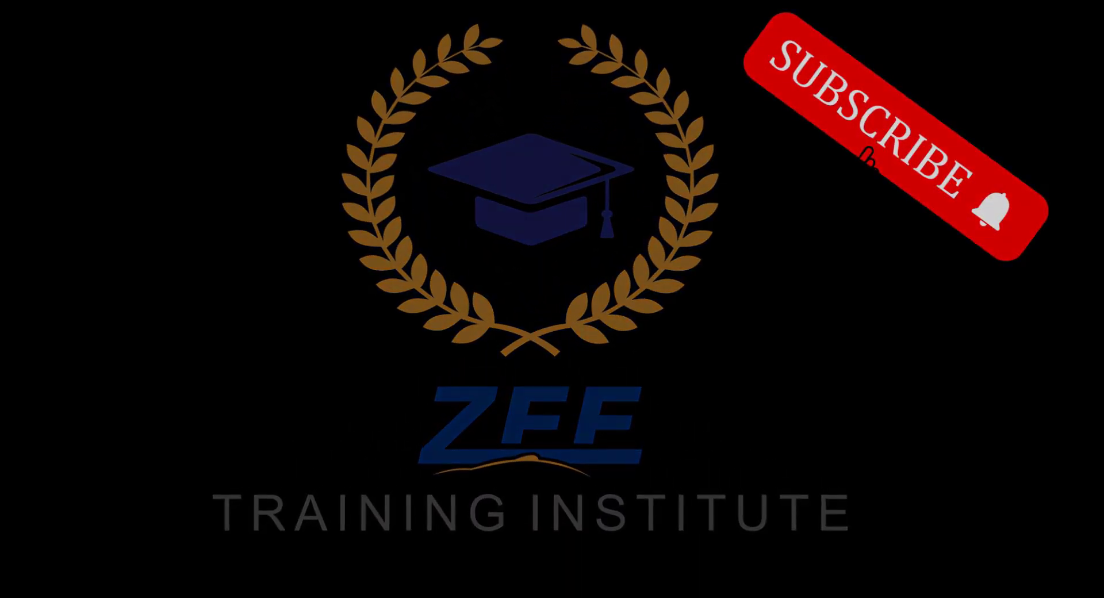
# - Zoom out so the whole finished 01_11_Flywheel Final part is visible
pyautogui.scroll(-5, 616, 356)
# - Orbit and zoom around the finished flywheel, then set the display style to Shaded With Edges
pyautogui.scroll(5, 615, 356)
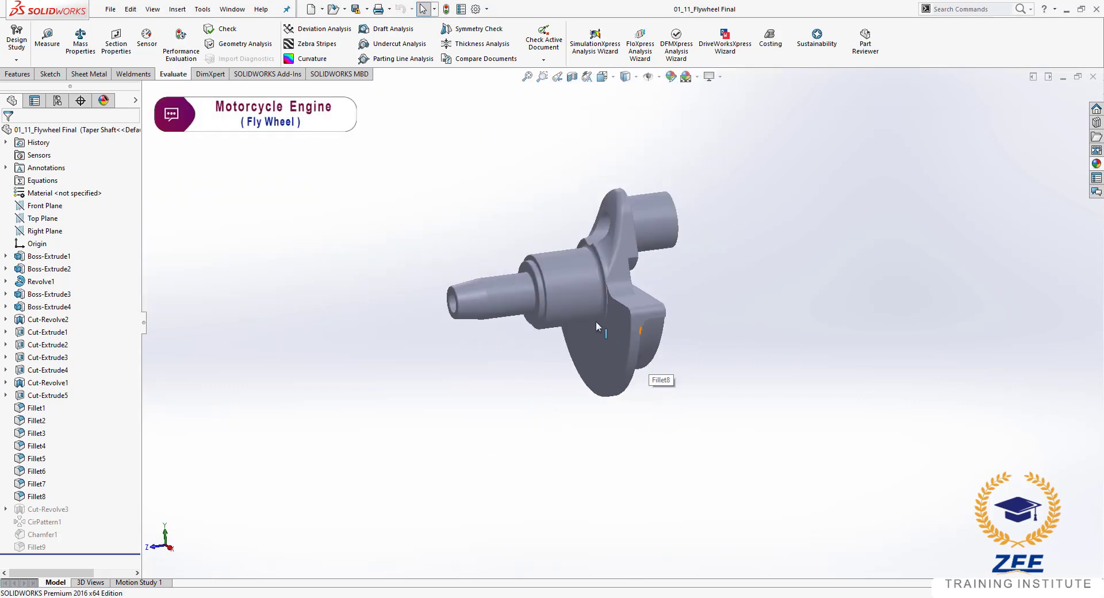
pyautogui.moveTo(596, 321)
pyautogui.mouseDown(button='middle')
pyautogui.moveTo(543, 354)
pyautogui.moveTo(591, 337)
pyautogui.moveTo(572, 320)
pyautogui.moveTo(710, 246)
pyautogui.moveTo(732, 313)
pyautogui.moveTo(678, 190)
pyautogui.mouseUp(button='middle')
pyautogui.scroll(-2, 611, 306)
pyautogui.click(630, 82)
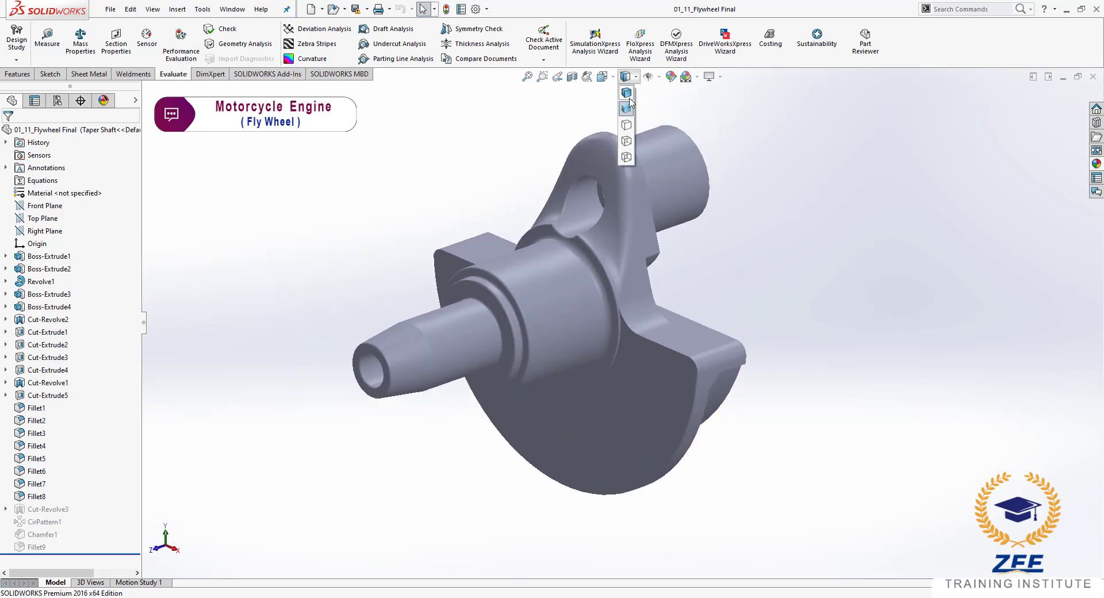
pyautogui.click(627, 99)
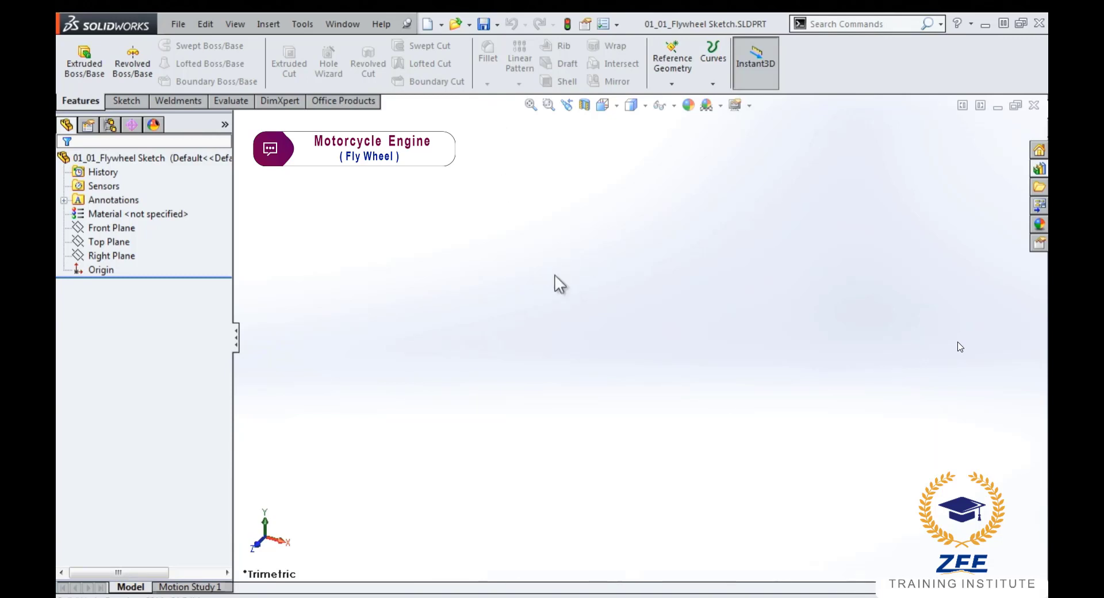
# - Begin Sketch1 on the Front Plane, viewed normal to the plane
pyautogui.click(109, 255)
pyautogui.click(106, 242)
pyautogui.click(86, 229)
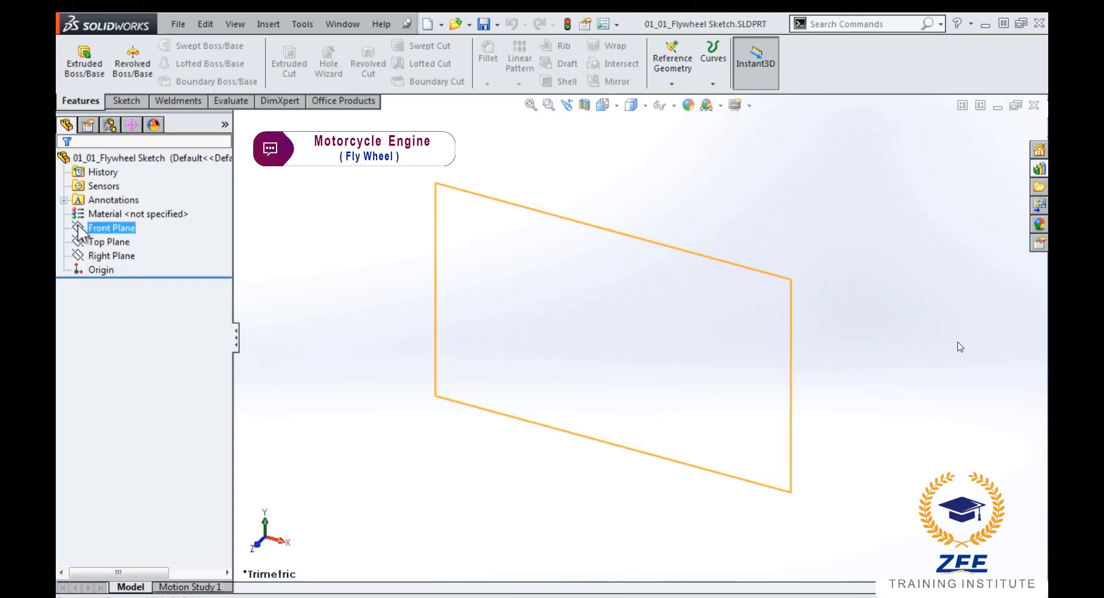
pyautogui.click(83, 228)
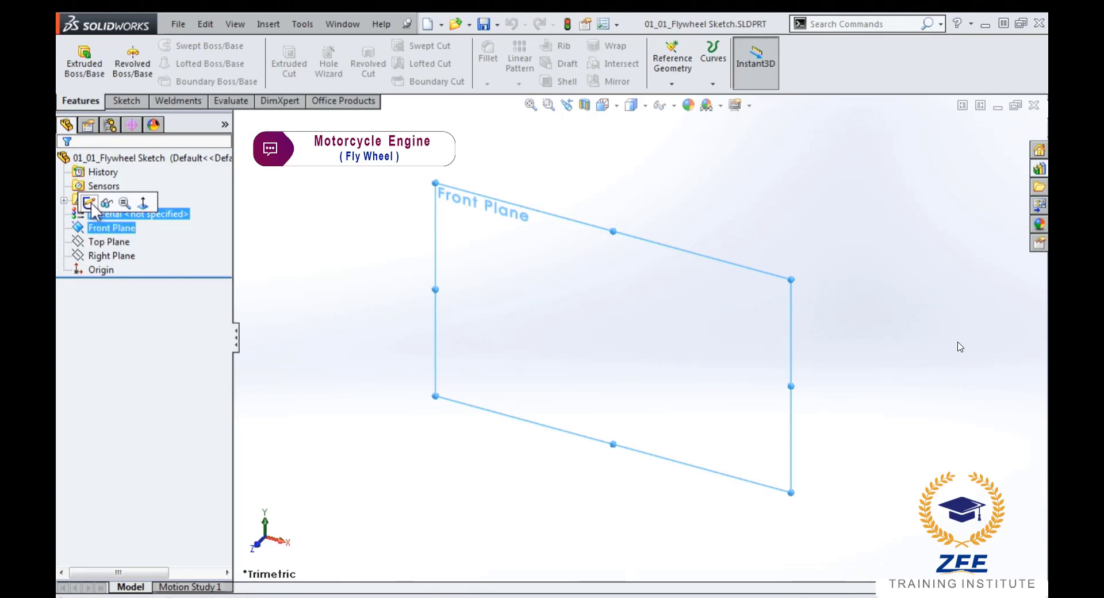
pyautogui.click(89, 204)
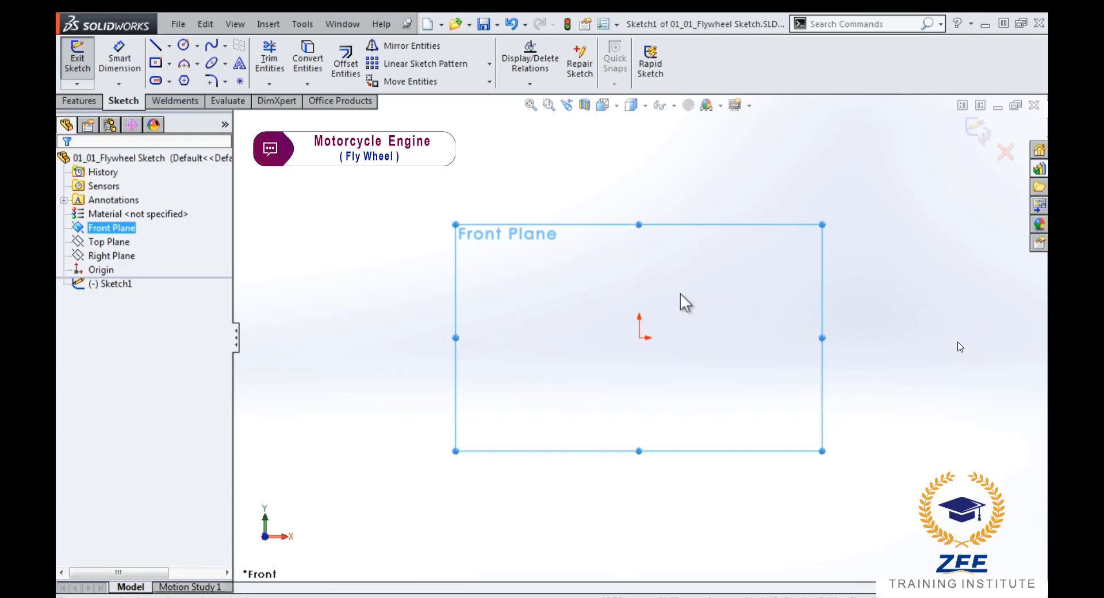
pyautogui.press('space')
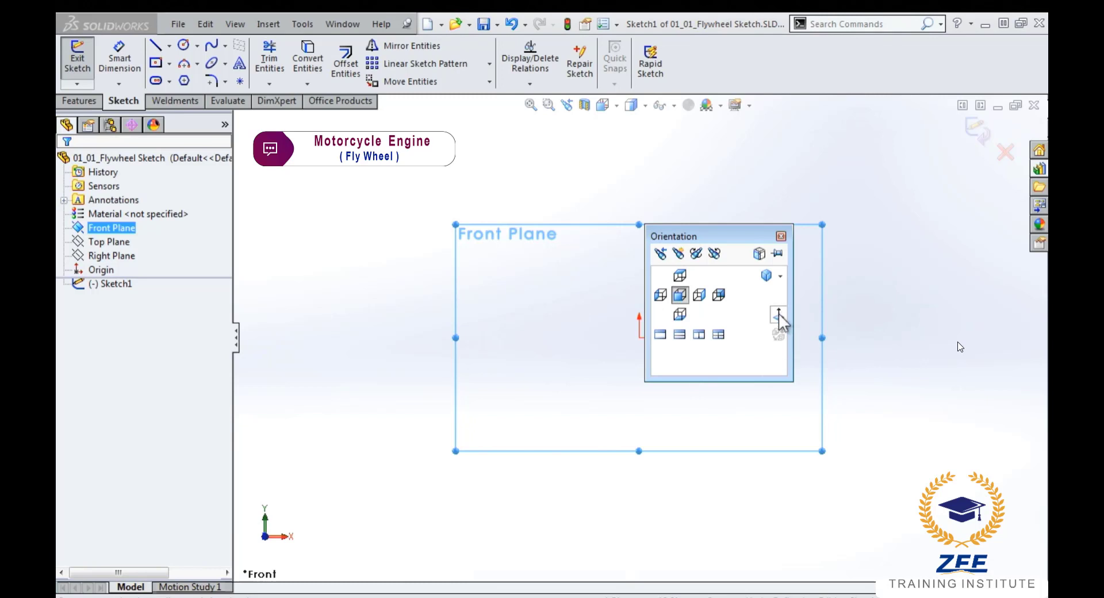
pyautogui.click(591, 323)
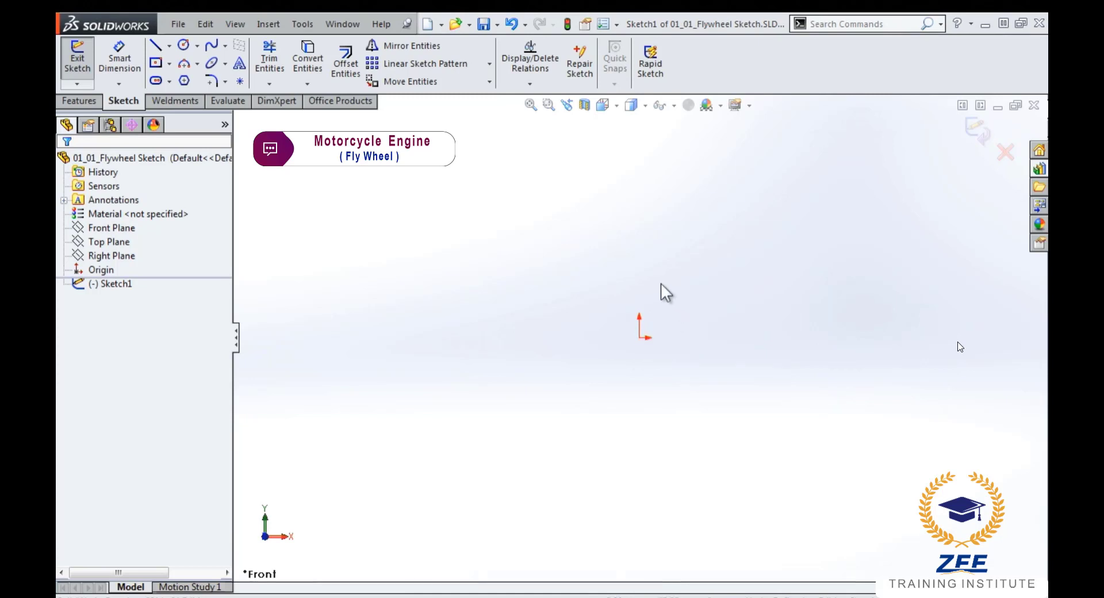
# - Draw a circle centred on the origin
pyautogui.moveTo(671, 281); pyautogui.dragTo(749, 278, button='right')
pyautogui.click(639, 337)
pyautogui.click(717, 357)
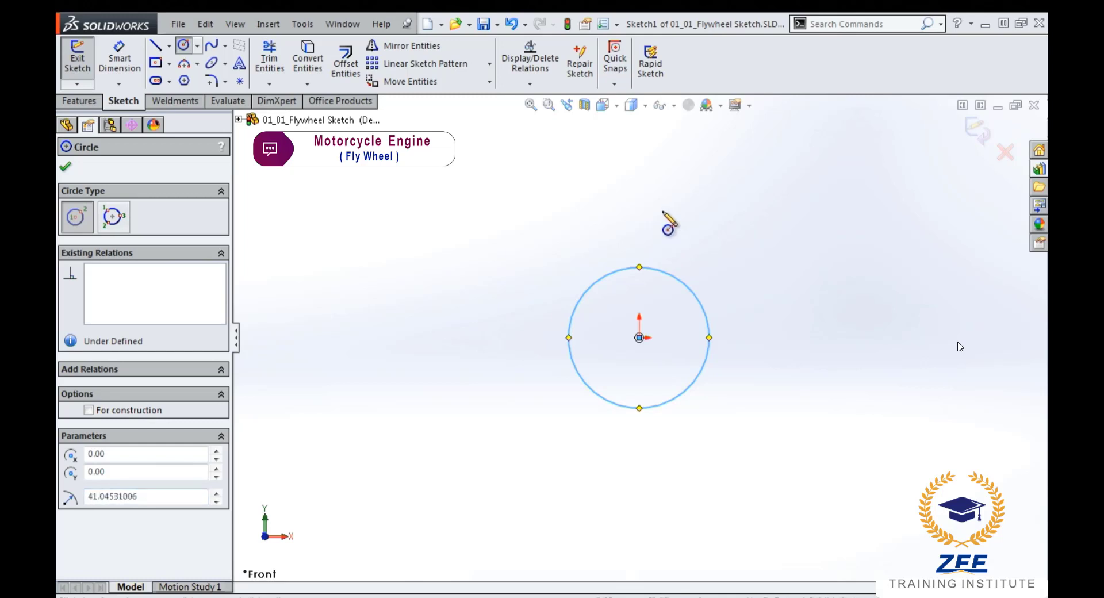
pyautogui.rightClick(663, 212)
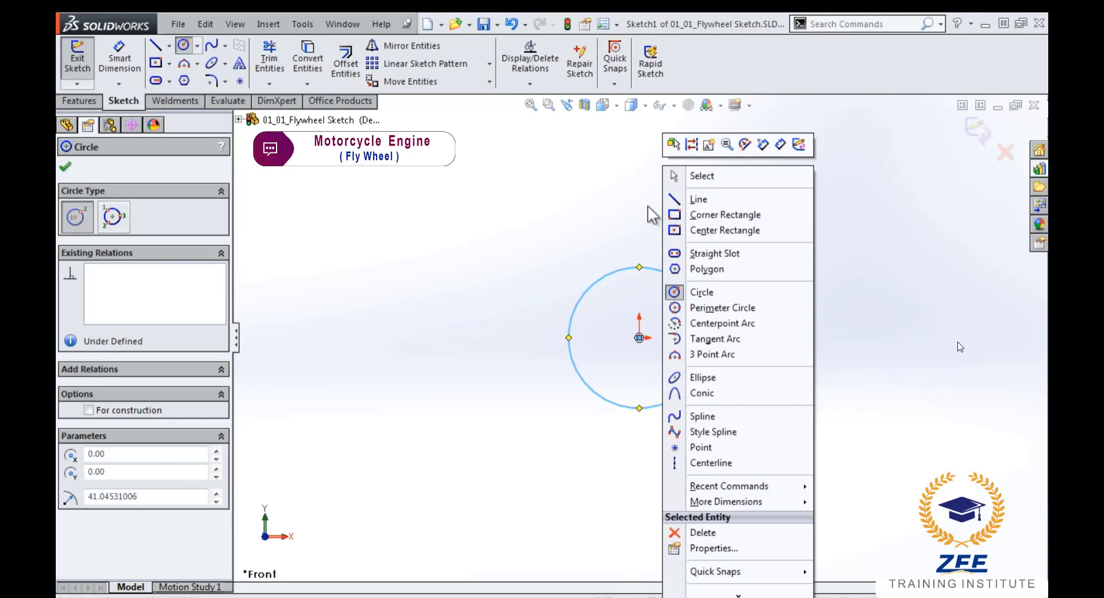
pyautogui.click(649, 201)
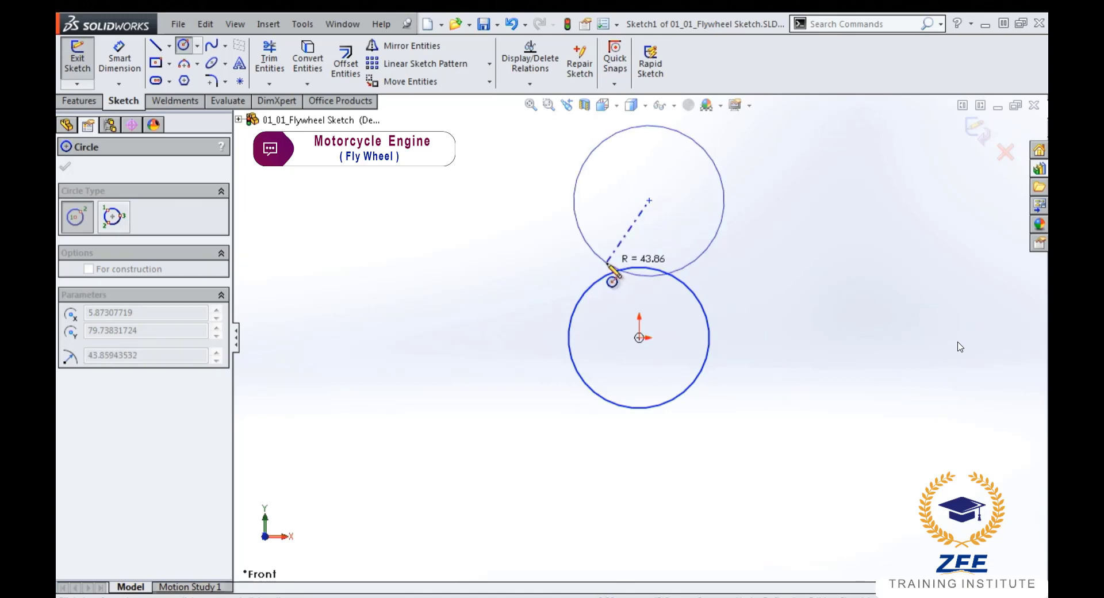
pyautogui.press('Escape')
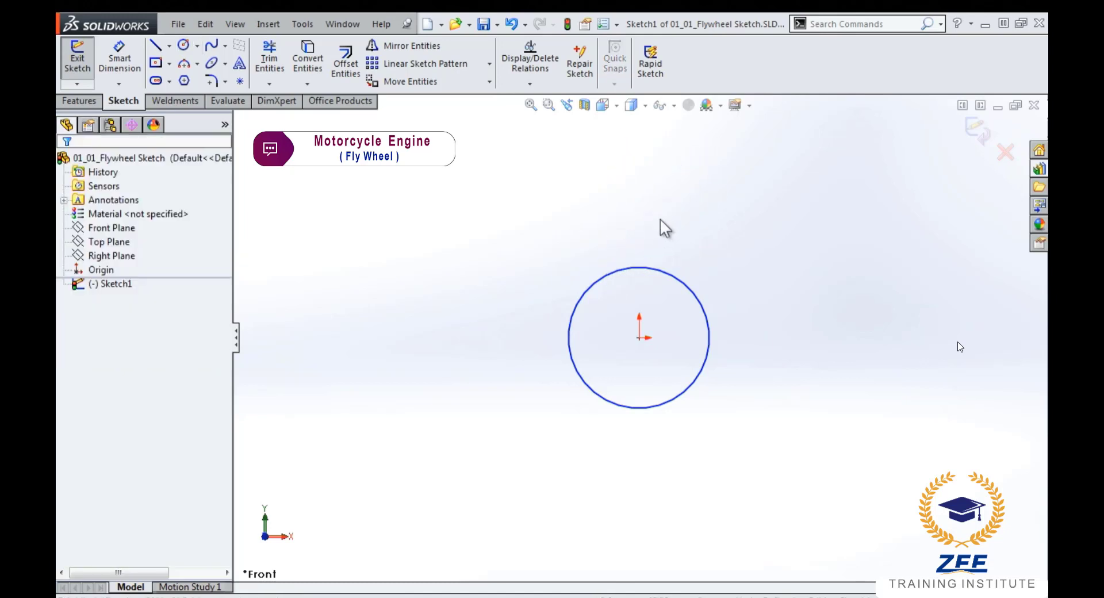
# - Draw a vertical line up from the circle's centre and make it construction geometry
pyautogui.moveTo(660, 219); pyautogui.dragTo(599, 217, button='right')
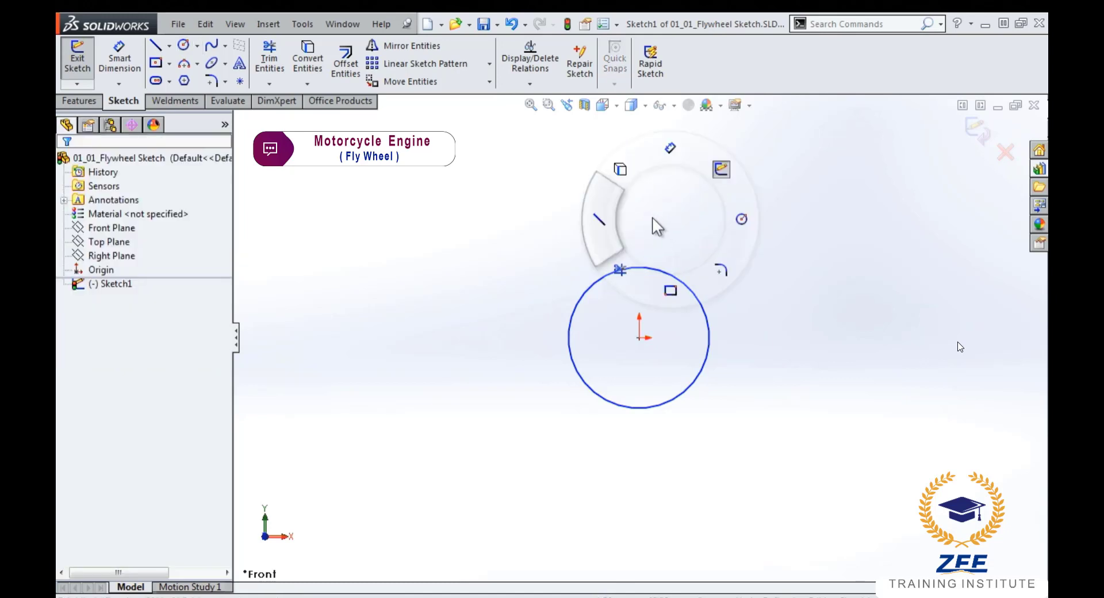
pyautogui.click(638, 337)
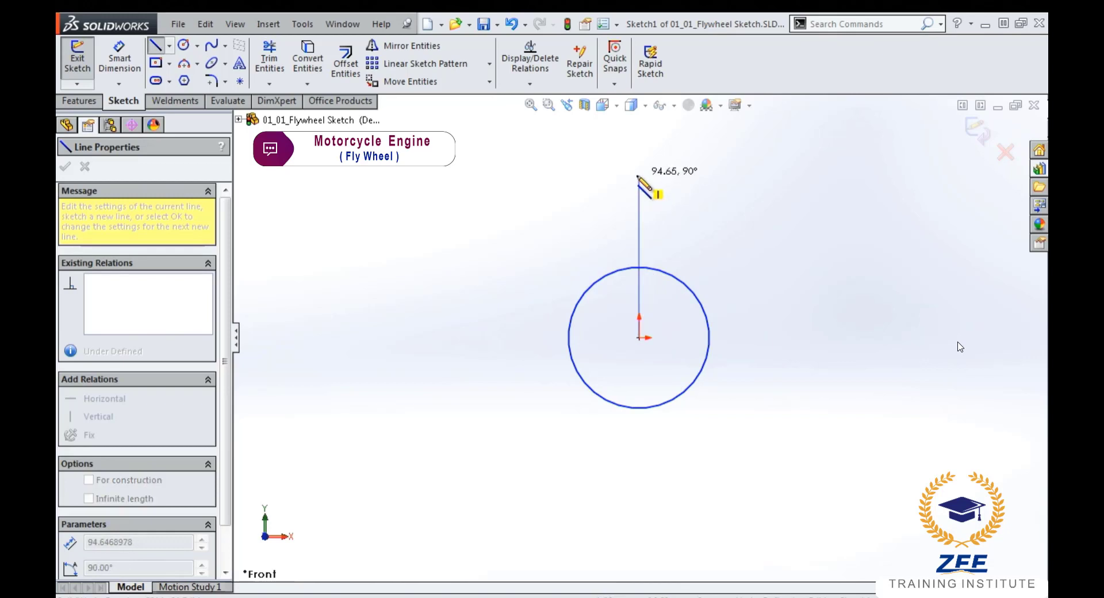
pyautogui.click(638, 176)
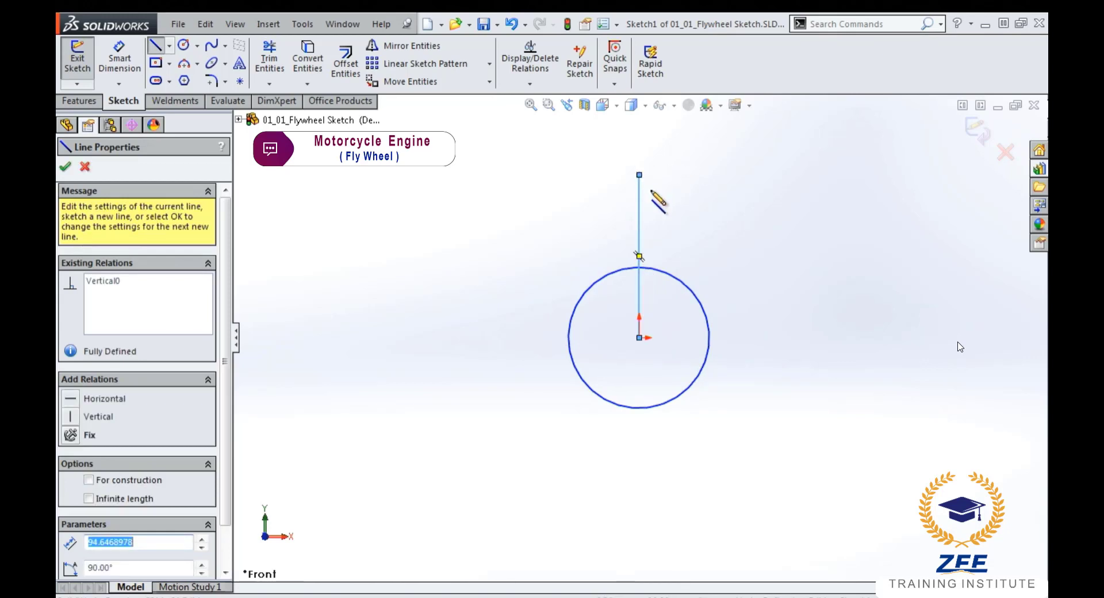
pyautogui.press('Escape')
pyautogui.click(640, 213)
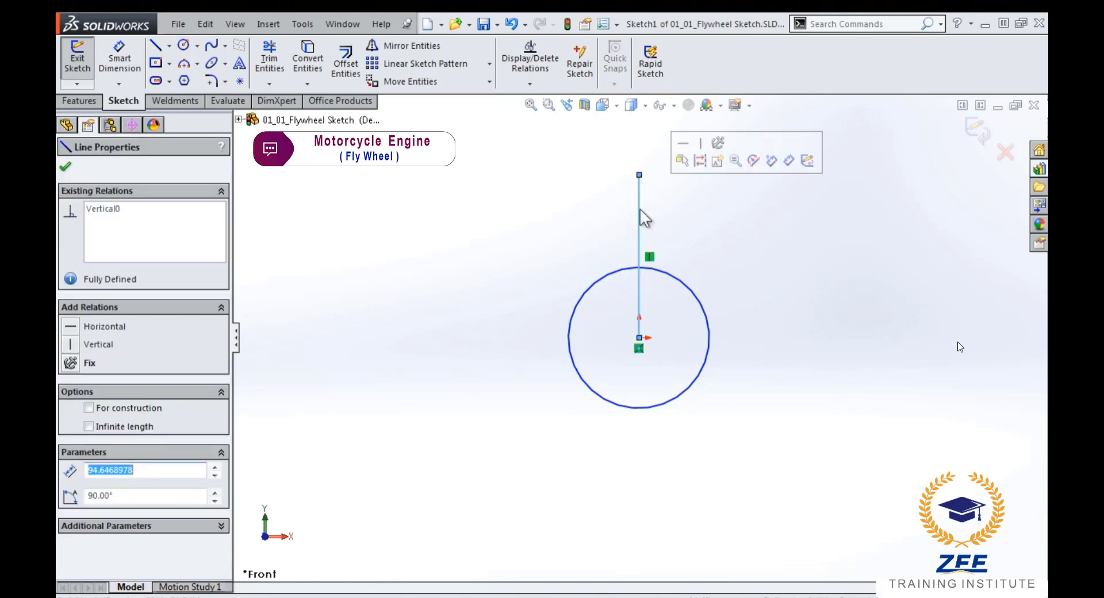
pyautogui.click(699, 162)
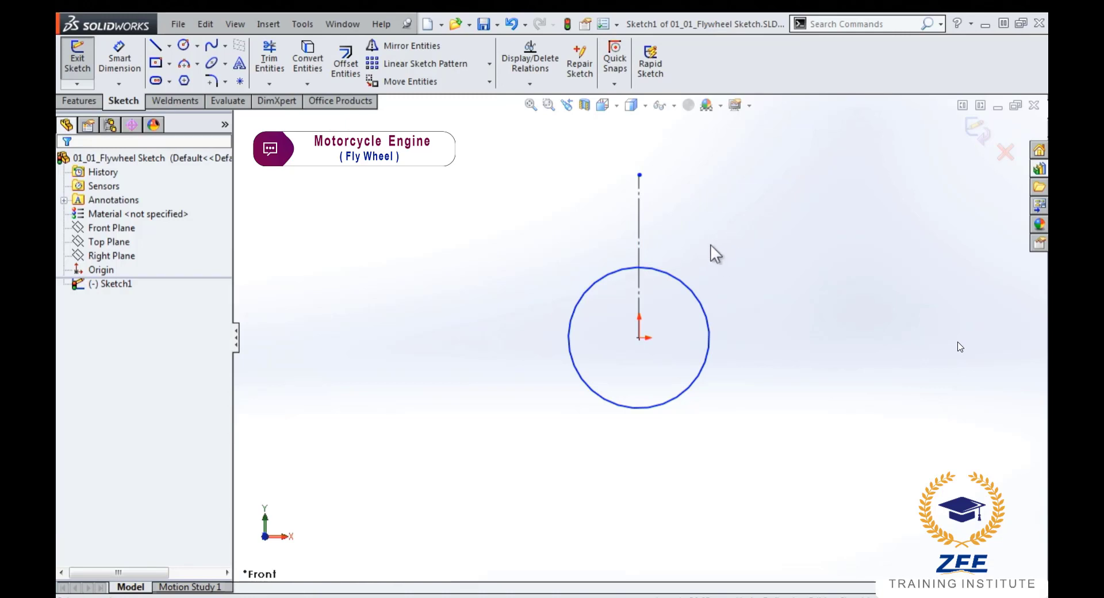
# - Draw a centerpoint arc centred on the top end of the construction line
pyautogui.rightClick(706, 243)
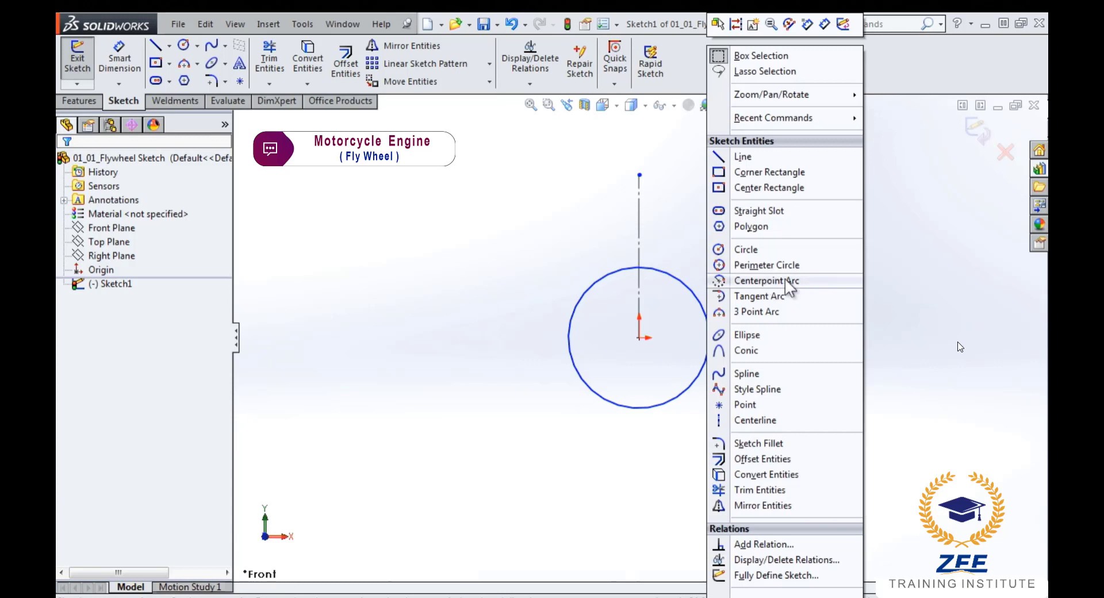
pyautogui.click(759, 281)
pyautogui.click(639, 174)
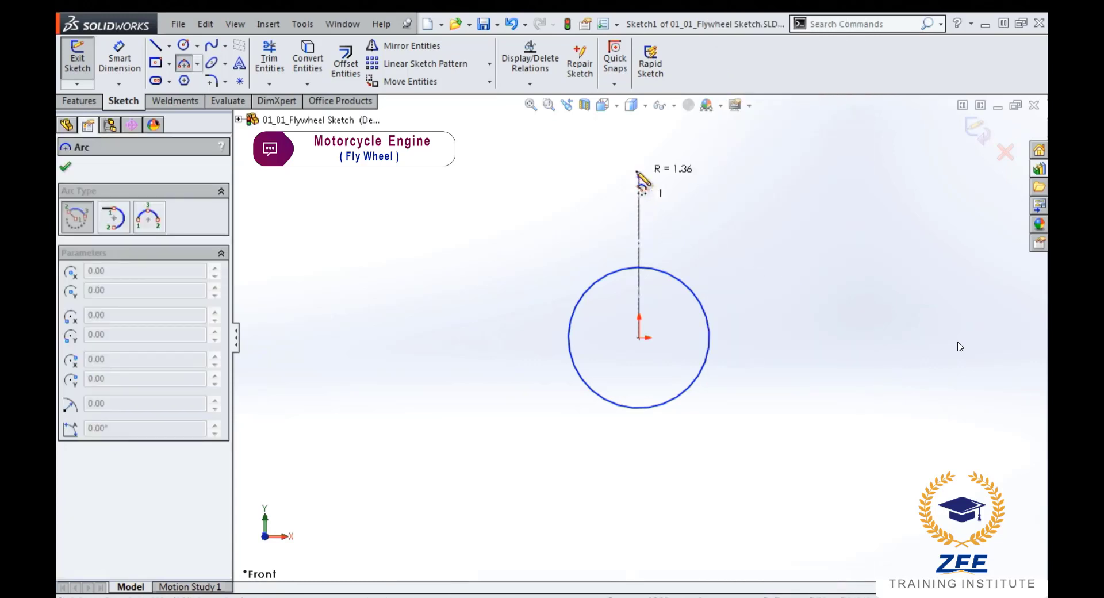
pyautogui.click(603, 152)
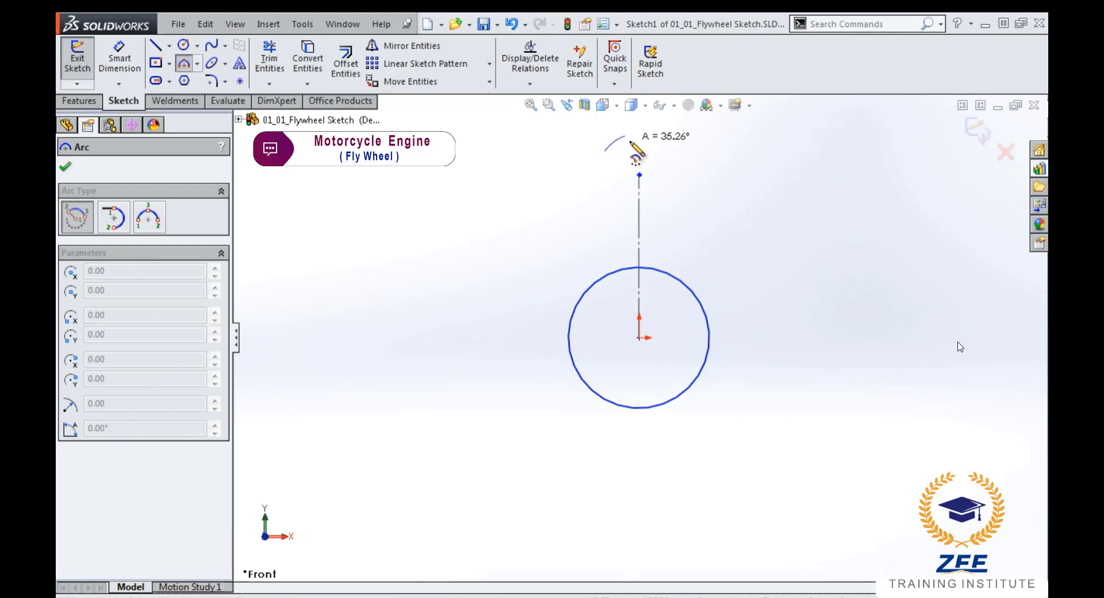
pyautogui.click(673, 151)
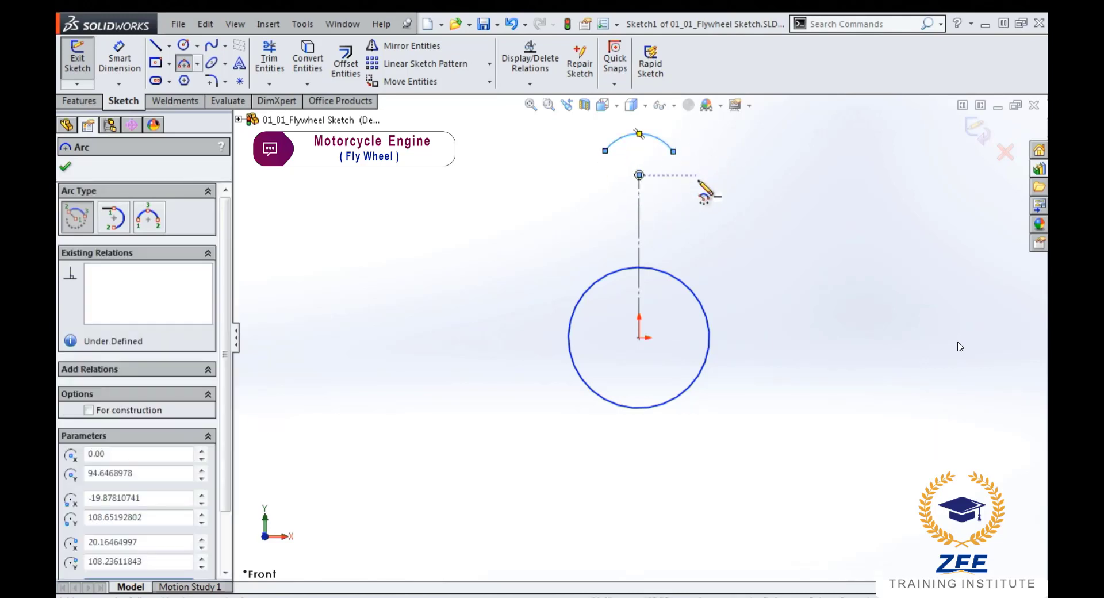
# - Join each end of the arc down to the circle with a line
pyautogui.moveTo(706, 191); pyautogui.dragTo(600, 210, button='right')
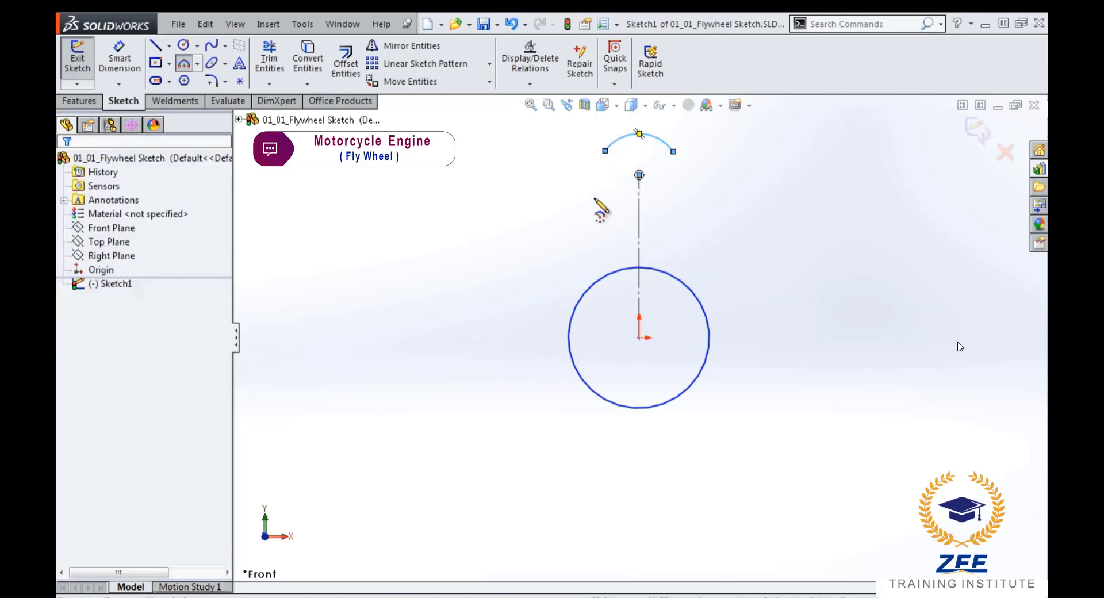
pyautogui.click(605, 151)
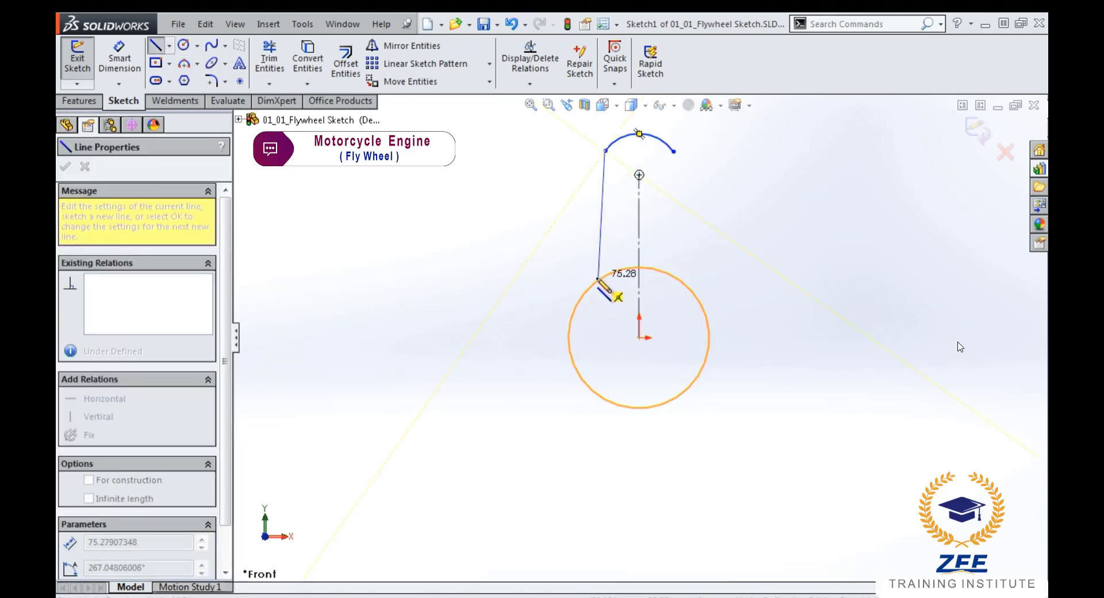
pyautogui.click(598, 280)
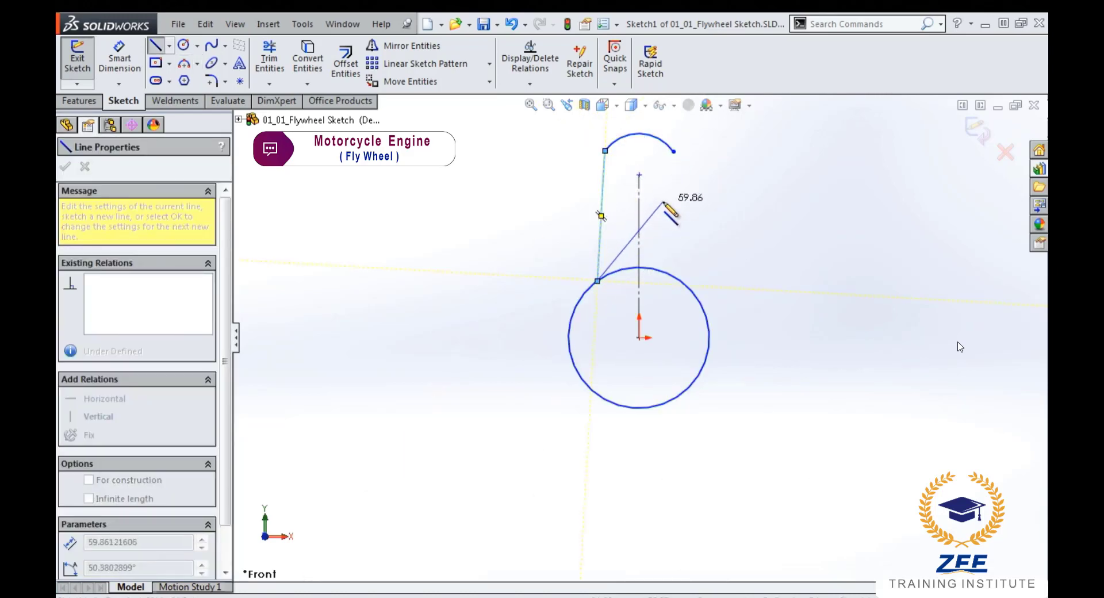
pyautogui.press('Escape')
pyautogui.moveTo(644, 163); pyautogui.dragTo(661, 164, button='right')
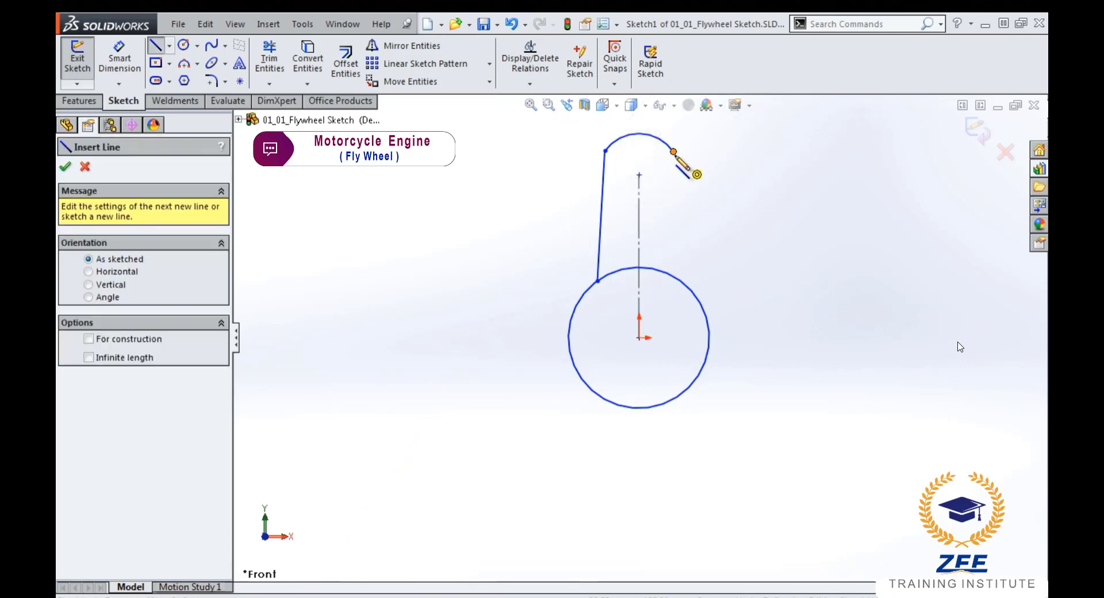
pyautogui.click(674, 151)
pyautogui.click(680, 282)
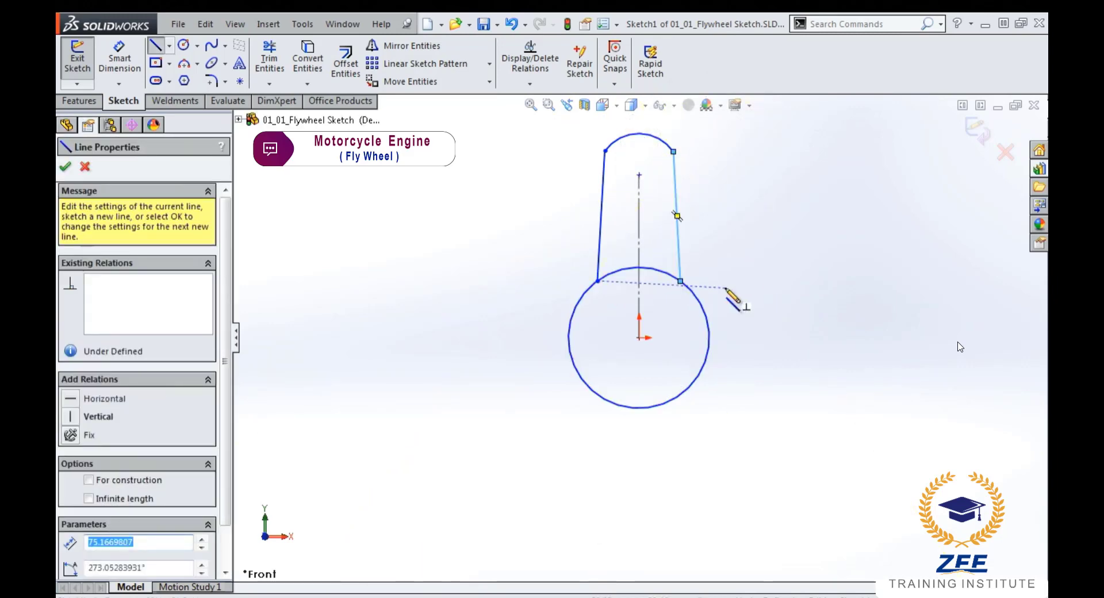
pyautogui.press('Escape')
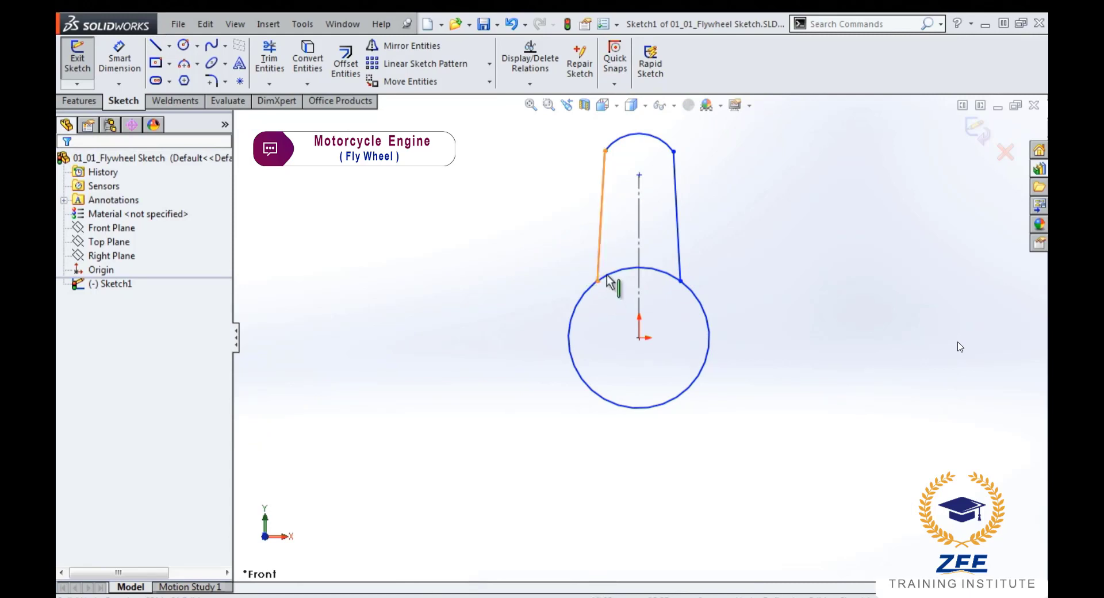
# - Make both slanted side lines tangent to the bottom circle
pyautogui.click(607, 276)
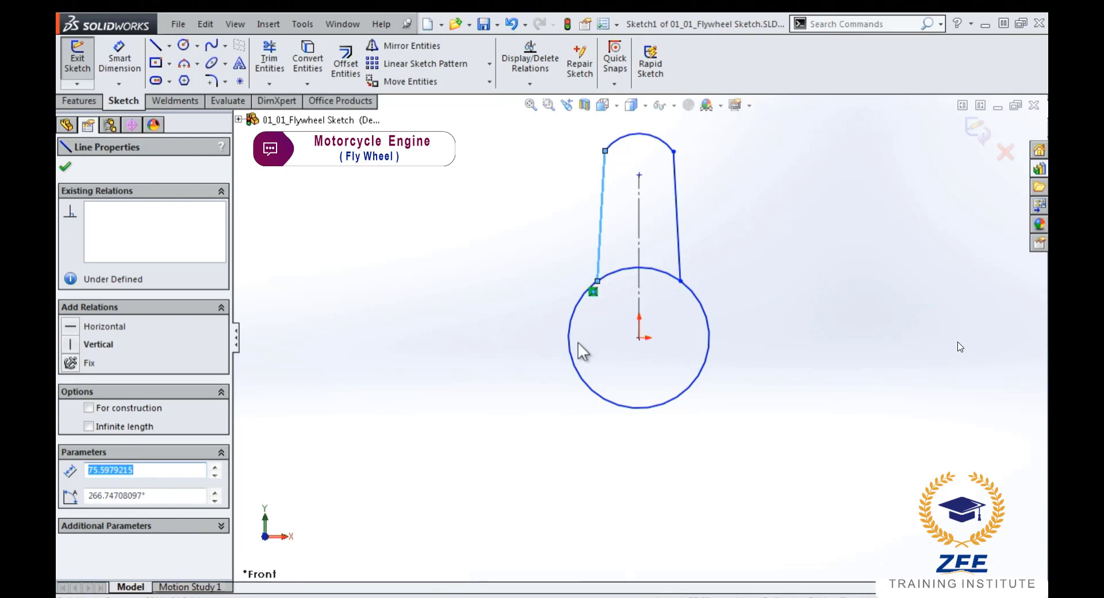
pyautogui.keyDown('ctrl'); pyautogui.click(573, 320); pyautogui.keyUp('ctrl')
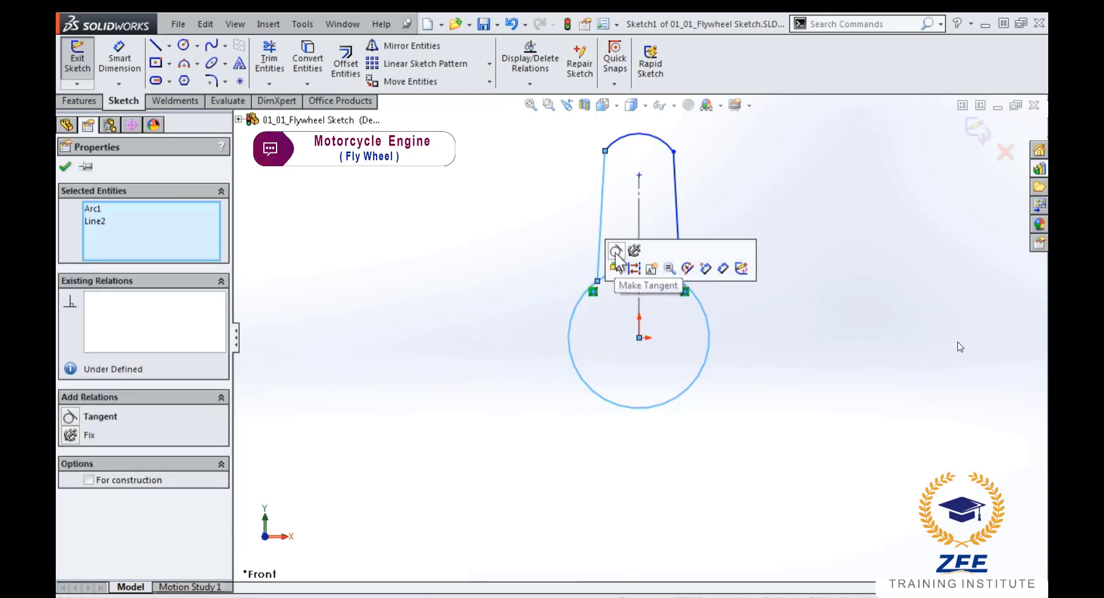
pyautogui.click(615, 253)
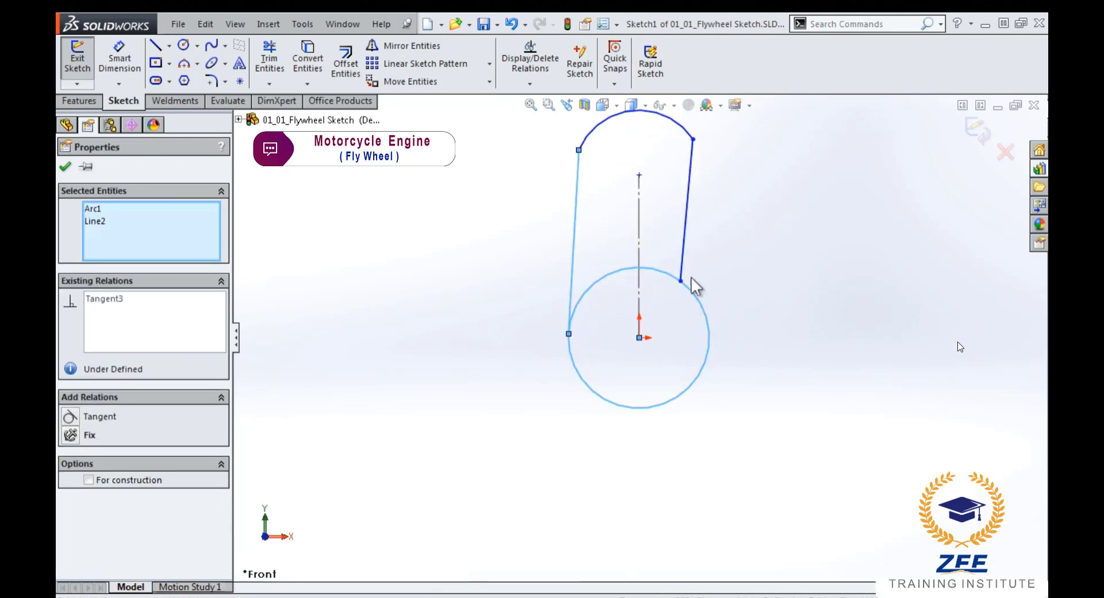
pyautogui.moveTo(712, 302); pyautogui.dragTo(664, 260)
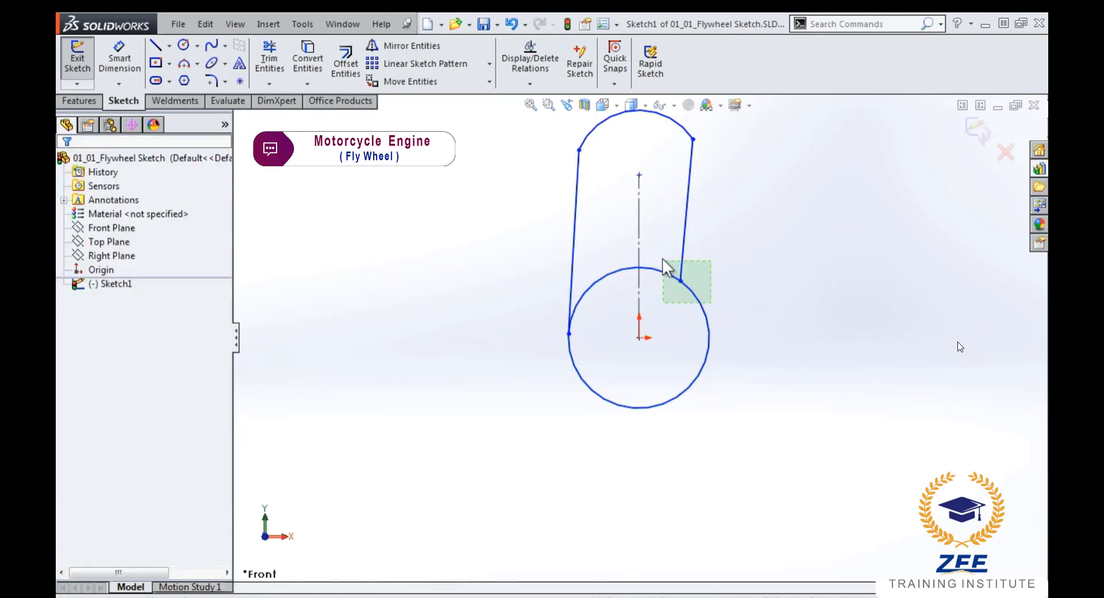
pyautogui.moveTo(663, 260); pyautogui.dragTo(660, 254)
pyautogui.click(701, 191)
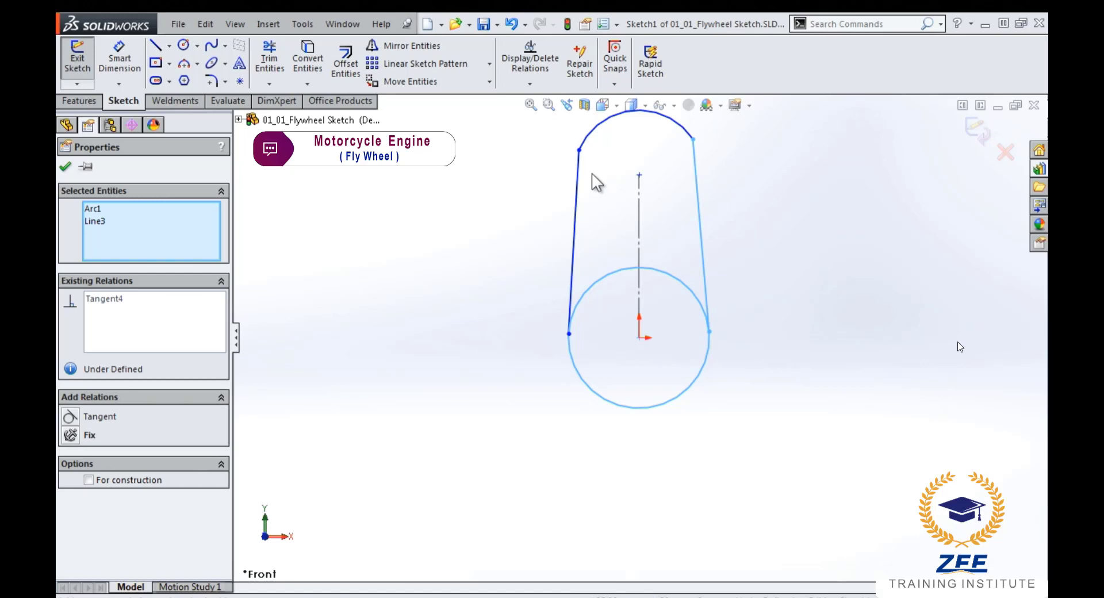
pyautogui.press('Escape')
# - Make both side lines tangent to the top arc
pyautogui.moveTo(596, 173); pyautogui.dragTo(564, 137)
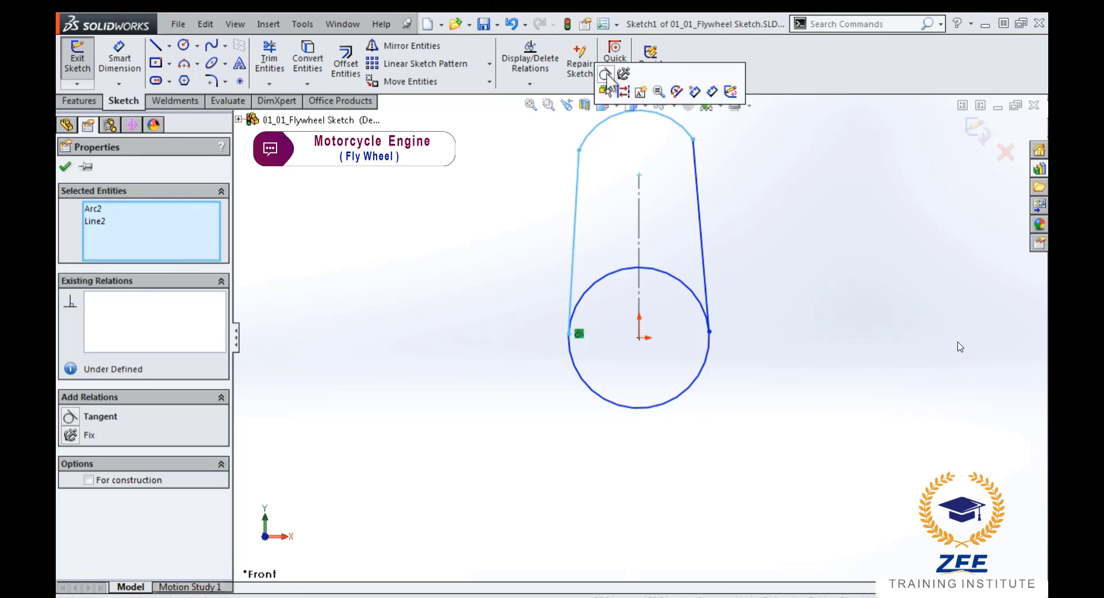
pyautogui.click(605, 74)
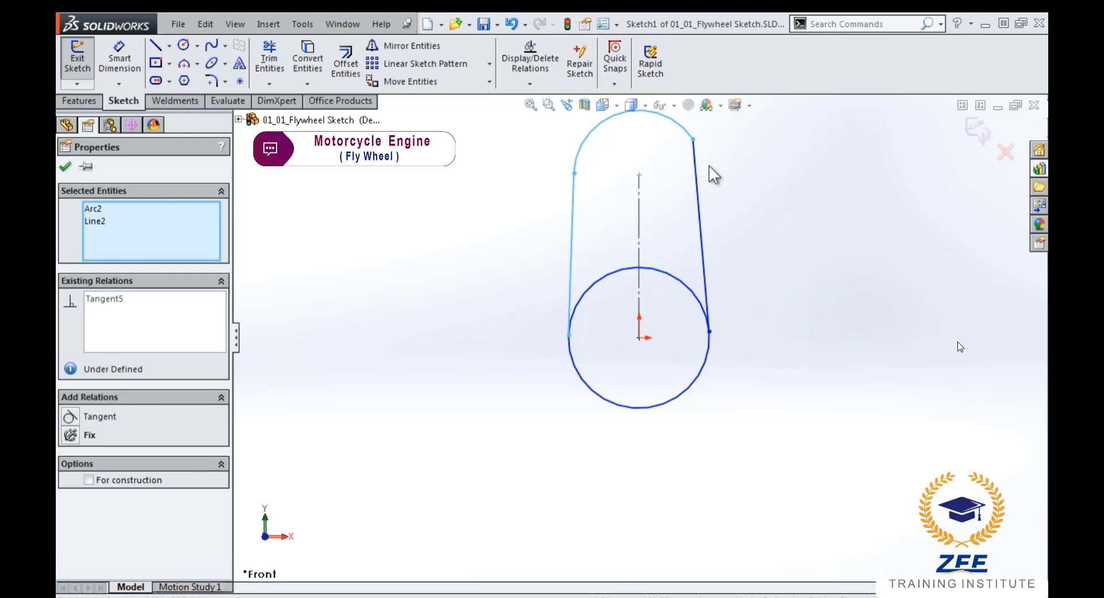
pyautogui.moveTo(705, 148); pyautogui.dragTo(670, 119)
pyautogui.click(718, 65)
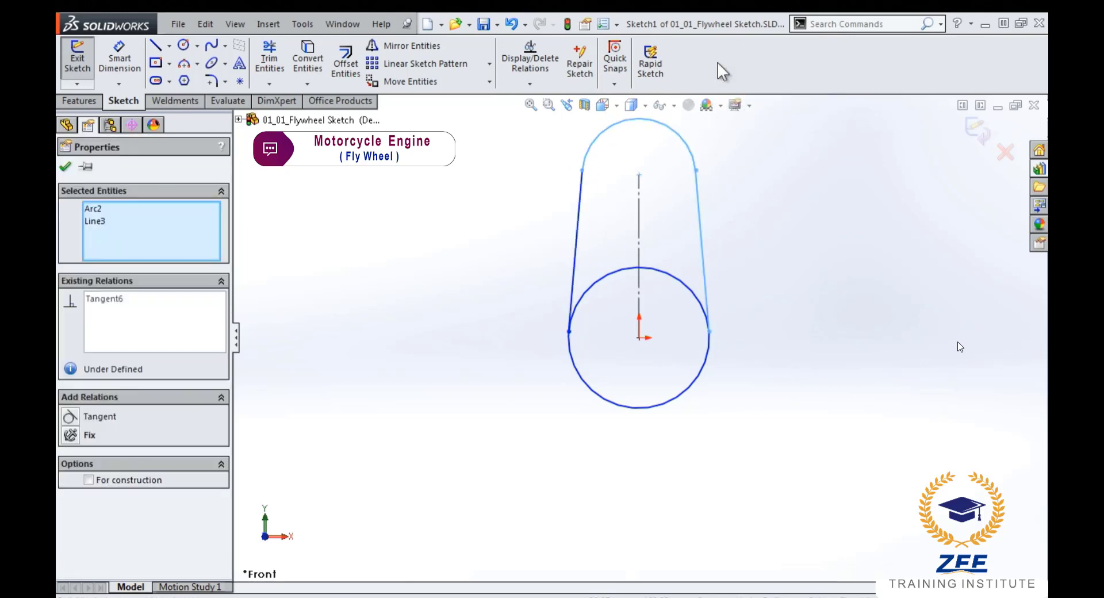
pyautogui.click(754, 265)
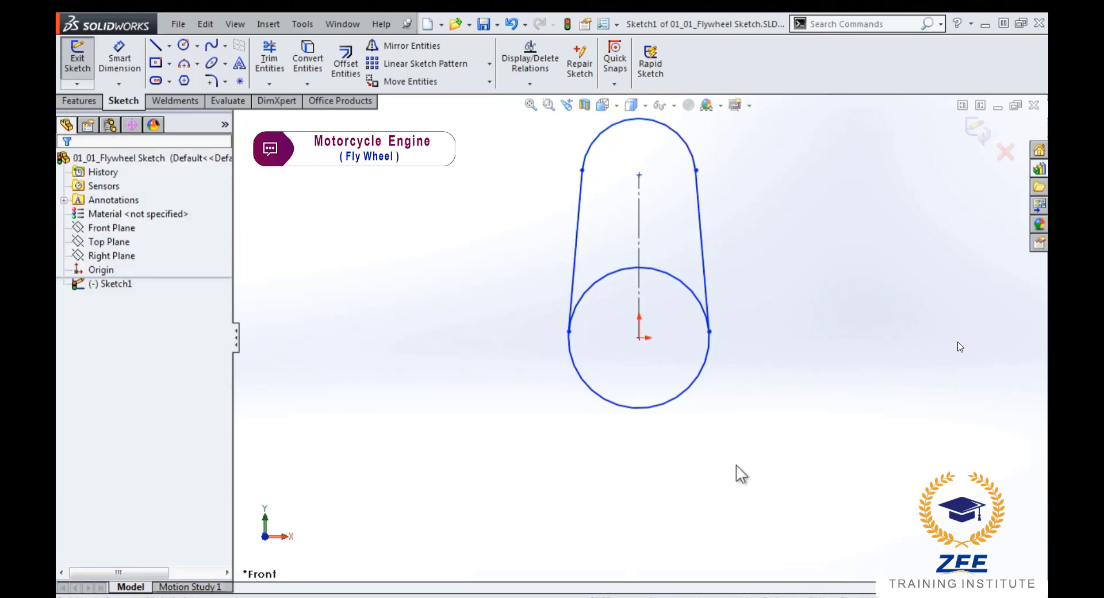
# - Make the two side lines symmetric about the vertical centreline
pyautogui.press('z')
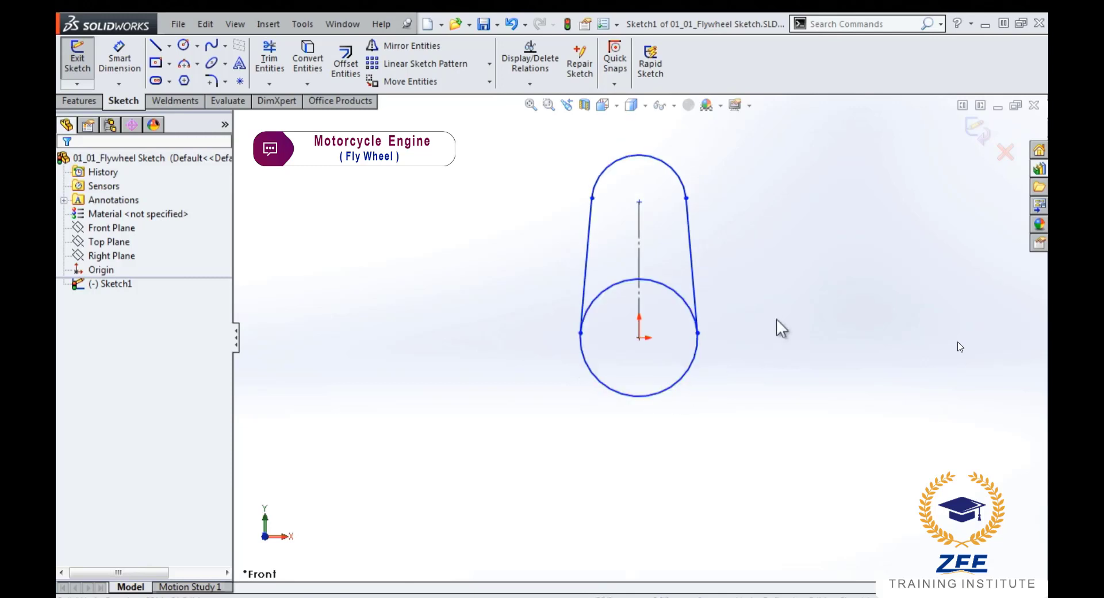
pyautogui.moveTo(732, 264); pyautogui.dragTo(544, 236)
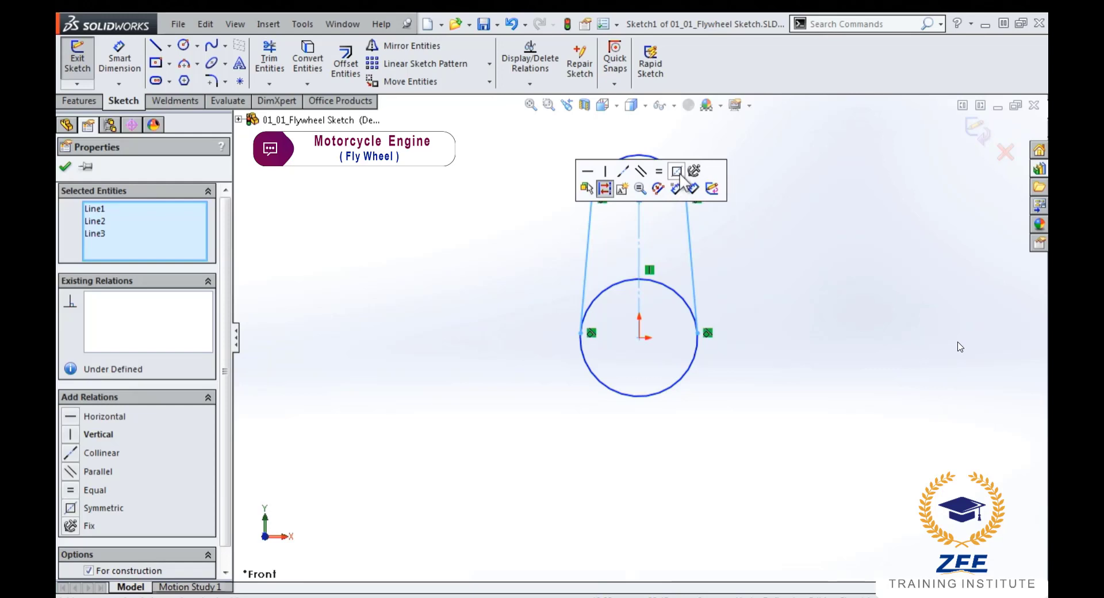
pyautogui.click(677, 172)
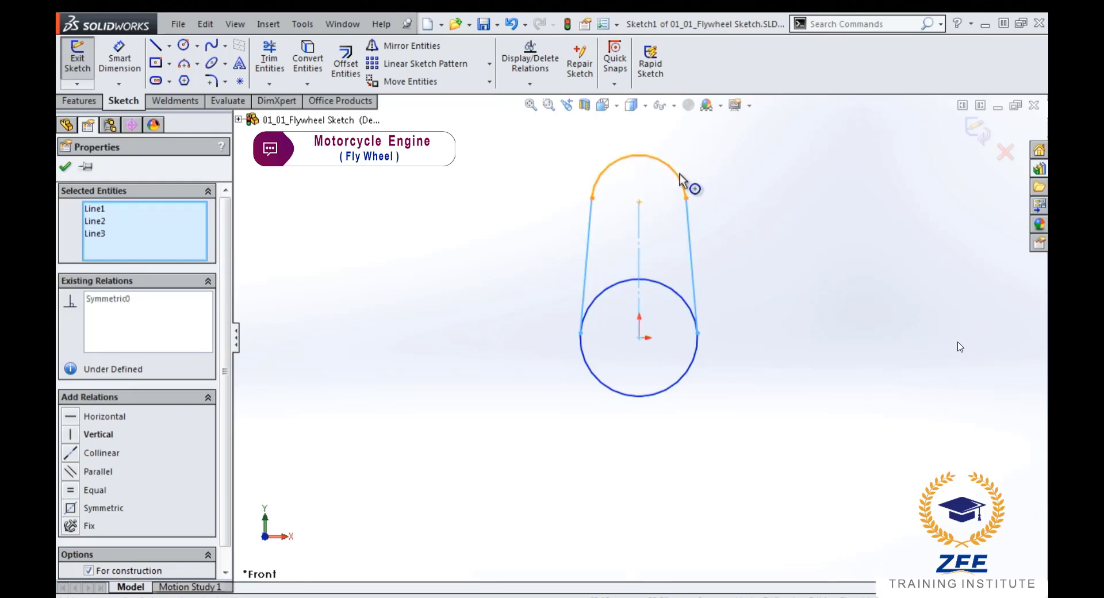
pyautogui.click(734, 260)
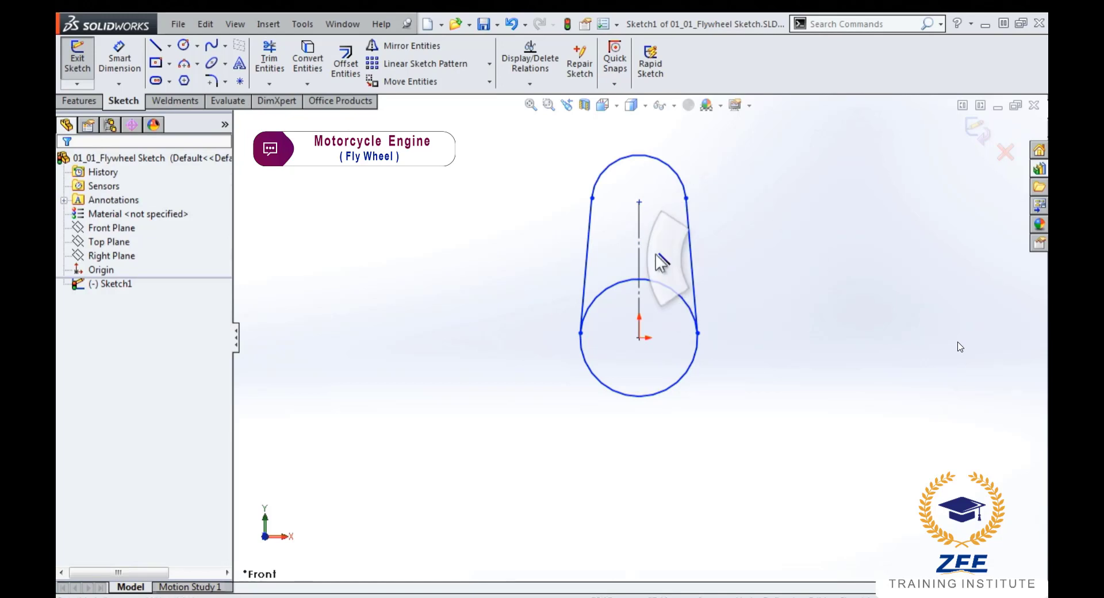
# - Add a horizontal construction line between the side lines, its midpoint on the vertical centreline
pyautogui.press('l')
pyautogui.click(588, 245)
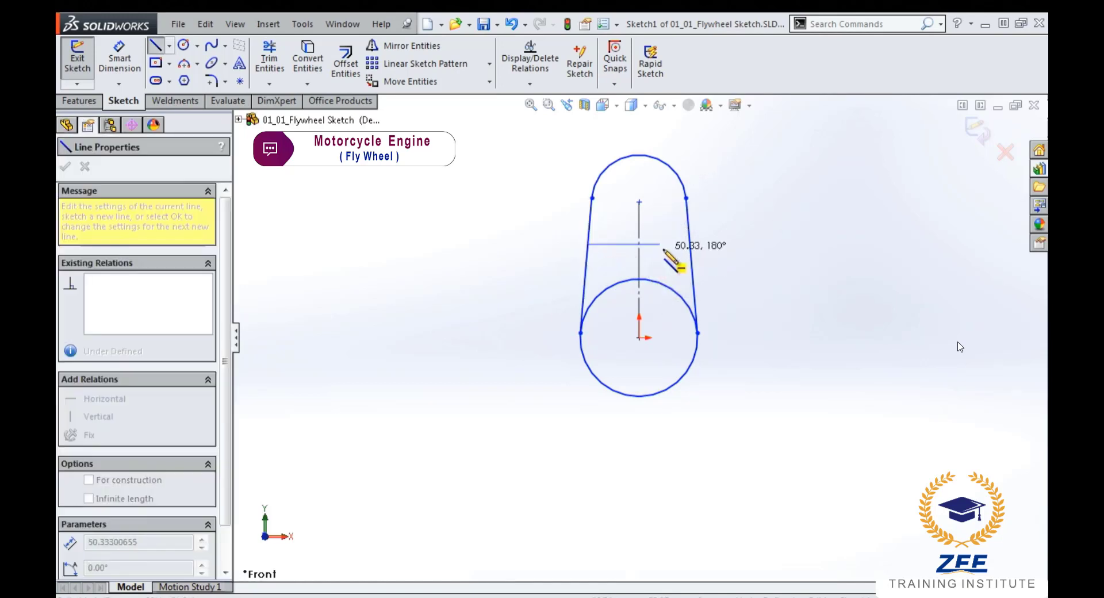
pyautogui.click(690, 245)
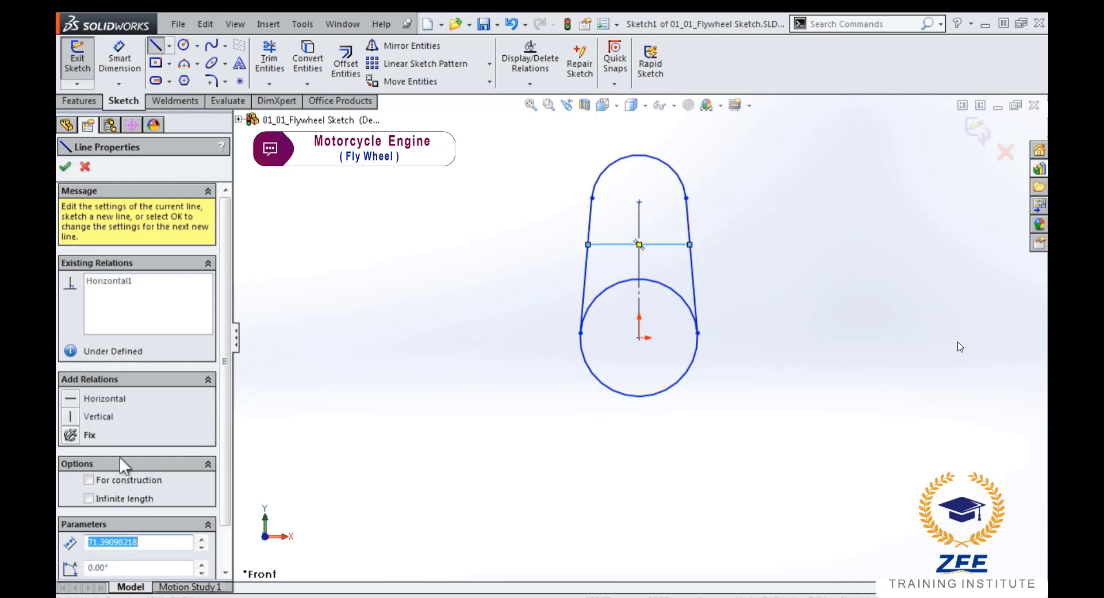
pyautogui.click(89, 480)
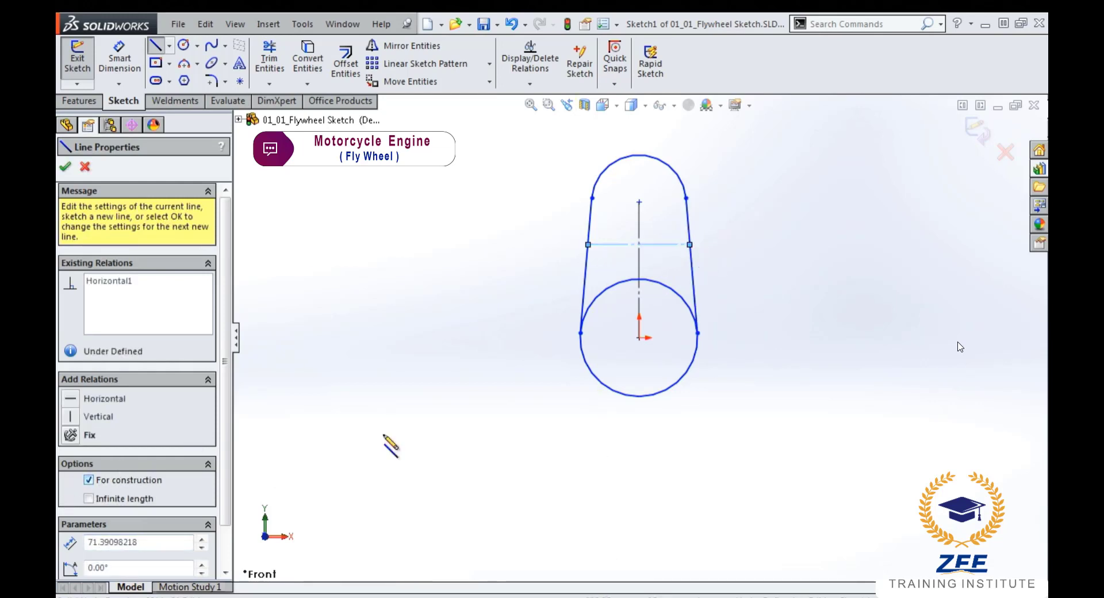
pyautogui.rightClick(722, 256)
pyautogui.press('Escape')
pyautogui.press('Escape')
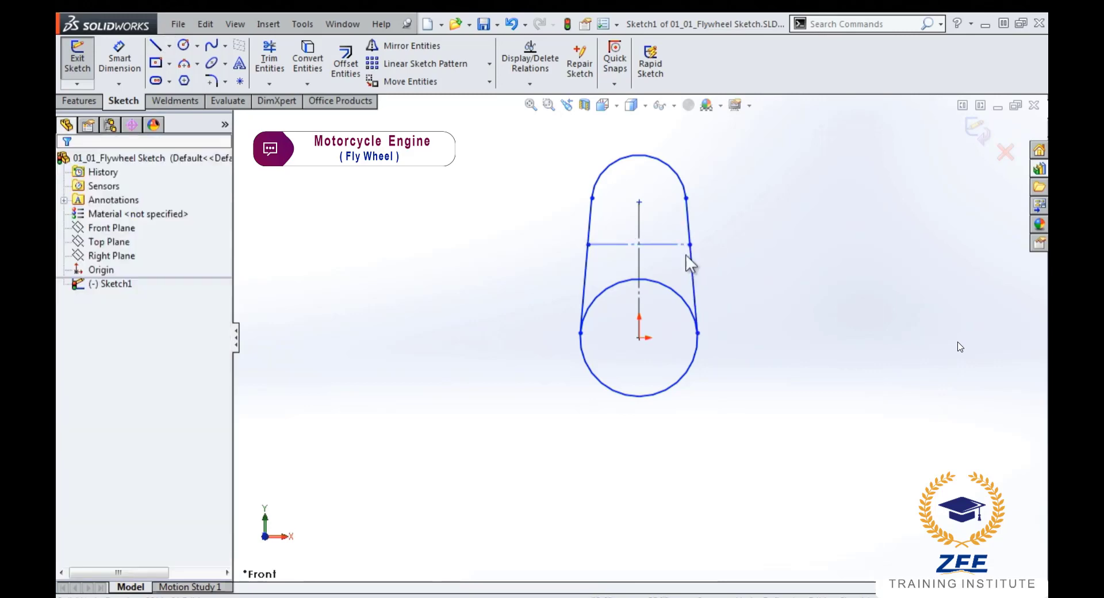
pyautogui.rightClick(658, 245)
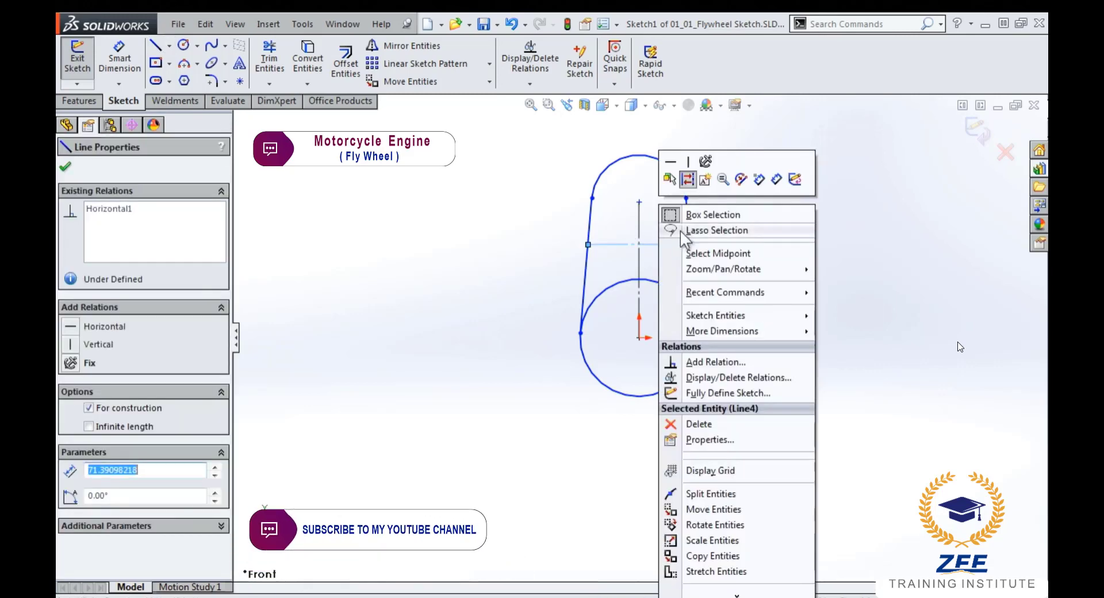
pyautogui.click(705, 252)
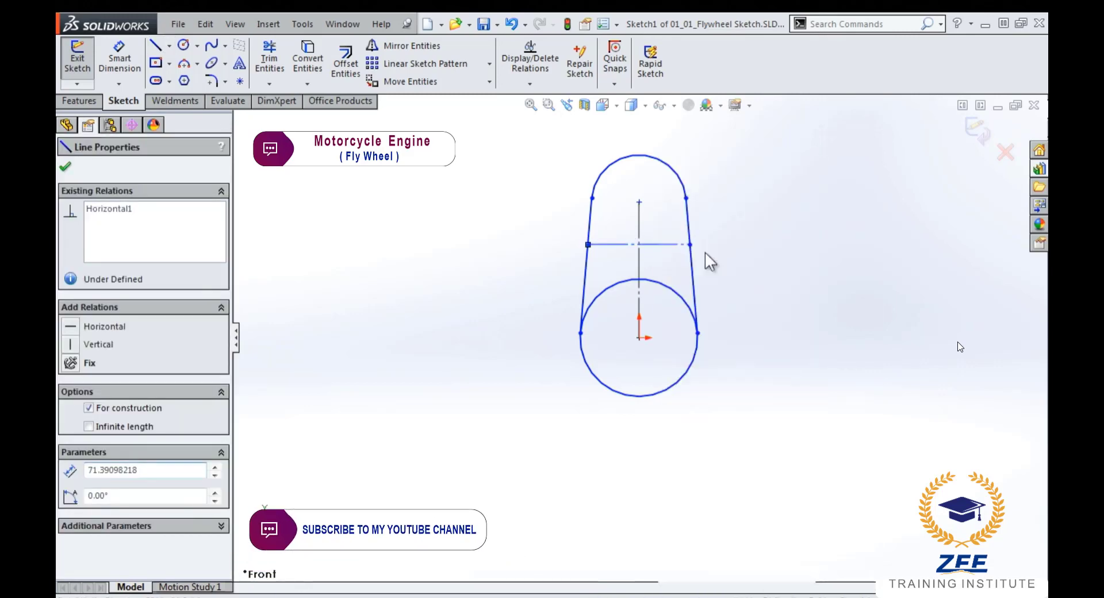
pyautogui.keyDown('ctrl'); pyautogui.click(640, 225); pyautogui.keyUp('ctrl')
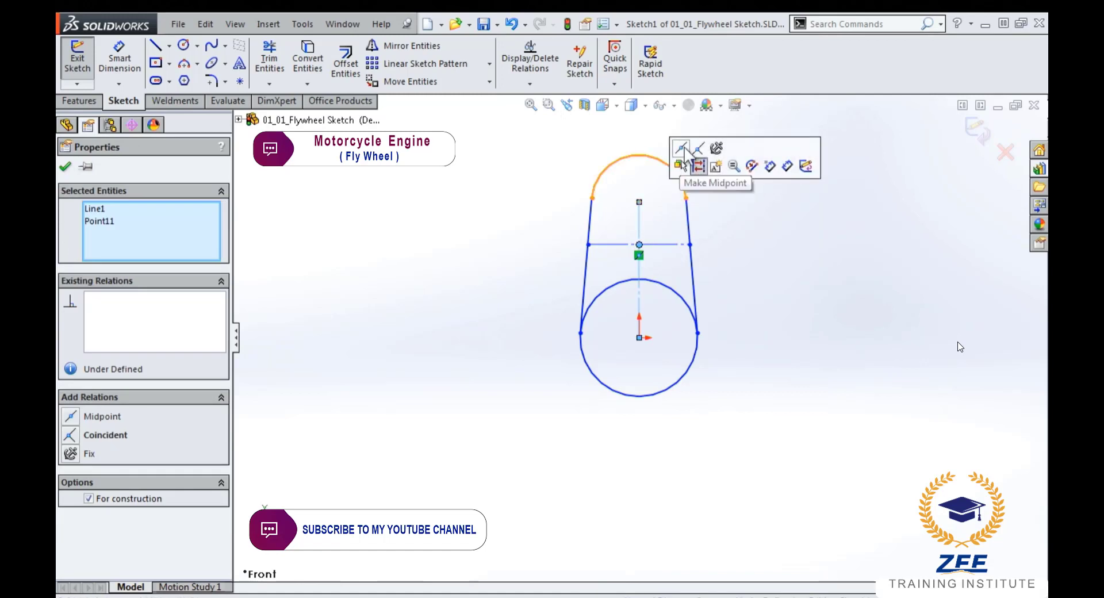
pyautogui.click(682, 149)
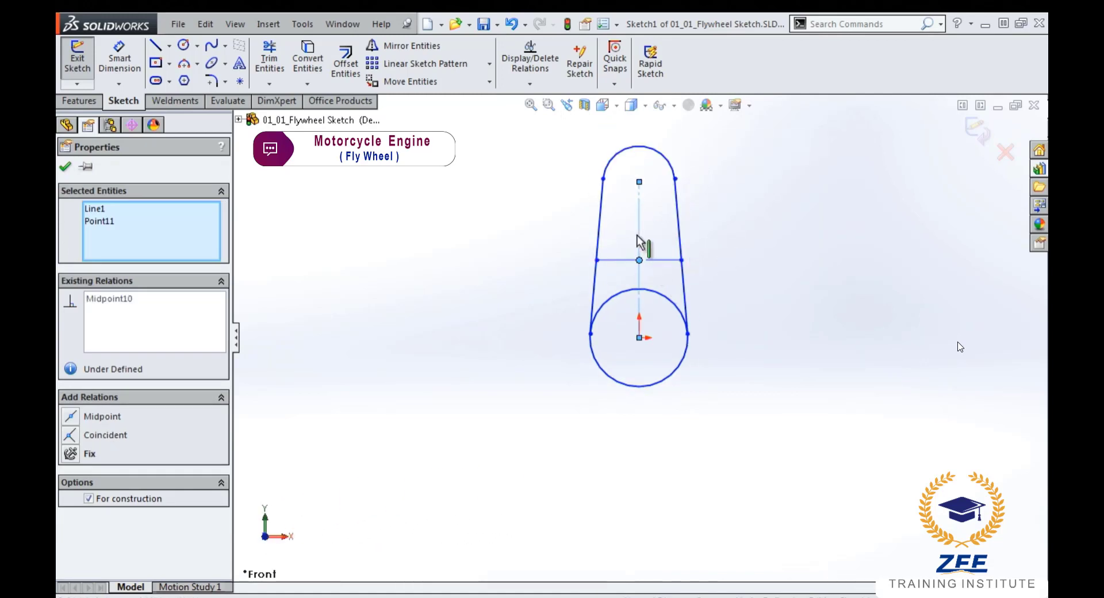
pyautogui.click(691, 241)
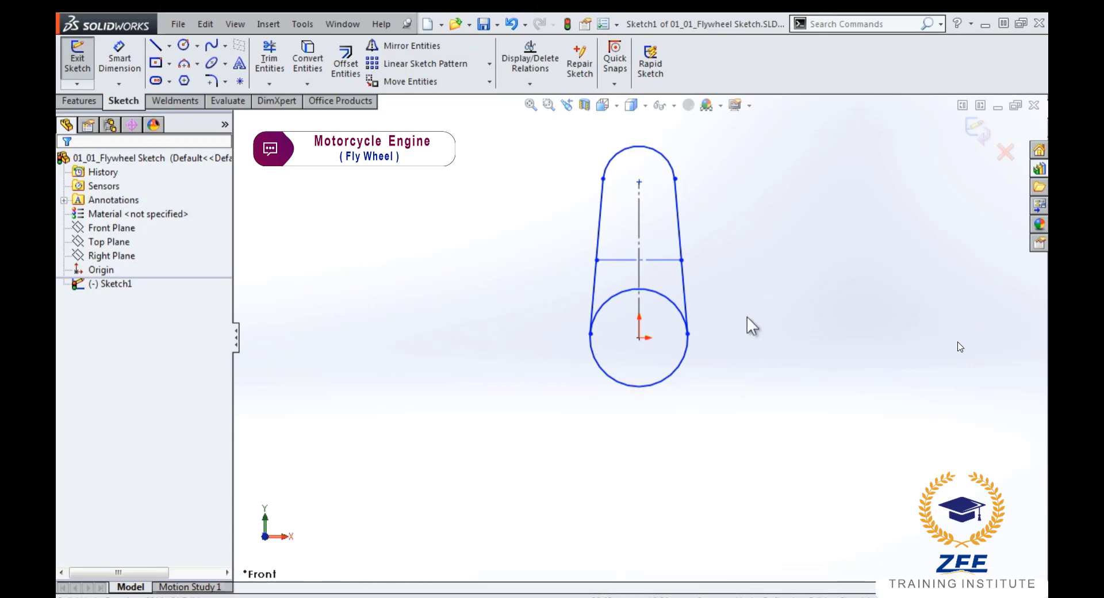
# - Draw a large half-circle arc centred on the origin, sweeping below the hub
pyautogui.rightClick(756, 277)
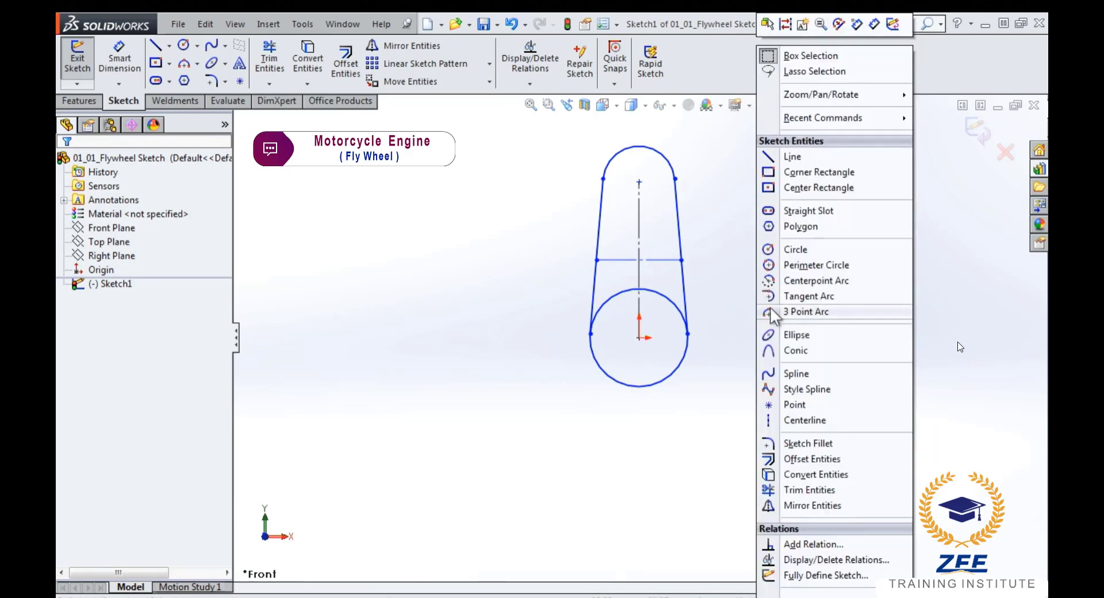
pyautogui.click(846, 280)
pyautogui.click(639, 338)
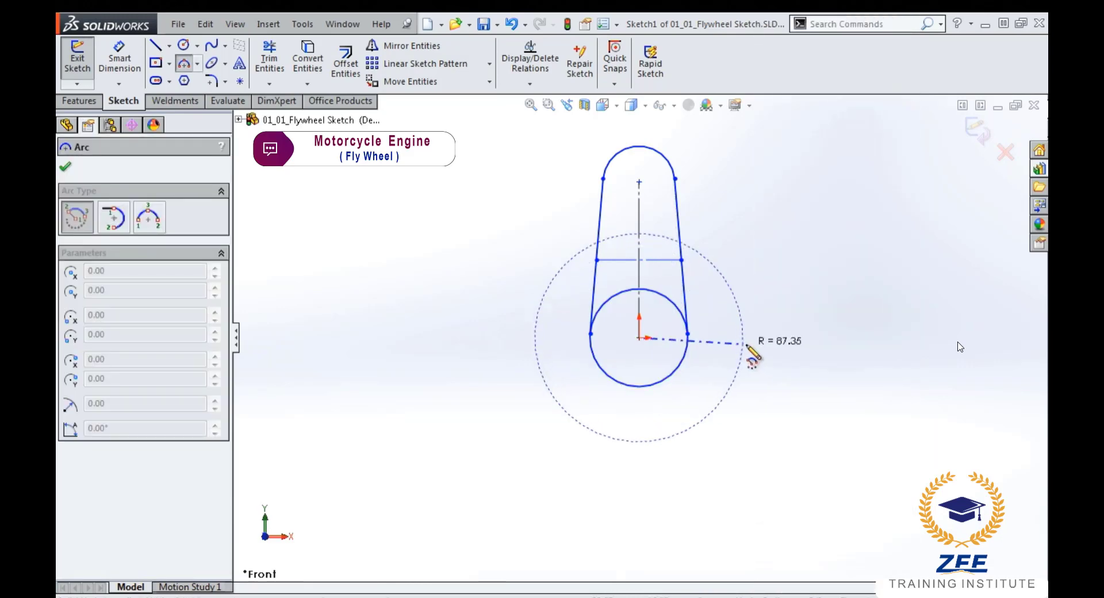
pyautogui.click(775, 338)
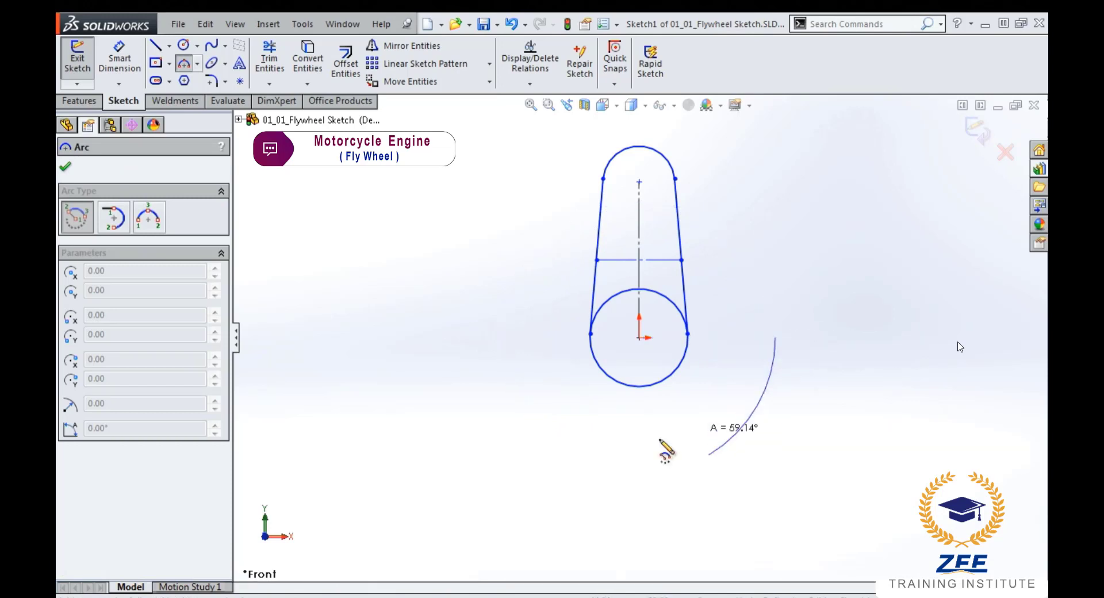
pyautogui.click(524, 341)
# - Join each end of the large arc to the small circle with a horizontal line
pyautogui.moveTo(547, 291); pyautogui.dragTo(483, 295, button='right')
pyautogui.click(503, 338)
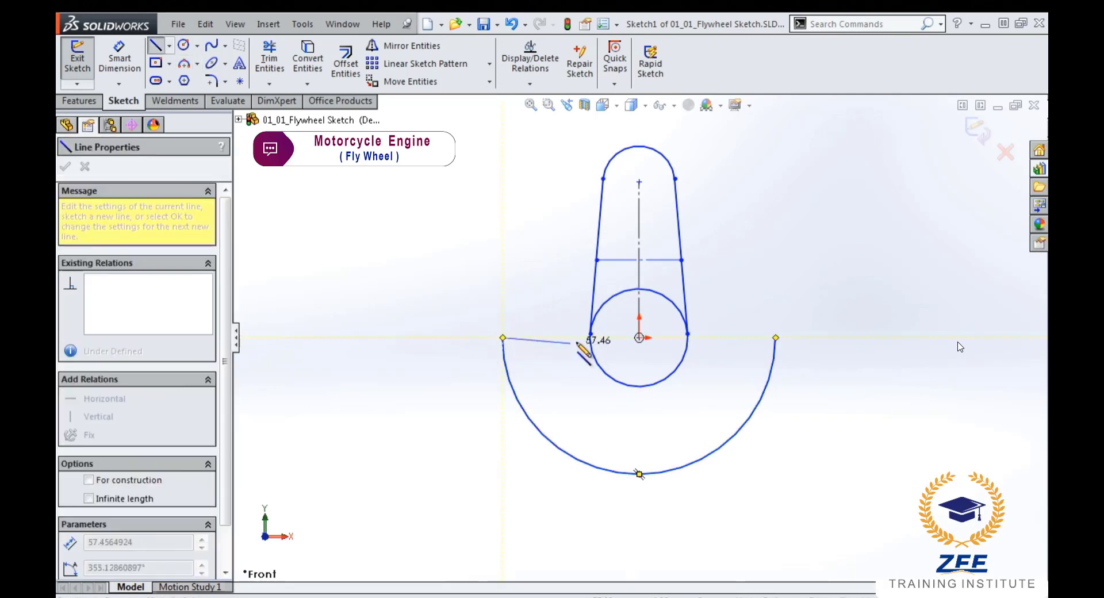
pyautogui.click(590, 338)
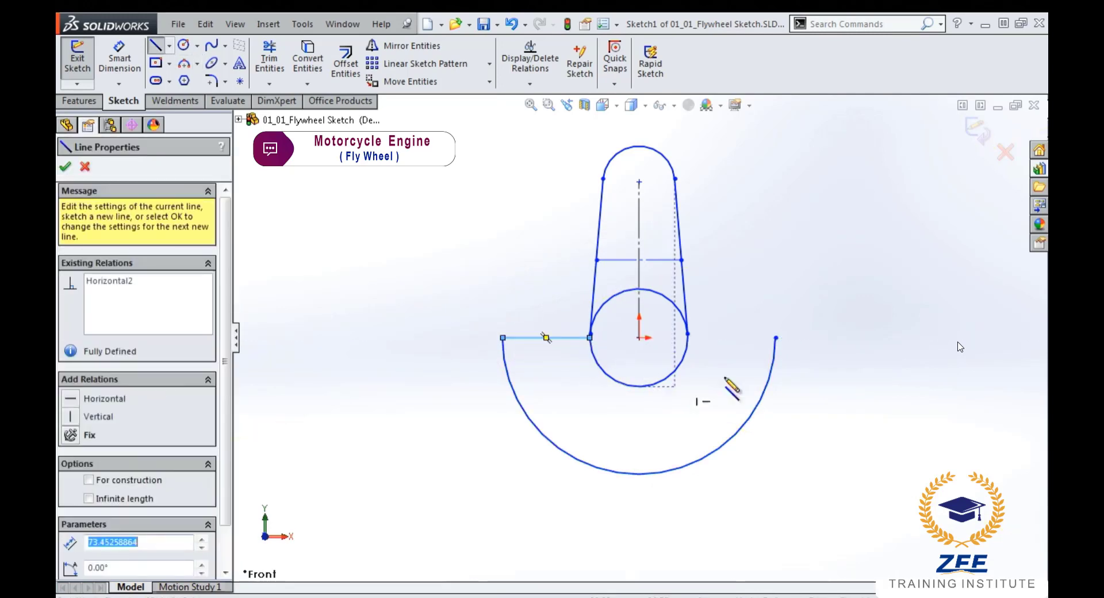
pyautogui.click(776, 337)
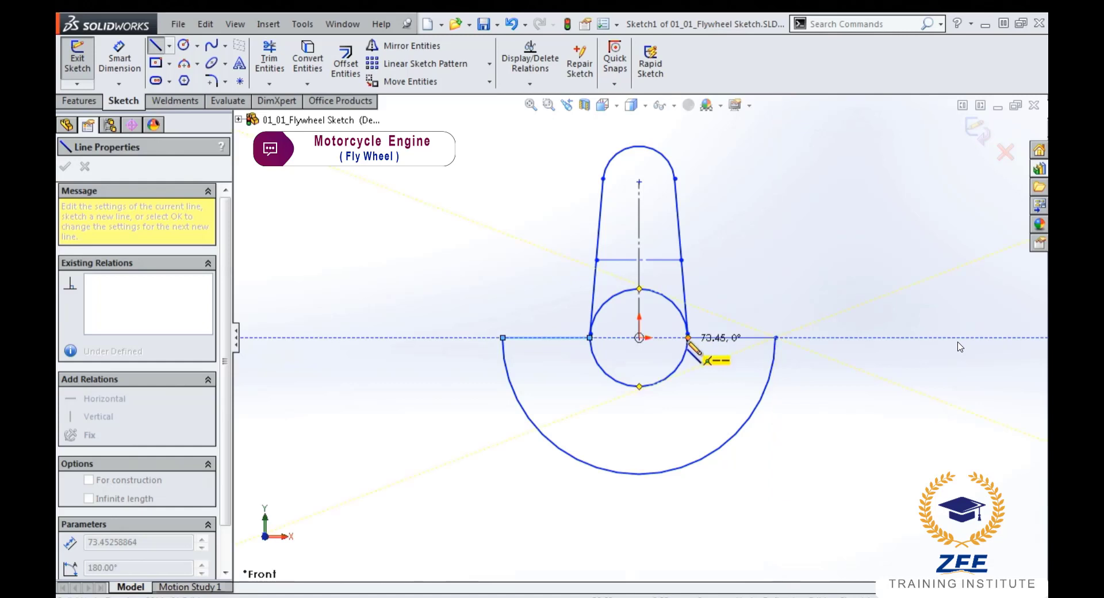
pyautogui.click(688, 338)
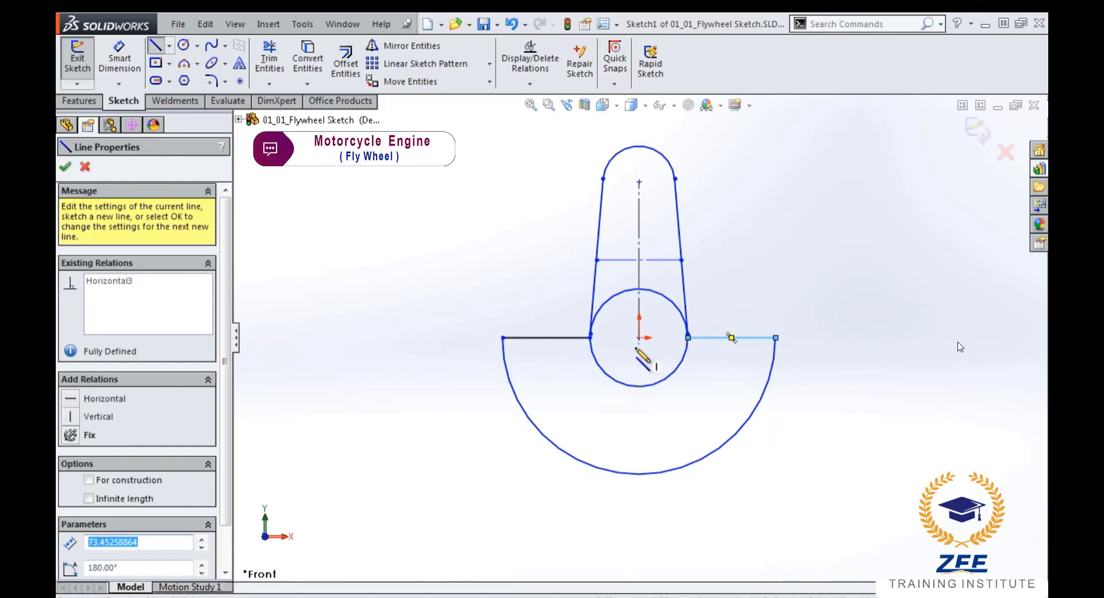
pyautogui.scroll(-1, 635, 348)
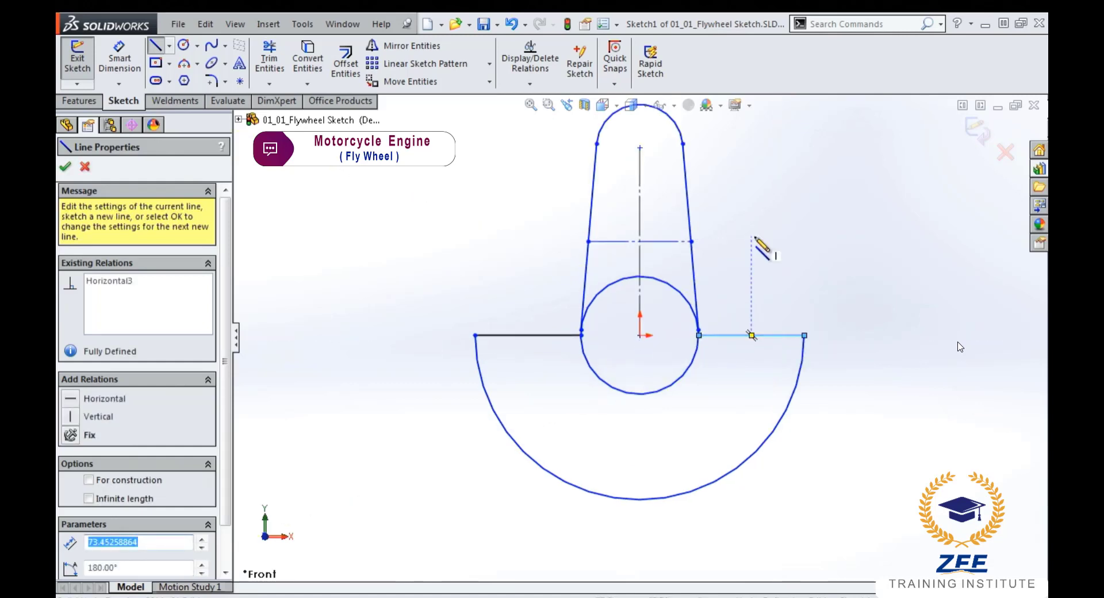
pyautogui.press('Escape')
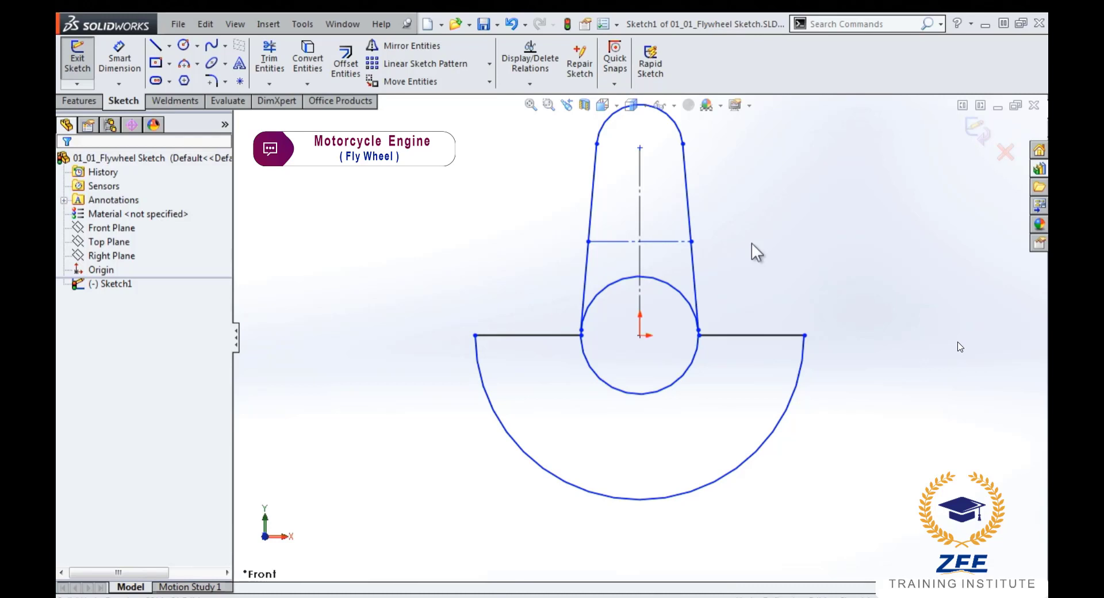
pyautogui.press('z')
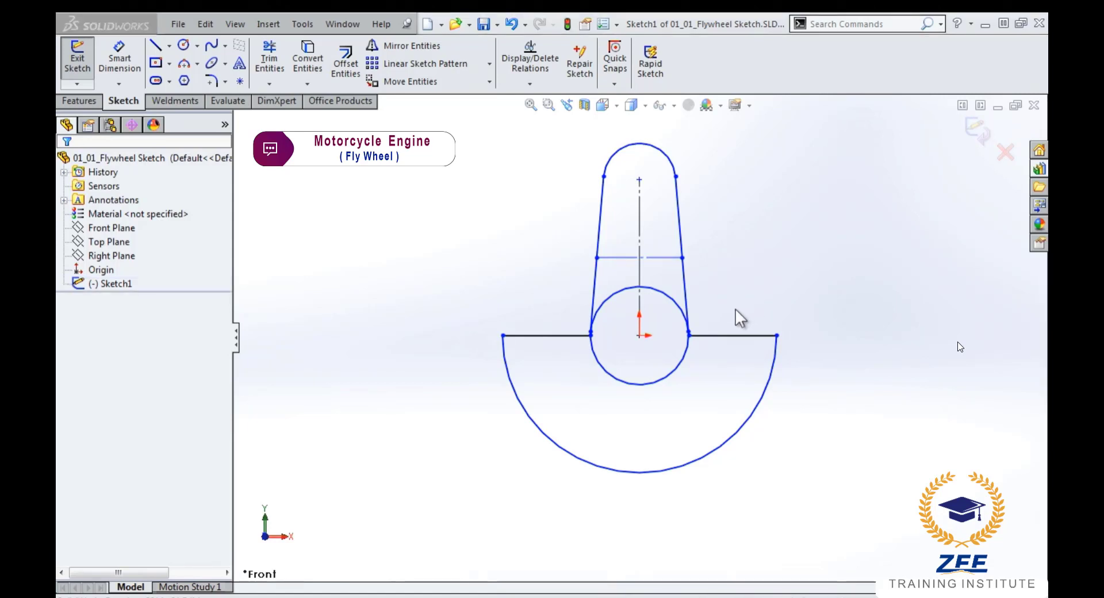
pyautogui.moveTo(735, 308); pyautogui.dragTo(734, 290, button='right')
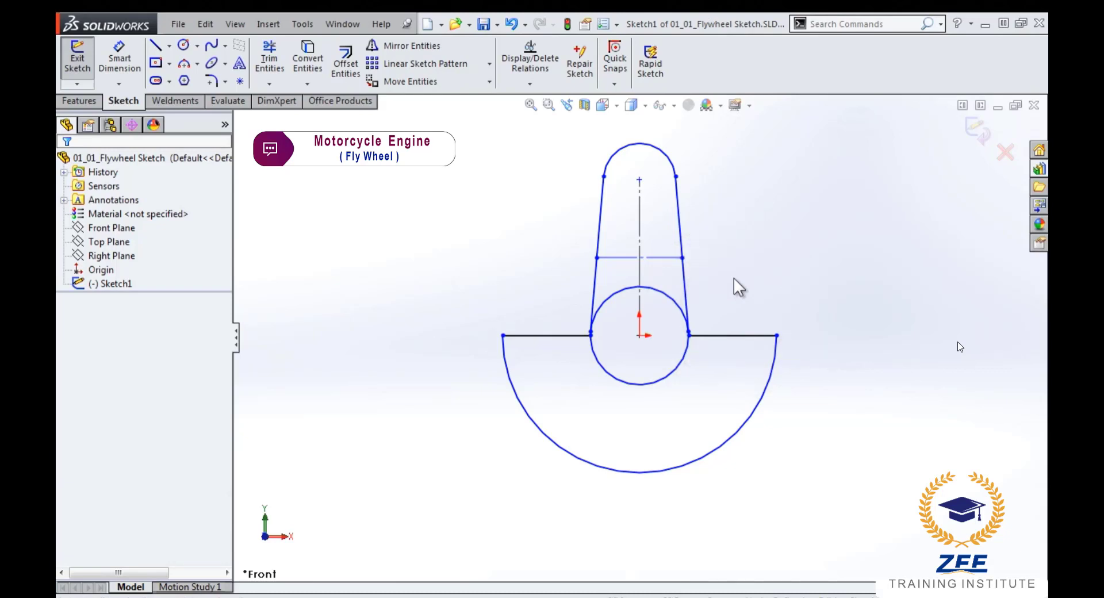
pyautogui.click(668, 298)
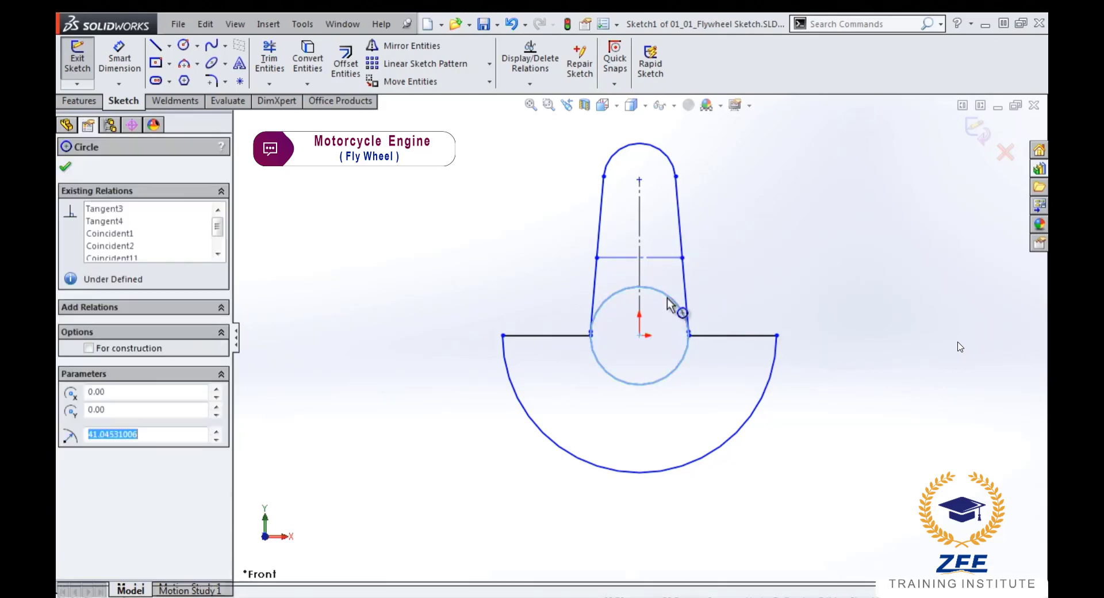
pyautogui.click(752, 298)
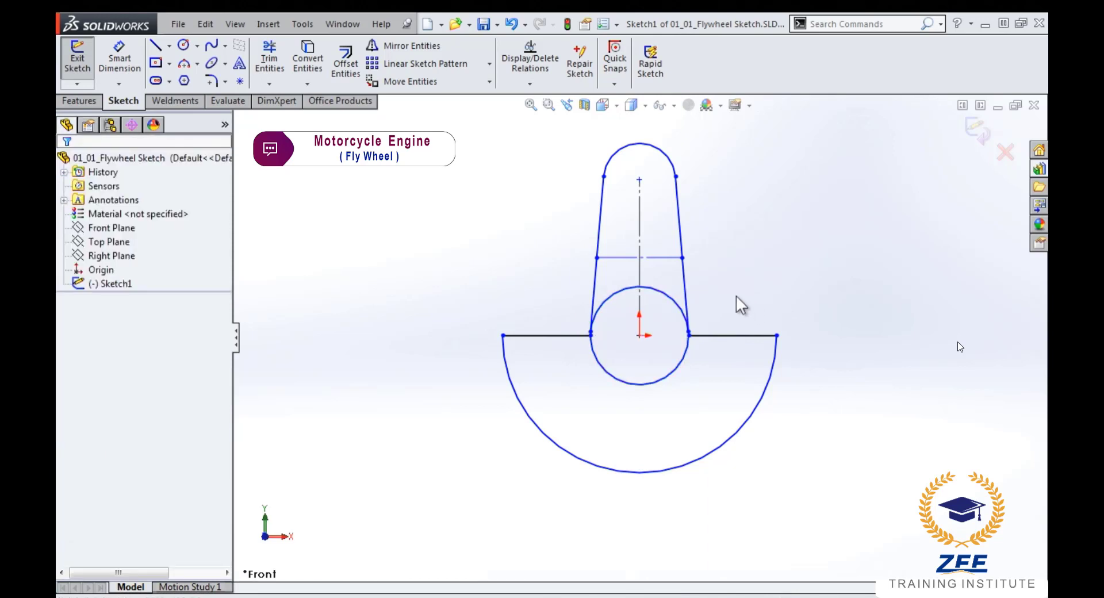
pyautogui.moveTo(733, 303); pyautogui.dragTo(720, 300, button='right')
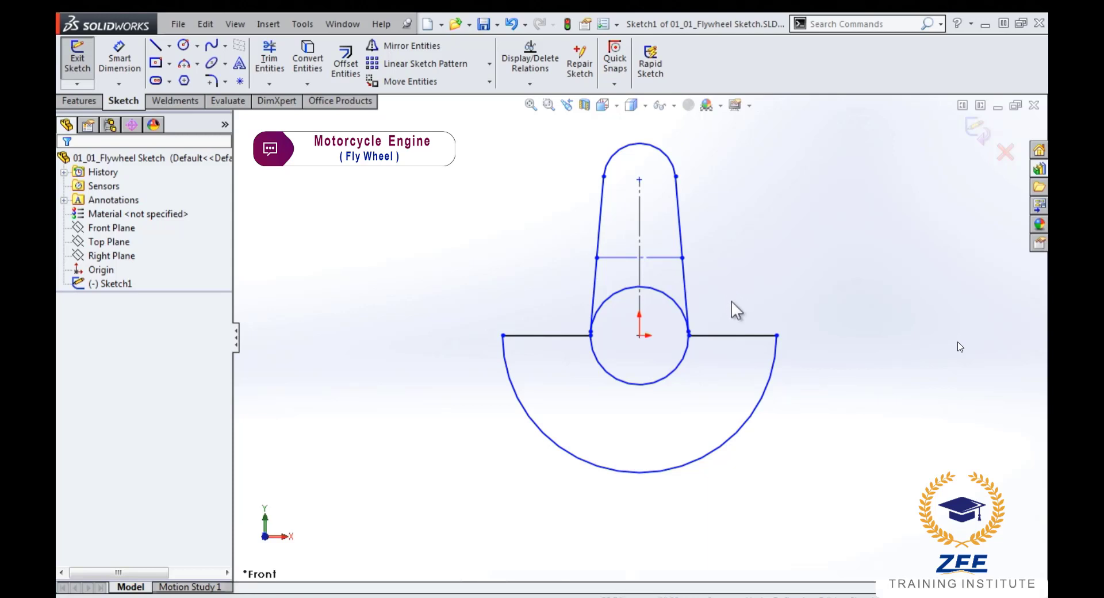
# - Dimension the central circle at Ø100
pyautogui.moveTo(731, 301); pyautogui.dragTo(731, 227, button='right')
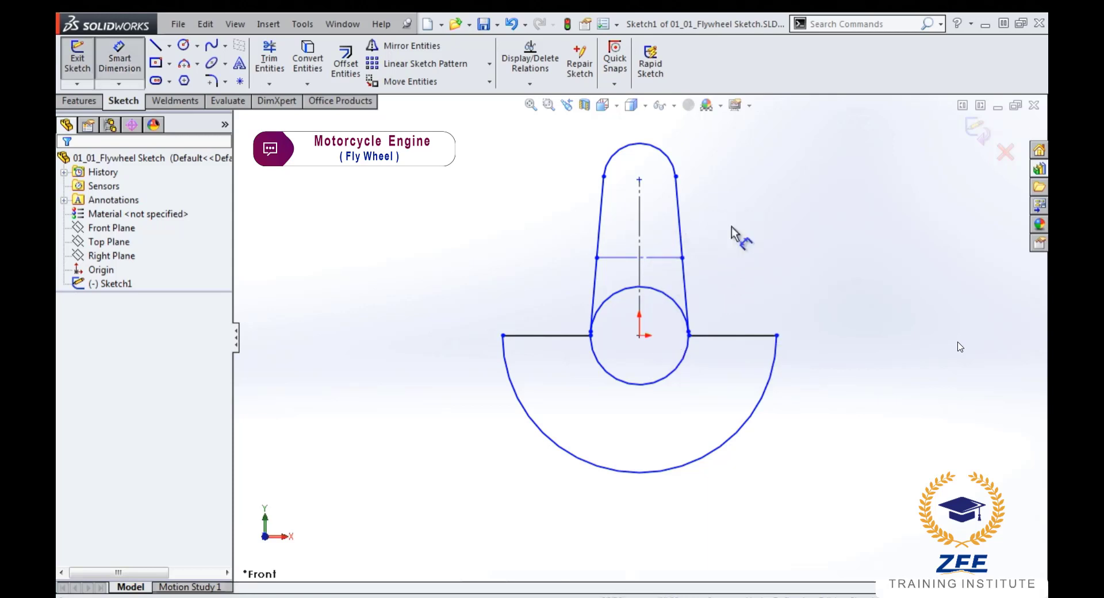
pyautogui.click(688, 361)
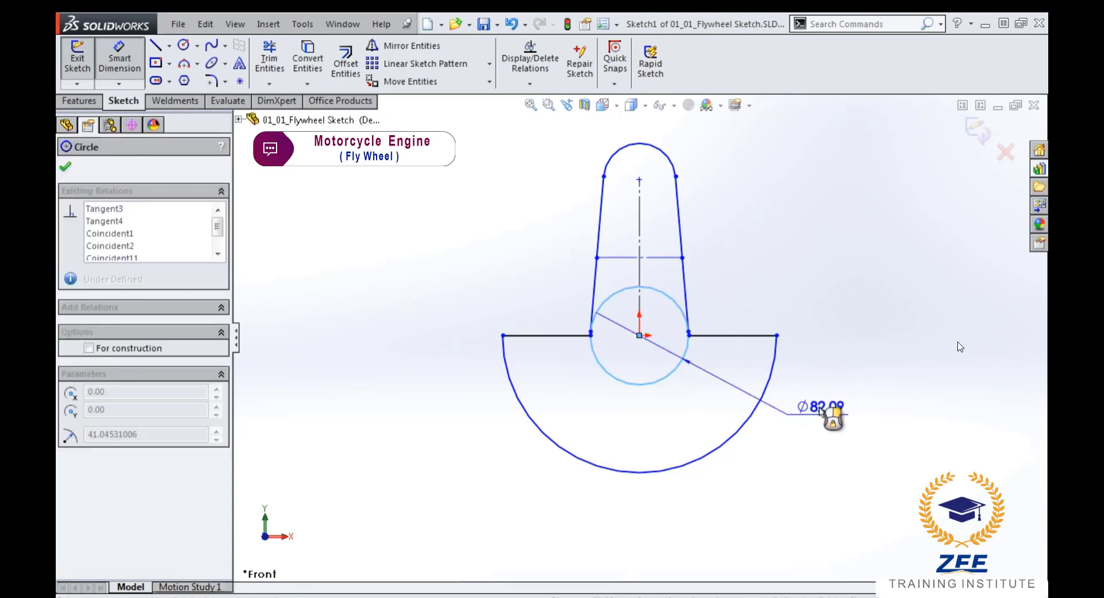
pyautogui.click(819, 408)
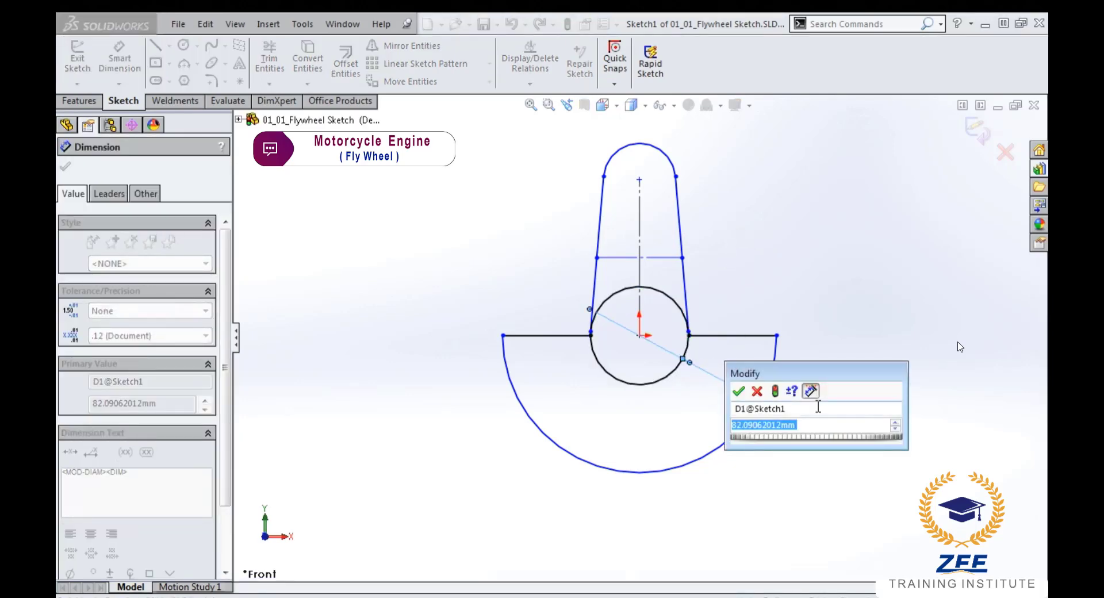
pyautogui.write('100')
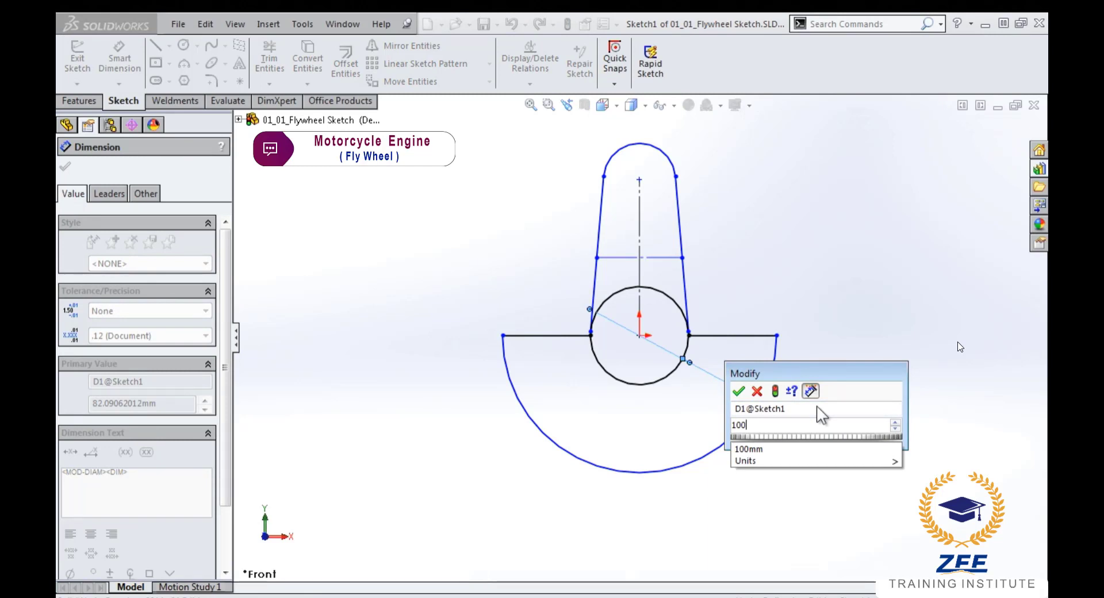
pyautogui.press('Return')
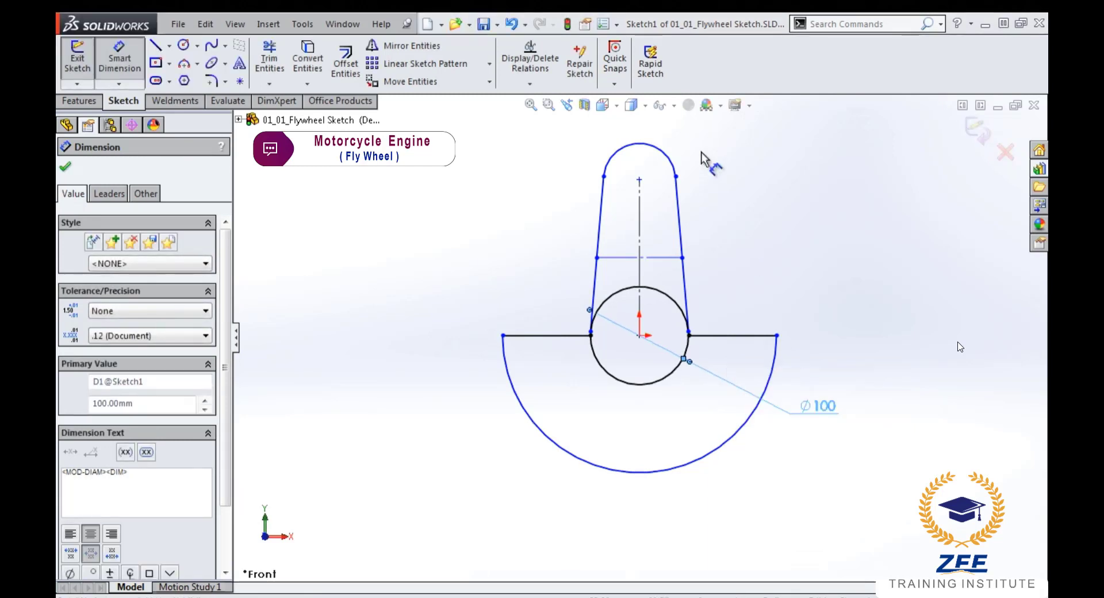
# - Set the top arc radius by equation as Ø100 × 0.3, giving R30
pyautogui.click(669, 164)
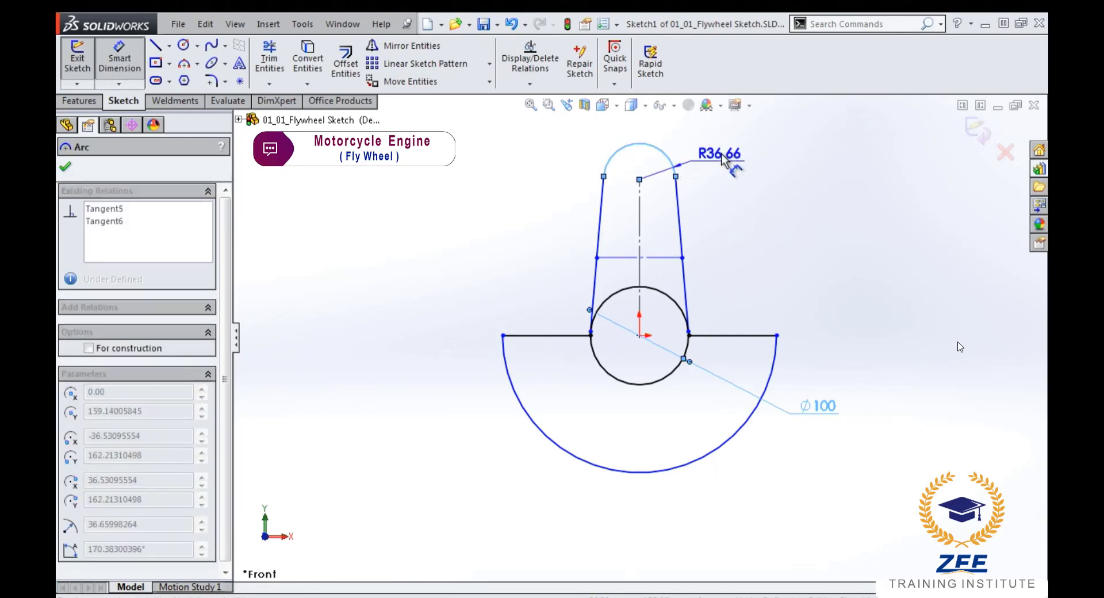
pyautogui.click(726, 153)
pyautogui.write('=')
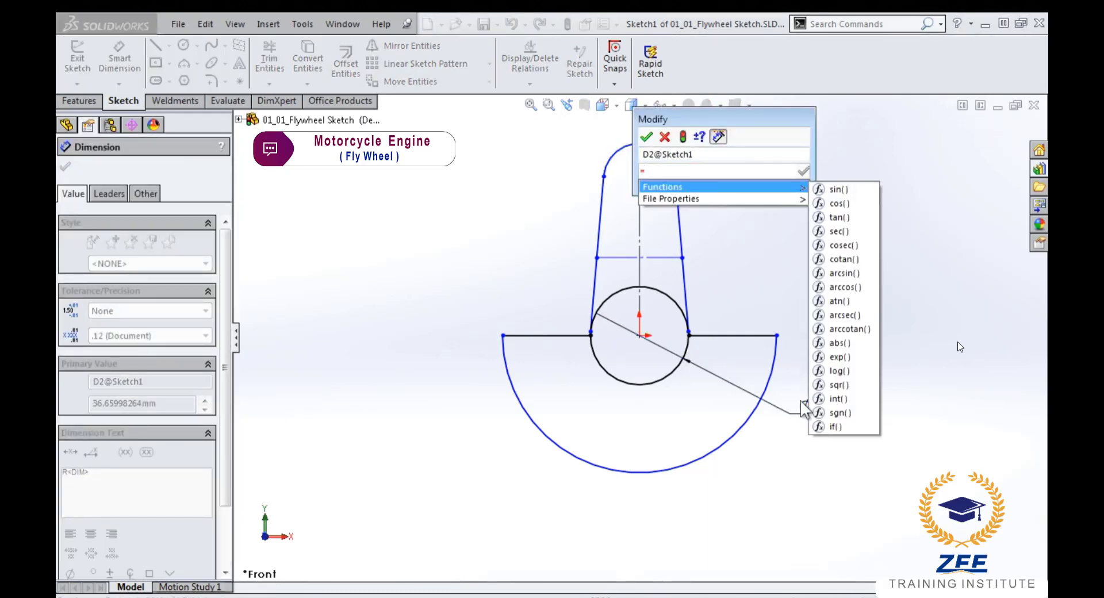
pyautogui.click(803, 415)
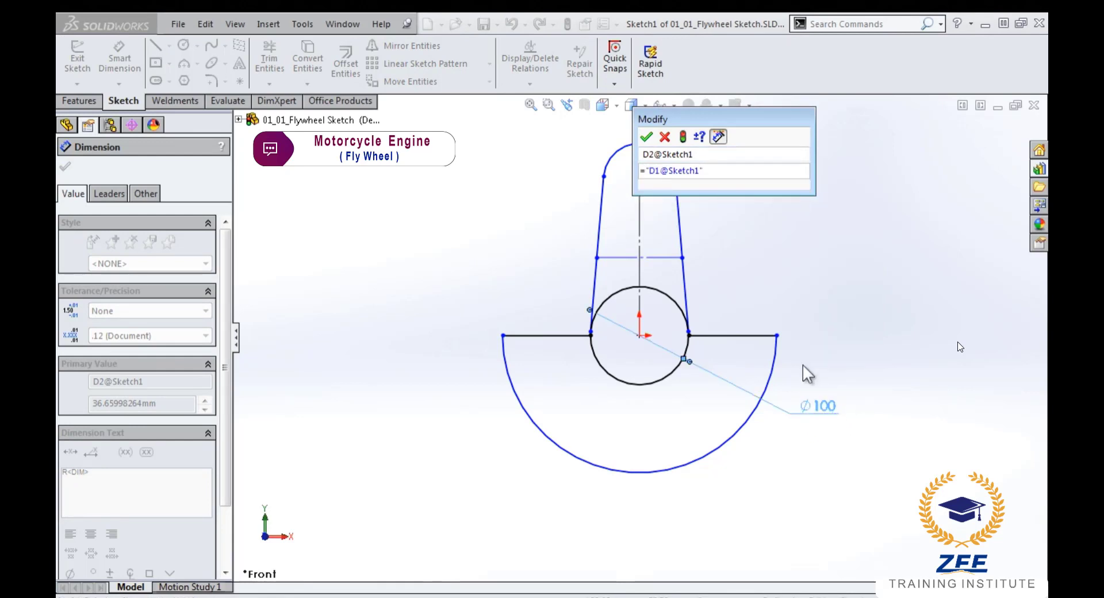
pyautogui.write('*')
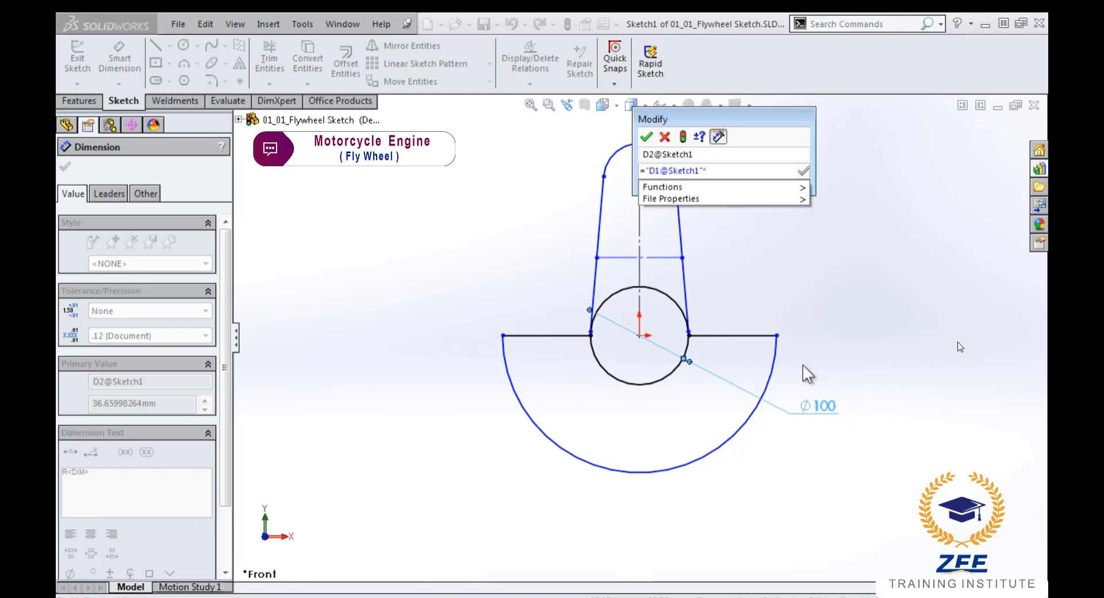
pyautogui.write('.')
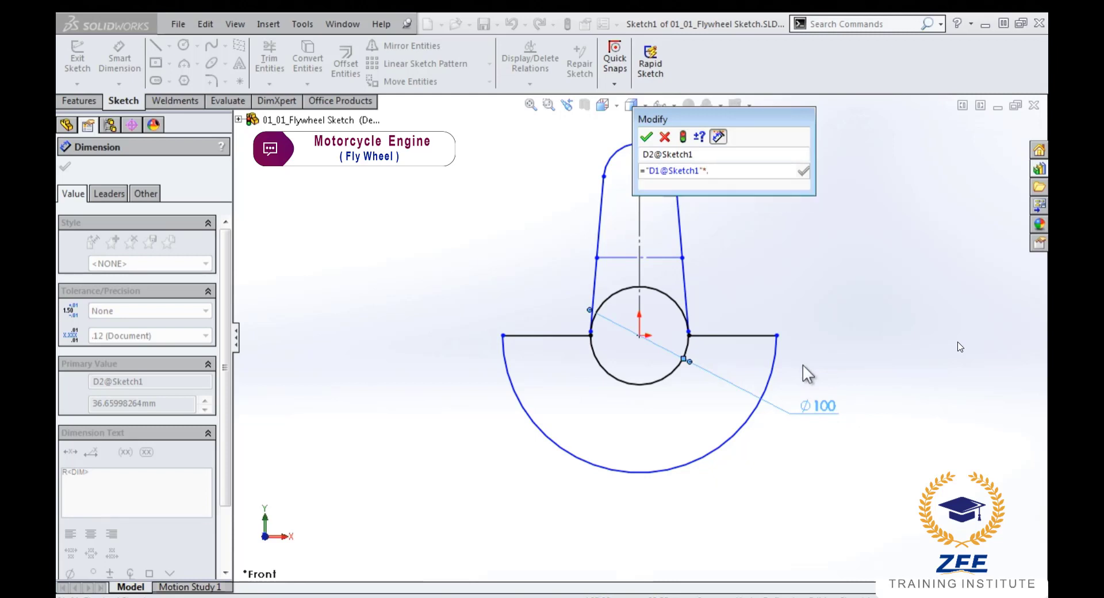
pyautogui.write('3')
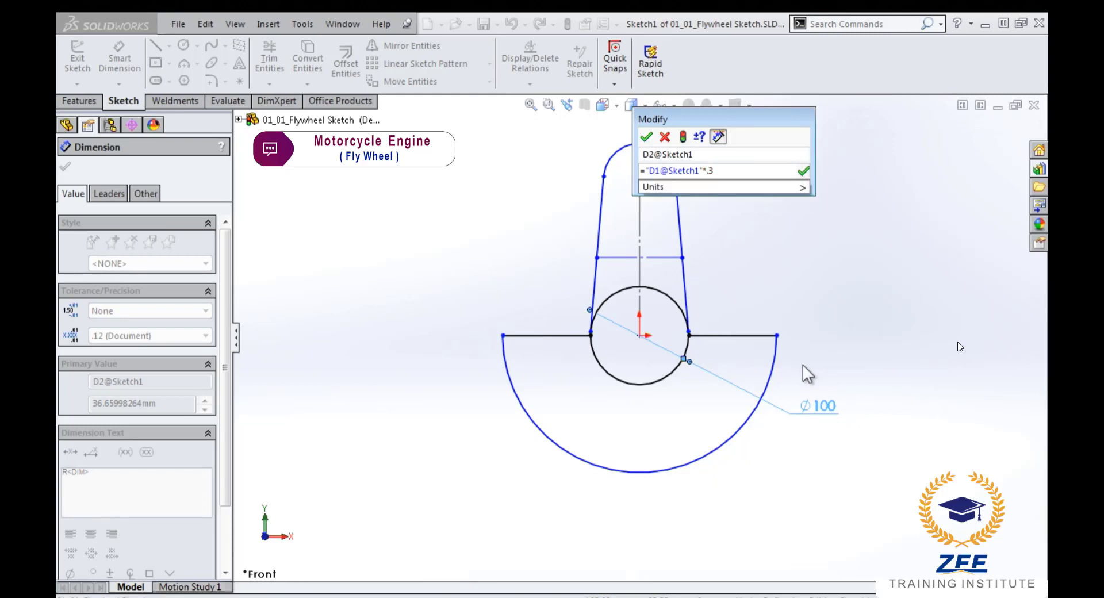
pyautogui.press('Return')
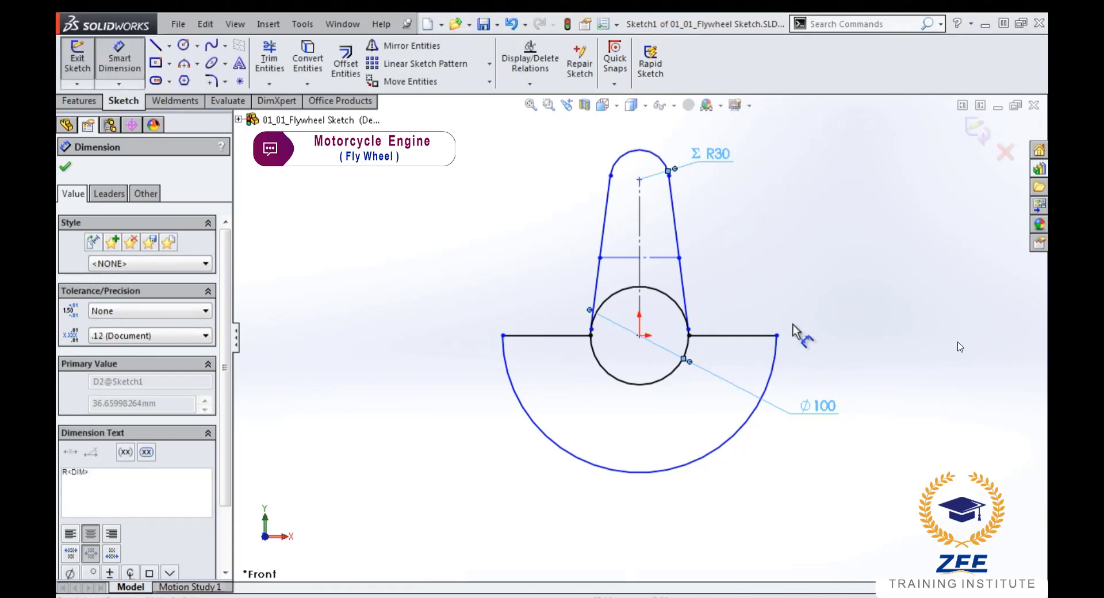
pyautogui.click(754, 238)
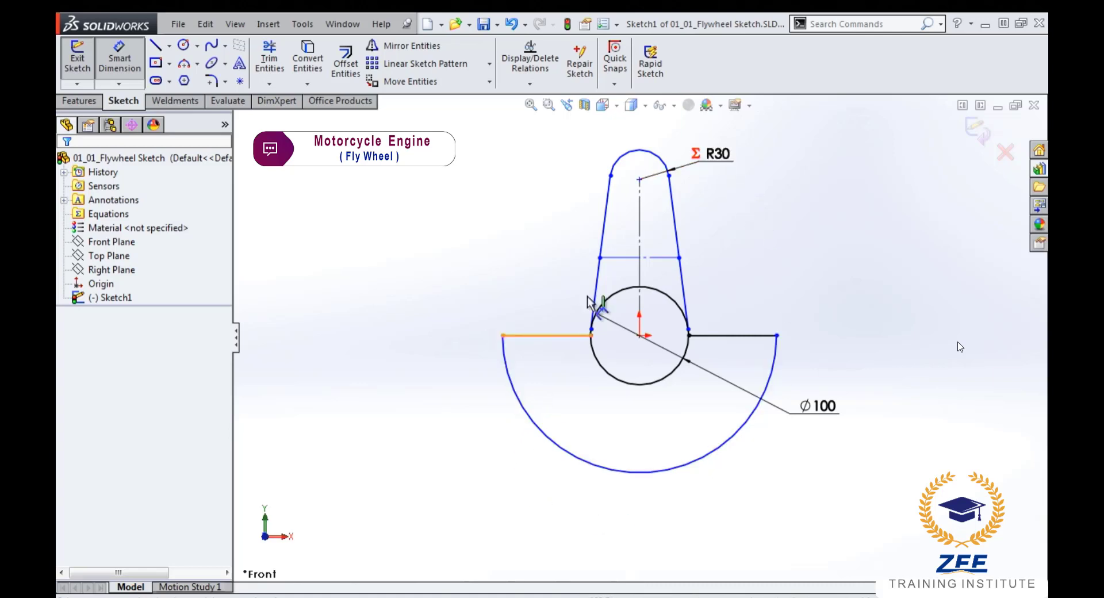
# - Dimension the vertical centreline by equation as Ø100 × 0.7, giving 70
pyautogui.click(640, 218)
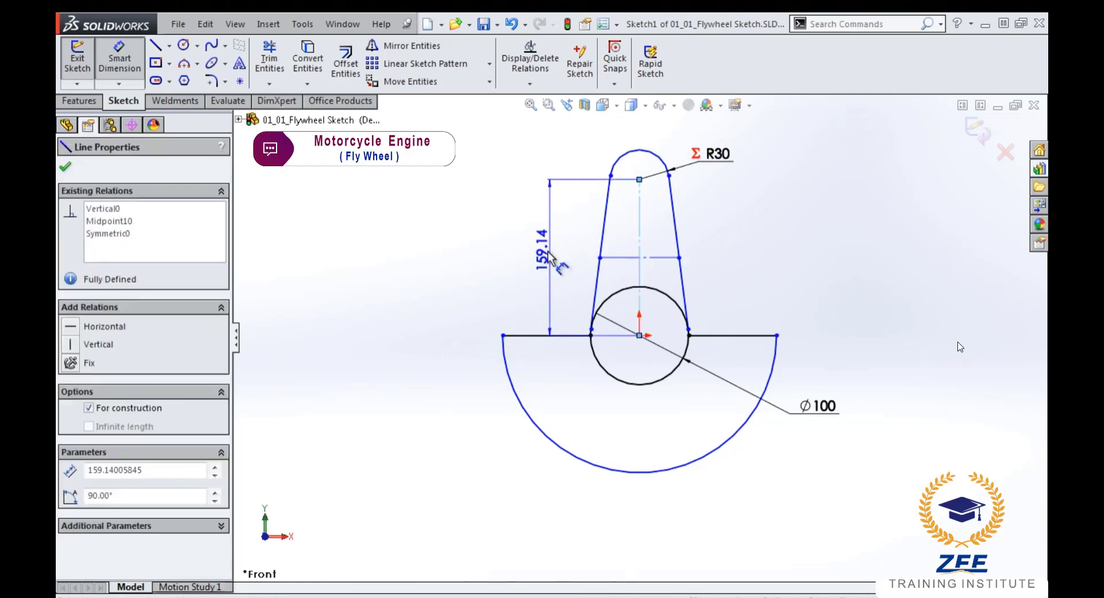
pyautogui.click(542, 261)
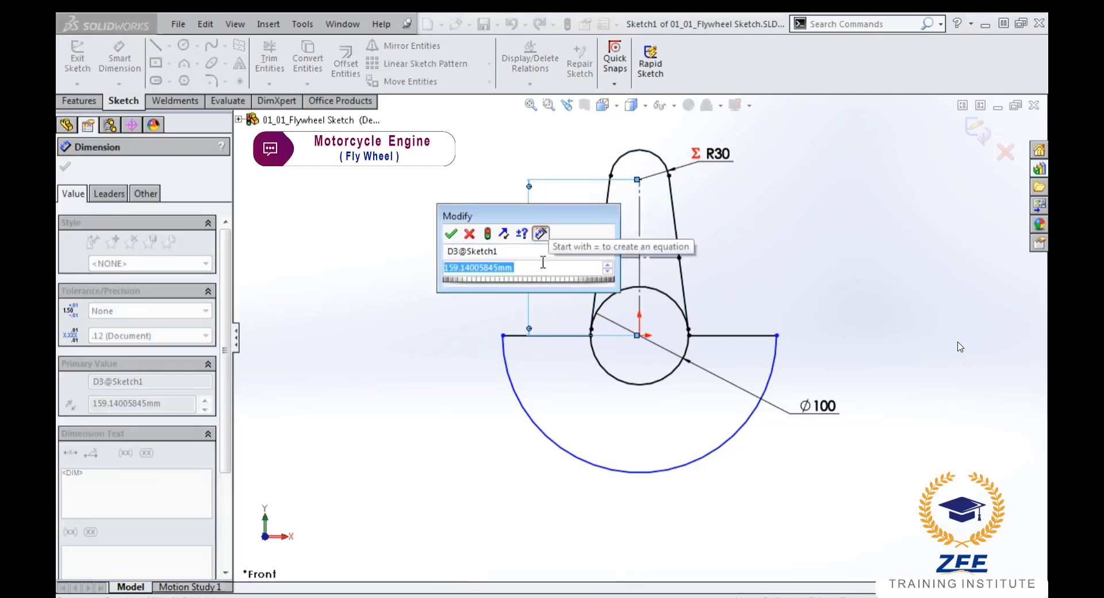
pyautogui.write('=')
pyautogui.click(825, 413)
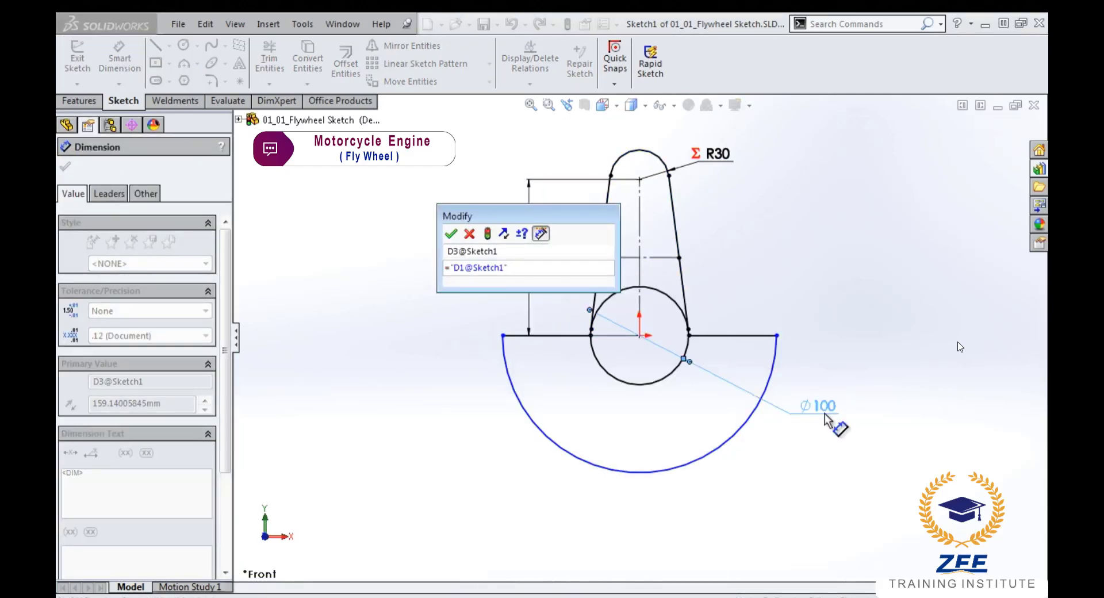
pyautogui.write('*.')
pyautogui.write('7')
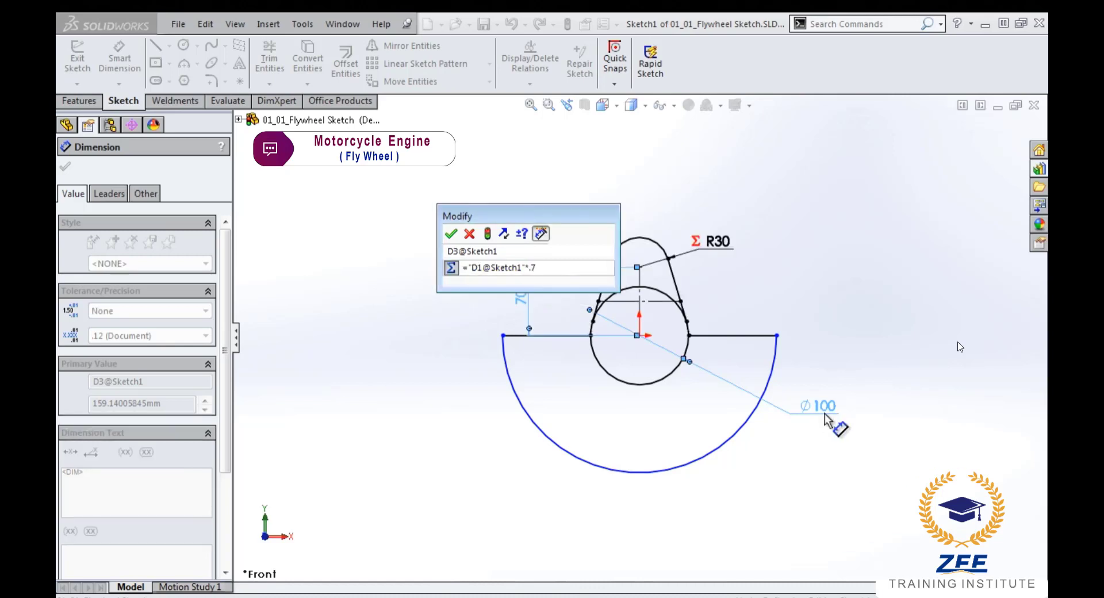
pyautogui.press('Return')
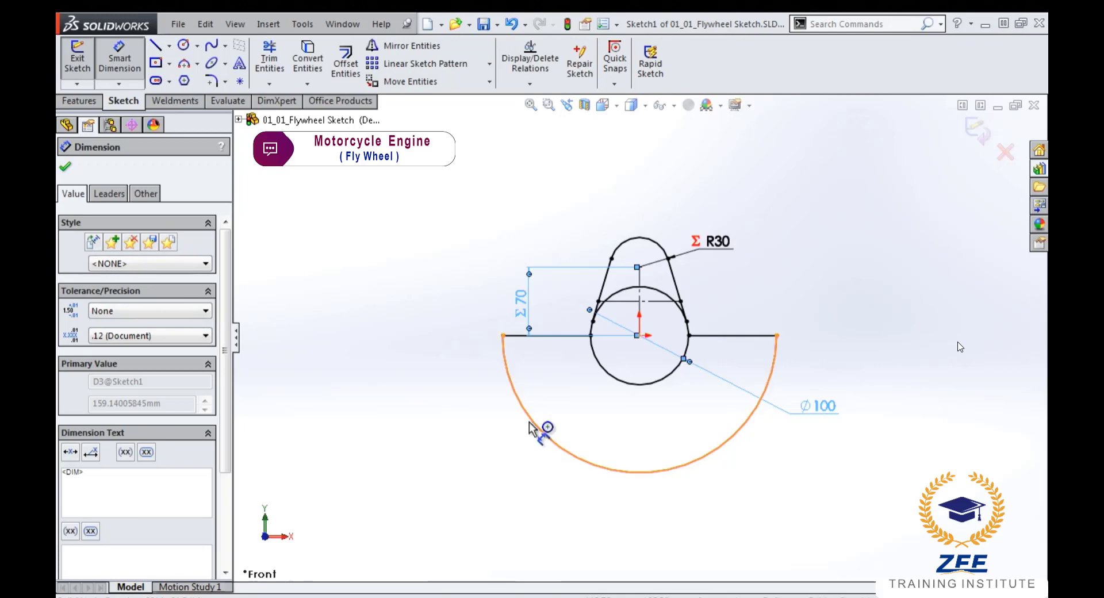
# - Set the outer arc radius to Ø100 × 1.2 (R120) and tidy the dimension labels
pyautogui.click(530, 428)
pyautogui.click(499, 450)
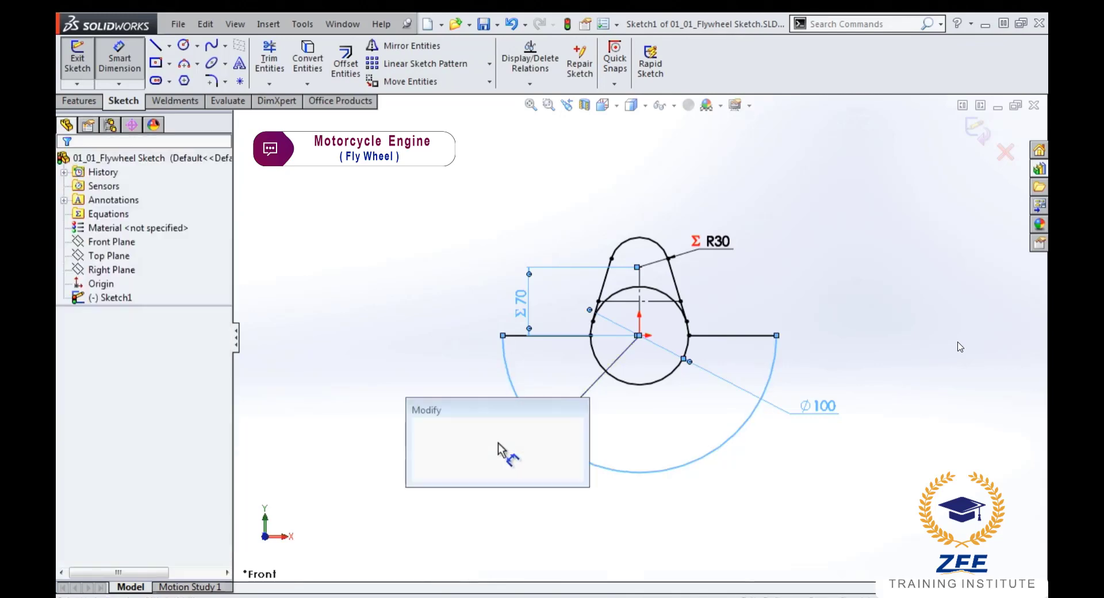
pyautogui.write('=')
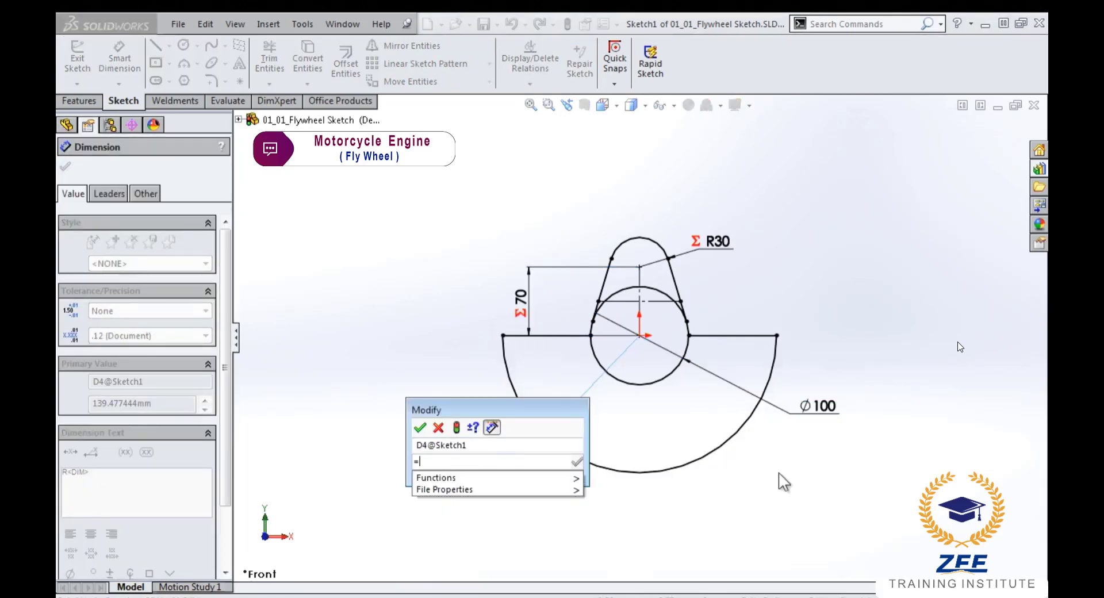
pyautogui.click(830, 408)
pyautogui.write('*')
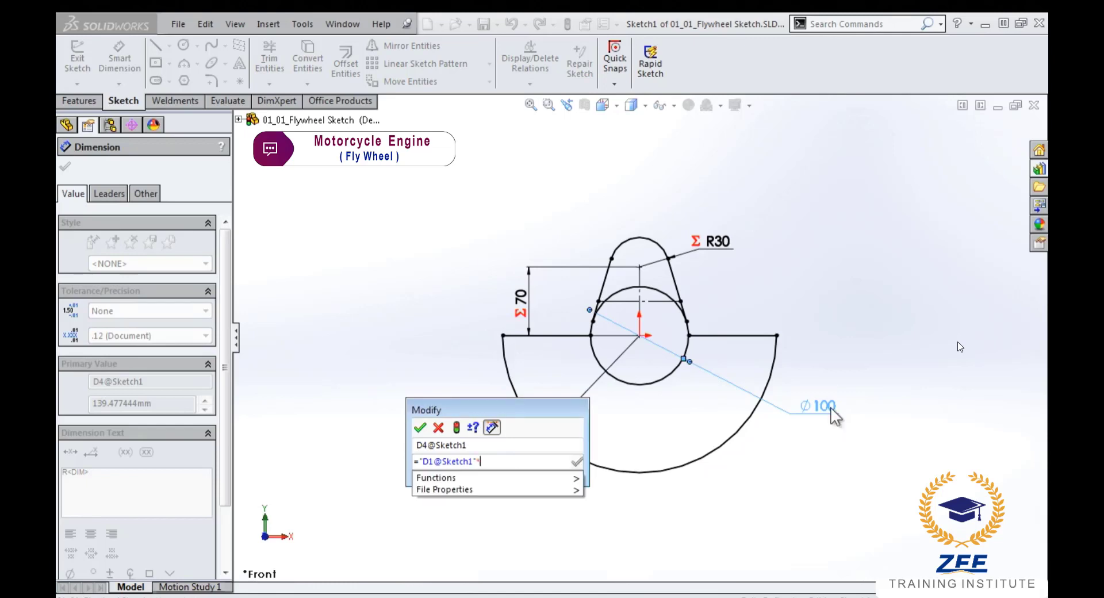
pyautogui.write('1.2')
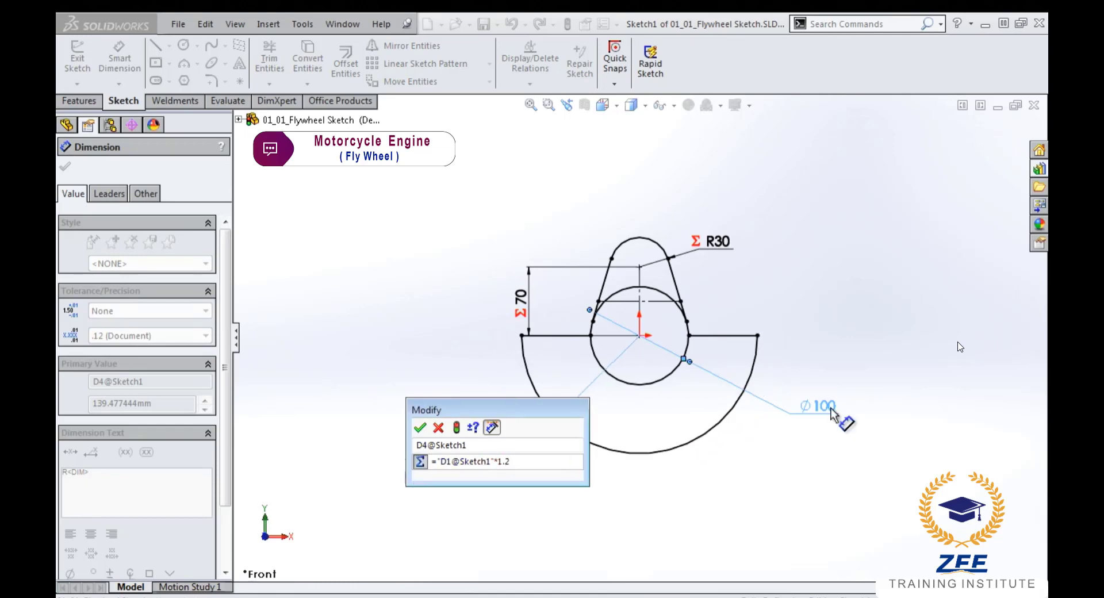
pyautogui.press('Return')
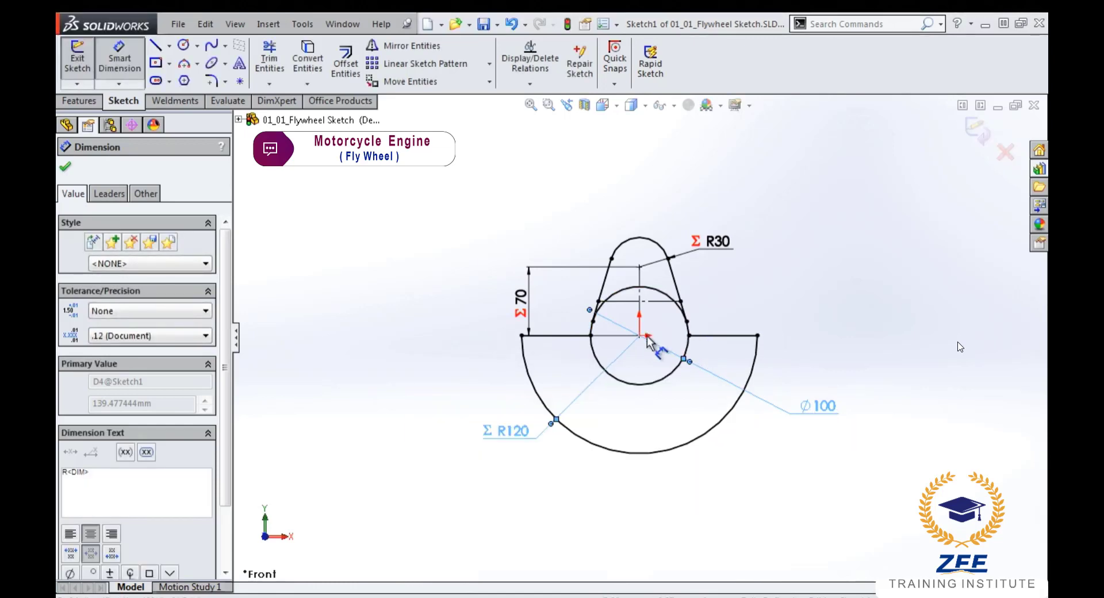
pyautogui.scroll(-2, 645, 350)
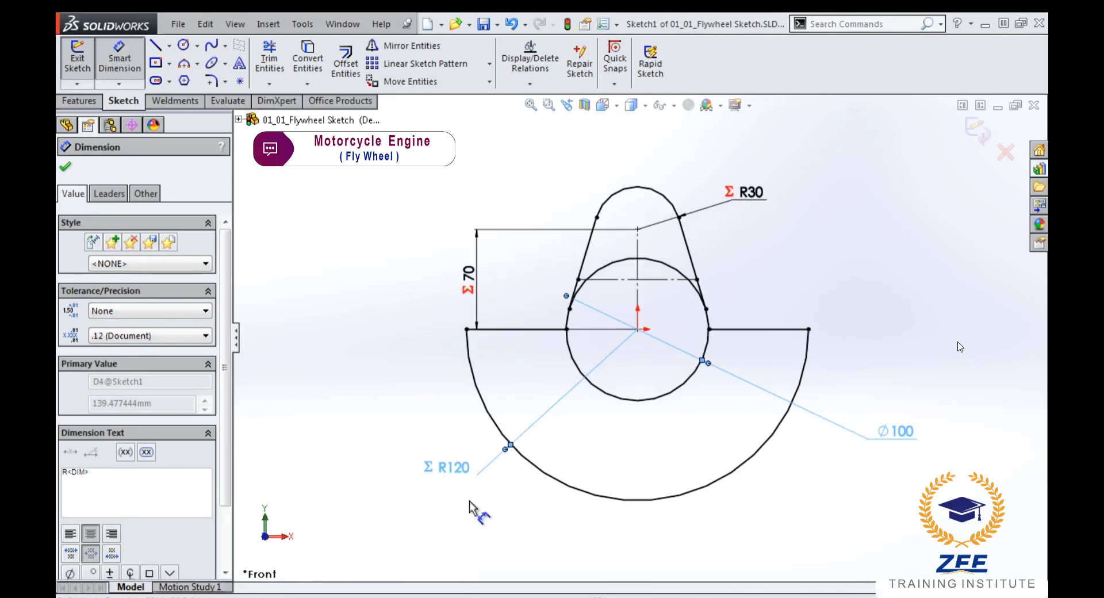
pyautogui.moveTo(897, 434); pyautogui.dragTo(833, 428)
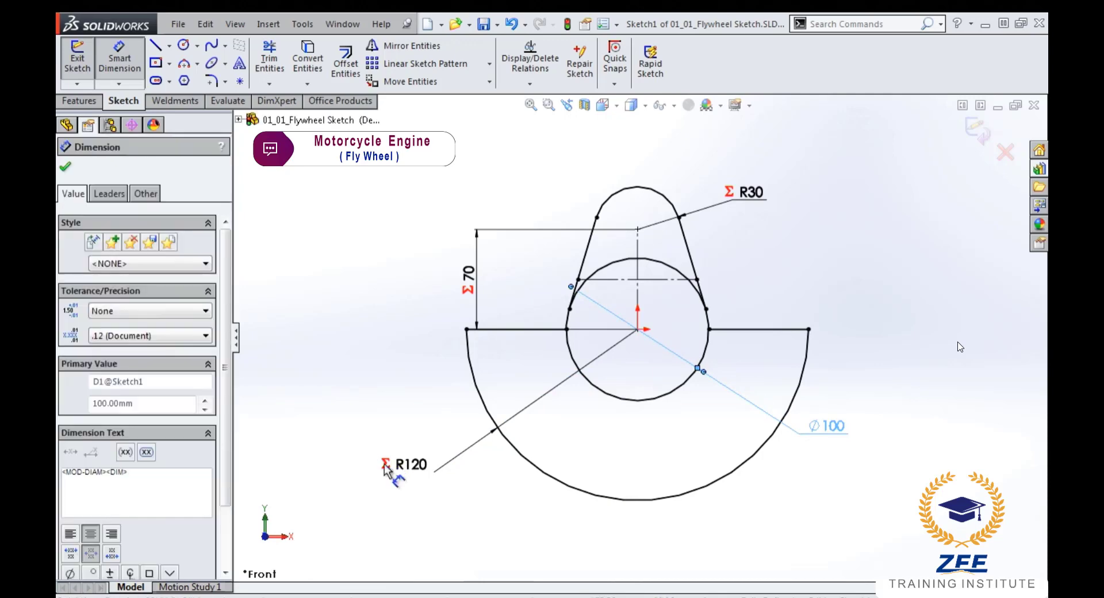
pyautogui.moveTo(385, 467); pyautogui.dragTo(435, 455)
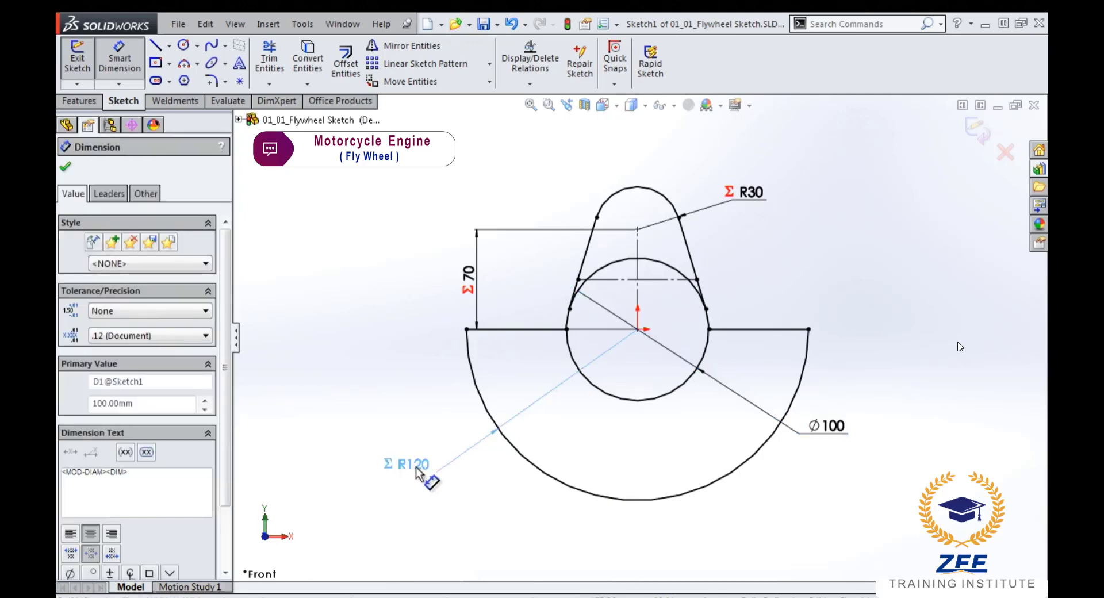
pyautogui.click(794, 279)
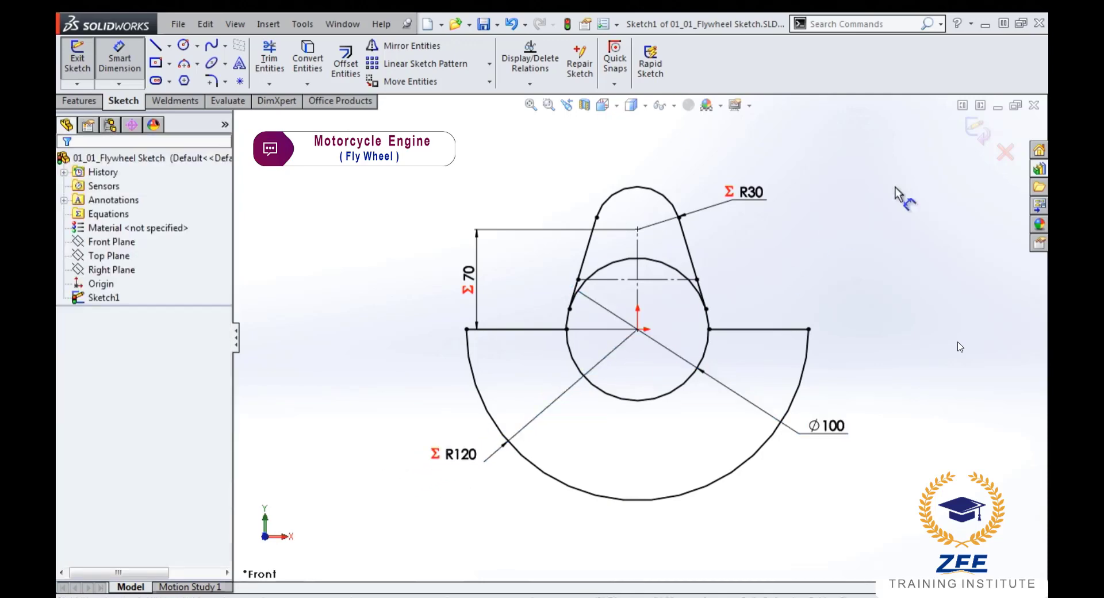
# - Save the flywheel sketch, then start an extruded boss from Sketch1 of 01_03_Flywheel Extrude_Start
pyautogui.click(973, 131)
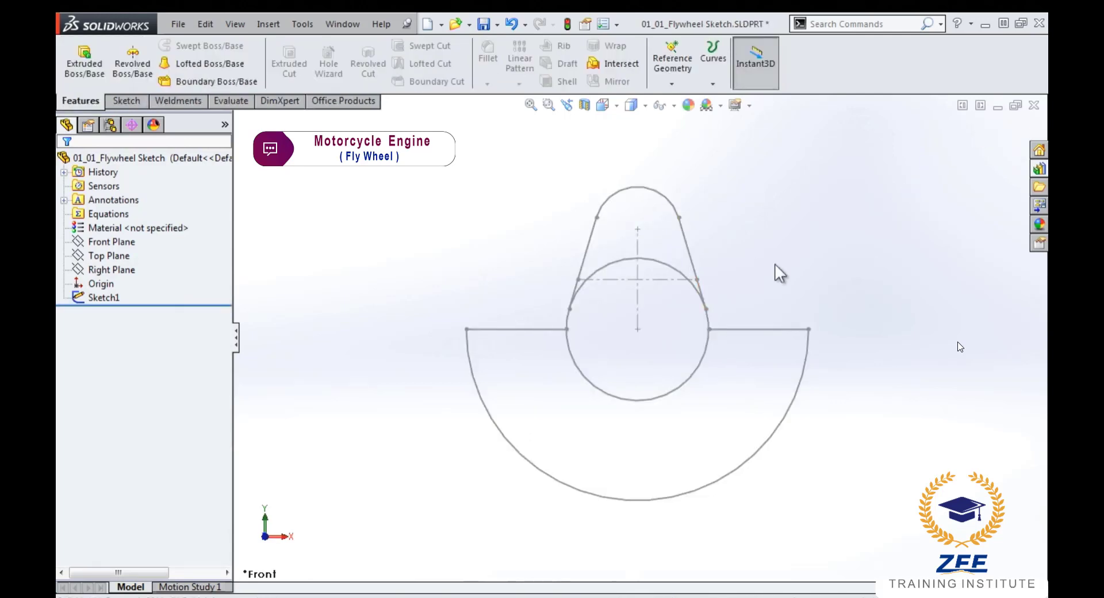
pyautogui.hotkey('ctrl', 's')
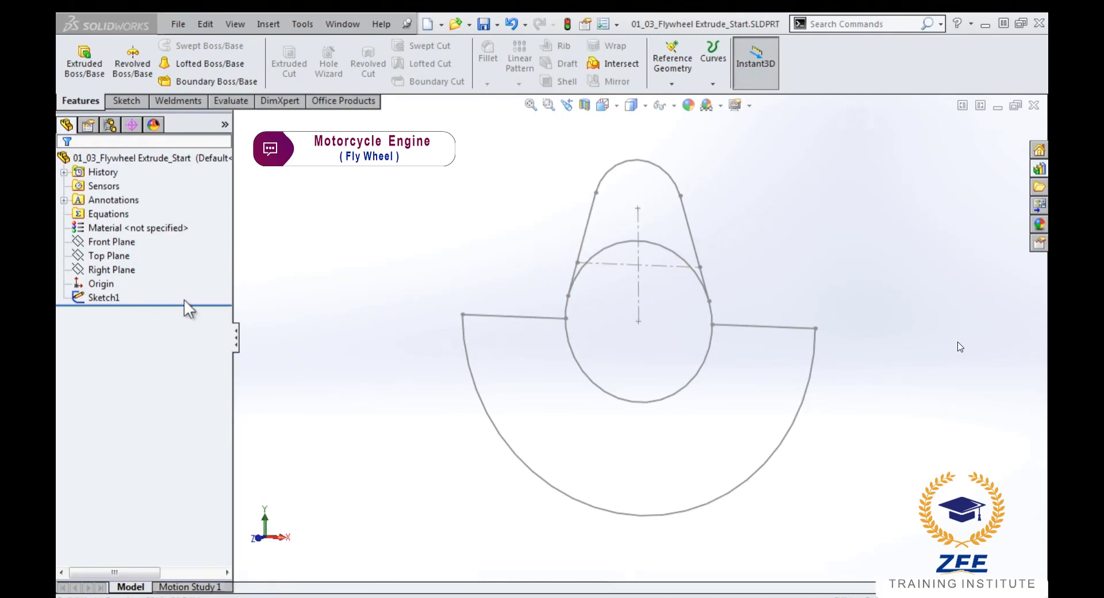
pyautogui.click(78, 296)
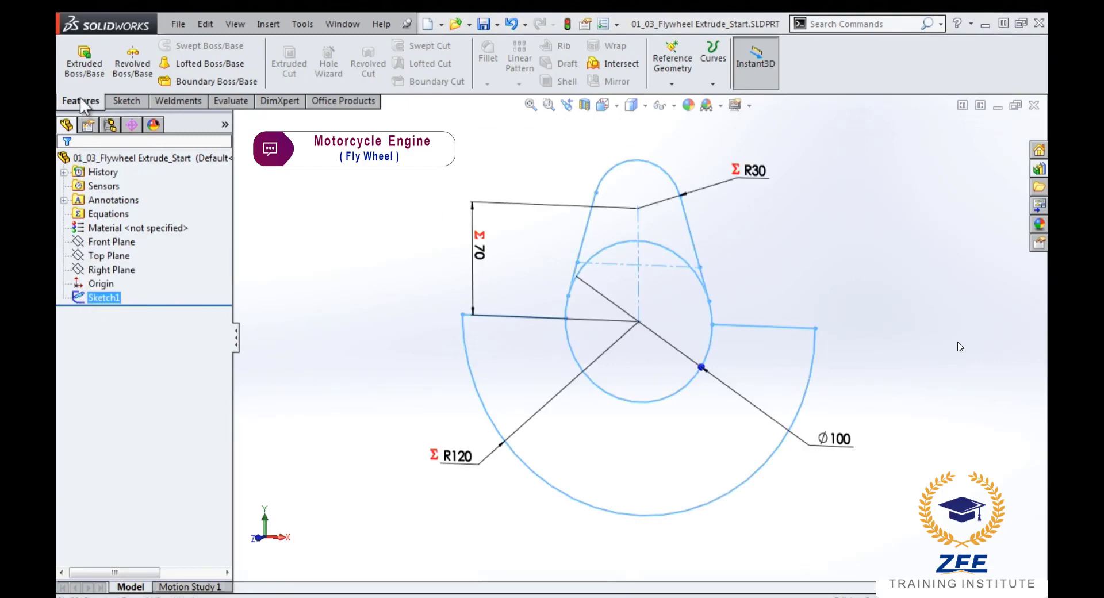
pyautogui.click(83, 53)
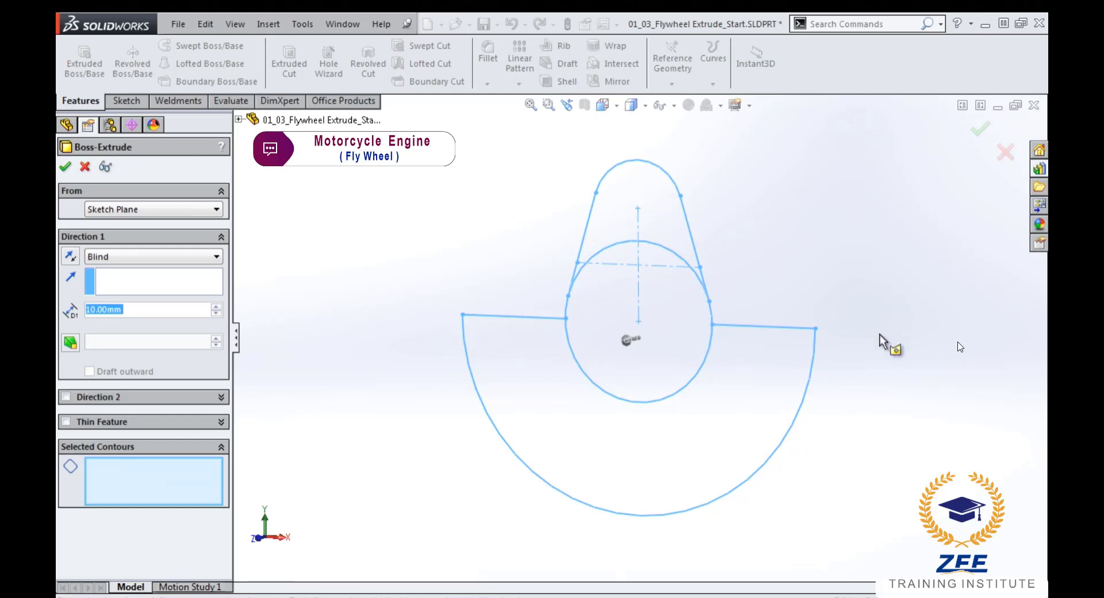
# - Extrude the central Ø100 circle region Blind 1 mm in Direction 1 and 40 mm in Direction 2
pyautogui.moveTo(886, 344); pyautogui.dragTo(849, 364, button='middle')
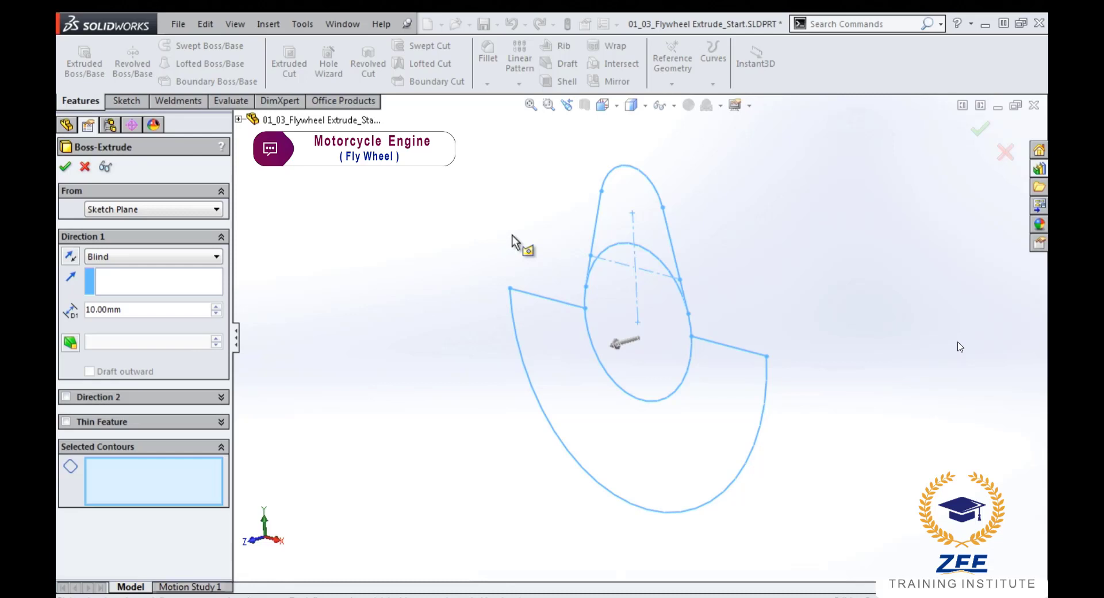
pyautogui.click(616, 295)
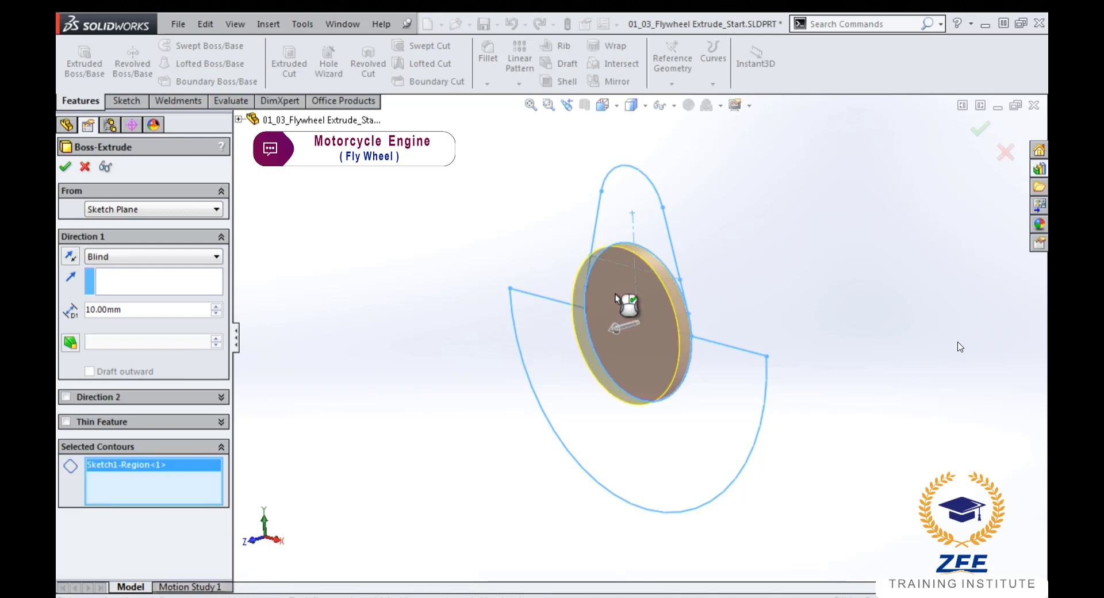
pyautogui.rightClick(151, 474)
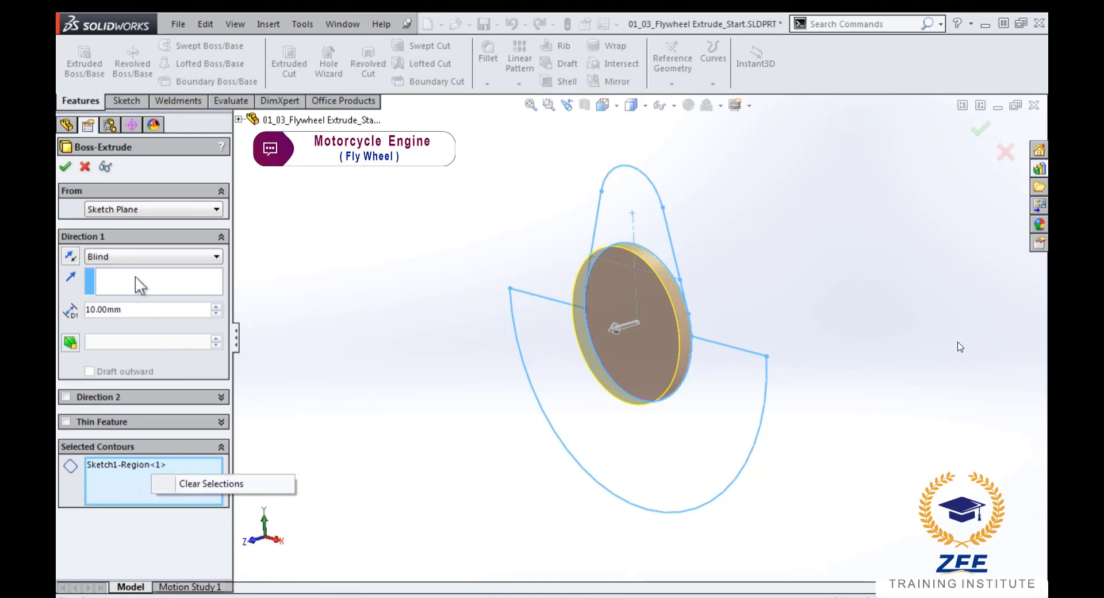
pyautogui.click(115, 465)
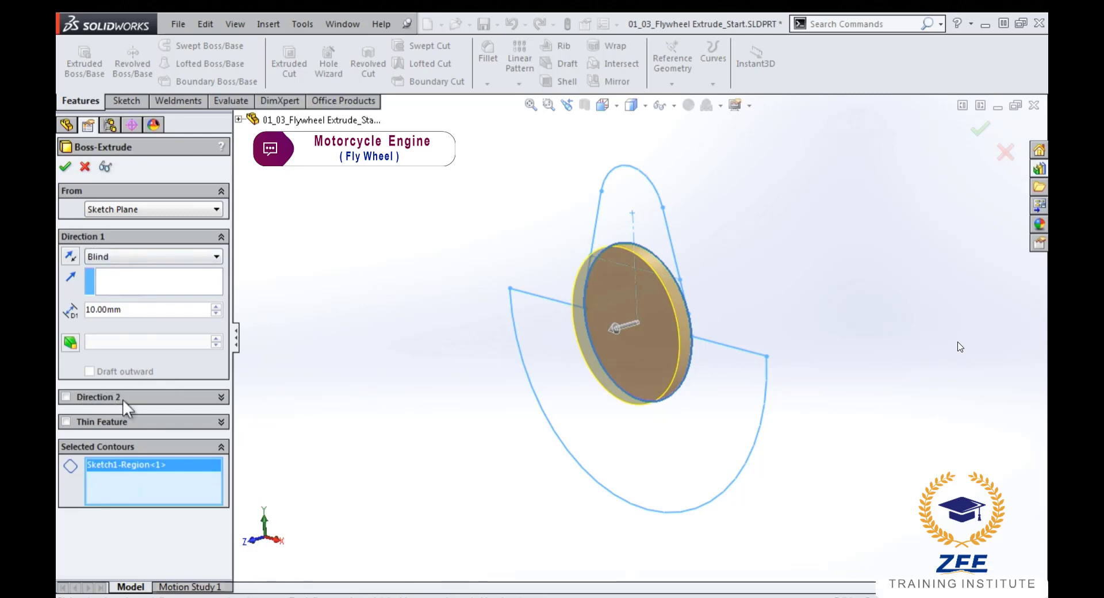
pyautogui.moveTo(138, 309); pyautogui.dragTo(80, 325)
pyautogui.write('1')
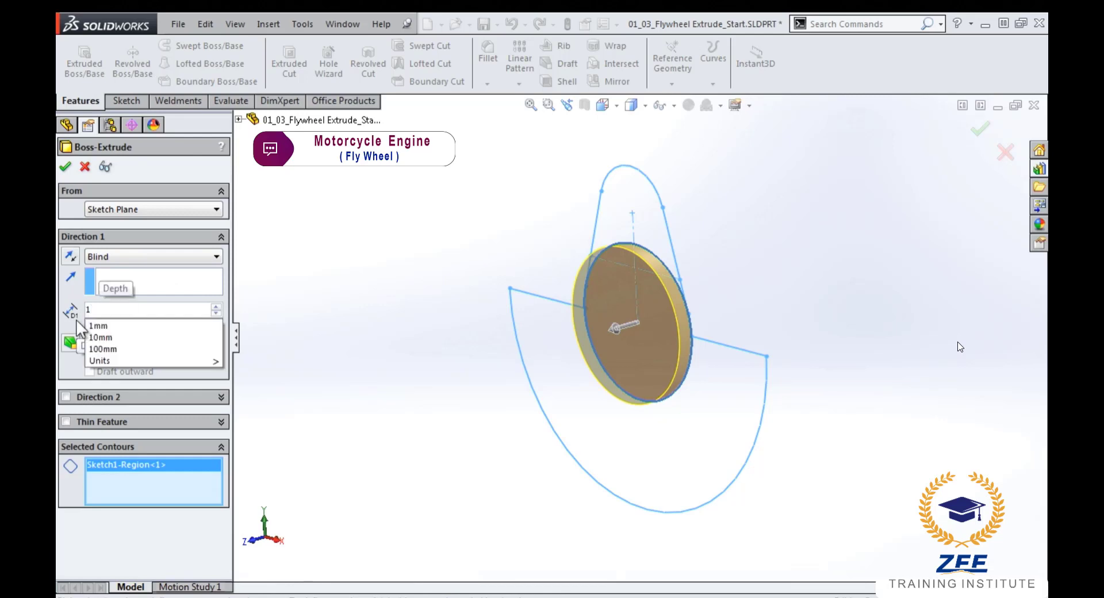
pyautogui.press('Return')
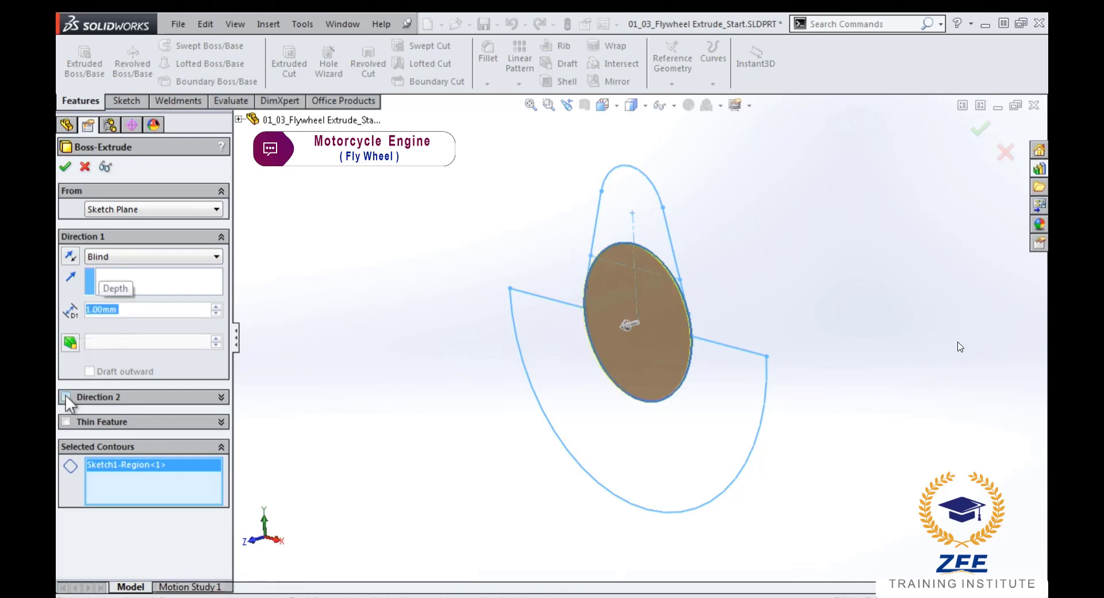
pyautogui.click(67, 394)
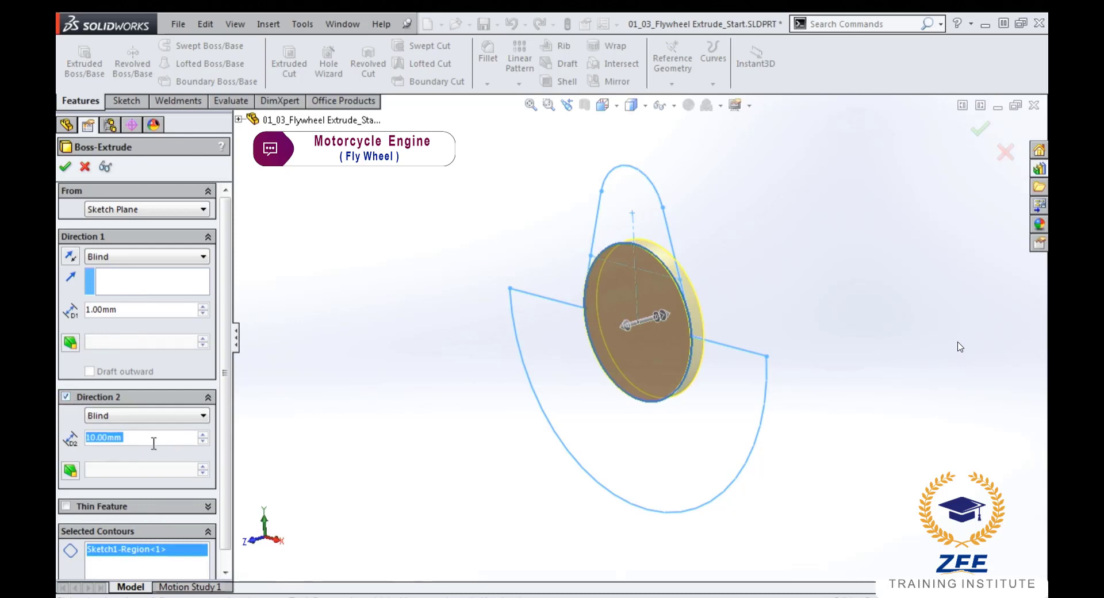
pyautogui.write('40')
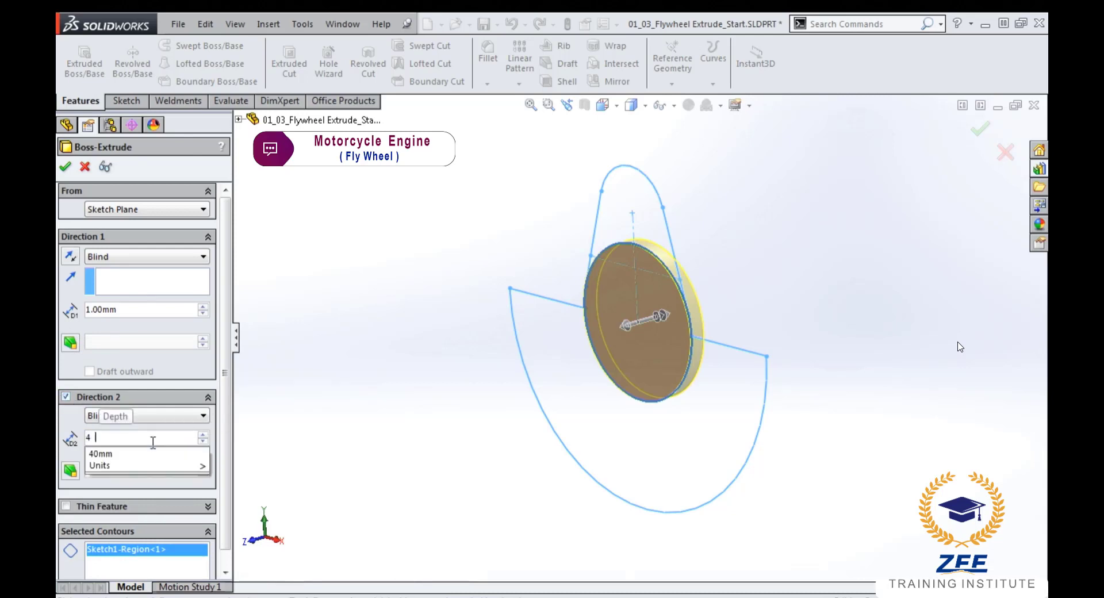
pyautogui.press('Return')
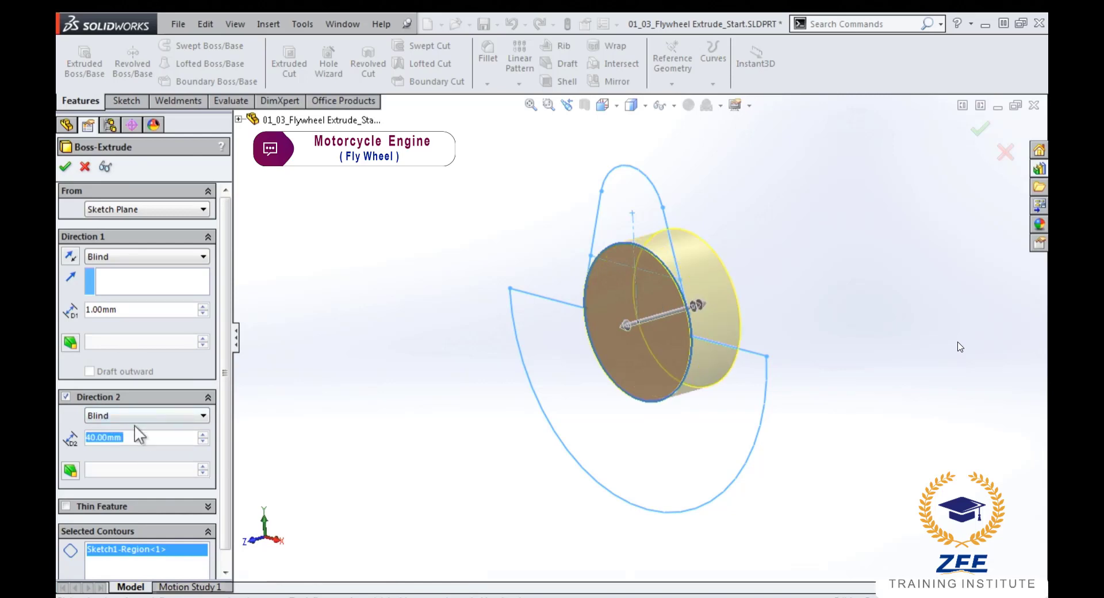
pyautogui.press('Return')
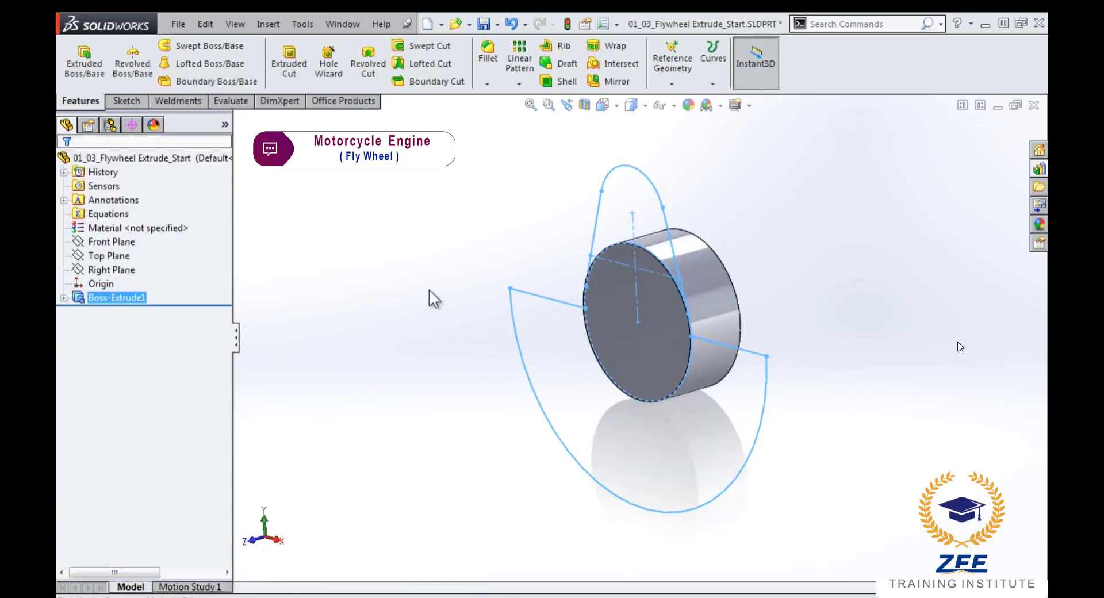
# - Reuse Sketch1 for a new boss of the lobe and semicircle regions, reversing its direction
pyautogui.click(443, 270)
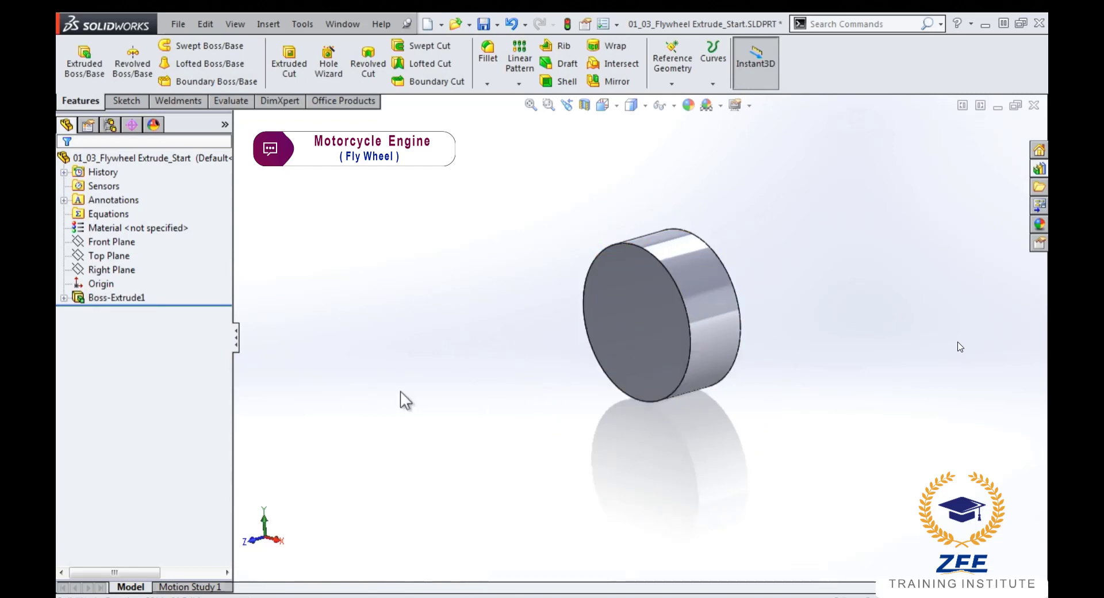
pyautogui.click(63, 298)
pyautogui.click(93, 309)
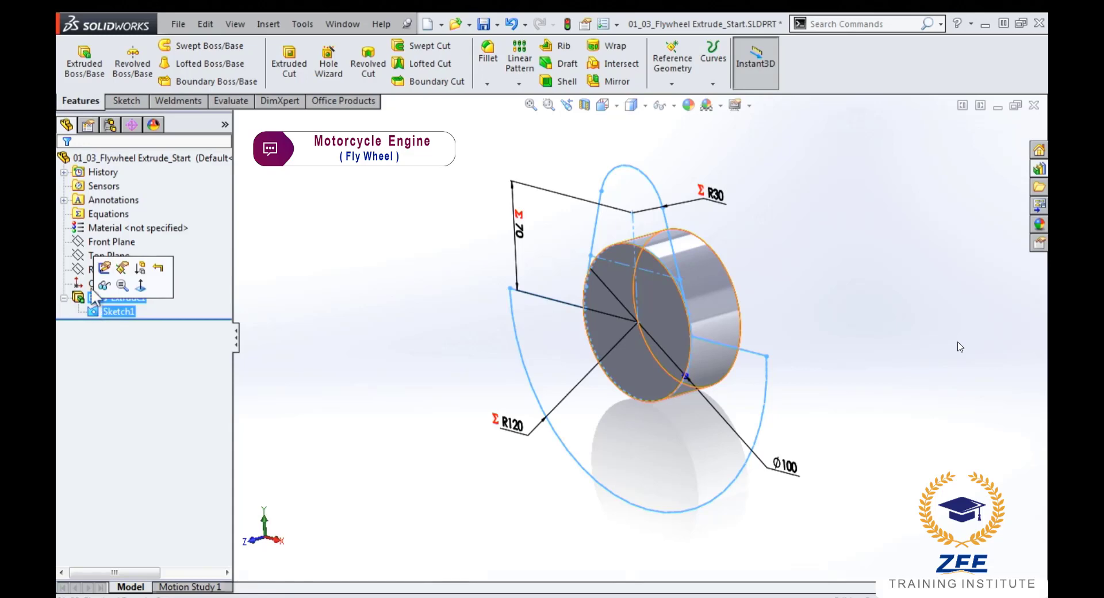
pyautogui.click(85, 54)
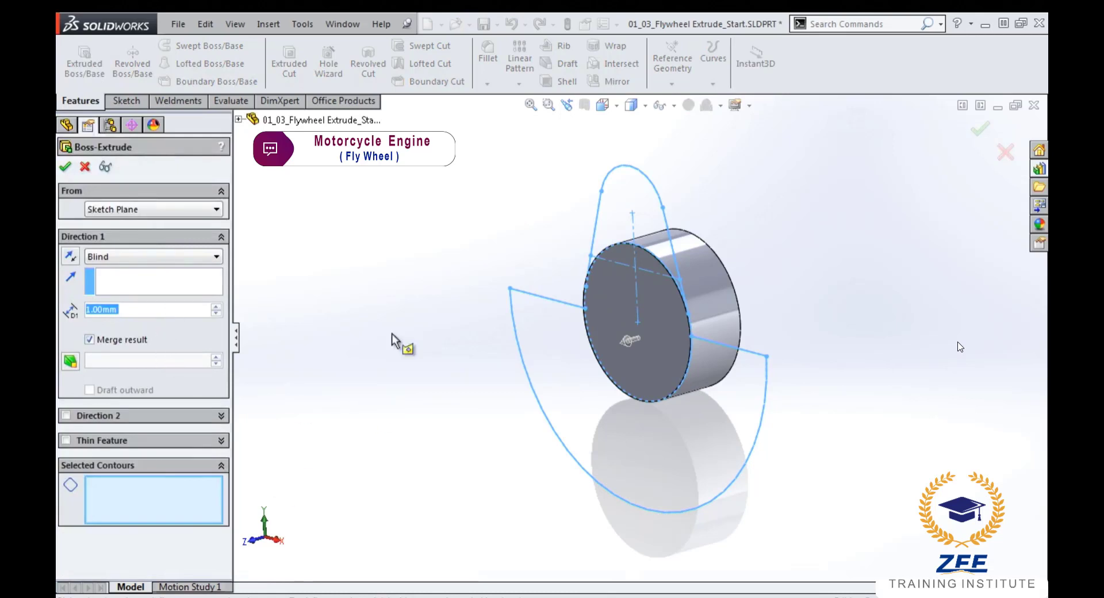
pyautogui.click(634, 195)
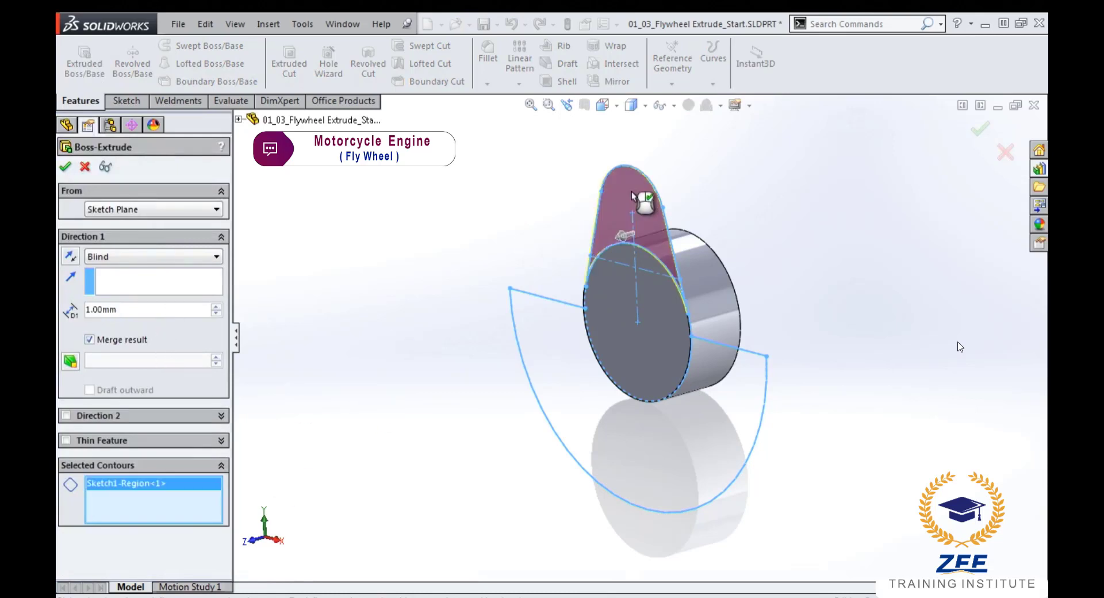
pyautogui.click(553, 358)
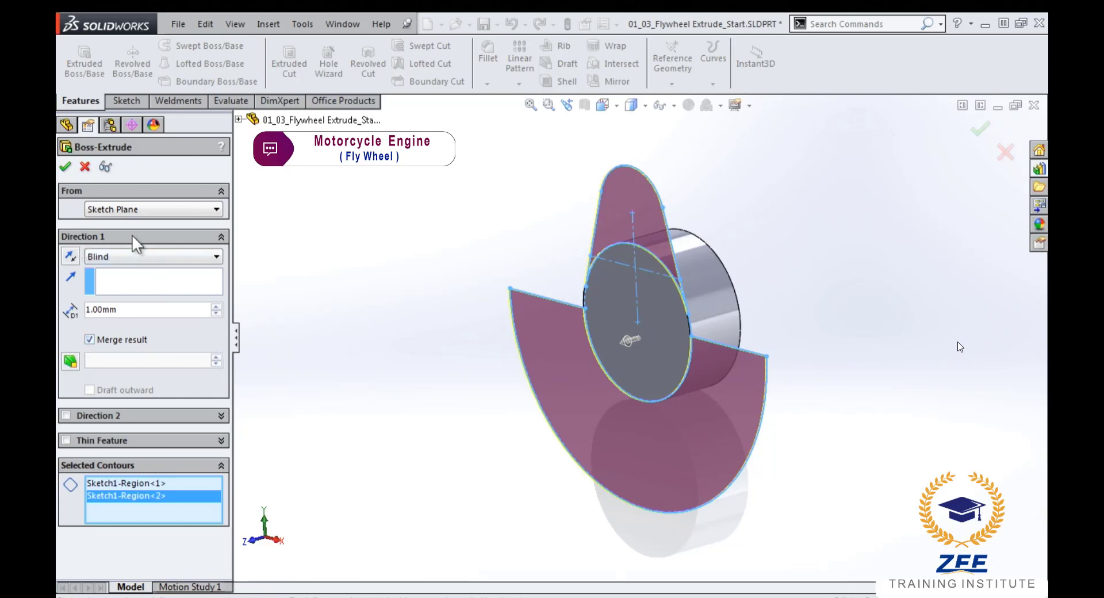
pyautogui.click(71, 255)
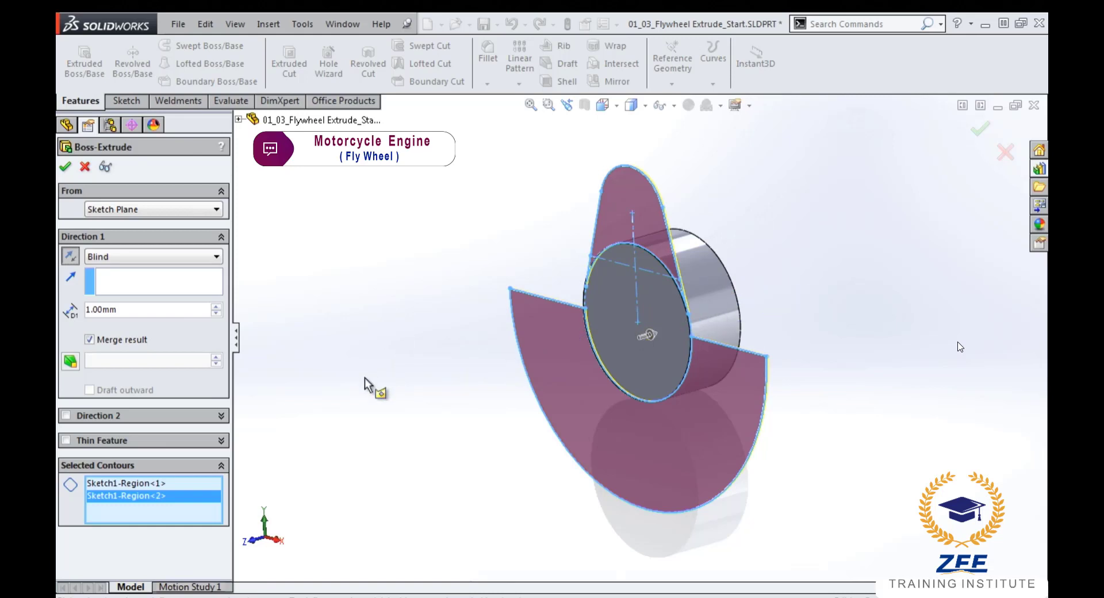
# - End the lobe-and-semicircle extrusion Up To Surface at the shaft cylinder's hidden back face
pyautogui.click(216, 257)
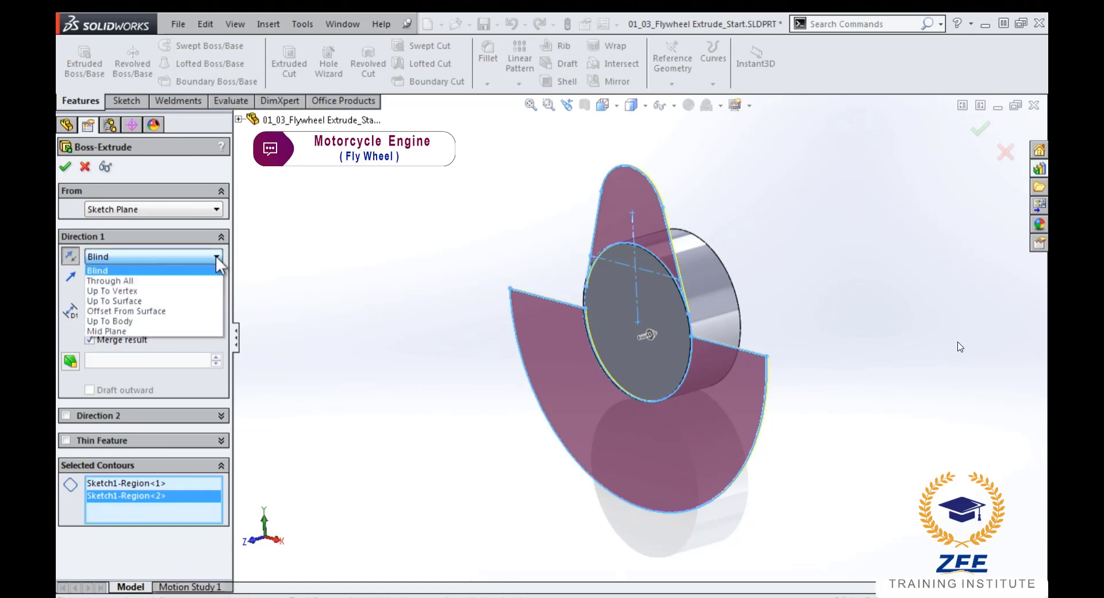
pyautogui.click(147, 300)
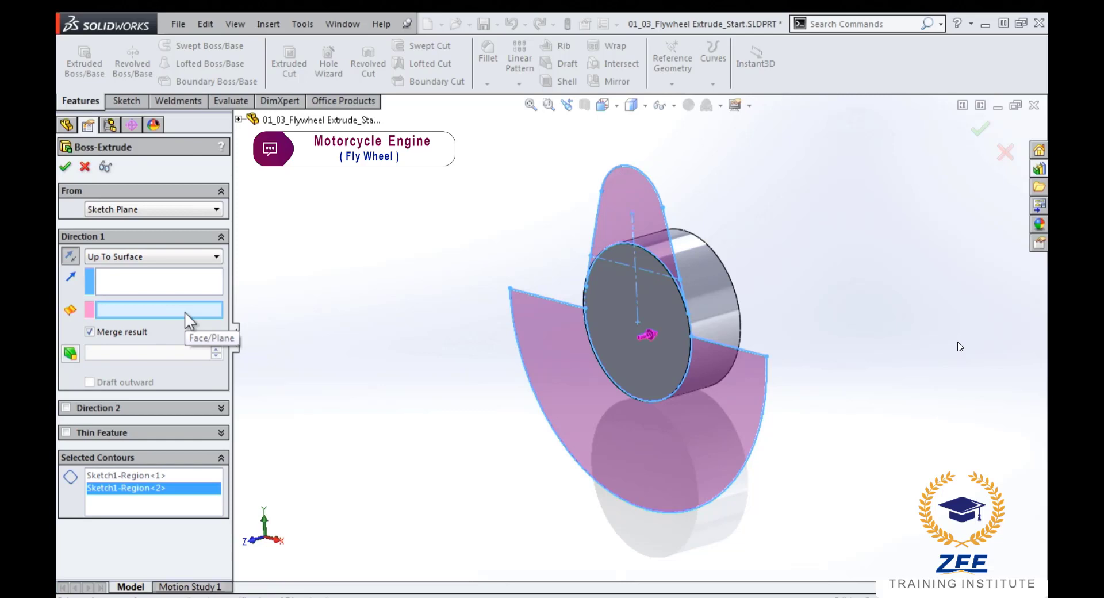
pyautogui.rightClick(713, 282)
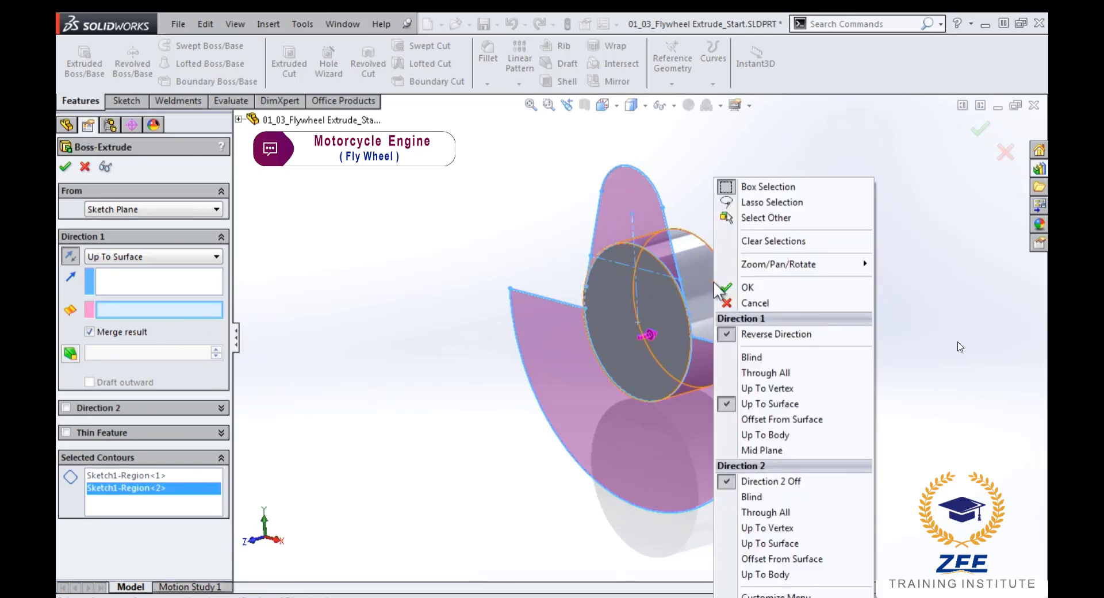
pyautogui.click(802, 218)
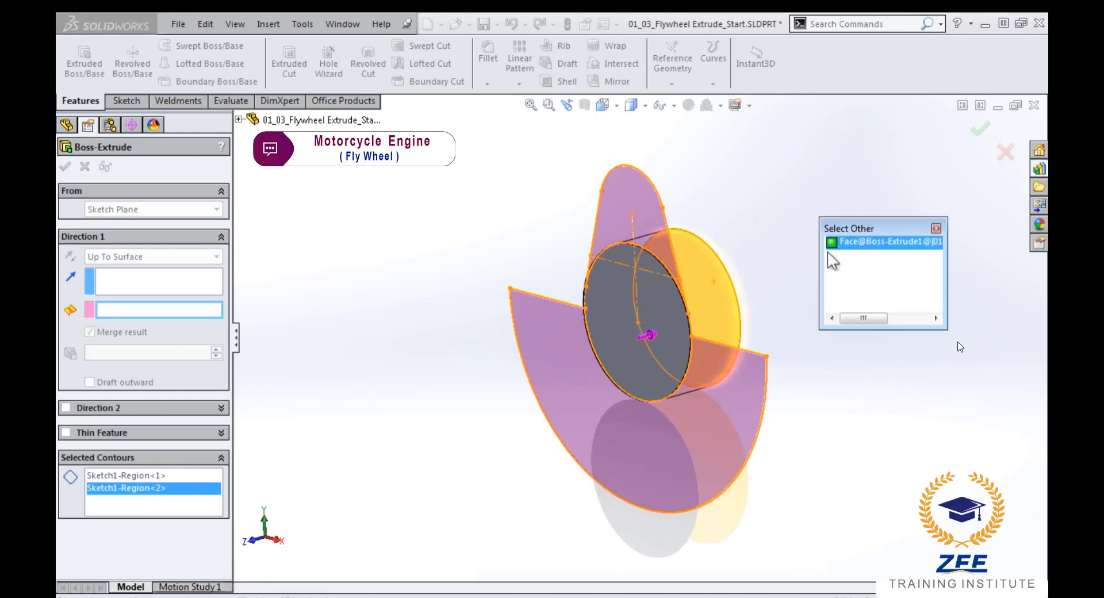
pyautogui.click(715, 292)
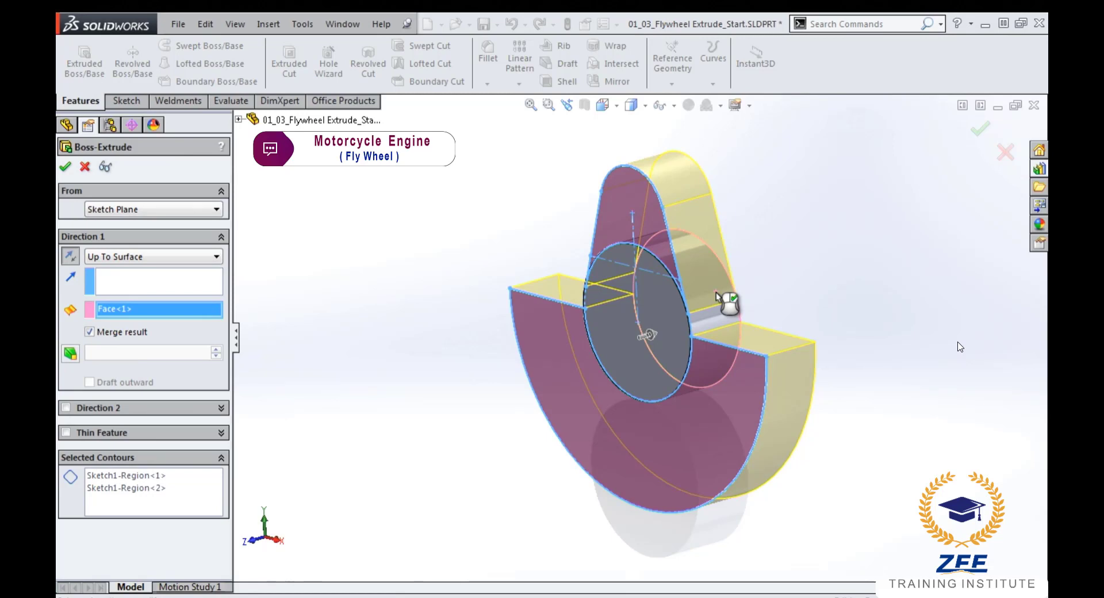
pyautogui.rightClick(716, 292)
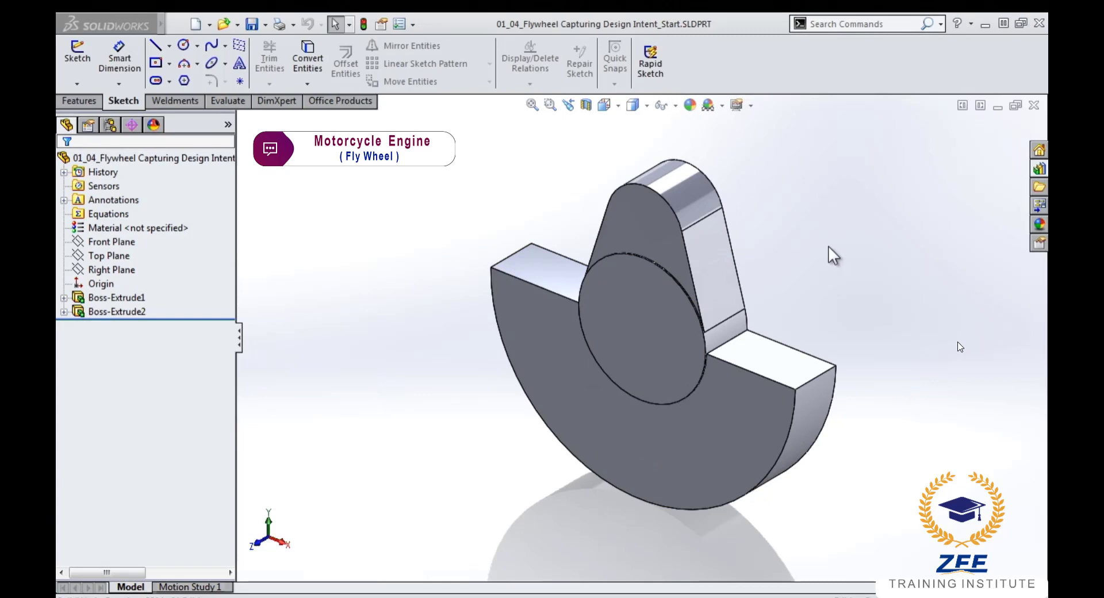
# - Turn on Instant3D from the Features tools and display Boss-Extrude1's dimensions on the model
pyautogui.click(92, 102)
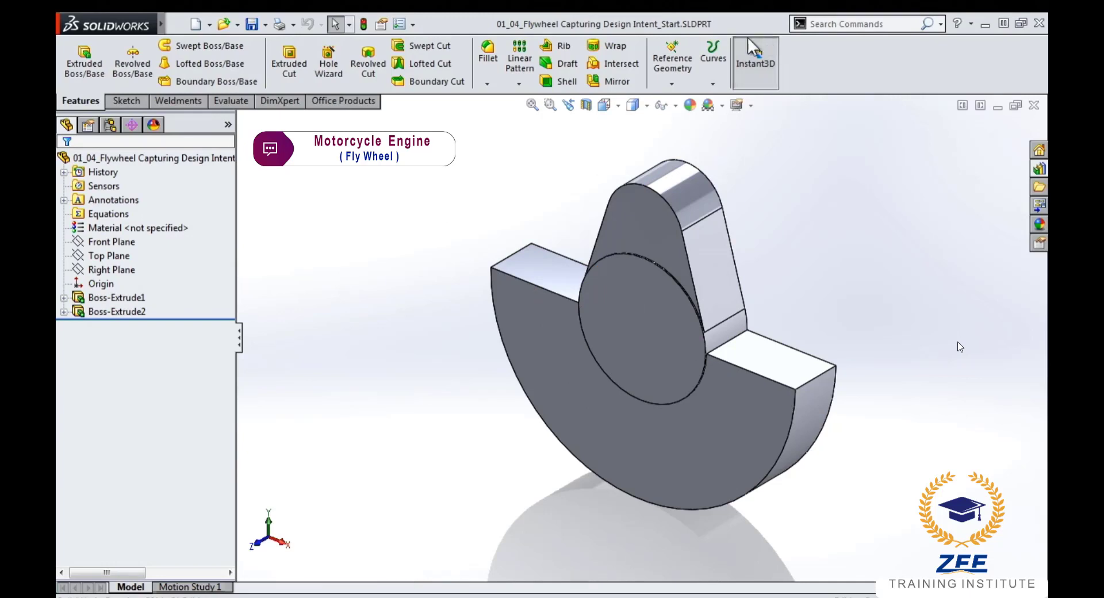
pyautogui.click(754, 64)
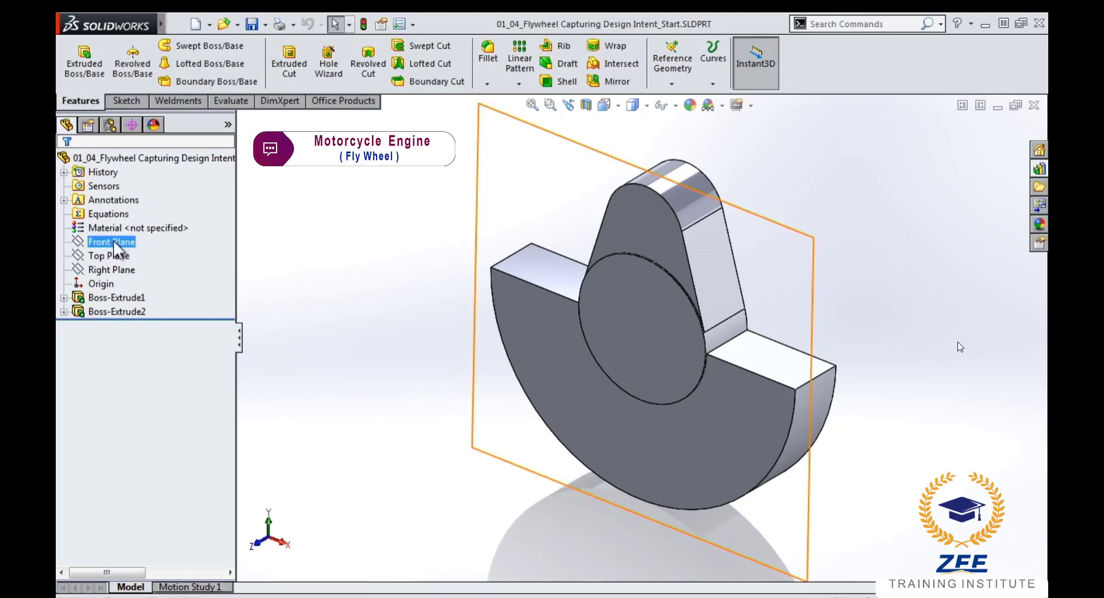
pyautogui.click(83, 298)
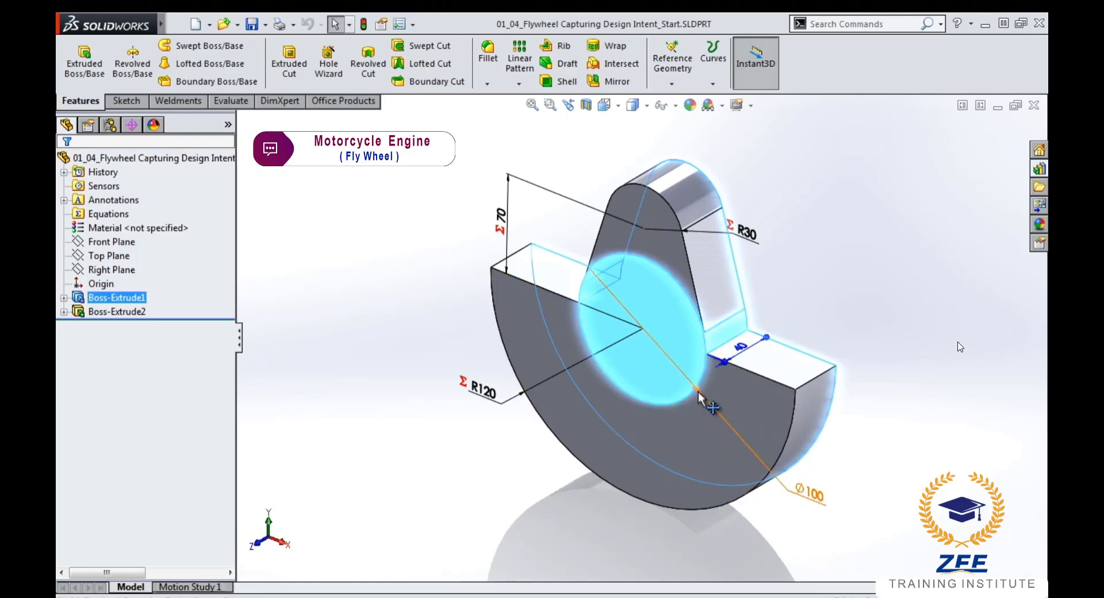
# - Try resizing the Ø100 diameter on the model, then reselect Boss-Extrude1 to show its dimensions
pyautogui.moveTo(698, 391); pyautogui.dragTo(750, 428)
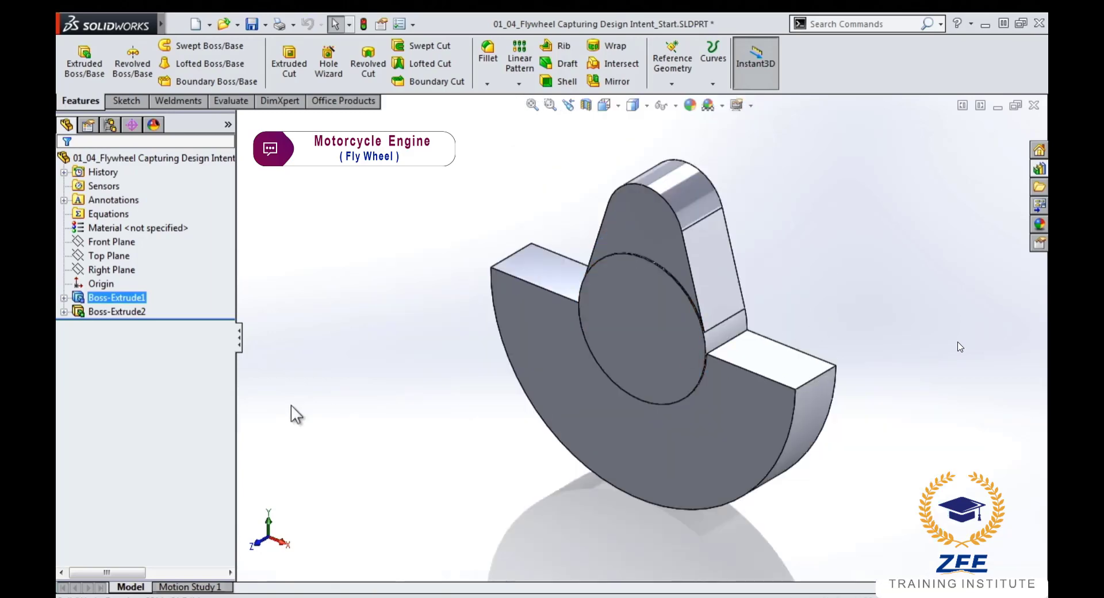
pyautogui.click(79, 303)
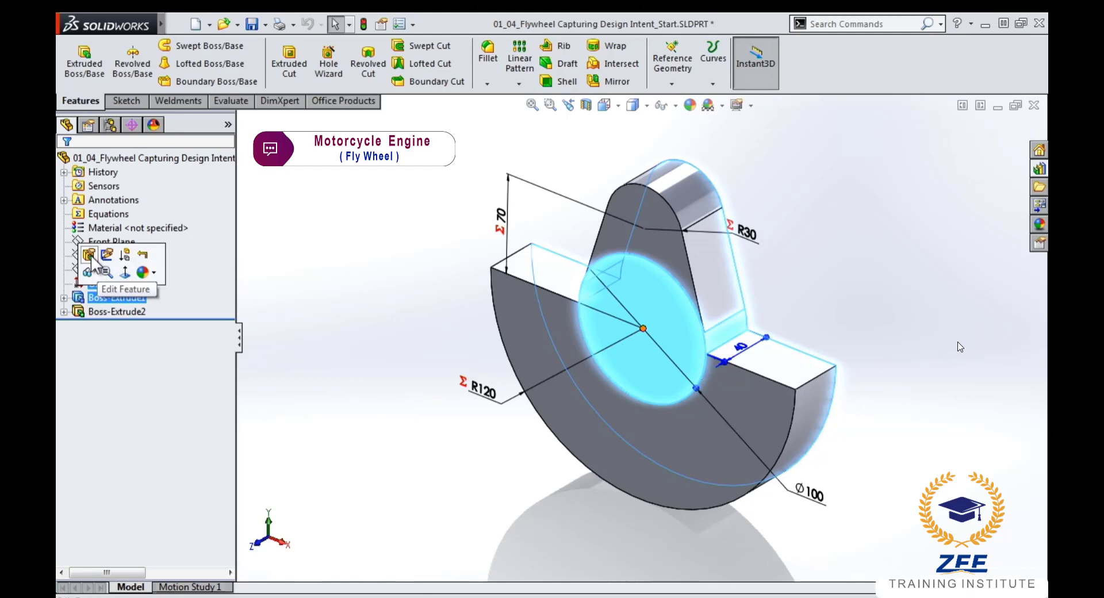
# - Set Boss-Extrude1's depths to ="D1@Sketch1"*.01 and ="D1@Sketch1"*.4
pyautogui.click(90, 256)
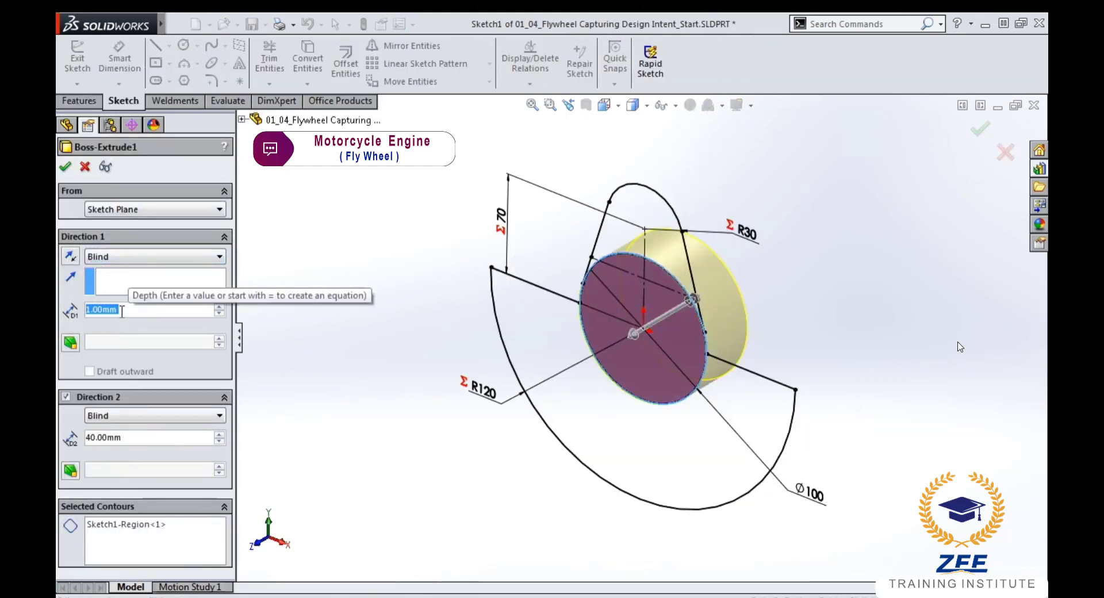
pyautogui.write('=')
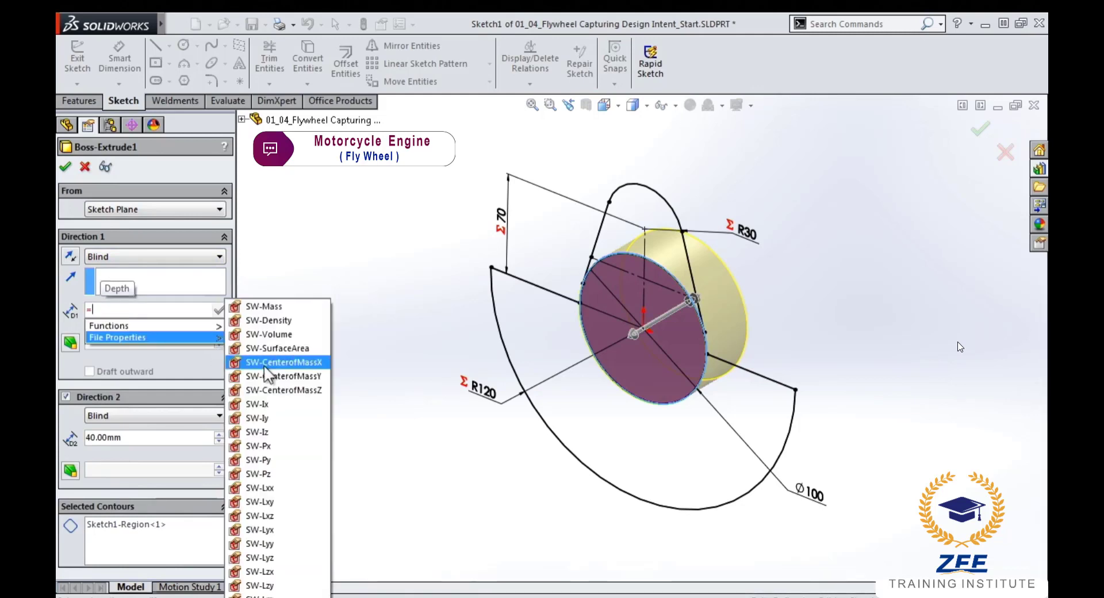
pyautogui.moveTo(117, 337)
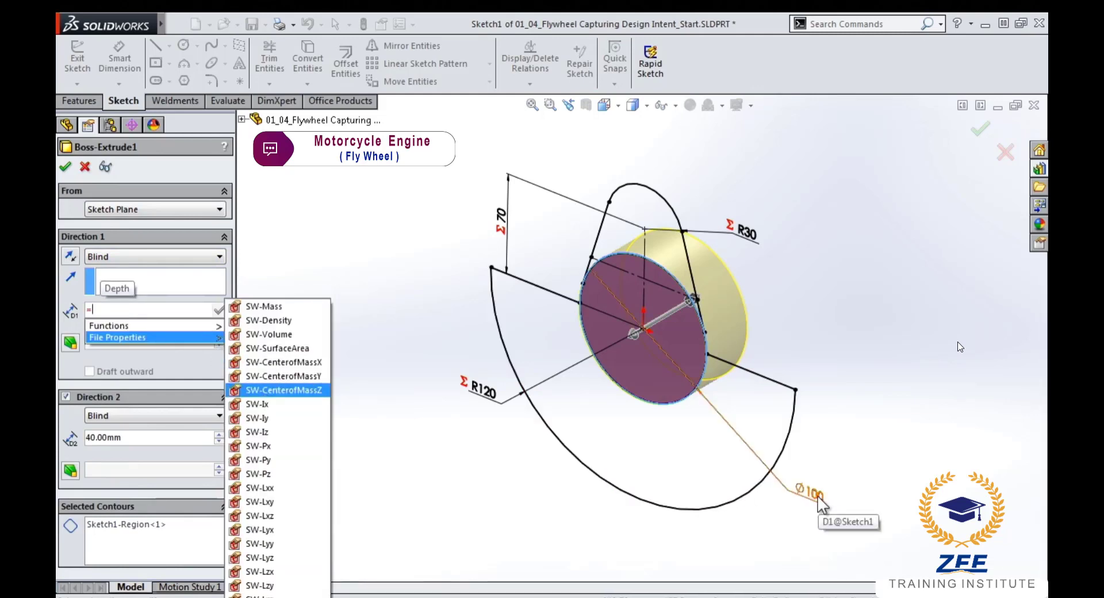
pyautogui.click(822, 504)
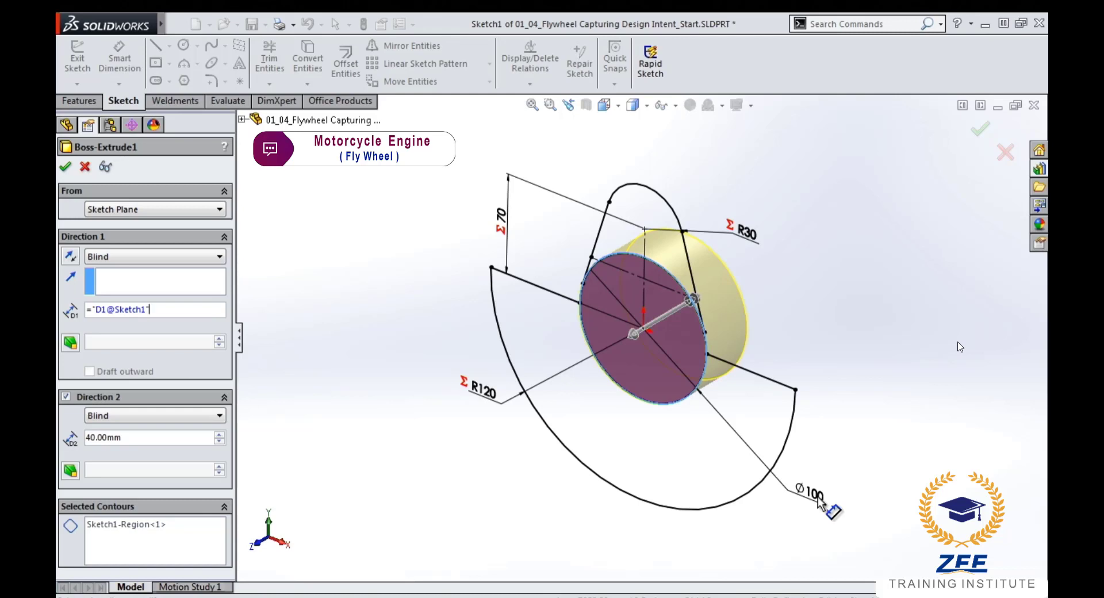
pyautogui.write('*')
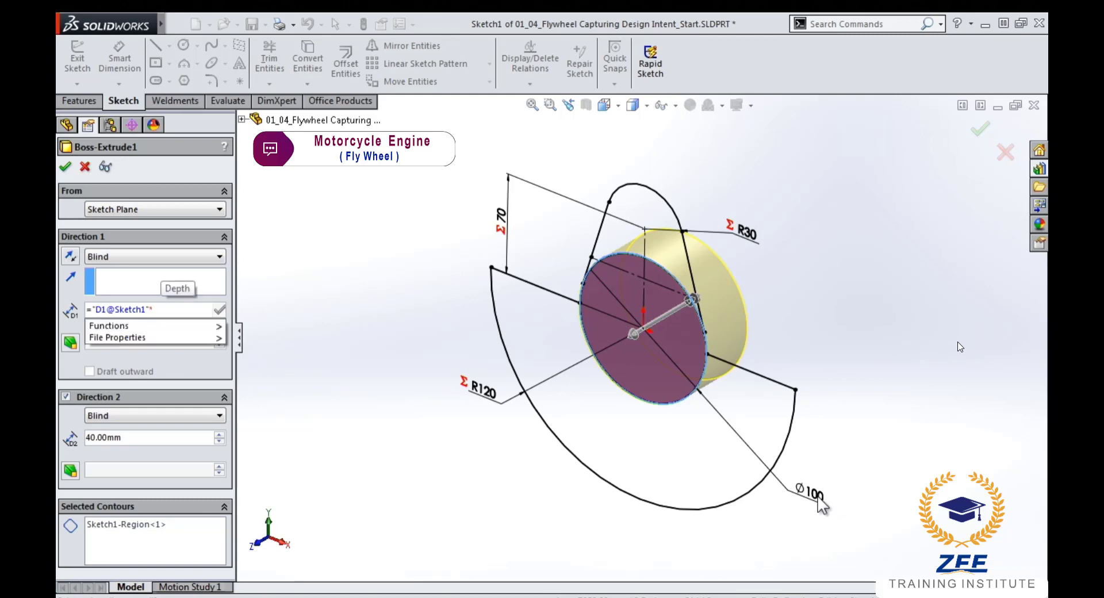
pyautogui.write('.01')
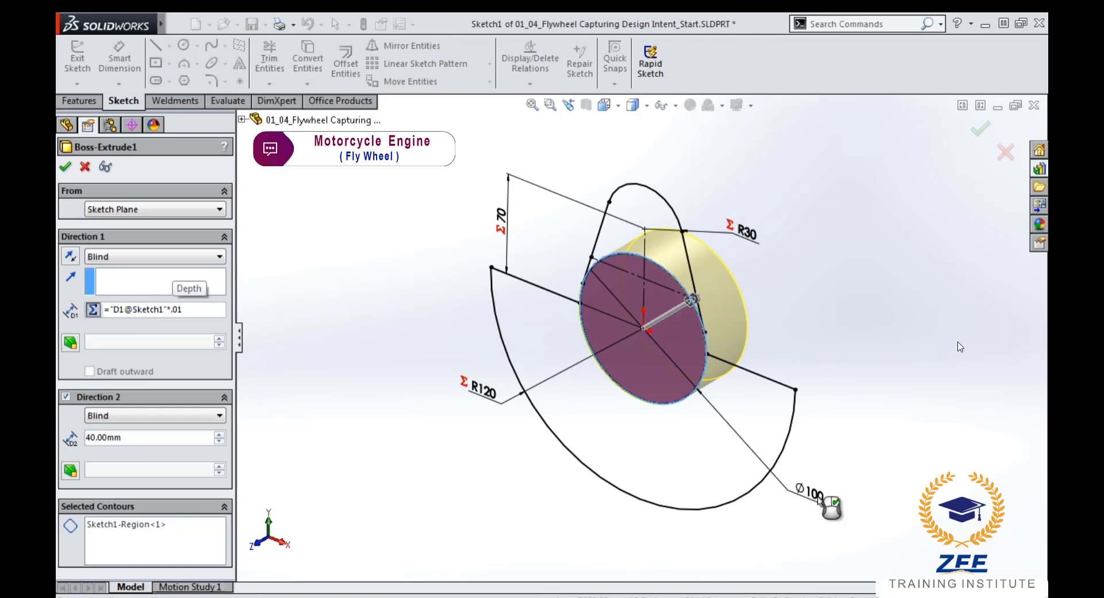
pyautogui.click(123, 438)
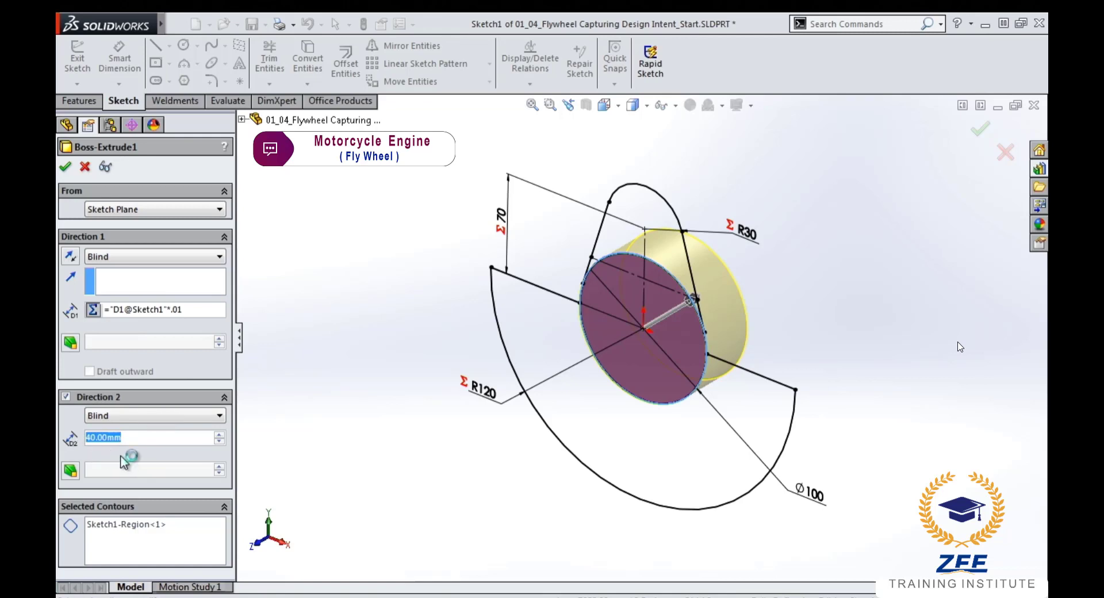
pyautogui.write('=')
pyautogui.click(812, 496)
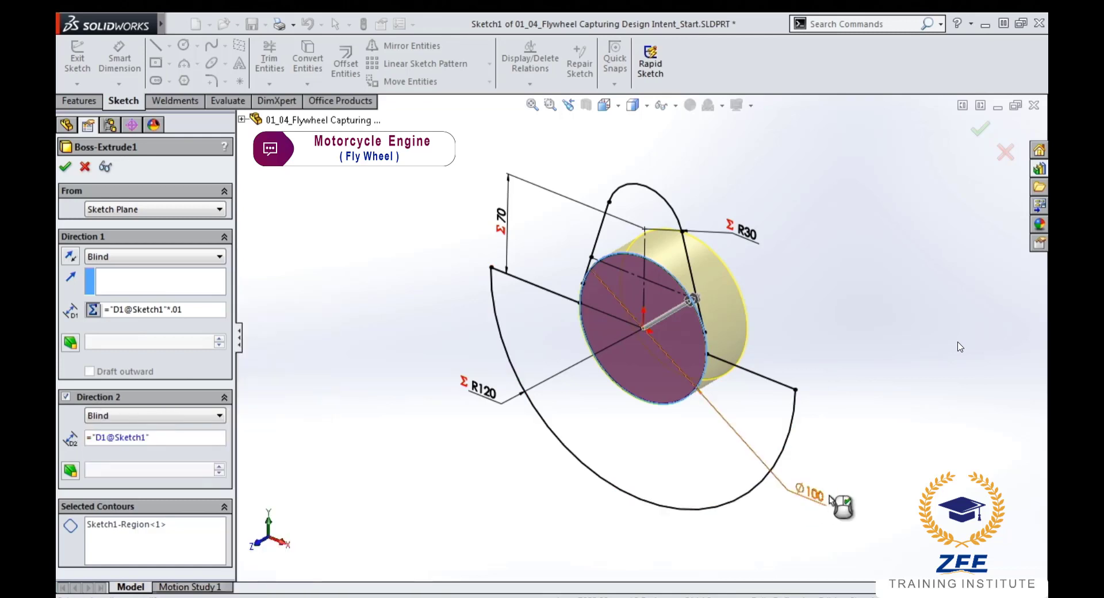
pyautogui.write('*.4')
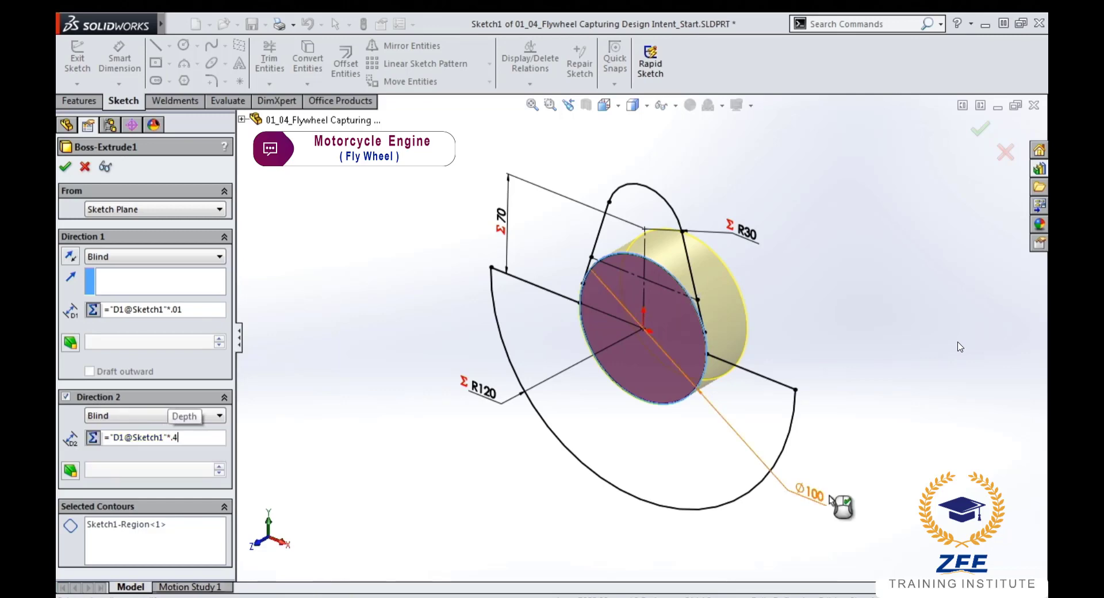
pyautogui.rightClick(829, 496)
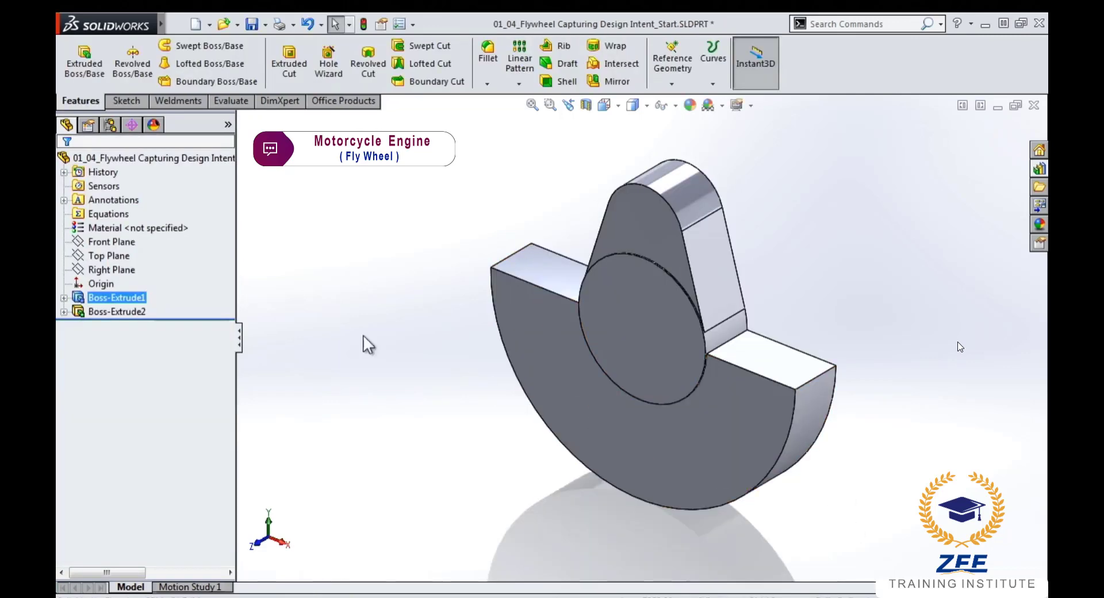
# - Drag the Ø100 diameter up to 192.65 so the whole flywheel scales, then zoom to fit
pyautogui.click(115, 297)
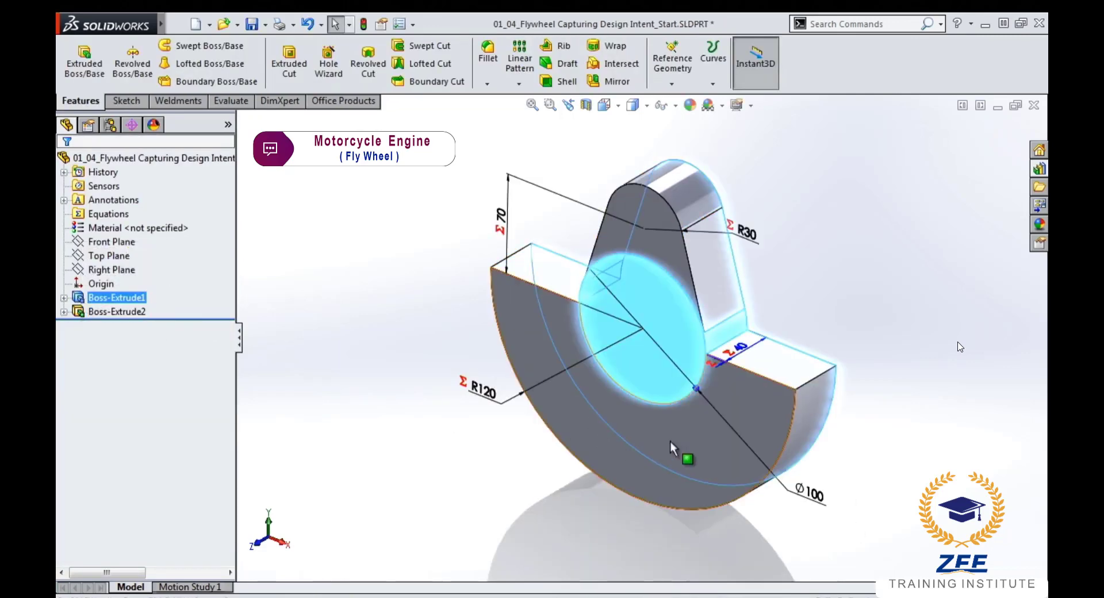
pyautogui.moveTo(698, 389); pyautogui.dragTo(743, 438)
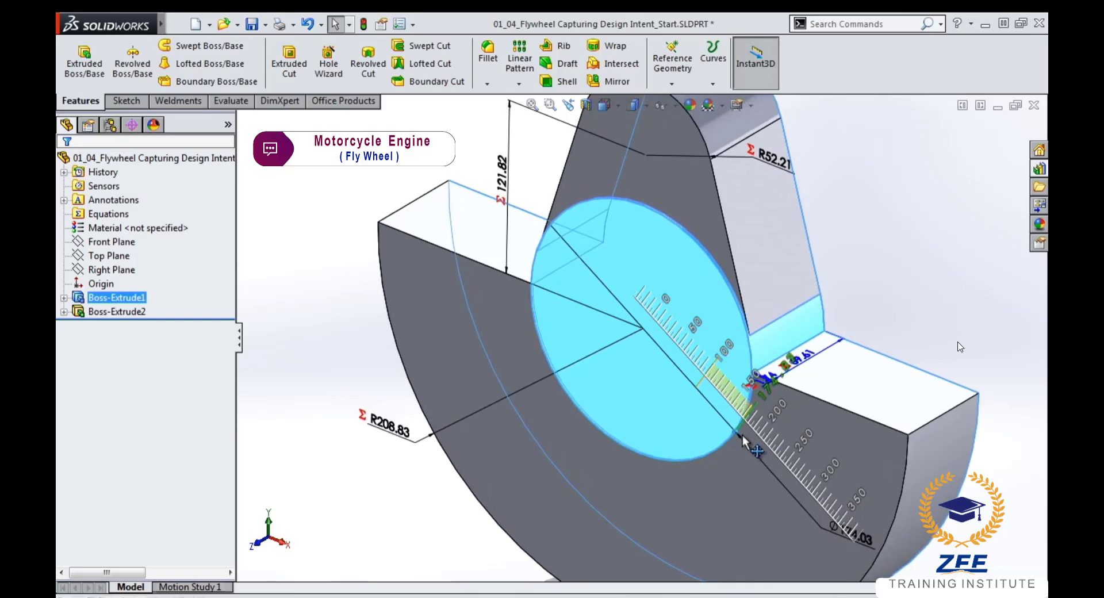
pyautogui.moveTo(743, 438); pyautogui.dragTo(748, 443)
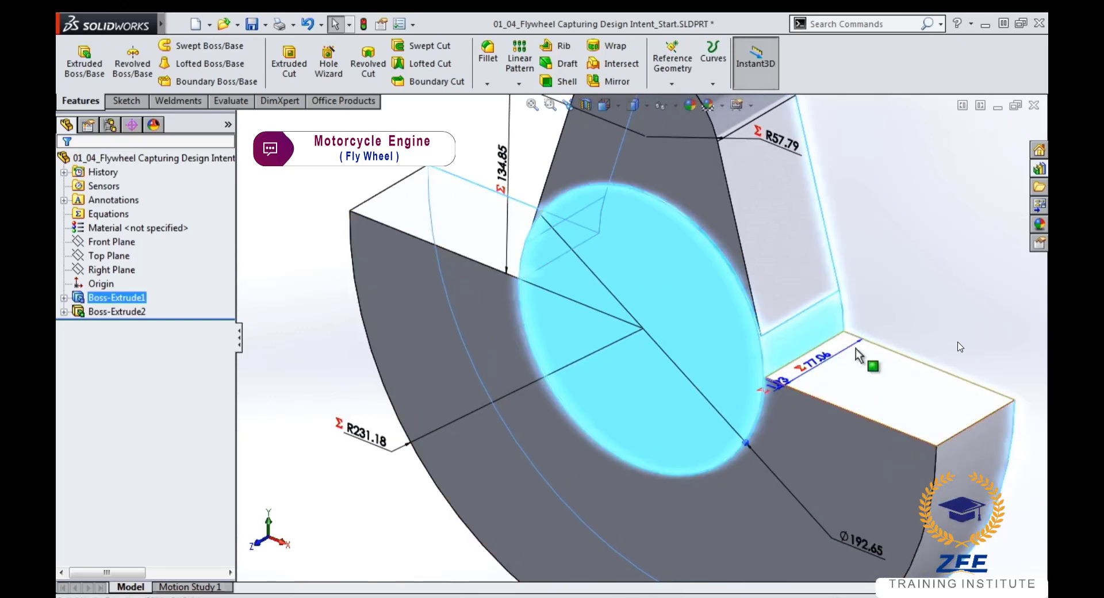
pyautogui.press('f')
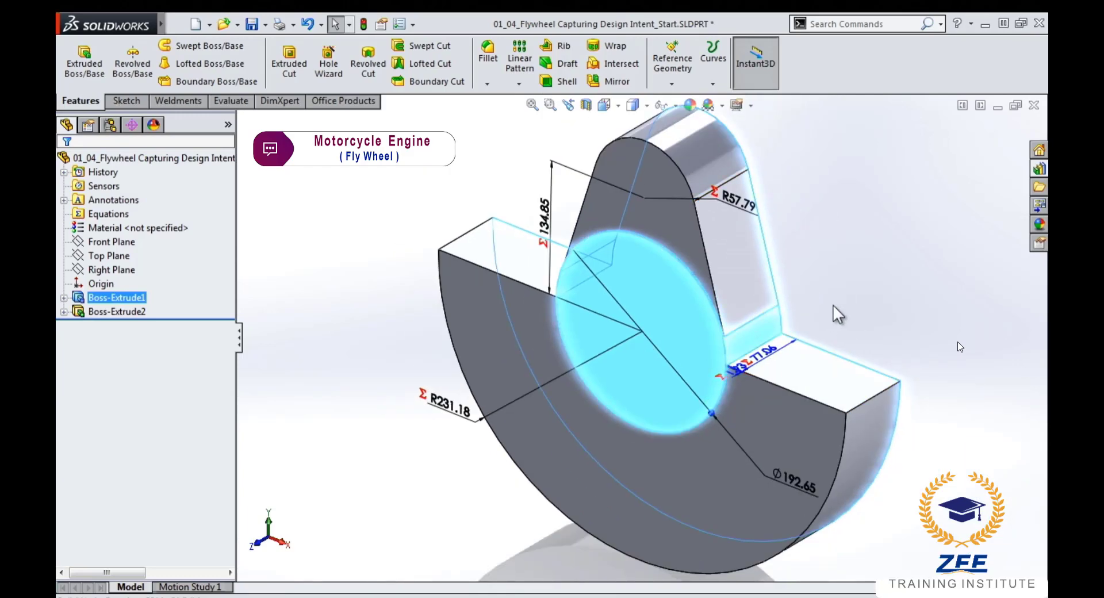
pyautogui.press('f')
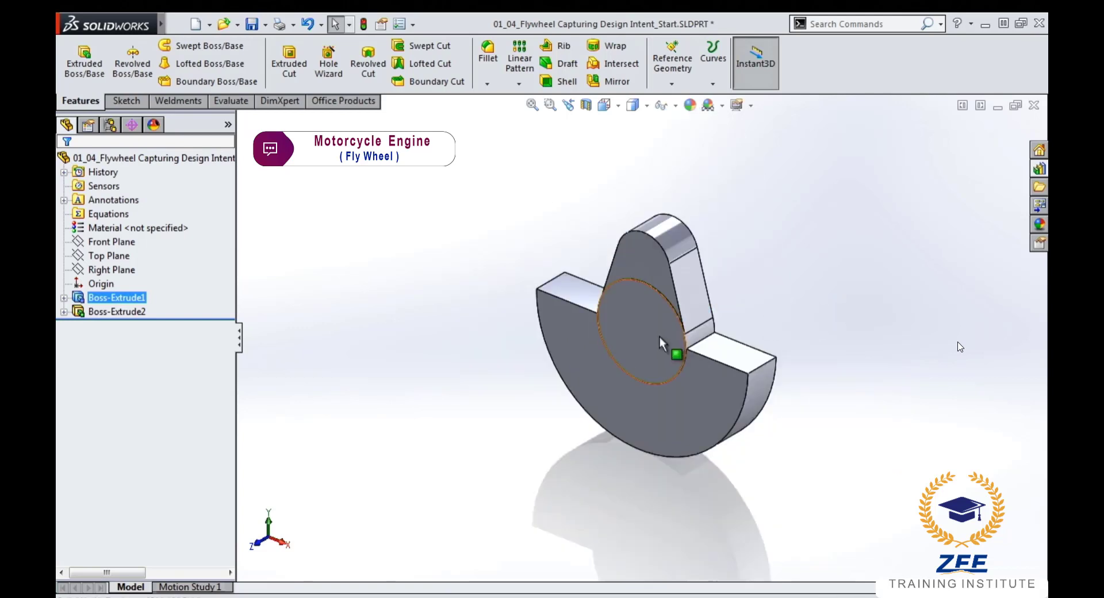
pyautogui.scroll(-2, 659, 335)
pyautogui.scroll(-2, 659, 336)
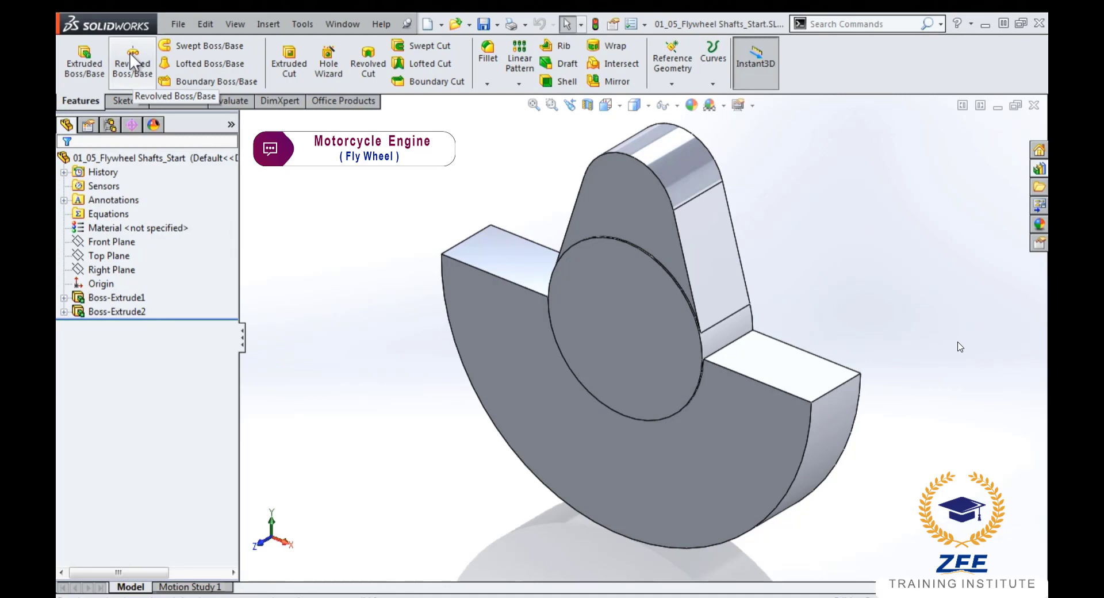
# - Start a new sketch on the Right Plane, viewed normal to it
pyautogui.click(95, 269)
pyautogui.click(91, 246)
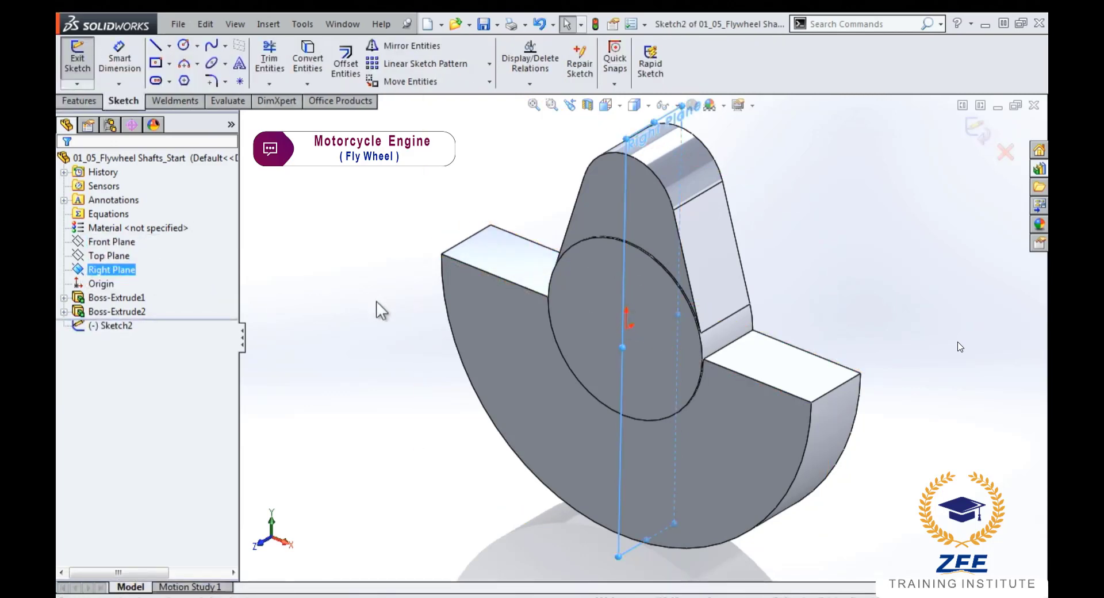
pyautogui.press('space')
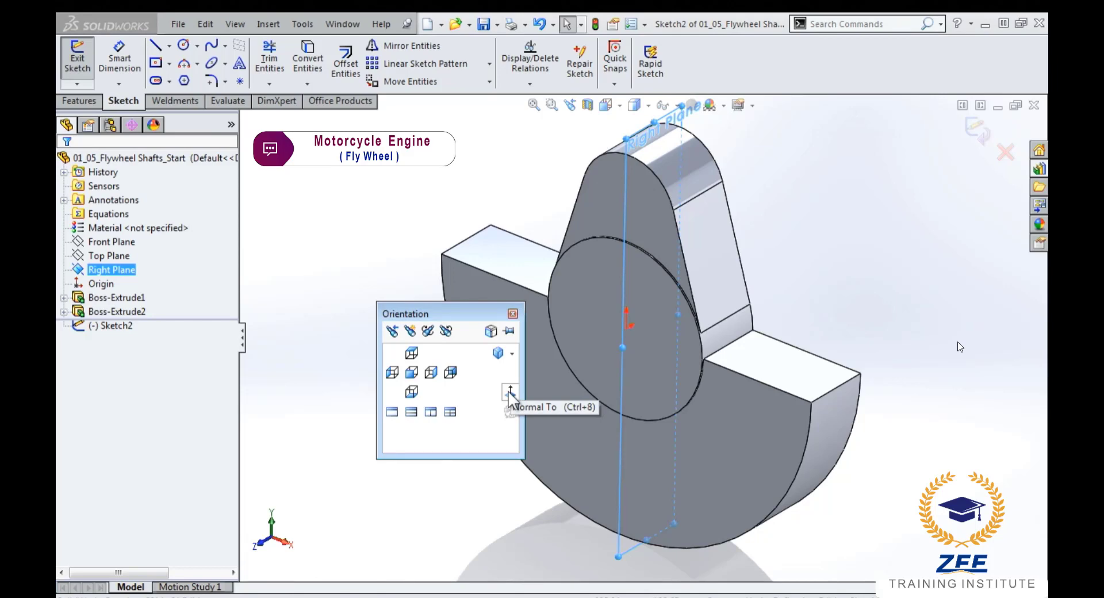
pyautogui.click(508, 391)
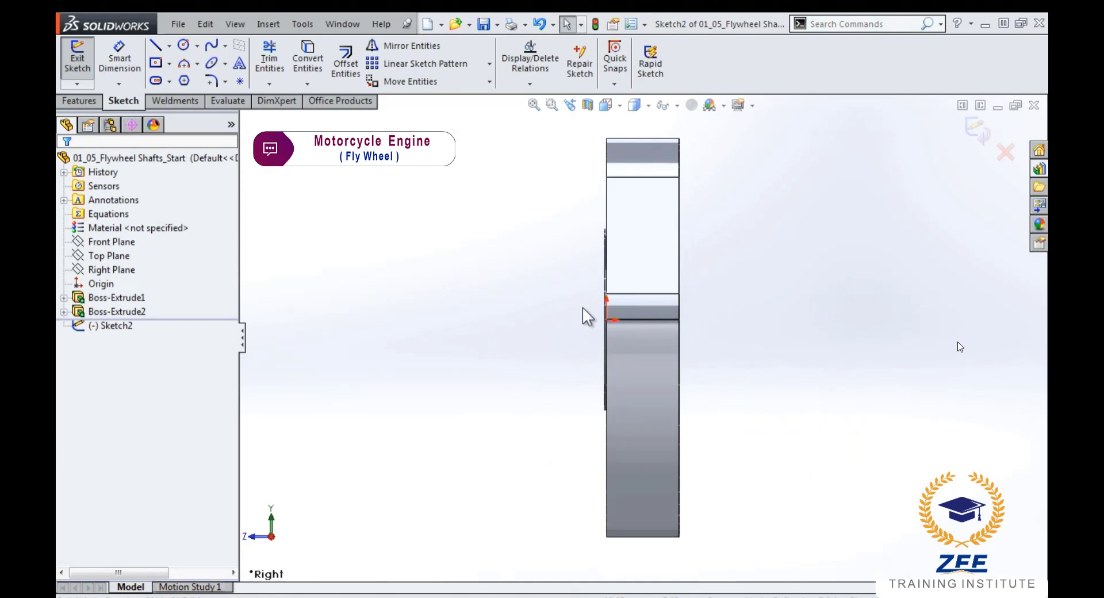
pyautogui.scroll(-2, 581, 306)
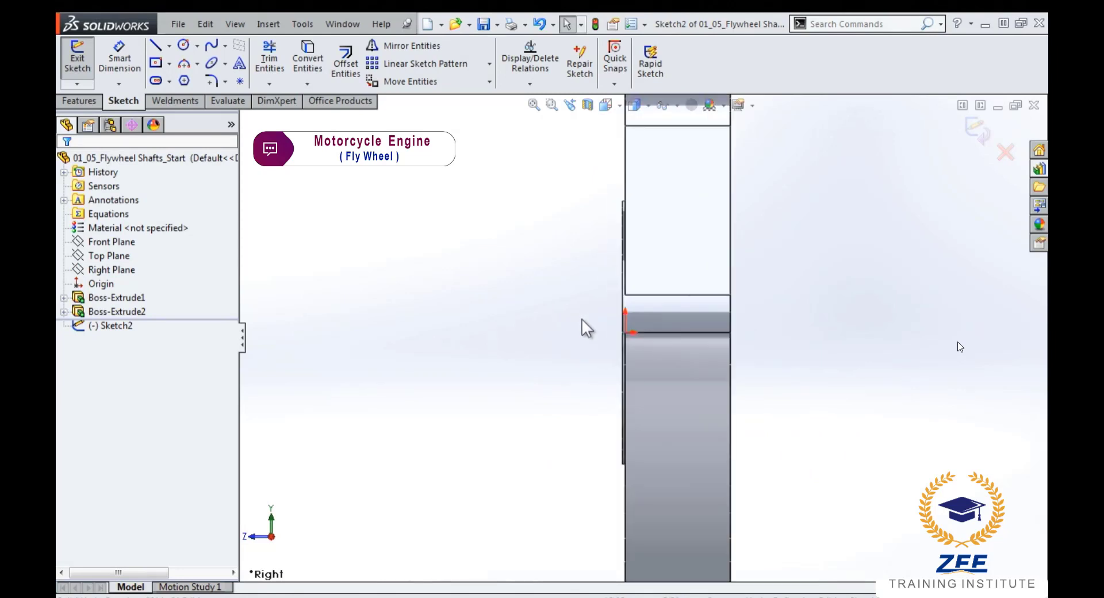
# - Draw the closed stepped shaft profile with lines, running left from the flywheel face
pyautogui.moveTo(581, 320); pyautogui.dragTo(509, 321, button='right')
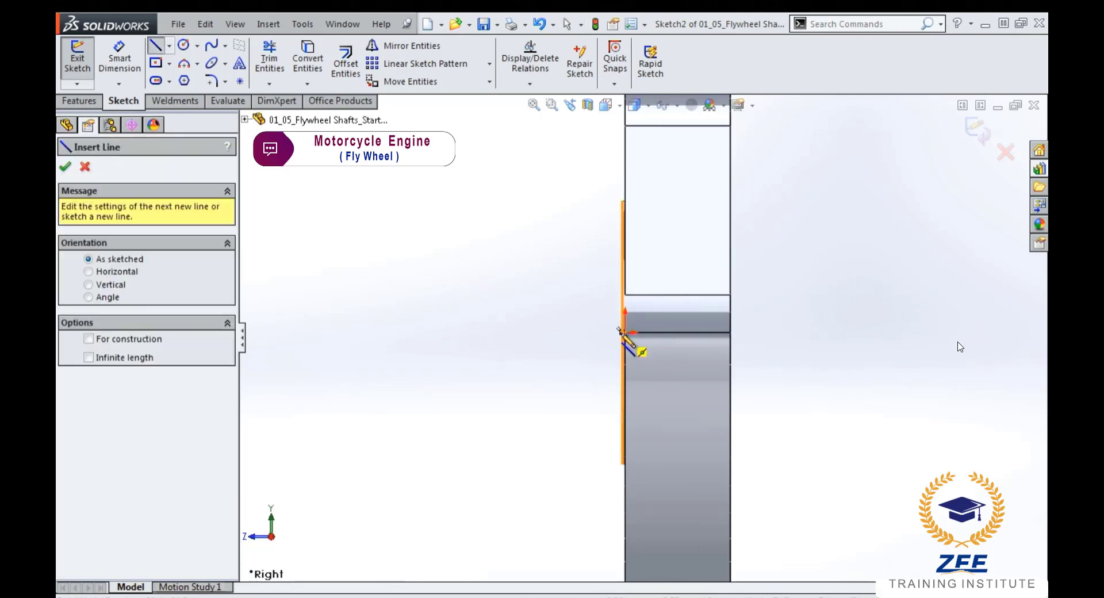
pyautogui.click(622, 332)
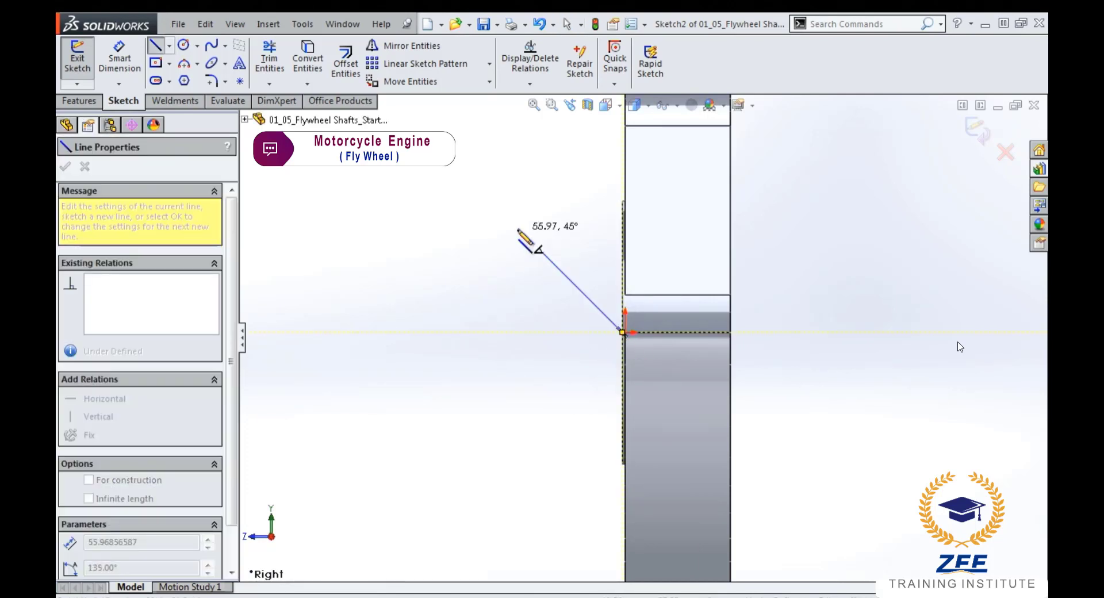
pyautogui.click(622, 224)
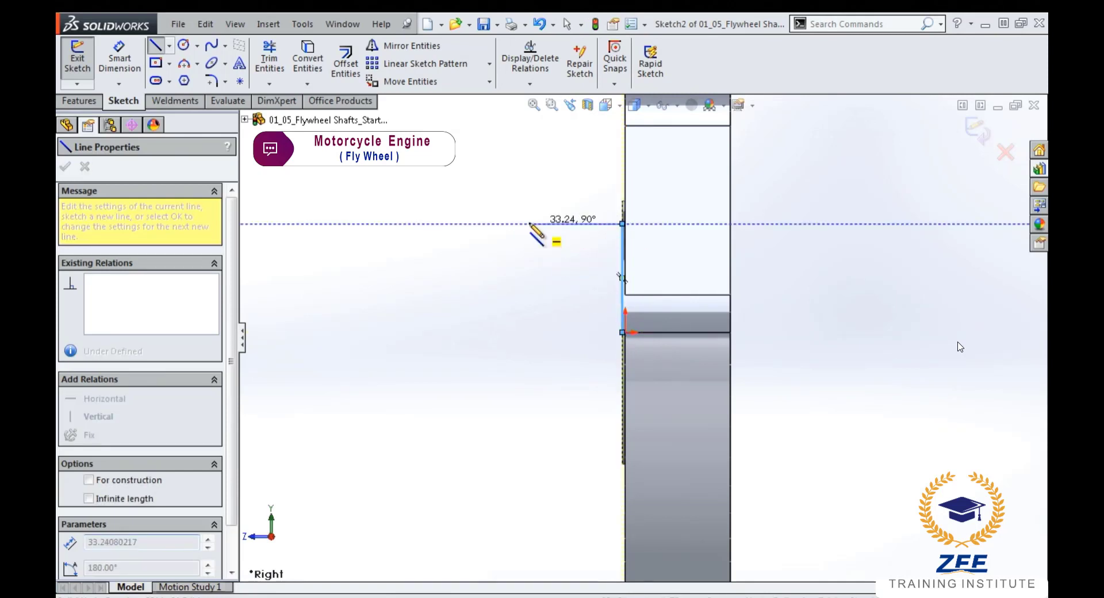
pyautogui.doubleClick(441, 223)
pyautogui.press('z')
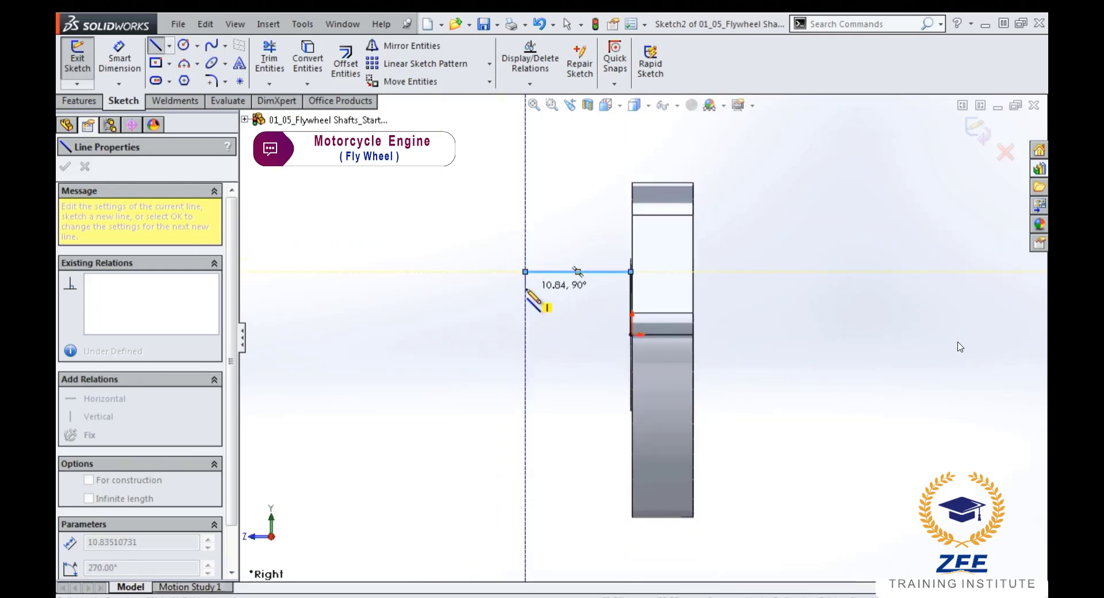
pyautogui.click(525, 290)
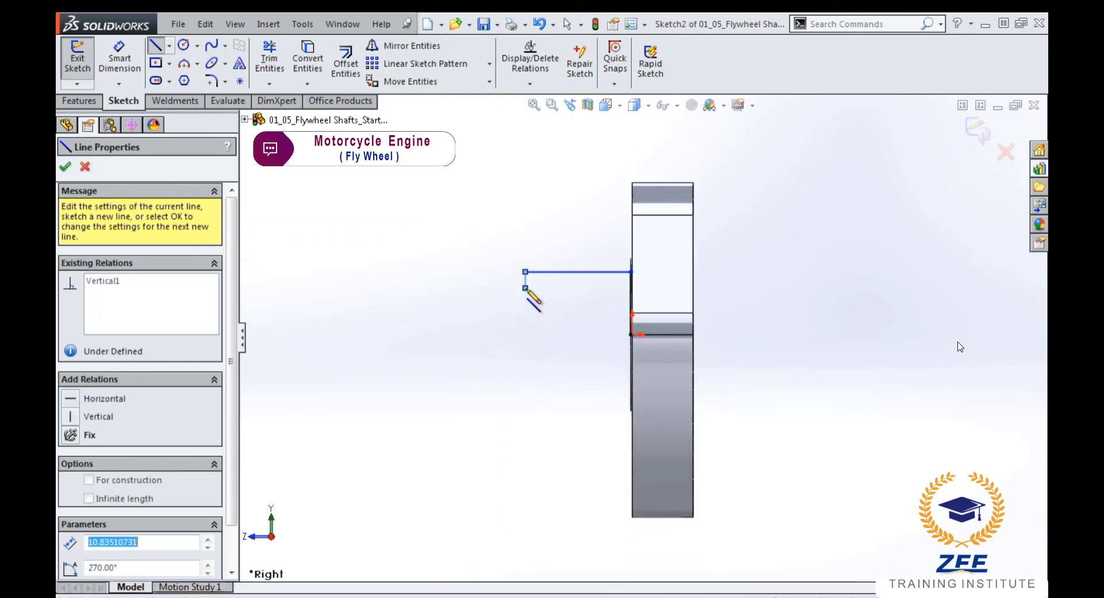
pyautogui.click(499, 303)
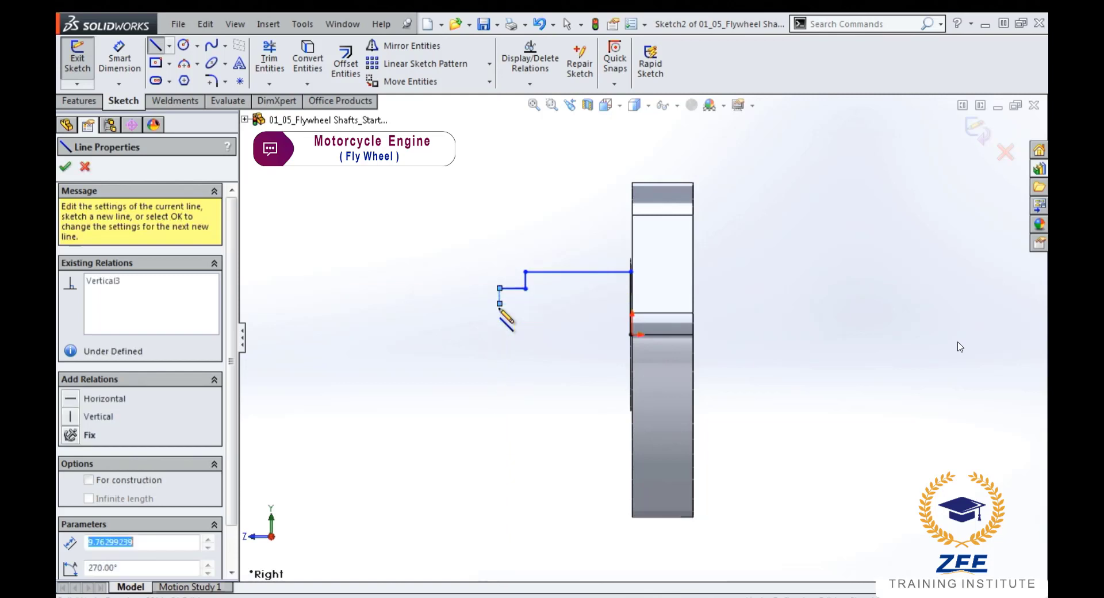
pyautogui.click(347, 303)
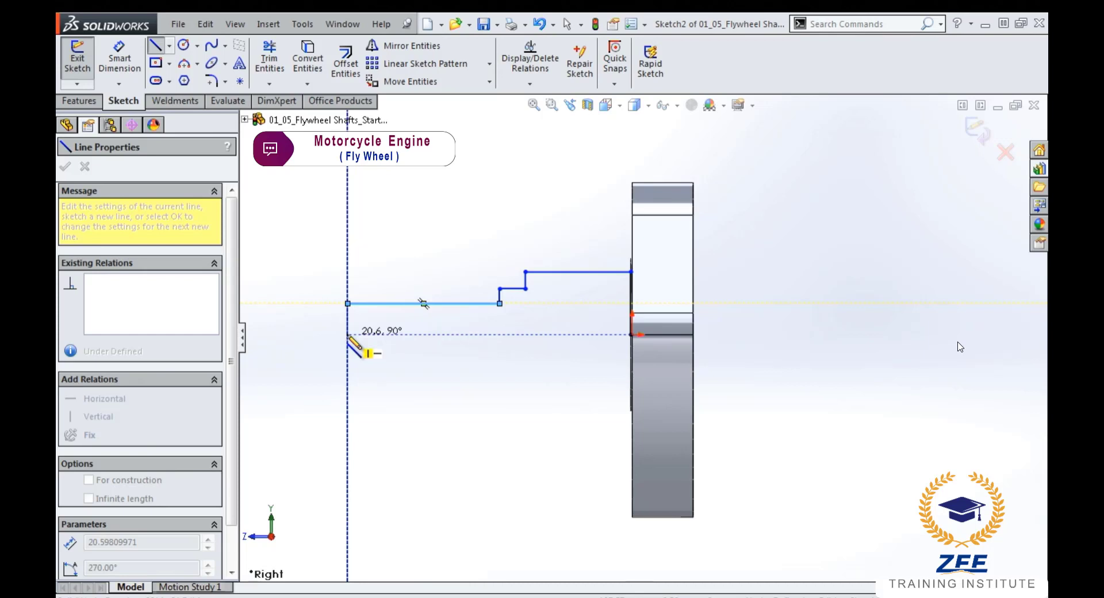
pyautogui.click(348, 334)
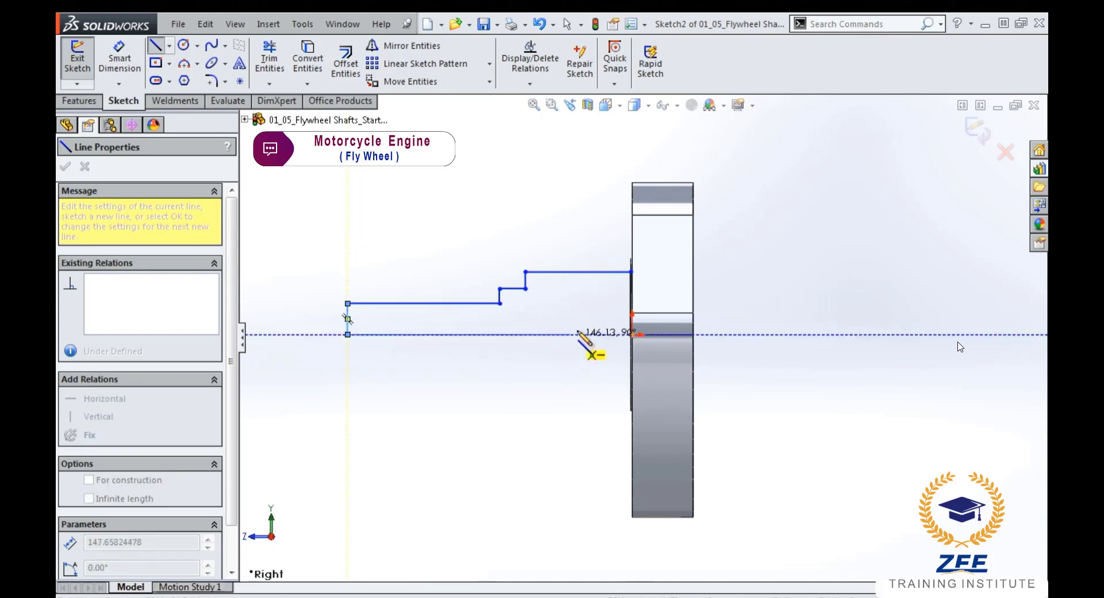
pyautogui.click(632, 334)
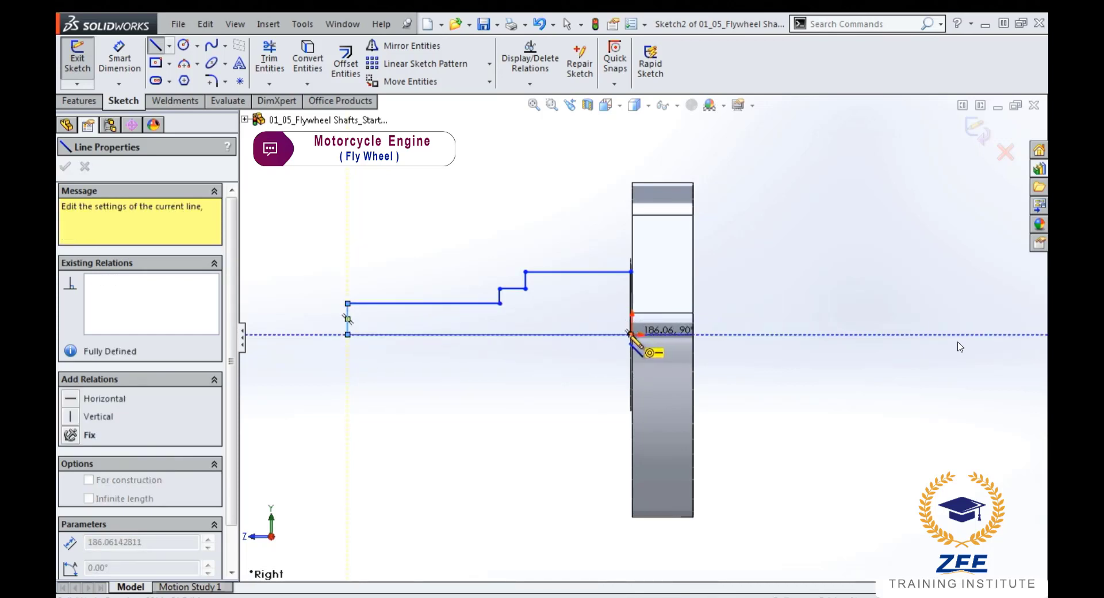
pyautogui.scroll(-2, 500, 315)
pyautogui.scroll(-1, 503, 317)
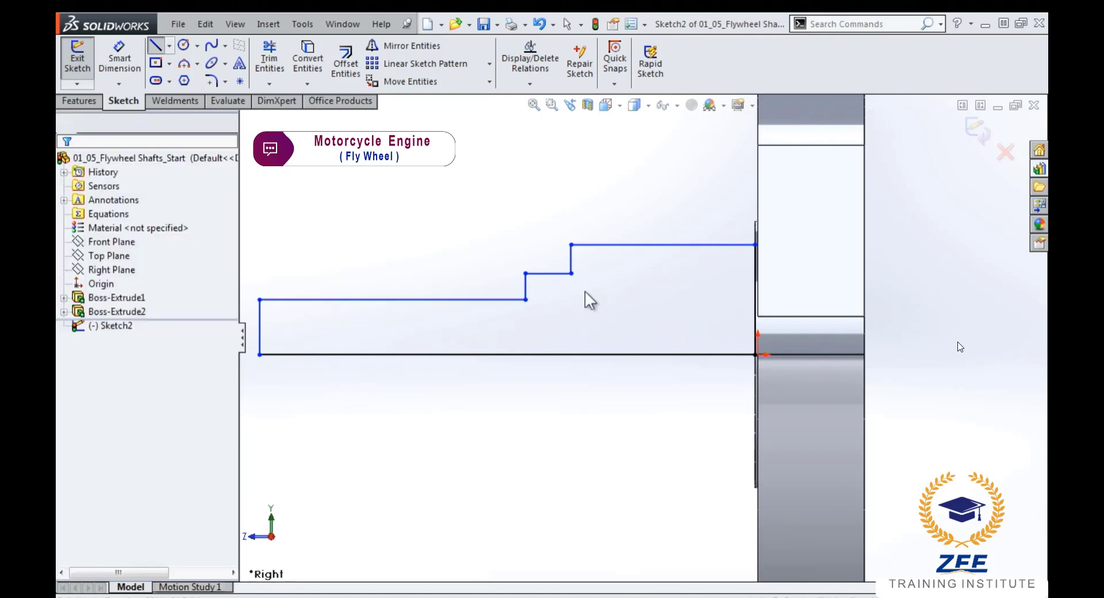
pyautogui.press('Escape')
# - Make the two step lines equal, then dimension the face height 43 and top section length 64
pyautogui.moveTo(583, 290); pyautogui.dragTo(550, 264)
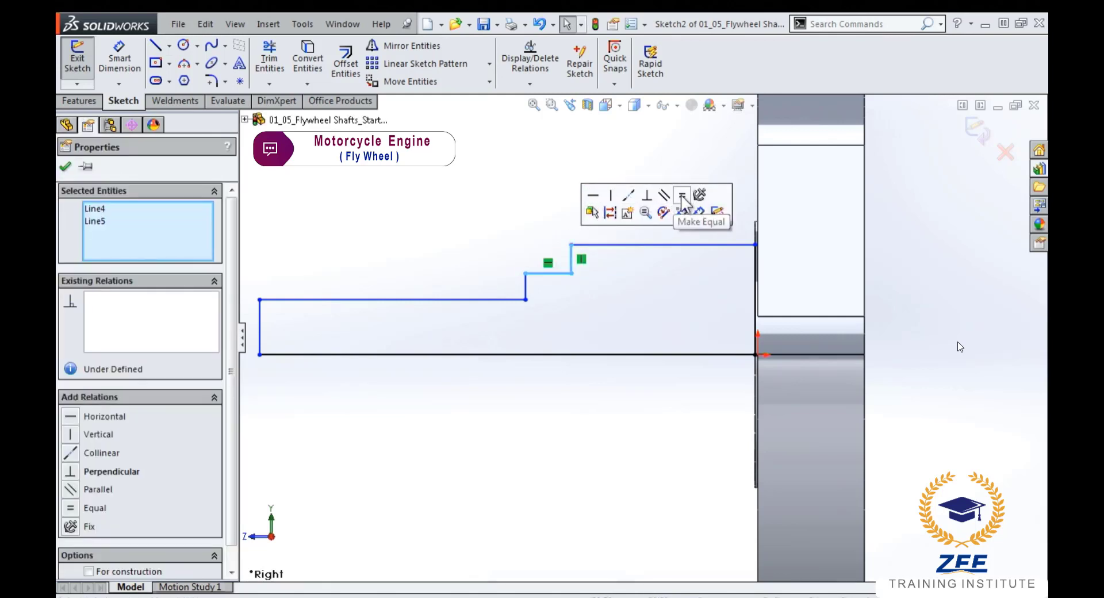
pyautogui.click(682, 199)
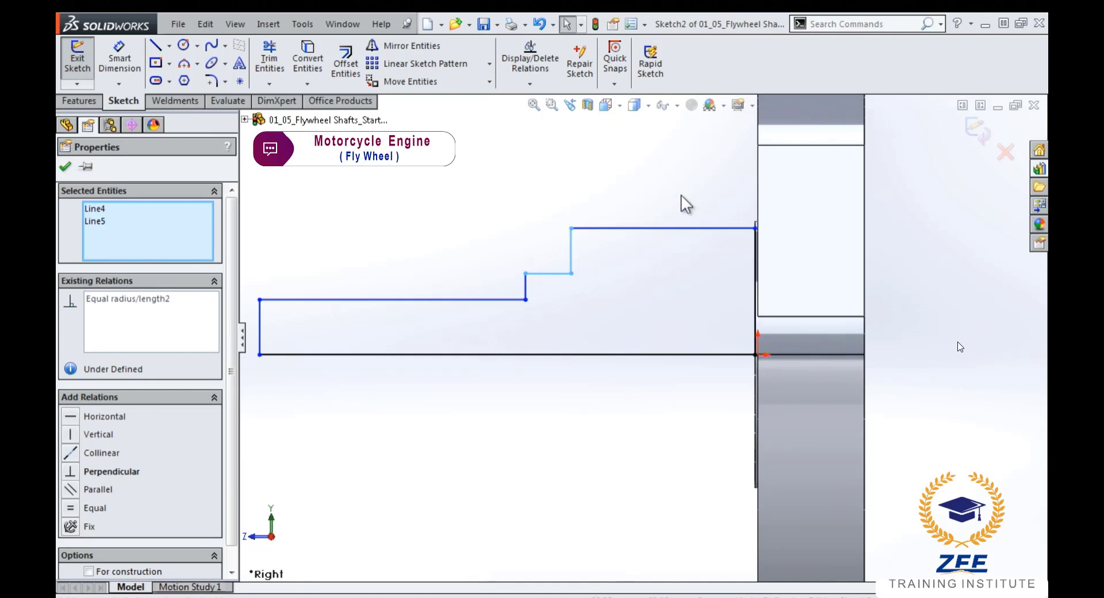
pyautogui.moveTo(653, 281); pyautogui.dragTo(651, 267, button='right')
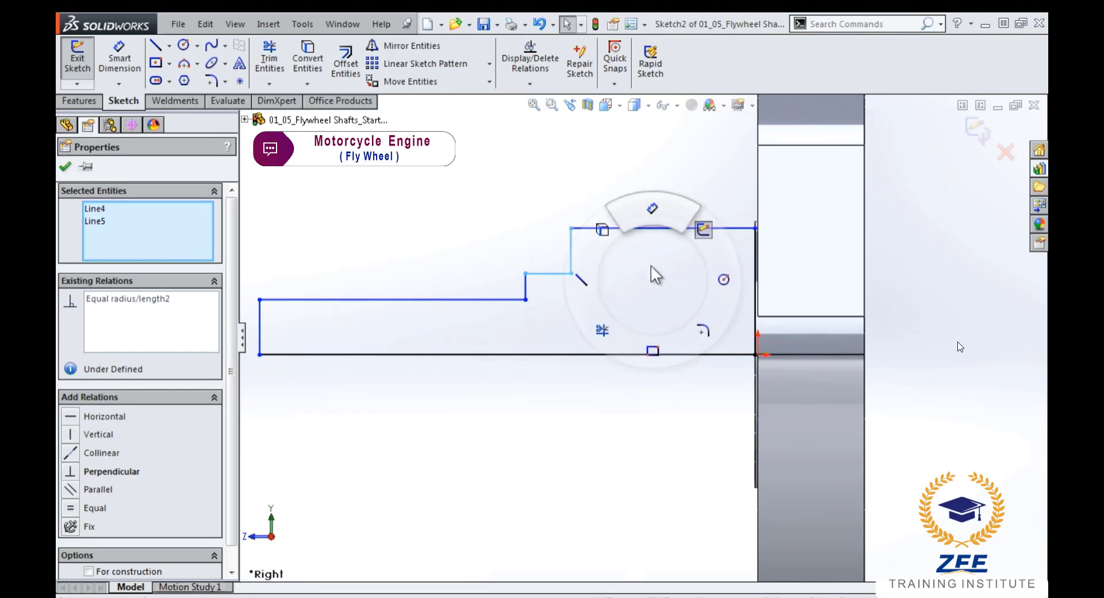
pyautogui.moveTo(651, 275); pyautogui.dragTo(652, 208, button='right')
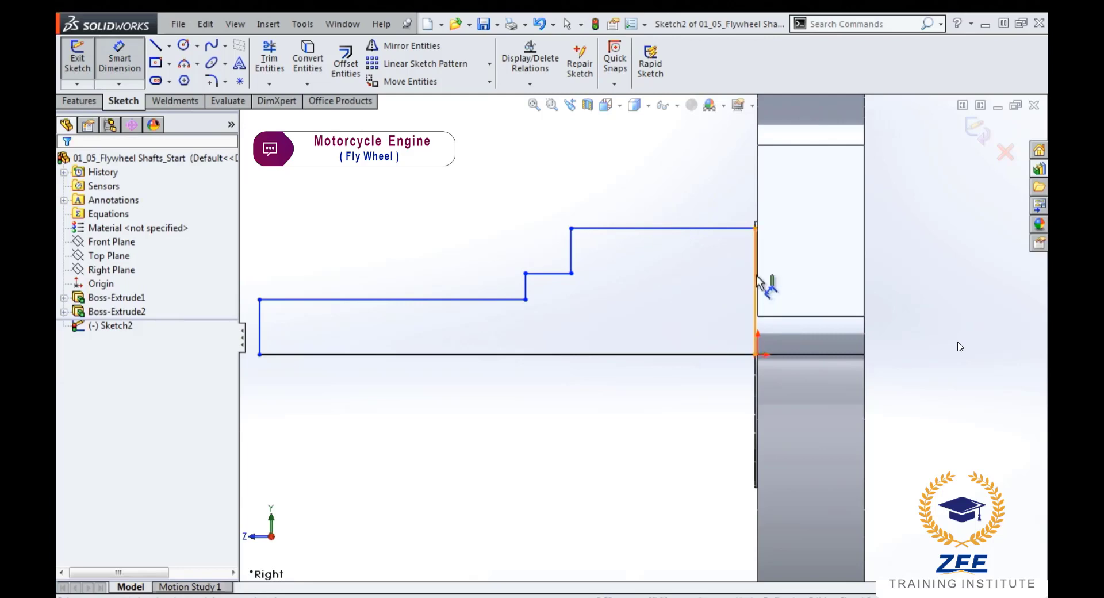
pyautogui.click(756, 282)
pyautogui.click(796, 291)
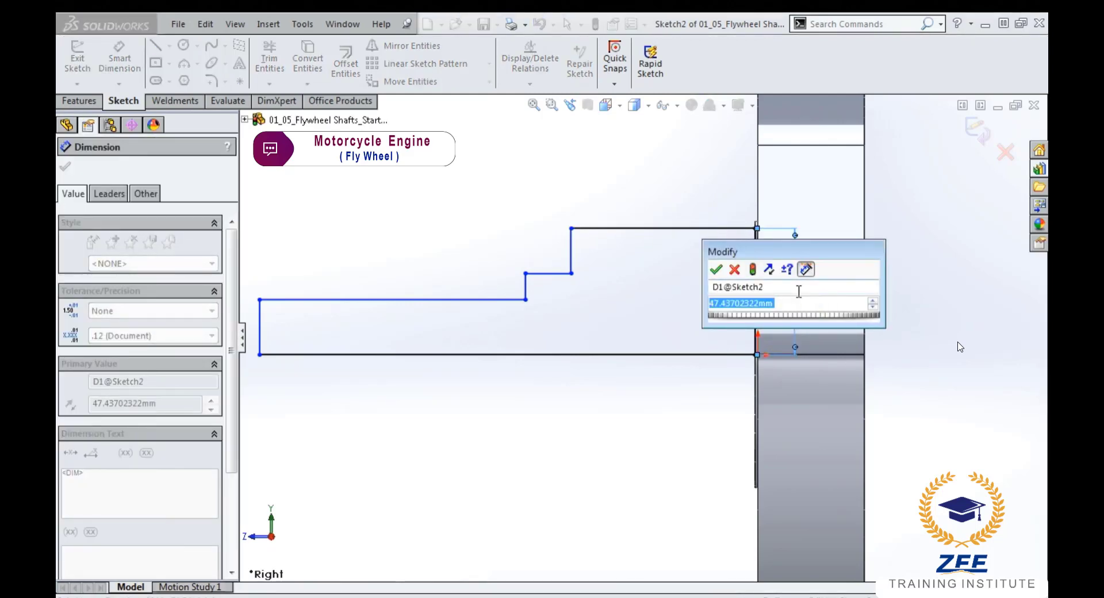
pyautogui.write('43')
pyautogui.press('Return')
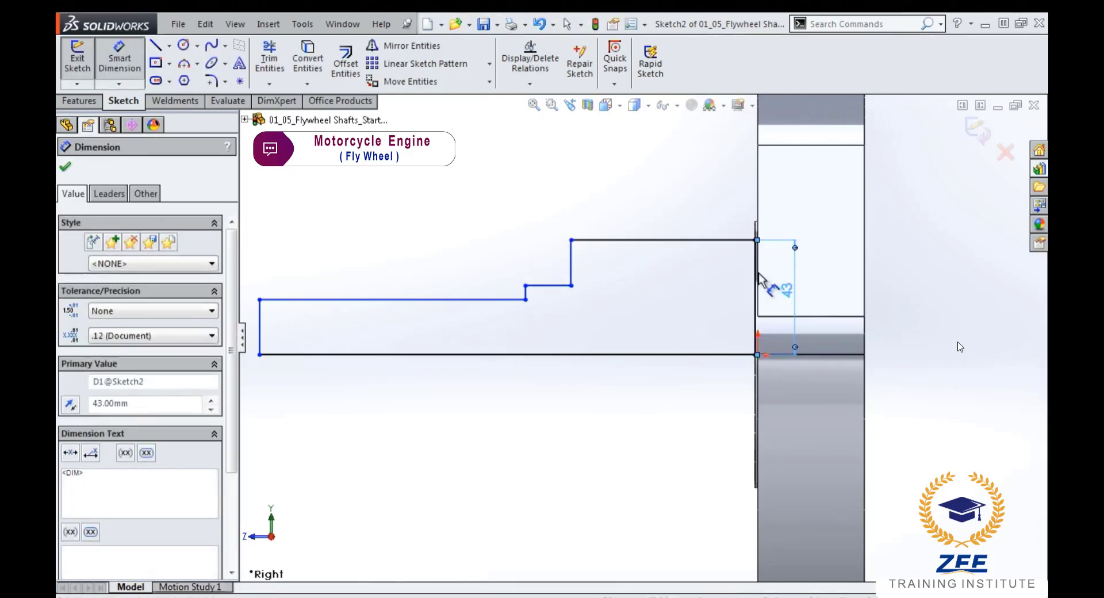
pyautogui.click(654, 240)
pyautogui.click(659, 208)
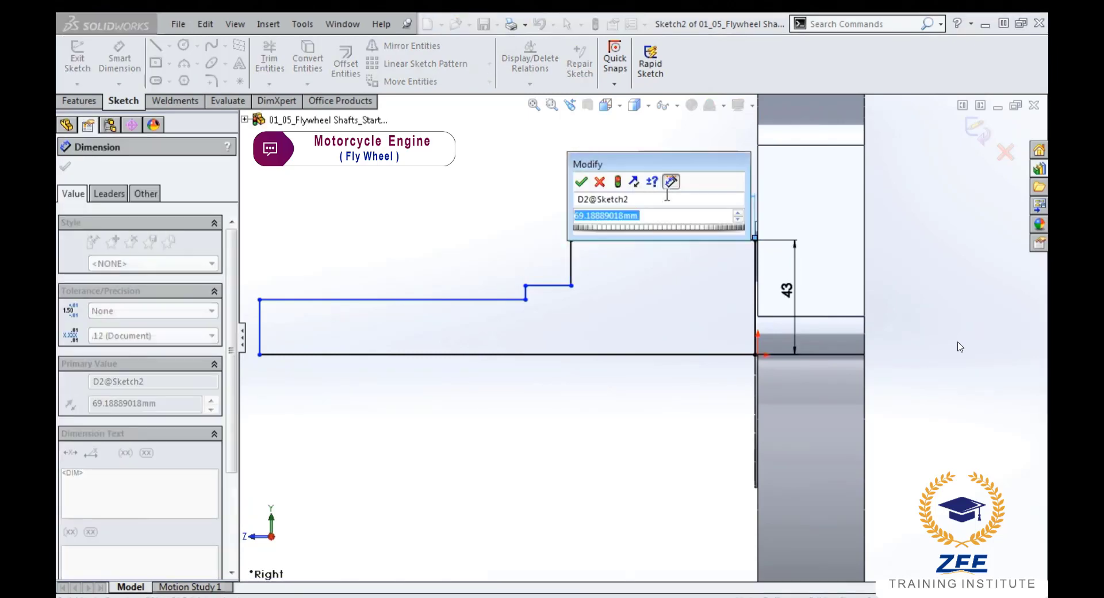
pyautogui.write('64')
pyautogui.press('Return')
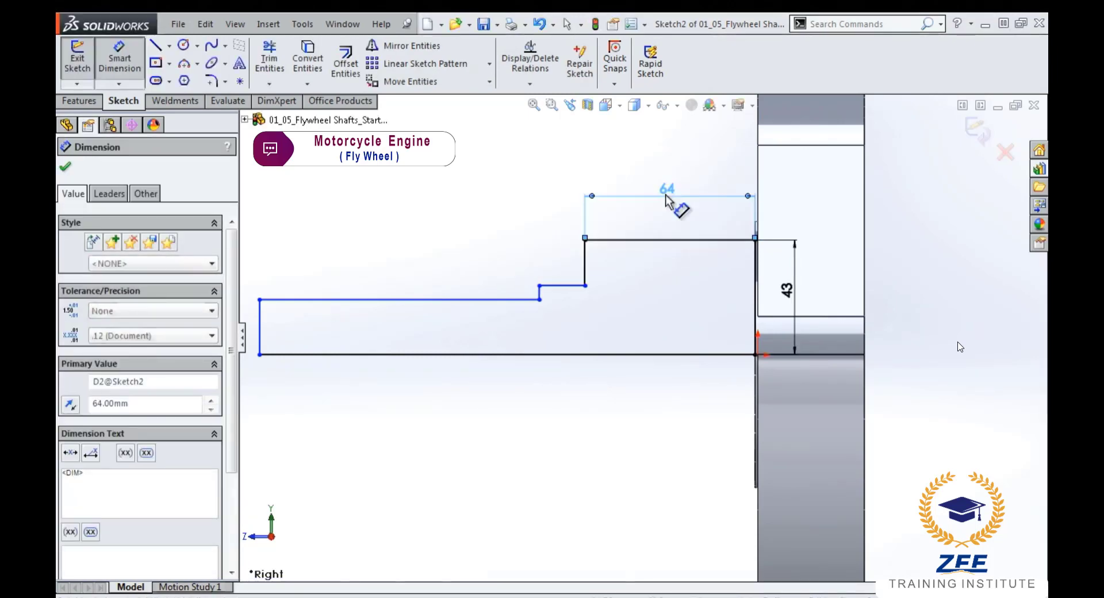
# - Dimension the step heights 6 and 12 and the smallest shaft section length 54
pyautogui.click(585, 259)
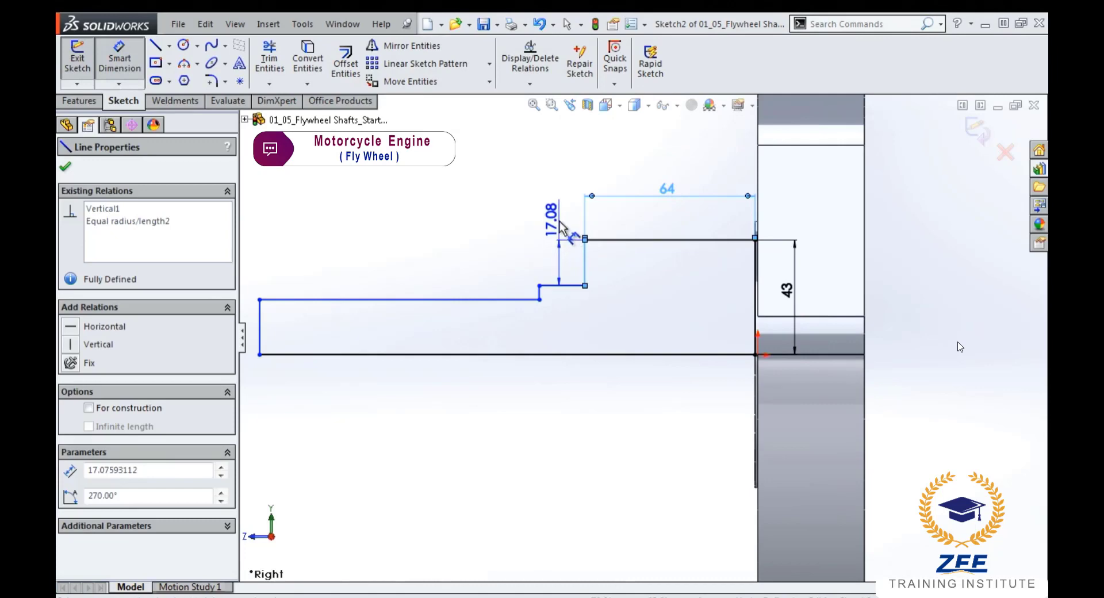
pyautogui.click(560, 223)
pyautogui.write('6')
pyautogui.press('Return')
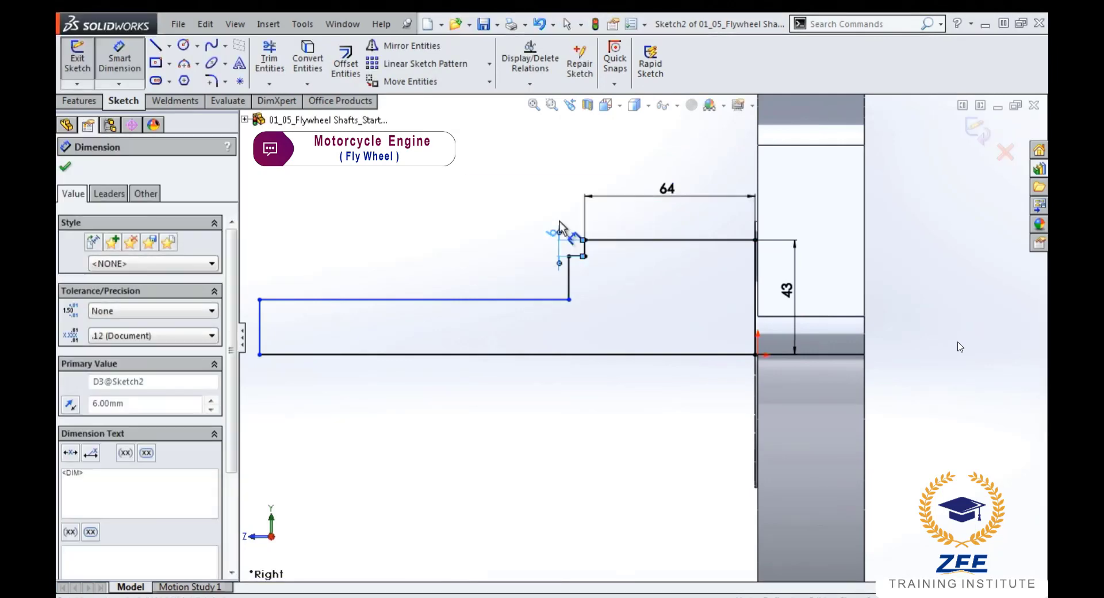
pyautogui.click(568, 286)
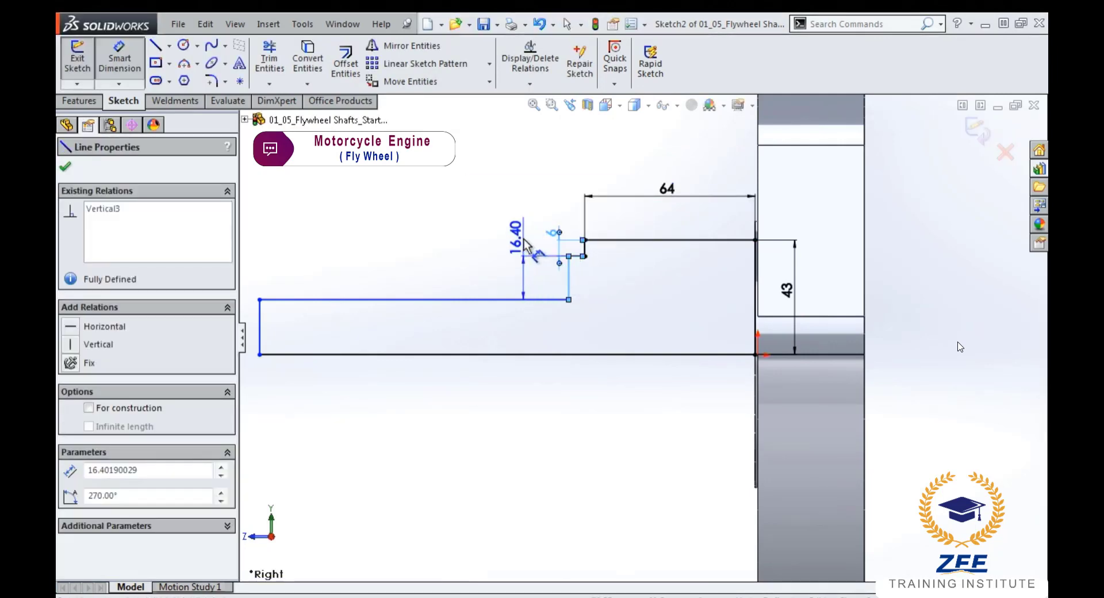
pyautogui.click(523, 239)
pyautogui.write('12')
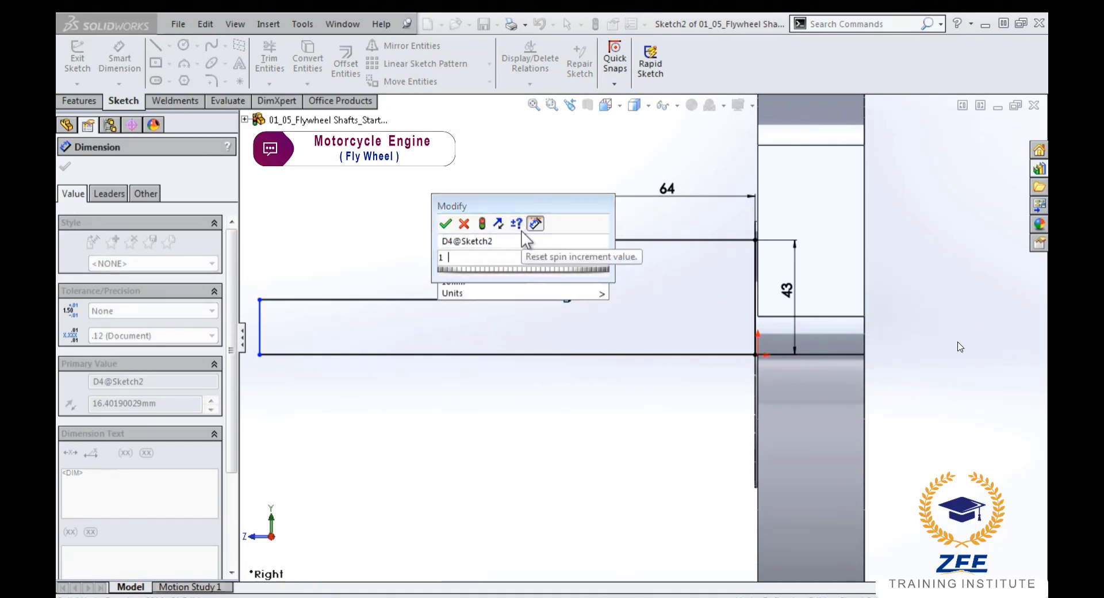
pyautogui.press('Return')
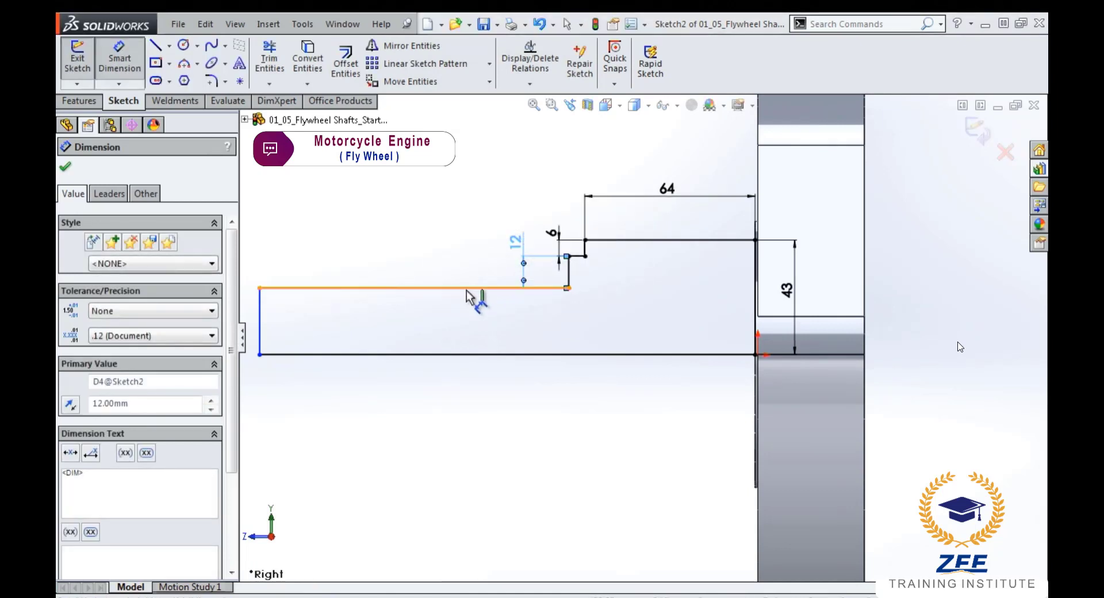
pyautogui.click(466, 296)
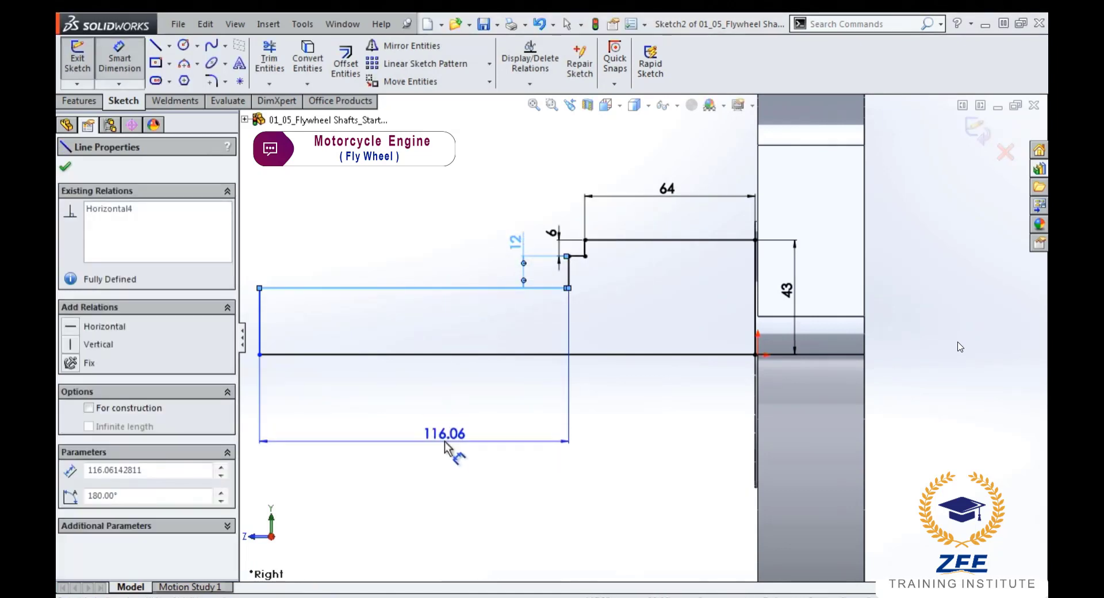
pyautogui.click(434, 429)
pyautogui.write('54')
pyautogui.press('Return')
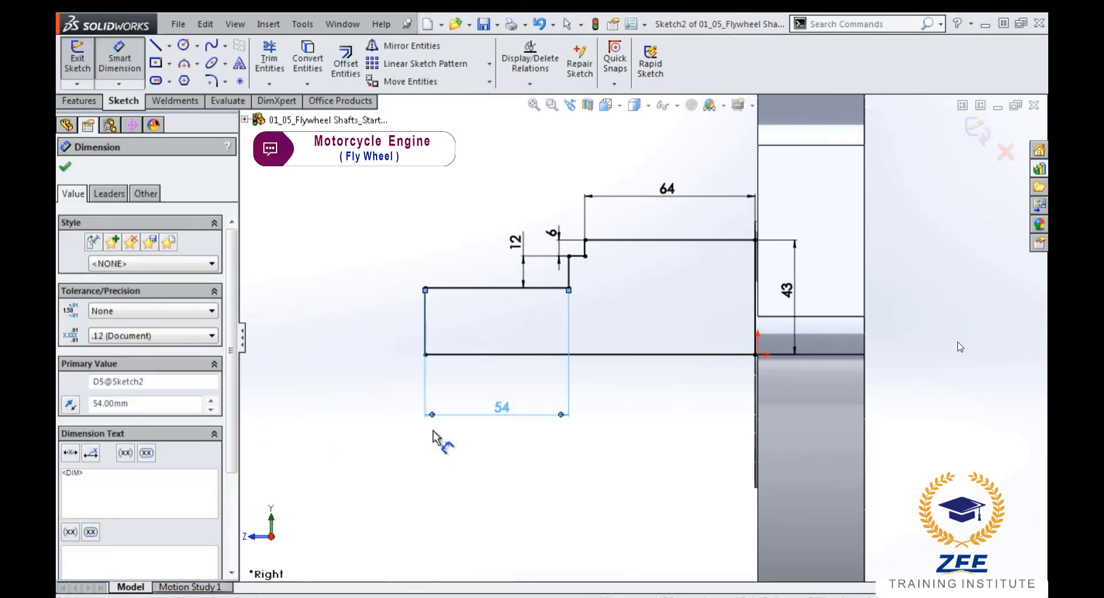
pyautogui.press('Escape')
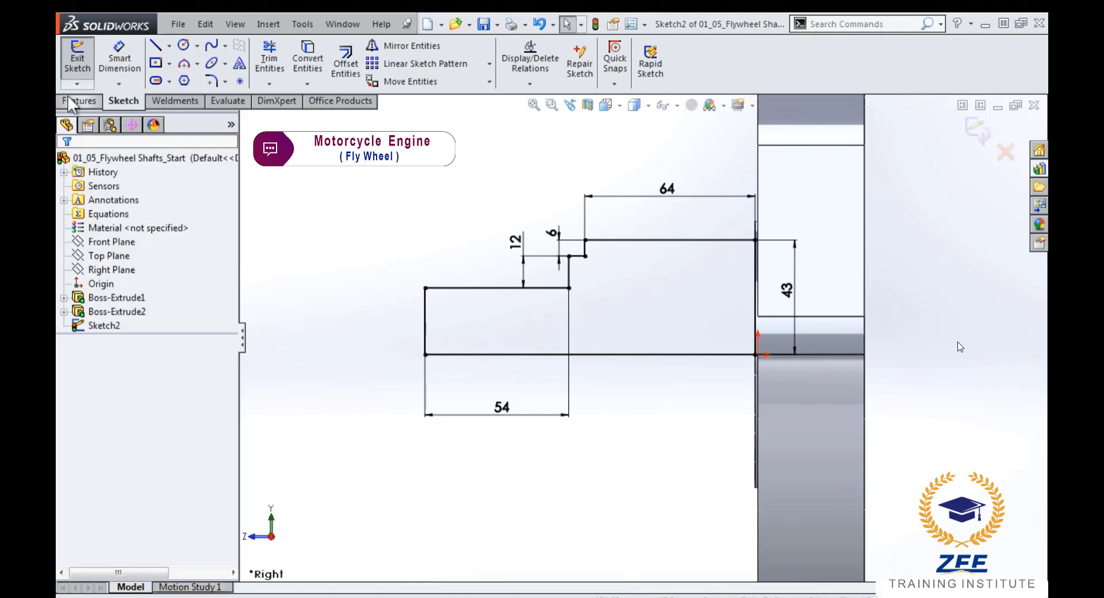
# - Revolve Sketch2's stepped profile 360° about its bottom line (Line9) to form the shaft
pyautogui.click(70, 101)
pyautogui.click(132, 63)
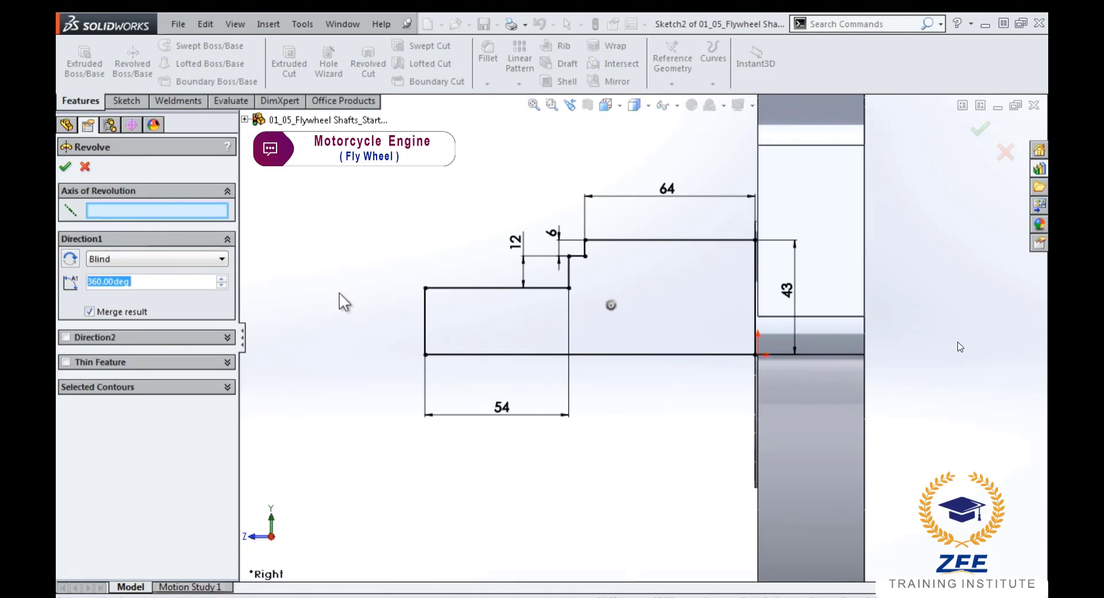
pyautogui.moveTo(373, 285); pyautogui.dragTo(422, 237, button='right')
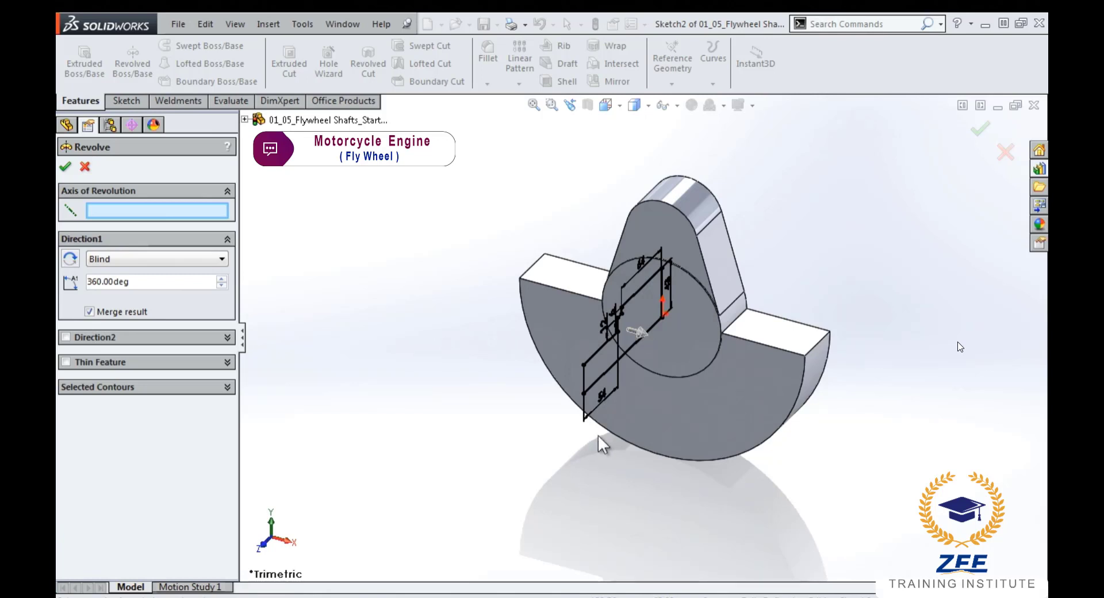
pyautogui.click(593, 385)
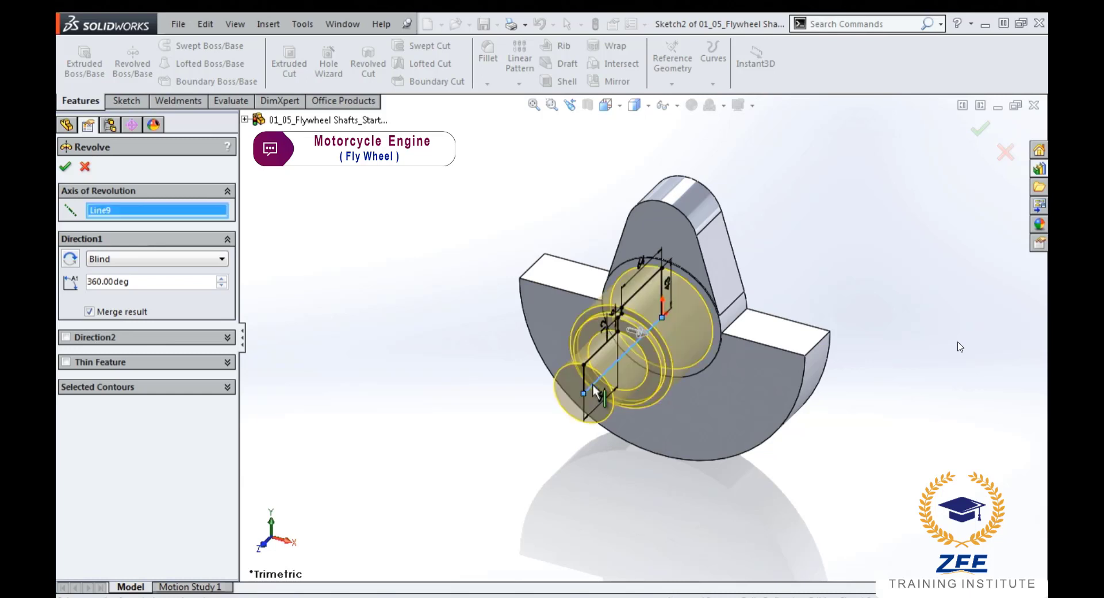
pyautogui.rightClick(592, 384)
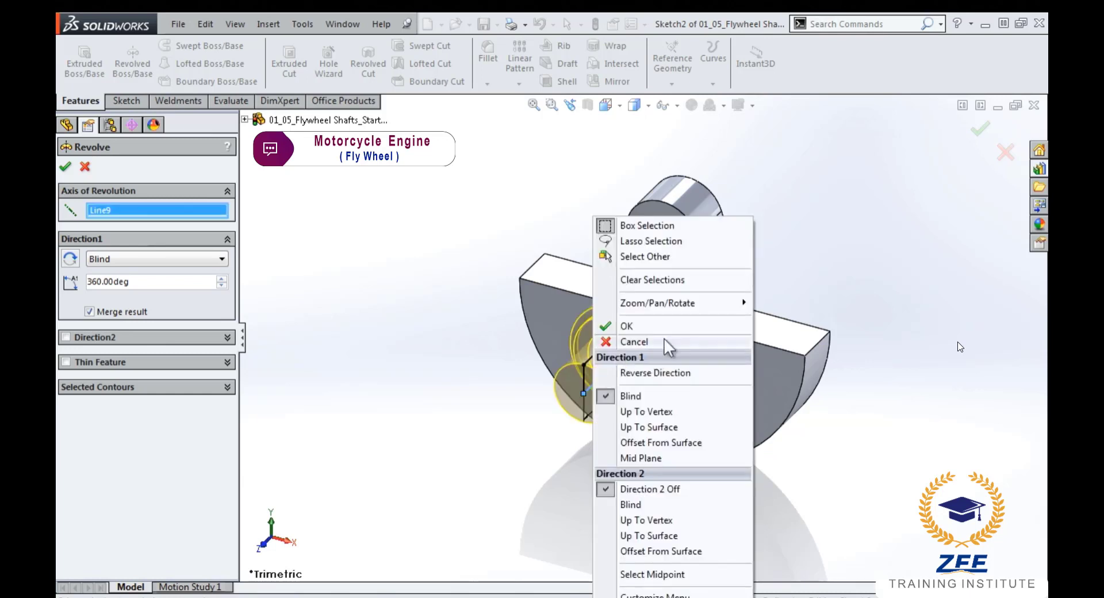
pyautogui.click(655, 328)
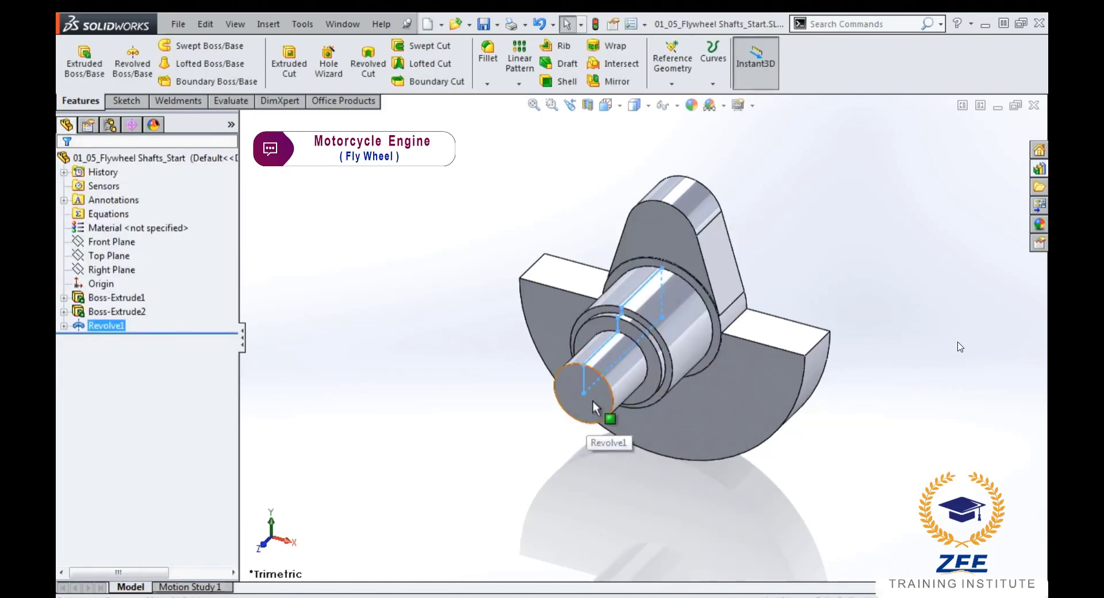
# - Sketch on the shaft's small end face, converting its edge into a circle
pyautogui.click(590, 407)
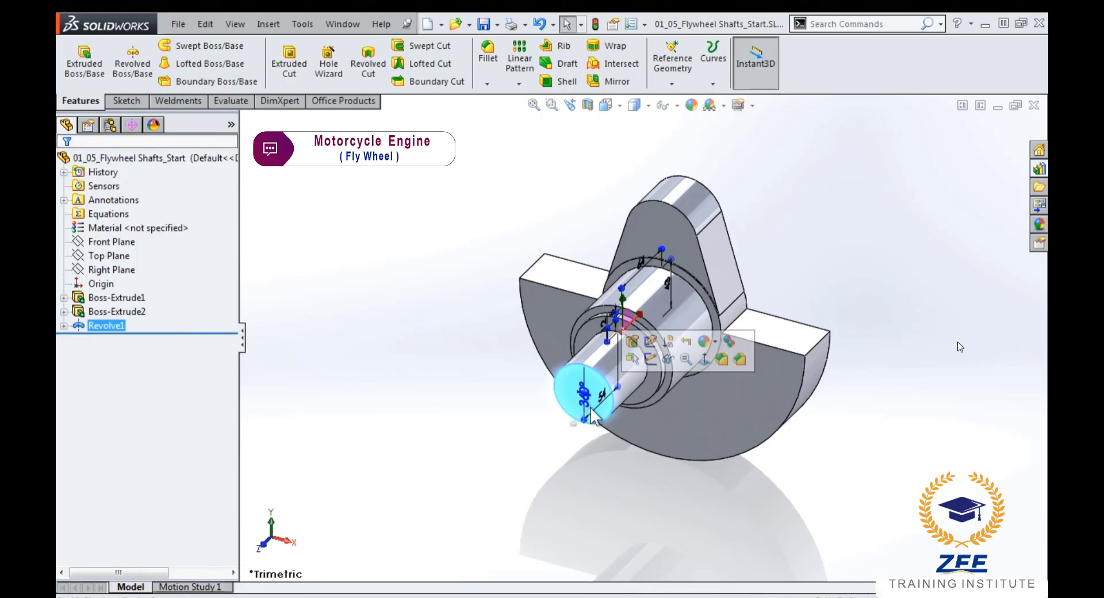
pyautogui.click(650, 359)
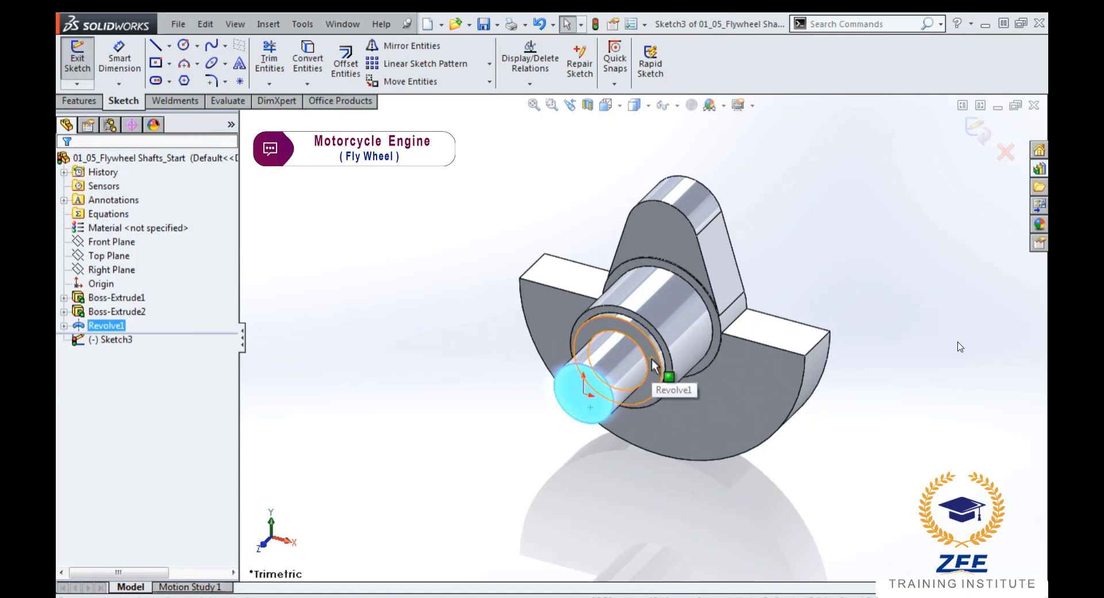
pyautogui.press('s')
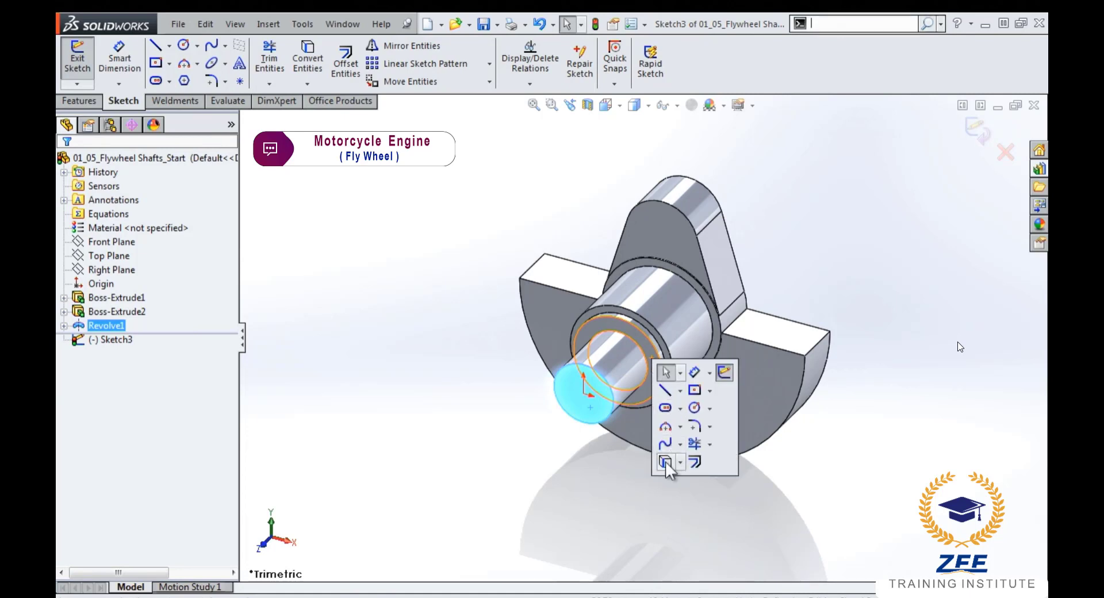
pyautogui.click(665, 461)
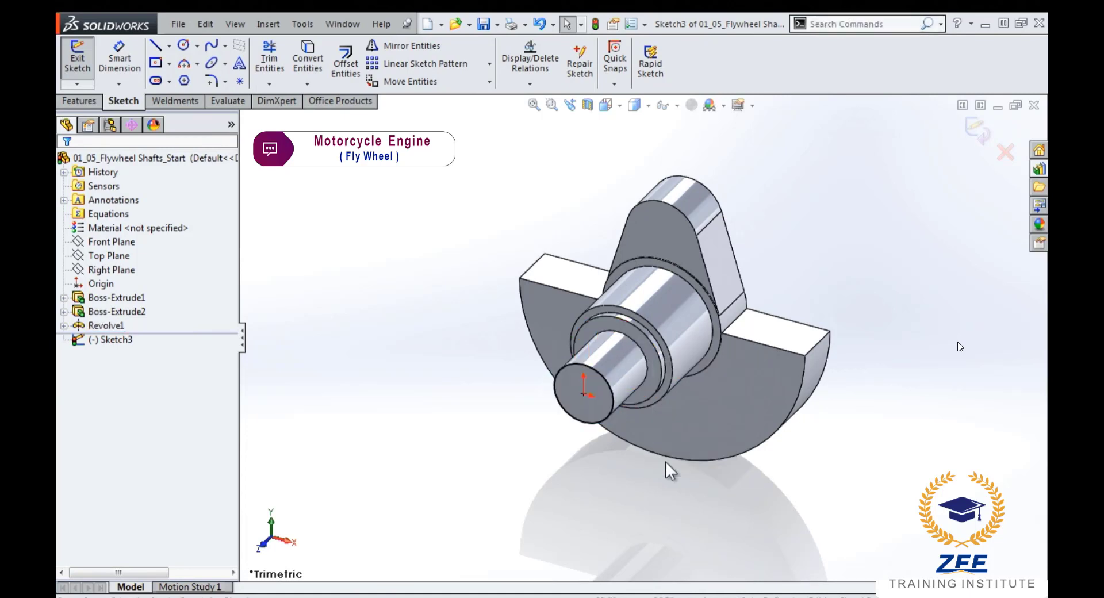
pyautogui.click(613, 391)
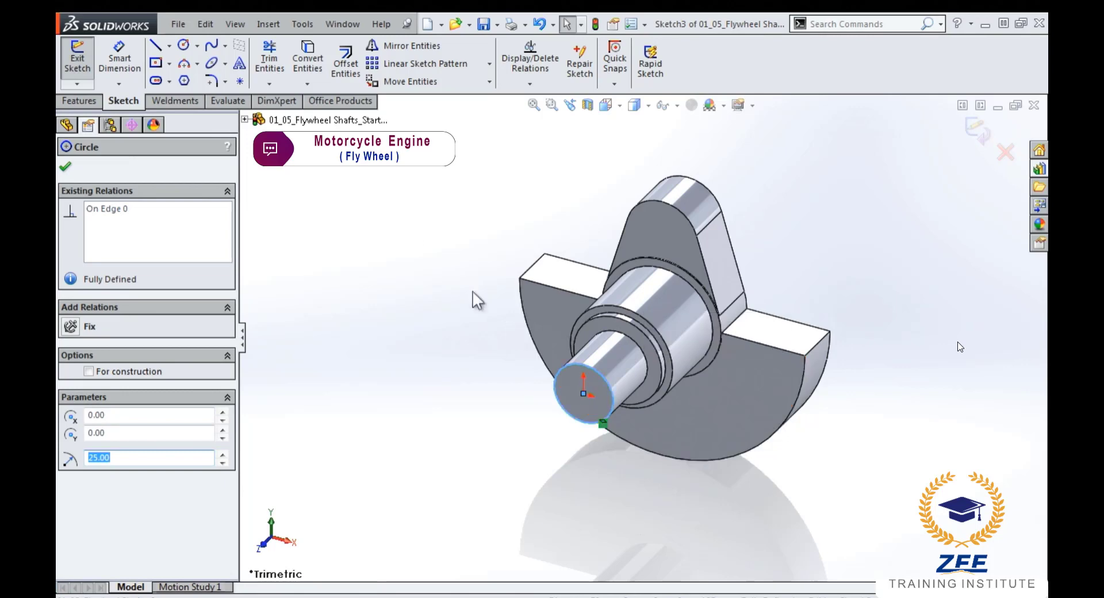
# - Extrude the end circle 32 mm blind with an 8° draft for a tapered tip
pyautogui.click(77, 98)
pyautogui.click(75, 84)
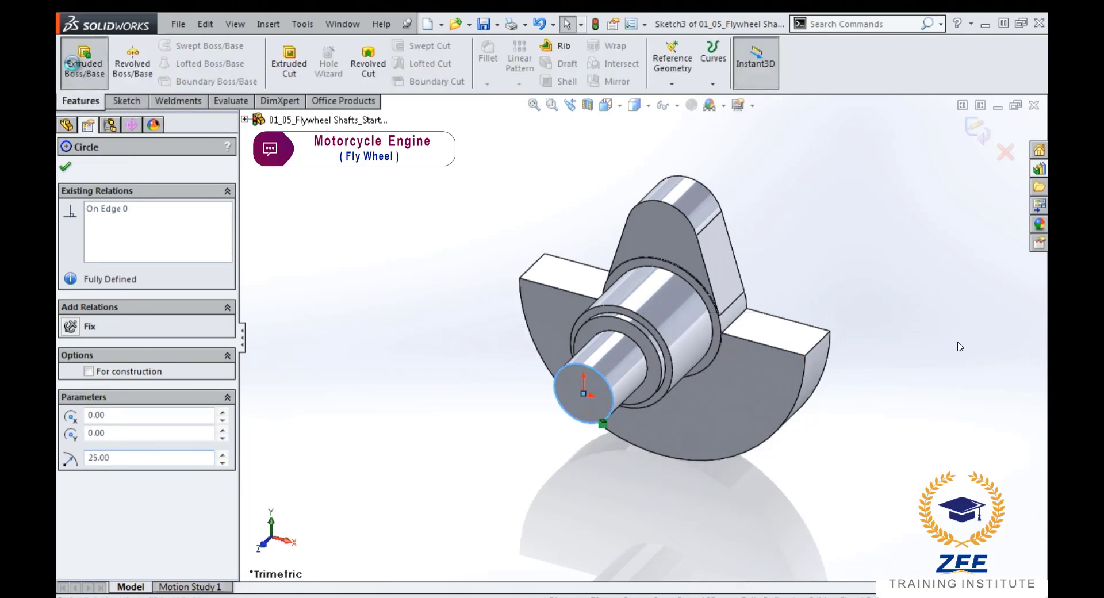
pyautogui.write('32')
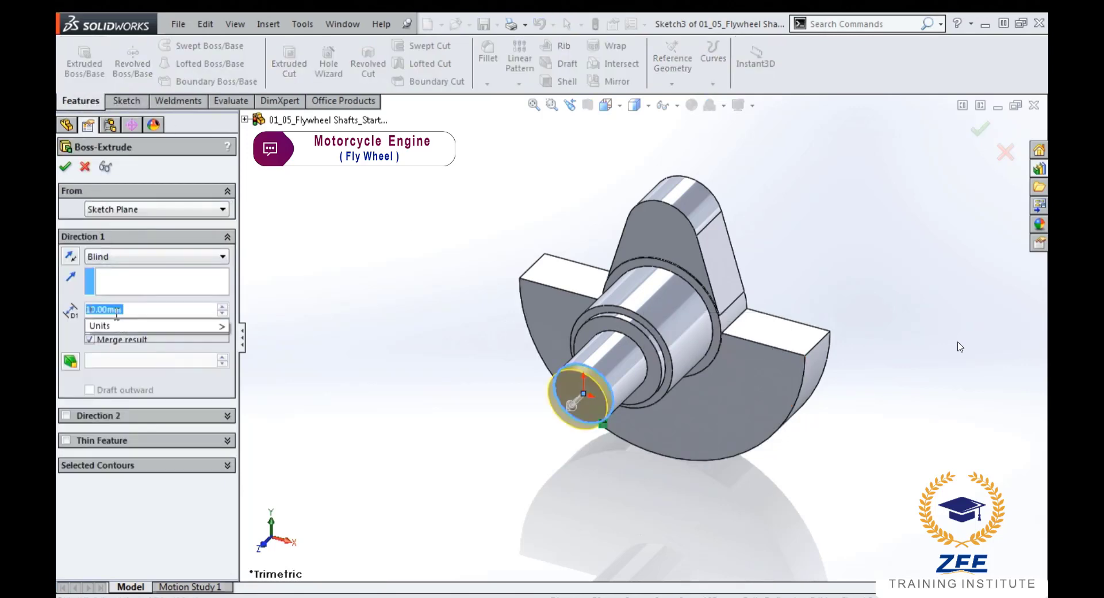
pyautogui.press('Return')
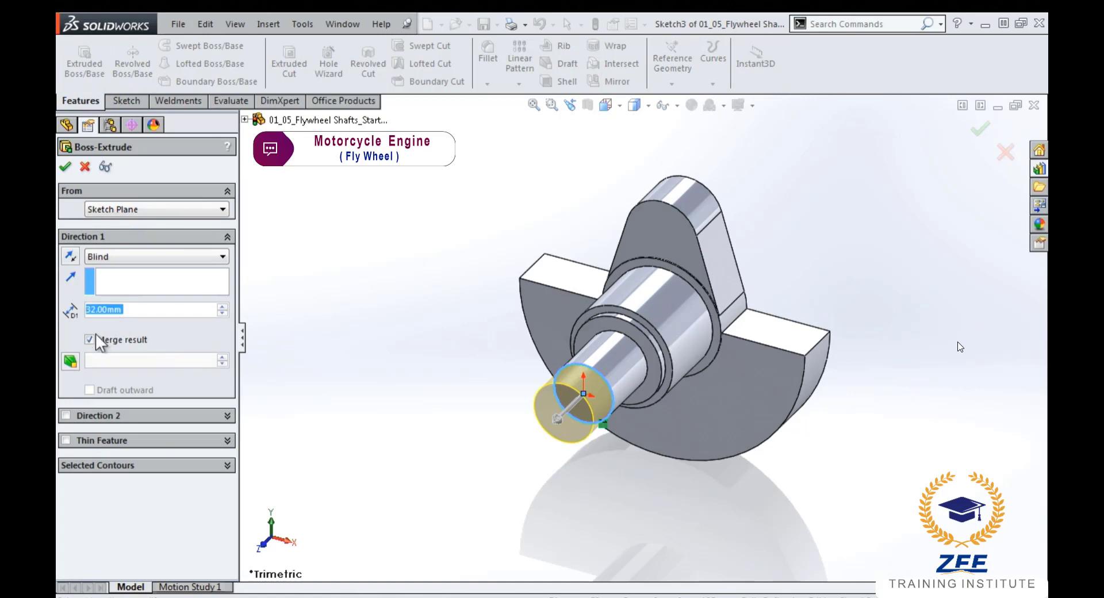
pyautogui.click(71, 359)
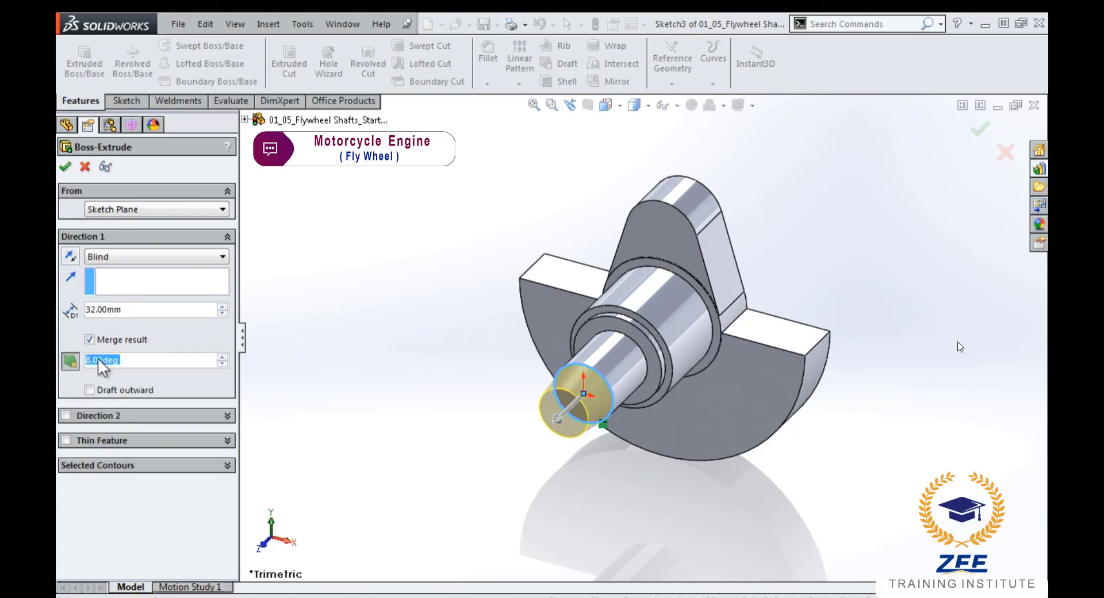
pyautogui.write('8')
pyautogui.press('Return')
pyautogui.click(65, 166)
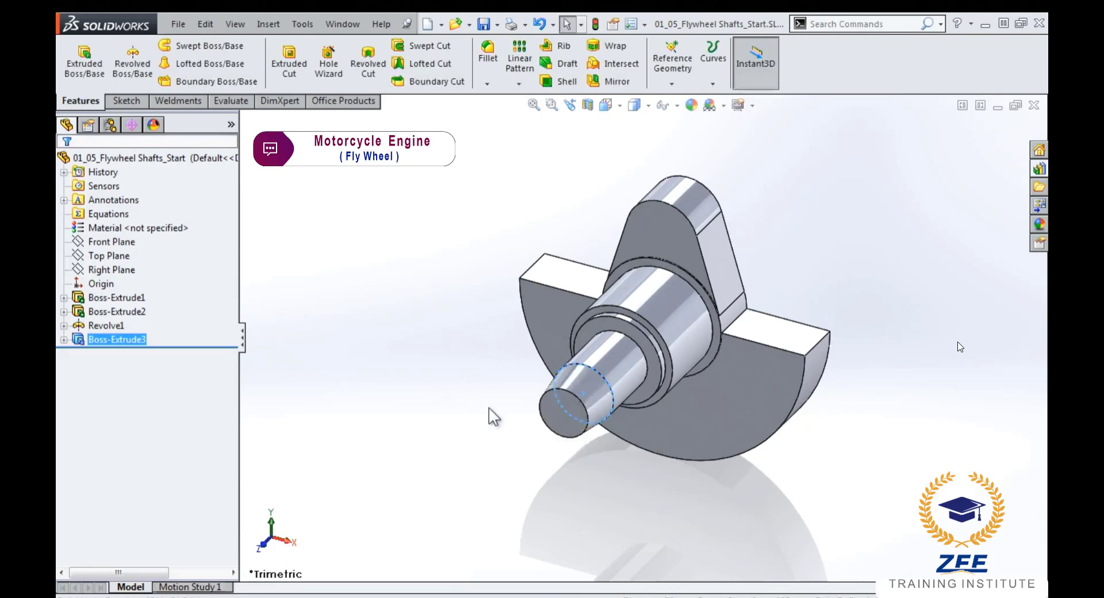
pyautogui.moveTo(419, 463); pyautogui.dragTo(413, 478, button='right')
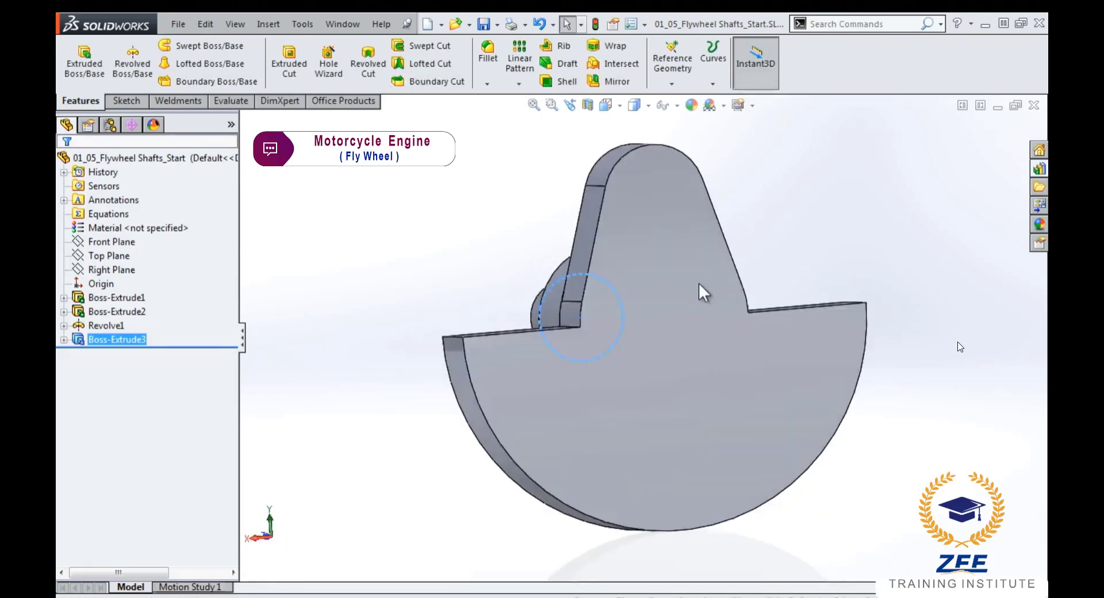
# - Sketch a circle on the flywheel's back face inside the lobe above the origin
pyautogui.click(694, 274)
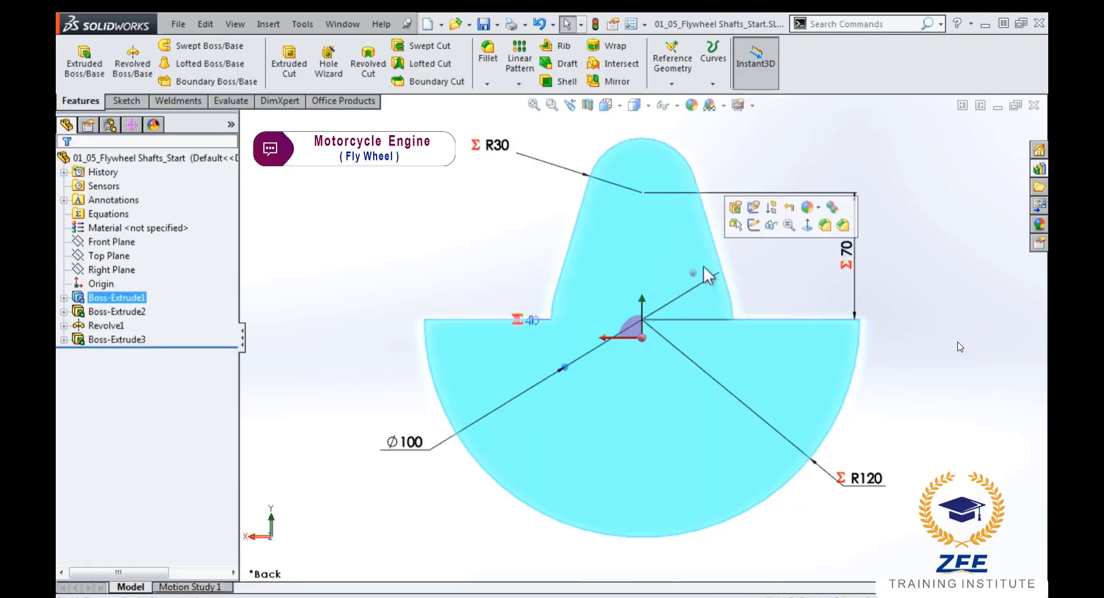
pyautogui.click(767, 241)
pyautogui.moveTo(767, 240); pyautogui.dragTo(828, 240, button='right')
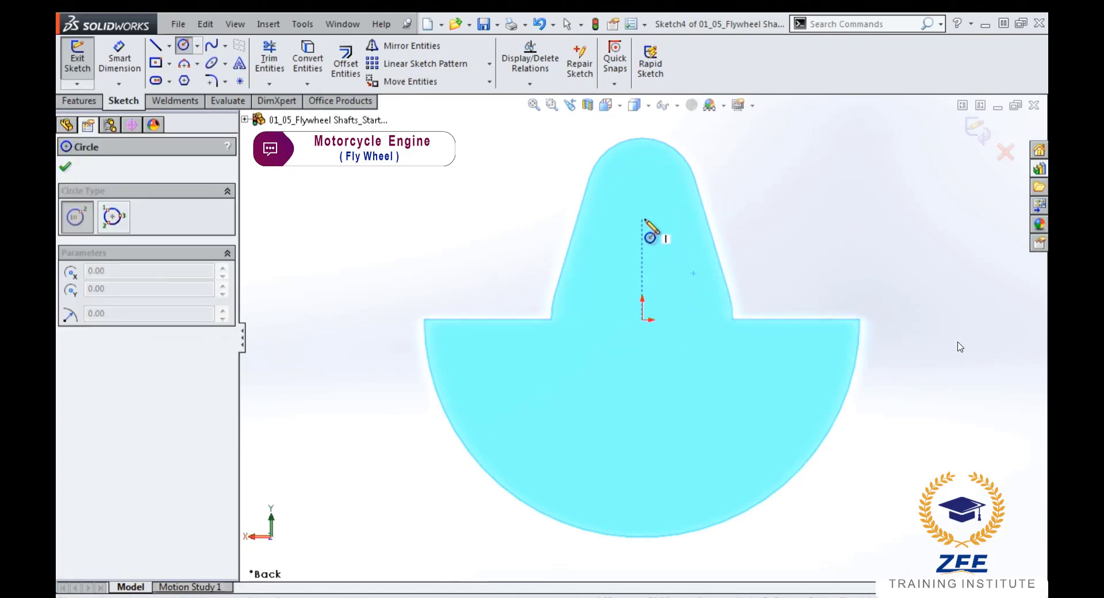
pyautogui.click(642, 218)
pyautogui.click(667, 221)
pyautogui.press('Escape')
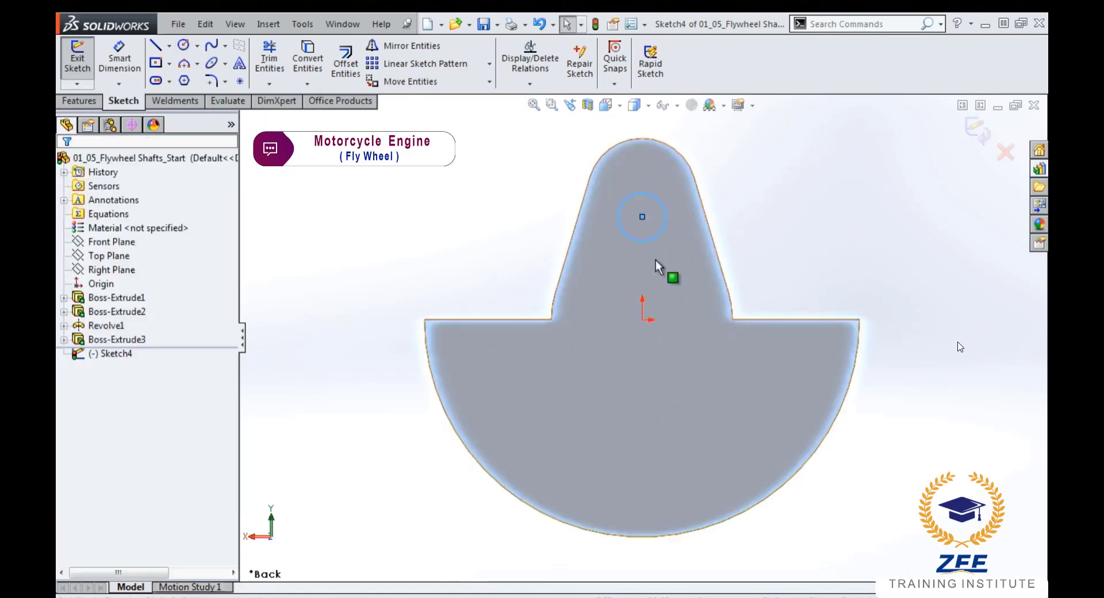
# - Make the circle centre vertical with the origin and its radius equal to the lobe's top arc
pyautogui.click(642, 217)
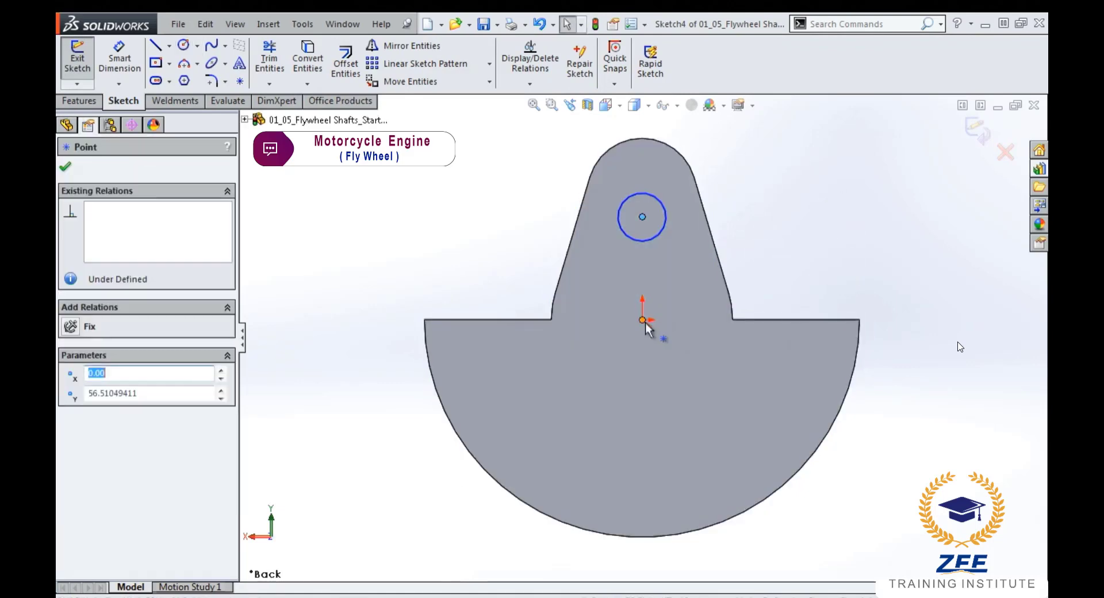
pyautogui.keyDown('ctrl'); pyautogui.click(644, 321); pyautogui.keyUp('ctrl')
pyautogui.click(705, 250)
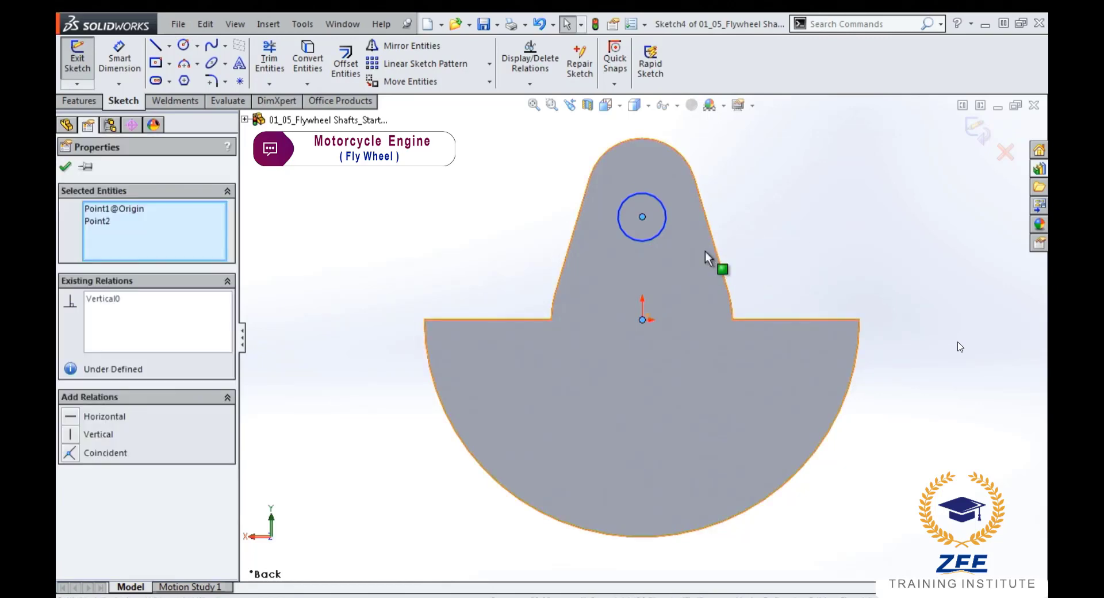
pyautogui.click(758, 260)
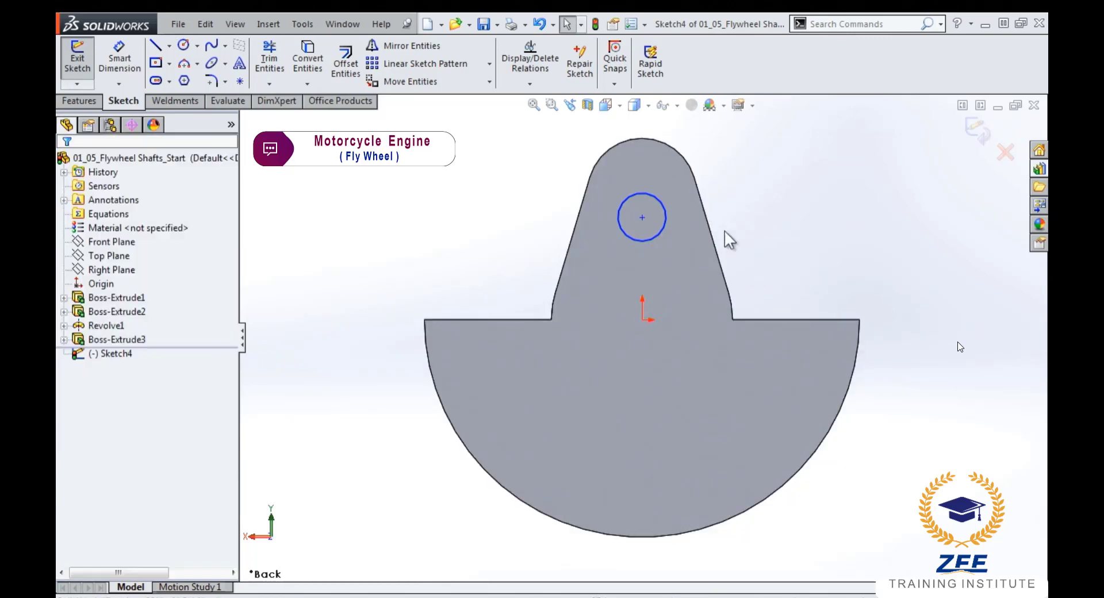
pyautogui.click(664, 207)
pyautogui.keyDown('ctrl'); pyautogui.click(673, 149); pyautogui.keyUp('ctrl')
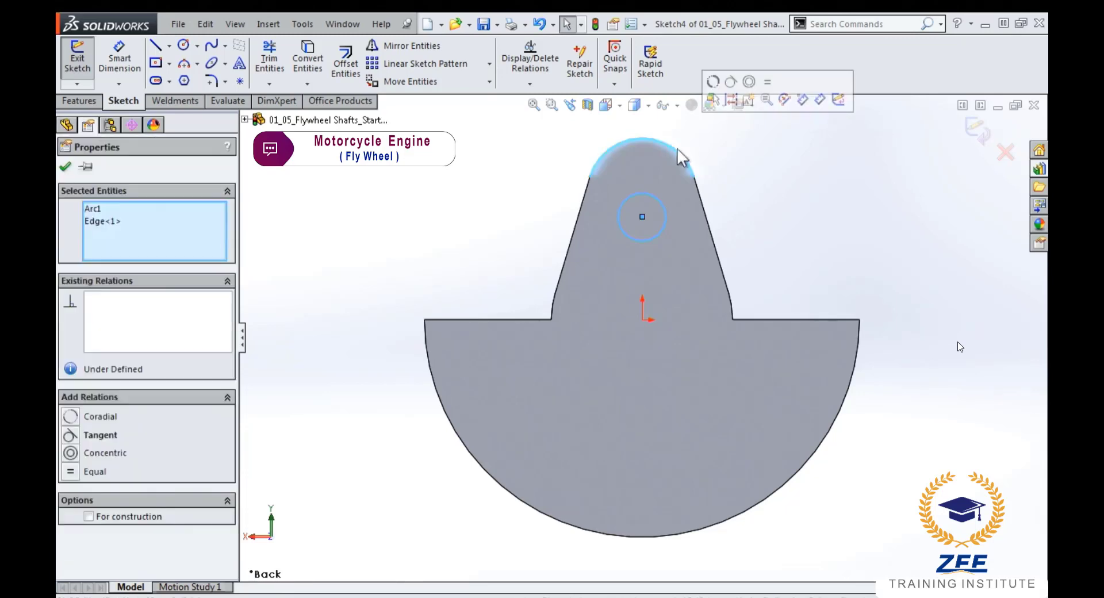
pyautogui.click(766, 84)
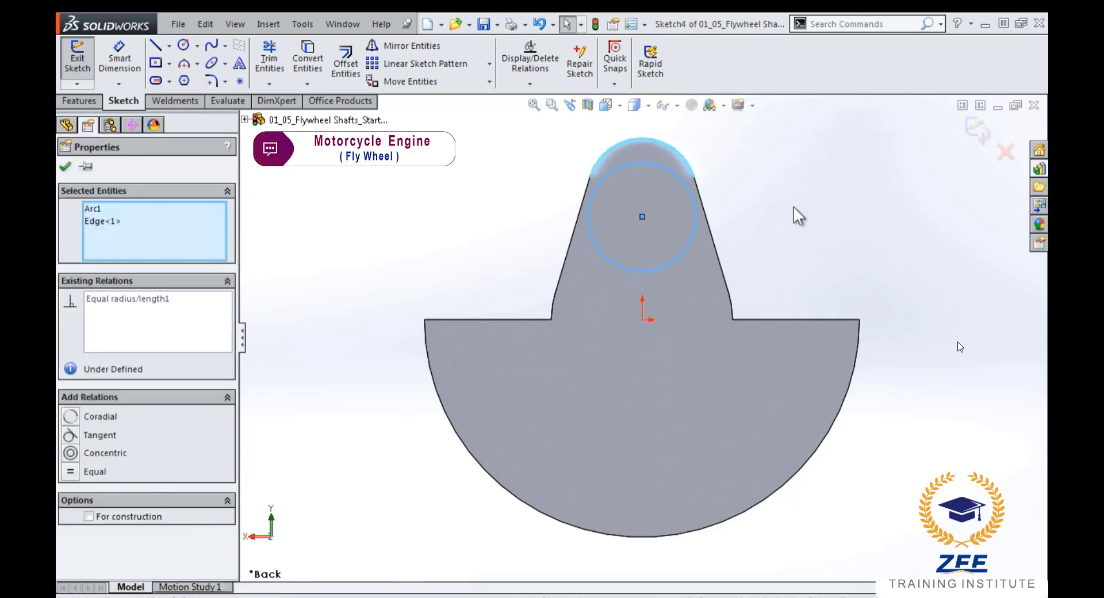
pyautogui.click(774, 247)
# - Dimension the circle centre 60 mm above the origin
pyautogui.moveTo(774, 249); pyautogui.dragTo(776, 179, button='right')
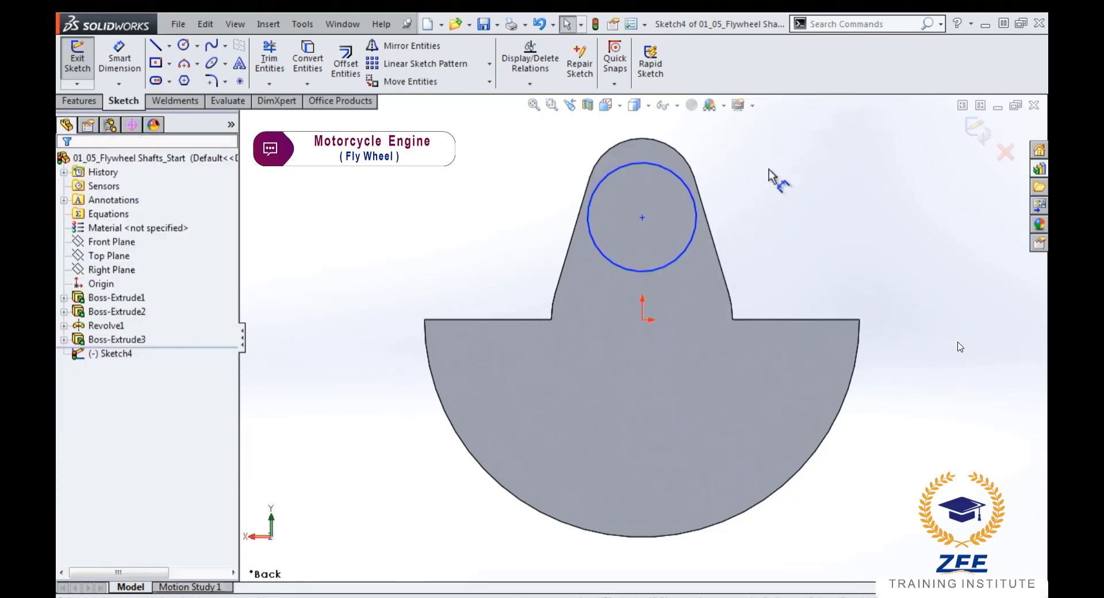
pyautogui.click(642, 319)
pyautogui.click(642, 217)
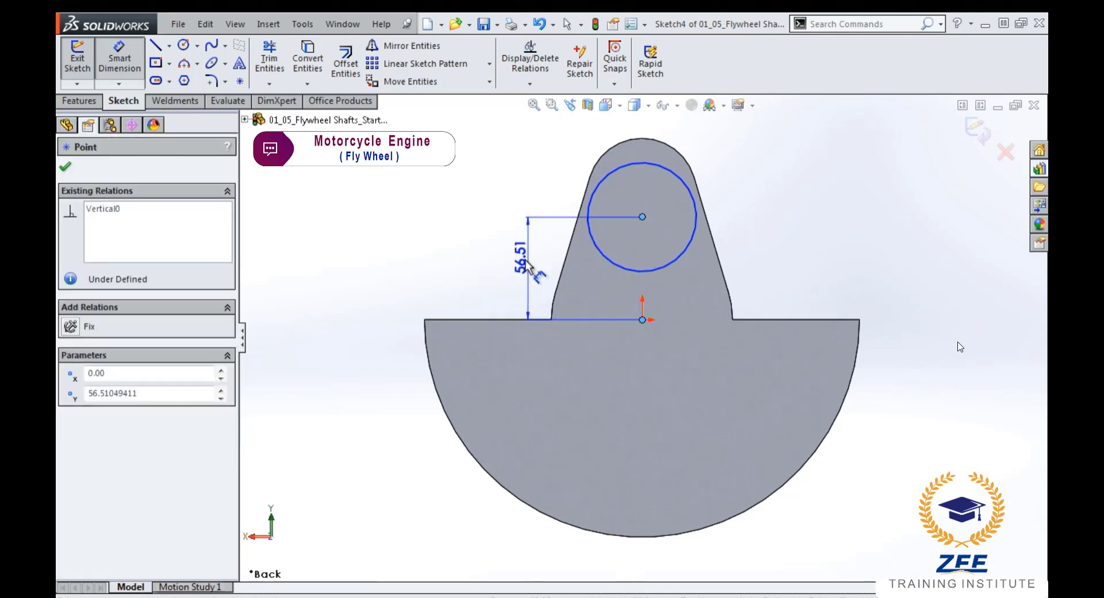
pyautogui.click(505, 265)
pyautogui.write('60')
pyautogui.press('Return')
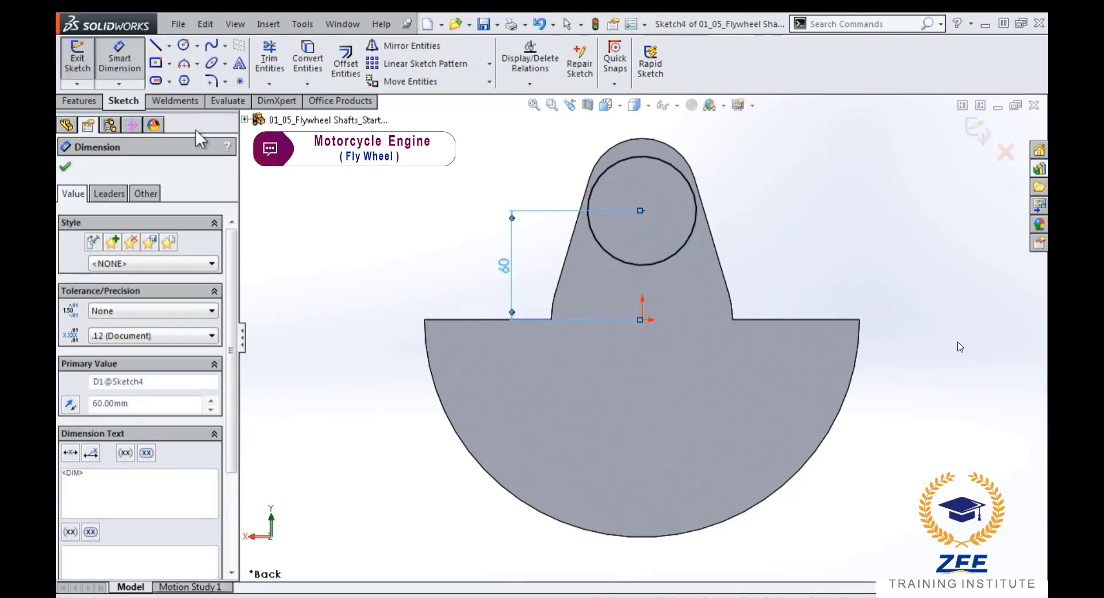
# - Extrude the circle 32 mm into the crank-pin boss and view it in trimetric
pyautogui.click(81, 100)
pyautogui.click(90, 75)
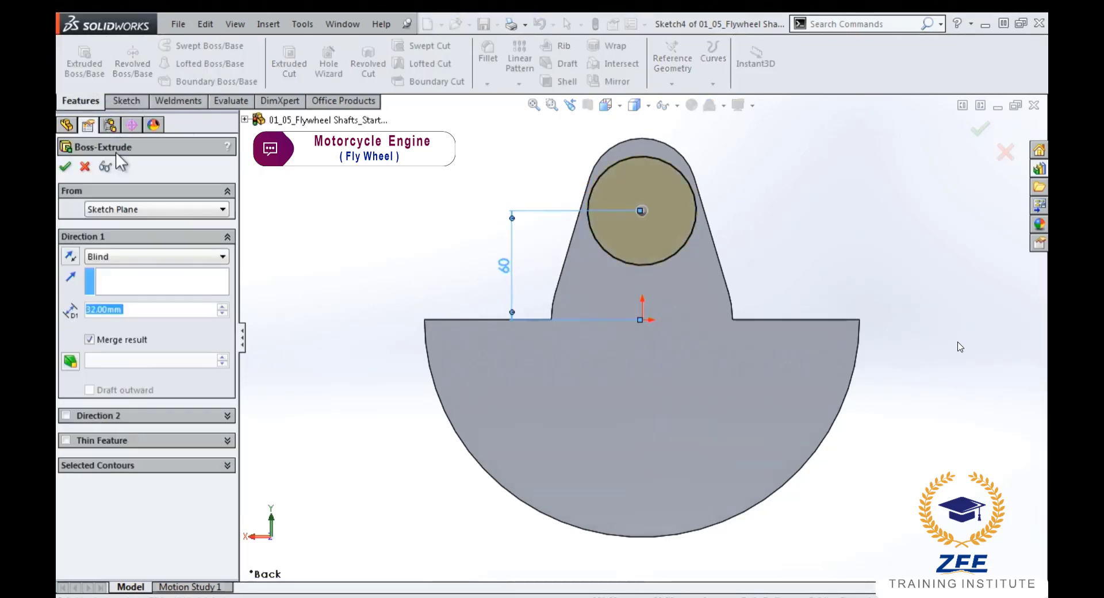
pyautogui.press('Return')
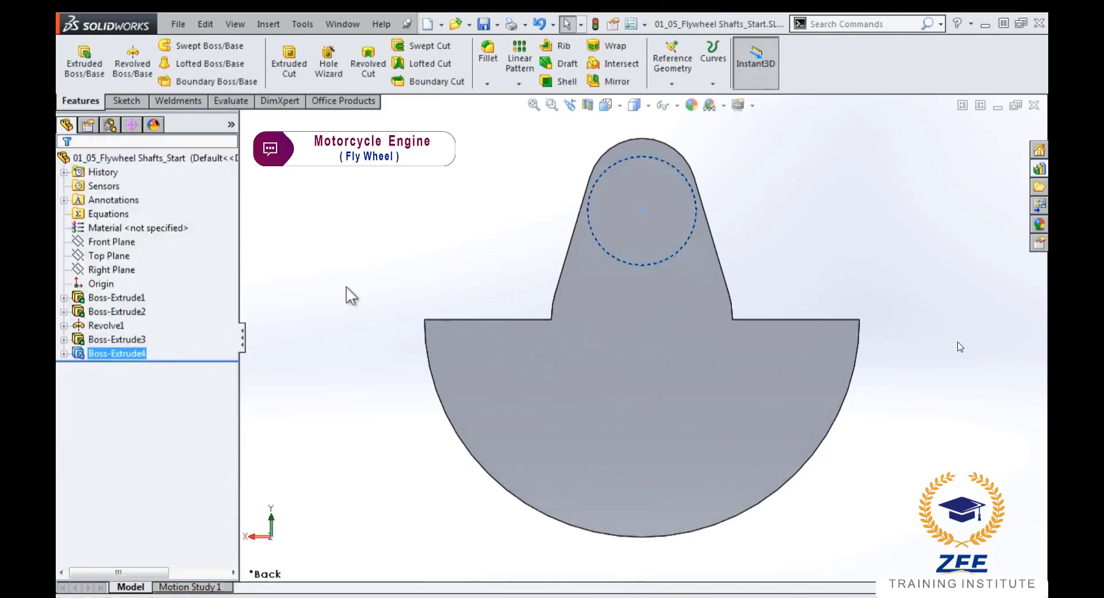
pyautogui.moveTo(345, 296); pyautogui.dragTo(519, 201, button='middle')
pyautogui.hotkey('ctrl', '7')
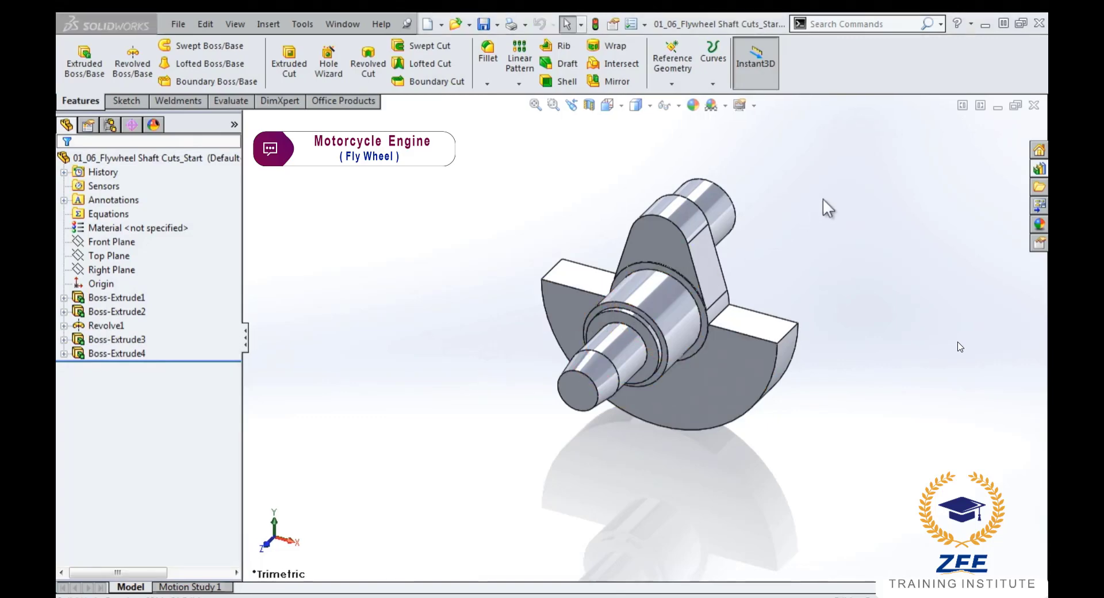
# - Turn to the back view and select the crank-pin boss end face
pyautogui.moveTo(819, 201); pyautogui.dragTo(757, 260, button='right')
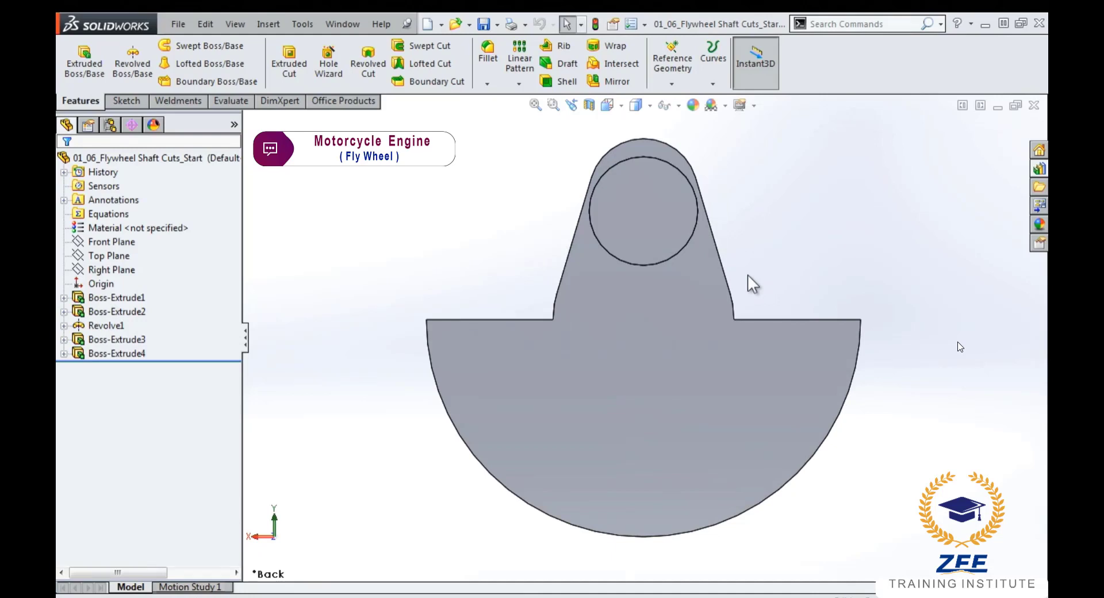
pyautogui.click(664, 232)
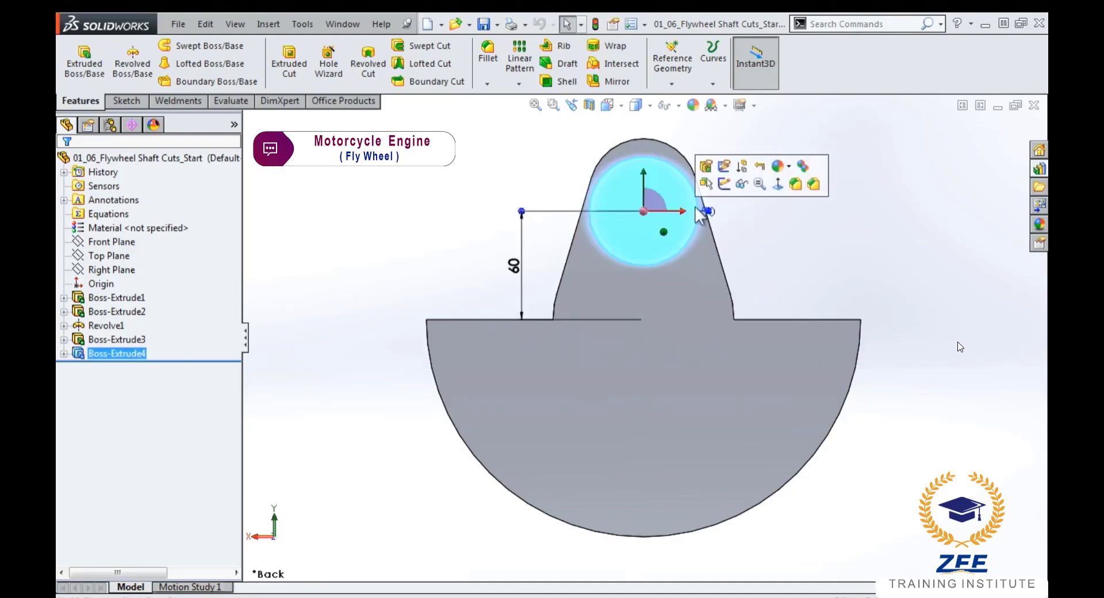
# - Offset the crank-pin boss edge 9 mm inward (Reverse) into a Sketch5 circle
pyautogui.click(723, 187)
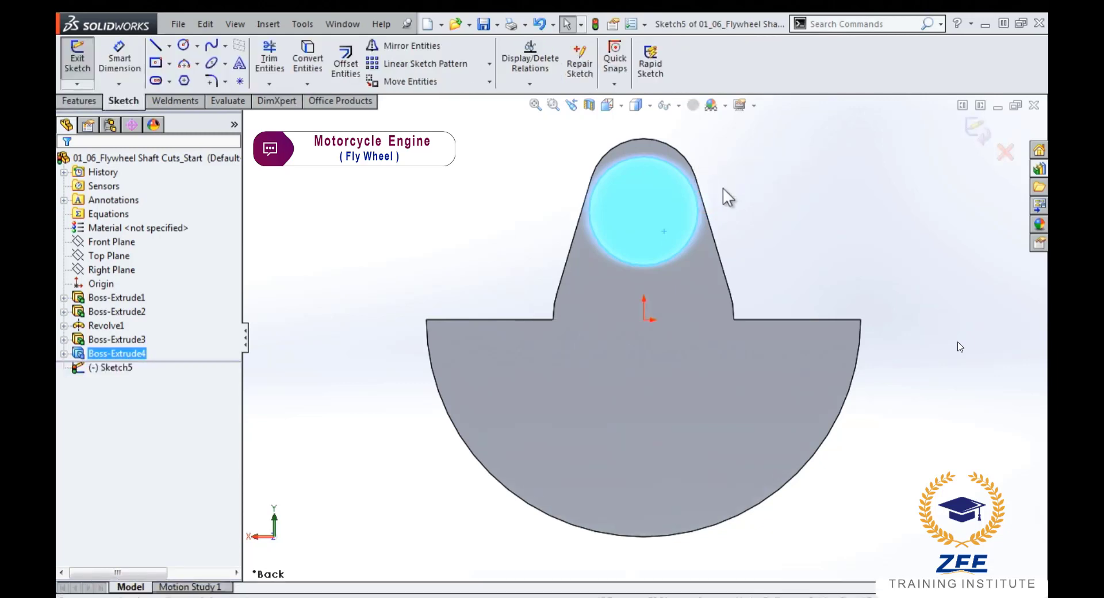
pyautogui.press('s')
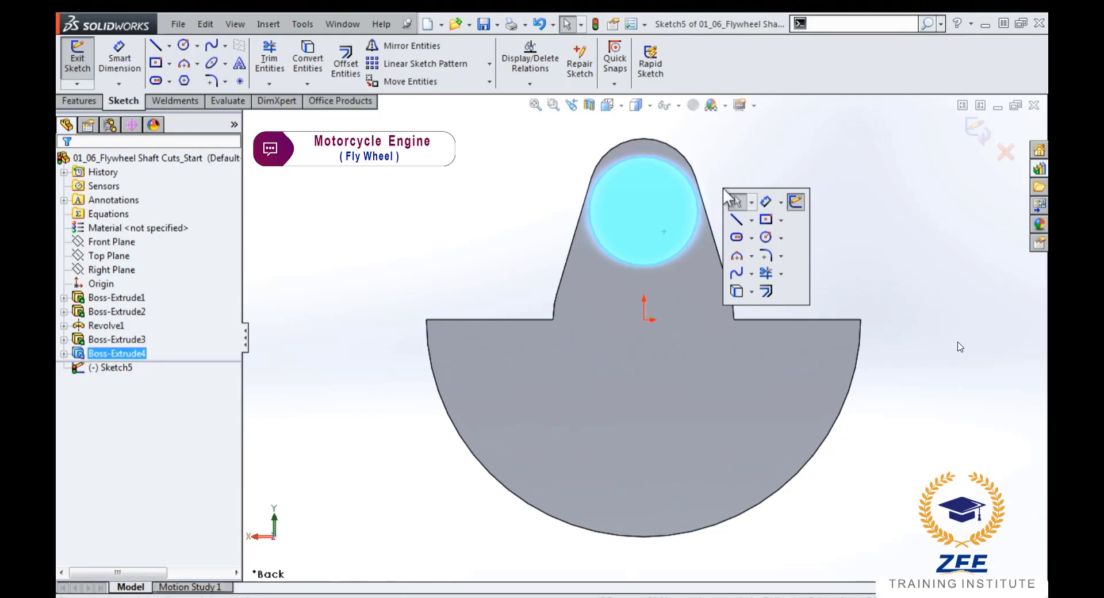
pyautogui.click(765, 291)
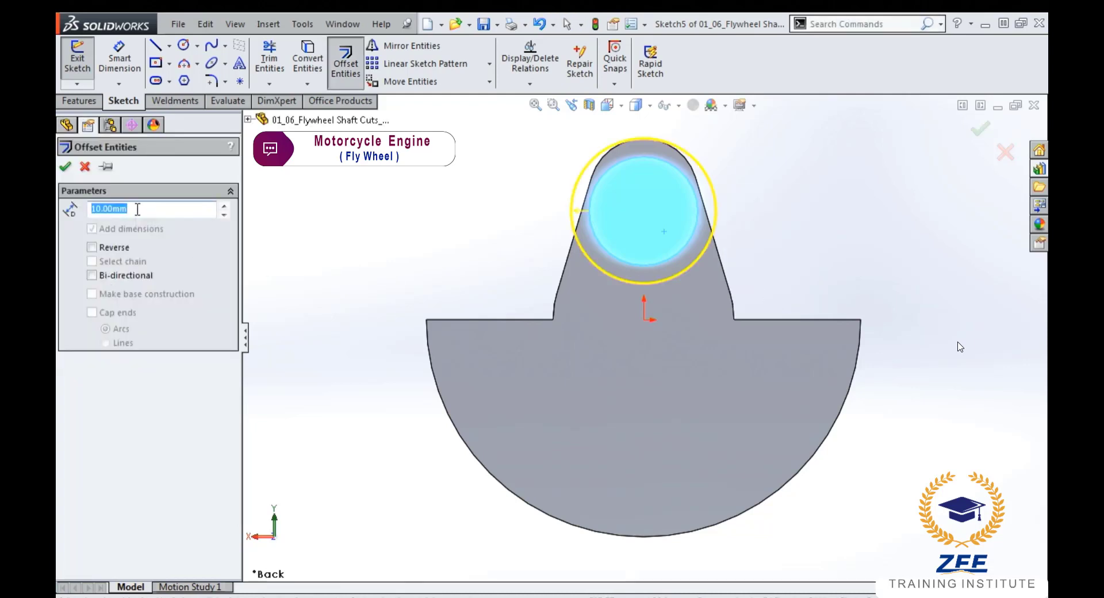
pyautogui.write('9')
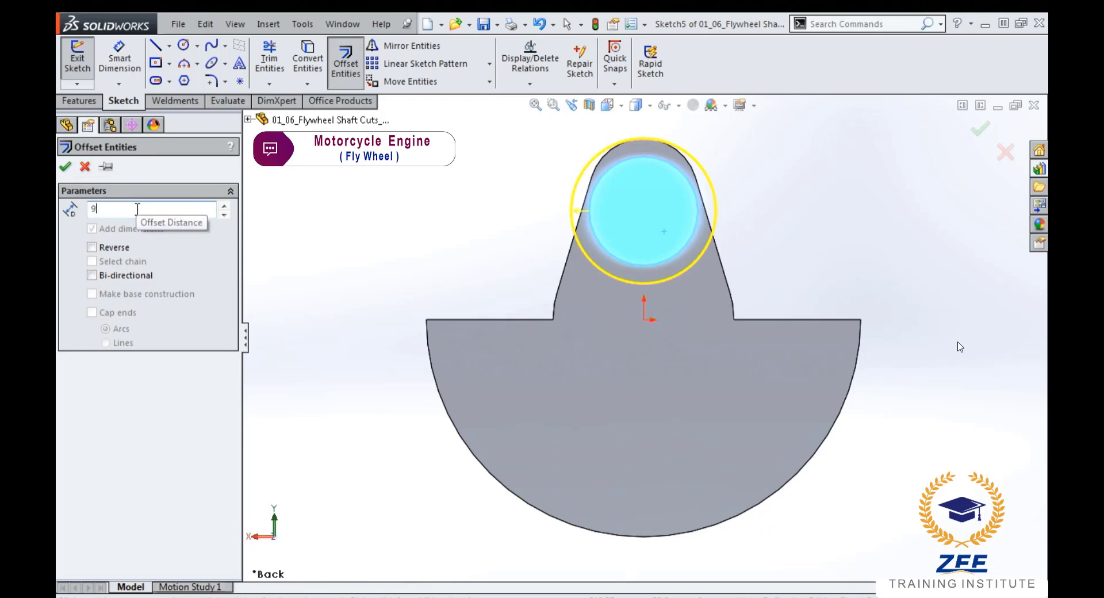
pyautogui.press('Return')
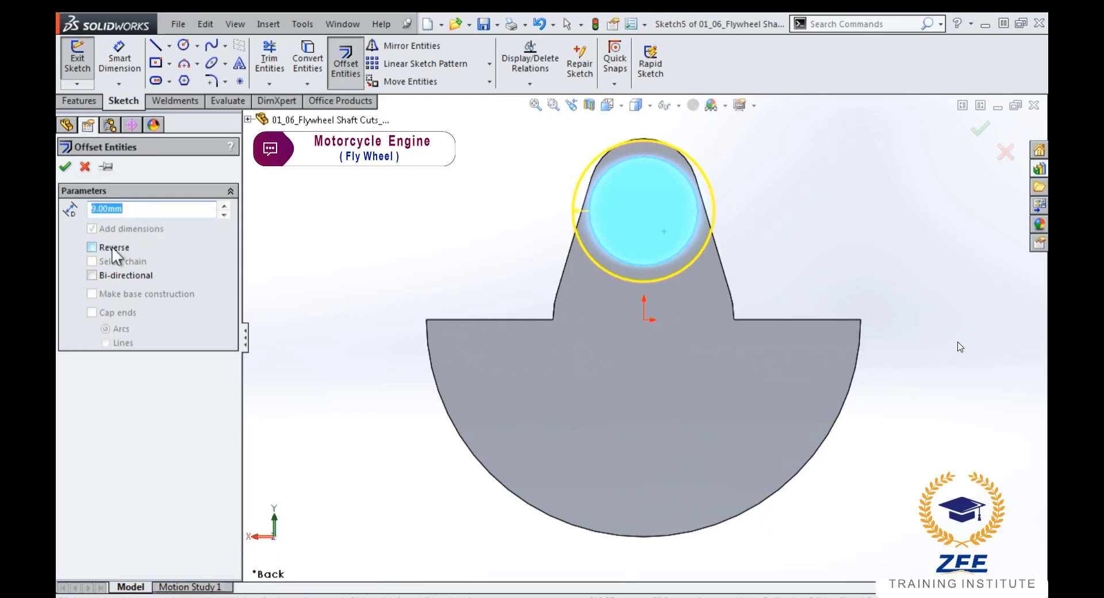
pyautogui.click(91, 247)
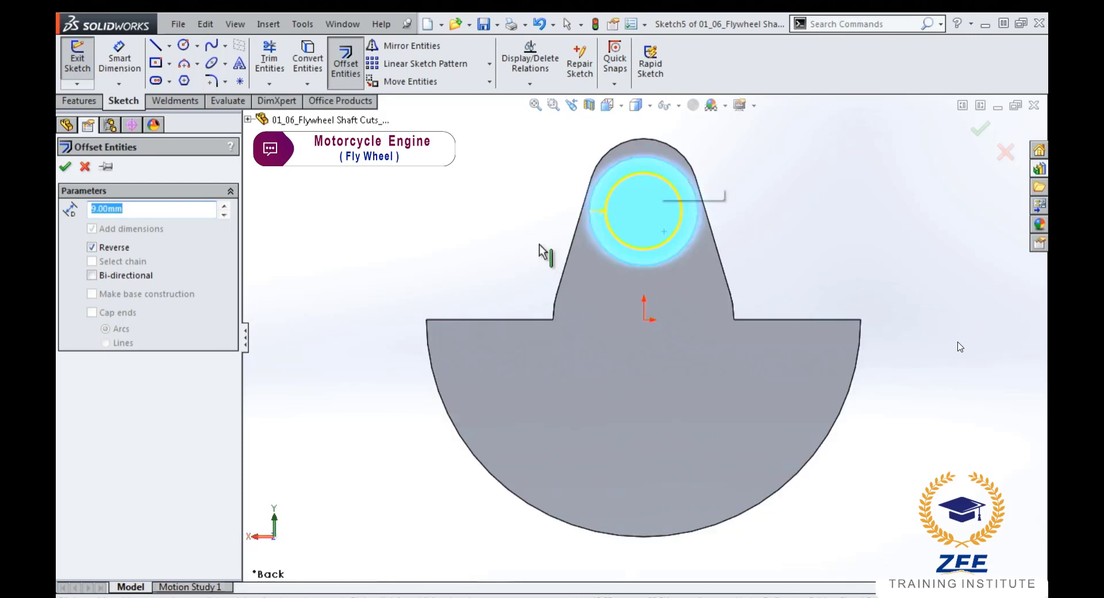
pyautogui.click(65, 166)
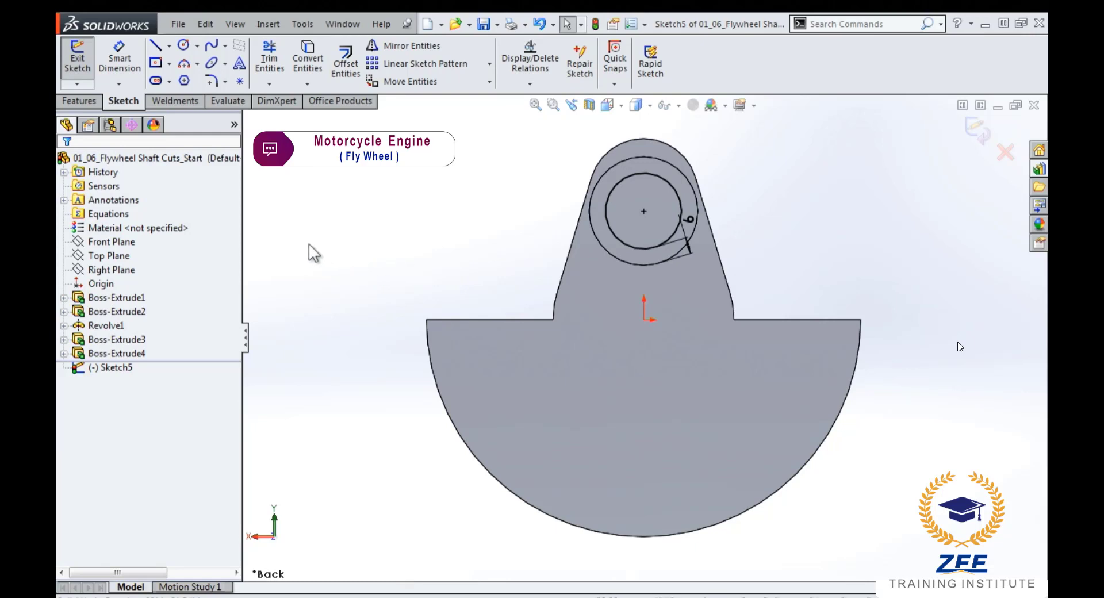
# - Orbit to an angled back view and save it as the named view 'Back Angled'
pyautogui.press('space')
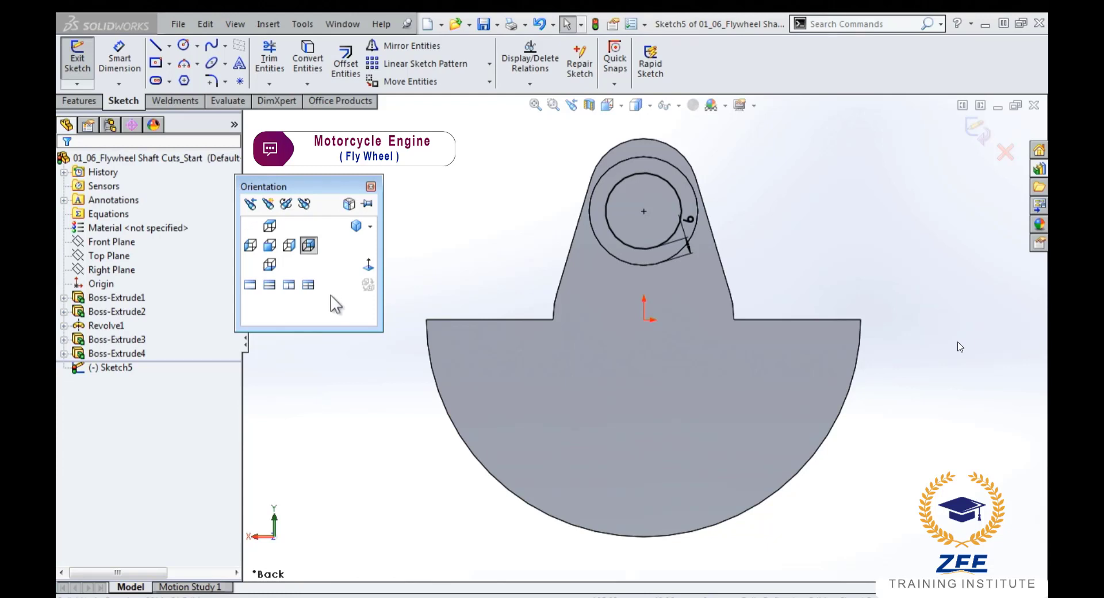
pyautogui.click(369, 206)
pyautogui.moveTo(524, 309)
pyautogui.mouseDown(button='middle')
pyautogui.moveTo(547, 295)
pyautogui.moveTo(578, 303)
pyautogui.moveTo(576, 320)
pyautogui.mouseUp(button='middle')
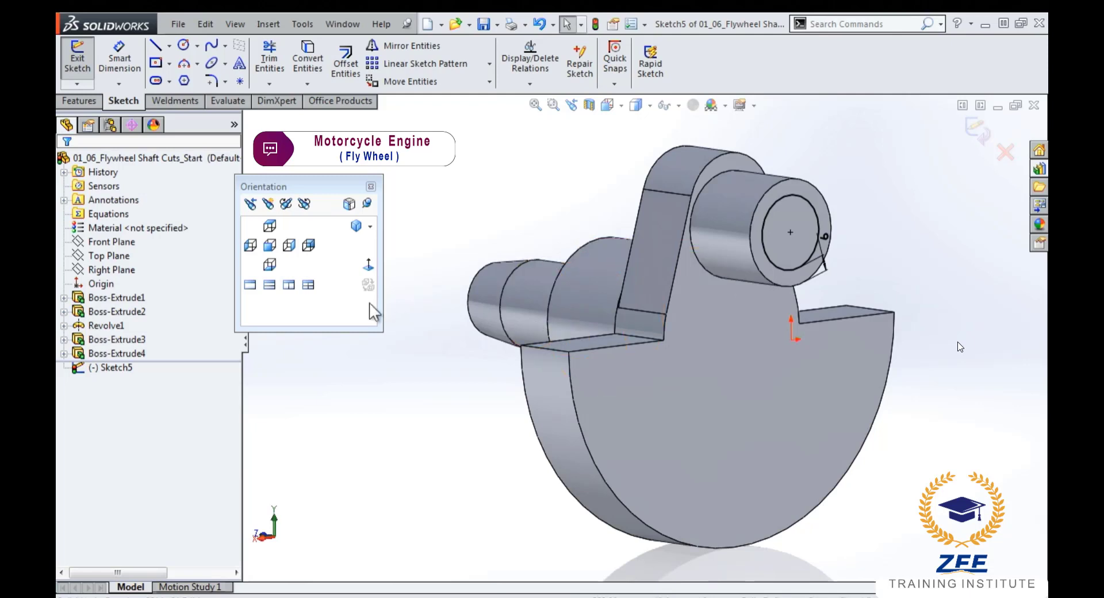
pyautogui.click(268, 206)
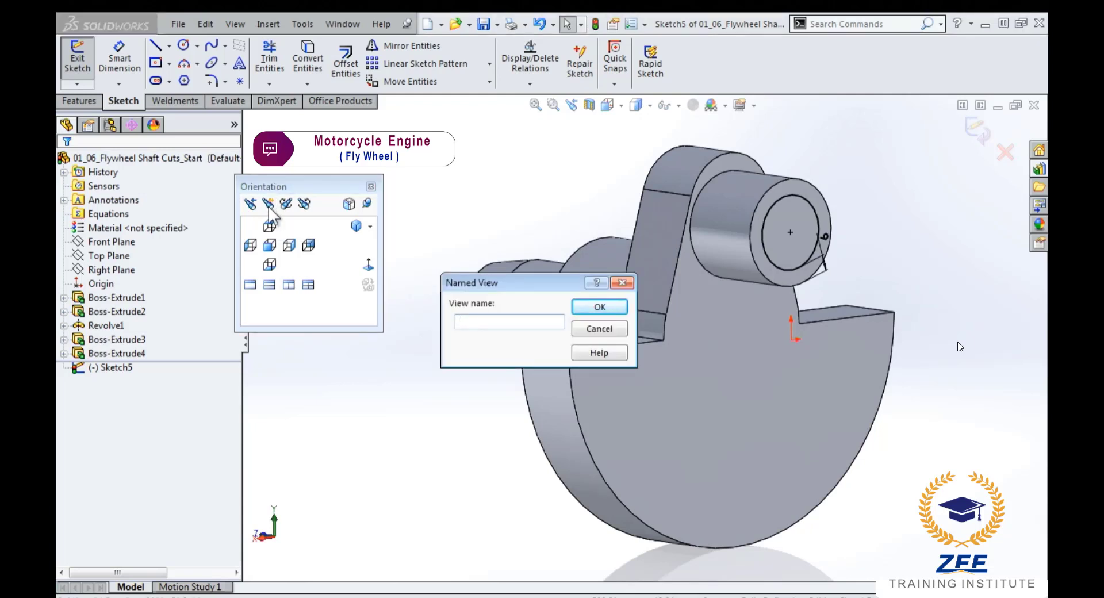
pyautogui.write('Ba')
pyautogui.write('ck Angle')
pyautogui.write('d')
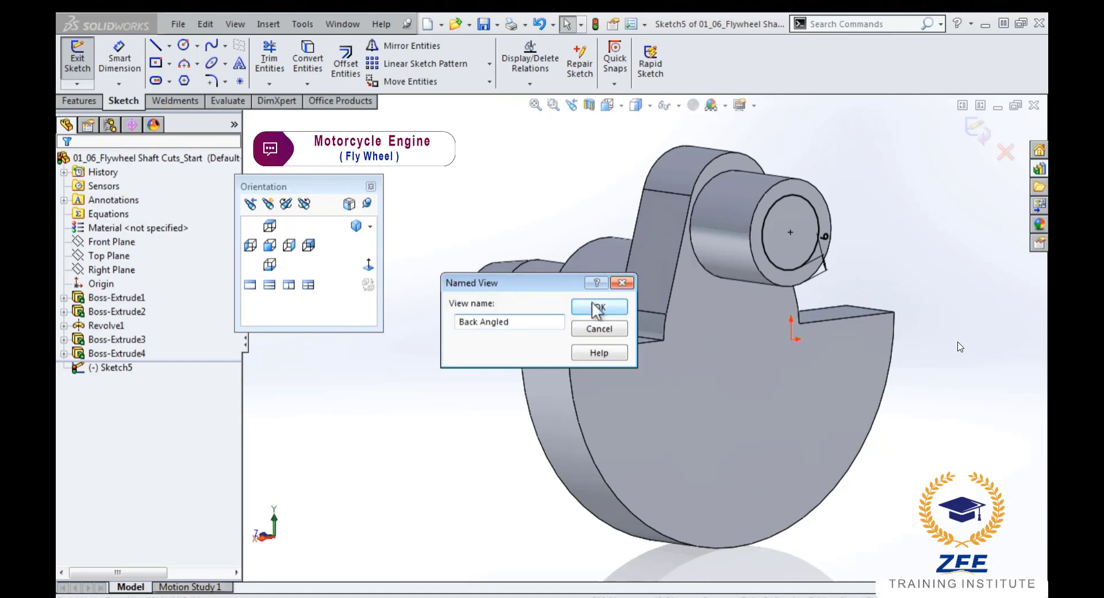
pyautogui.click(592, 305)
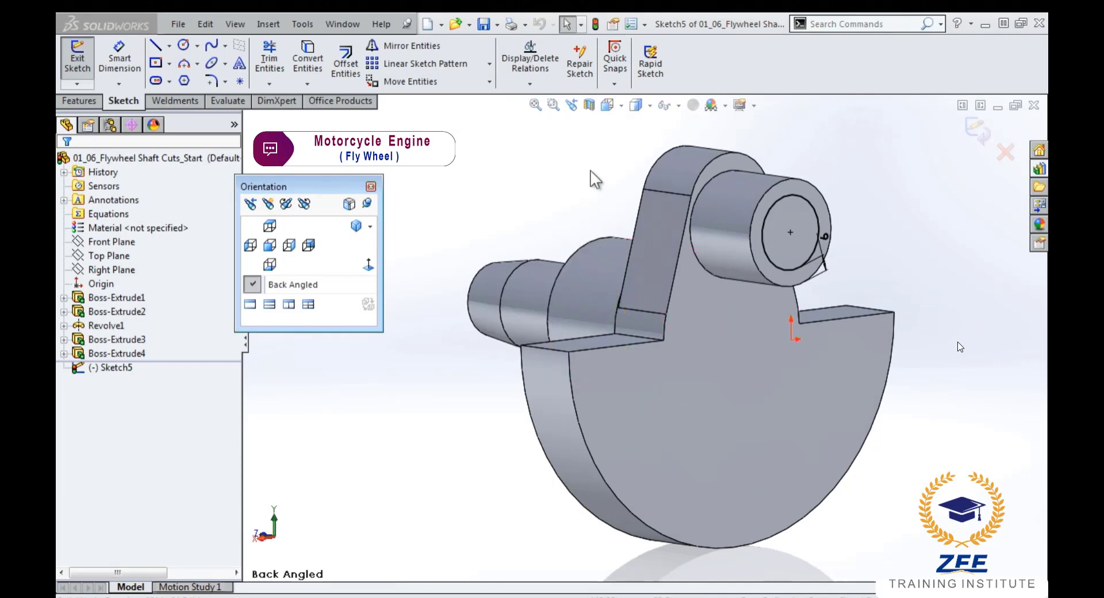
# - Save the shaft-side orbit as 'Front Angled', then return to the Back Angled view
pyautogui.moveTo(633, 386)
pyautogui.mouseDown(button='middle')
pyautogui.moveTo(772, 366)
pyautogui.moveTo(783, 414)
pyautogui.moveTo(796, 396)
pyautogui.moveTo(783, 398)
pyautogui.mouseUp(button='middle')
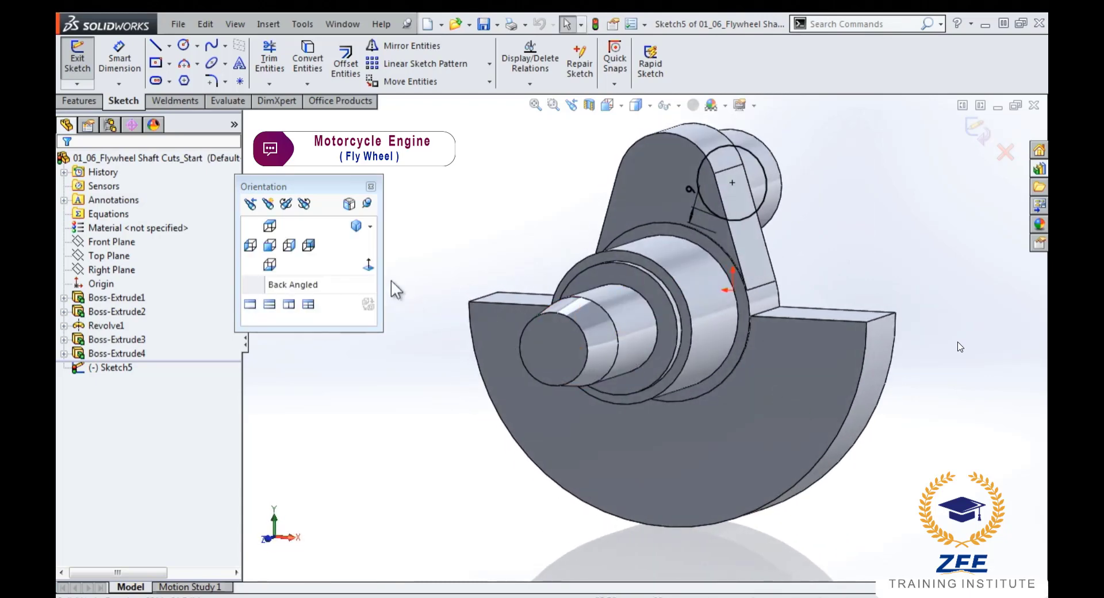
pyautogui.click(269, 206)
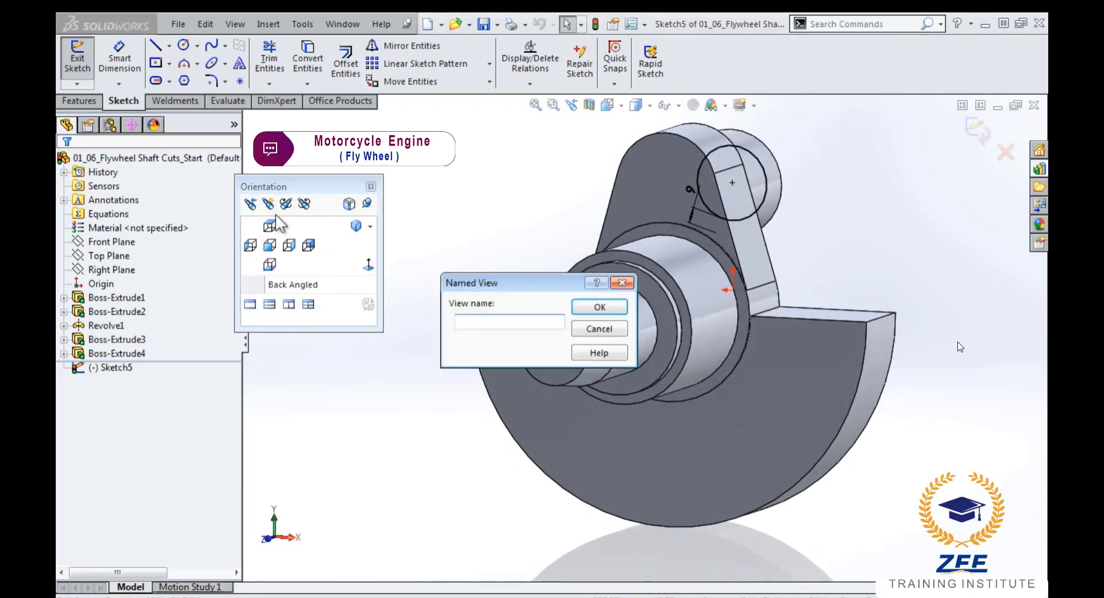
pyautogui.write('Front ')
pyautogui.write('Ange')
pyautogui.write('le')
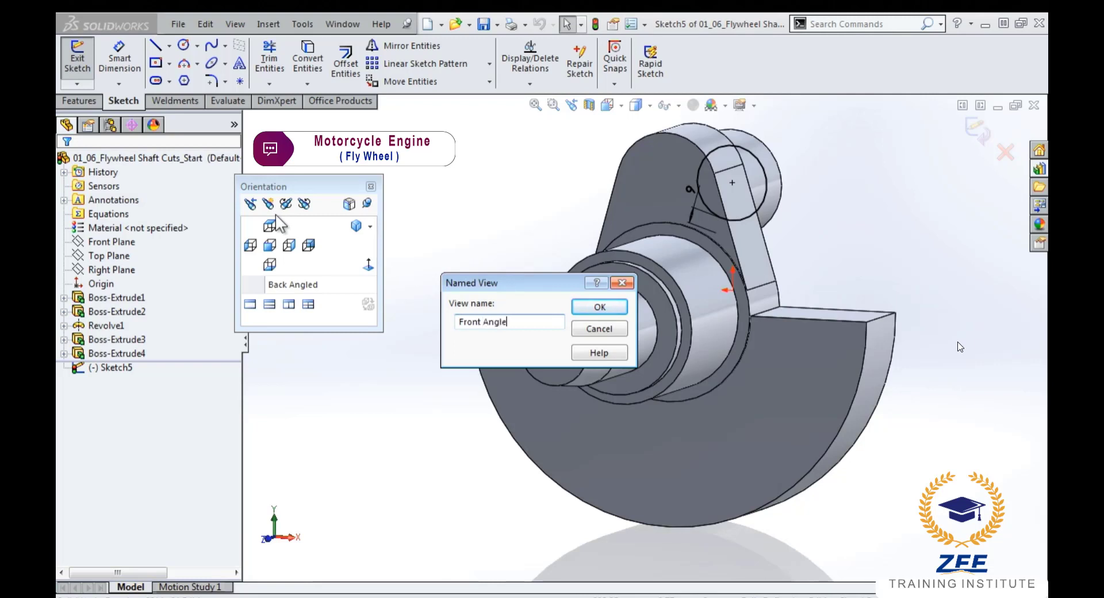
pyautogui.write('d')
pyautogui.click(602, 307)
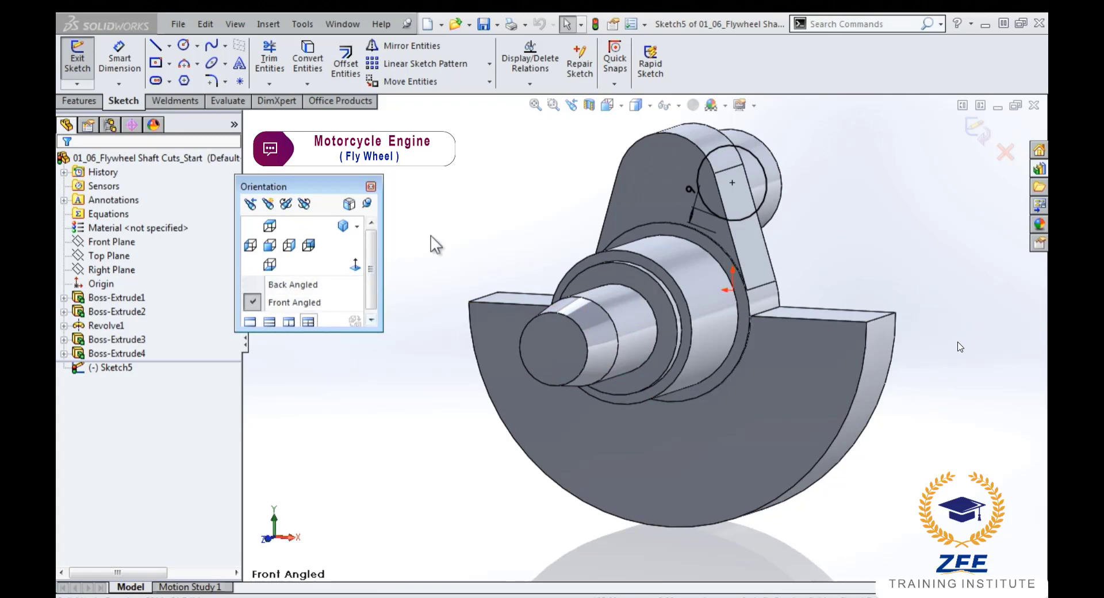
pyautogui.click(367, 204)
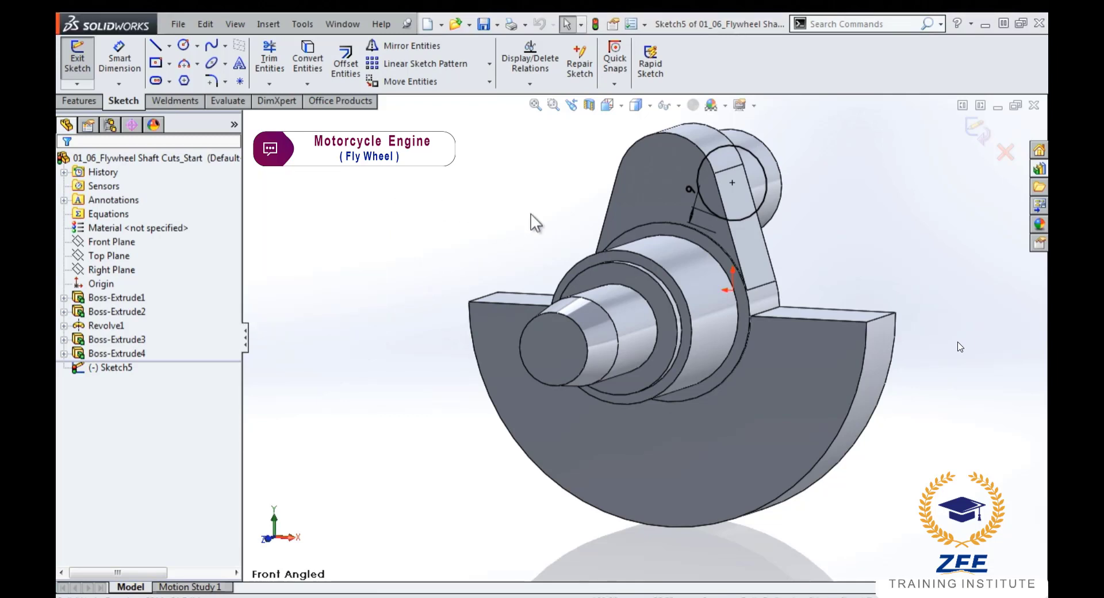
pyautogui.press('space')
pyautogui.doubleClick(519, 199)
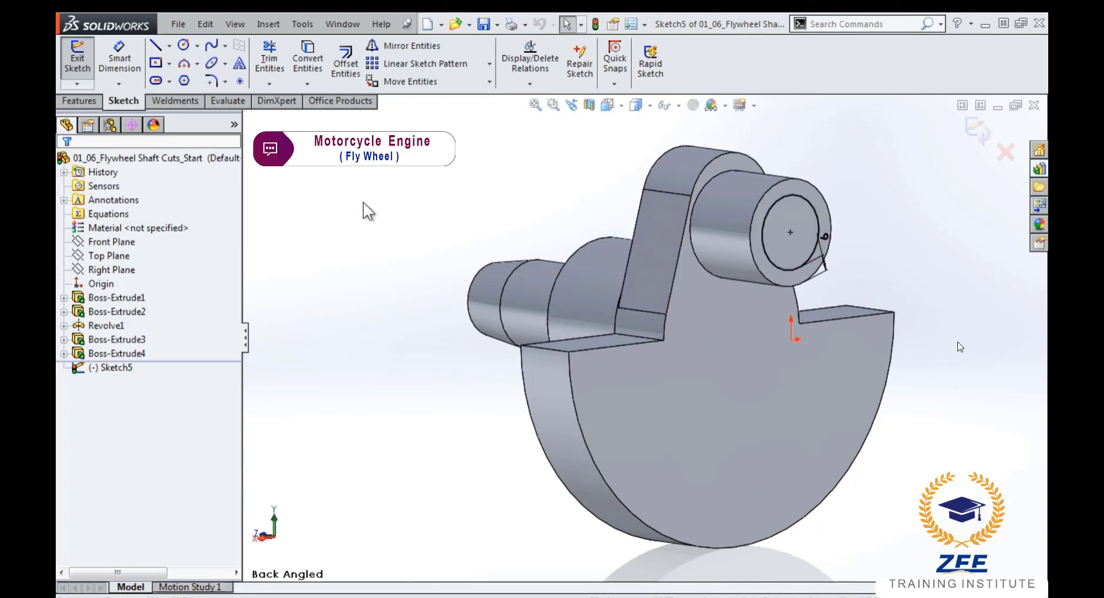
pyautogui.click(194, 158)
# - Extruded Cut Sketch5's circle 25 mm blind into the crank pin
pyautogui.click(82, 99)
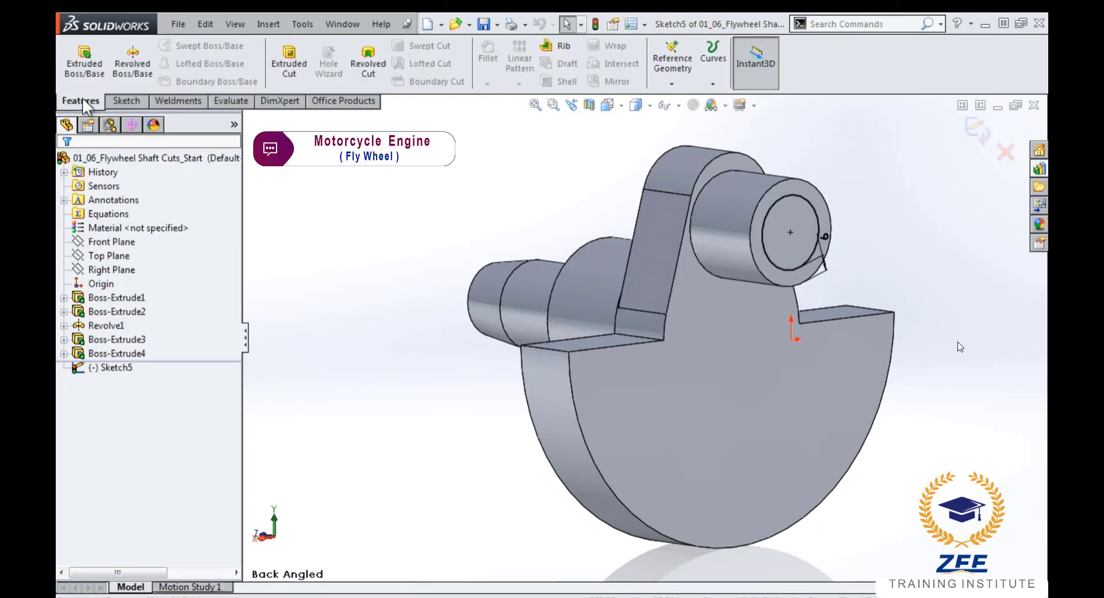
pyautogui.click(289, 60)
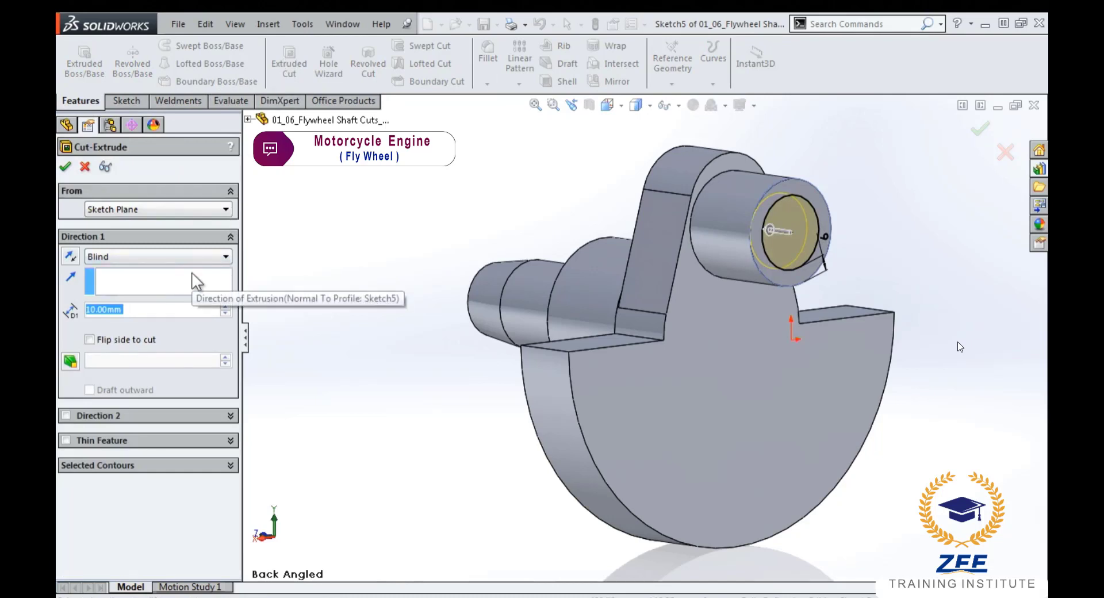
pyautogui.write('25')
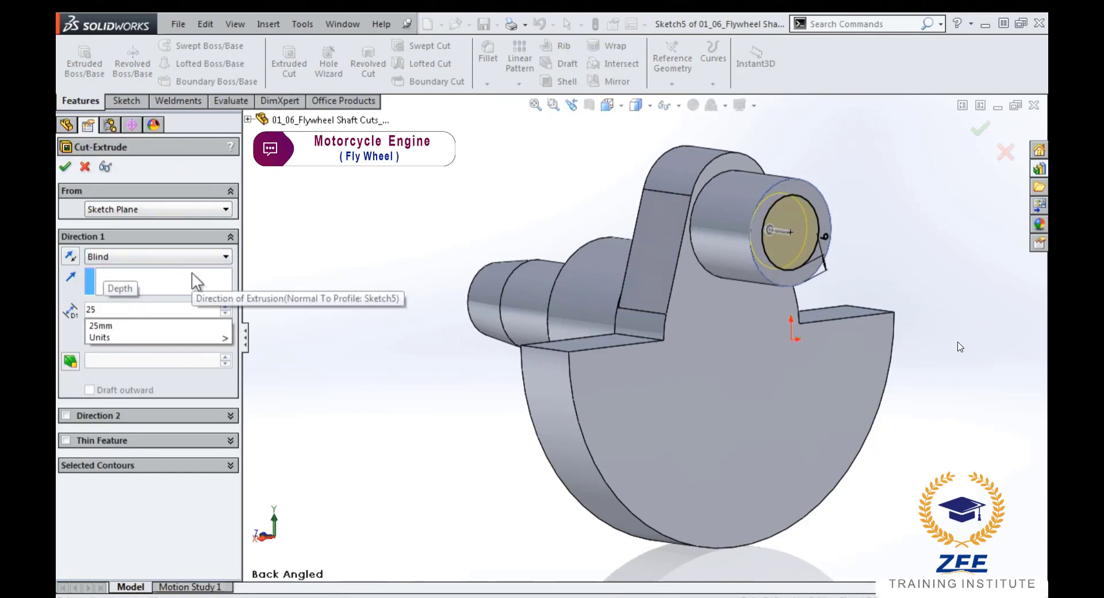
pyautogui.press('Return')
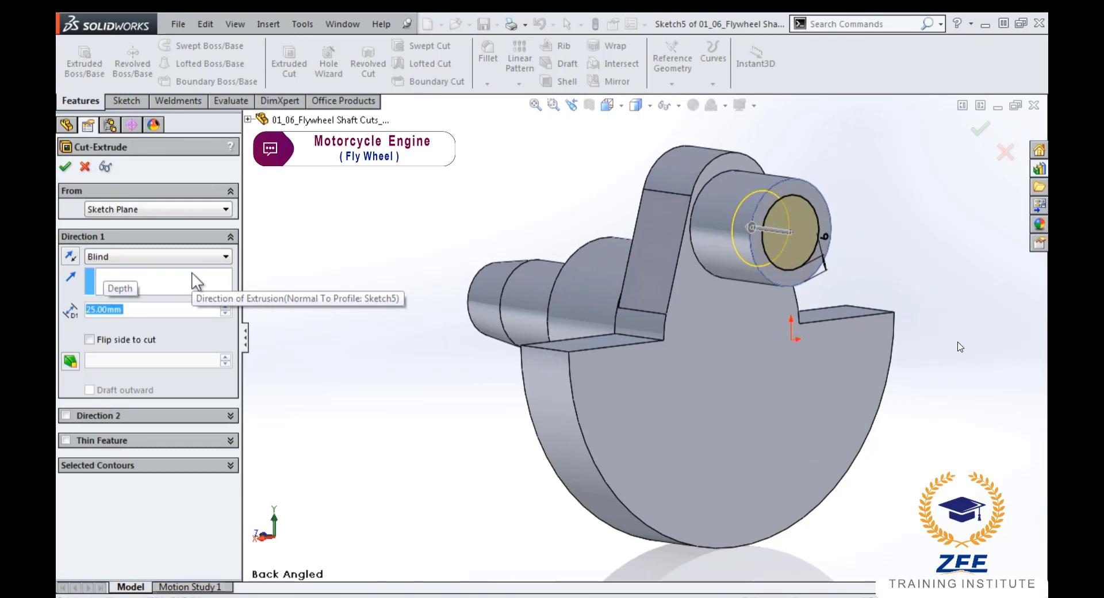
pyautogui.press('Return')
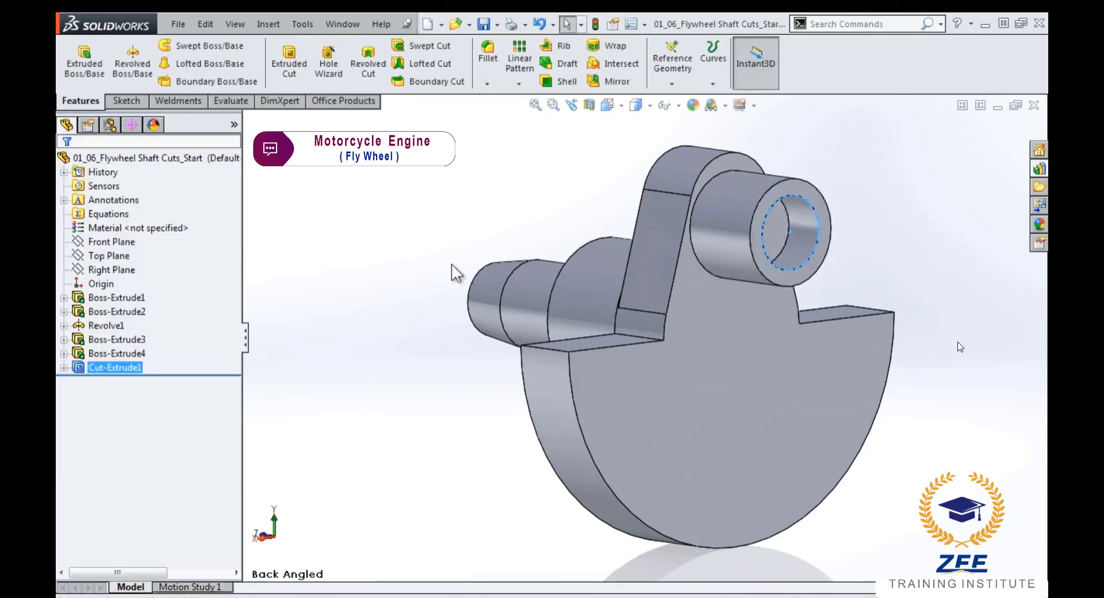
pyautogui.press('space')
# - On the hole floor, sketch a circle offset 10 mm inward (Reverse) from the hole edge
pyautogui.click(440, 251)
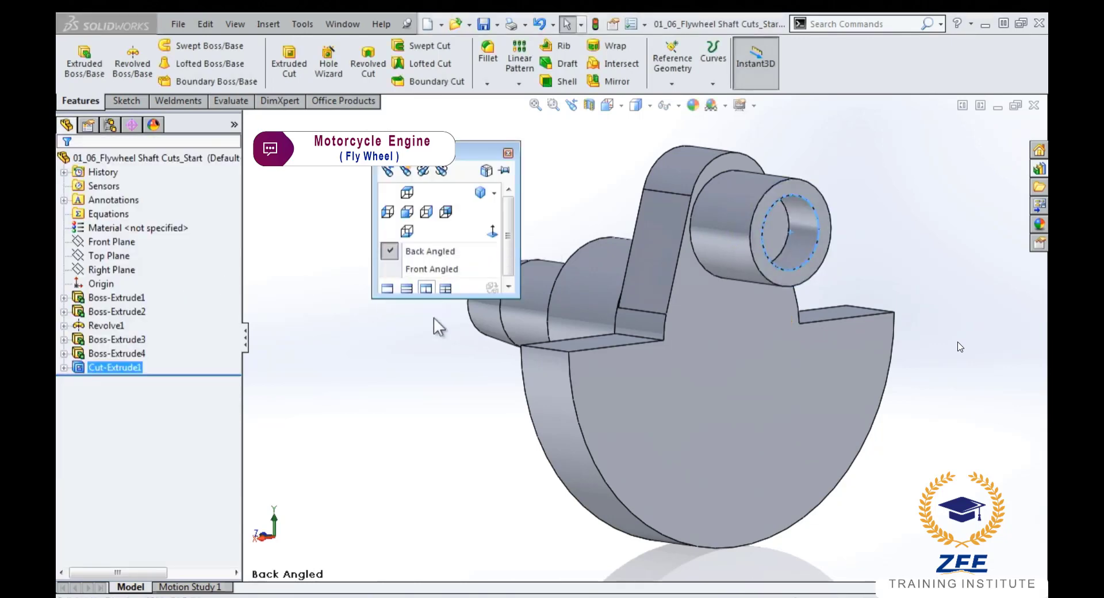
pyautogui.moveTo(433, 327); pyautogui.dragTo(384, 380, button='right')
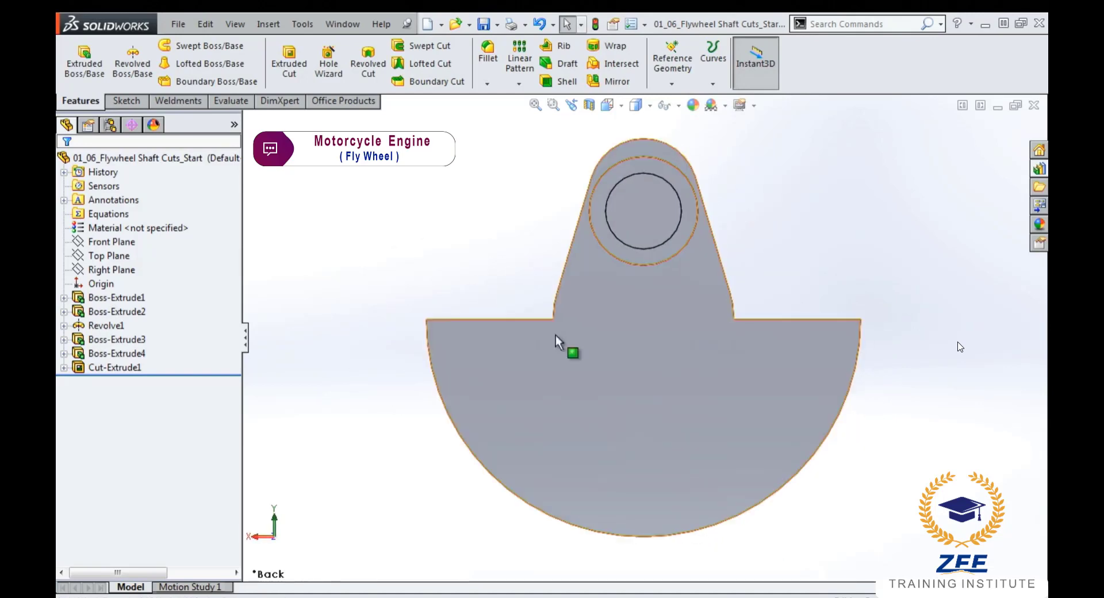
pyautogui.click(636, 216)
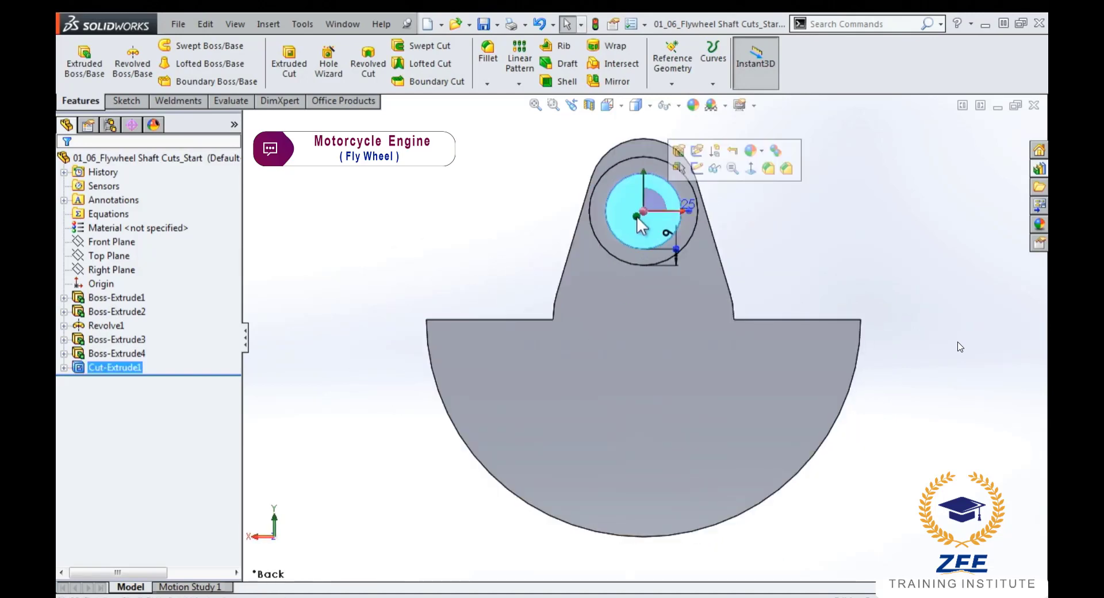
pyautogui.click(696, 168)
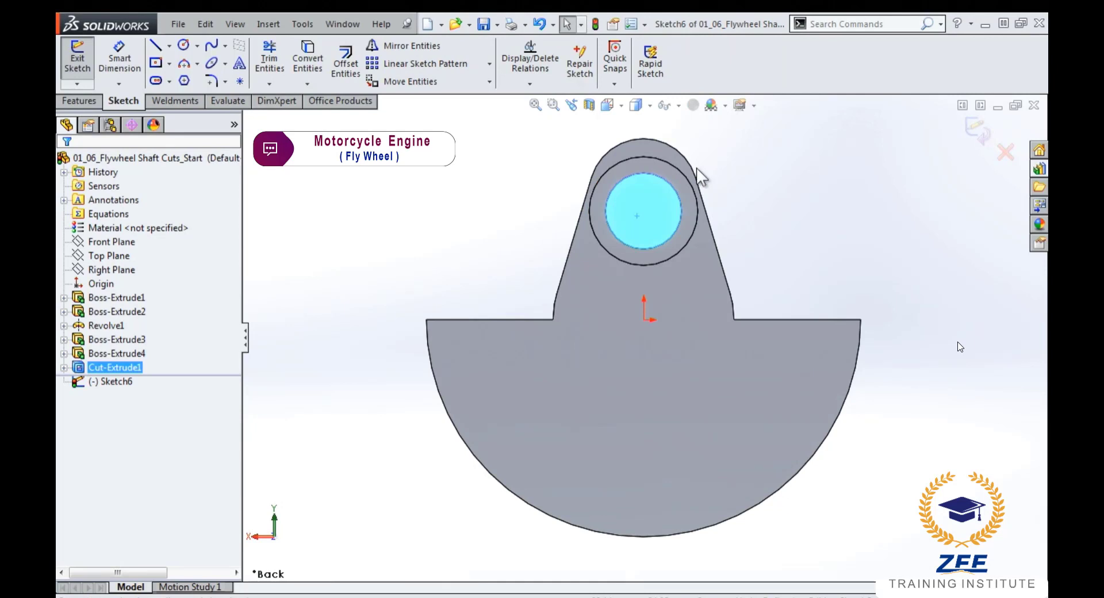
pyautogui.press('s')
pyautogui.click(736, 270)
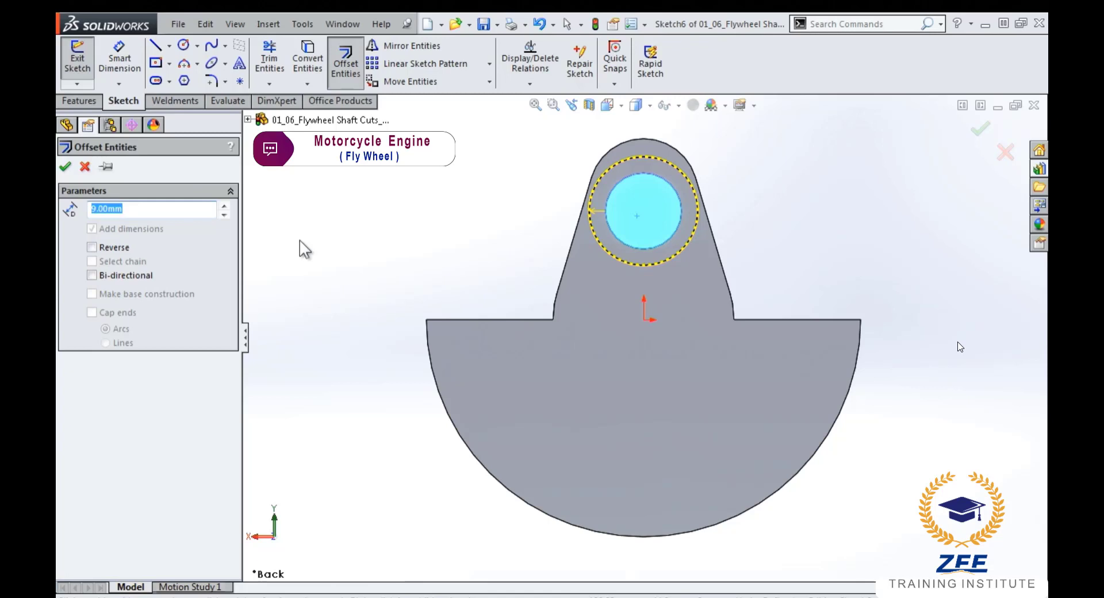
pyautogui.write('10')
pyautogui.press('Return')
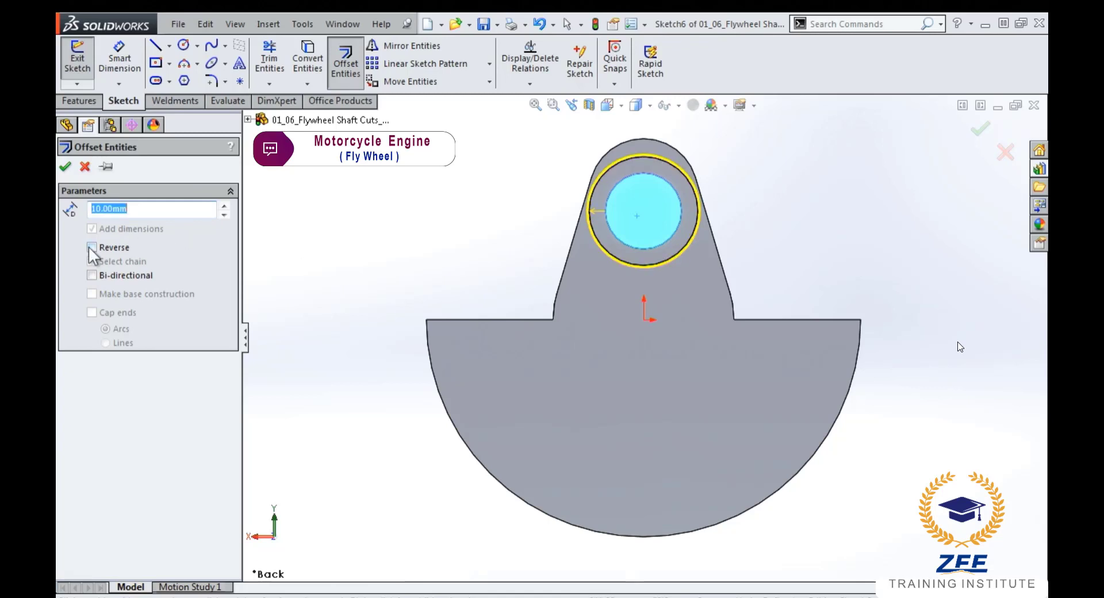
pyautogui.click(91, 247)
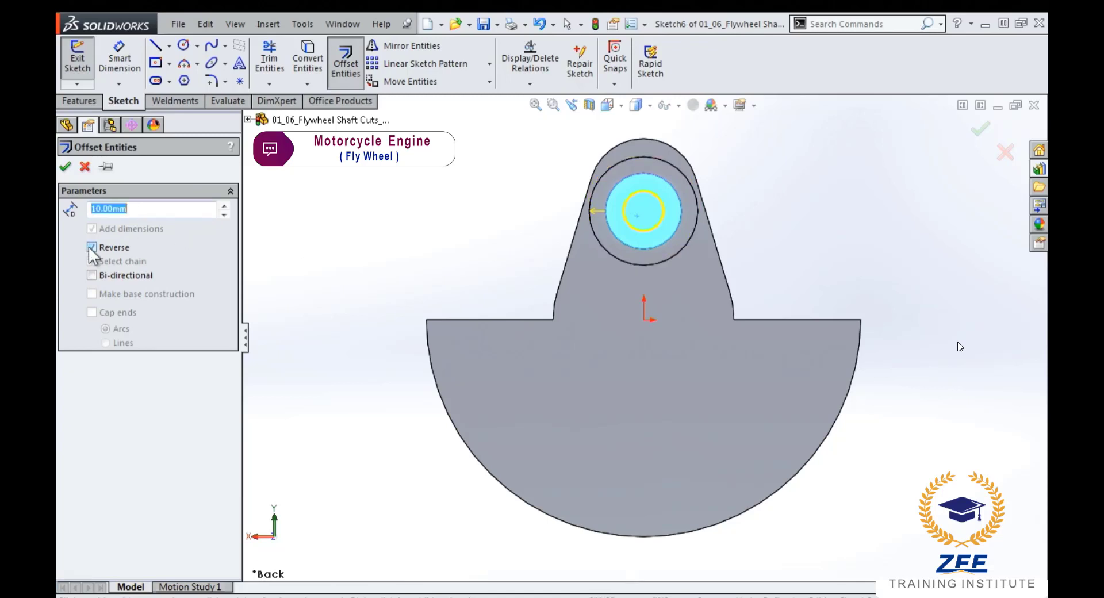
pyautogui.click(66, 166)
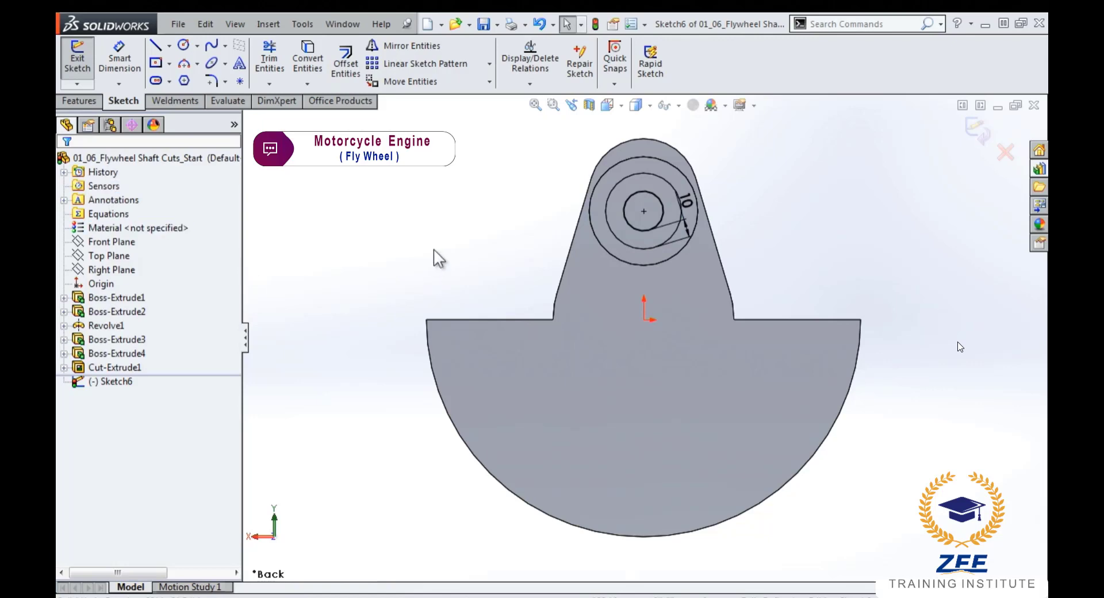
pyautogui.press('space')
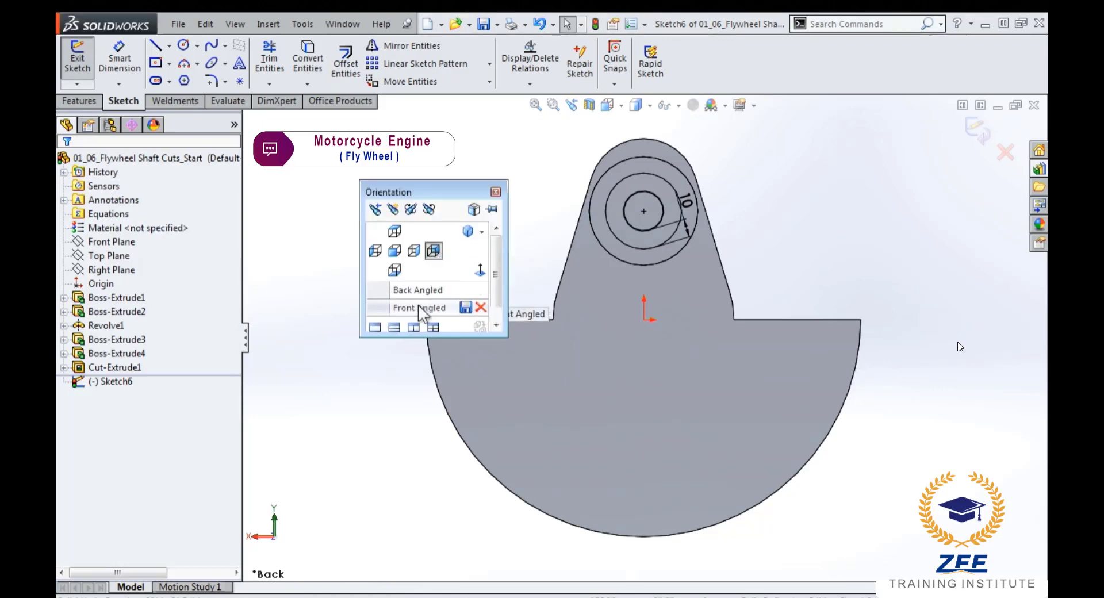
# - In the Front Angled view, set an Extruded Cut from Sketch6 Up To Surface at the shaft's cylindrical face
pyautogui.click(419, 307)
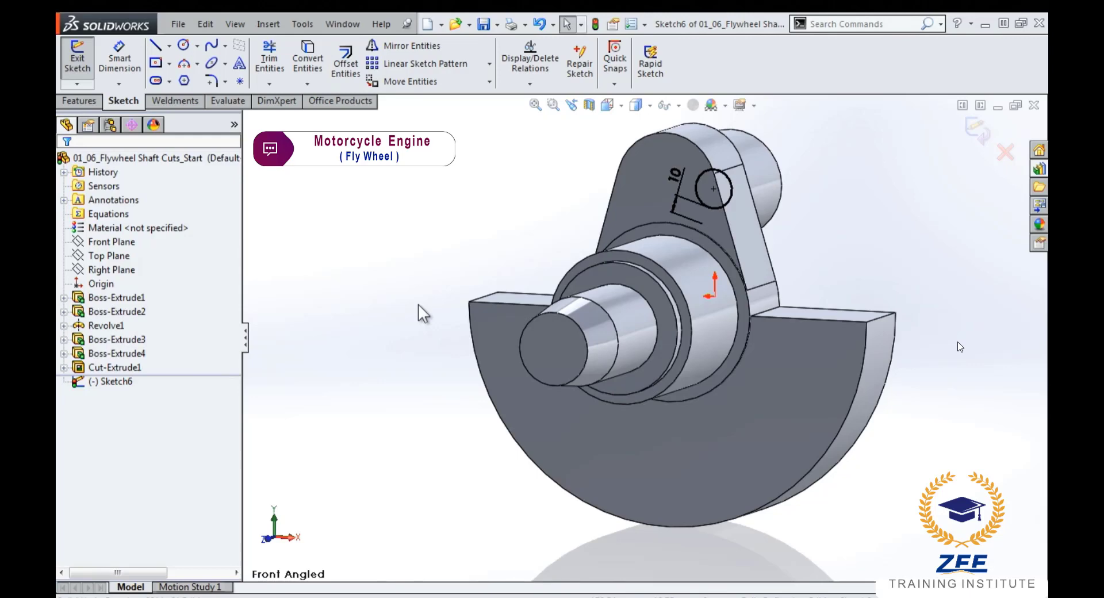
pyautogui.click(81, 101)
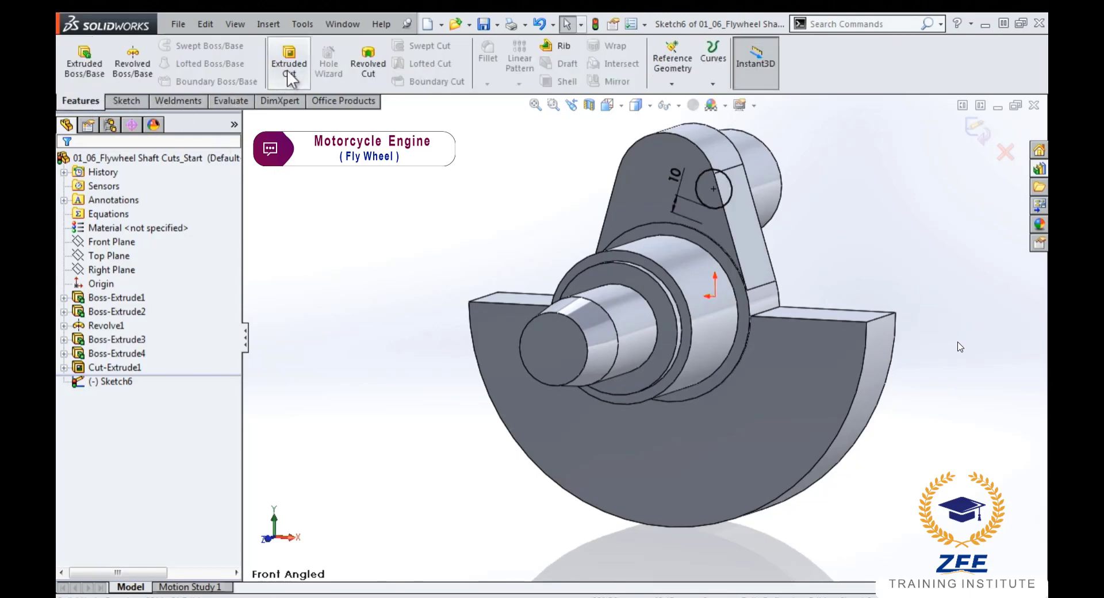
pyautogui.click(287, 69)
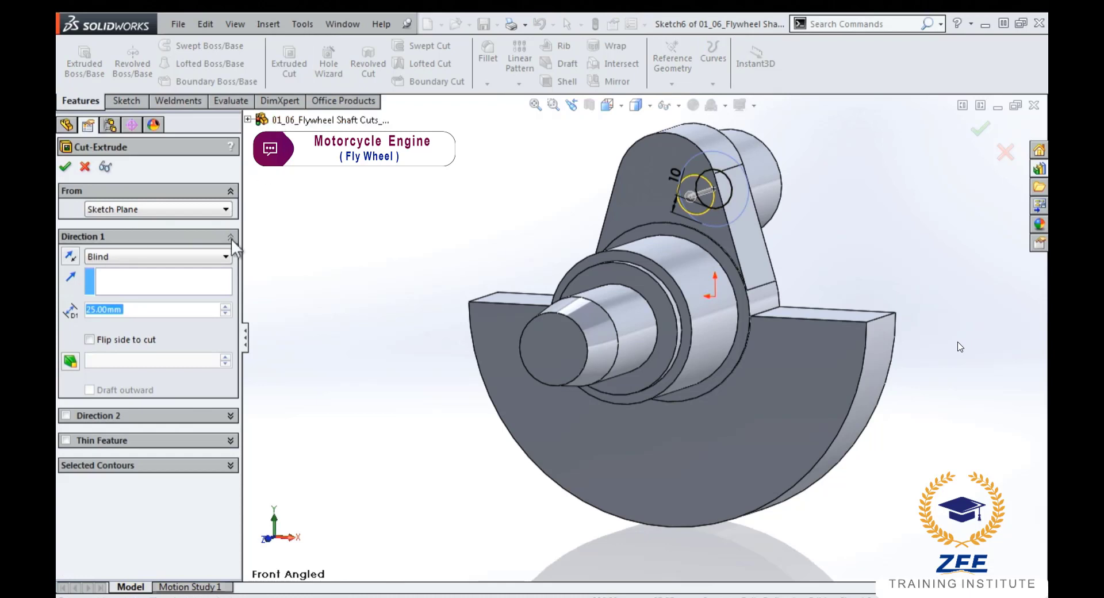
pyautogui.click(226, 256)
pyautogui.click(165, 317)
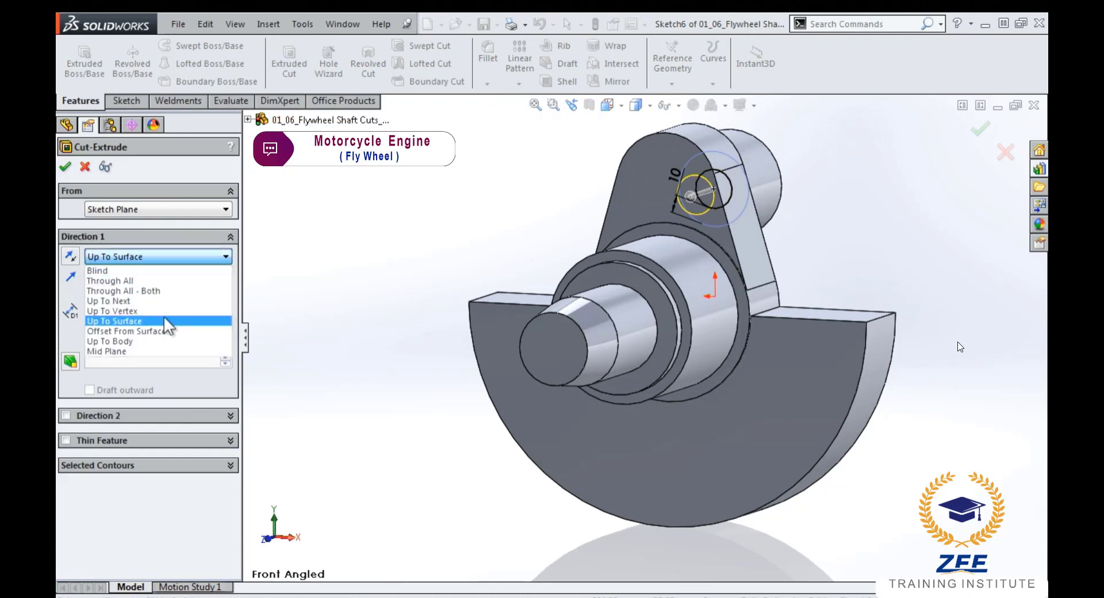
pyautogui.click(706, 244)
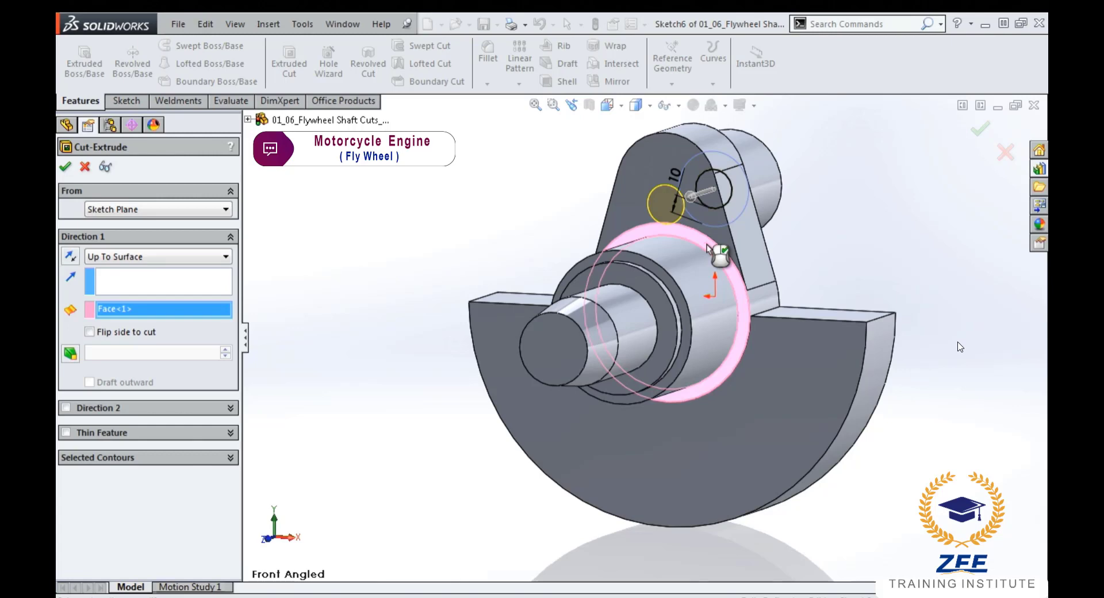
# - Finish the cut up to Face<1> through the upper lug and turn to the Back view
pyautogui.rightClick(707, 245)
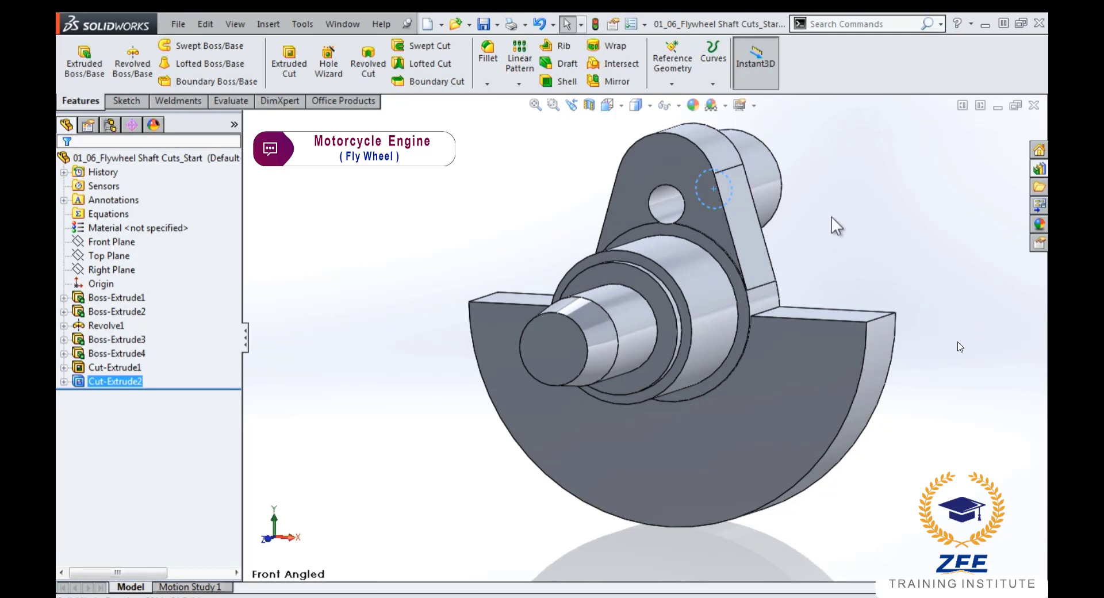
pyautogui.moveTo(826, 219); pyautogui.dragTo(776, 270, button='right')
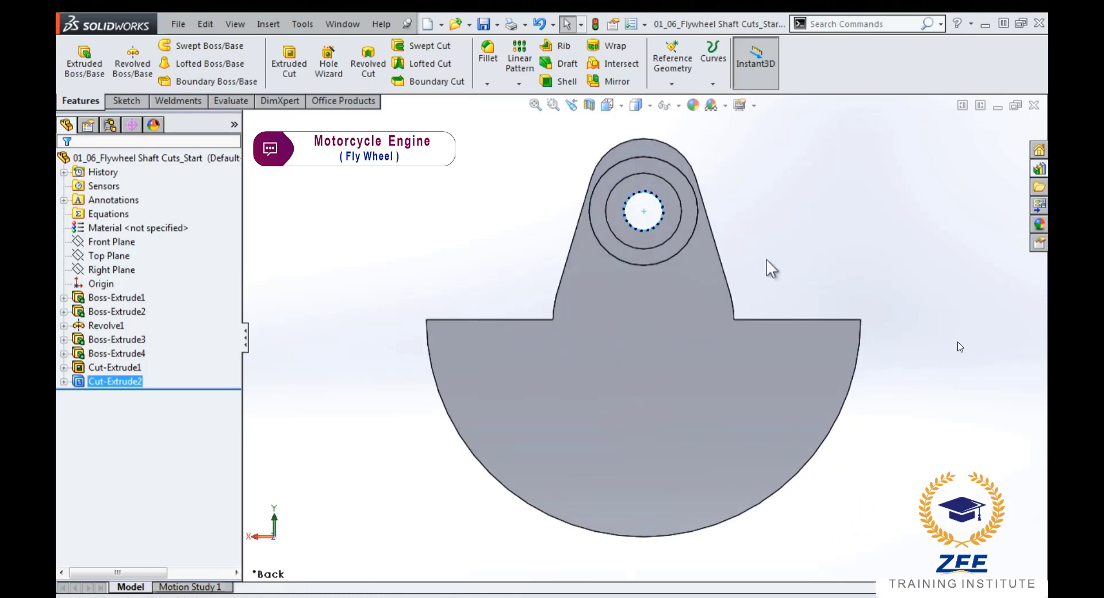
# - On the back face, sketch a circle offset 5 mm from the lug hole edge
pyautogui.click(688, 308)
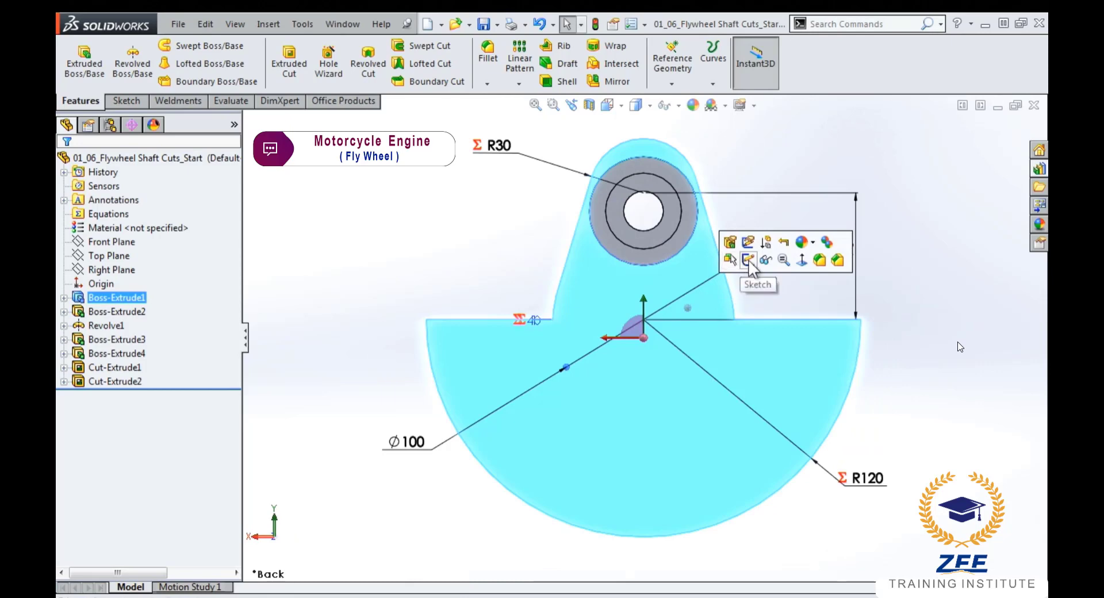
pyautogui.click(730, 260)
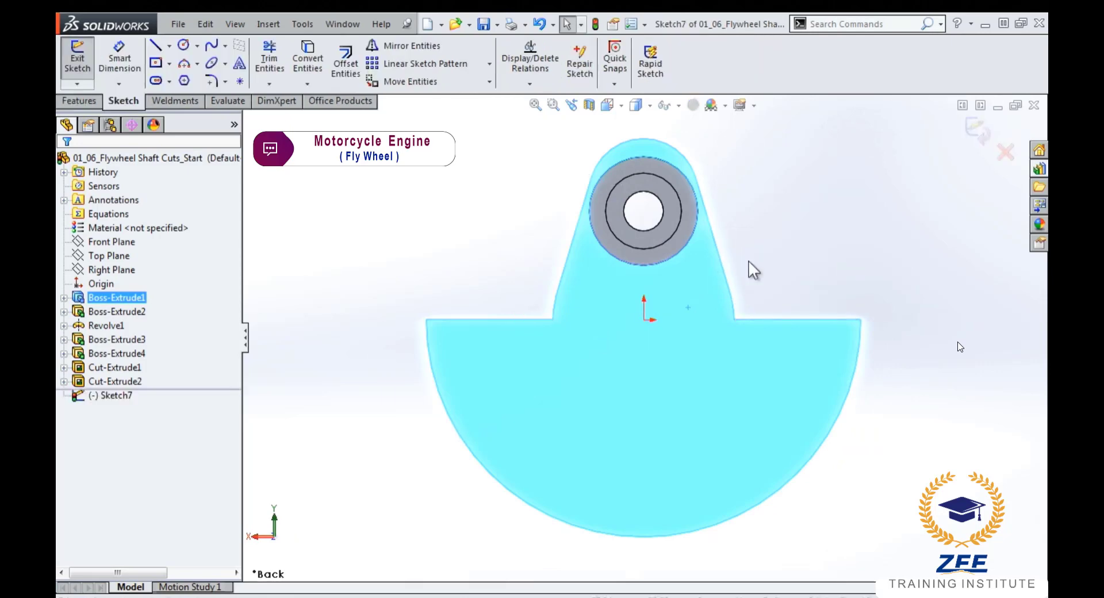
pyautogui.click(665, 218)
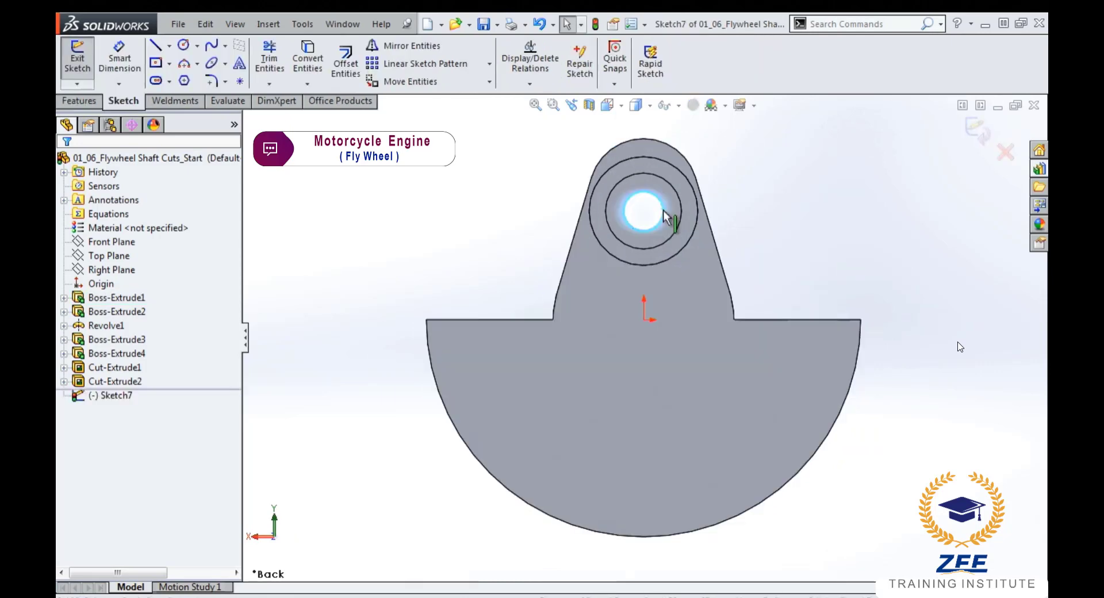
pyautogui.press('s')
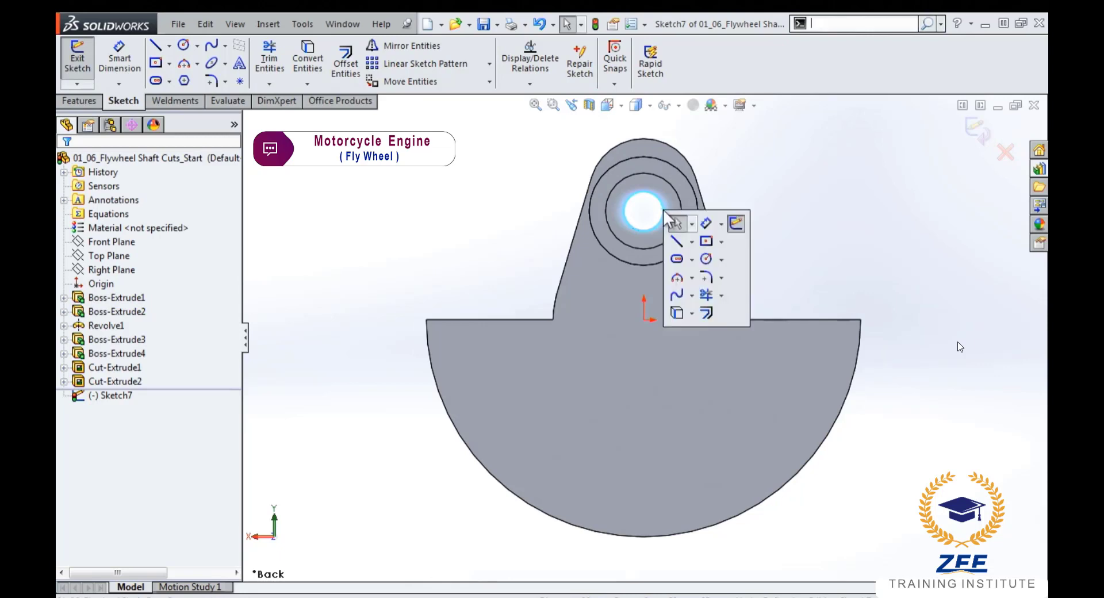
pyautogui.click(709, 311)
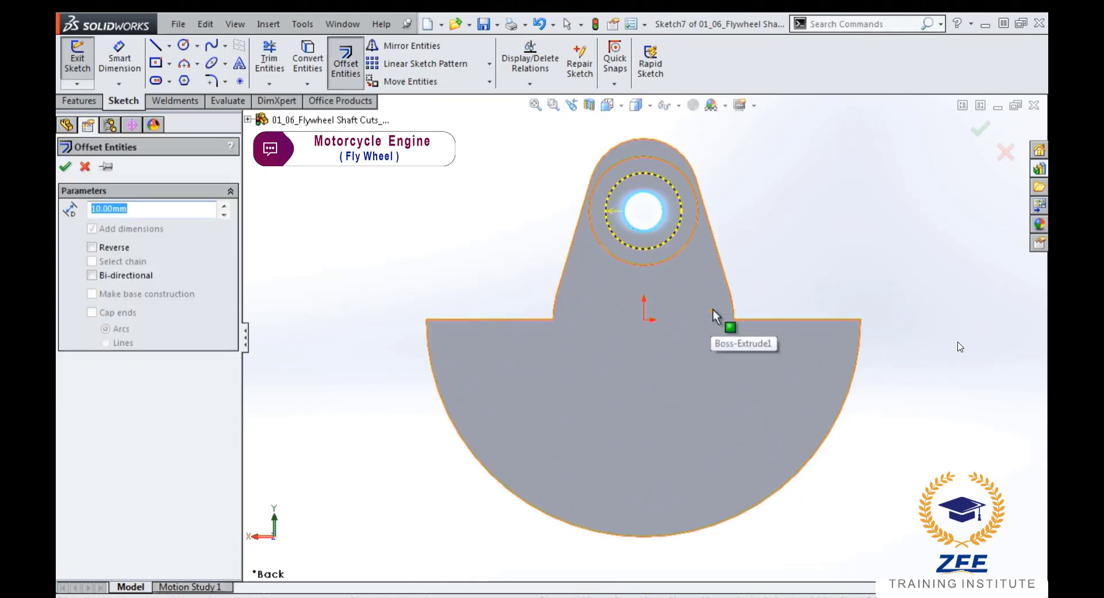
pyautogui.write('5')
pyautogui.press('Return')
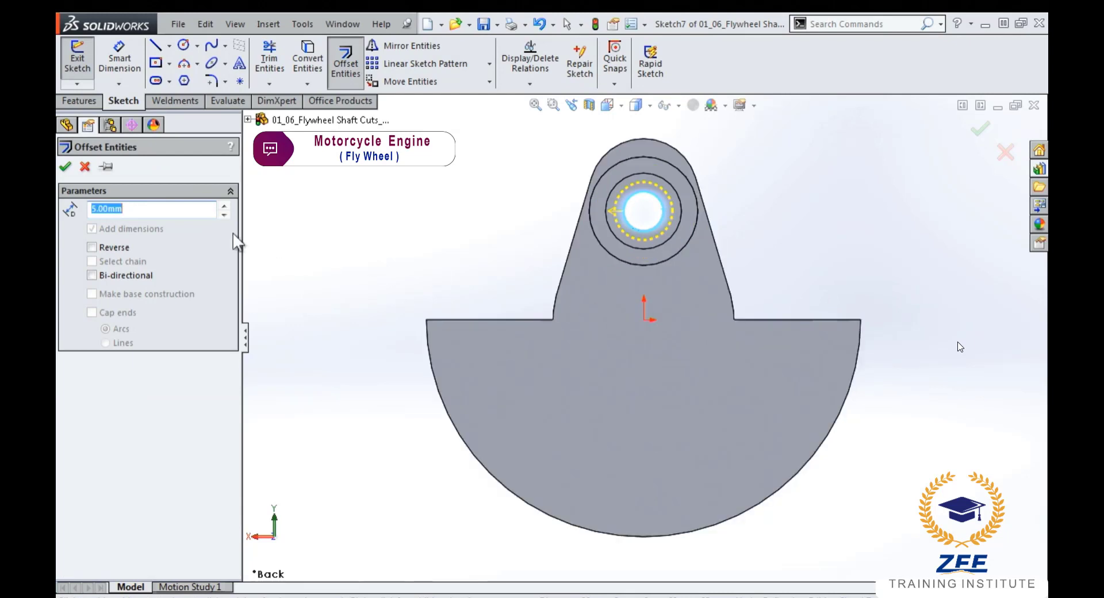
pyautogui.click(64, 169)
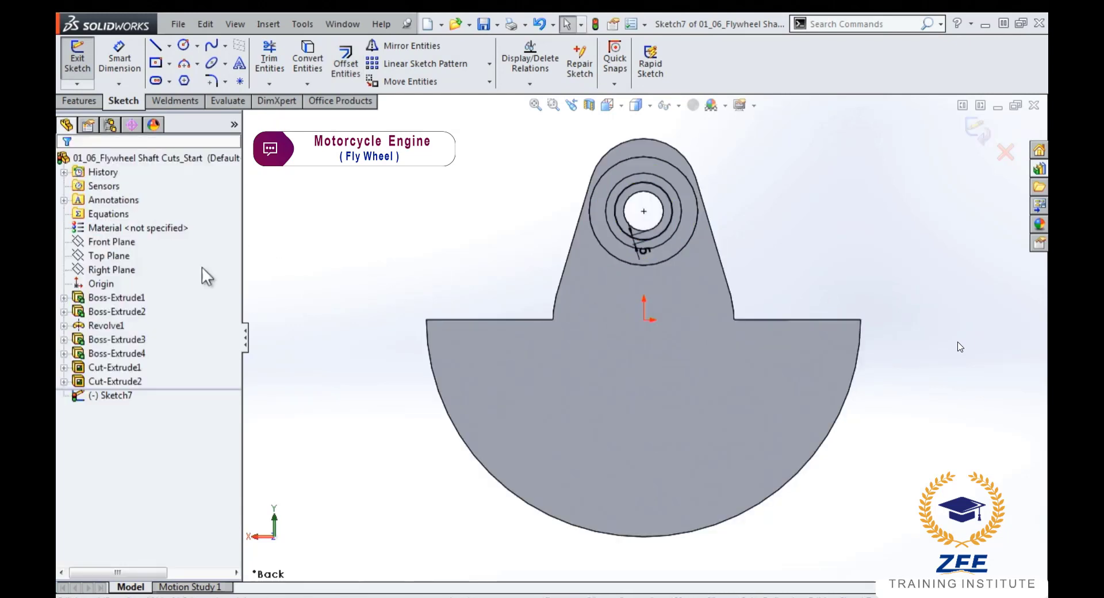
# - In Front Angled view, cut the offset circle Up To Surface at the hub face
pyautogui.press('space')
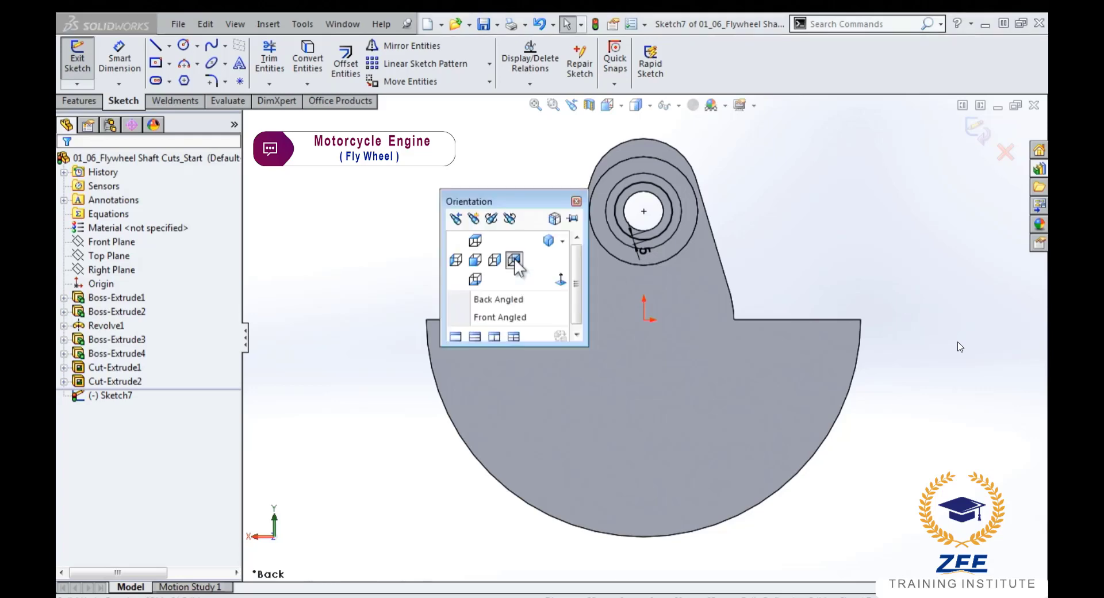
pyautogui.click(505, 315)
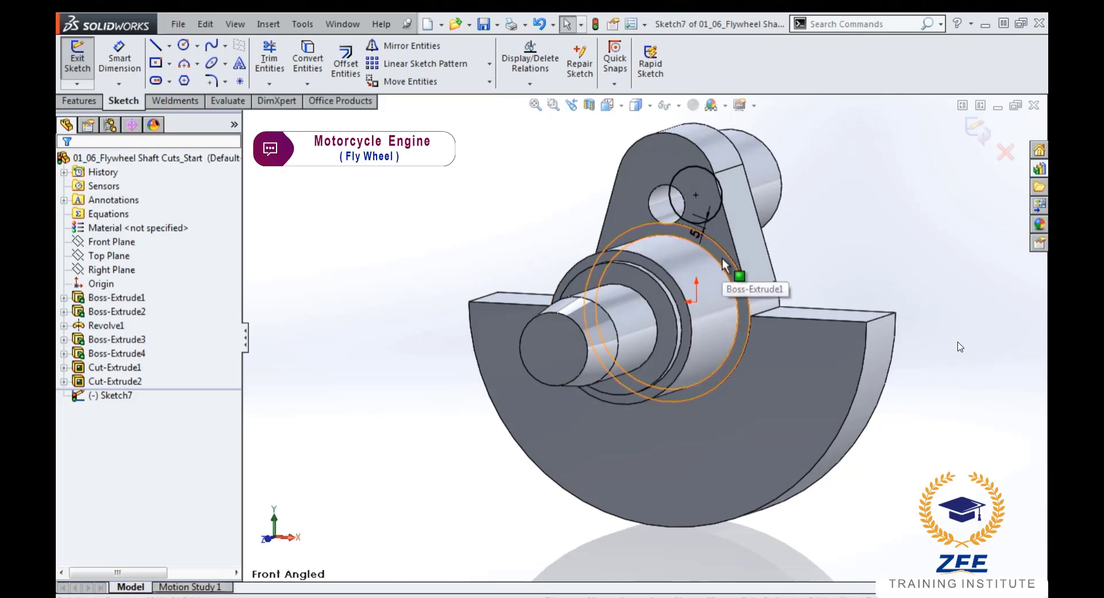
pyautogui.click(94, 101)
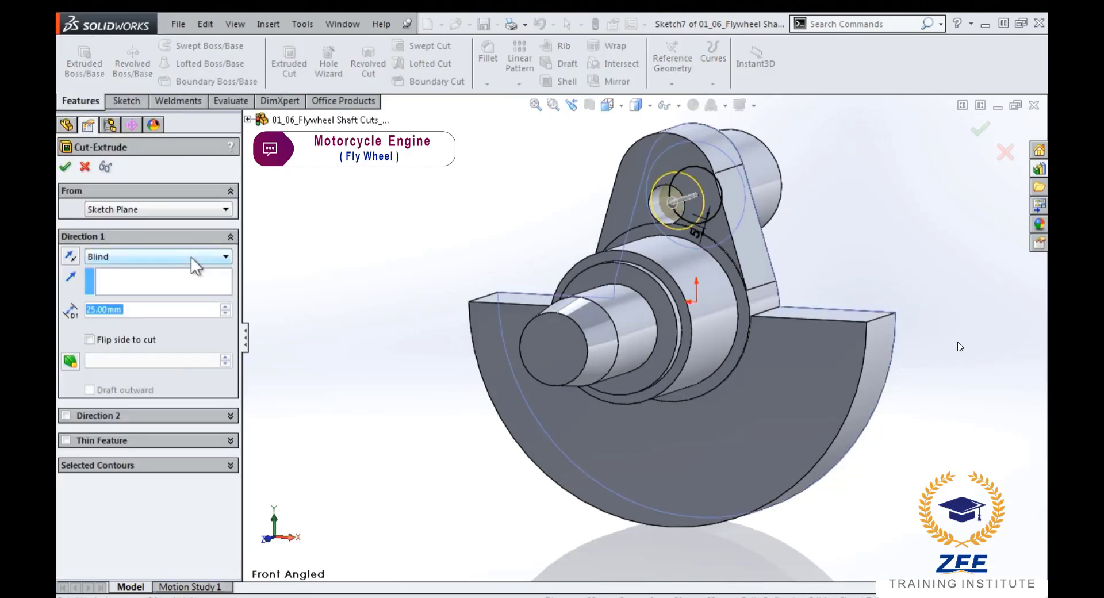
pyautogui.click(191, 257)
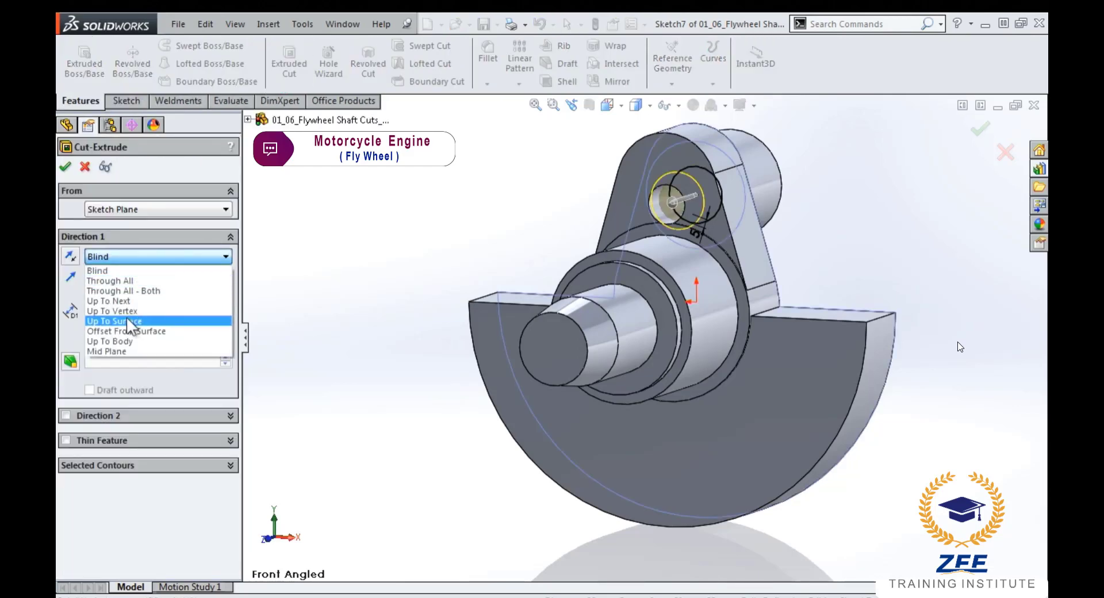
pyautogui.click(126, 319)
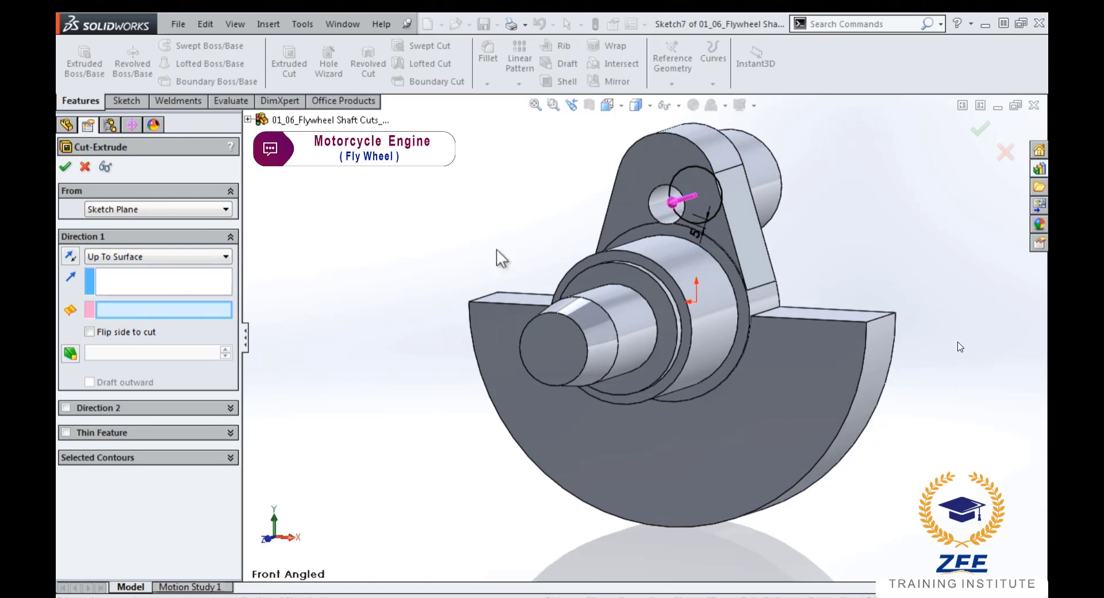
pyautogui.click(710, 250)
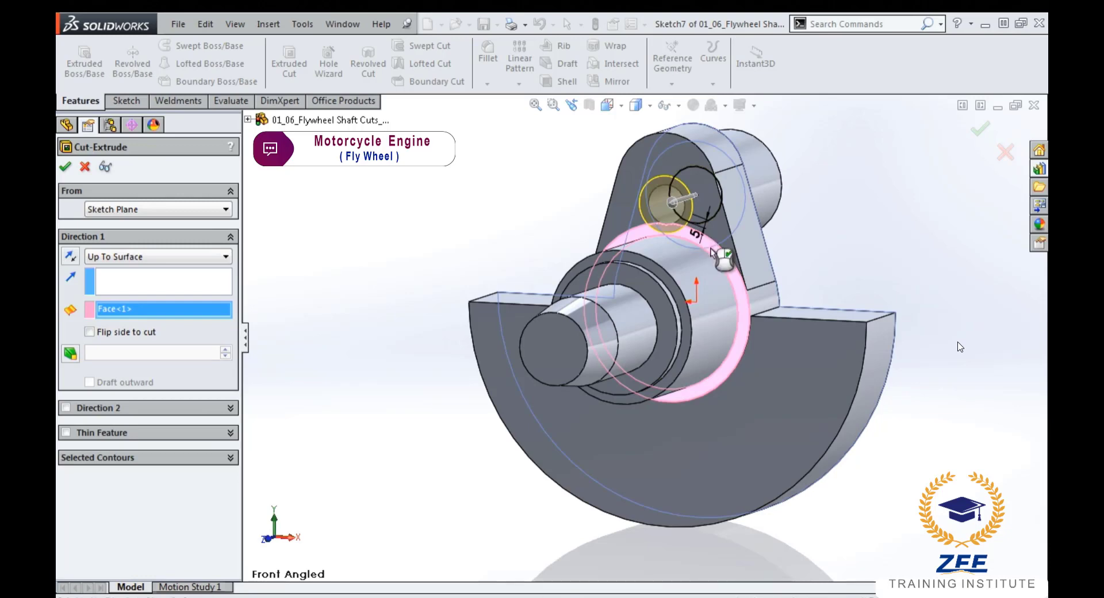
pyautogui.rightClick(711, 248)
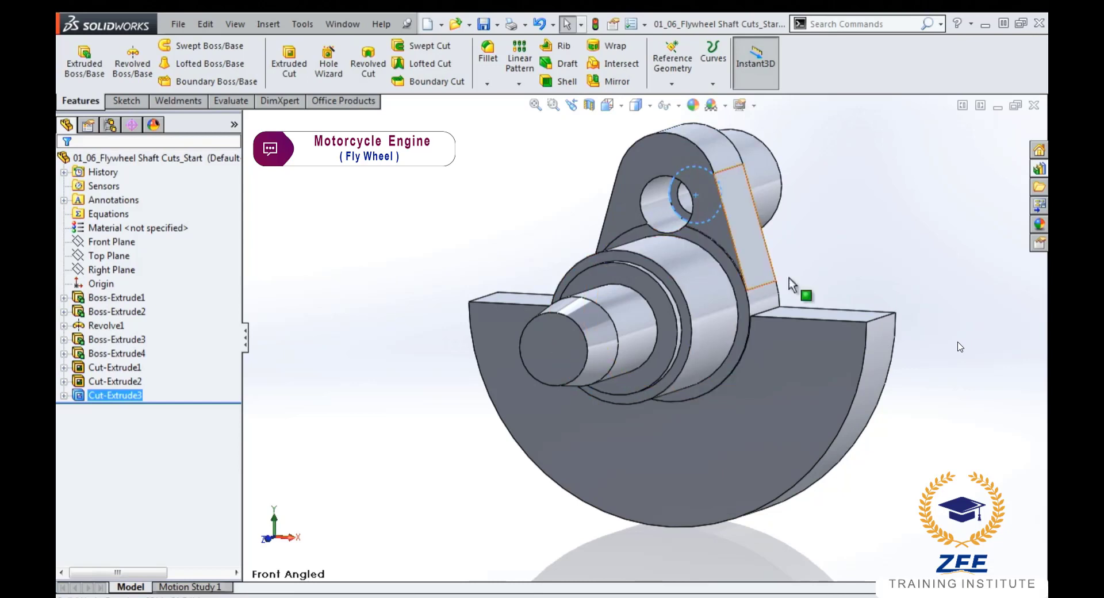
pyautogui.click(833, 250)
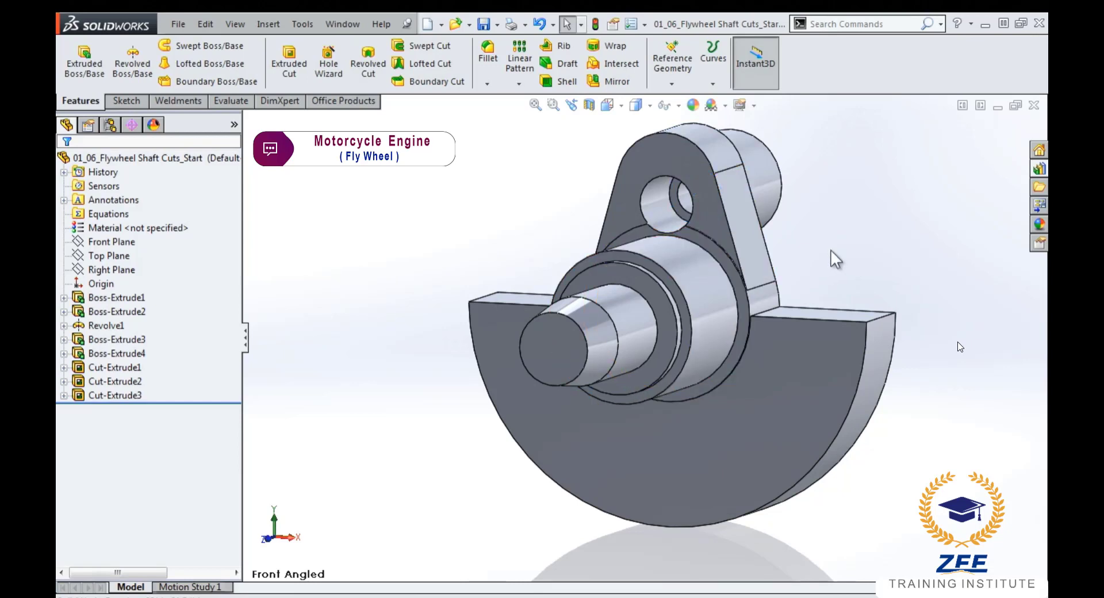
# - On the shaft tip face, sketch a circle offset 7 mm inward from the outer edge
pyautogui.click(555, 366)
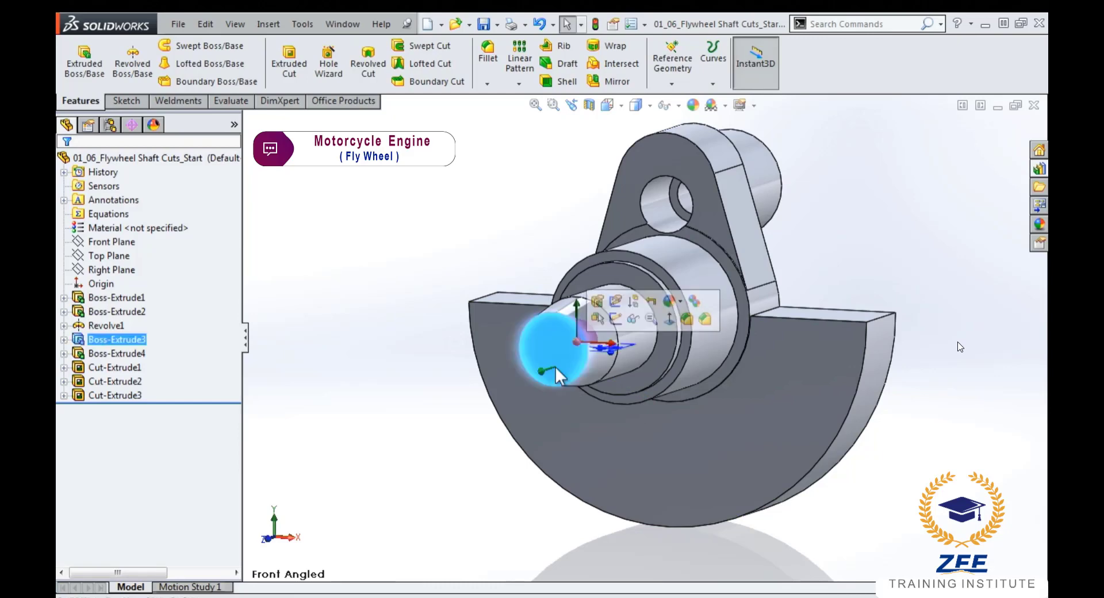
pyautogui.click(615, 319)
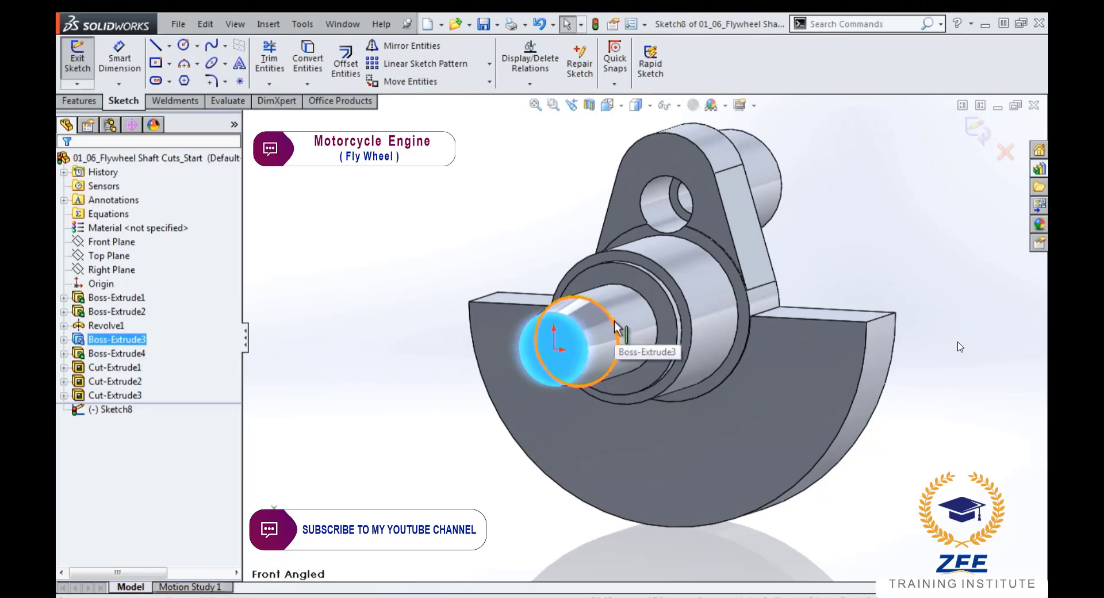
pyautogui.press('s')
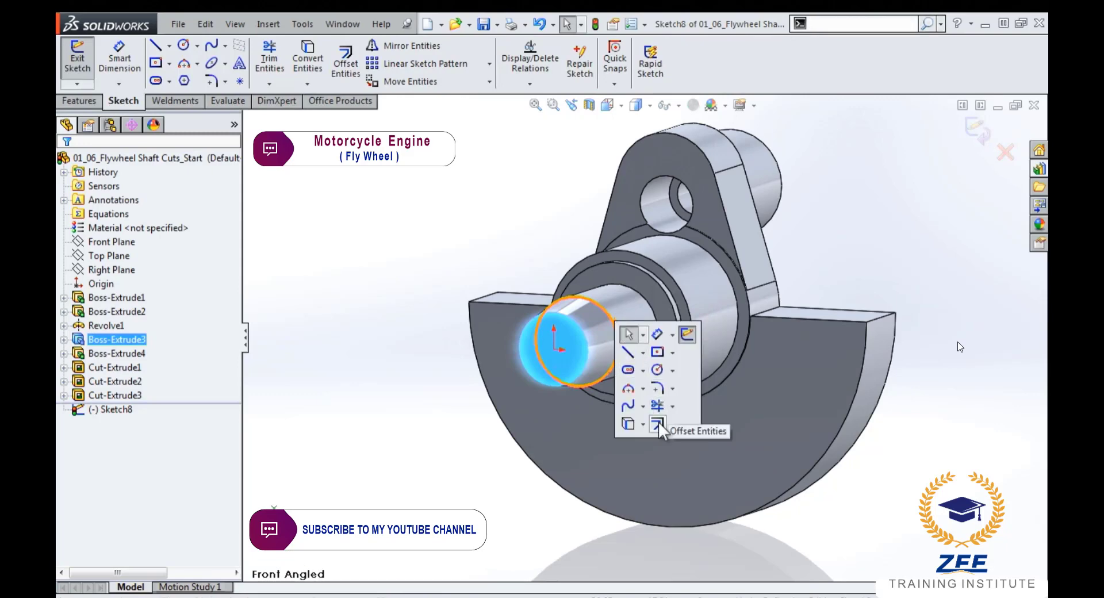
pyautogui.click(658, 423)
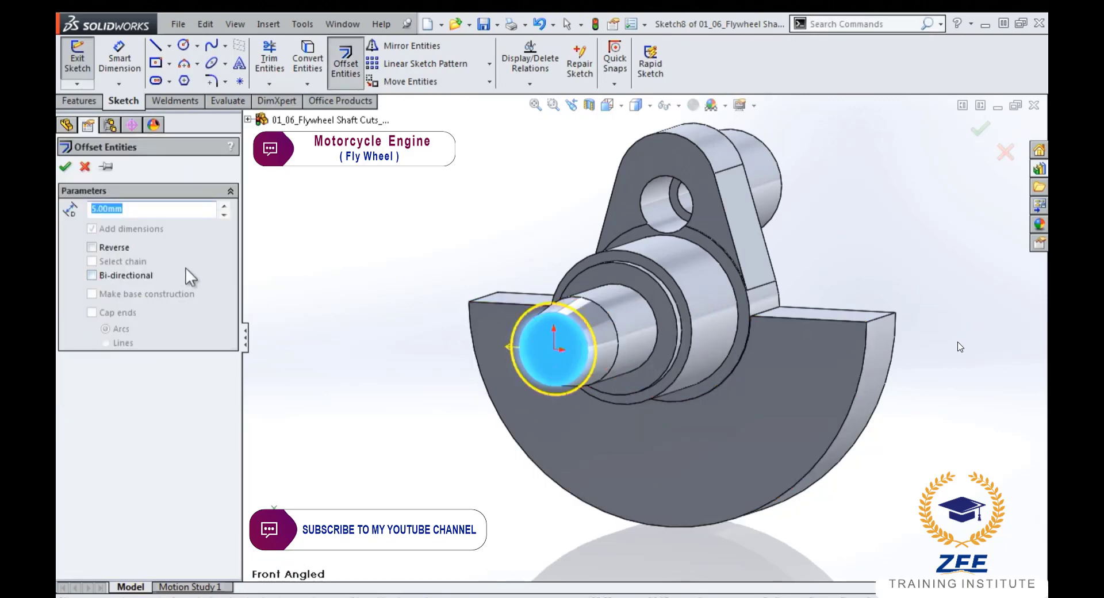
pyautogui.write('7')
pyautogui.press('Return')
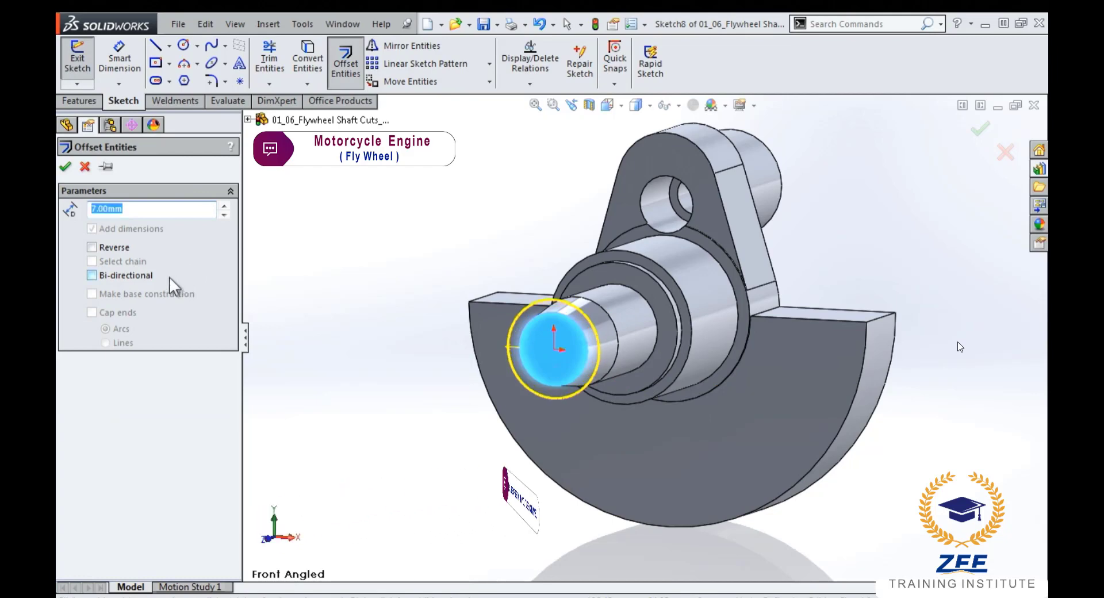
pyautogui.click(92, 248)
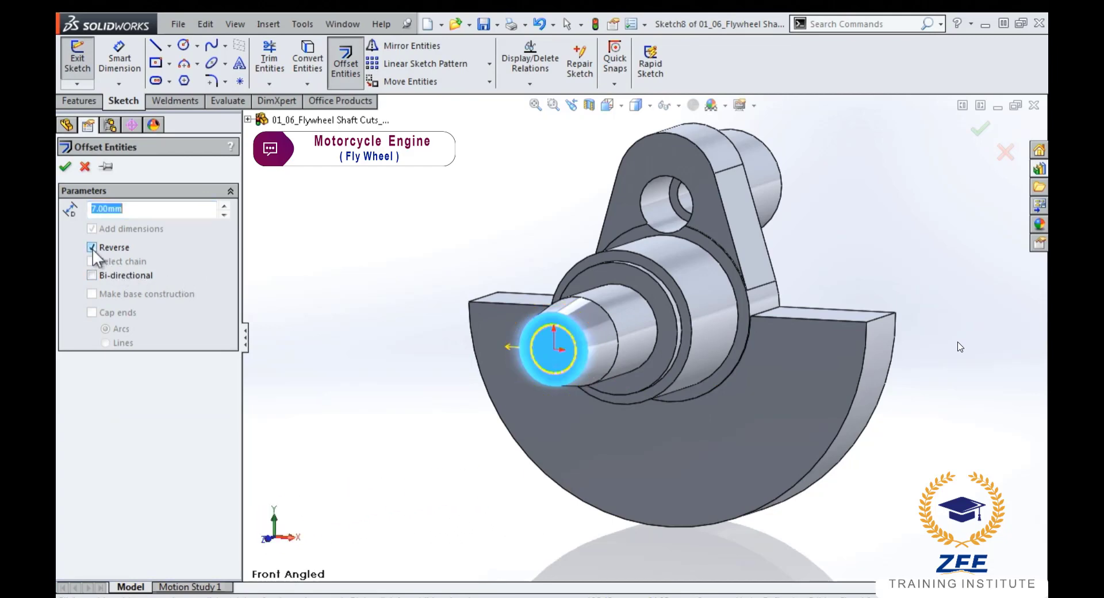
pyautogui.click(65, 166)
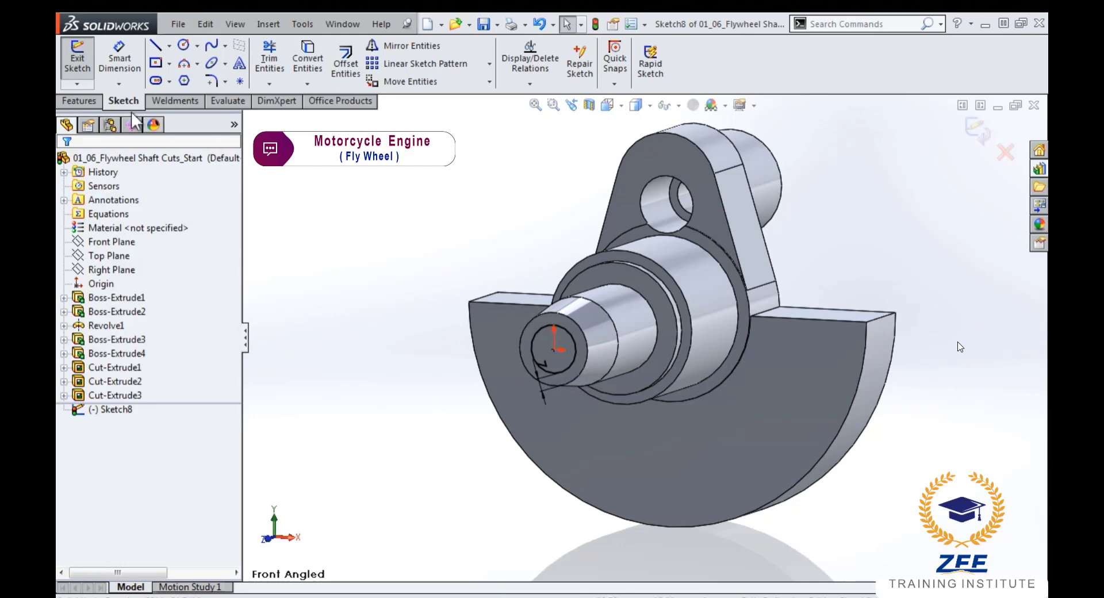
# - Extrude-cut the inner circle 30 mm deep into the shaft tip
pyautogui.click(85, 102)
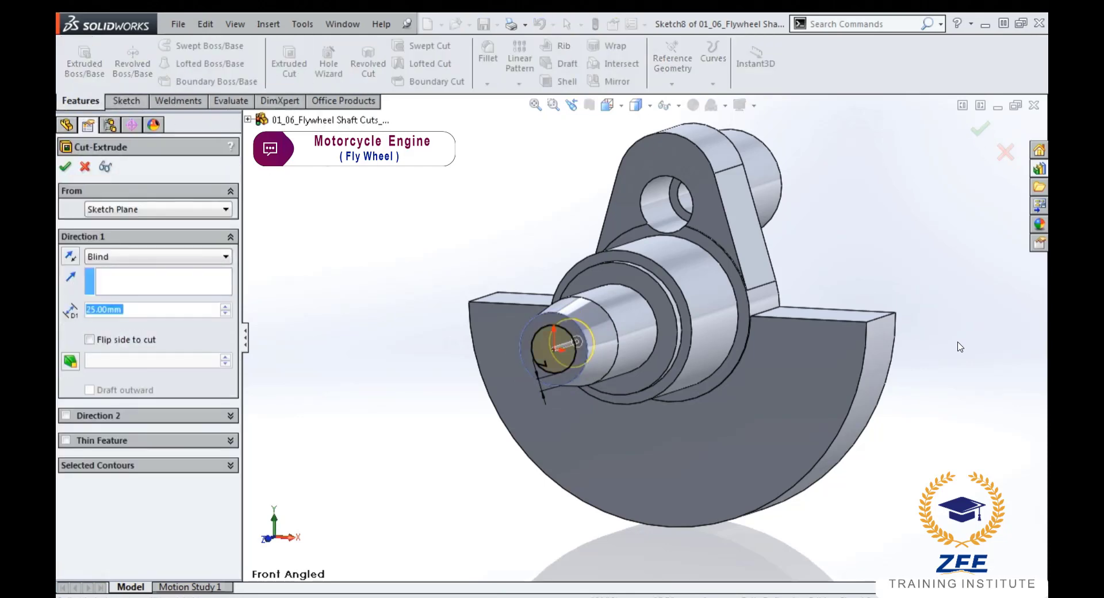
pyautogui.write('30')
pyautogui.press('Return')
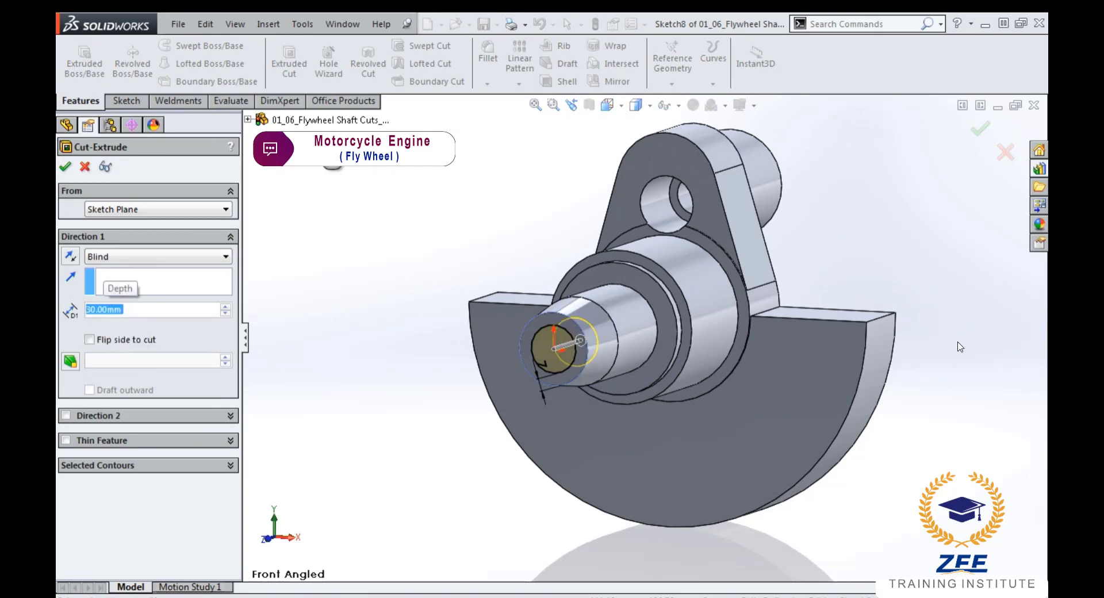
pyautogui.press('Return')
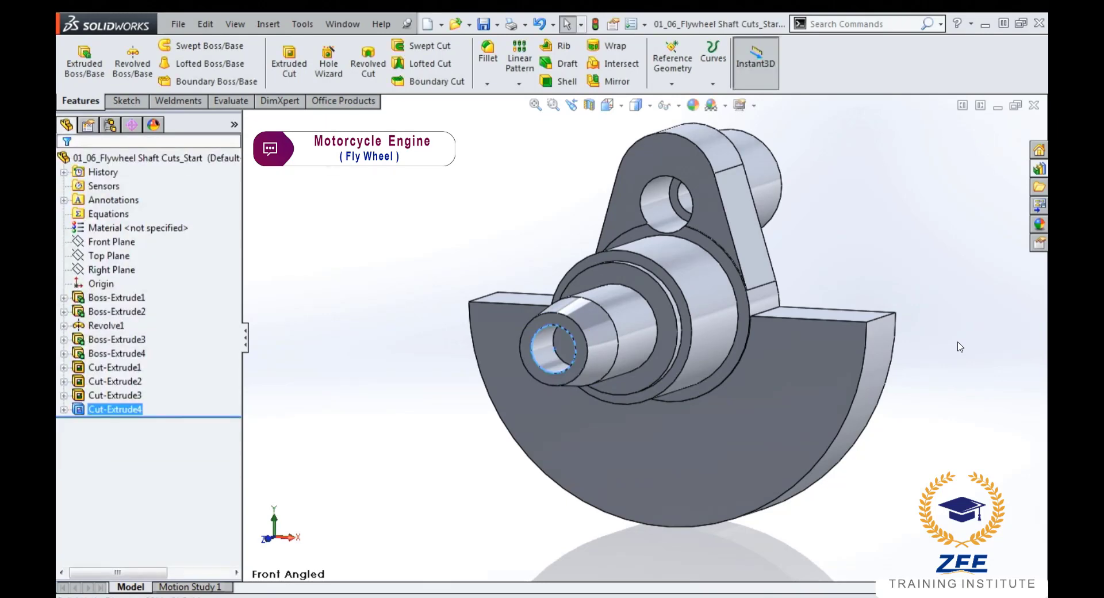
pyautogui.moveTo(412, 219); pyautogui.dragTo(478, 185, button='right')
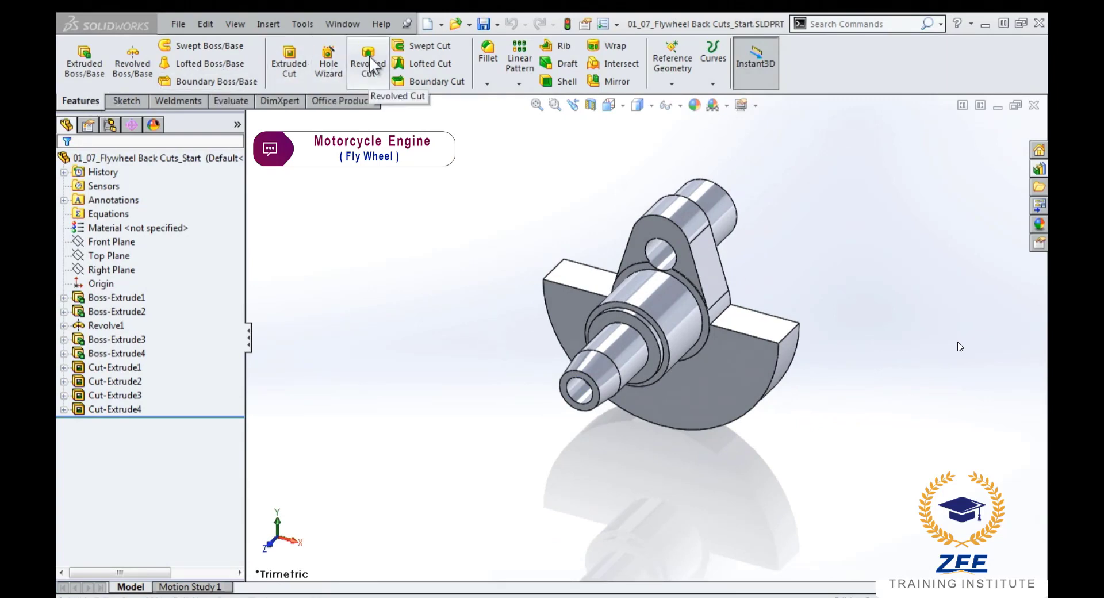
# - On the Right Plane, draw a closed five-line bevel profile at the web's lower corner
pyautogui.click(89, 268)
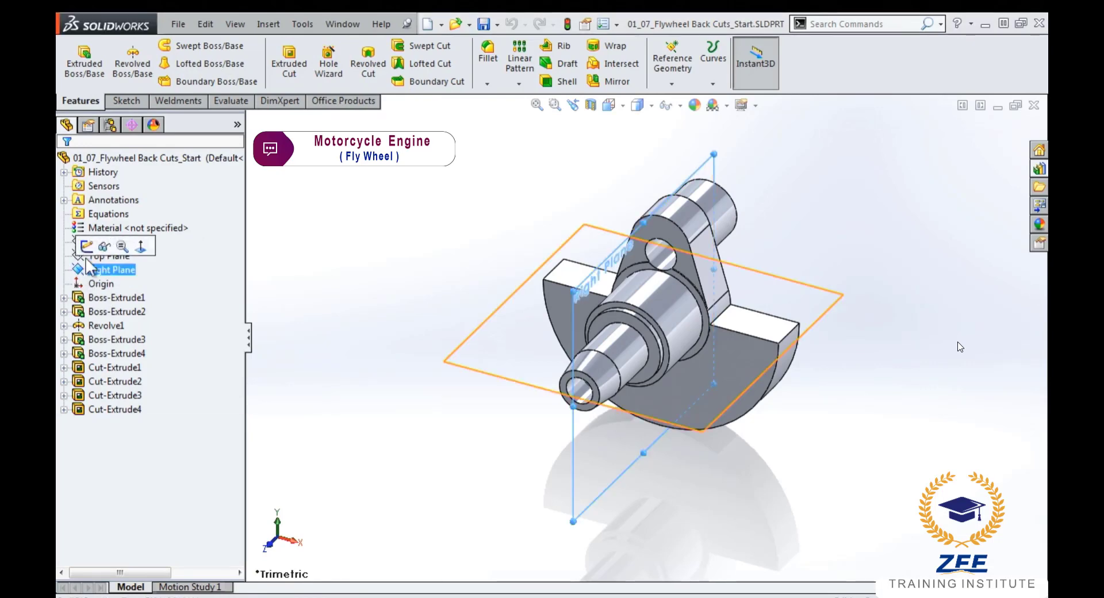
pyautogui.click(86, 246)
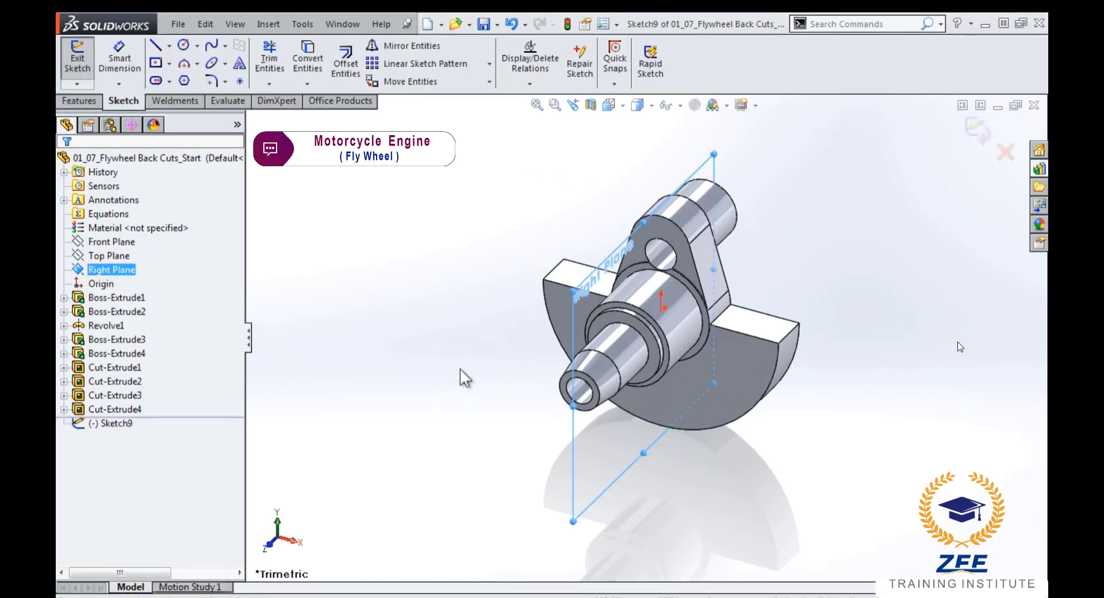
pyautogui.press('space')
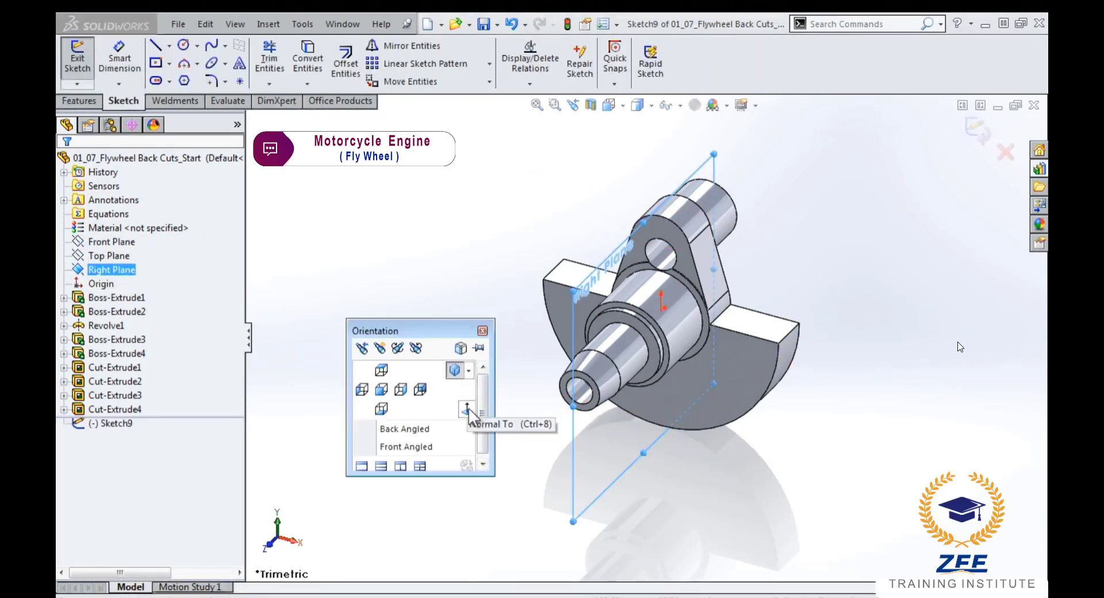
pyautogui.click(467, 410)
pyautogui.scroll(-2, 809, 534)
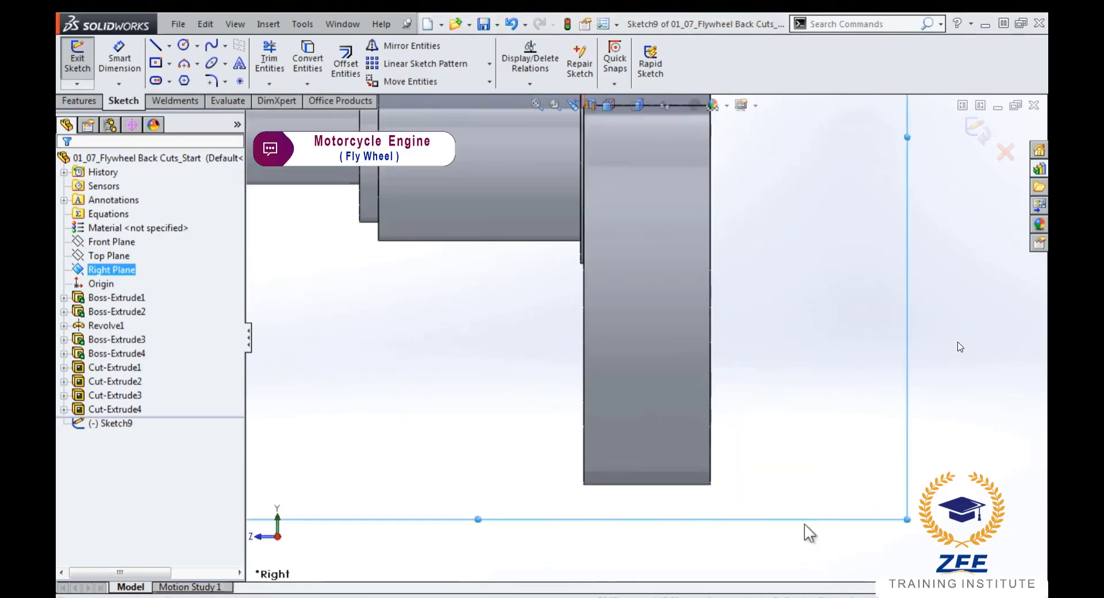
pyautogui.moveTo(836, 393); pyautogui.dragTo(770, 394, button='right')
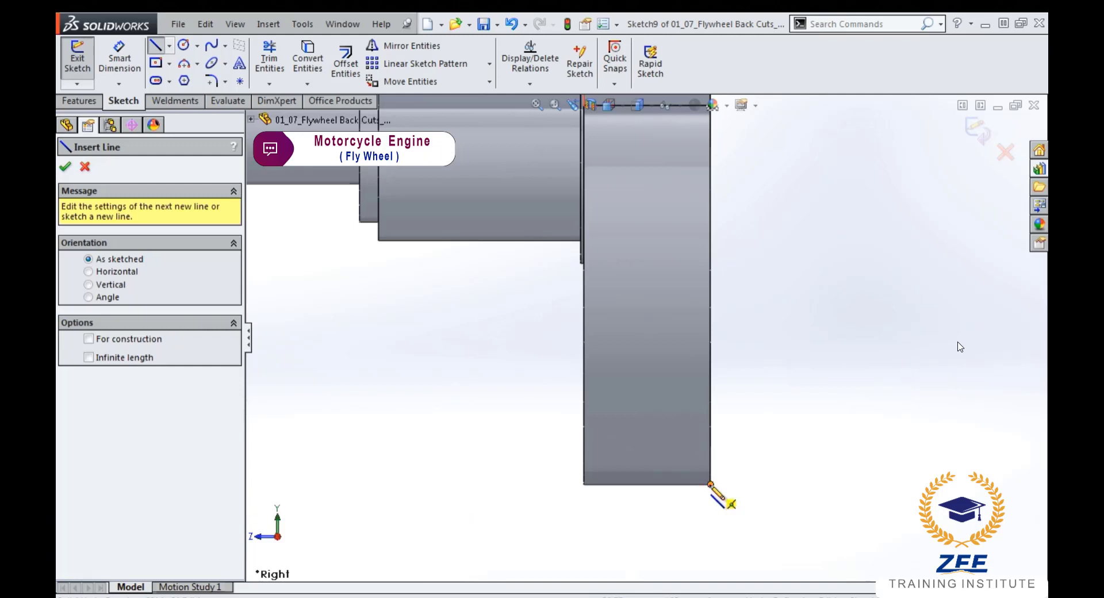
pyautogui.click(711, 484)
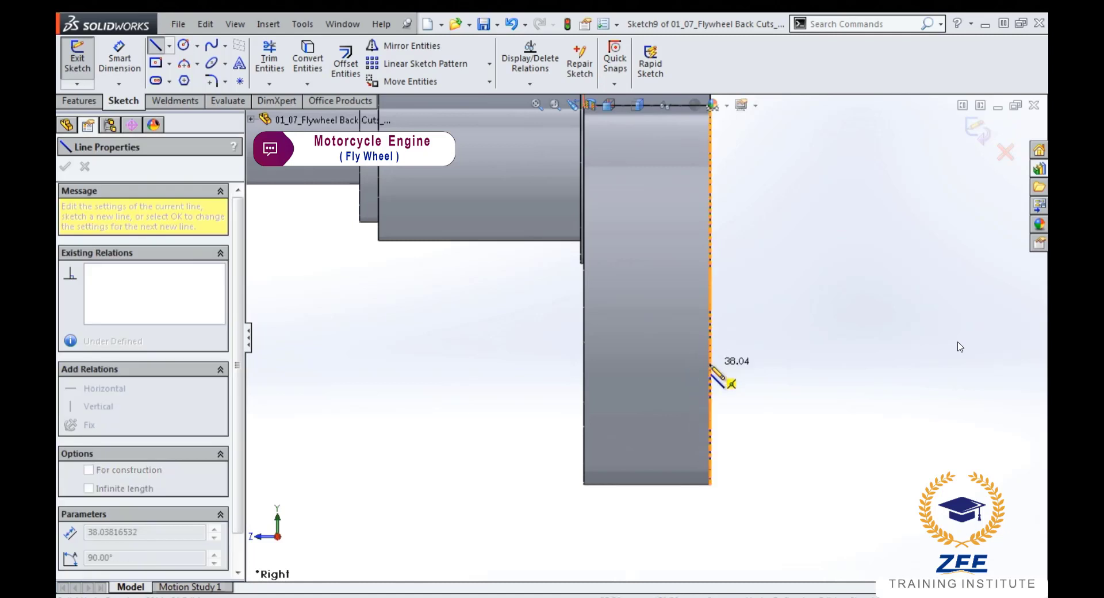
pyautogui.click(711, 365)
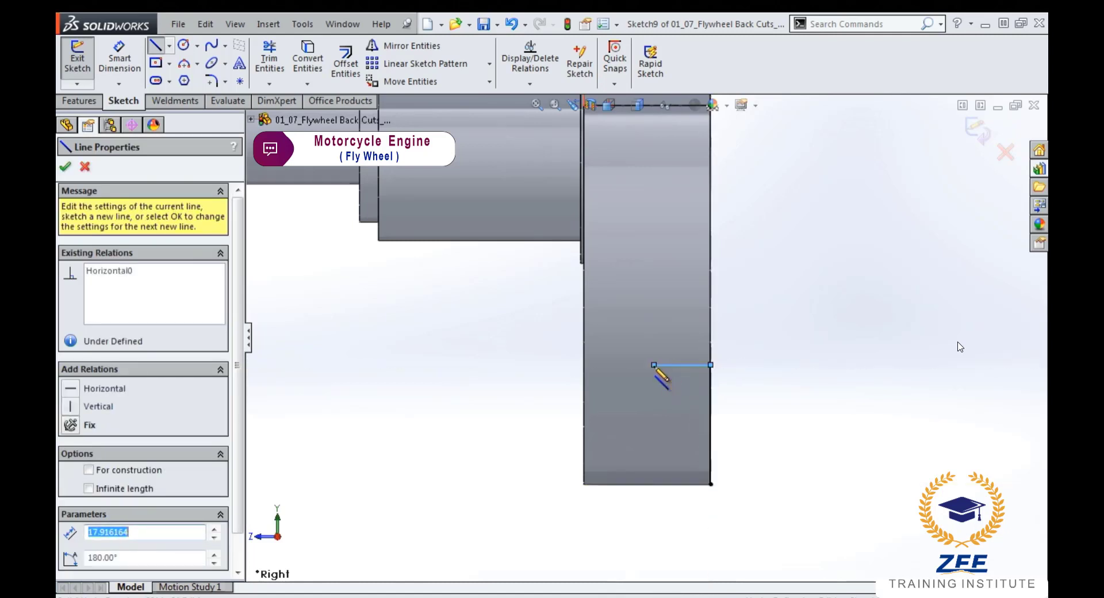
pyautogui.click(654, 364)
pyautogui.doubleClick(616, 396)
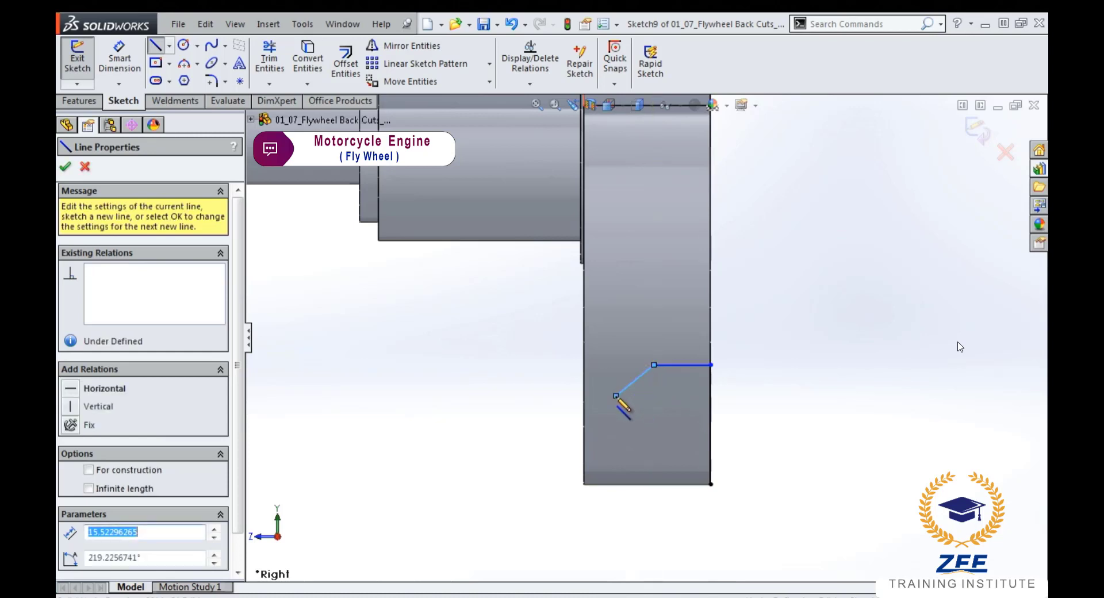
pyautogui.click(615, 397)
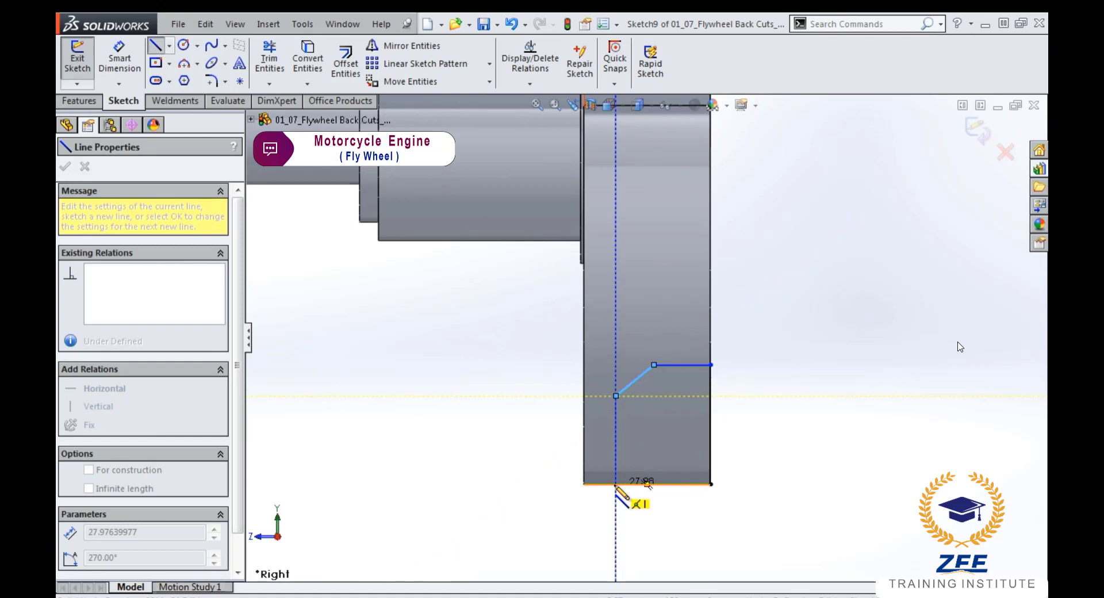
pyautogui.click(616, 485)
pyautogui.click(711, 485)
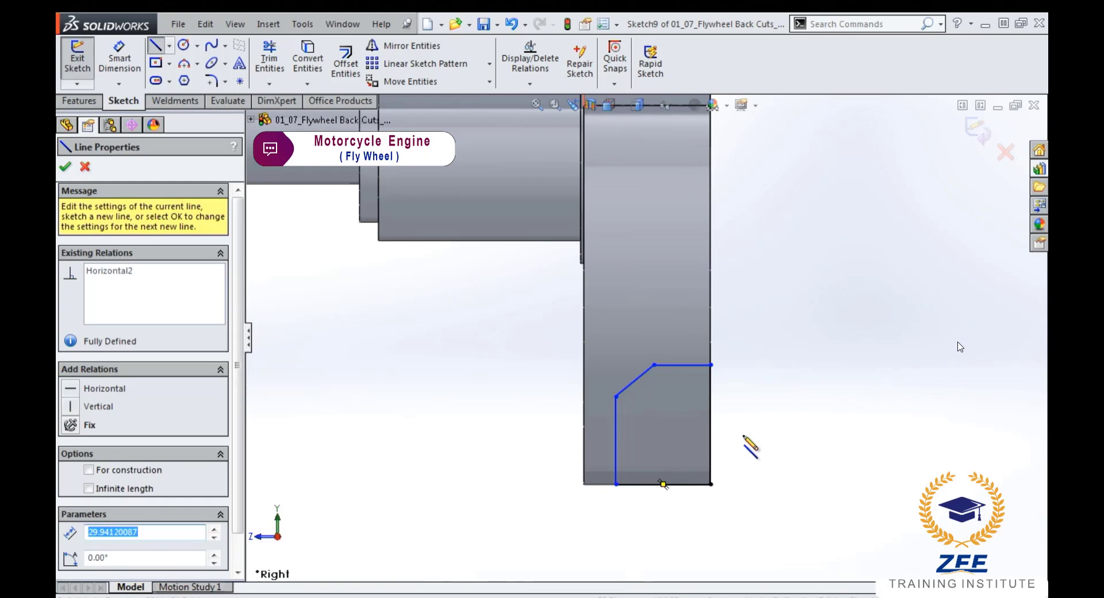
# - Dimension the profile: top line 12, left line 21, right edge 26, and angle 107°
pyautogui.moveTo(743, 436); pyautogui.dragTo(747, 387, button='right')
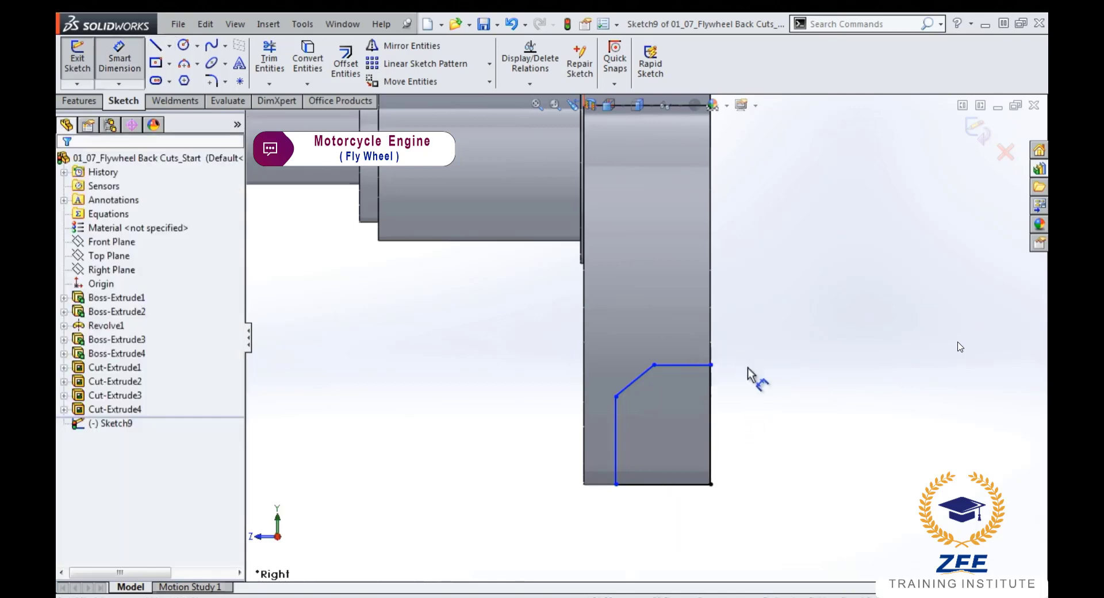
pyautogui.click(692, 366)
pyautogui.click(696, 353)
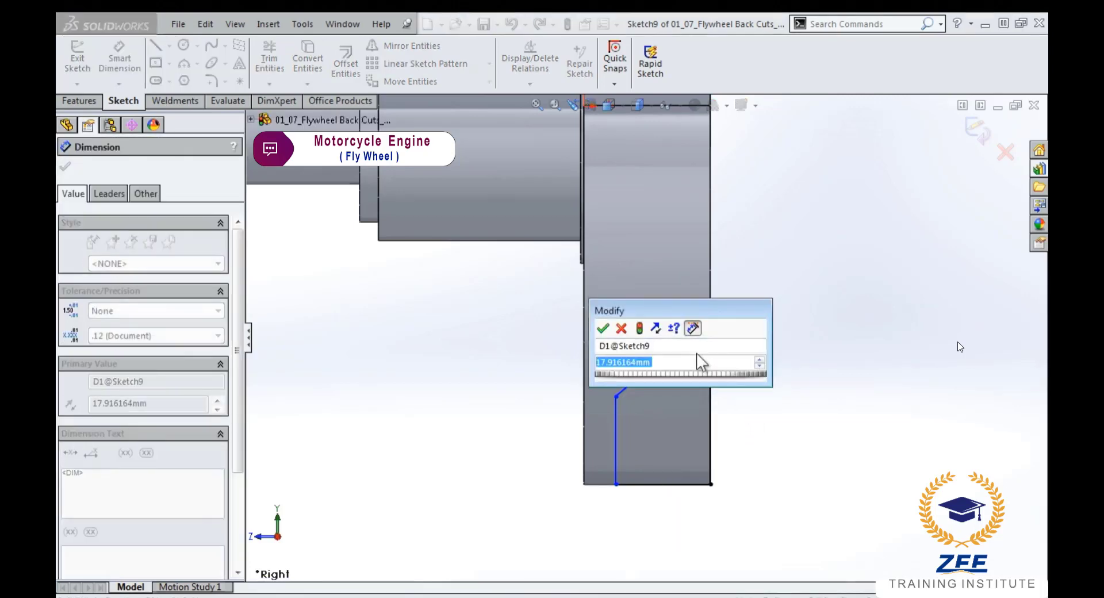
pyautogui.write('12')
pyautogui.press('Return')
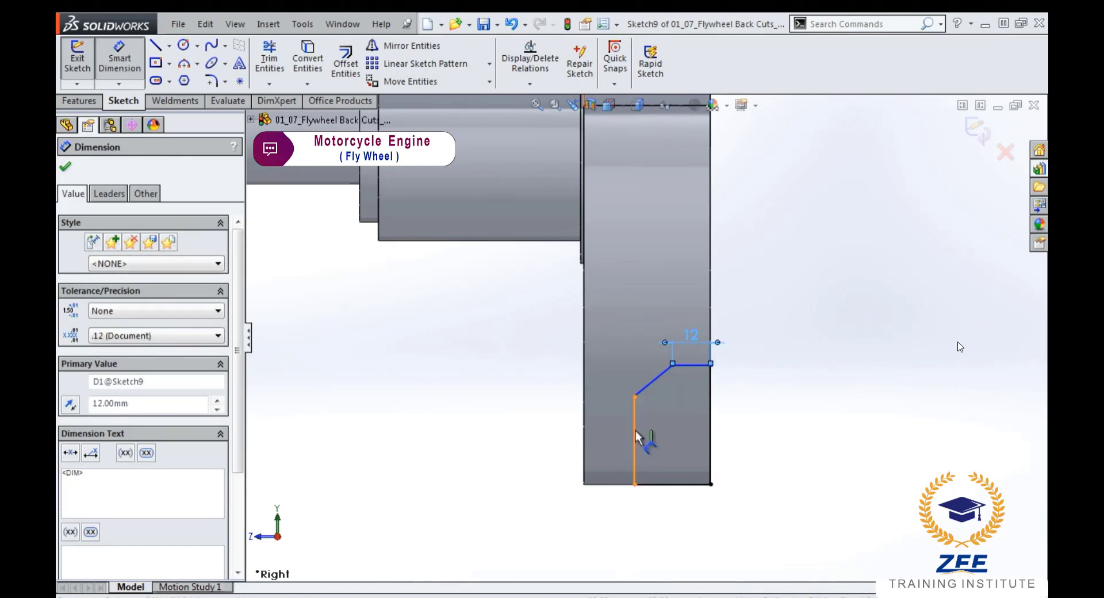
pyautogui.click(634, 440)
pyautogui.click(621, 440)
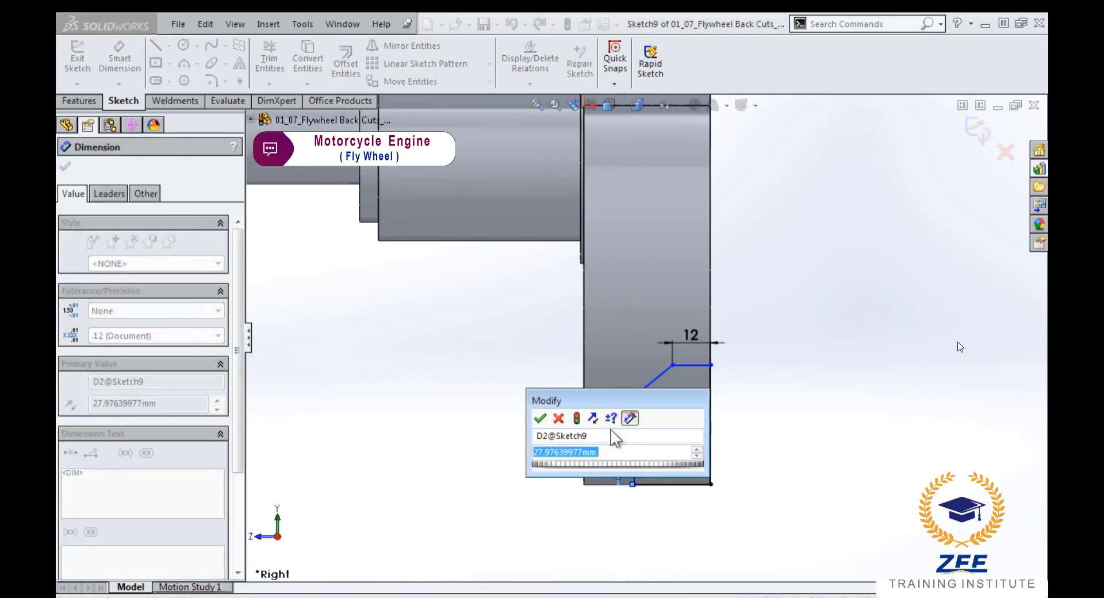
pyautogui.write('21')
pyautogui.press('Return')
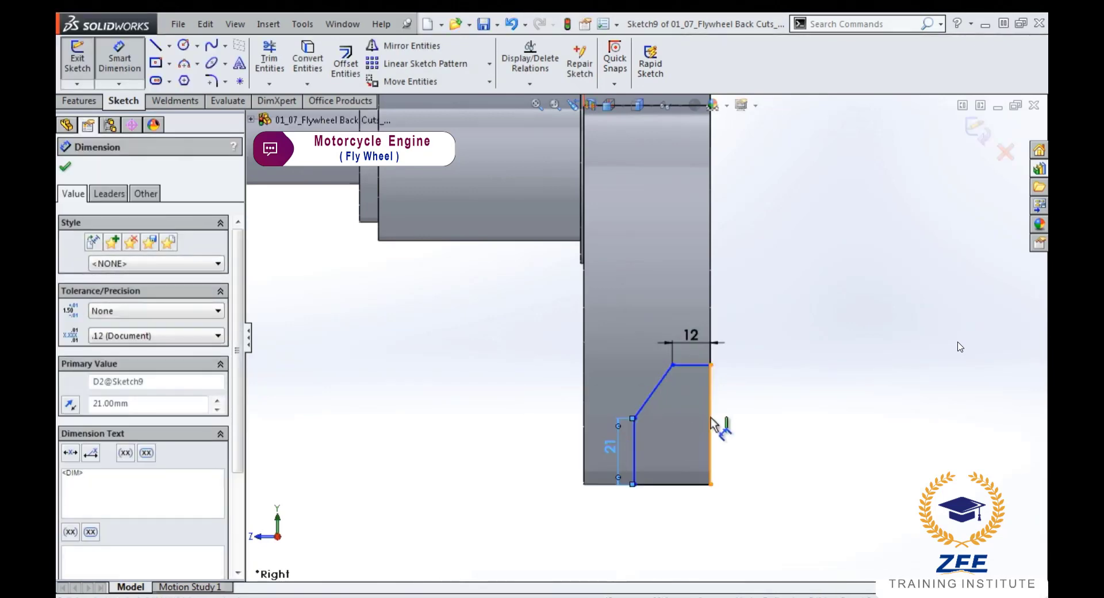
pyautogui.click(713, 424)
pyautogui.click(742, 428)
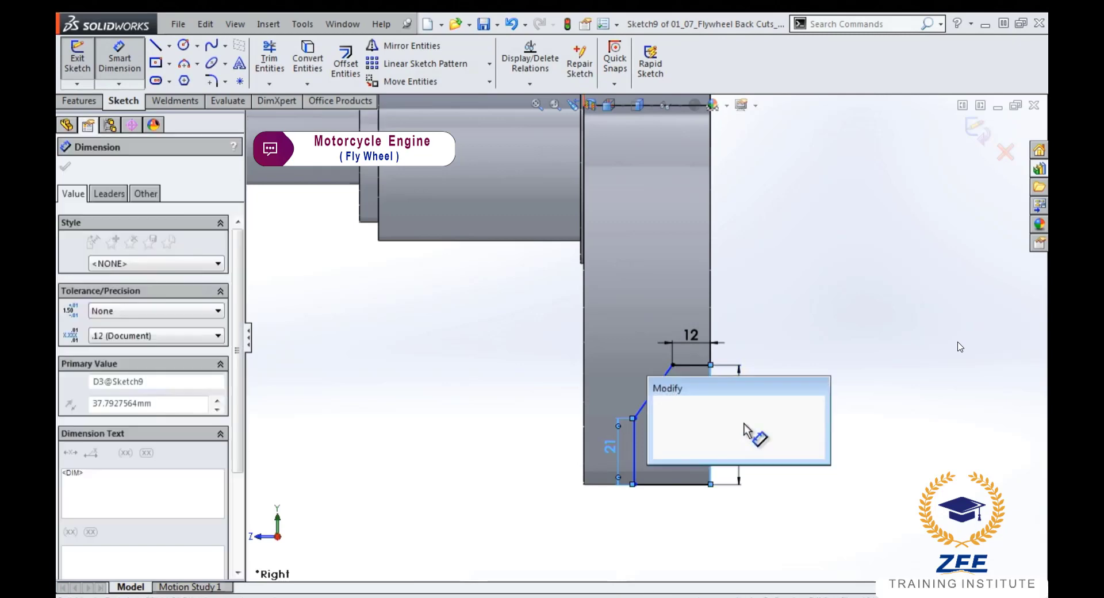
pyautogui.write('26')
pyautogui.press('Return')
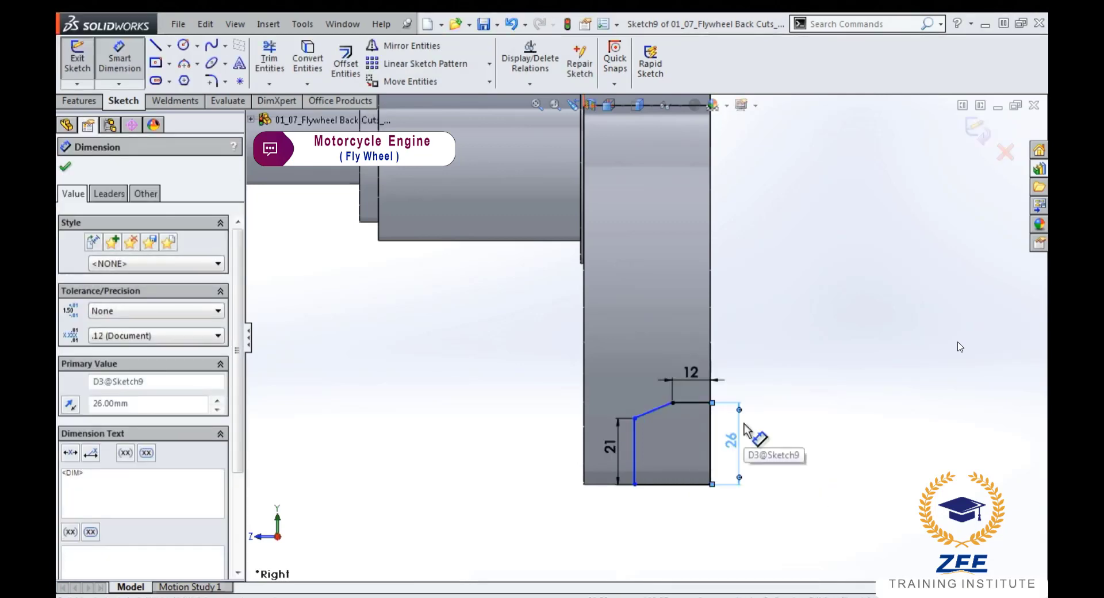
pyautogui.click(641, 424)
pyautogui.click(636, 433)
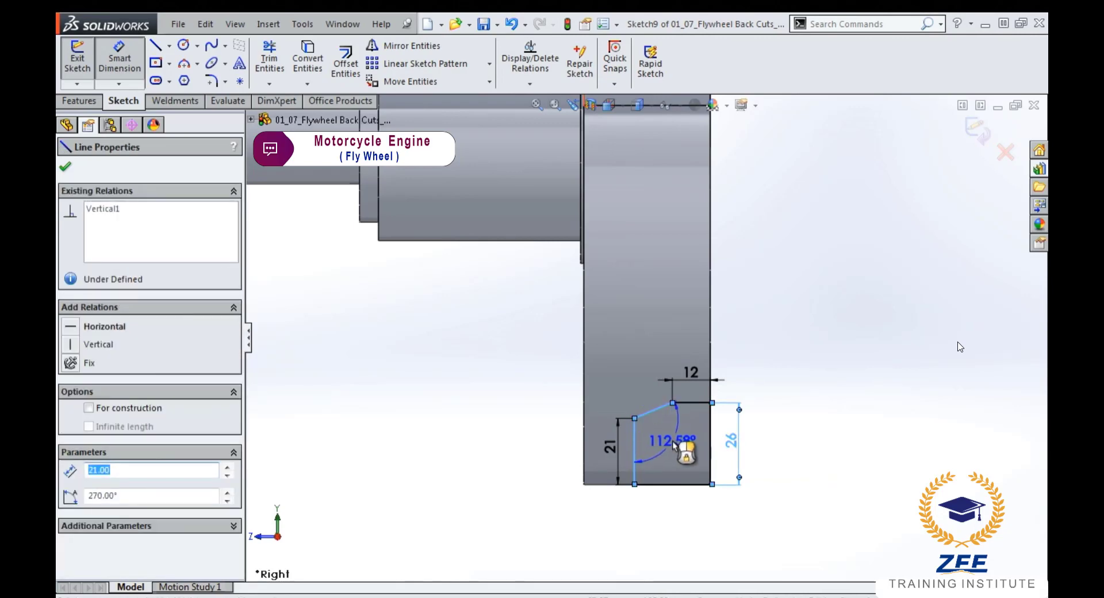
pyautogui.click(670, 445)
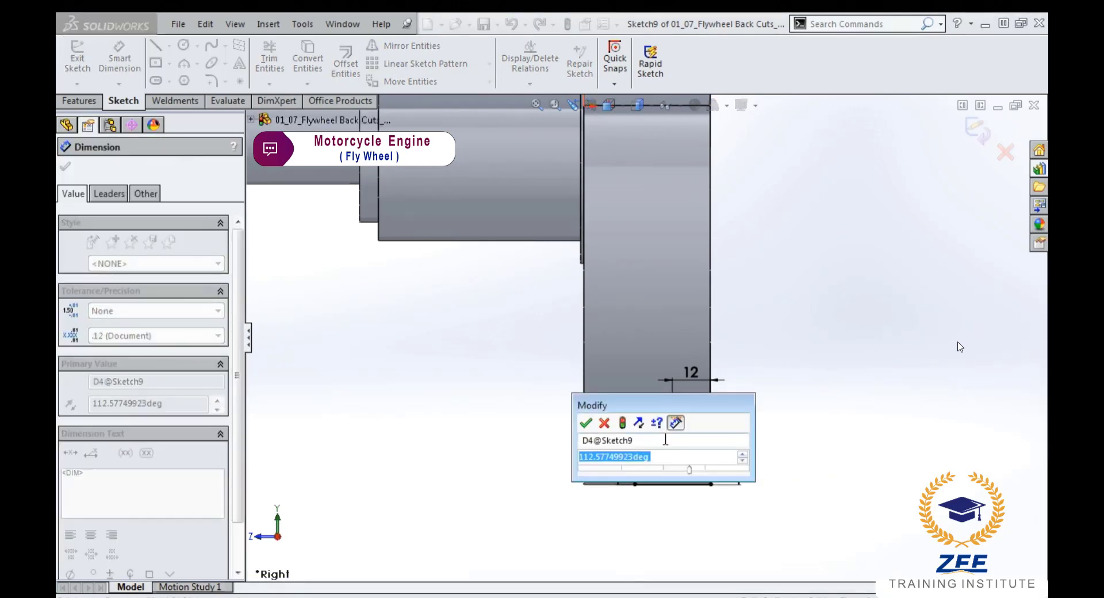
pyautogui.write('107')
pyautogui.press('Return')
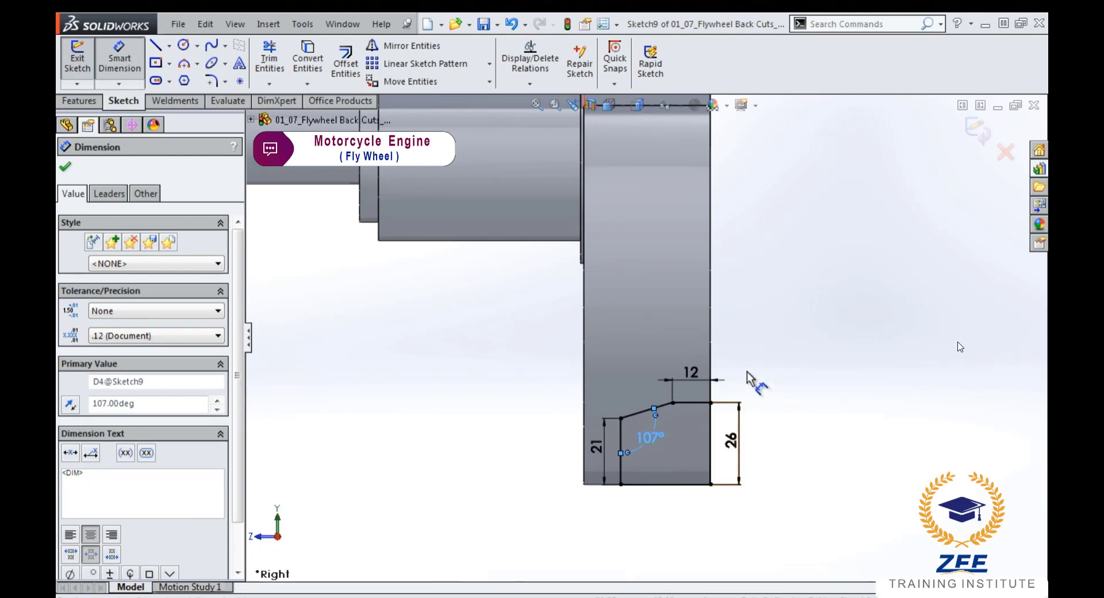
# - Convert the upper-right cylinder's lower edge into a 50 mm sketch line for the axis
pyautogui.scroll(1, 729, 333)
pyautogui.scroll(1, 730, 332)
pyautogui.scroll(1, 727, 224)
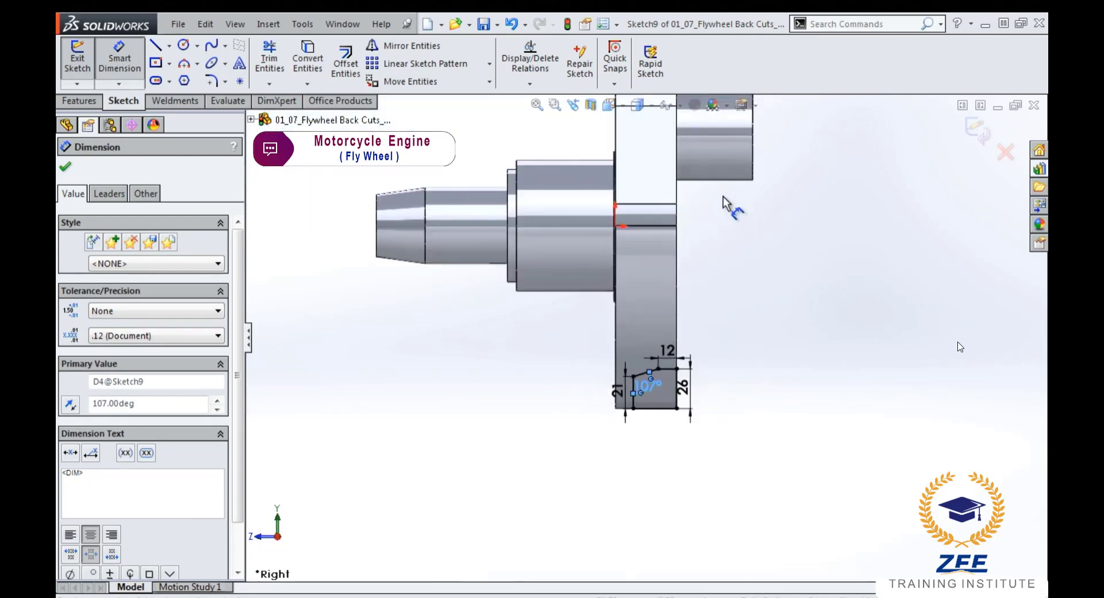
pyautogui.scroll(-2, 723, 133)
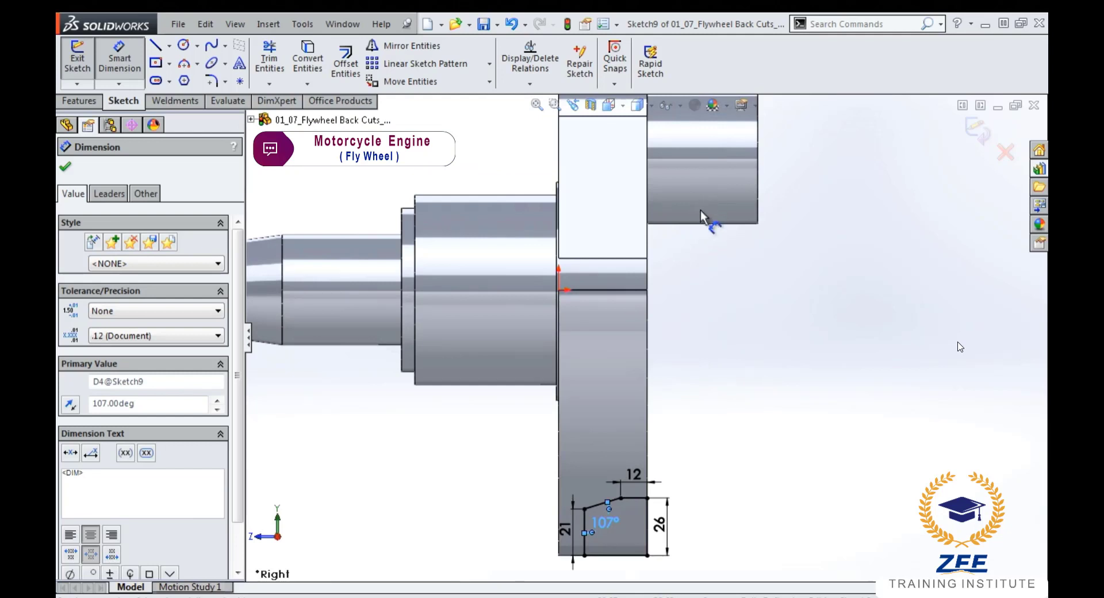
pyautogui.scroll(-1, 700, 209)
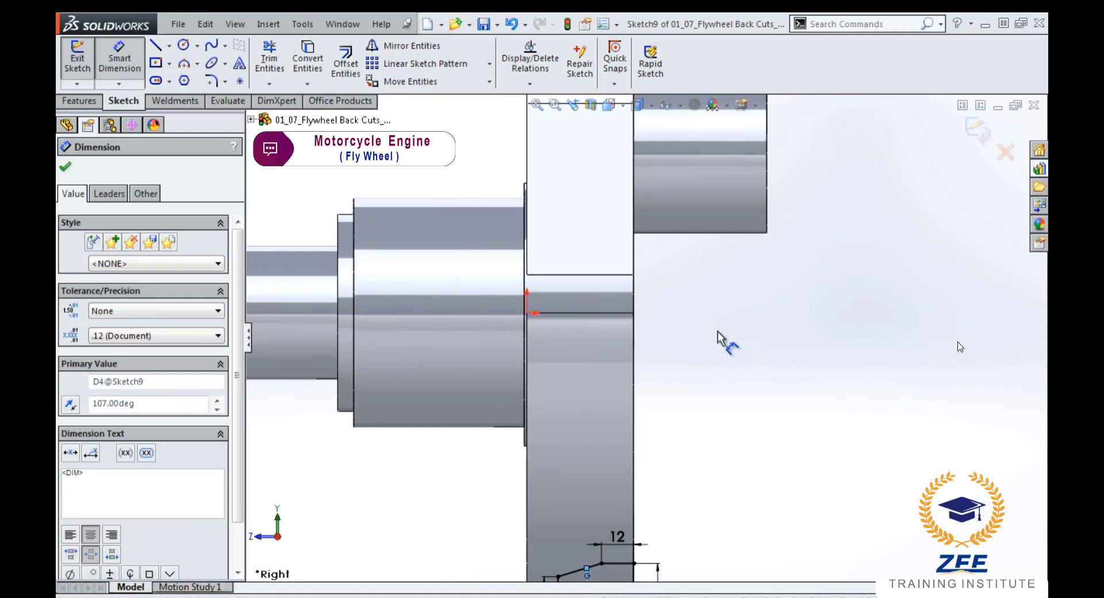
pyautogui.press('Escape')
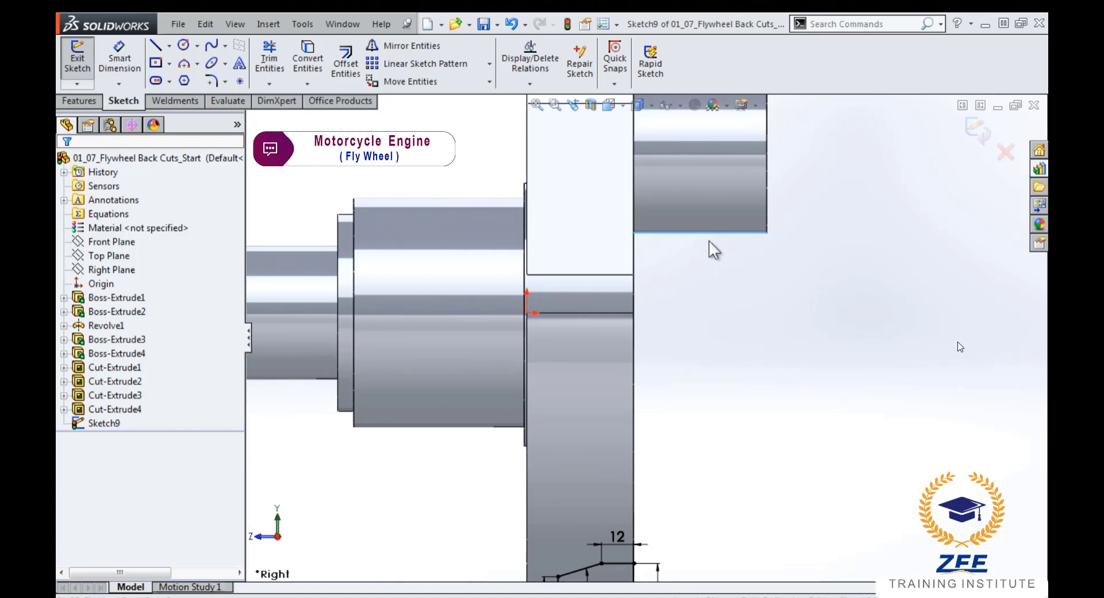
pyautogui.press('s')
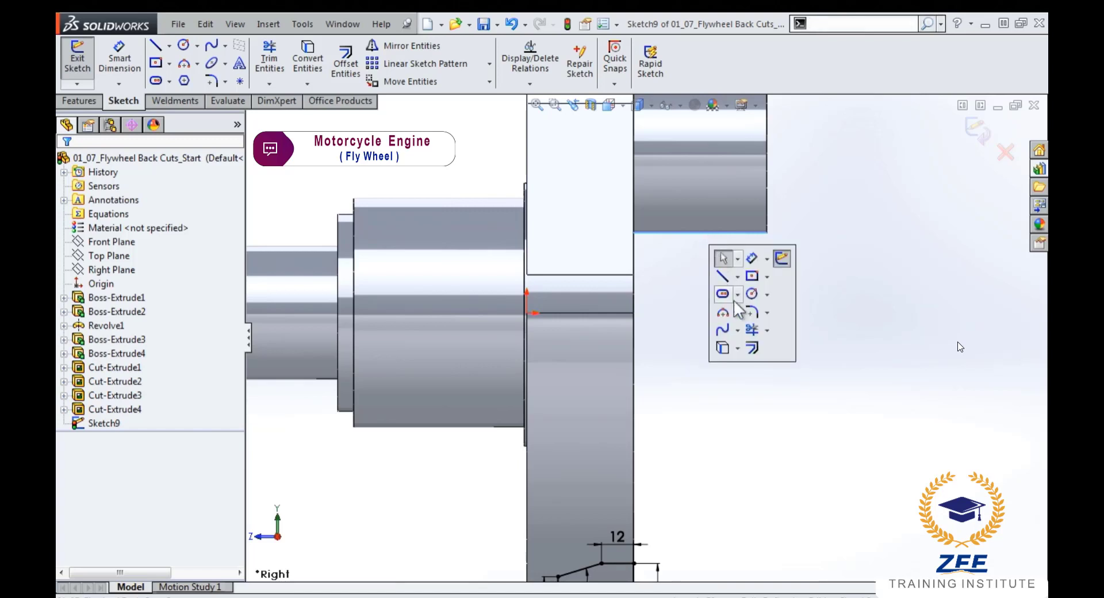
pyautogui.click(723, 346)
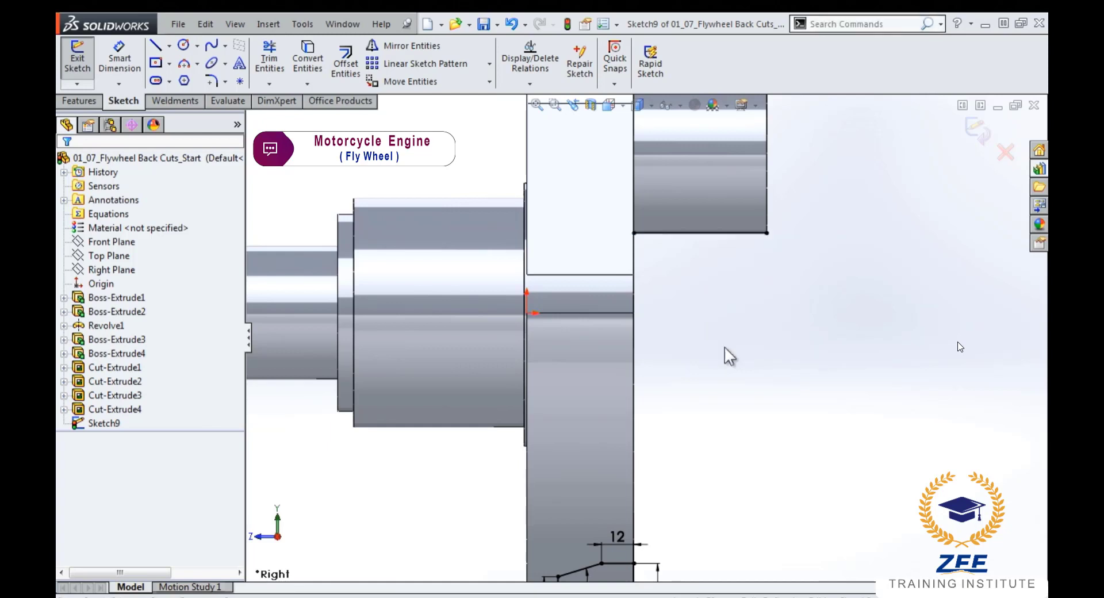
pyautogui.click(713, 234)
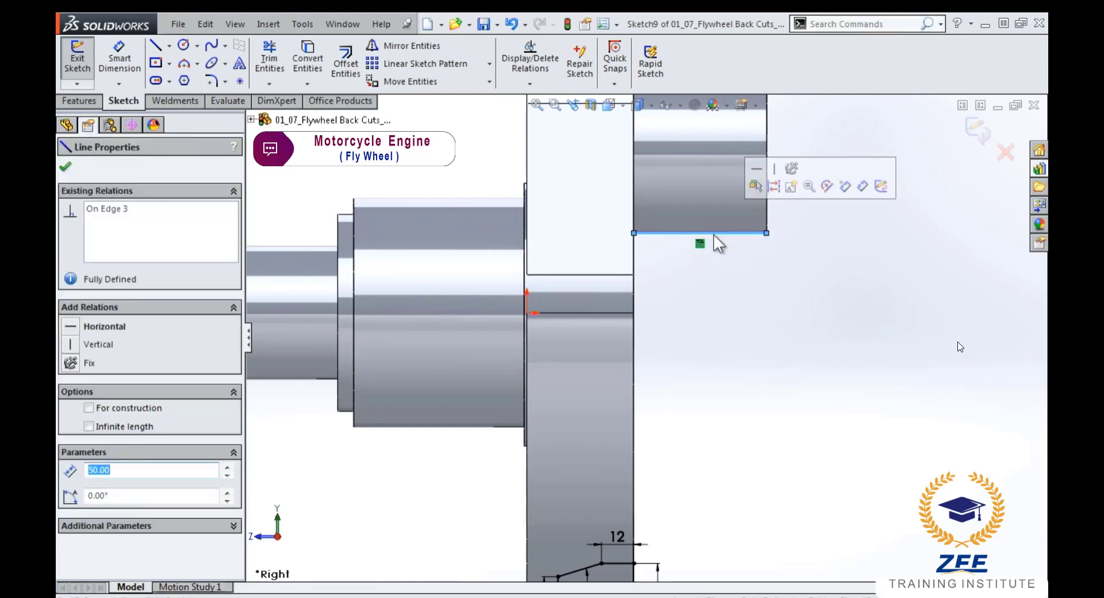
pyautogui.click(778, 190)
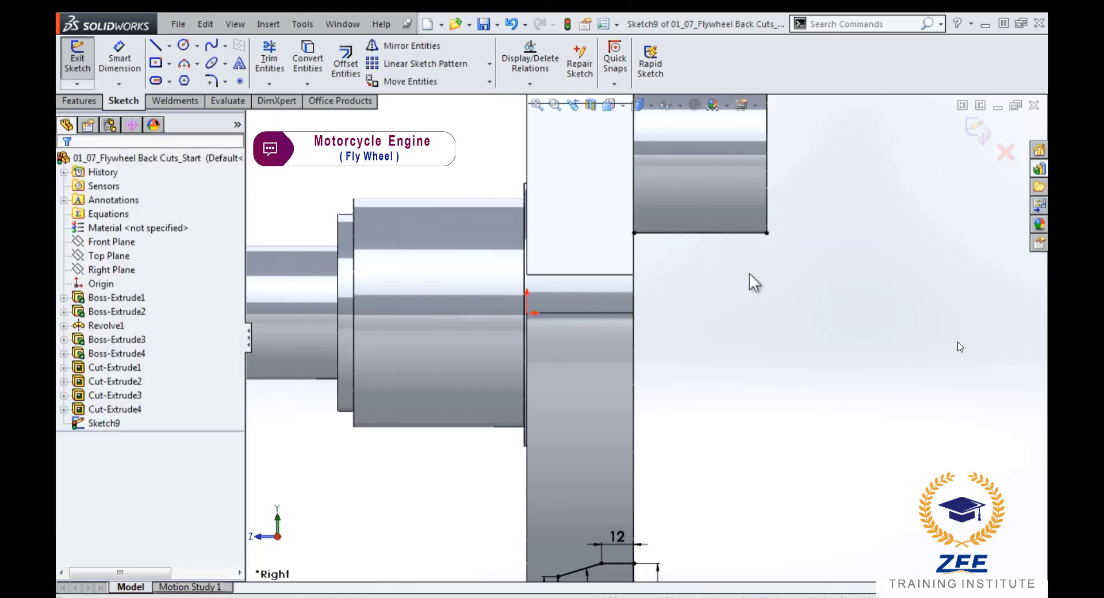
pyautogui.click(75, 98)
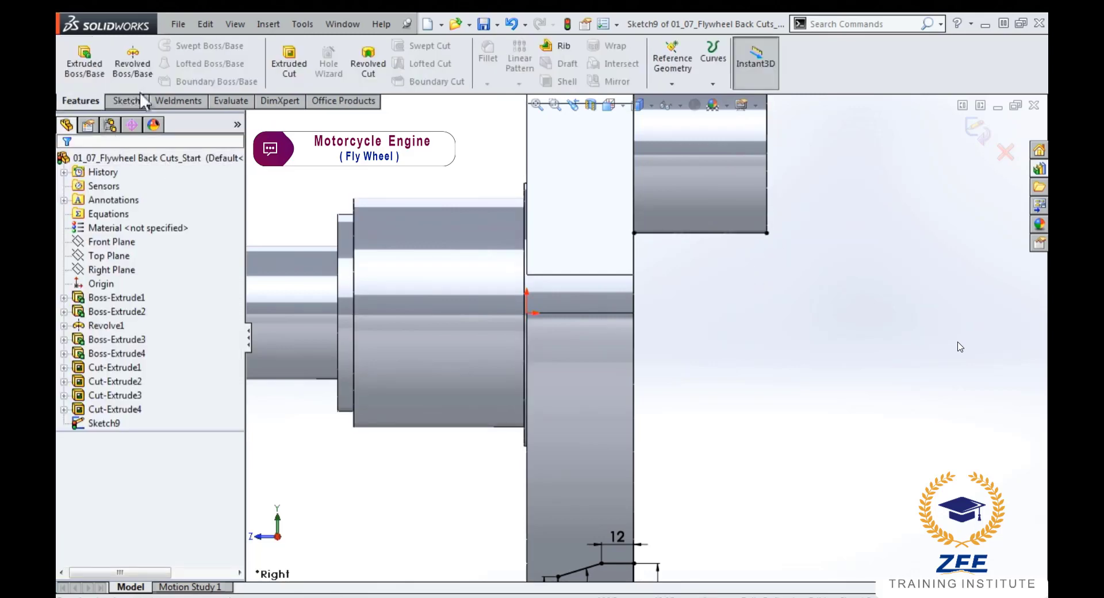
# - Revolve-cut the bevel profile about Line9, Mid Plane at 140°
pyautogui.click(368, 64)
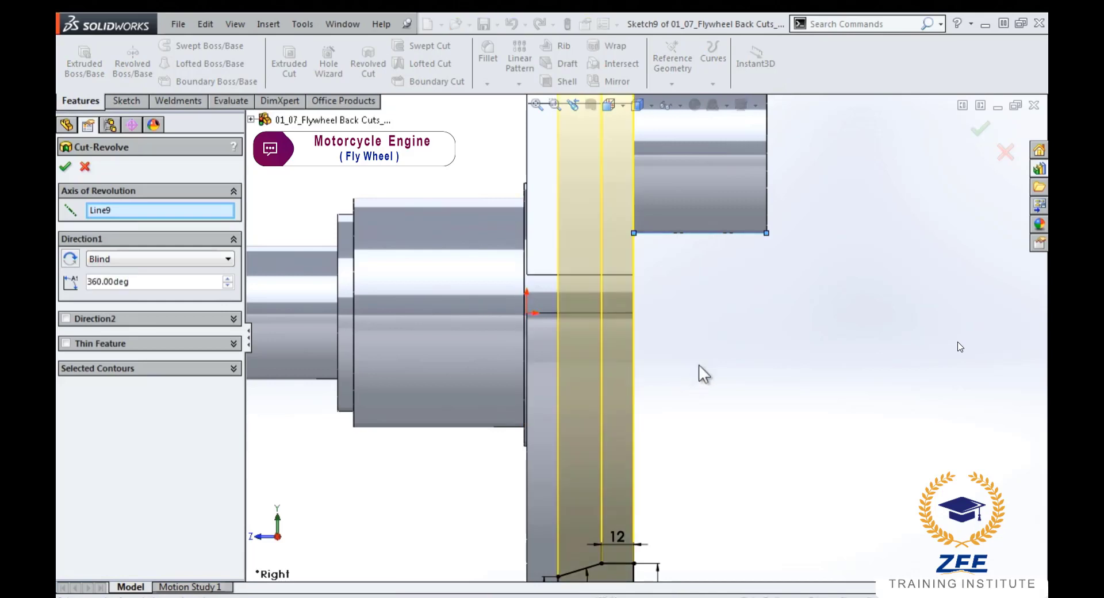
pyautogui.moveTo(699, 363); pyautogui.dragTo(385, 313, button='middle')
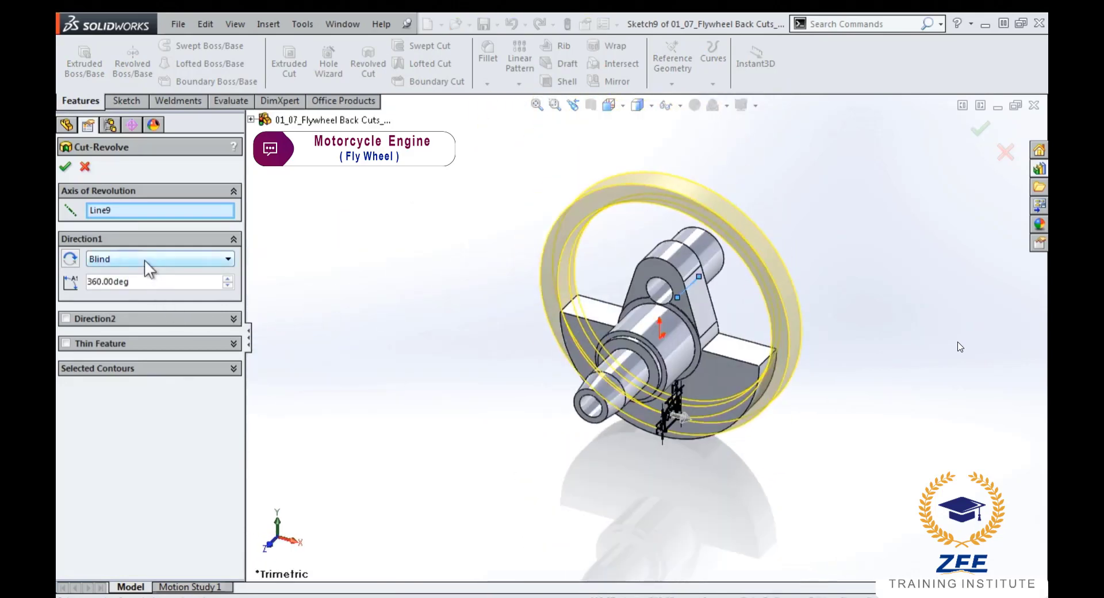
pyautogui.click(144, 260)
pyautogui.click(115, 314)
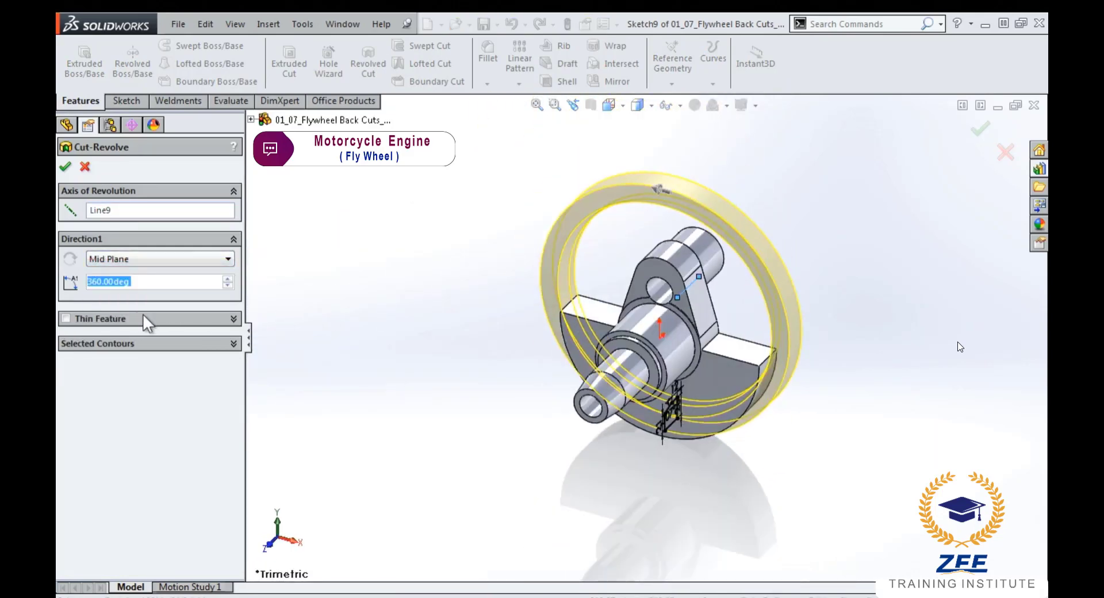
pyautogui.write('140')
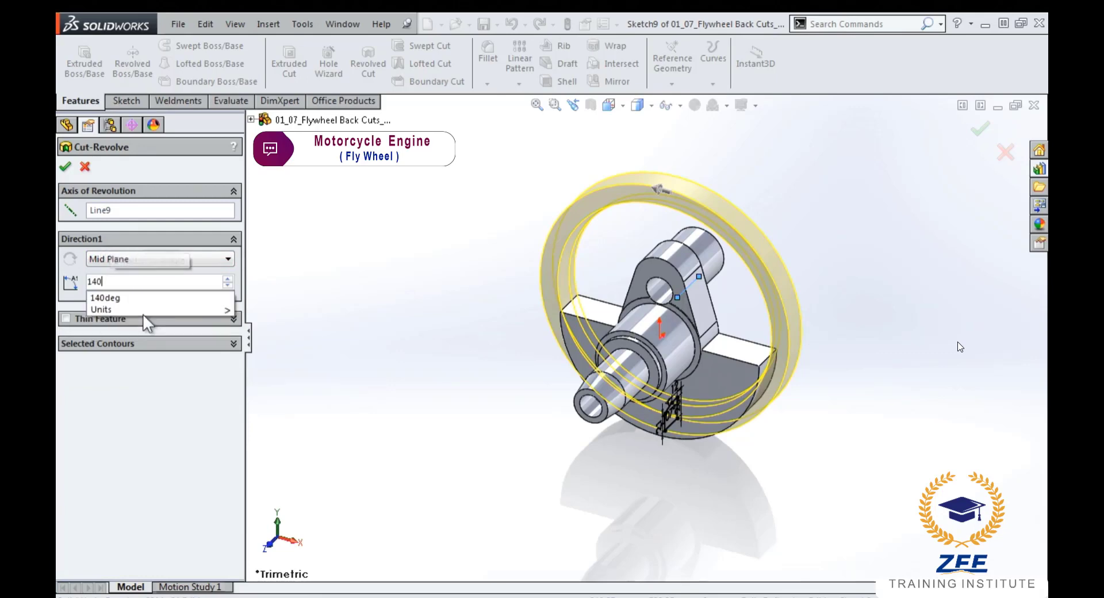
pyautogui.press('Return')
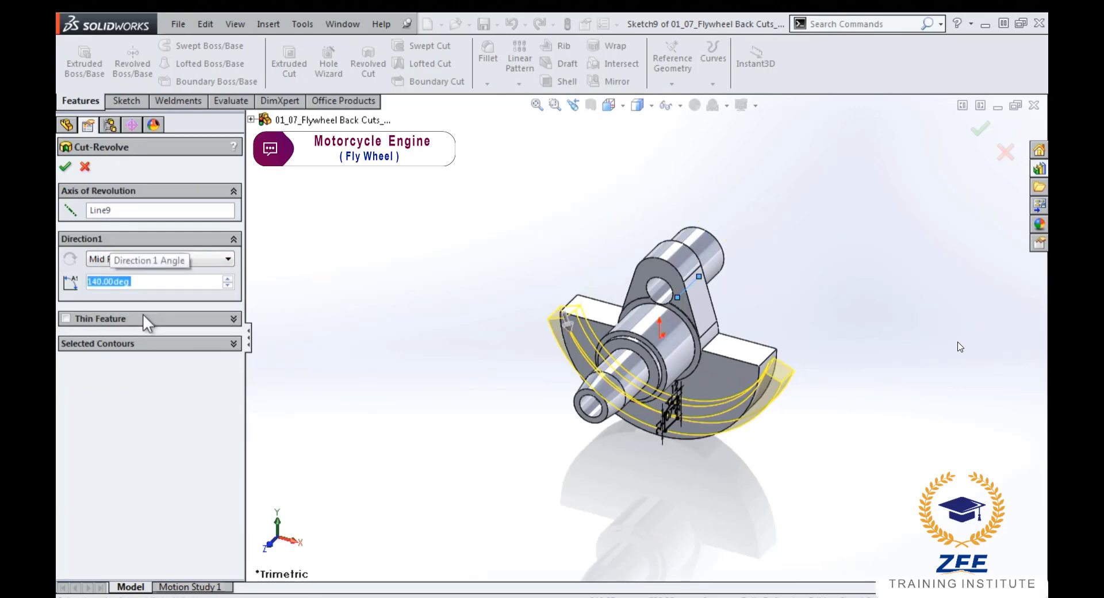
pyautogui.press('Return')
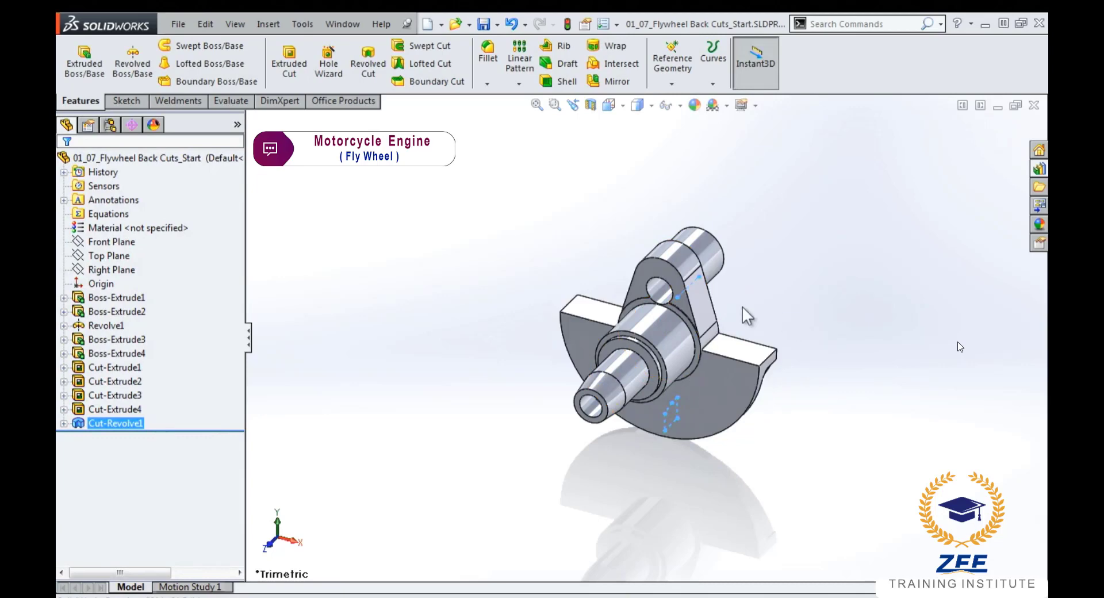
pyautogui.click(742, 306)
pyautogui.scroll(-2, 698, 358)
pyautogui.scroll(-2, 698, 357)
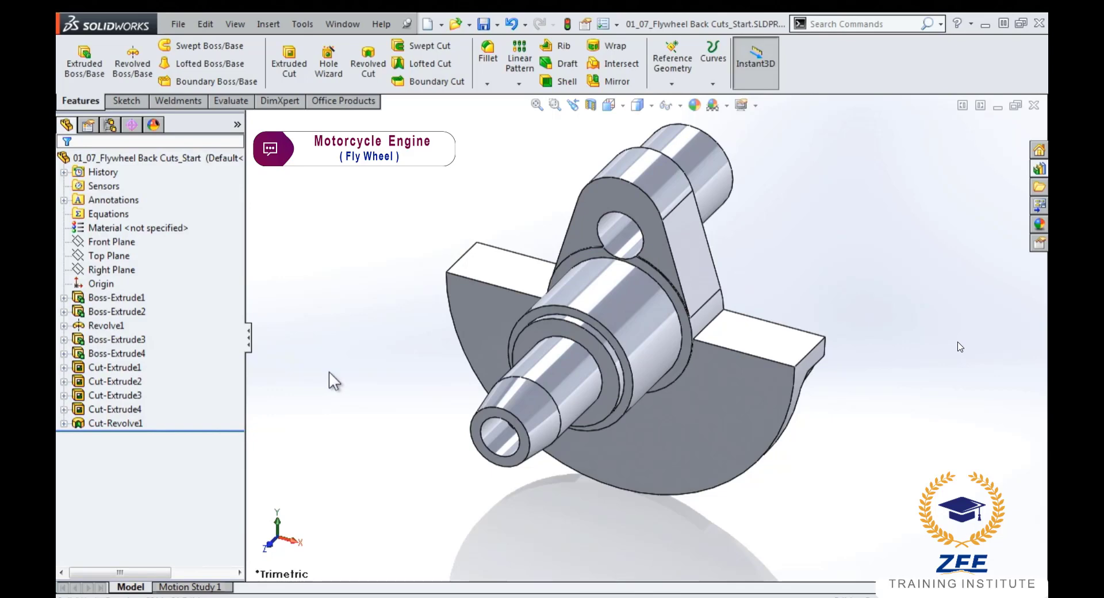
# - Show Boss-Extrude1's Sketch1, switch to the Back view, and select the back face
pyautogui.click(64, 297)
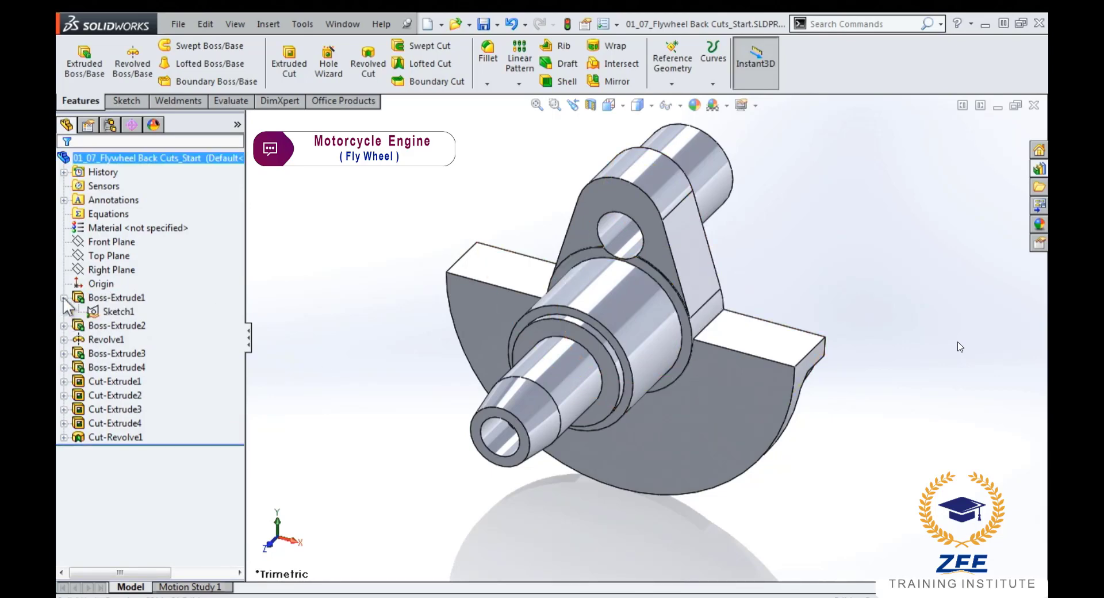
pyautogui.click(91, 309)
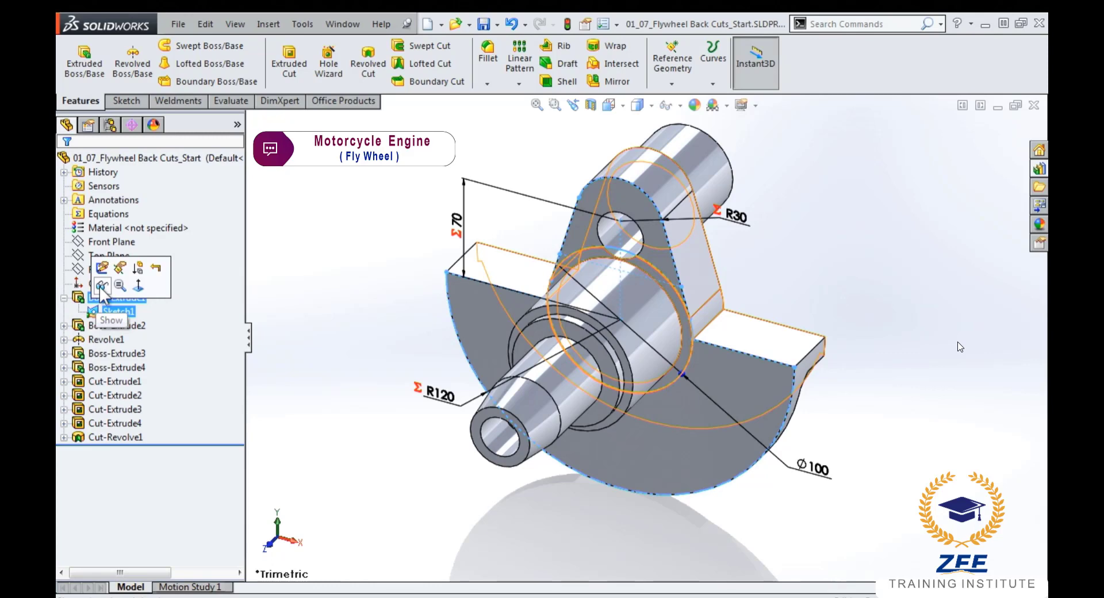
pyautogui.click(101, 286)
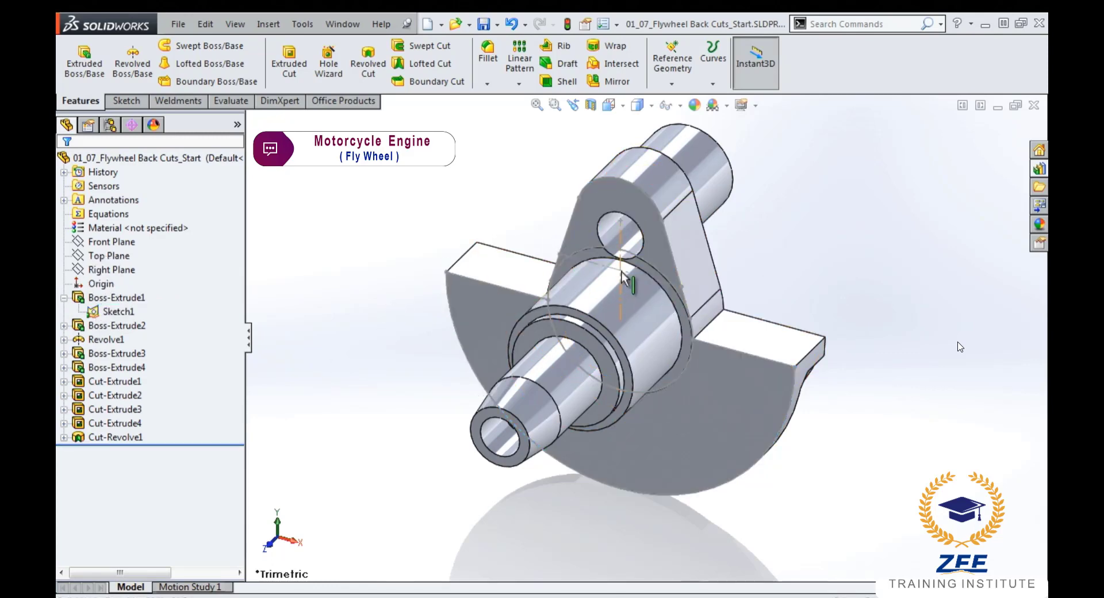
pyautogui.scroll(-2, 622, 277)
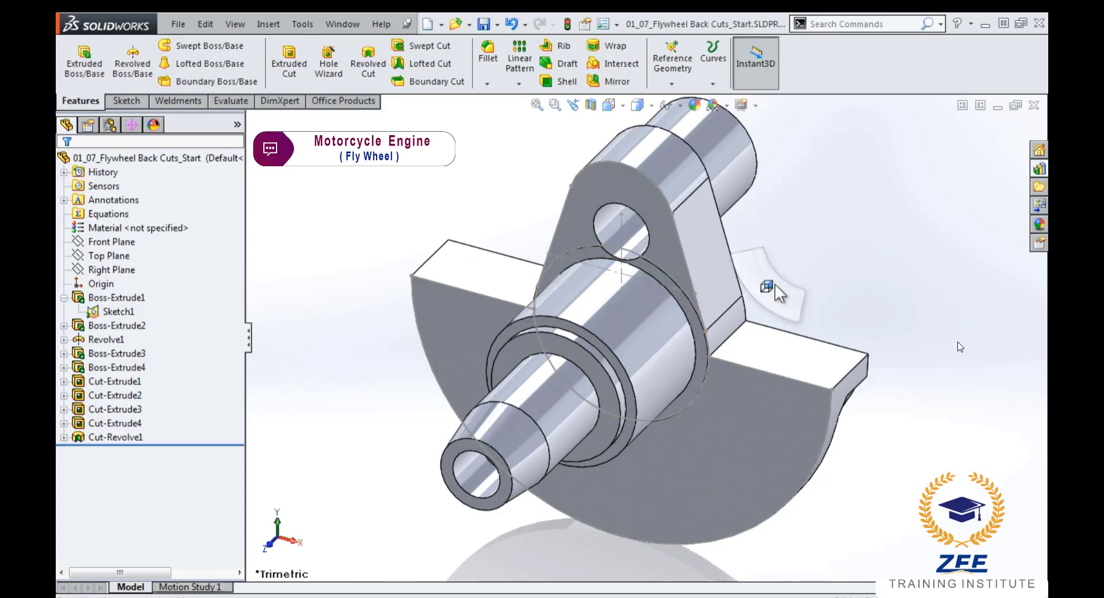
pyautogui.hotkey('ctrl', '2')
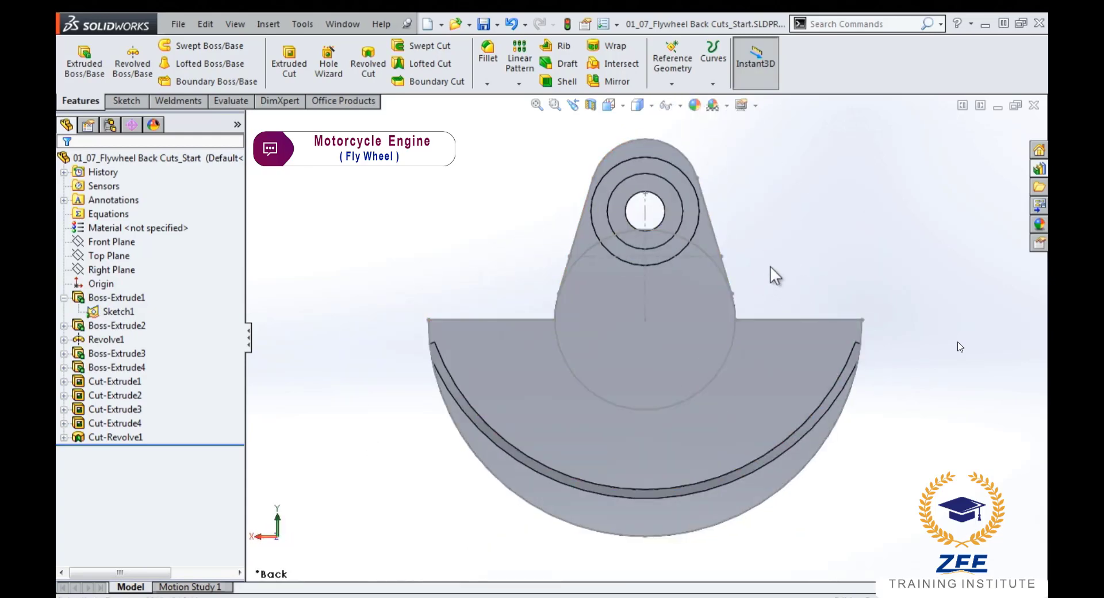
pyautogui.click(703, 325)
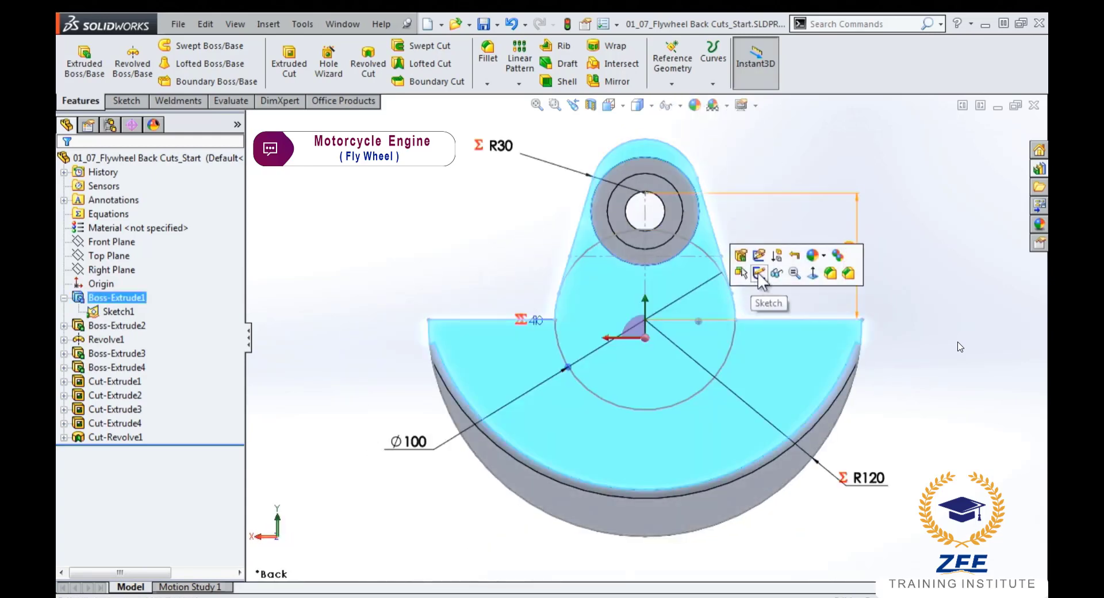
# - Sketch a 3-point arc on the back face and make it concentric with the hole edge
pyautogui.click(756, 280)
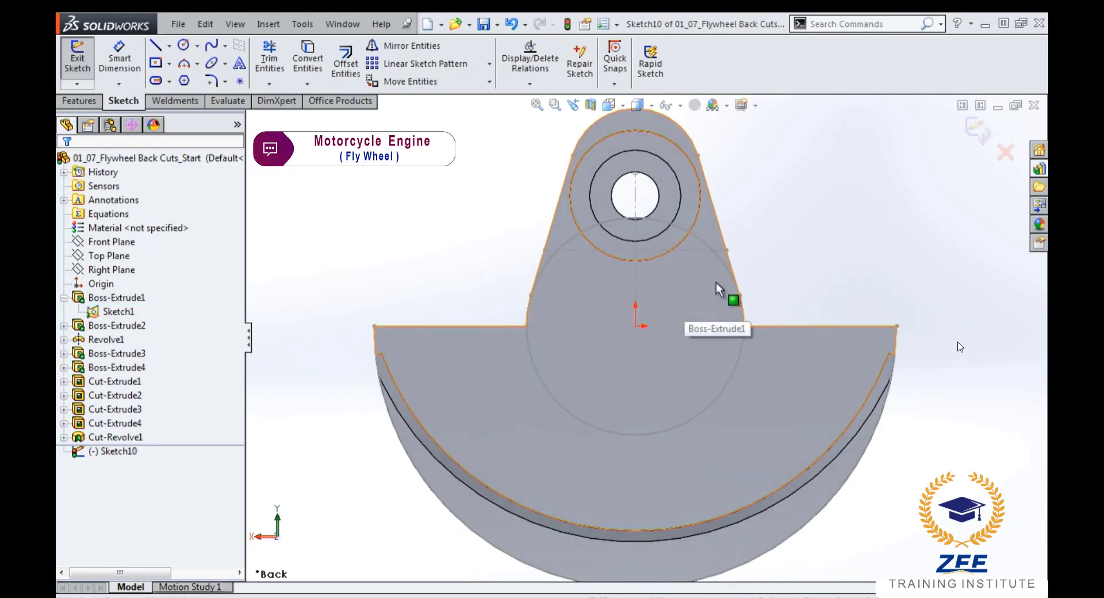
pyautogui.rightClick(762, 258)
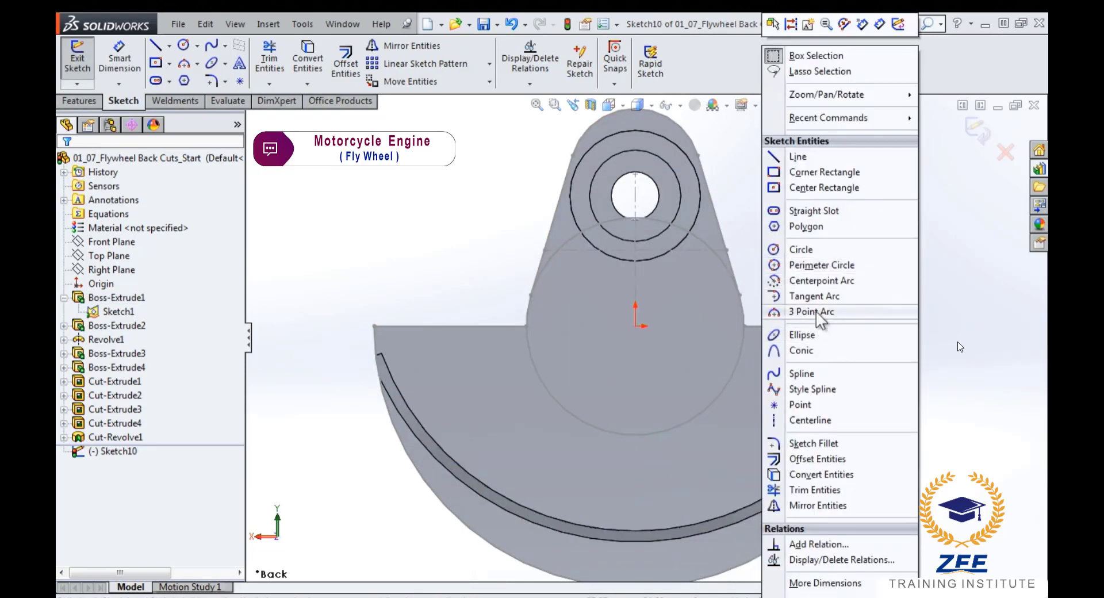
pyautogui.click(811, 311)
pyautogui.click(544, 250)
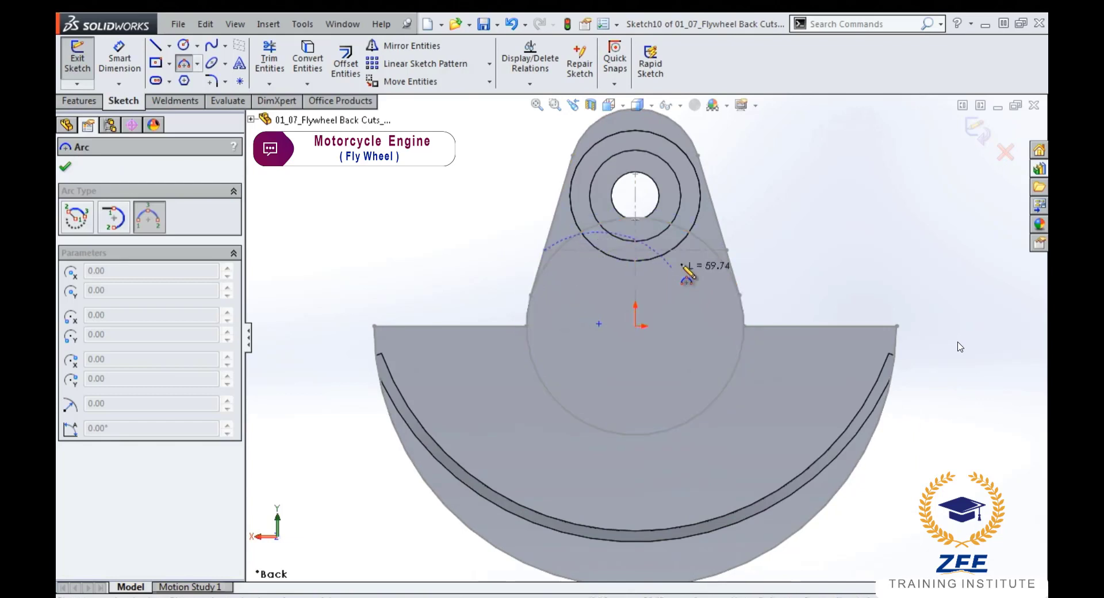
pyautogui.click(726, 250)
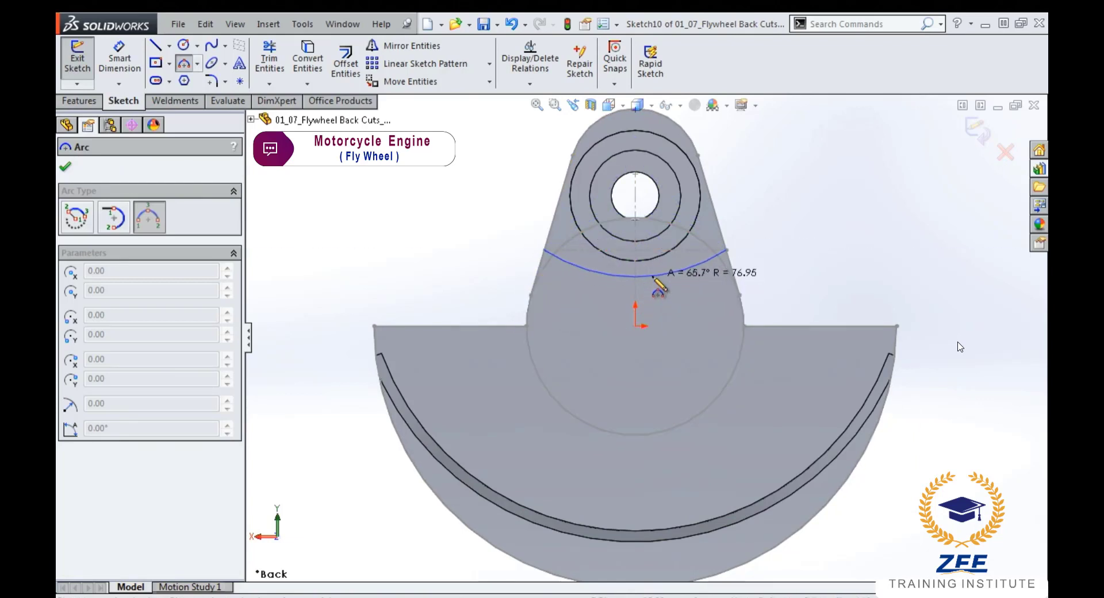
pyautogui.click(656, 280)
pyautogui.scroll(-2, 654, 281)
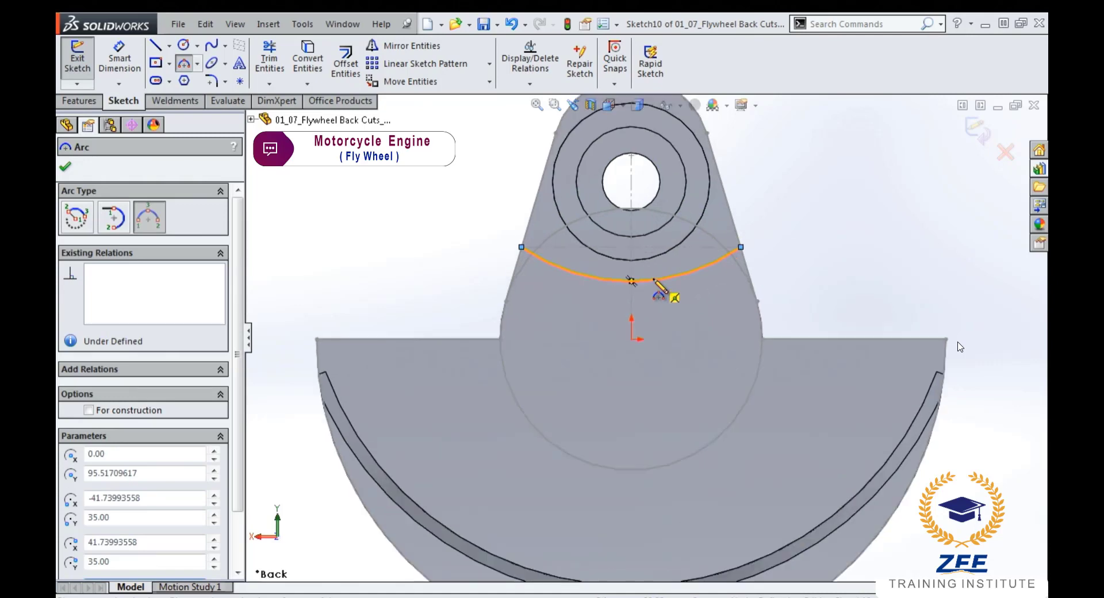
pyautogui.press('Escape')
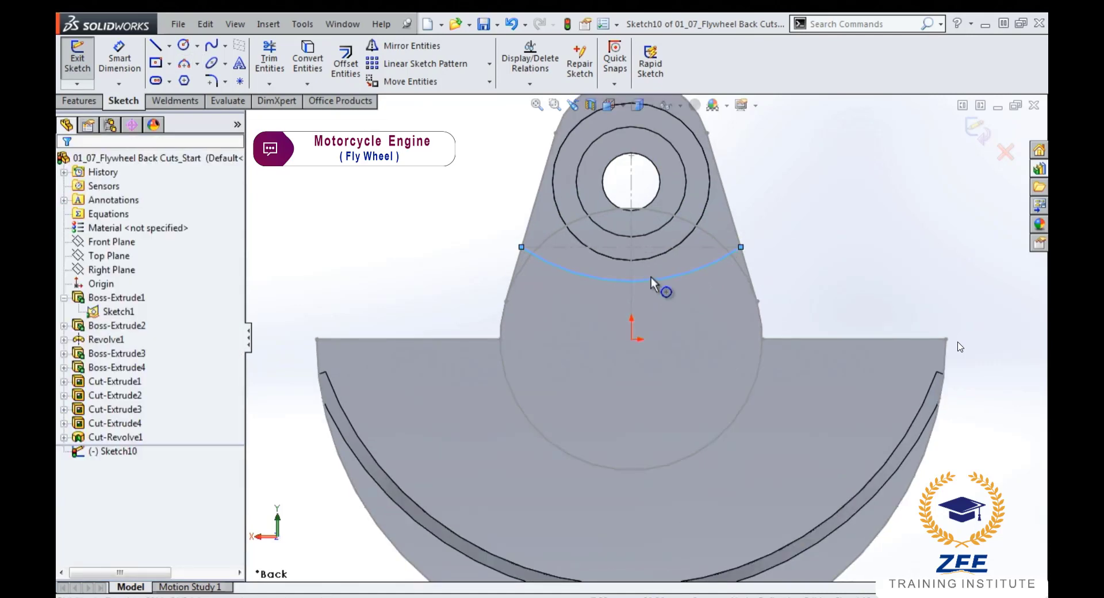
pyautogui.click(651, 277)
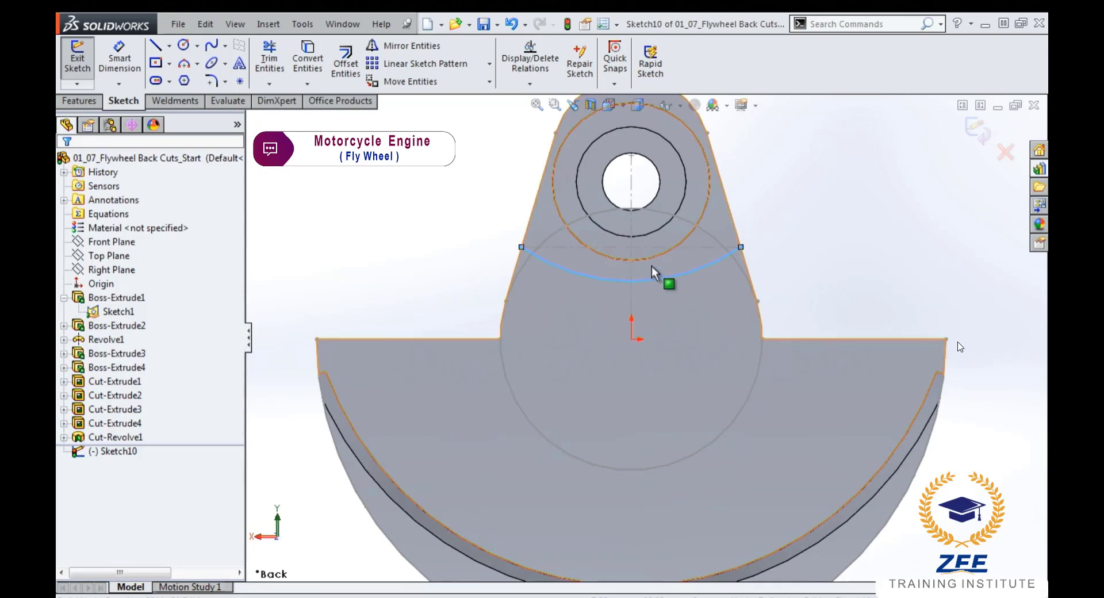
pyautogui.keyDown('ctrl'); pyautogui.click(649, 258); pyautogui.keyUp('ctrl')
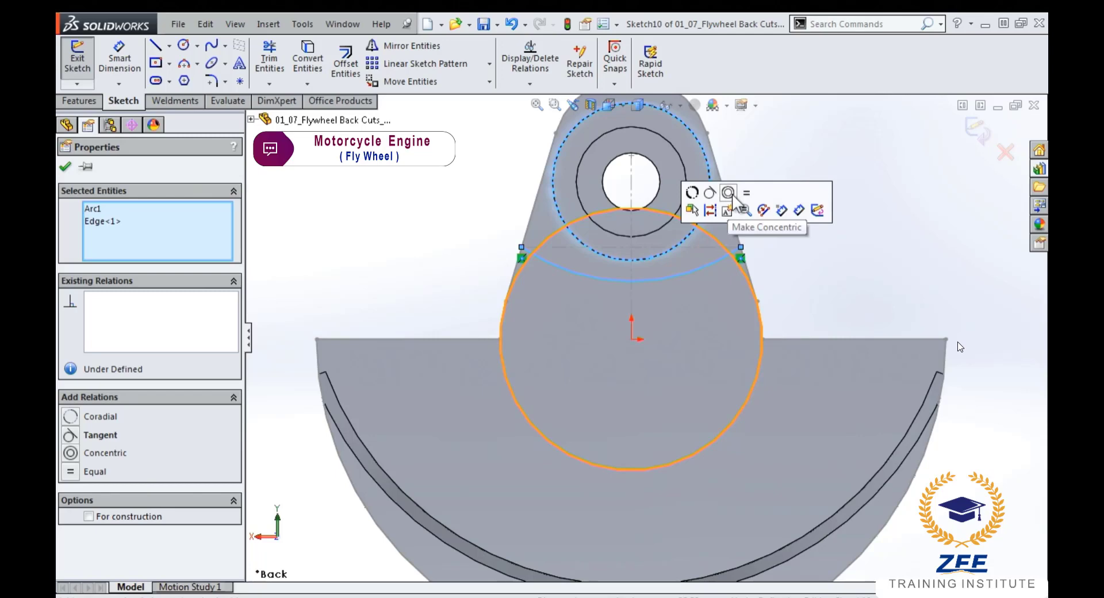
pyautogui.click(727, 193)
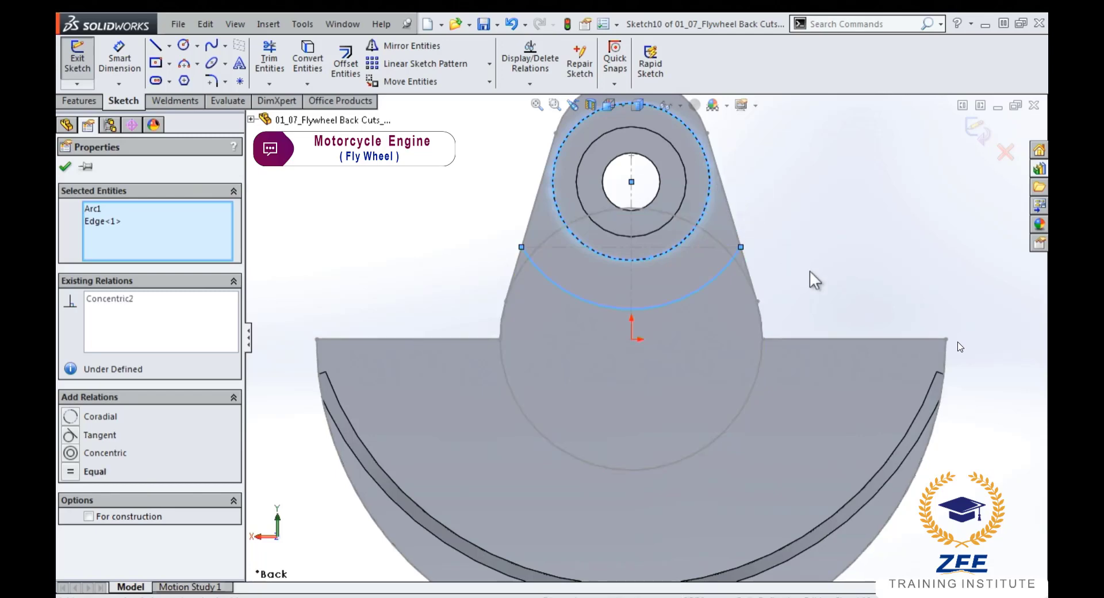
pyautogui.press('Escape')
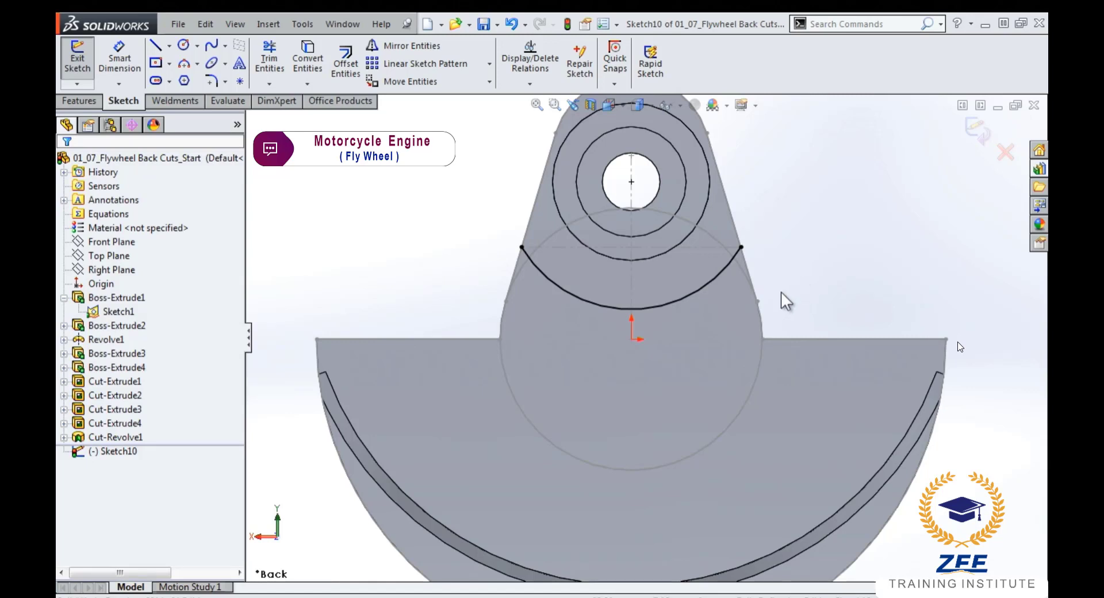
# - Convert Sketch1's hub circle and both slanted lug lines into the sketch
pyautogui.press('s')
pyautogui.click(795, 396)
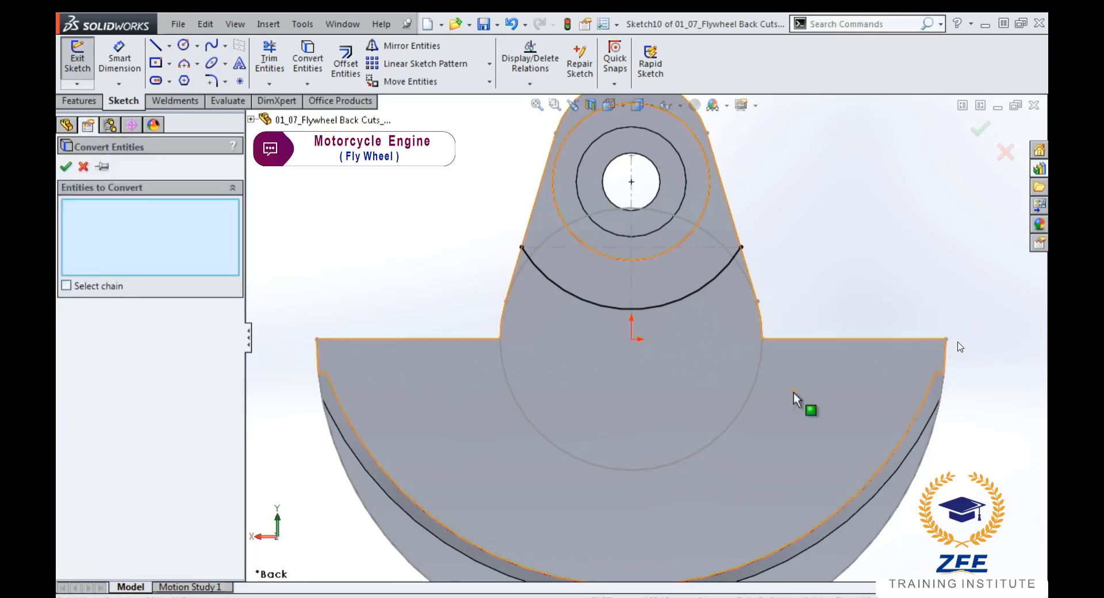
pyautogui.click(751, 386)
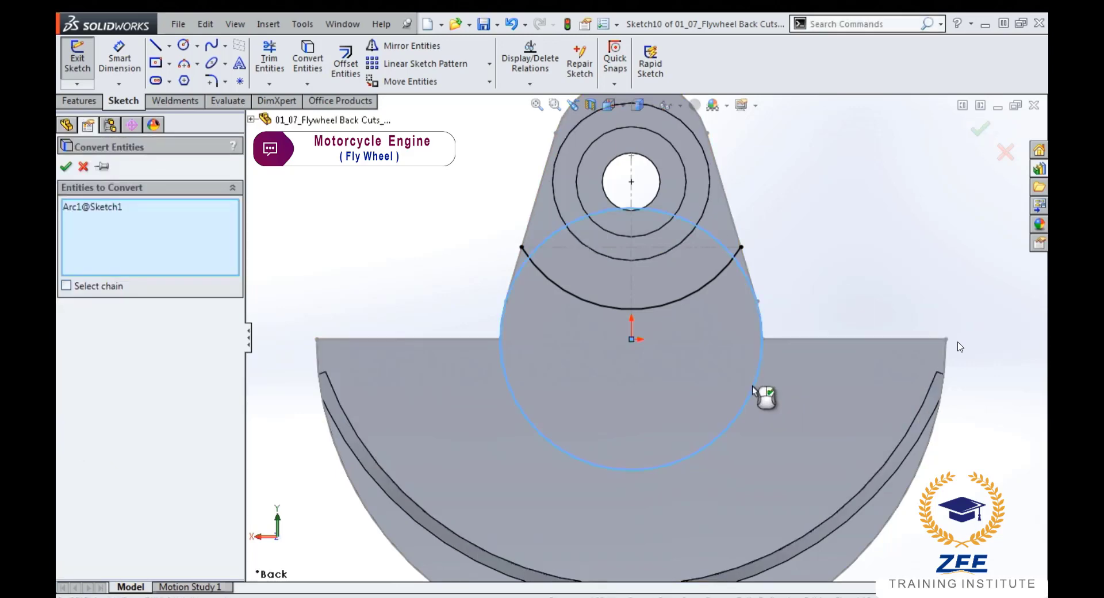
pyautogui.click(532, 213)
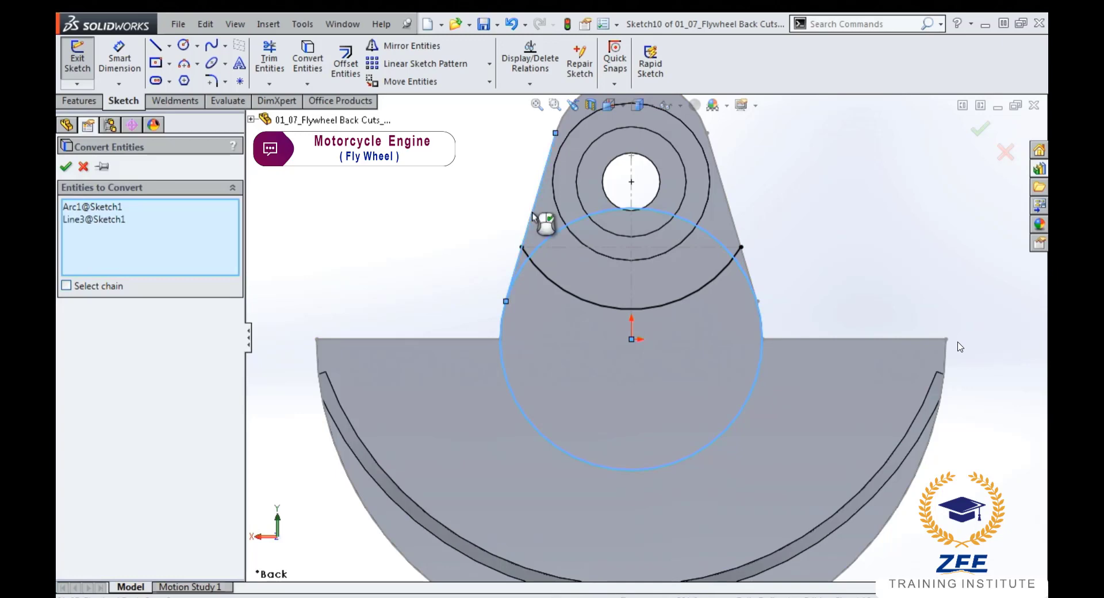
pyautogui.click(731, 212)
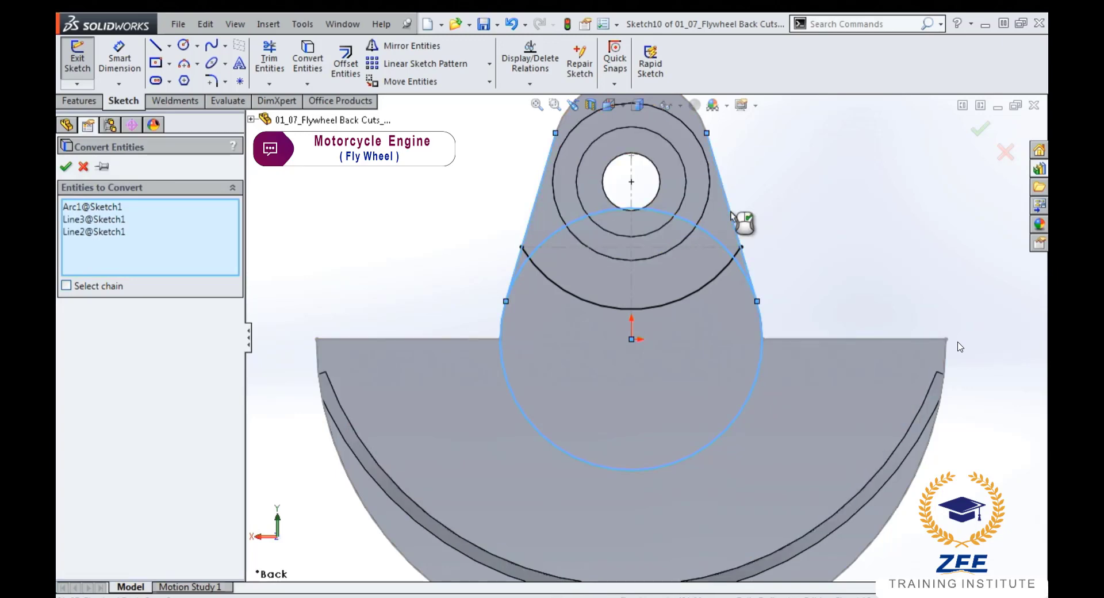
pyautogui.rightClick(730, 212)
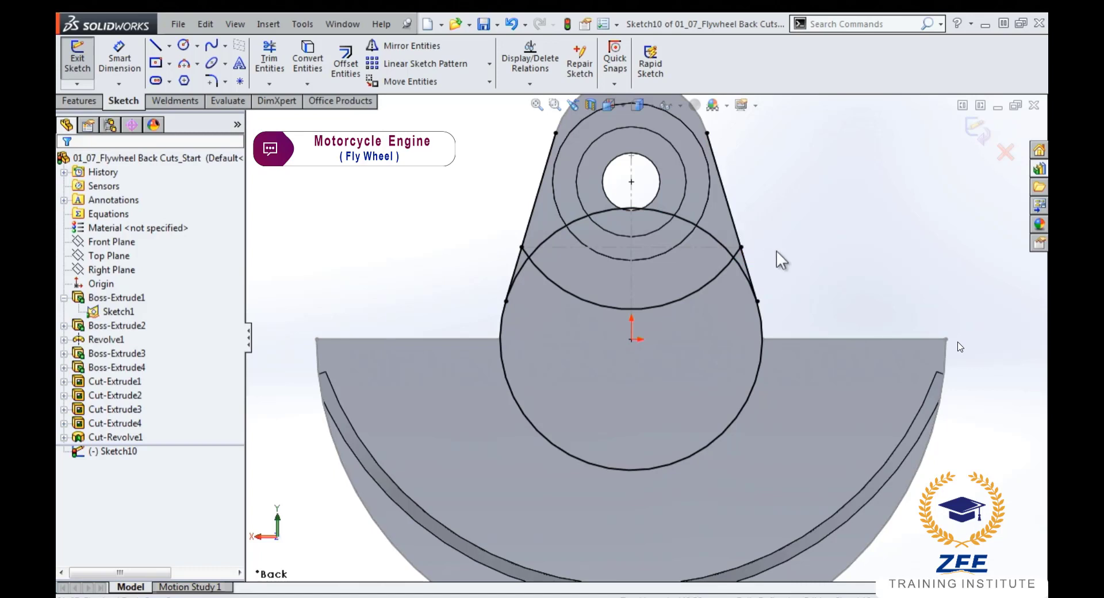
# - Draw a horizontal line across the hub circle between its left and right points
pyautogui.moveTo(776, 252); pyautogui.dragTo(712, 248, button='right')
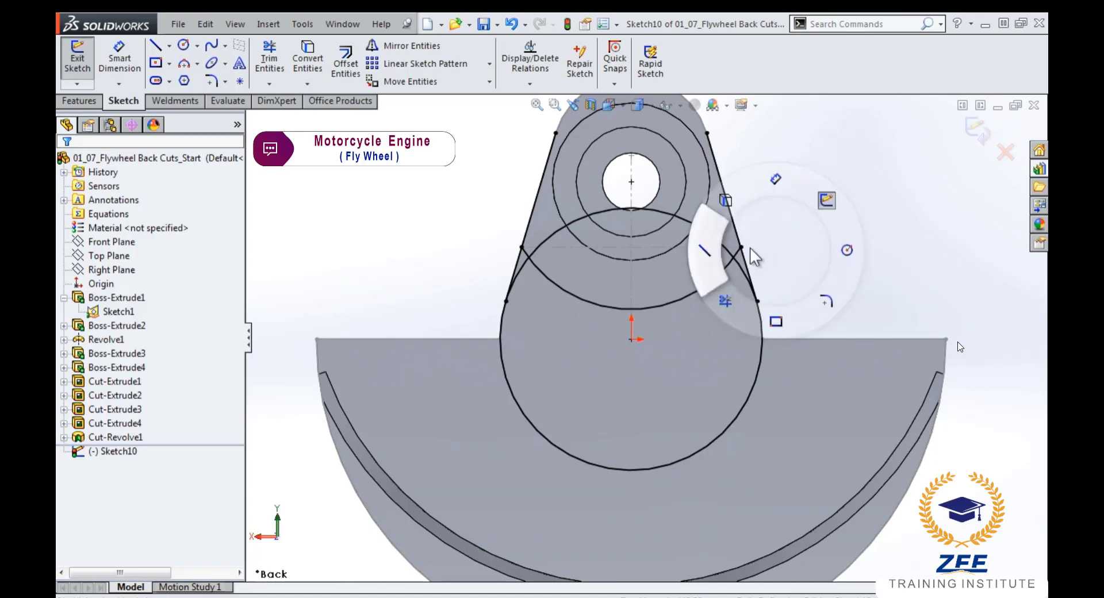
pyautogui.click(499, 340)
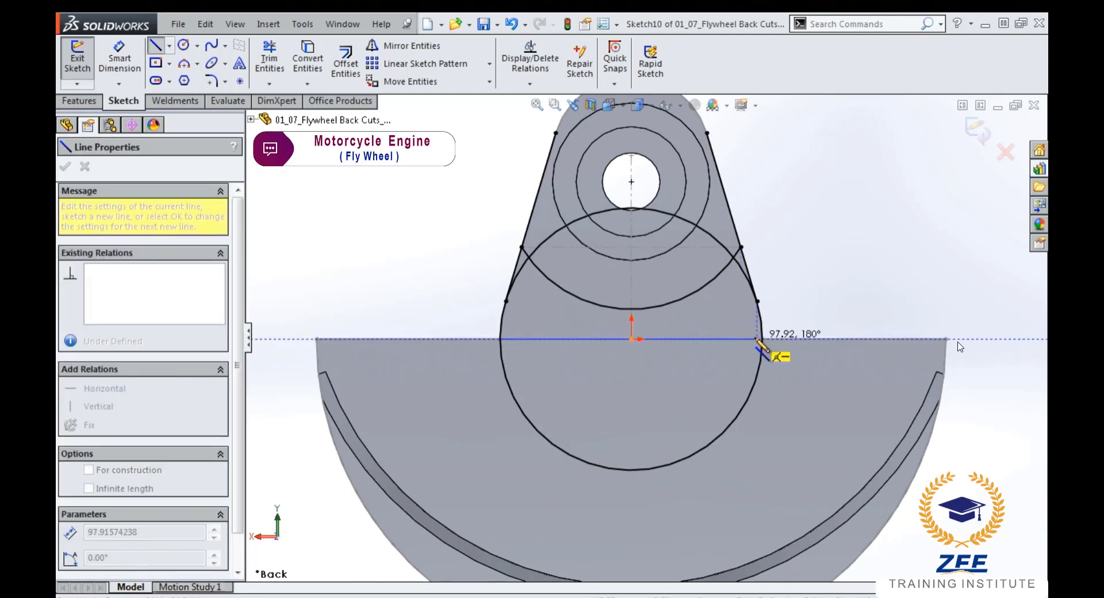
pyautogui.doubleClick(762, 339)
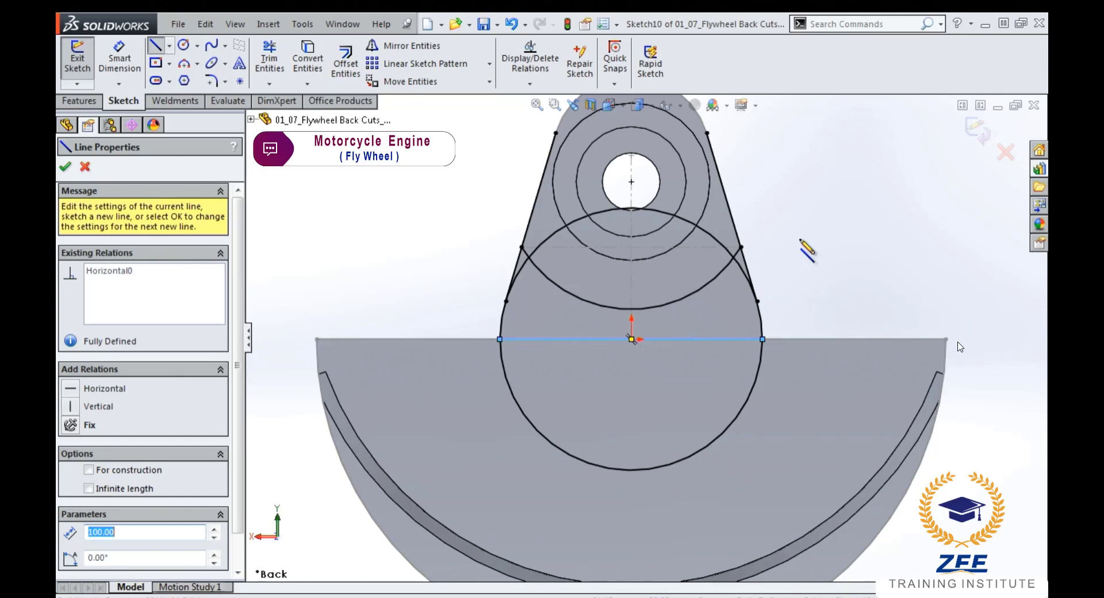
# - Power-trim the slanted line tops and surplus circle arcs to leave one closed profile
pyautogui.press('s')
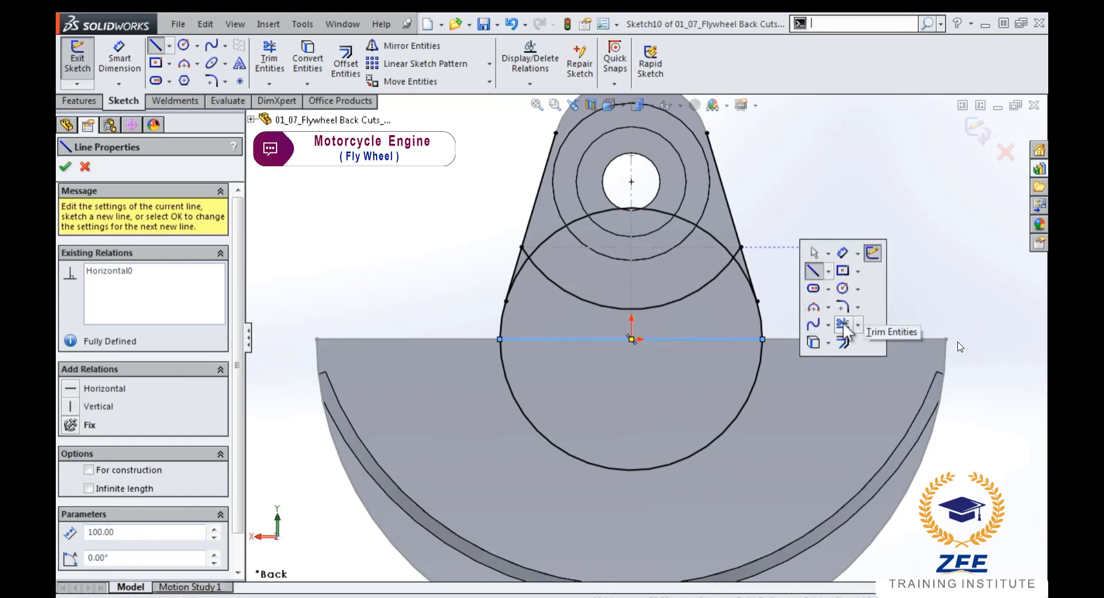
pyautogui.click(843, 322)
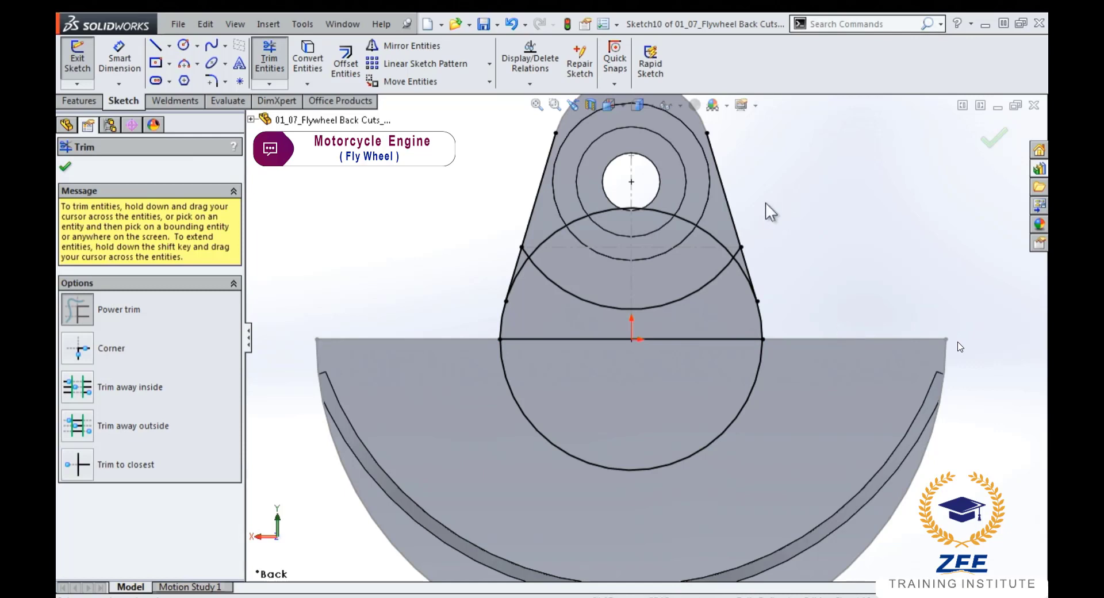
pyautogui.moveTo(749, 190); pyautogui.dragTo(546, 182)
pyautogui.scroll(-2, 542, 278)
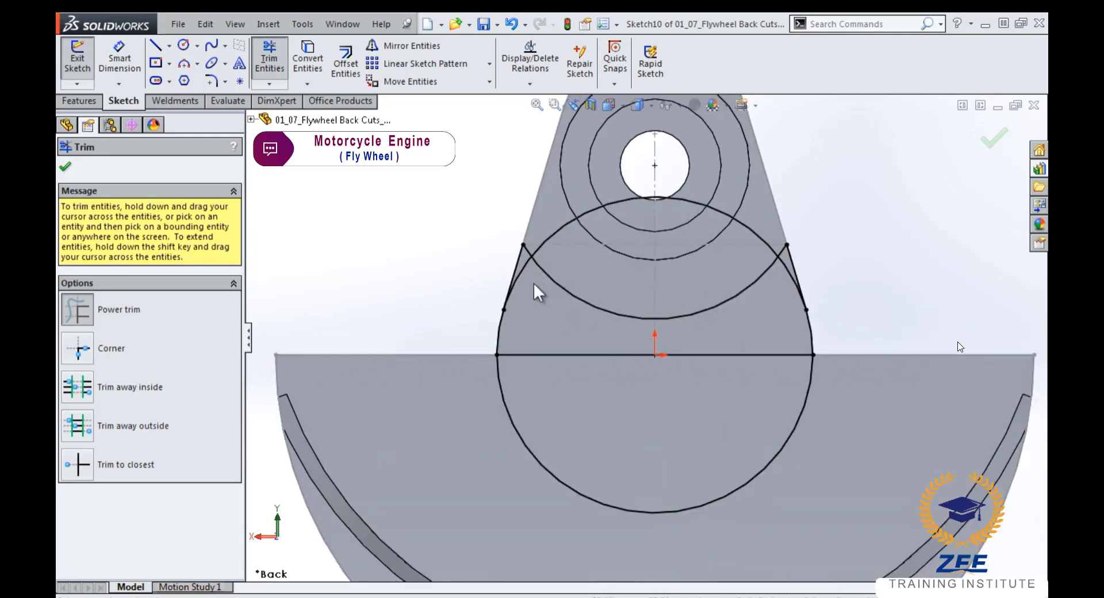
pyautogui.moveTo(533, 284); pyautogui.dragTo(524, 268)
pyautogui.moveTo(783, 267); pyautogui.dragTo(796, 271)
pyautogui.moveTo(750, 213); pyautogui.dragTo(743, 232)
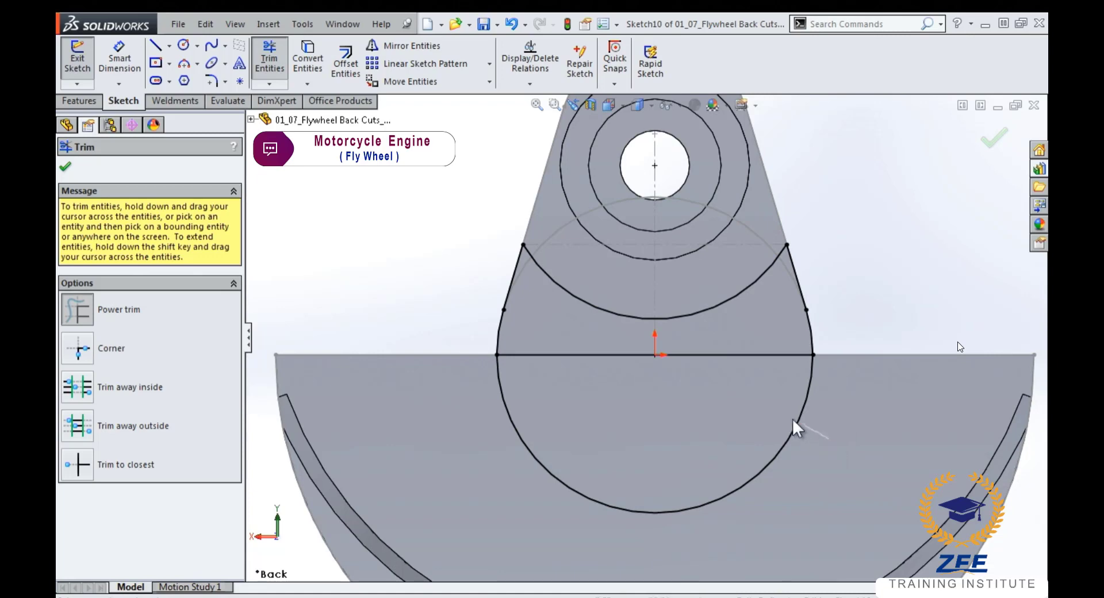
pyautogui.moveTo(792, 420); pyautogui.dragTo(781, 413)
pyautogui.scroll(2, 603, 296)
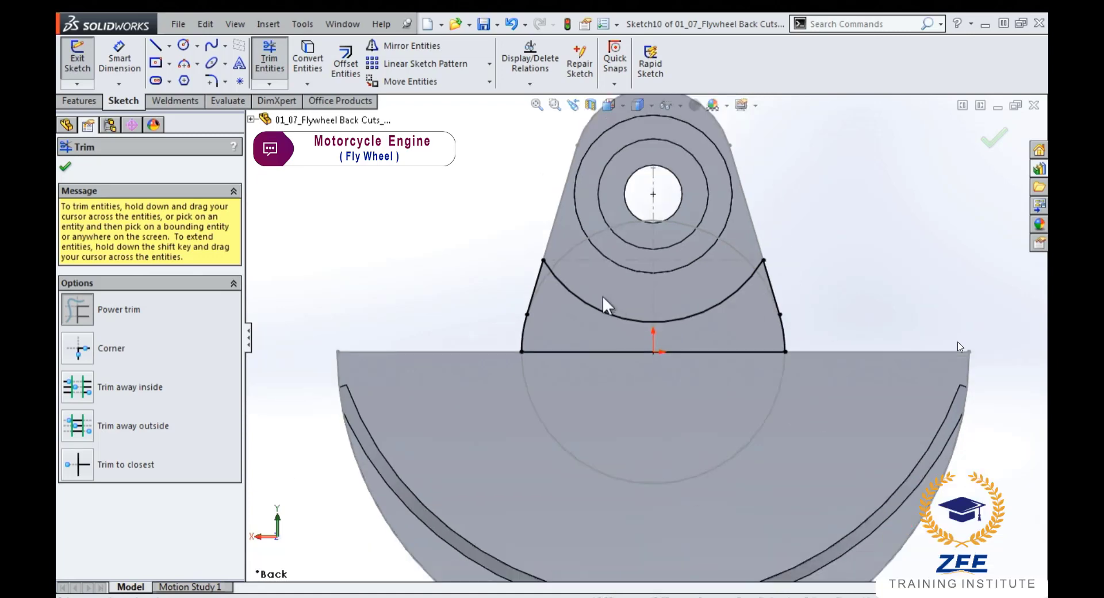
pyautogui.scroll(1, 602, 295)
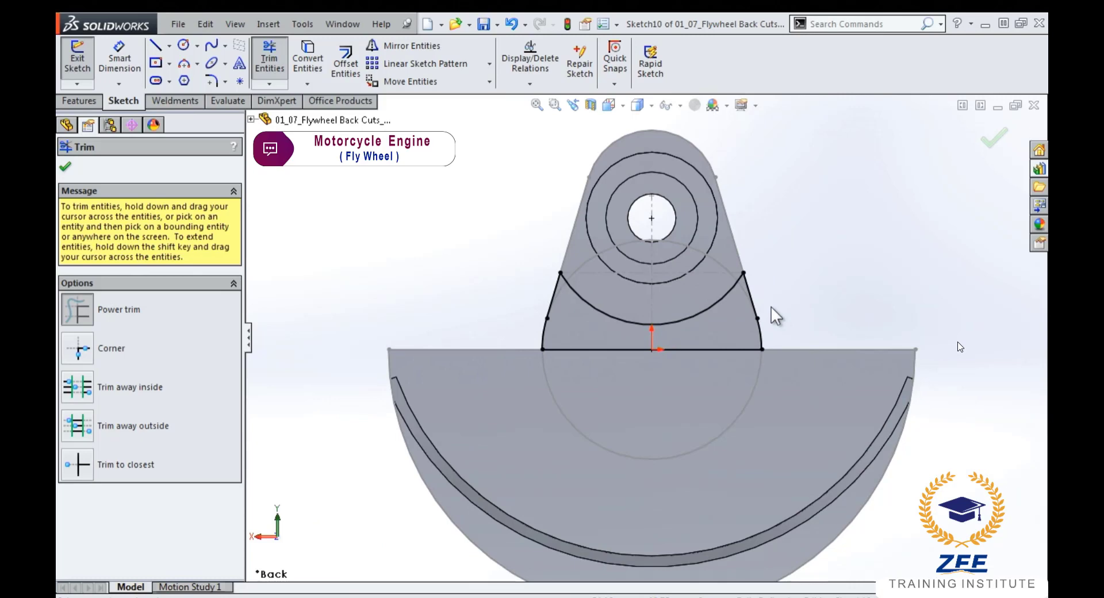
pyautogui.click(91, 104)
# - Extrude-cut Sketch10 Up To Vertex at the notch corner, creating Cut-Extrude5
pyautogui.click(295, 69)
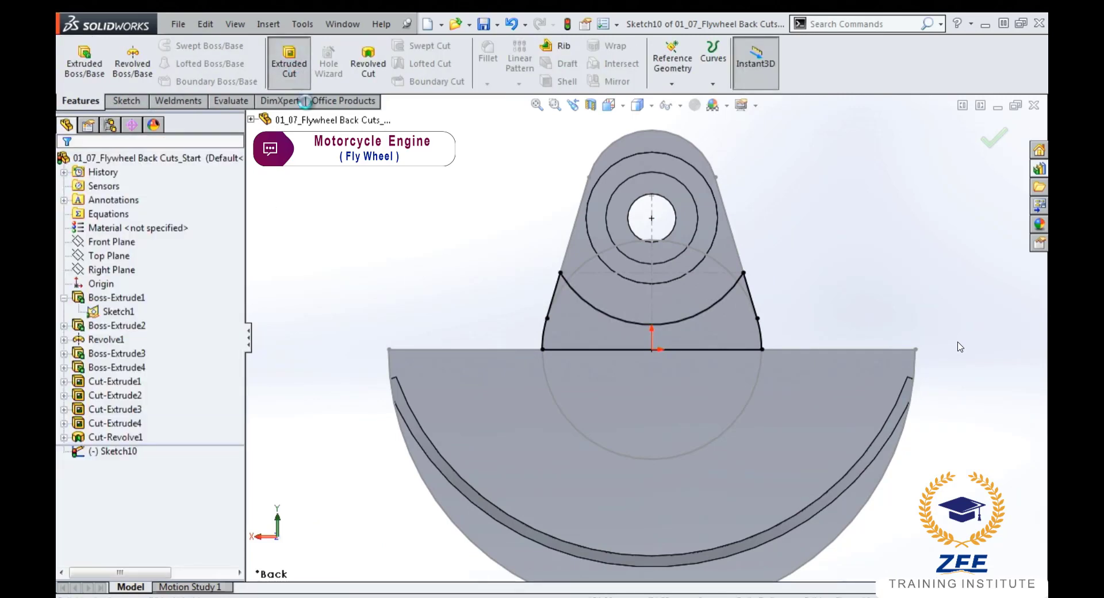
pyautogui.click(193, 256)
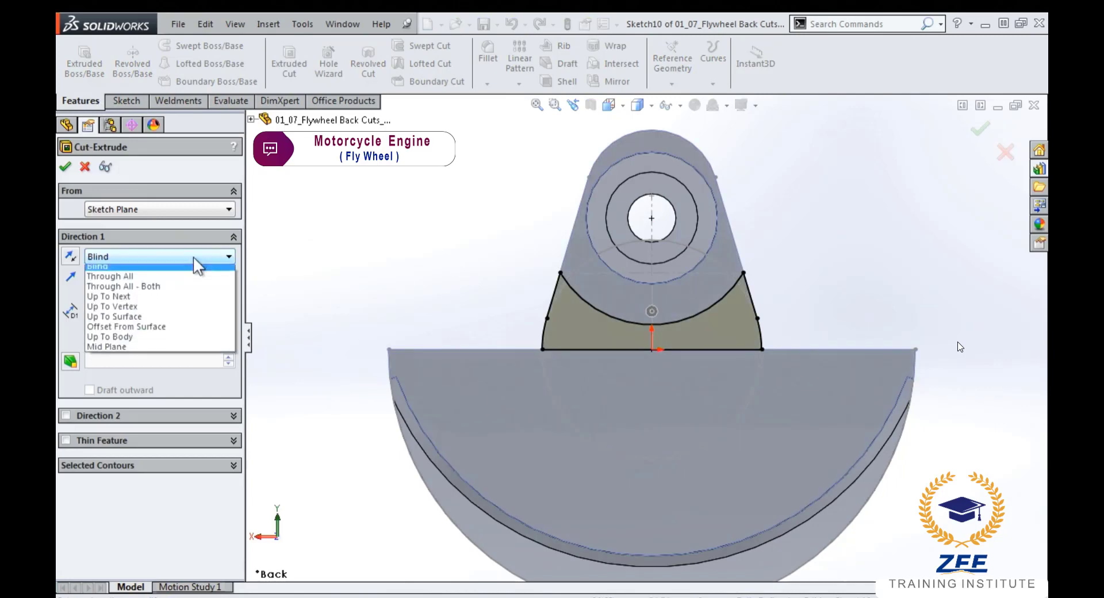
pyautogui.click(136, 311)
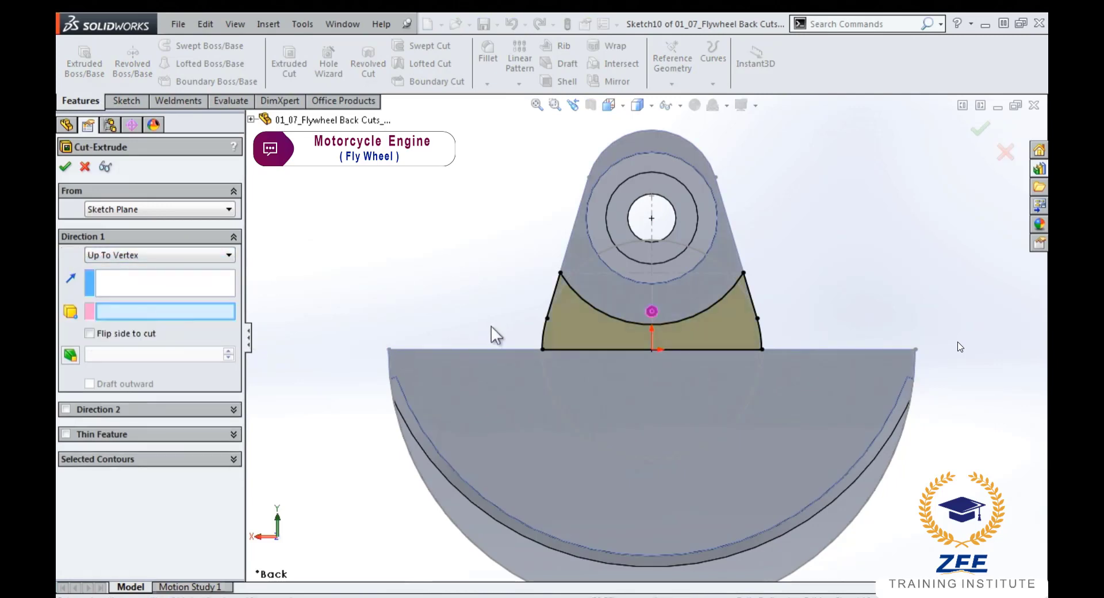
pyautogui.moveTo(489, 319); pyautogui.dragTo(547, 212, button='middle')
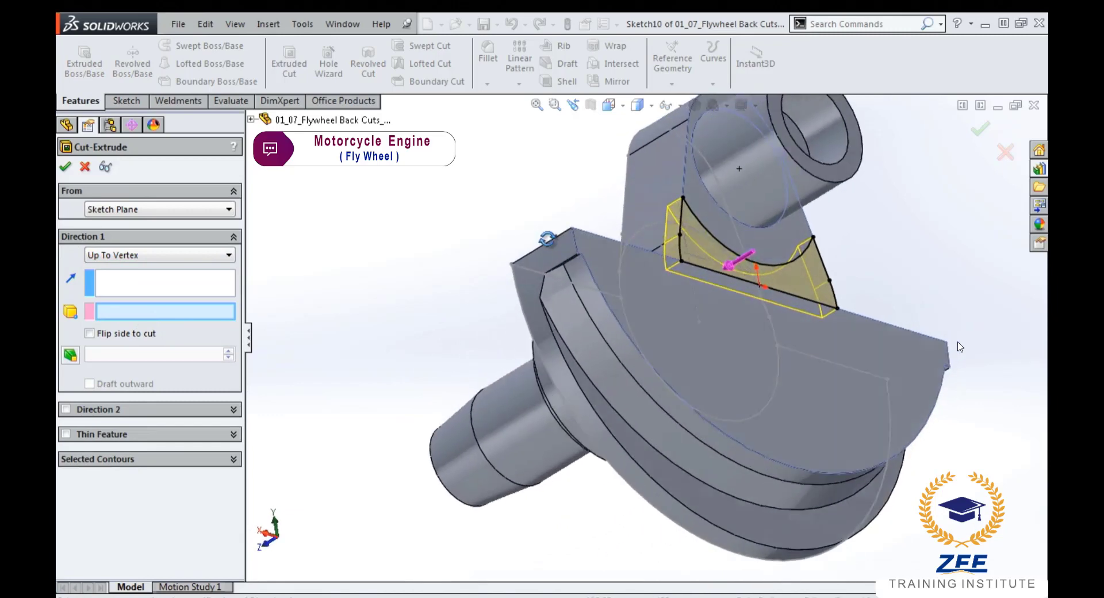
pyautogui.scroll(-3, 586, 233)
pyautogui.scroll(-3, 613, 250)
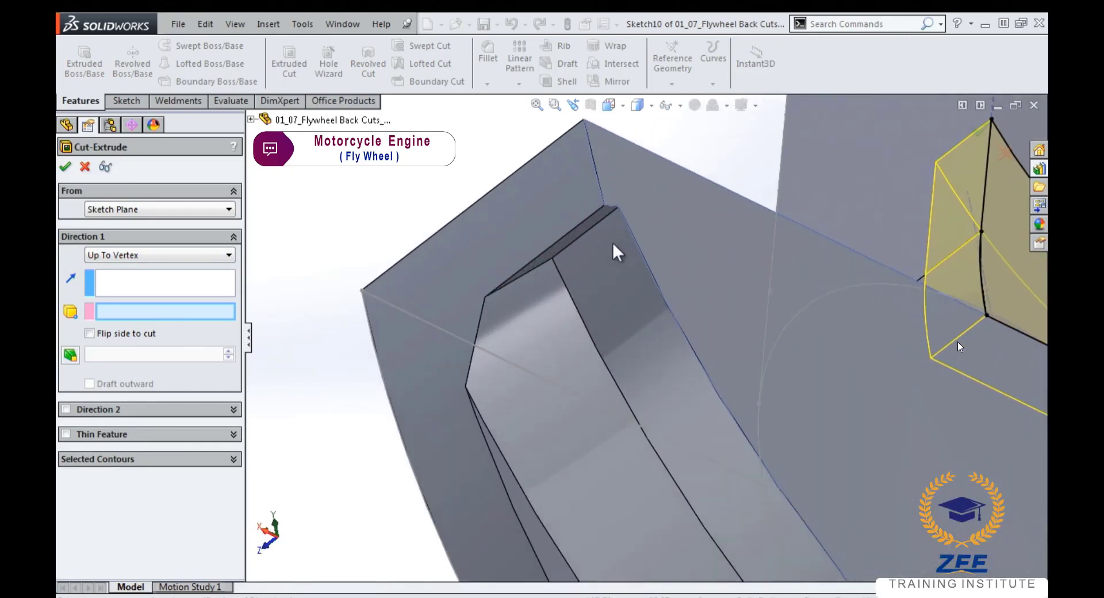
pyautogui.click(552, 258)
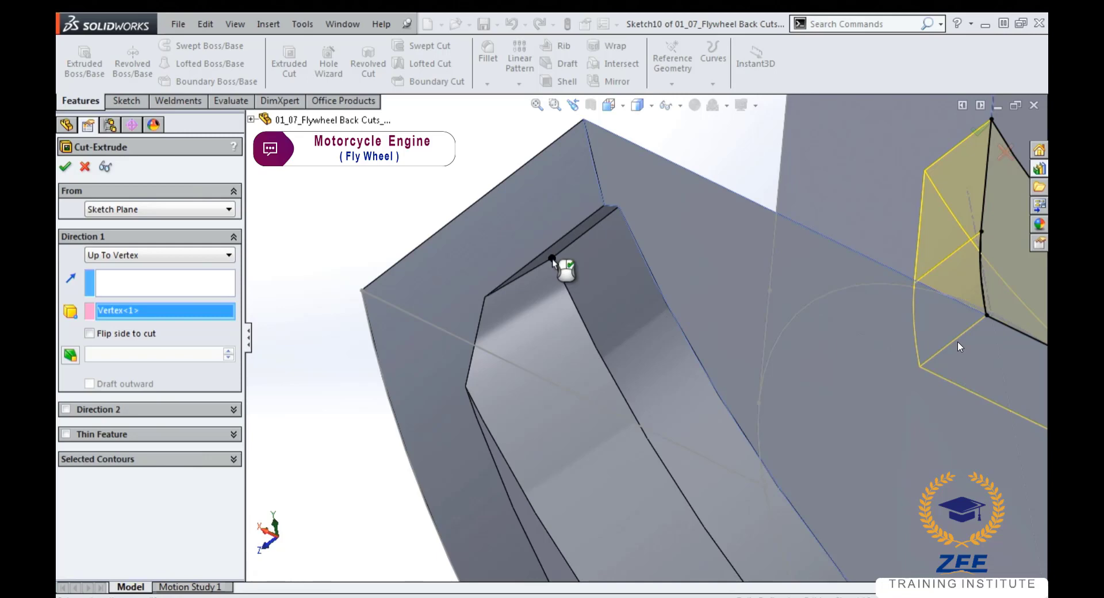
pyautogui.rightClick(552, 258)
pyautogui.moveTo(556, 262); pyautogui.dragTo(581, 253, button='right')
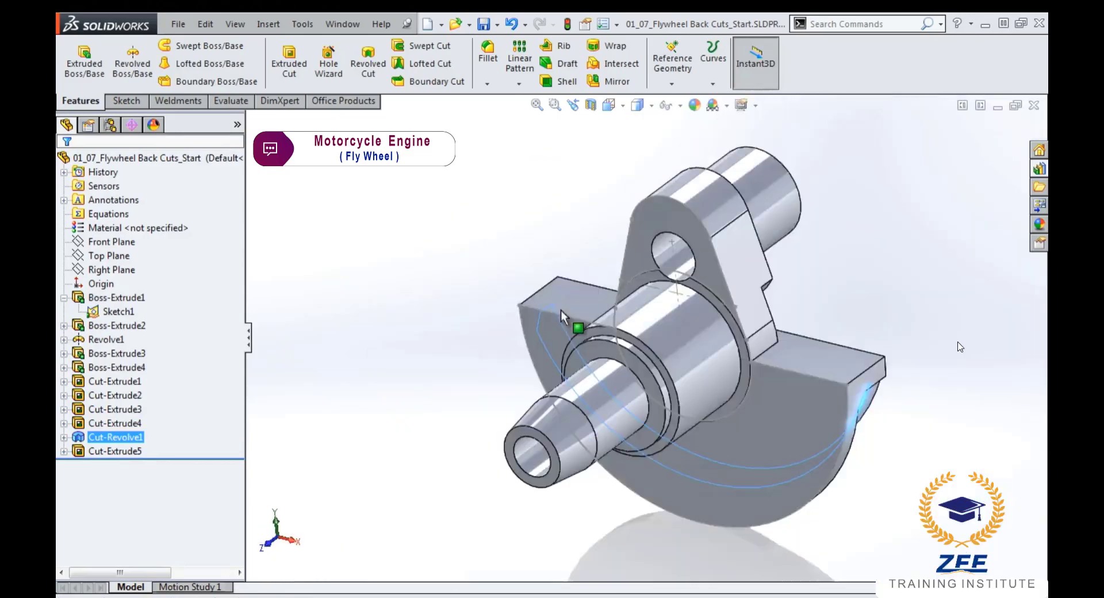
# - Select the Right Plane and orbit the model to view it edge-on, then return to trimetric
pyautogui.click(615, 211)
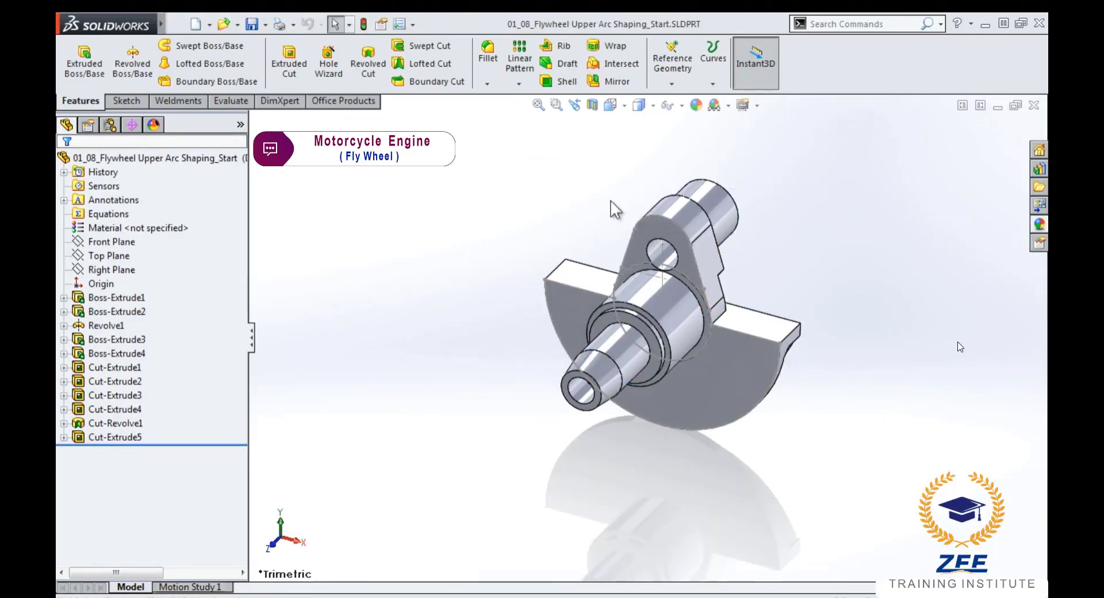
pyautogui.click(113, 269)
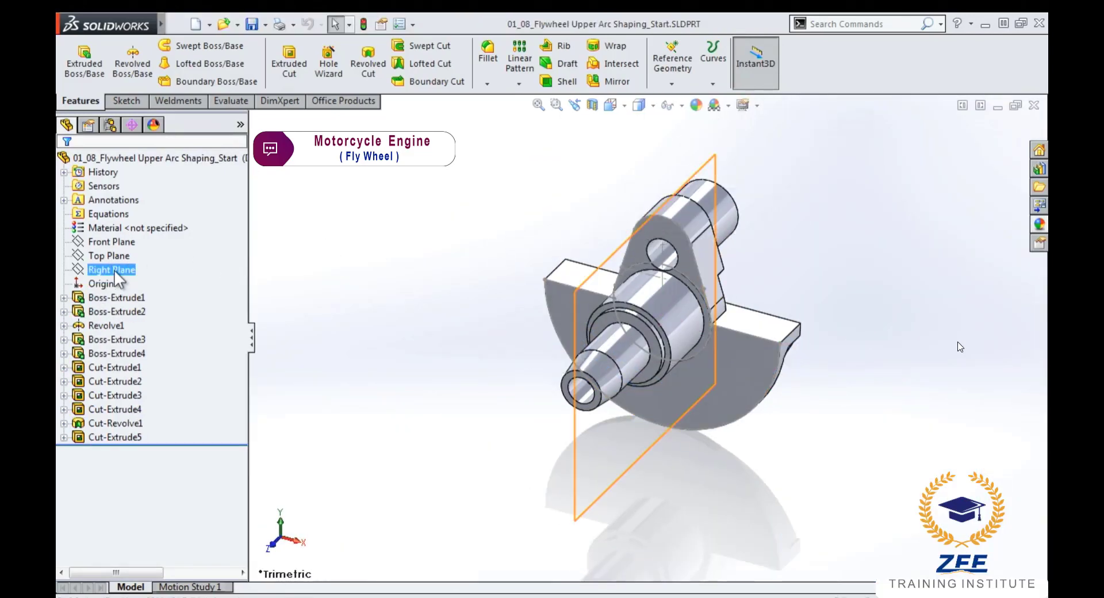
pyautogui.click(113, 270)
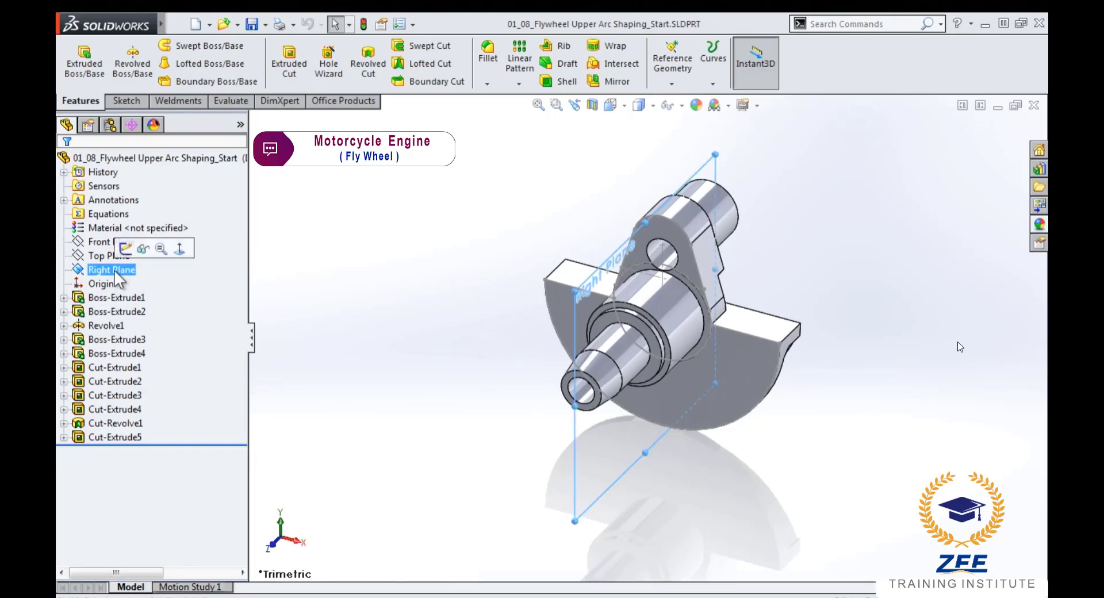
pyautogui.moveTo(454, 414); pyautogui.dragTo(484, 410, button='middle')
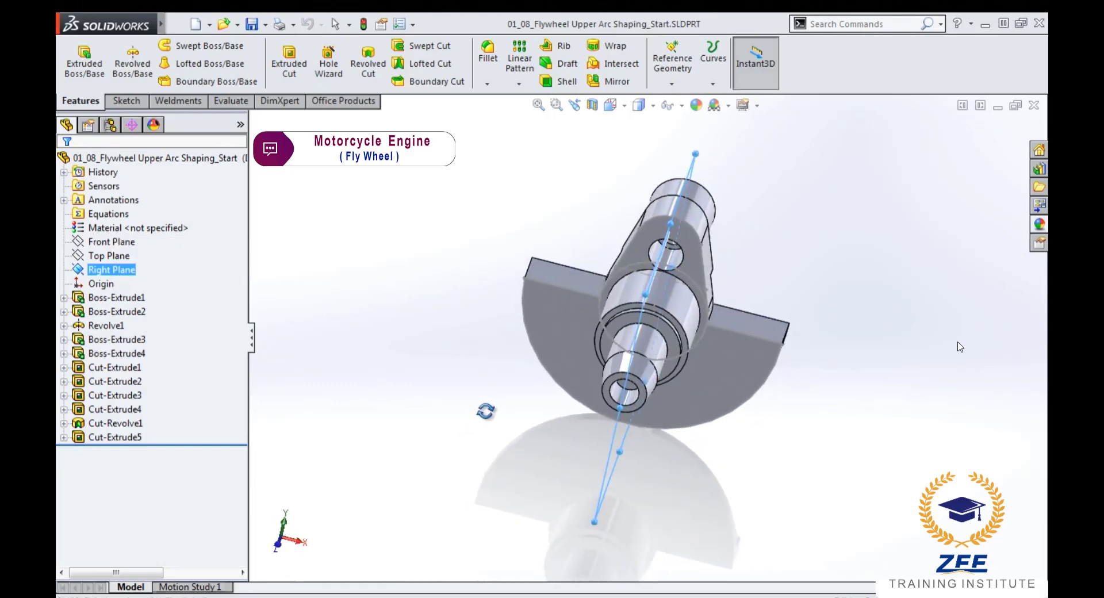
pyautogui.scroll(-3, 695, 215)
pyautogui.scroll(-2, 696, 218)
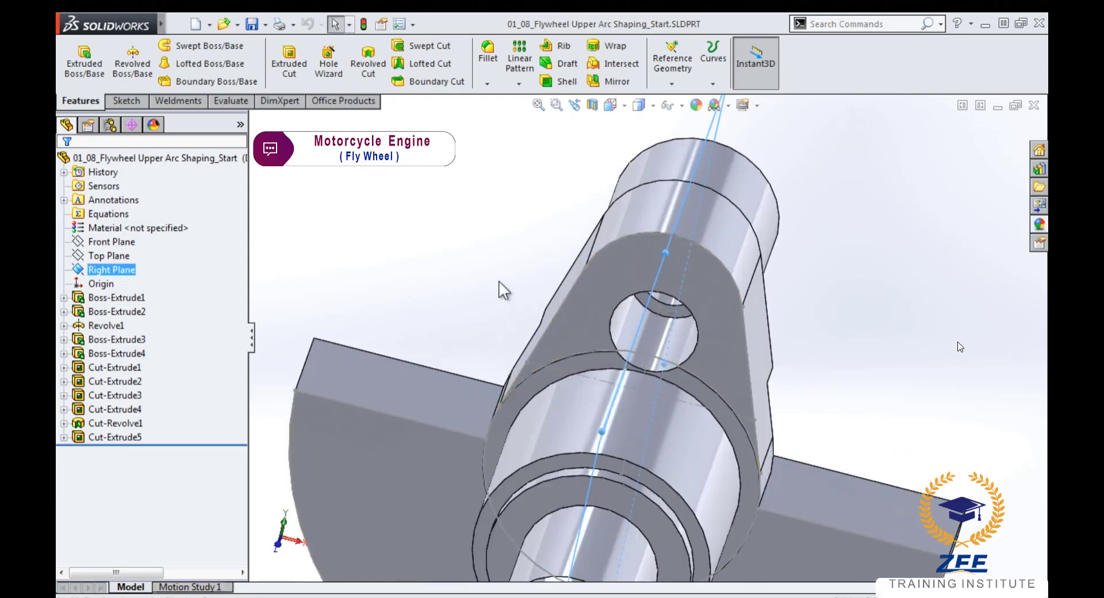
pyautogui.moveTo(498, 281); pyautogui.dragTo(543, 230, button='middle')
pyautogui.hotkey('ctrl', '7')
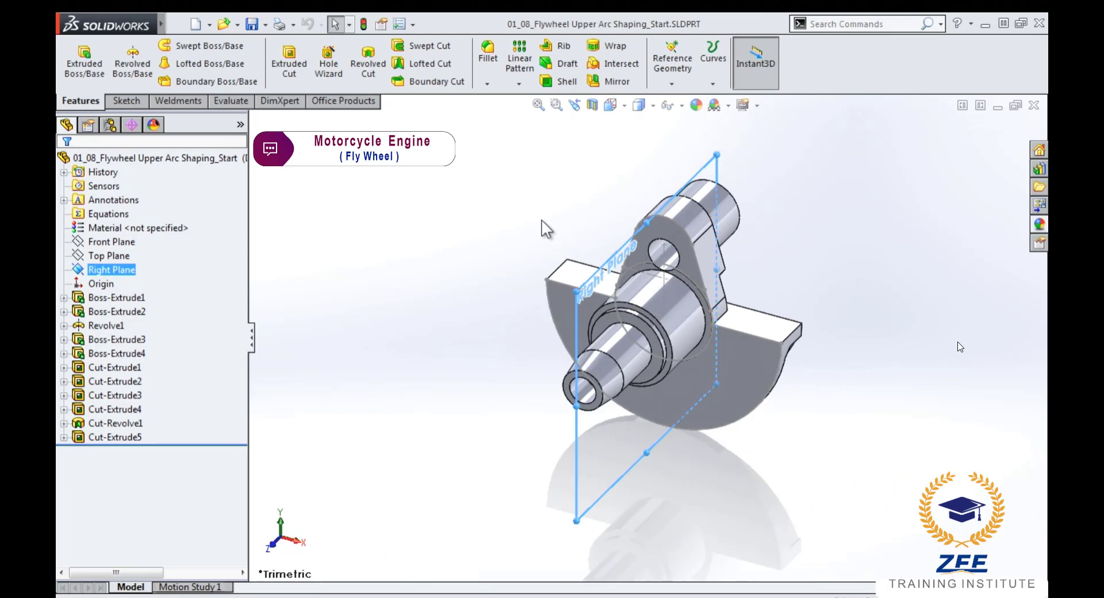
pyautogui.scroll(-3, 649, 260)
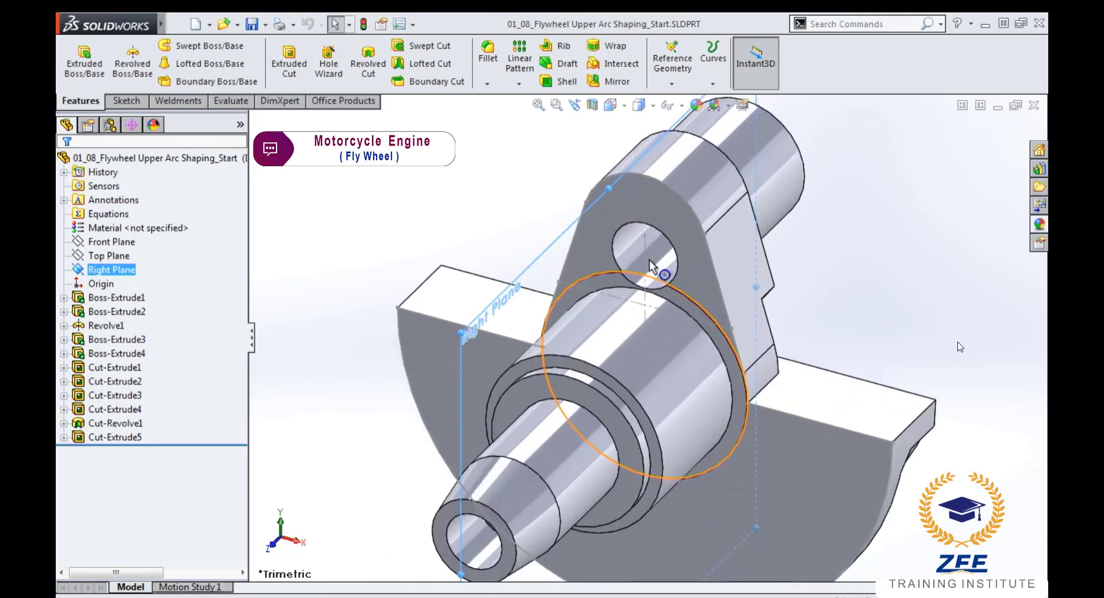
pyautogui.scroll(-2, 639, 273)
pyautogui.scroll(-2, 640, 284)
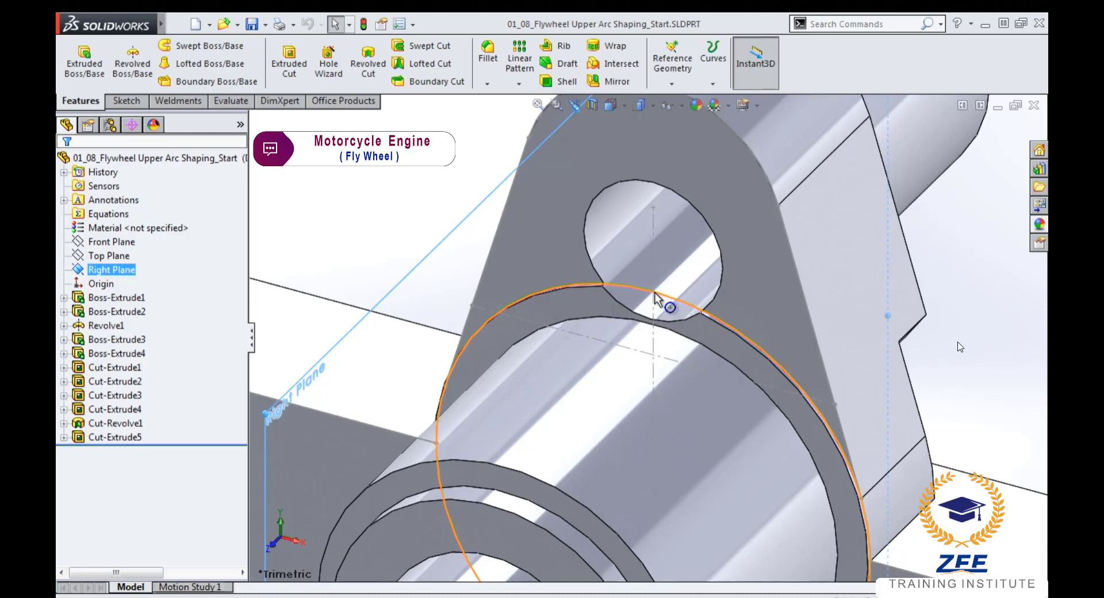
# - Inspect the crankpin hole and cut features, then roll back to before Cut-Extrude1
pyautogui.click(674, 212)
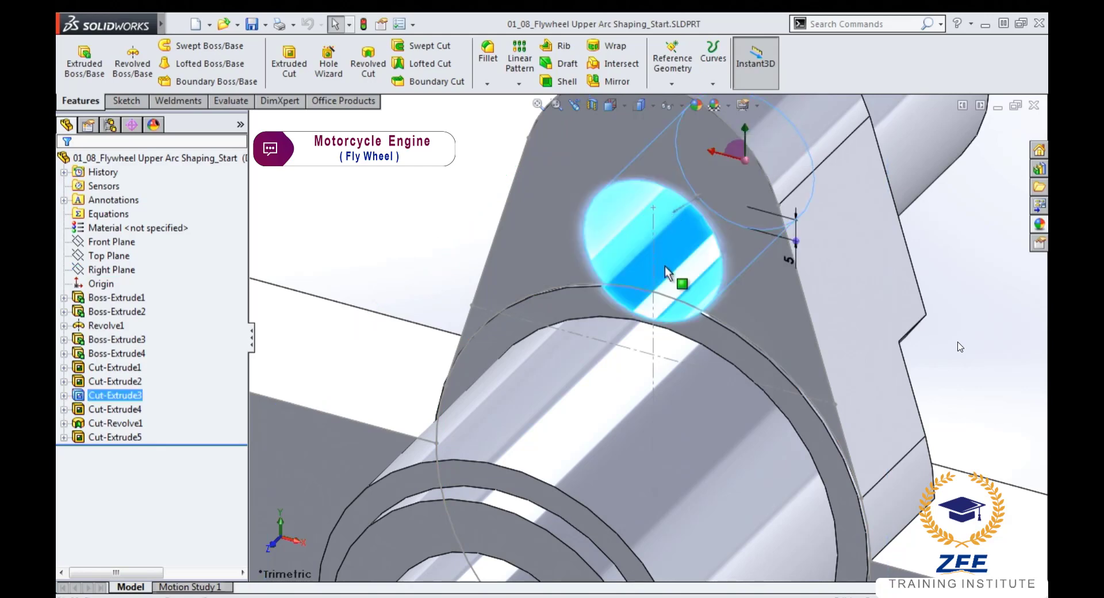
pyautogui.scroll(4, 665, 266)
pyautogui.scroll(2, 655, 326)
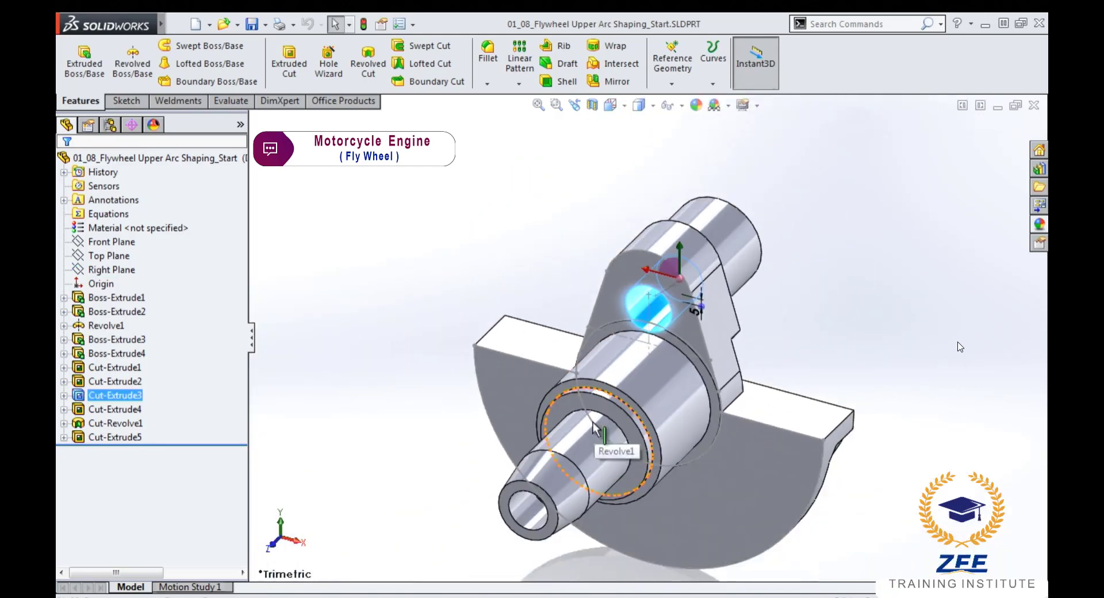
pyautogui.scroll(-2, 591, 424)
pyautogui.click(398, 239)
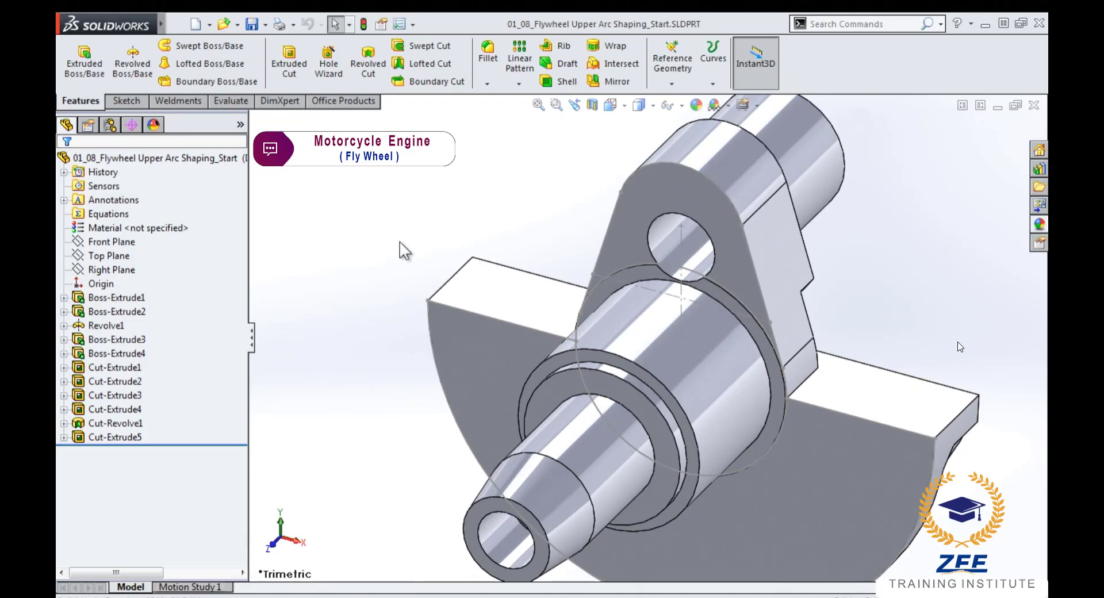
pyautogui.click(98, 367)
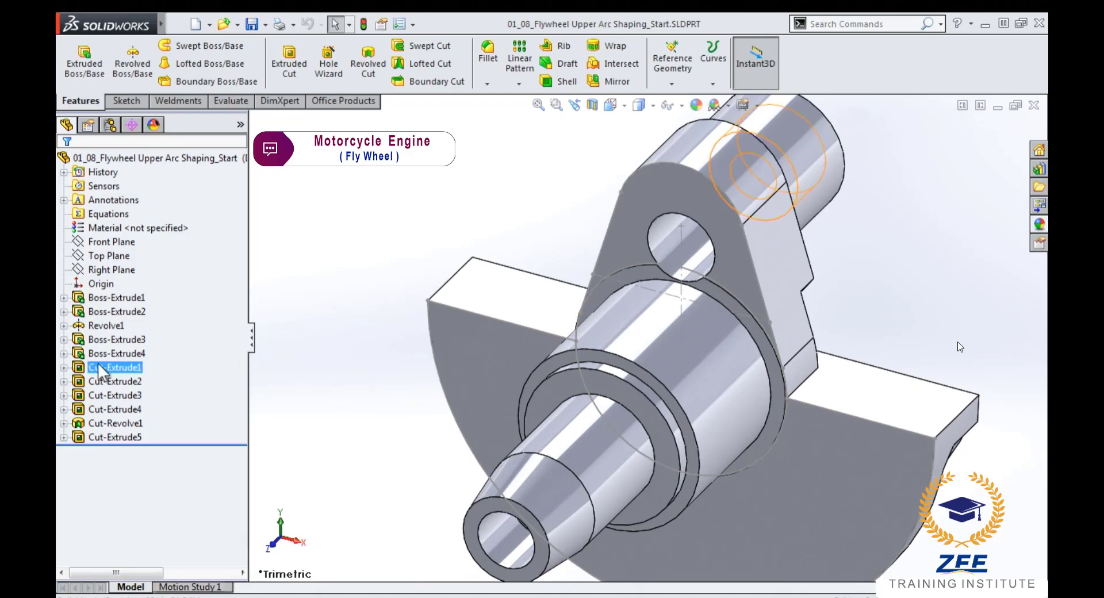
pyautogui.press('Down')
pyautogui.press('Down')
pyautogui.press('Down')
pyautogui.press('Down')
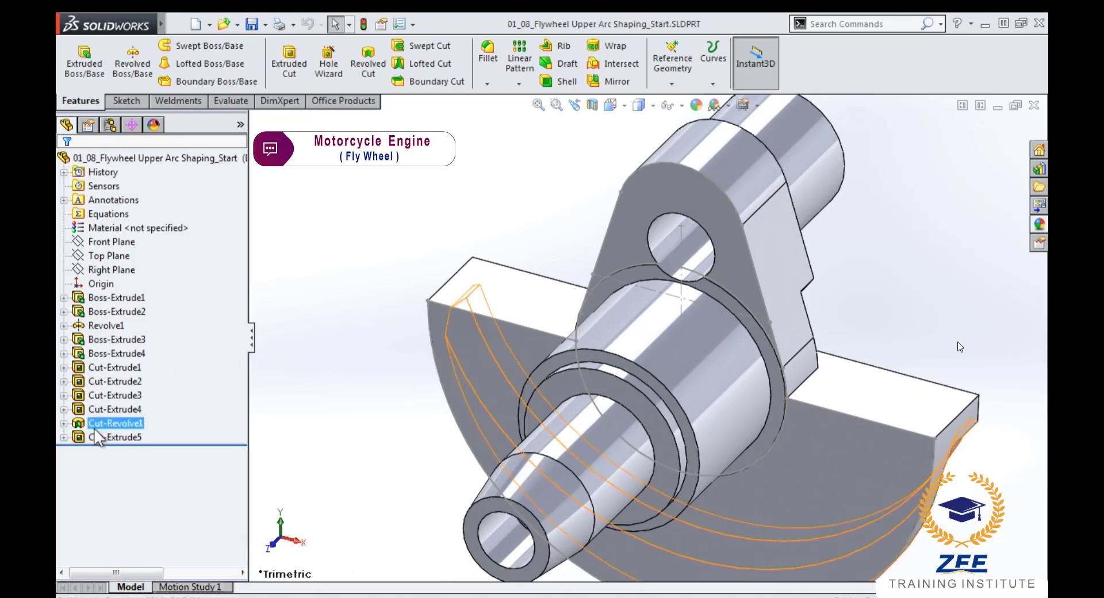
pyautogui.press('Down')
pyautogui.press('Down')
pyautogui.click(77, 369)
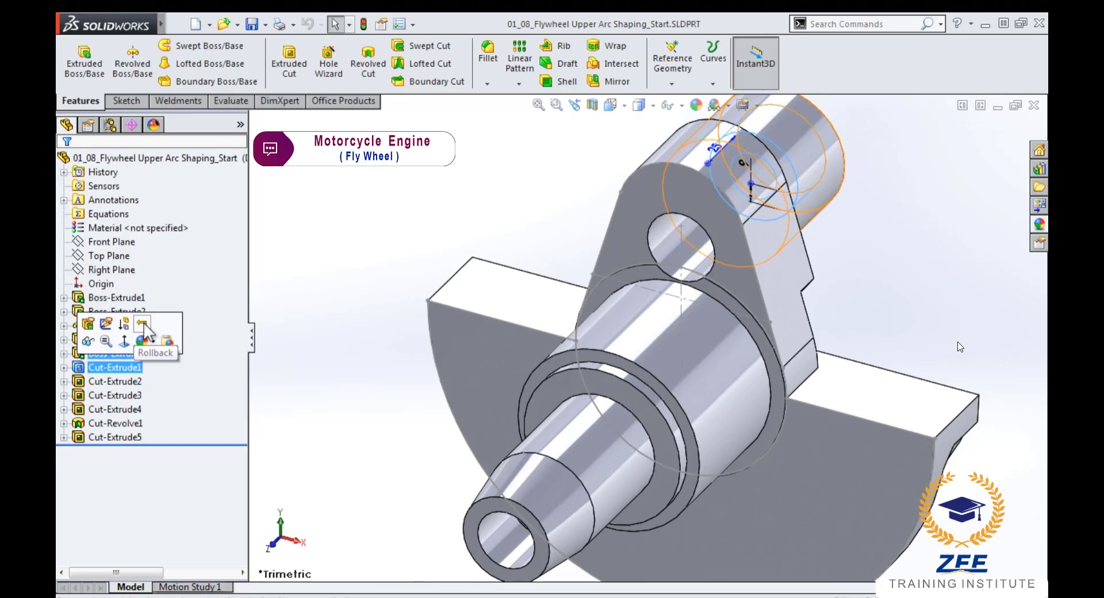
pyautogui.click(142, 325)
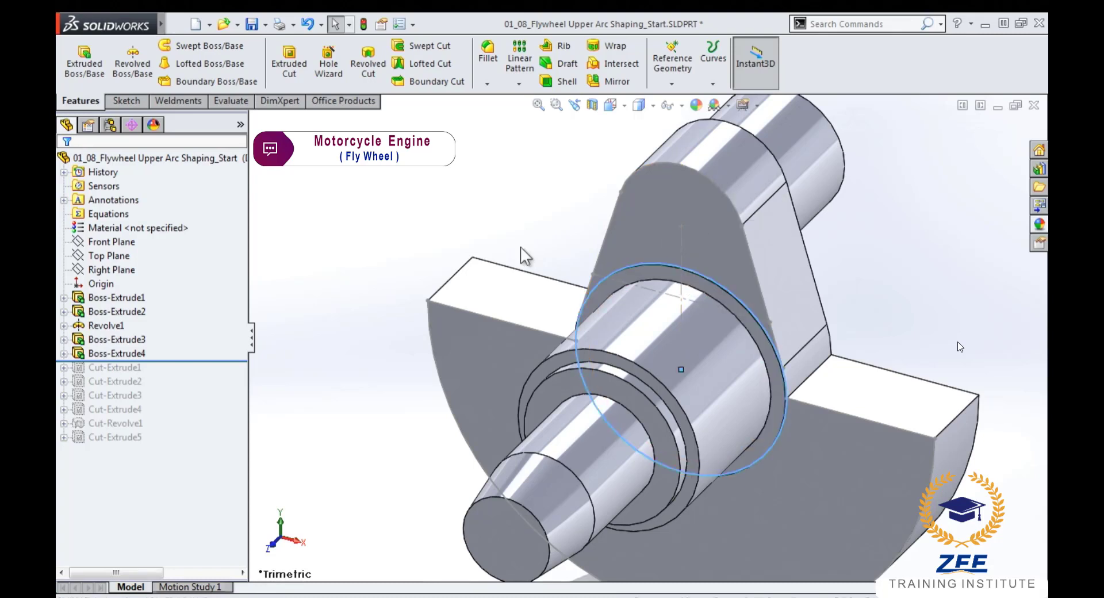
# - Start a new sketch on the Right Plane and view it normal to the screen
pyautogui.click(87, 284)
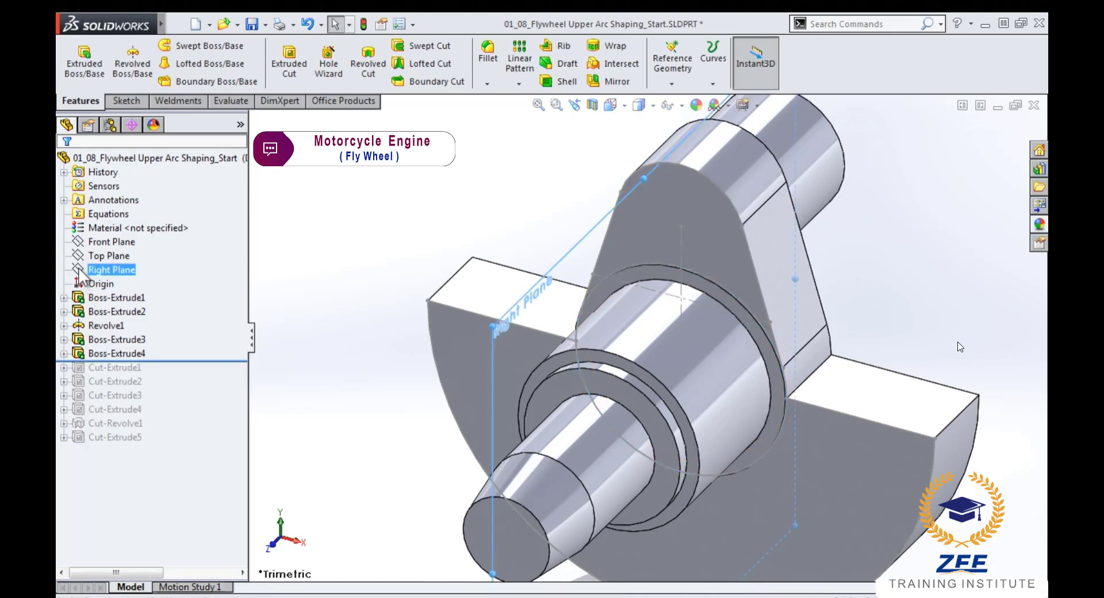
pyautogui.click(92, 270)
pyautogui.click(88, 249)
pyautogui.press('space')
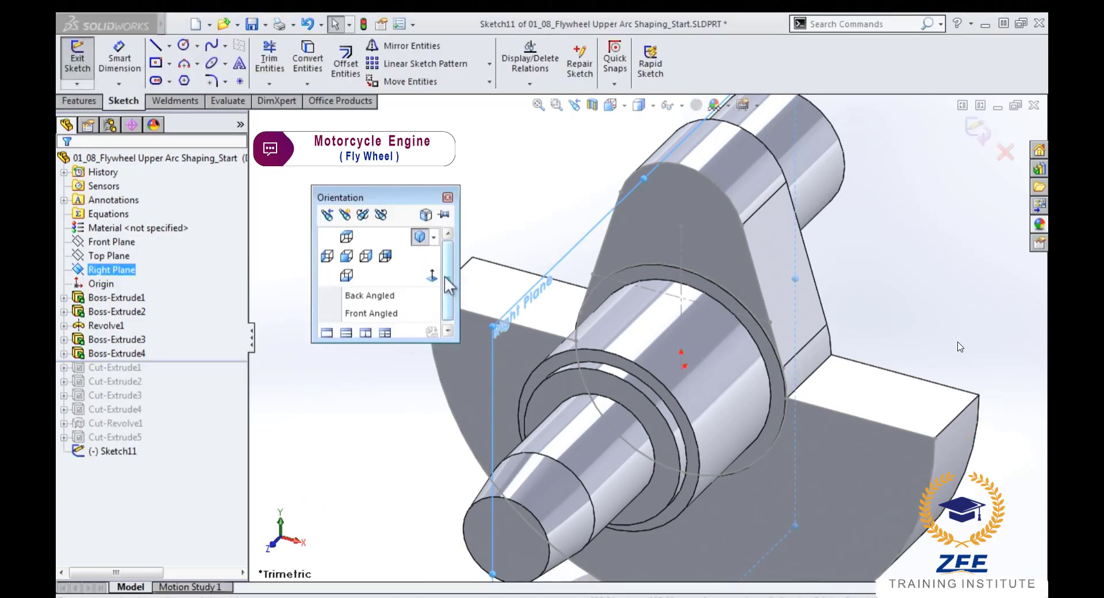
pyautogui.click(429, 278)
pyautogui.scroll(-3, 771, 158)
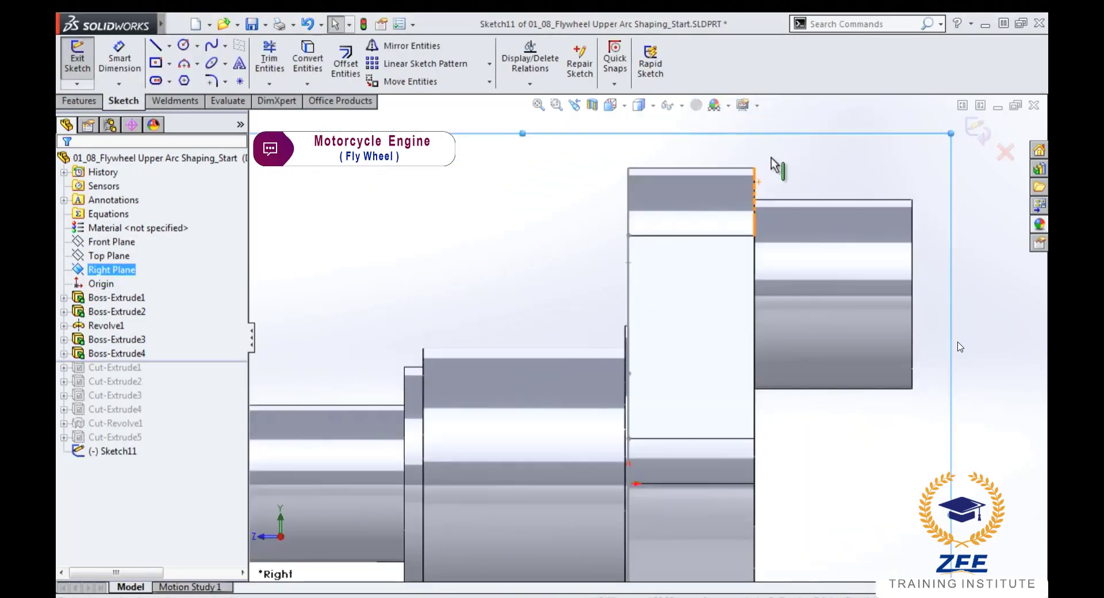
pyautogui.scroll(-3, 692, 217)
pyautogui.scroll(-2, 692, 216)
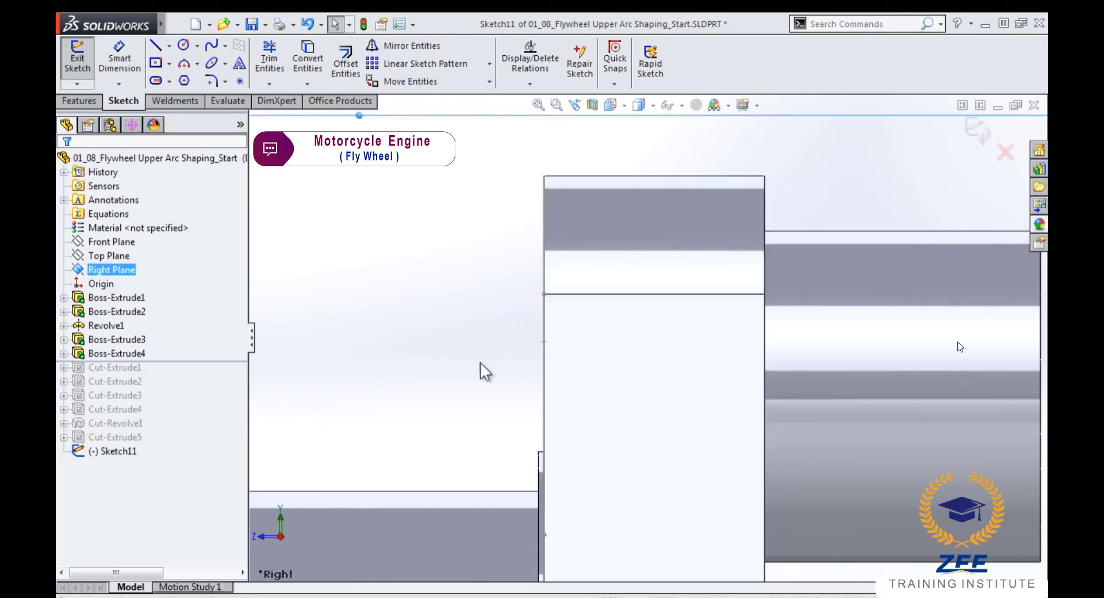
# - Draw a vertical line from the shaft corner and make its endpoint horizontal with the model vertex
pyautogui.moveTo(480, 360); pyautogui.dragTo(401, 363, button='right')
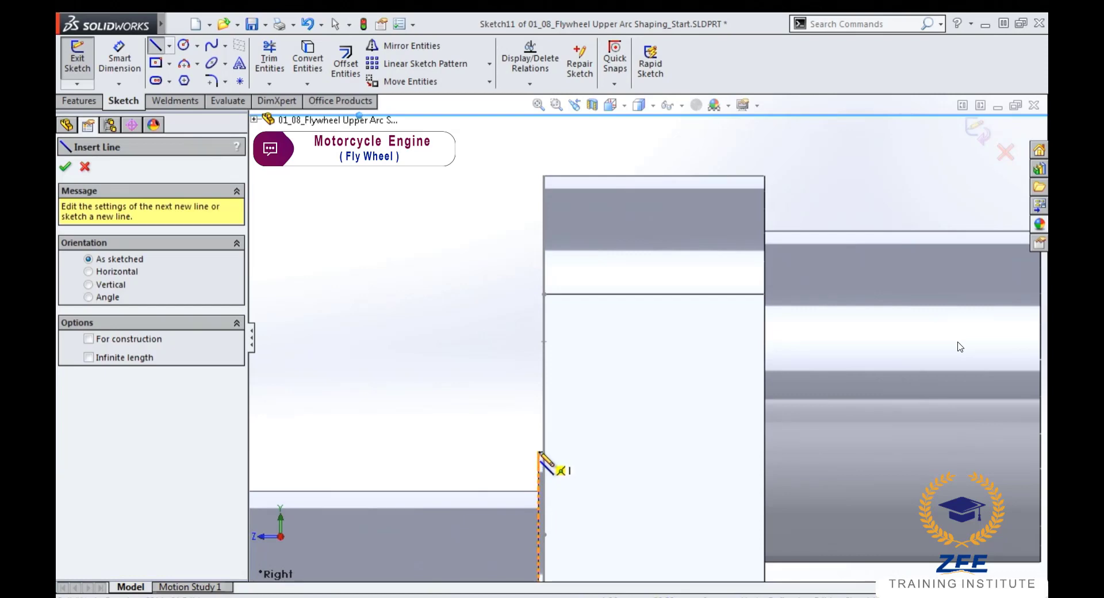
pyautogui.scroll(-3, 539, 453)
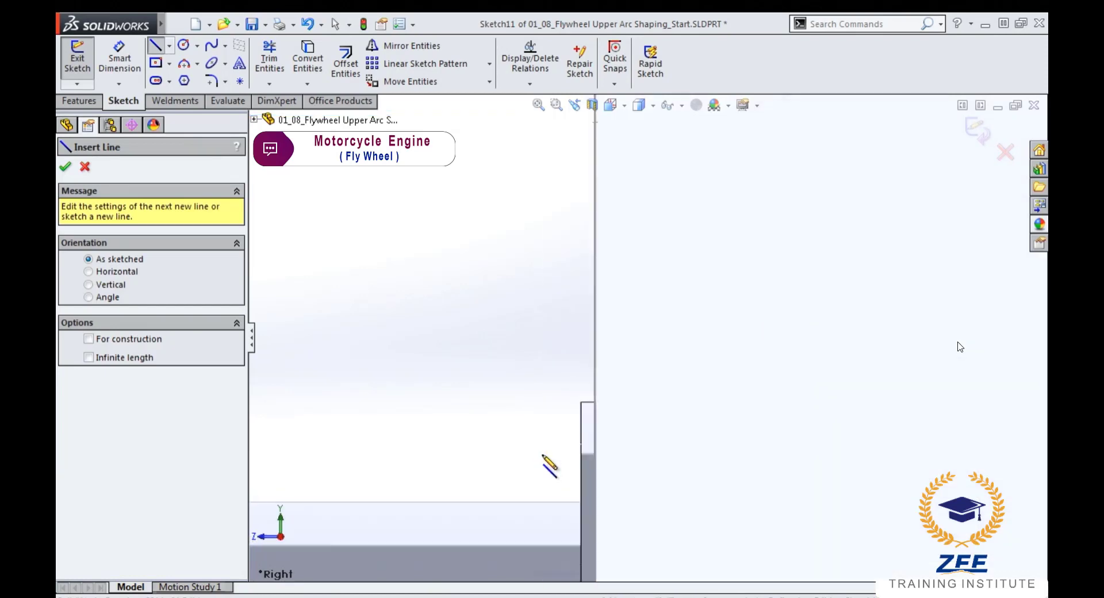
pyautogui.click(580, 402)
pyautogui.scroll(2, 584, 402)
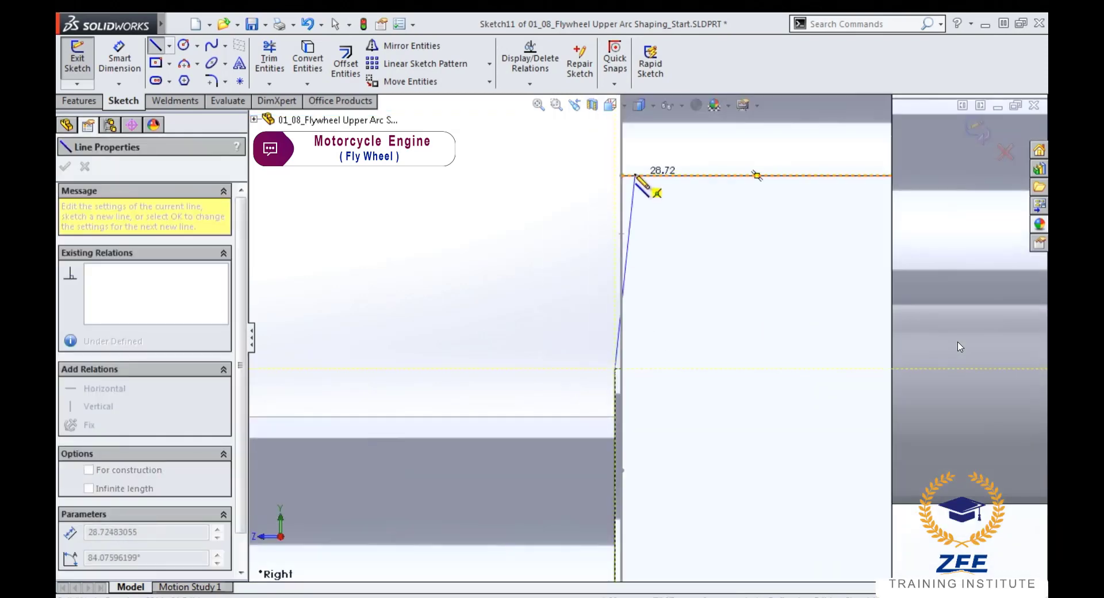
pyautogui.scroll(-2, 625, 172)
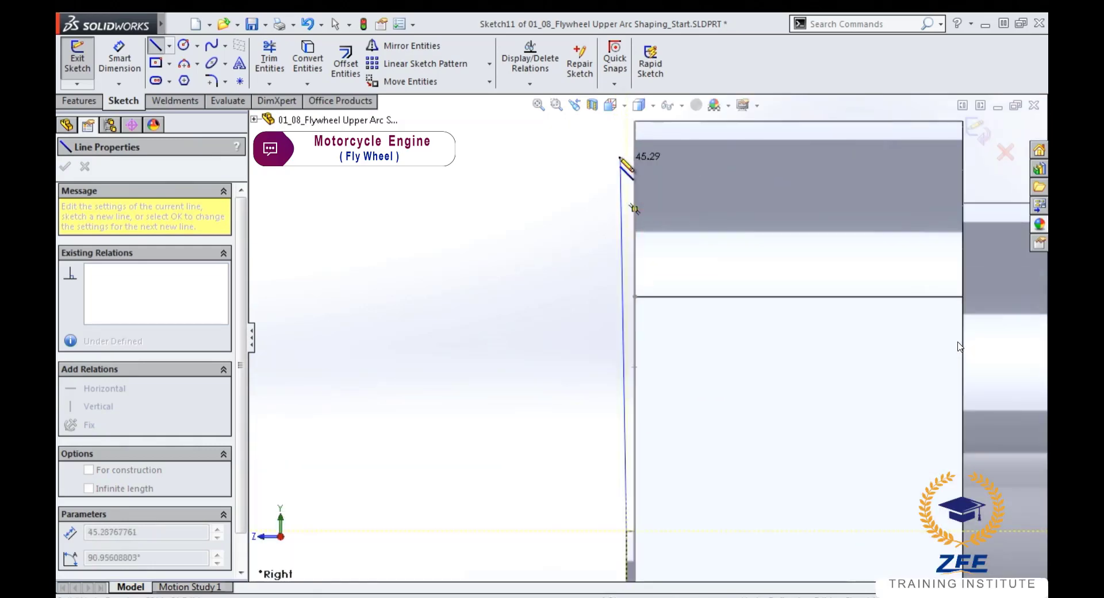
pyautogui.click(627, 122)
pyautogui.press('Escape')
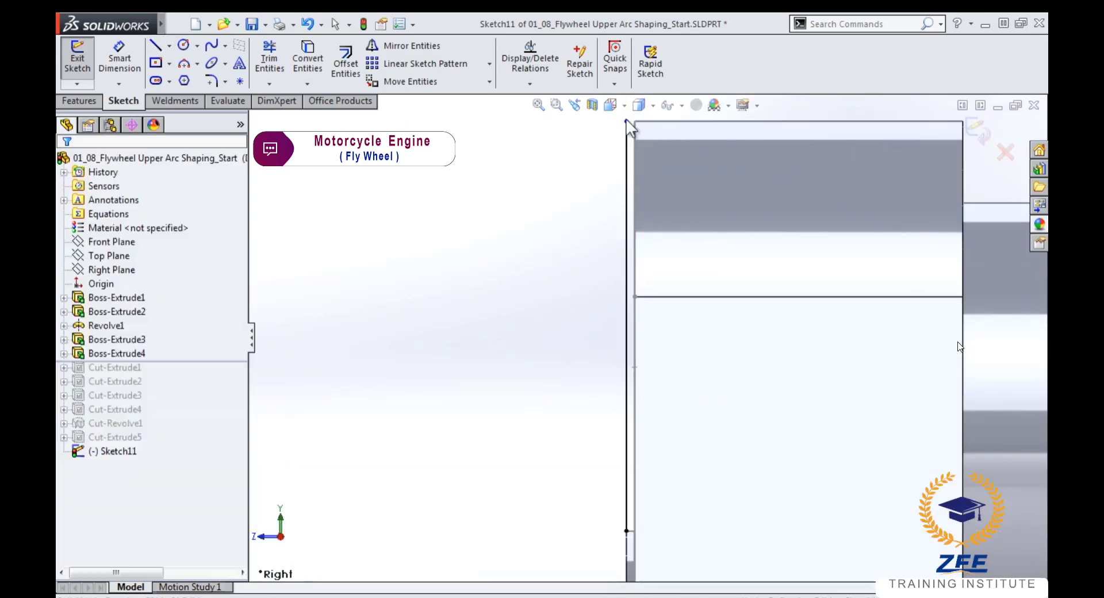
pyautogui.scroll(-2, 658, 119)
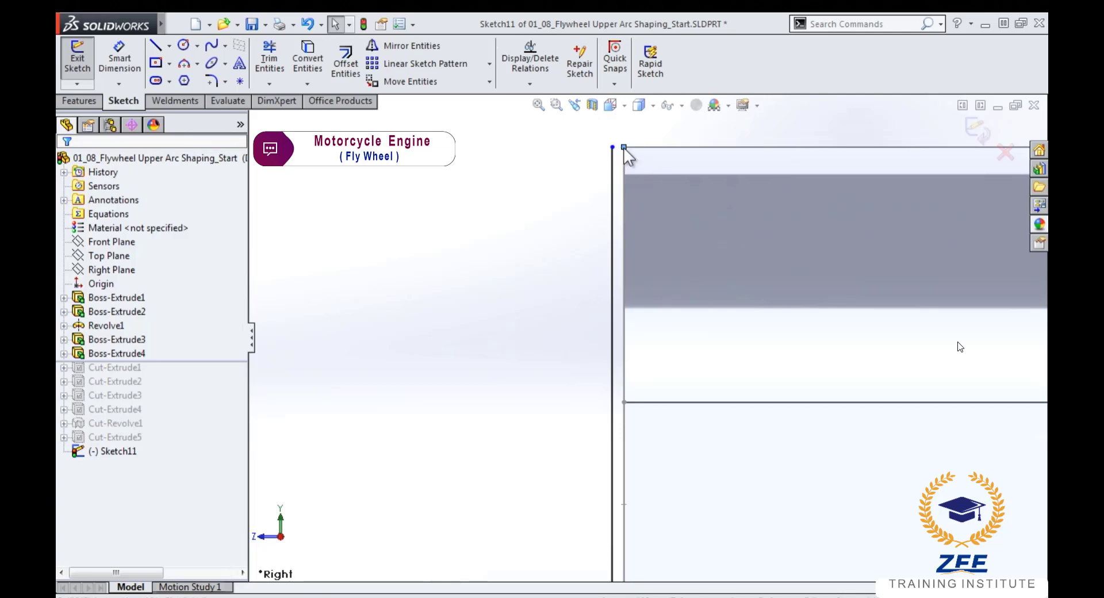
pyautogui.click(612, 147)
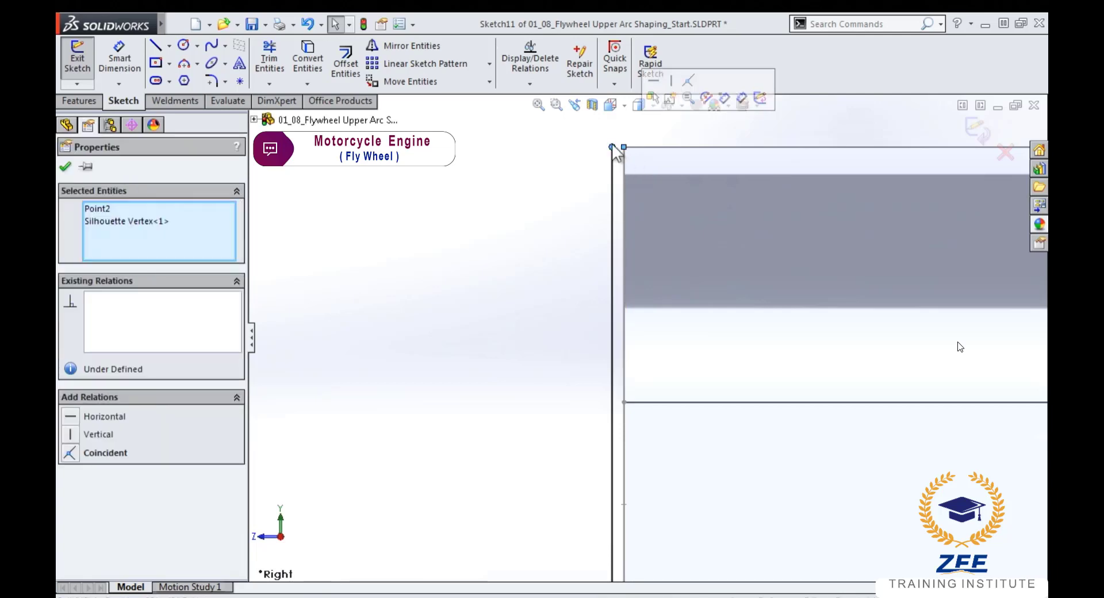
pyautogui.click(653, 85)
pyautogui.scroll(3, 687, 460)
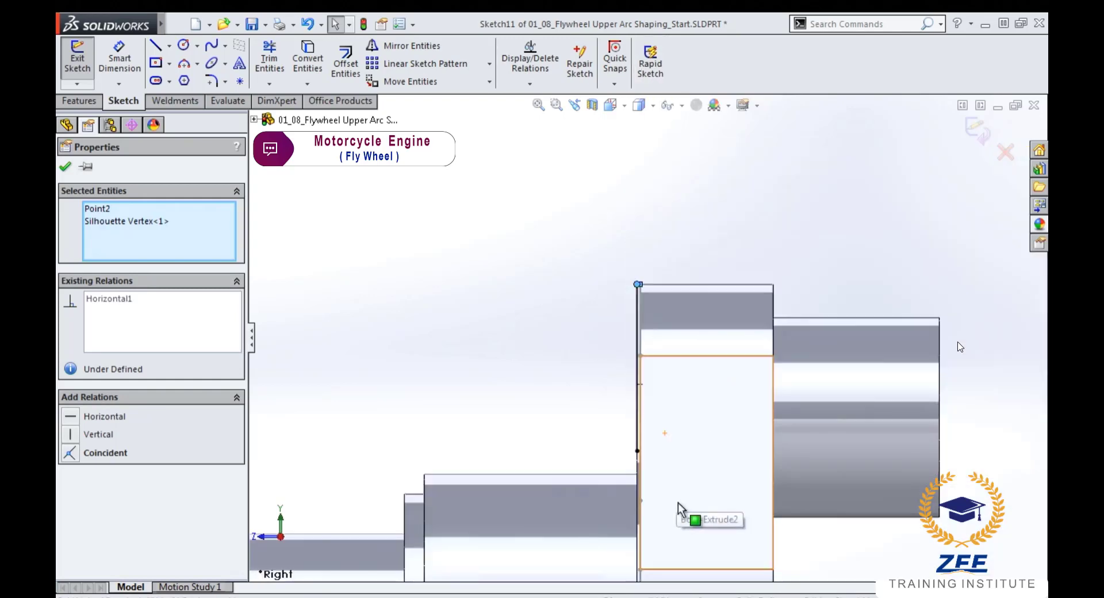
pyautogui.scroll(-3, 633, 403)
# - Draw a horizontal line from the bottom of the vertical edge and dimension it 4 mm
pyautogui.moveTo(541, 355); pyautogui.dragTo(493, 347, button='right')
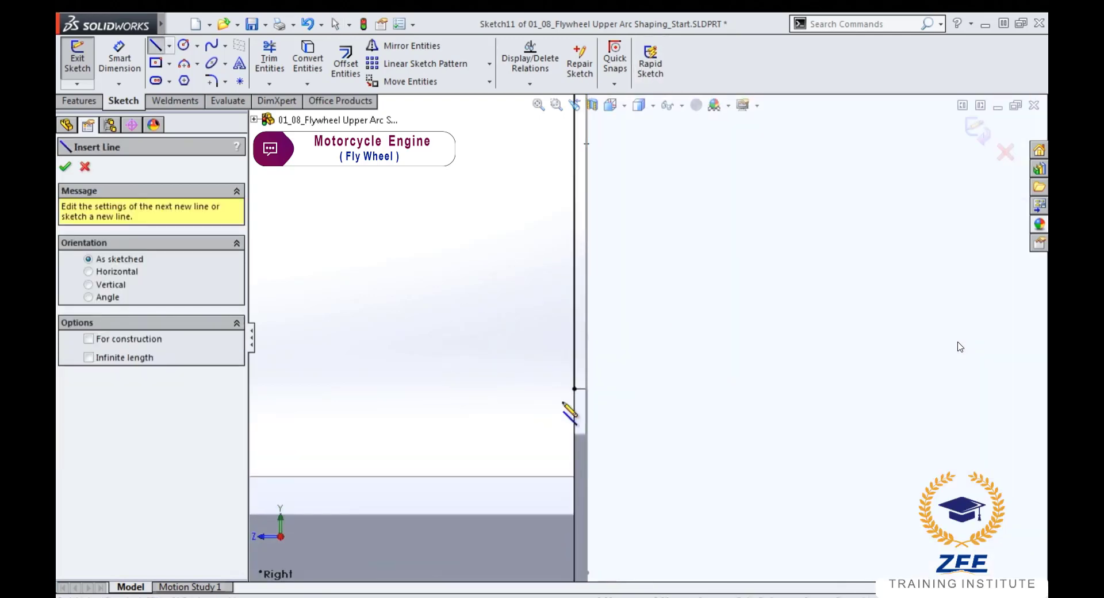
pyautogui.click(575, 389)
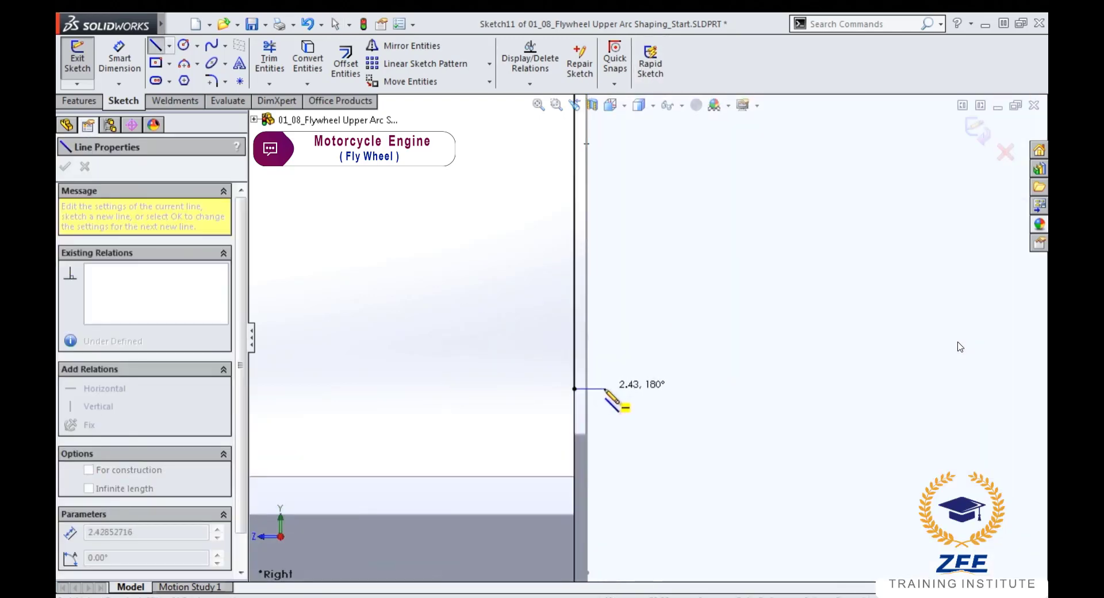
pyautogui.moveTo(607, 389); pyautogui.dragTo(603, 310, button='right')
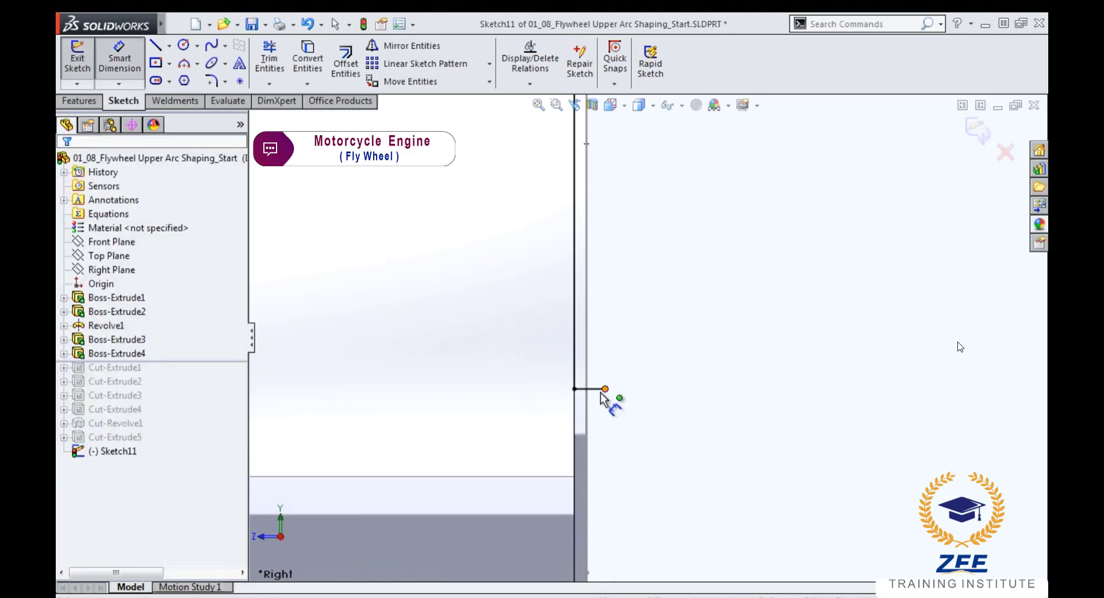
pyautogui.click(602, 391)
pyautogui.click(602, 411)
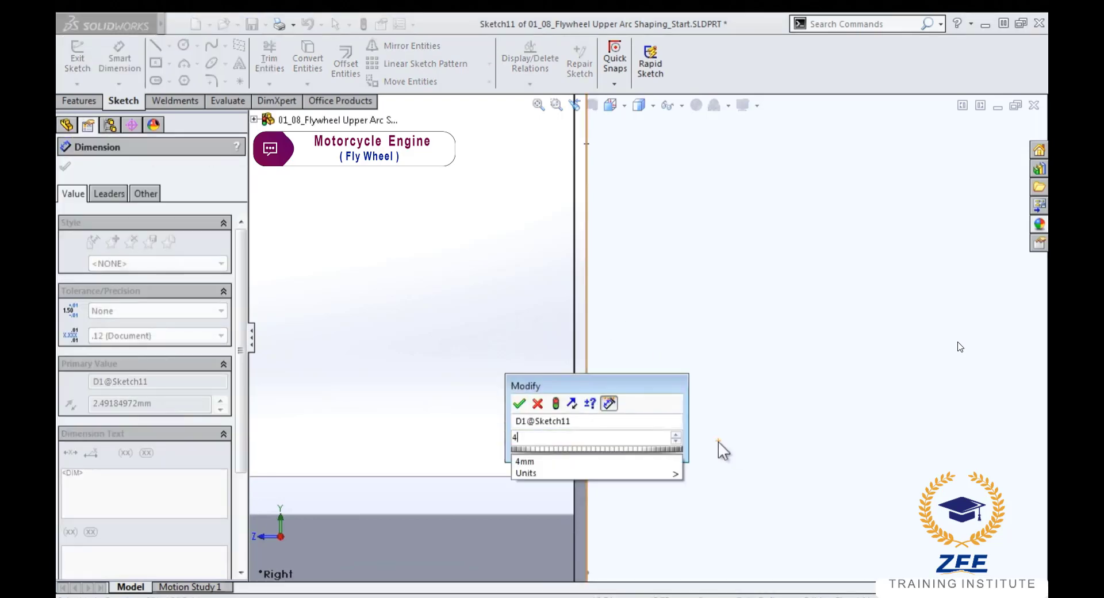
pyautogui.write('4')
pyautogui.press('Return')
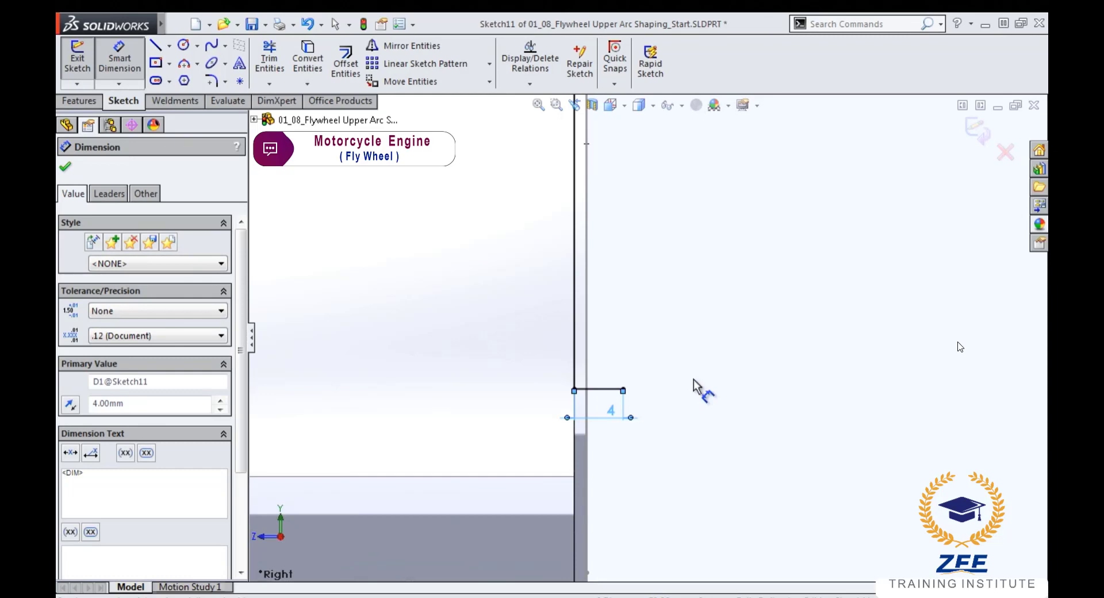
pyautogui.press('s')
pyautogui.click(722, 460)
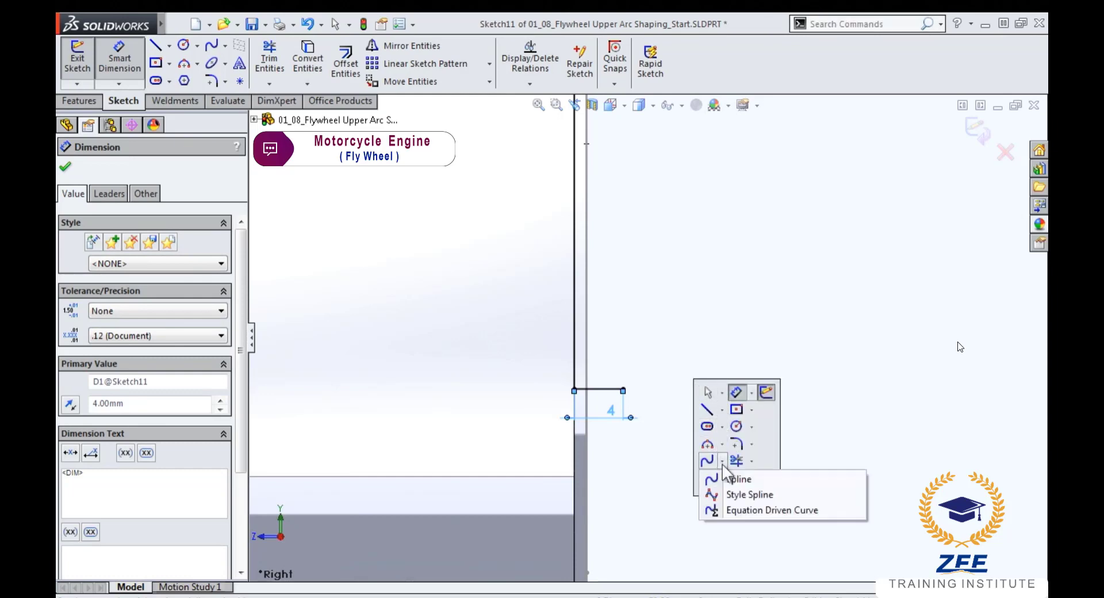
# - Draw an S-shaped spline from the 4 mm line's end up to the top edge
pyautogui.click(731, 494)
pyautogui.click(623, 391)
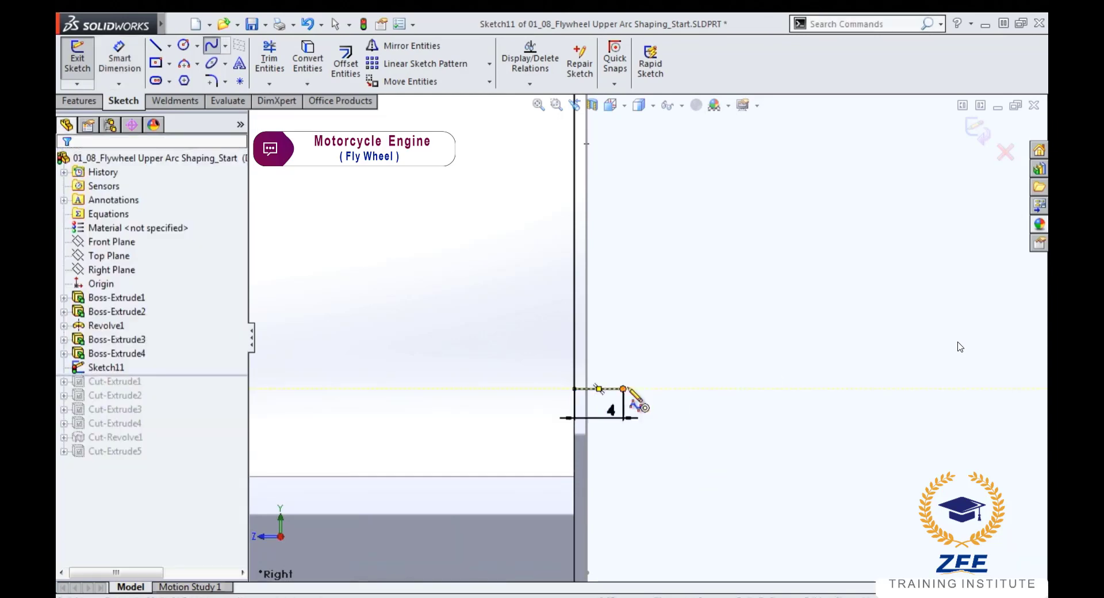
pyautogui.scroll(2, 777, 313)
pyautogui.scroll(2, 777, 314)
pyautogui.scroll(-2, 740, 296)
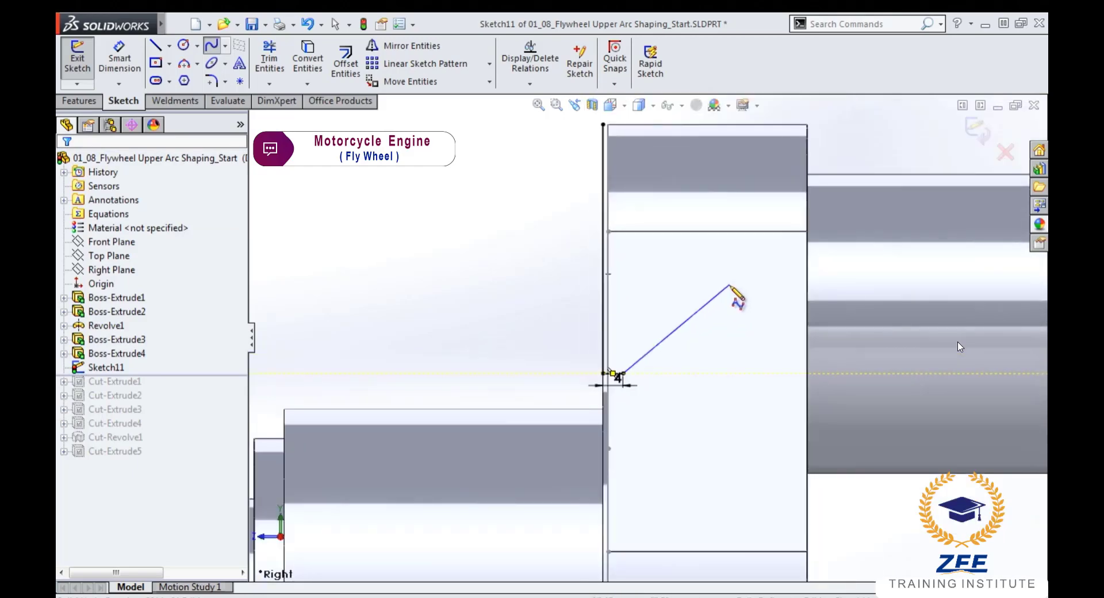
pyautogui.click(673, 384)
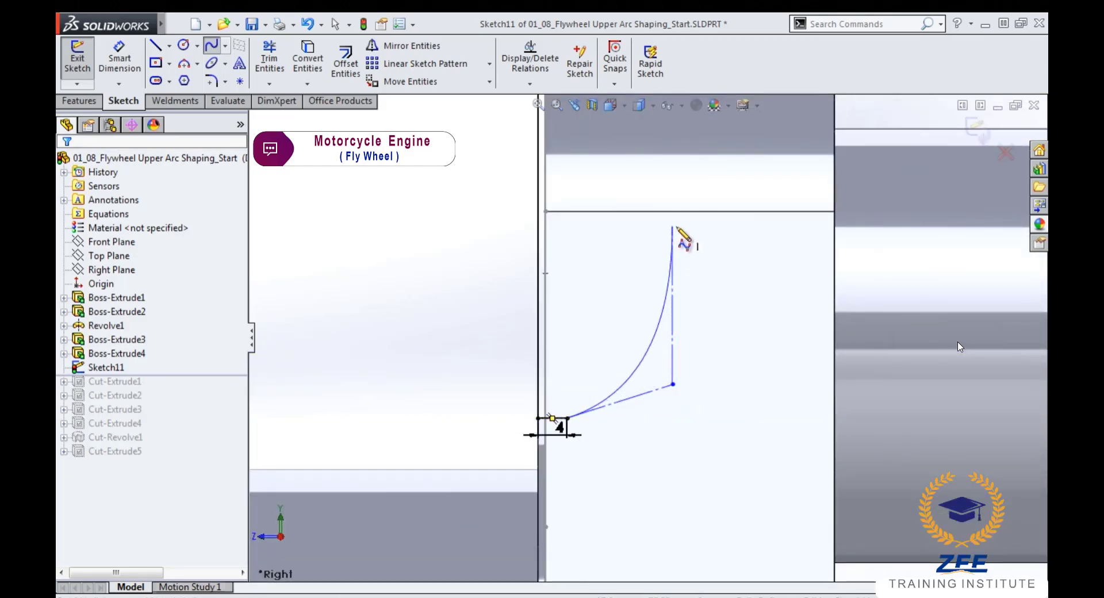
pyautogui.click(672, 220)
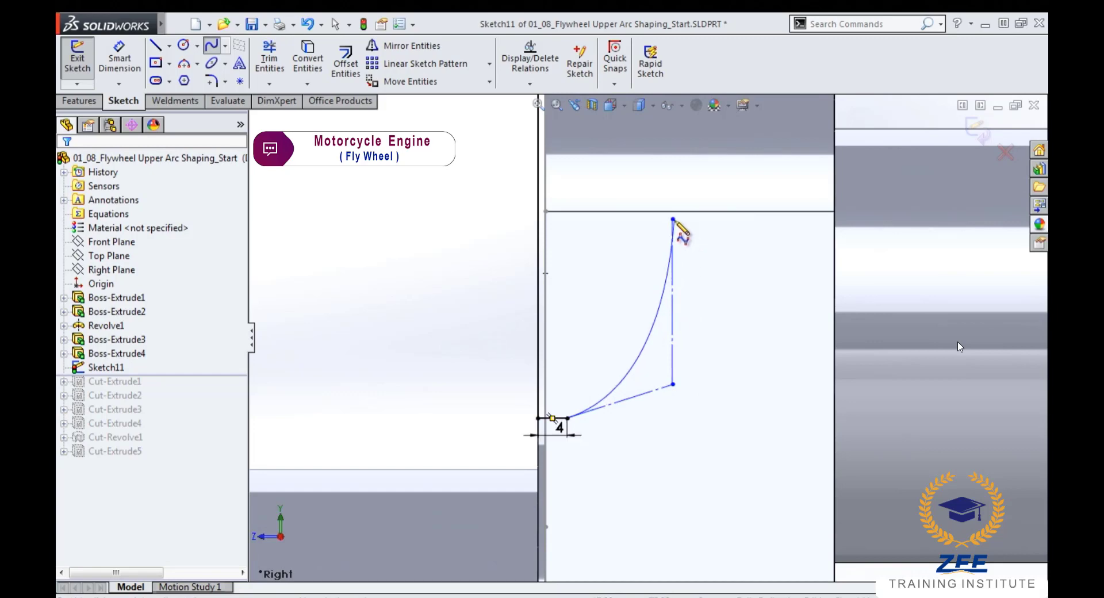
pyautogui.scroll(2, 684, 227)
pyautogui.scroll(-4, 690, 224)
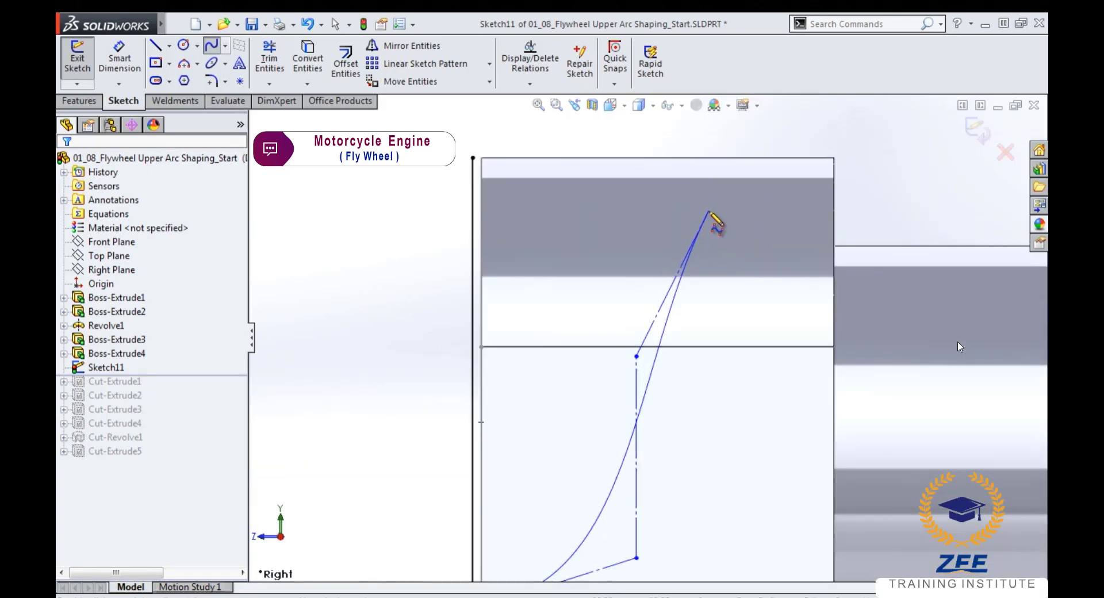
pyautogui.click(709, 210)
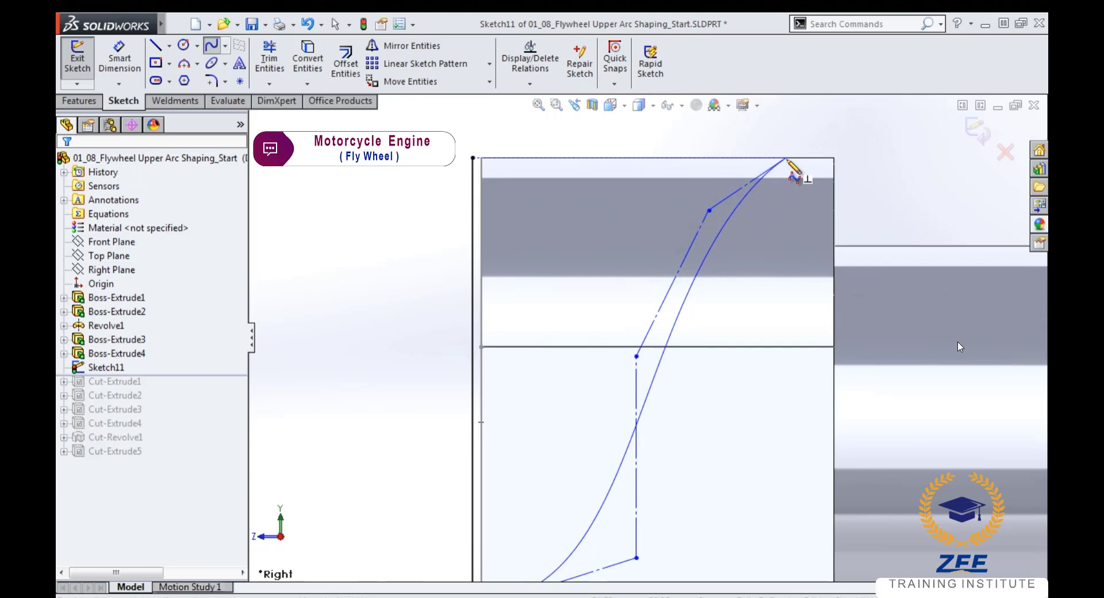
pyautogui.doubleClick(785, 159)
pyautogui.press('Escape')
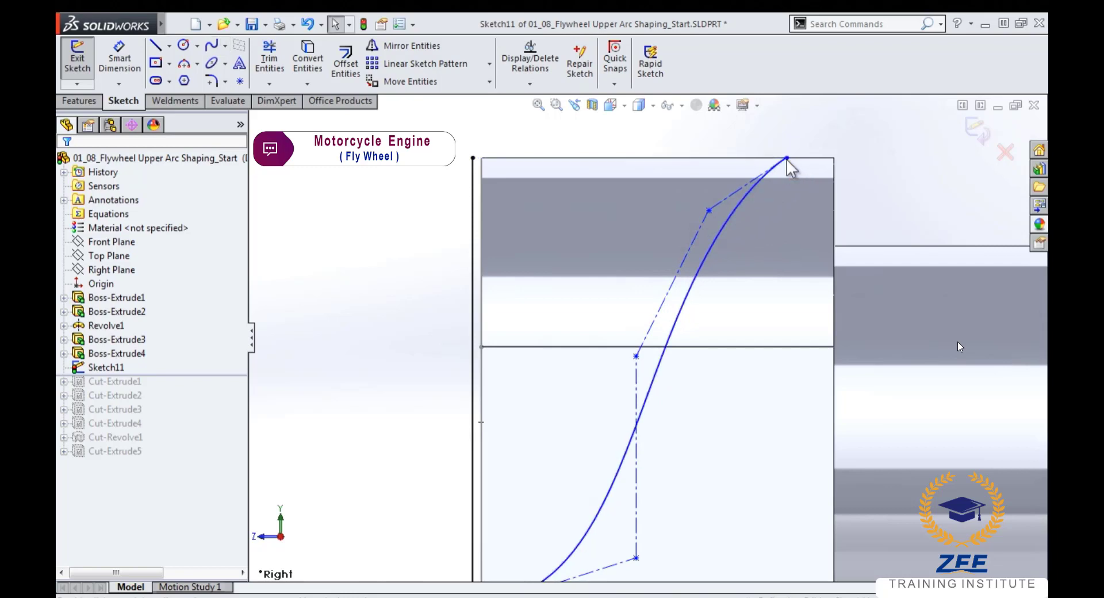
# - Draw a horizontal top line from the top-left corner to the spline's end
pyautogui.moveTo(526, 201); pyautogui.dragTo(530, 205, button='right')
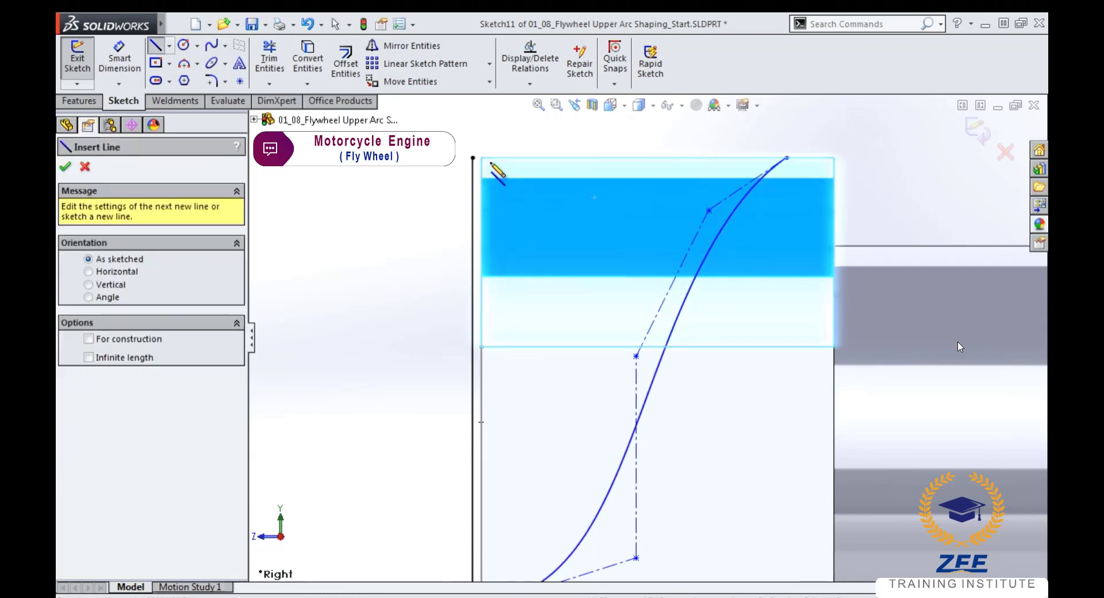
pyautogui.click(473, 158)
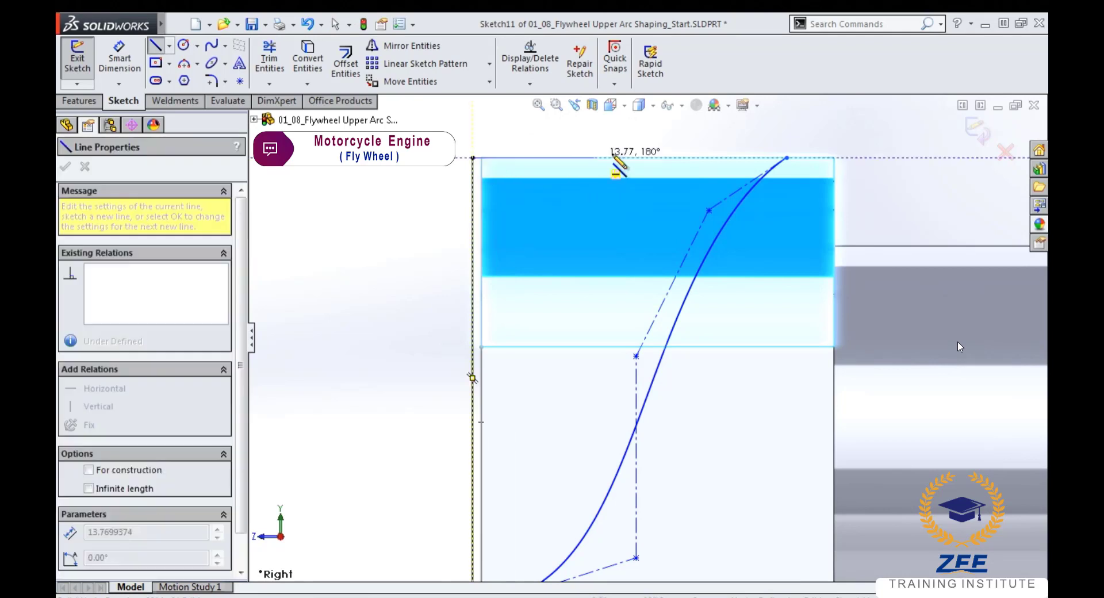
pyautogui.click(786, 157)
pyautogui.scroll(2, 671, 320)
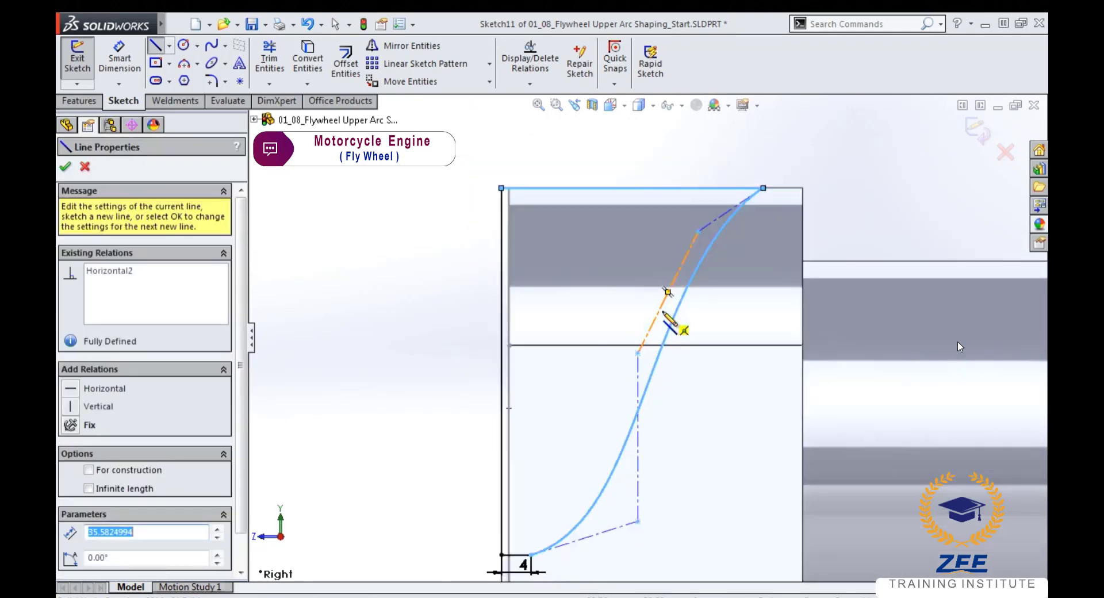
pyautogui.scroll(1, 675, 320)
pyautogui.scroll(-2, 632, 403)
pyautogui.scroll(-1, 580, 486)
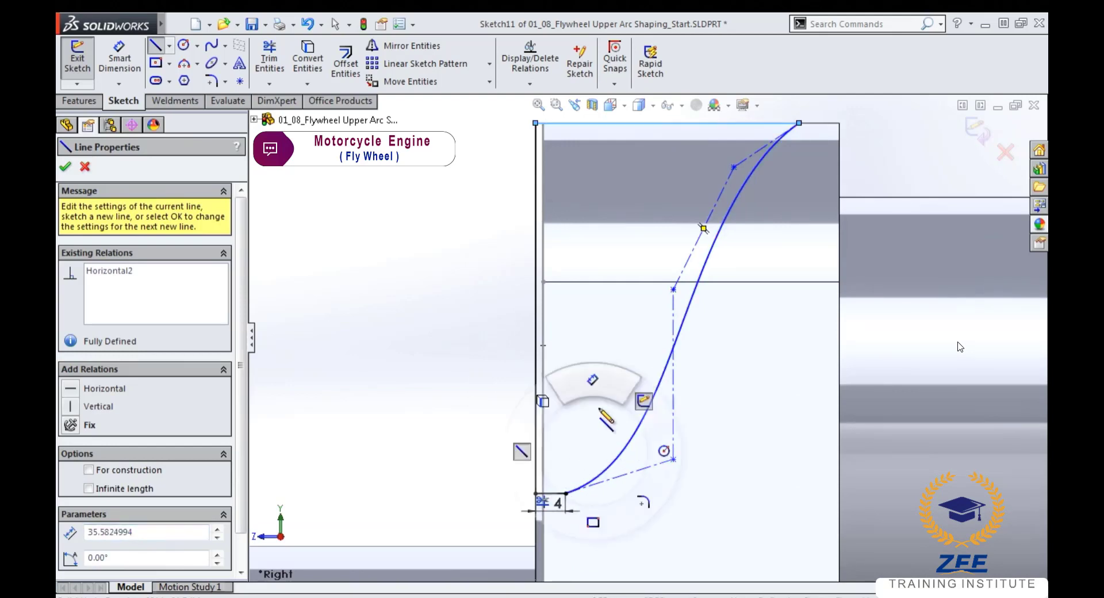
# - Dimension a 20° angle between the bottom 4 mm line and the spline's lower tangent leg
pyautogui.moveTo(600, 460); pyautogui.dragTo(611, 376, button='right')
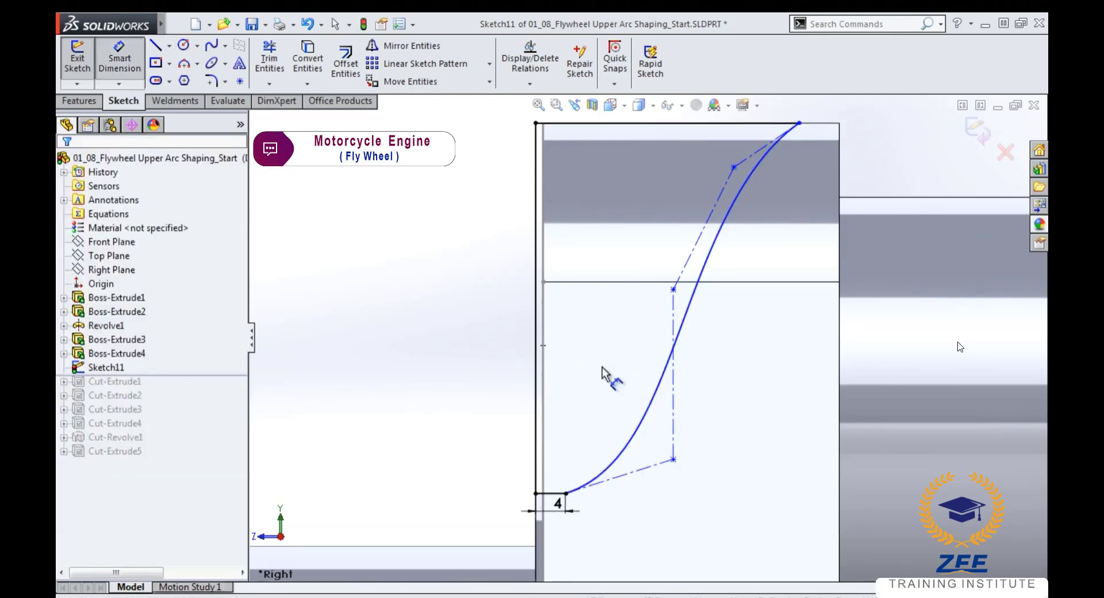
pyautogui.click(560, 506)
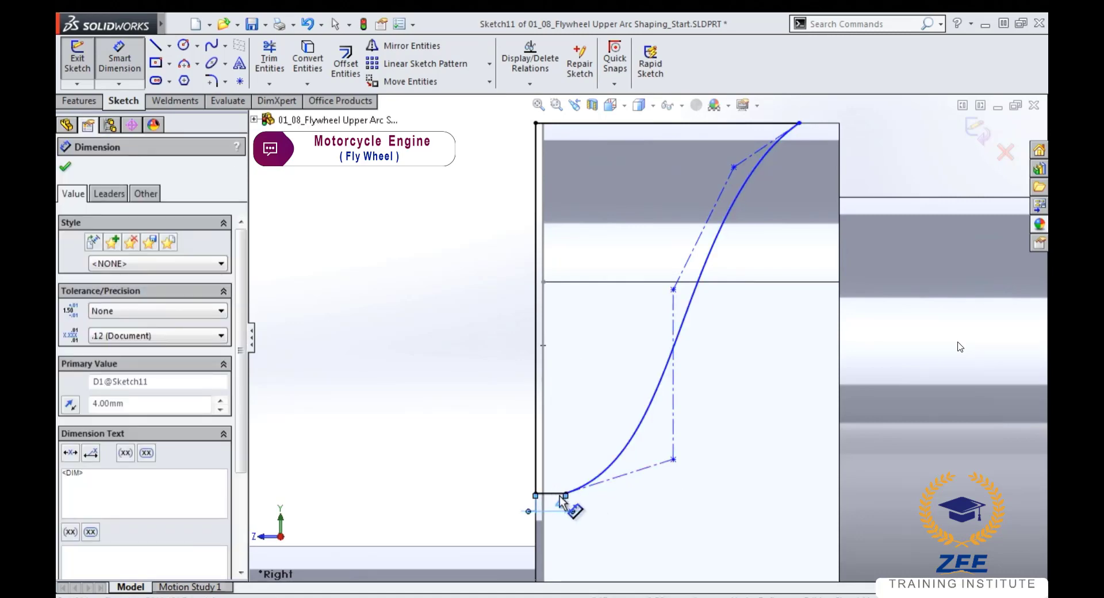
pyautogui.scroll(-3, 566, 486)
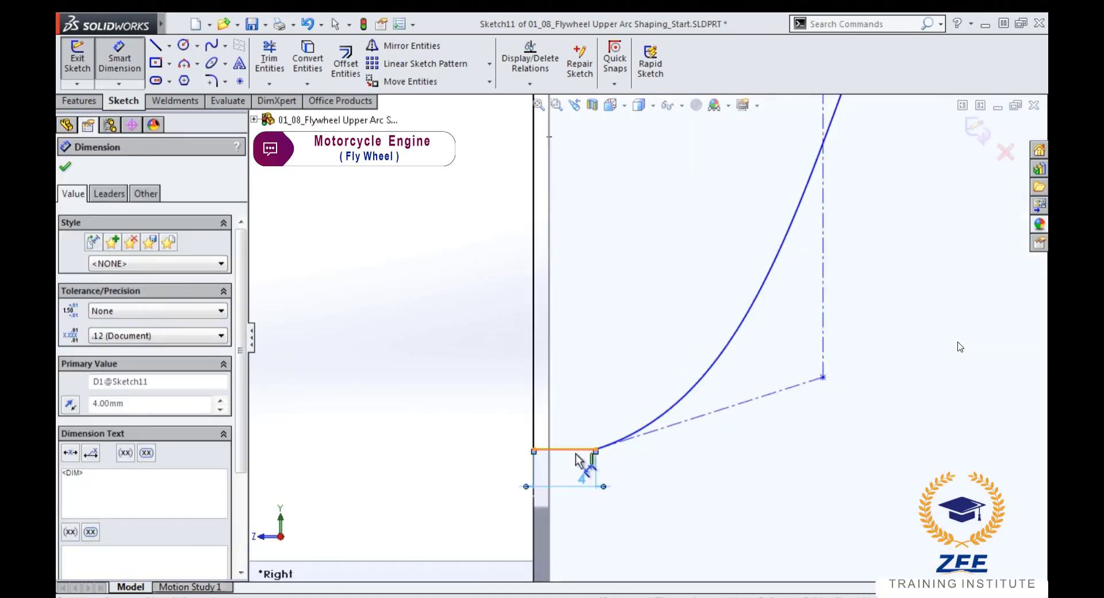
pyautogui.click(575, 454)
pyautogui.click(759, 403)
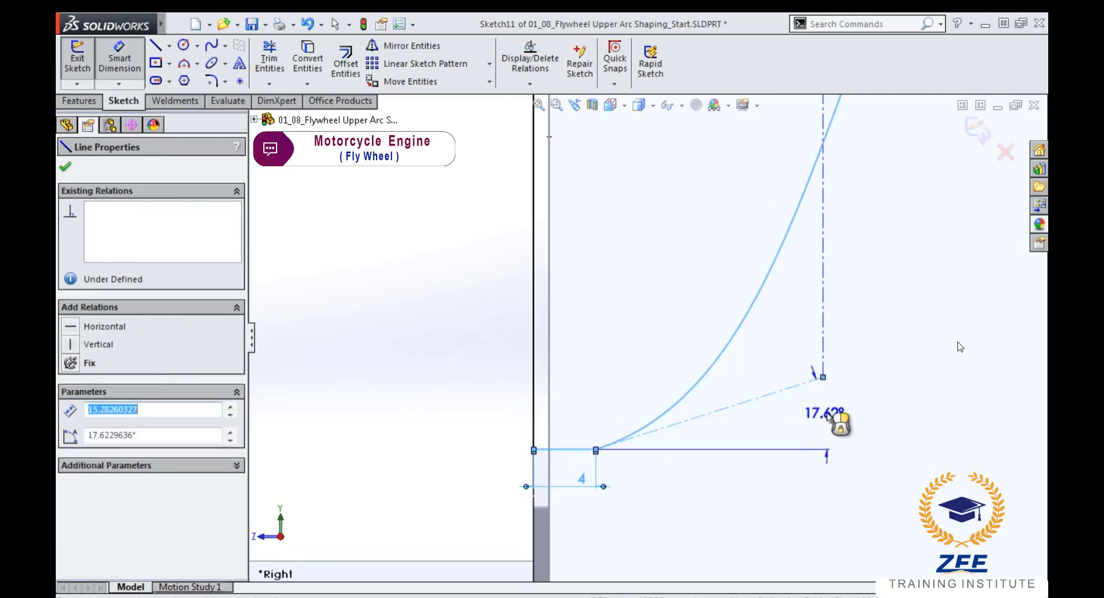
pyautogui.click(897, 457)
pyautogui.write('20')
pyautogui.press('Return')
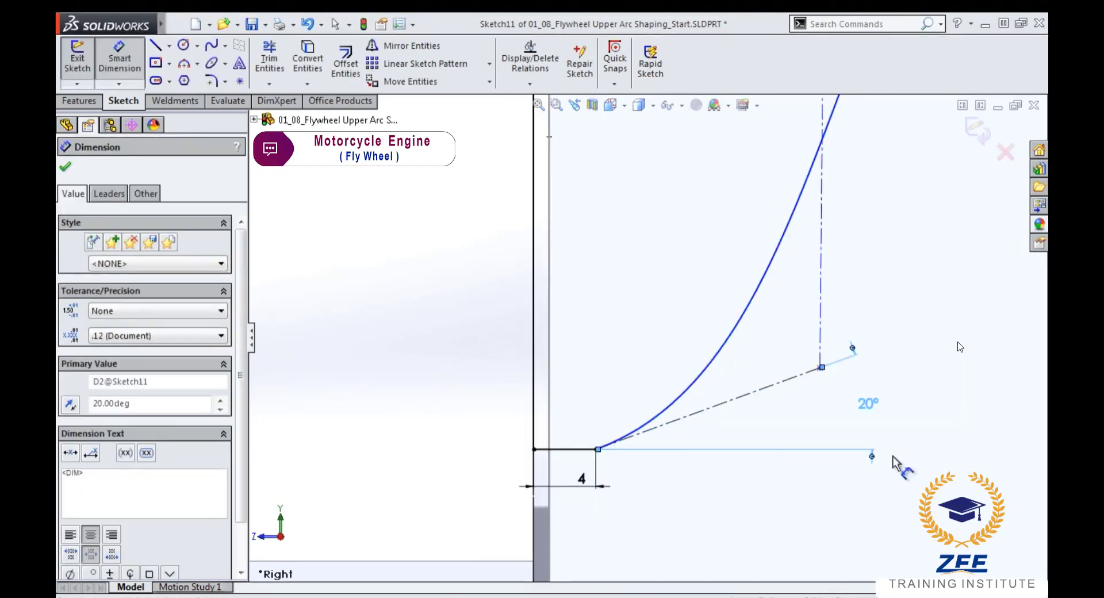
pyautogui.scroll(2, 857, 283)
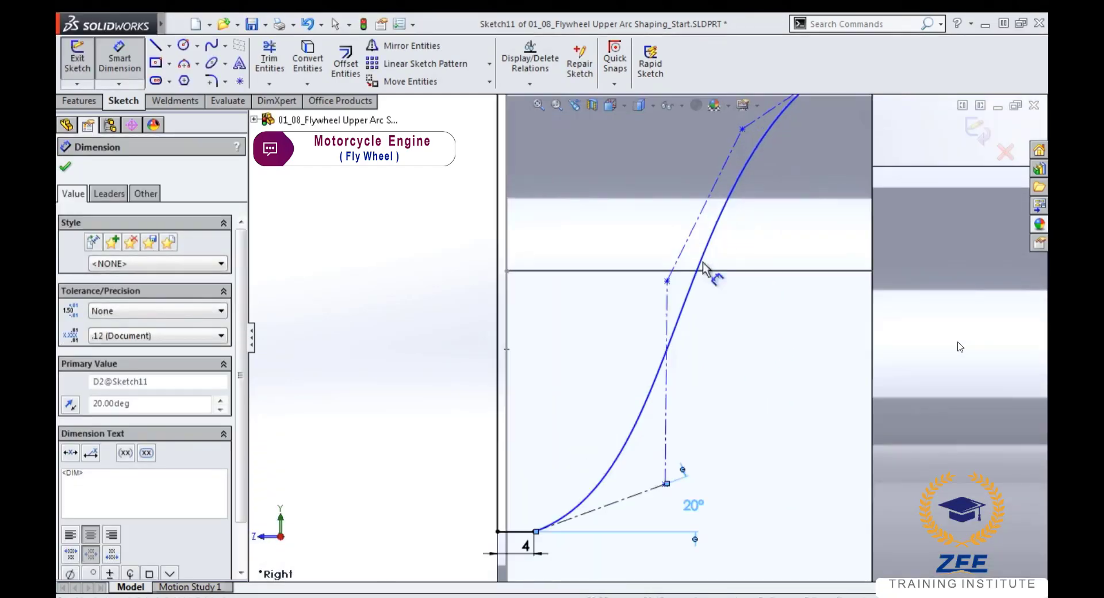
pyautogui.press('Escape')
# - Make the spline's middle leg vertical and place its control point at the edge's midpoint
pyautogui.click(667, 405)
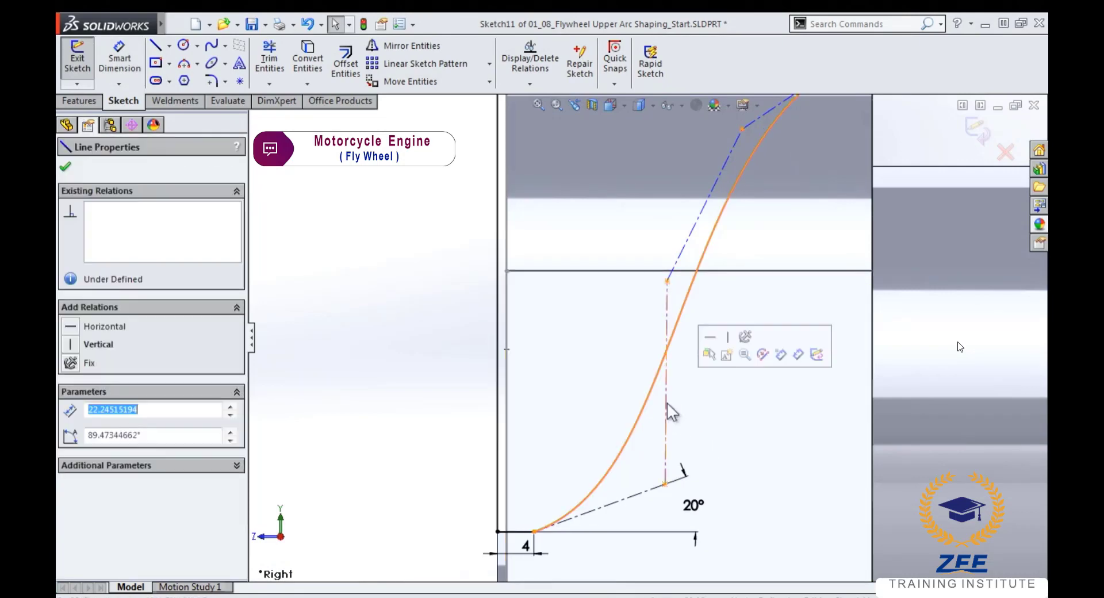
pyautogui.click(728, 337)
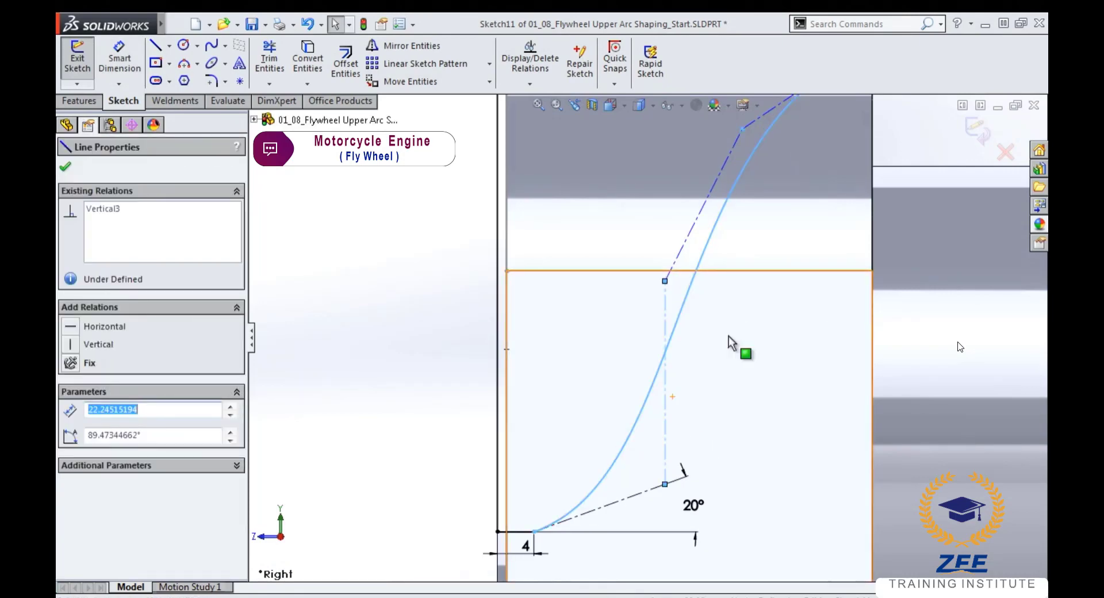
pyautogui.click(665, 281)
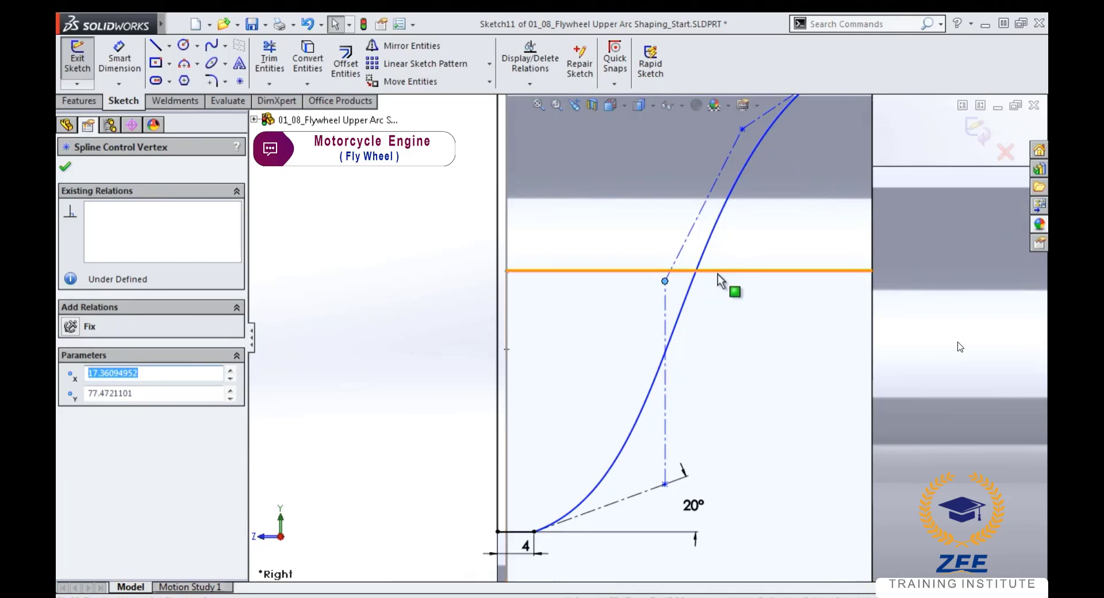
pyautogui.keyDown('ctrl'); pyautogui.click(717, 271); pyautogui.keyUp('ctrl')
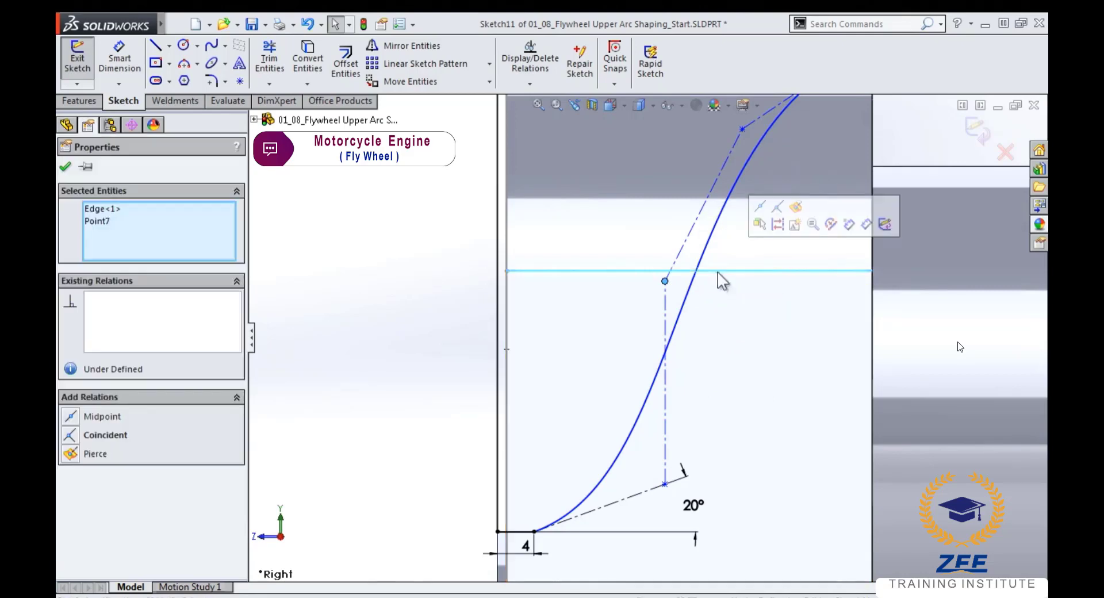
pyautogui.click(760, 216)
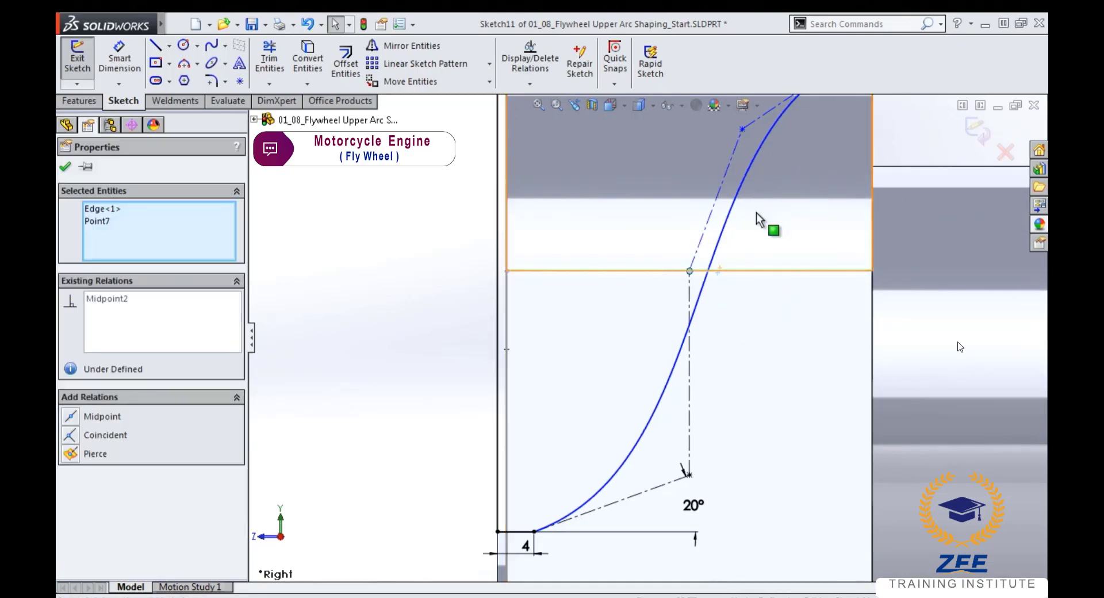
pyautogui.scroll(2, 757, 213)
pyautogui.scroll(-2, 728, 230)
# - Dimension the spline's top end point 7.2 mm from the right vertical edge
pyautogui.press('Escape')
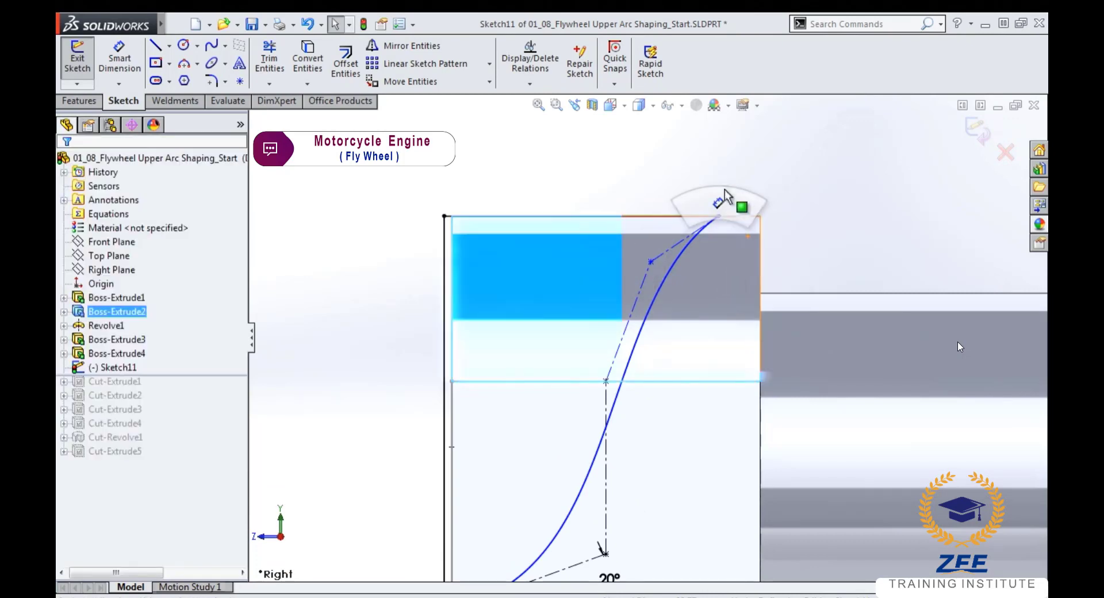
pyautogui.click(718, 216)
pyautogui.click(760, 259)
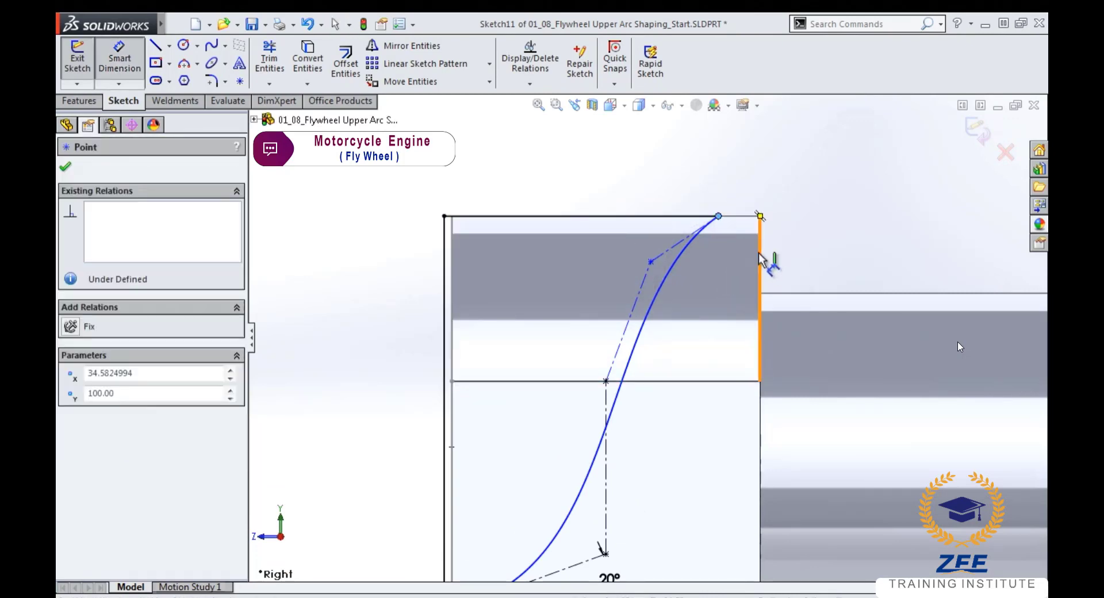
pyautogui.click(747, 184)
pyautogui.write('7')
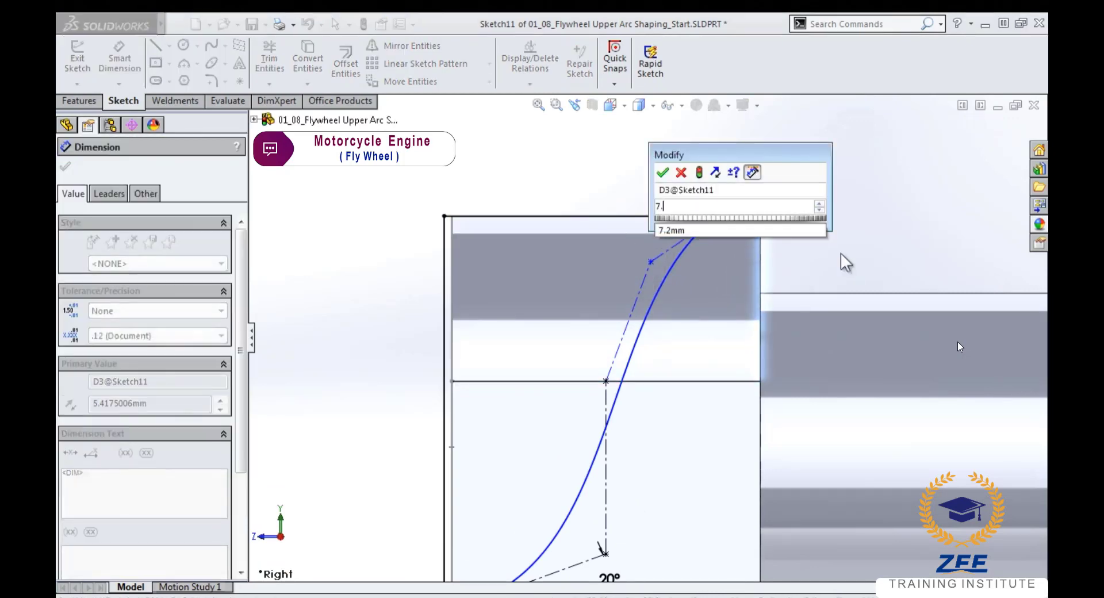
pyautogui.write('.2')
pyautogui.press('Return')
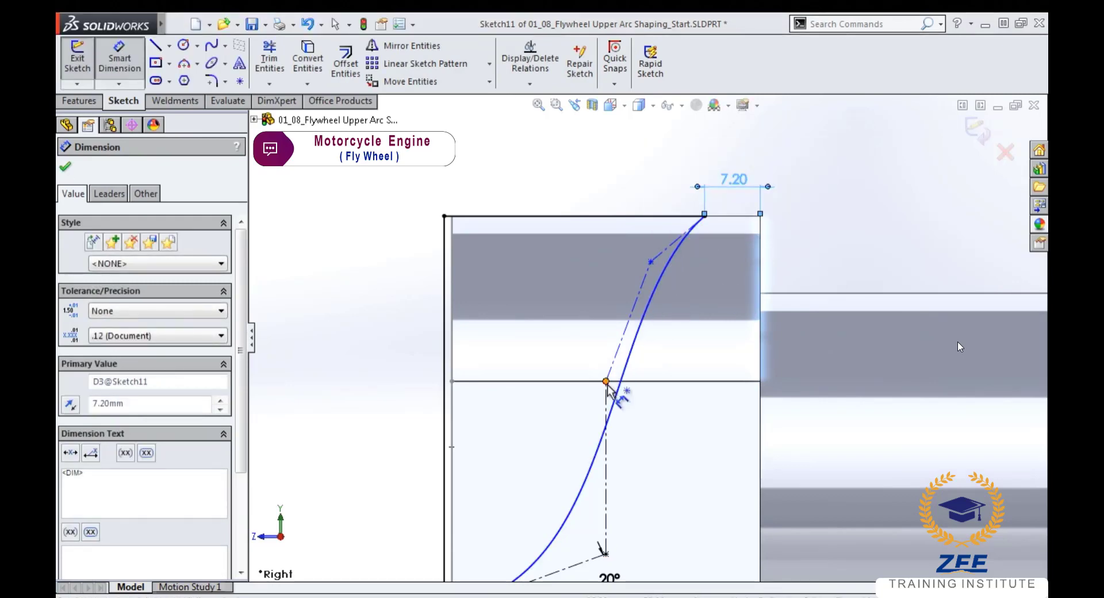
# - Dimension the upper control vertex 4 mm horizontally and 14.40 mm vertically from the middle vertex
pyautogui.click(606, 381)
pyautogui.click(650, 262)
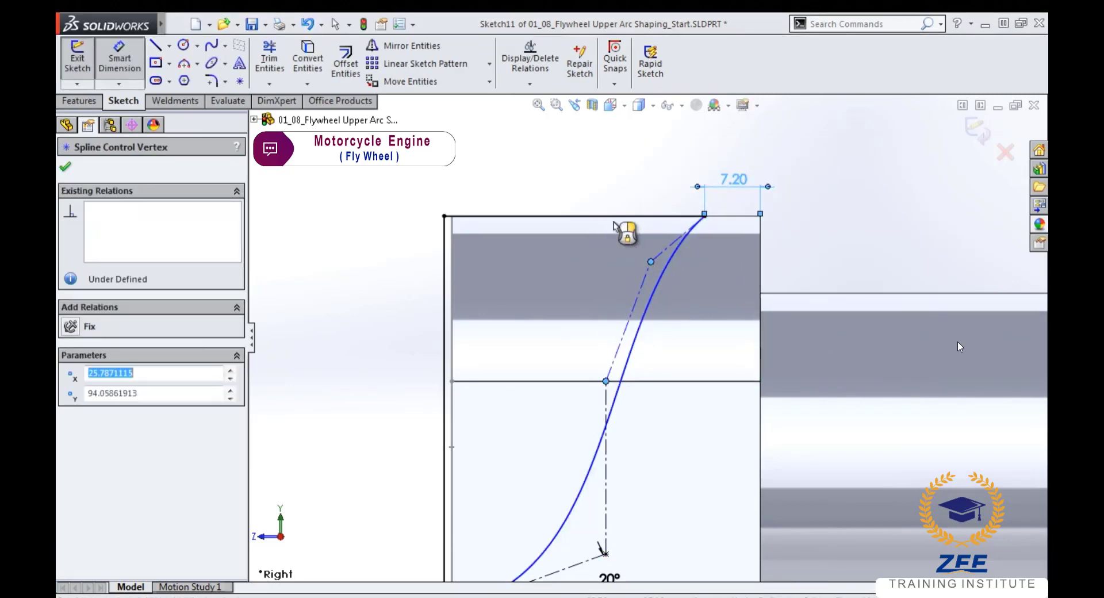
pyautogui.click(603, 177)
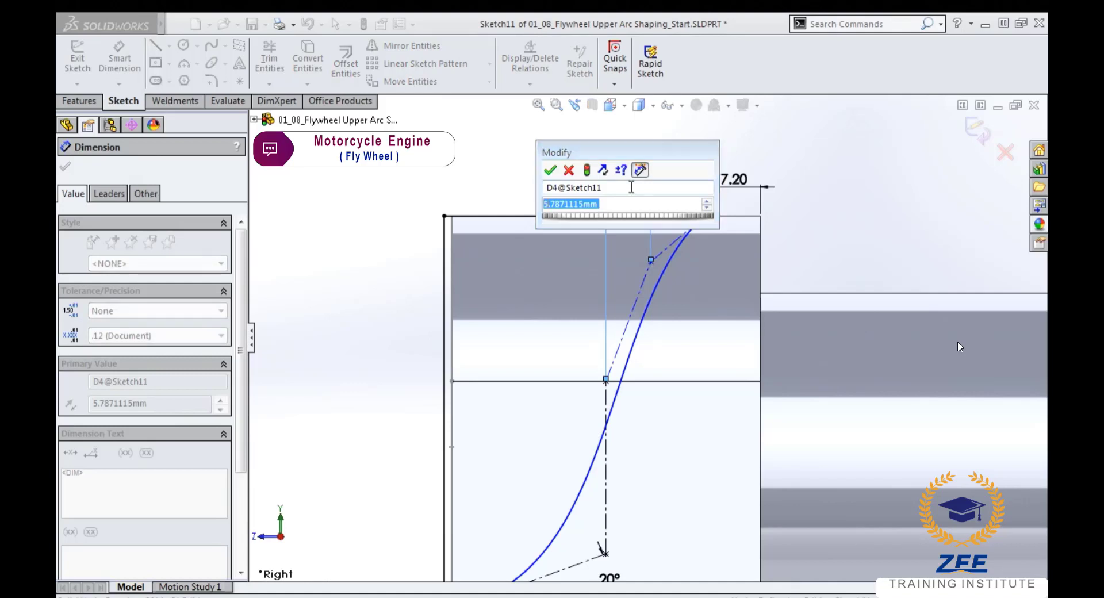
pyautogui.write('4')
pyautogui.press('Return')
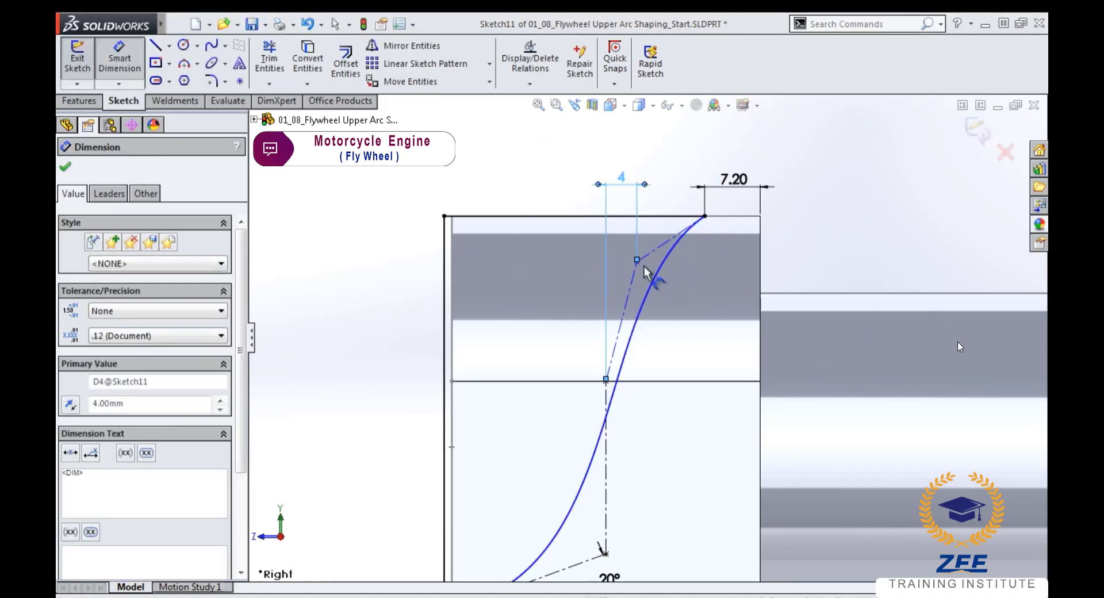
pyautogui.click(637, 262)
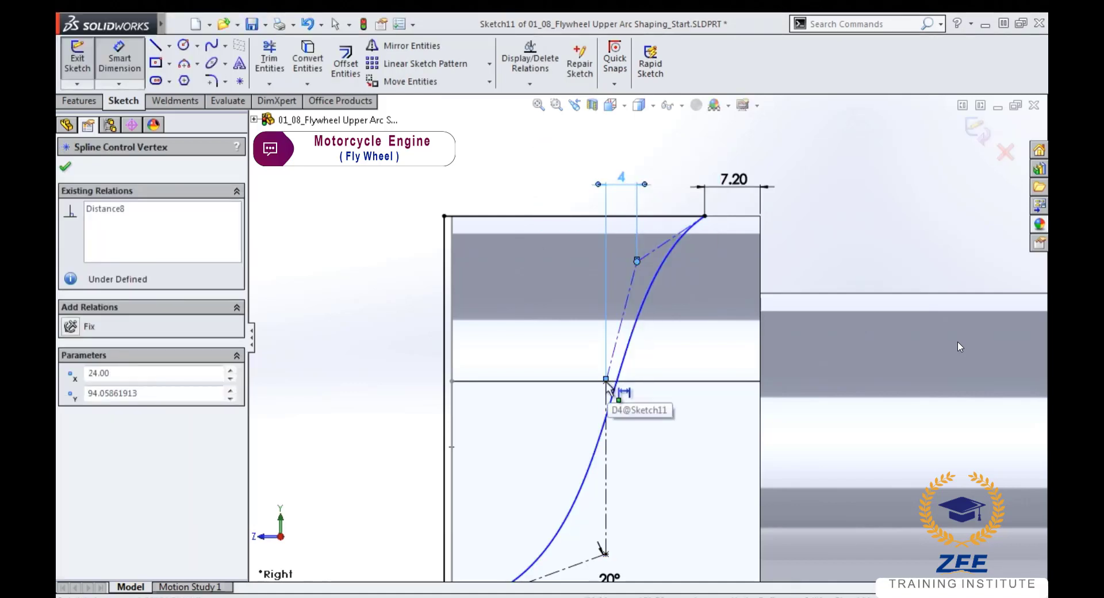
pyautogui.click(607, 380)
pyautogui.doubleClick(415, 323)
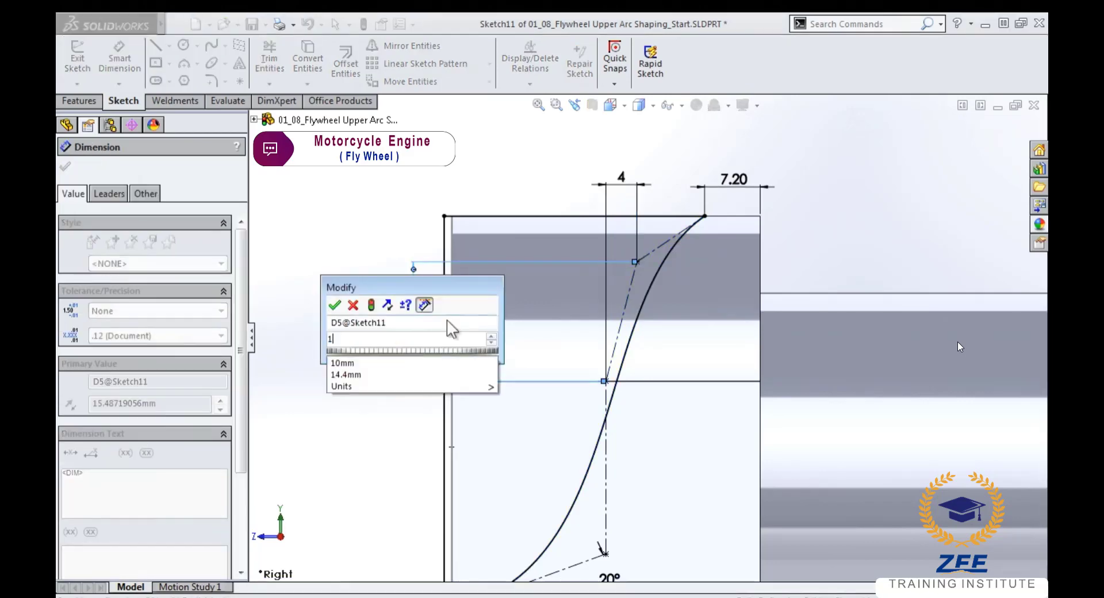
pyautogui.write('14.4')
pyautogui.press('Return')
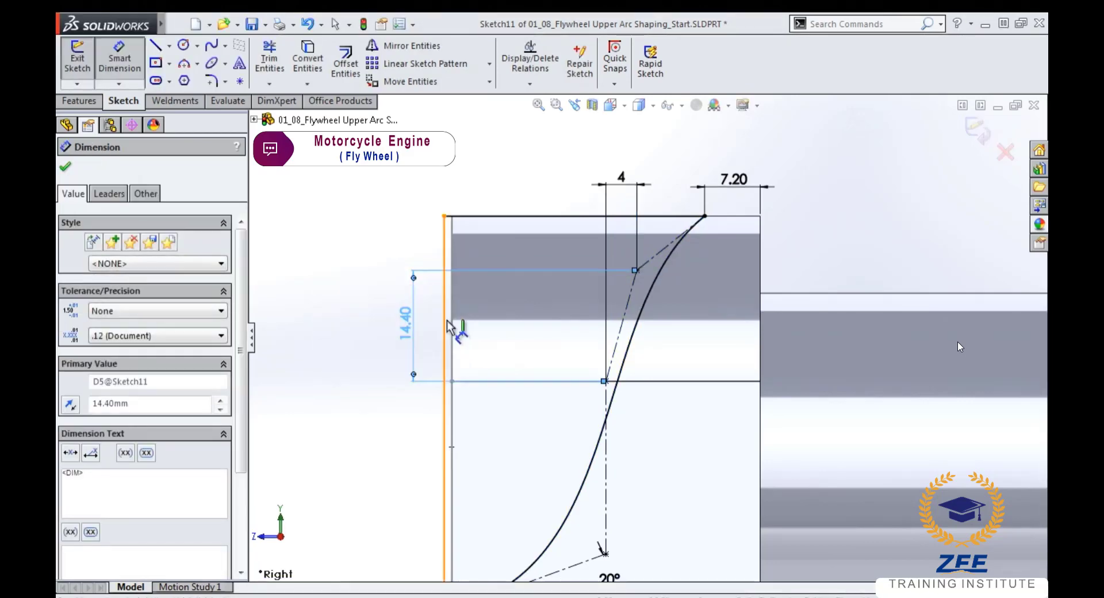
pyautogui.press('Escape')
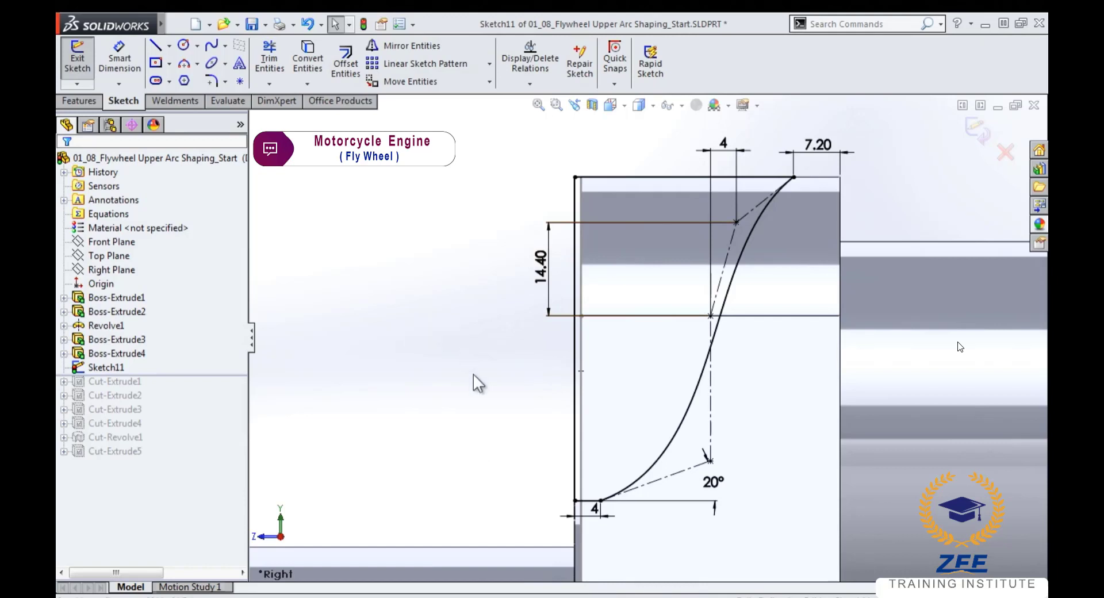
# - Start a Revolved Cut from the sketch and display temporary axes to reveal the shaft axis
pyautogui.click(81, 101)
pyautogui.click(364, 64)
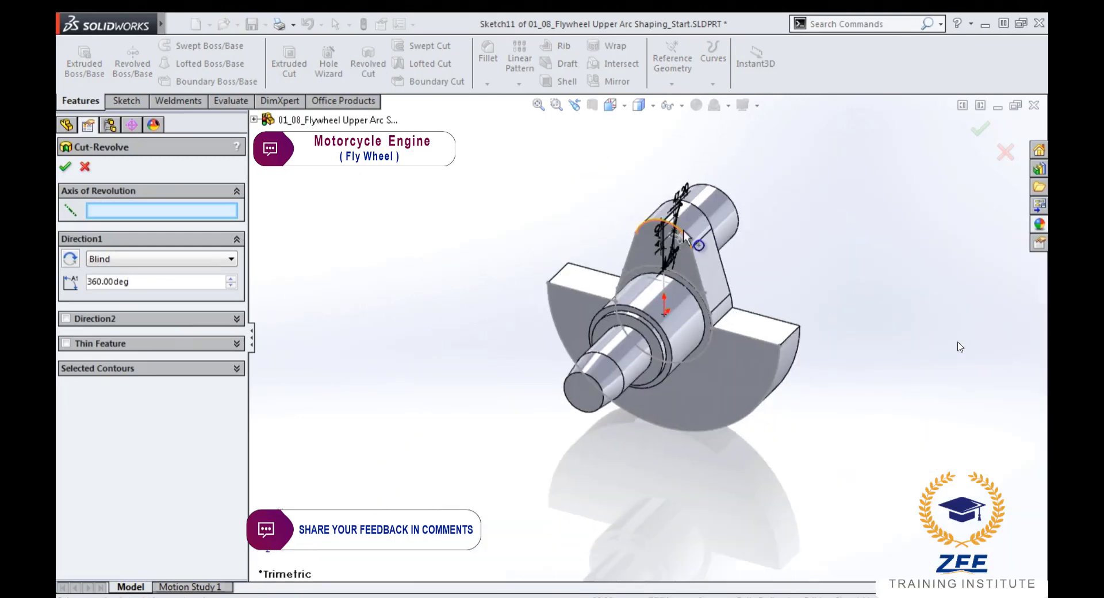
pyautogui.scroll(-5, 685, 232)
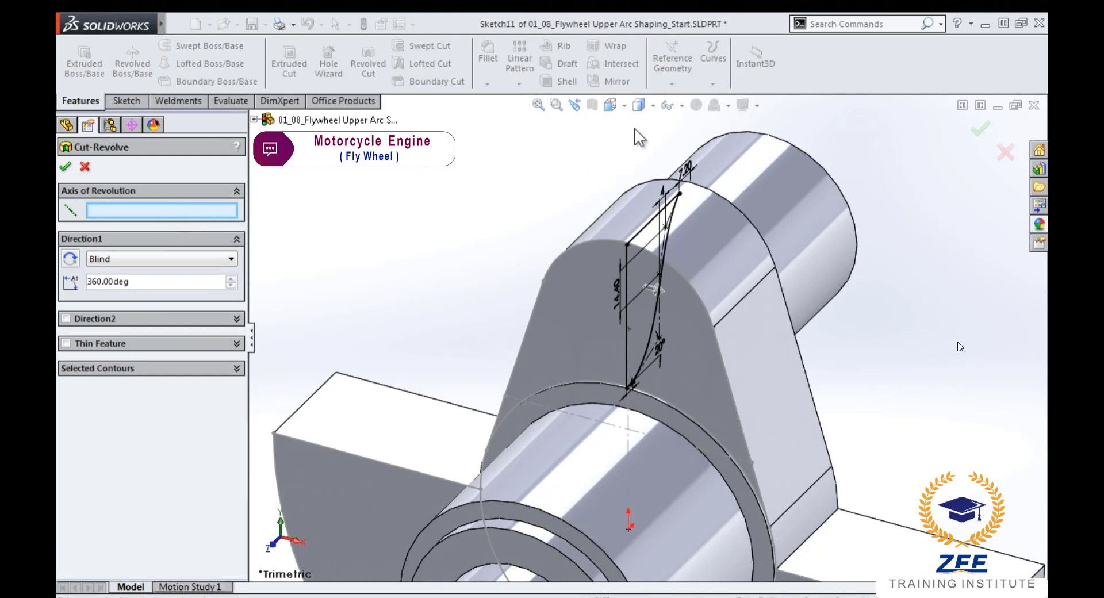
pyautogui.click(681, 106)
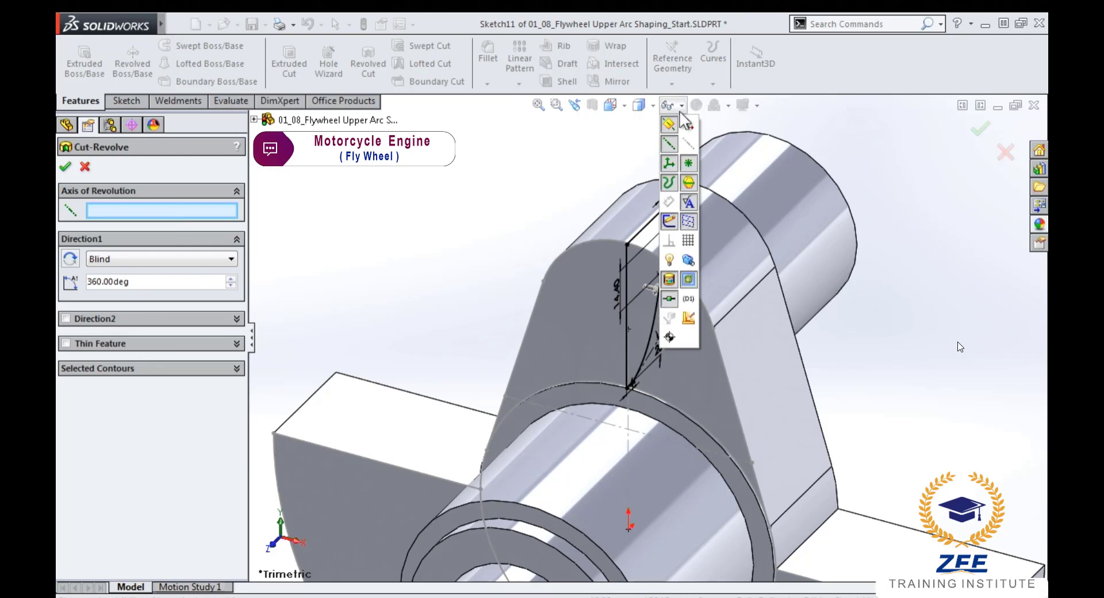
pyautogui.click(687, 143)
pyautogui.moveTo(519, 339); pyautogui.dragTo(740, 470, button='middle')
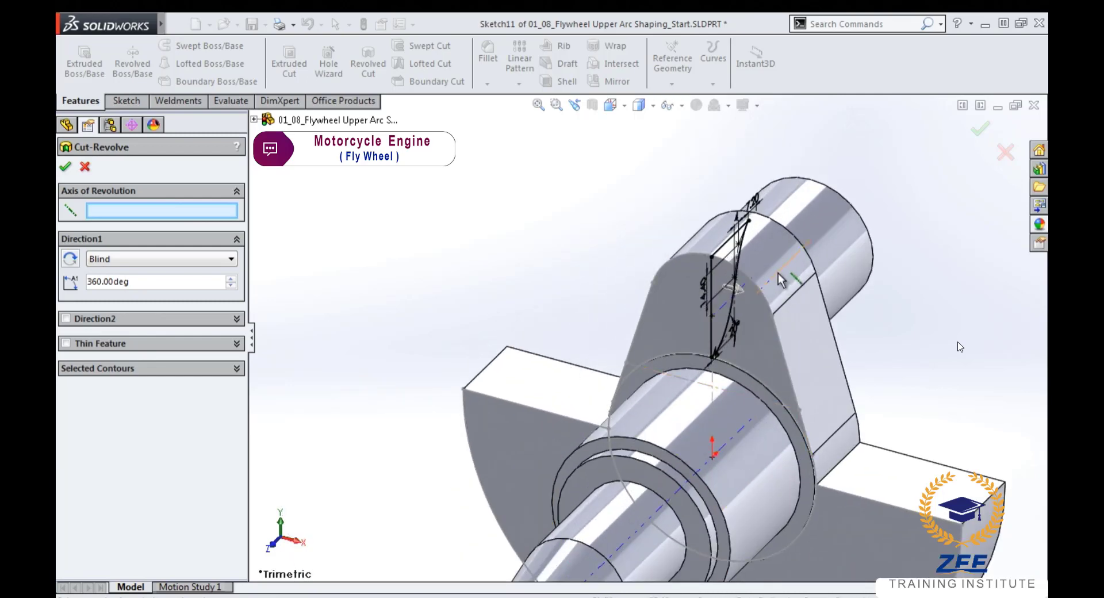
pyautogui.scroll(3, 734, 458)
pyautogui.scroll(-4, 623, 440)
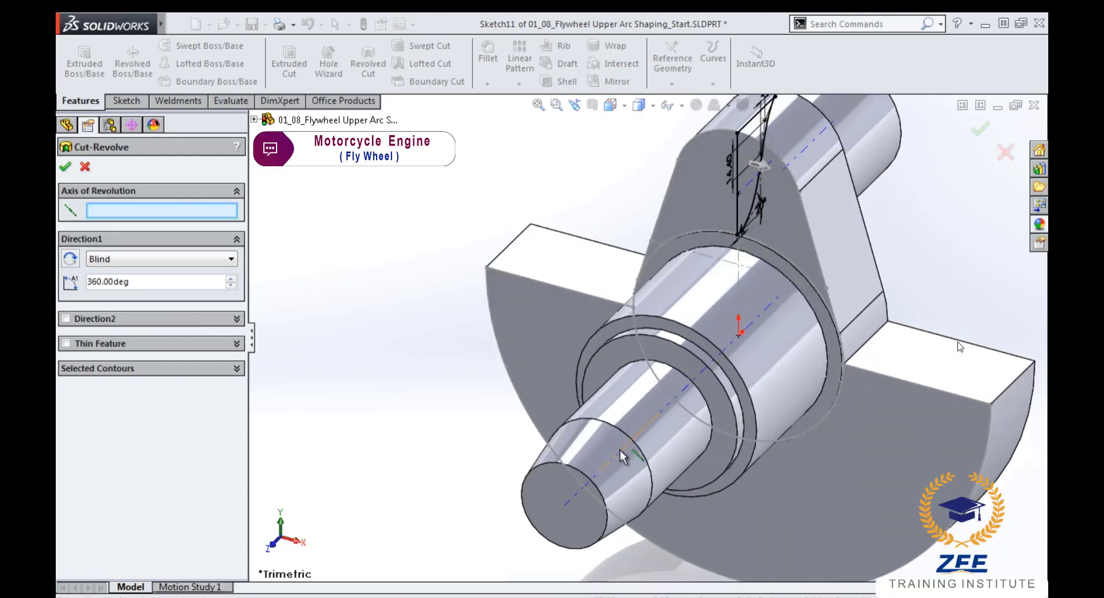
pyautogui.scroll(-3, 736, 192)
pyautogui.scroll(-2, 746, 208)
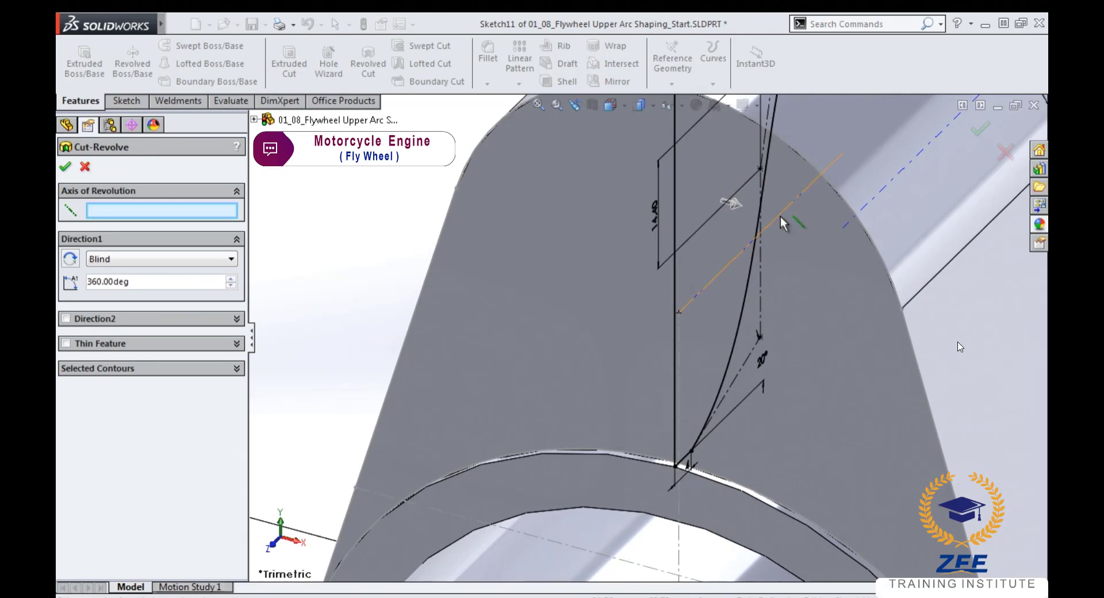
pyautogui.scroll(2, 781, 219)
pyautogui.scroll(2, 781, 222)
pyautogui.scroll(1, 571, 525)
pyautogui.scroll(-3, 633, 392)
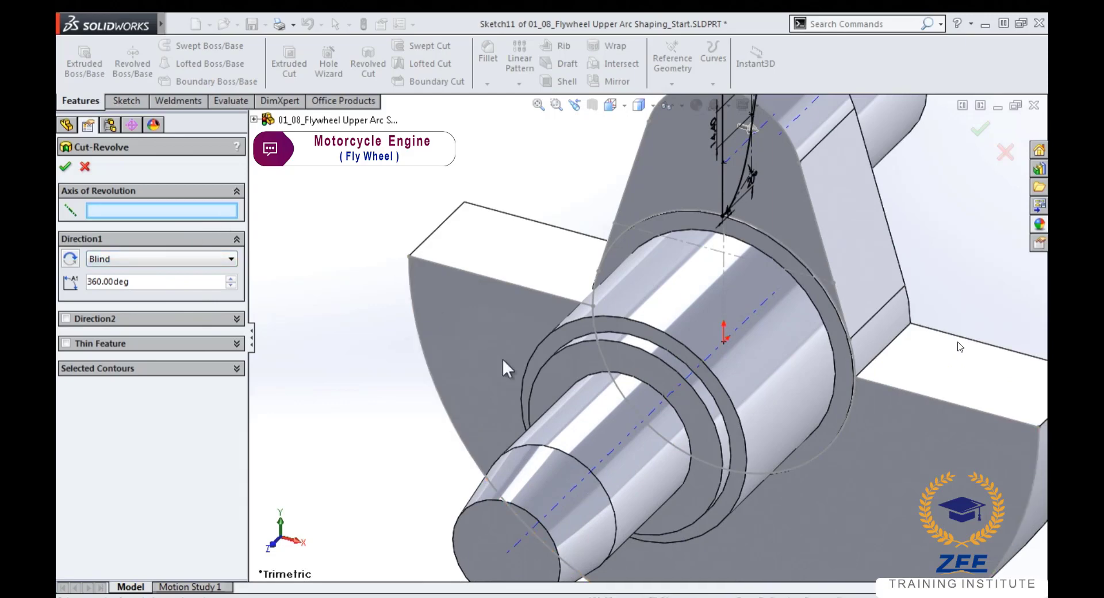
# - Revolve the cut about the shaft's central axis, Mid Plane at 180°, and accept it
pyautogui.click(738, 334)
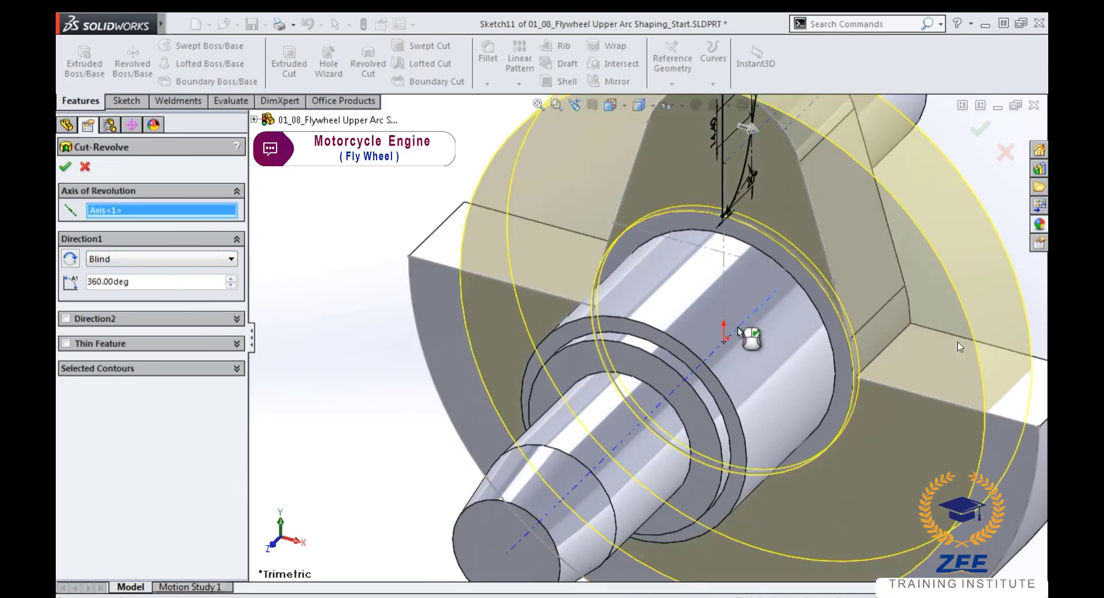
pyautogui.click(164, 258)
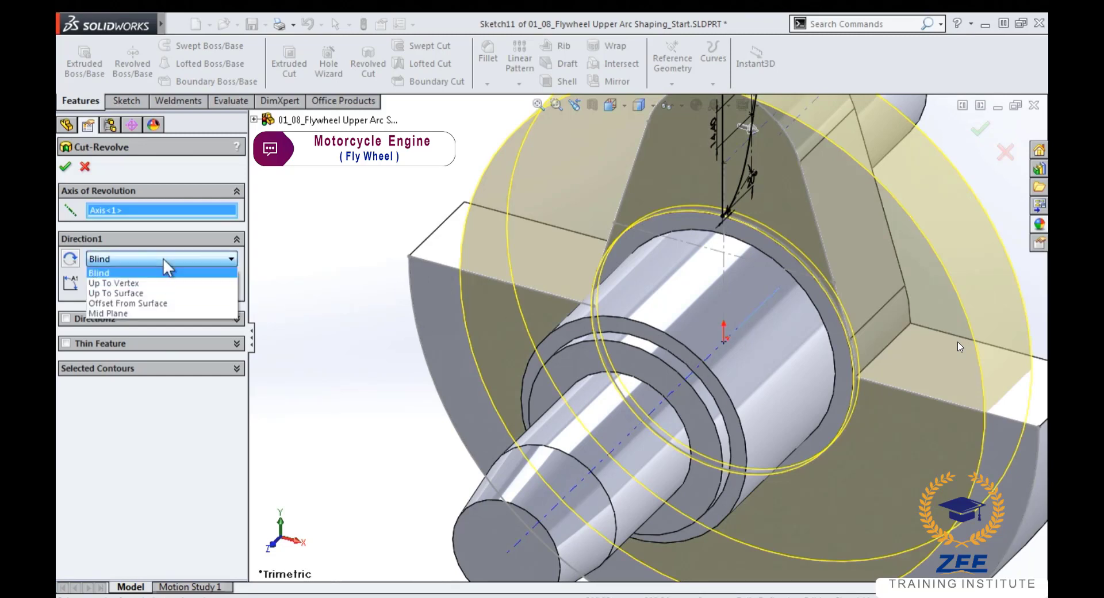
pyautogui.click(114, 311)
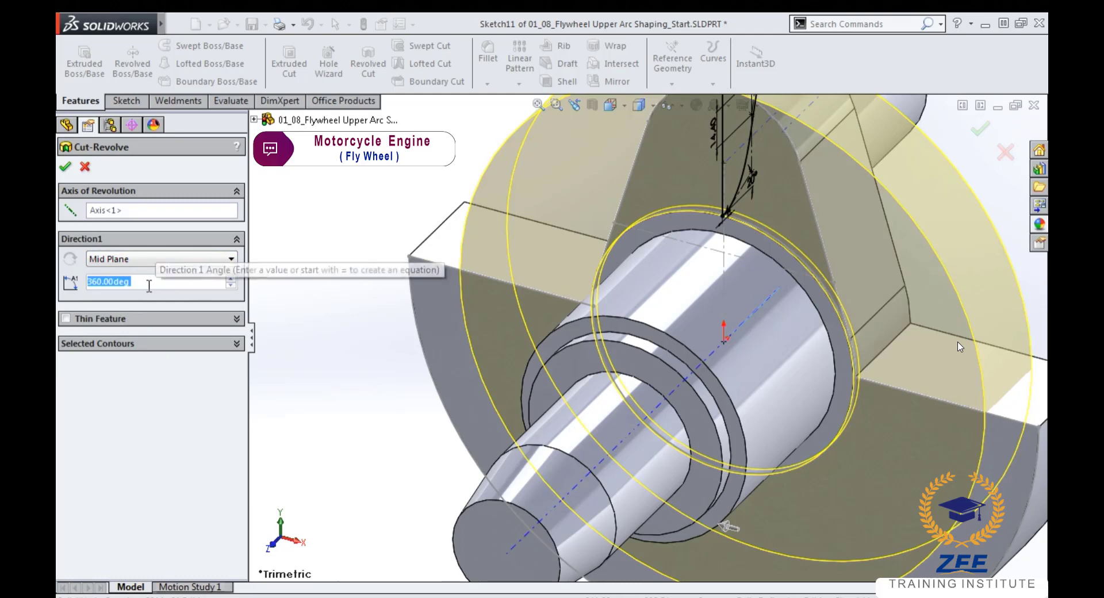
pyautogui.write('180')
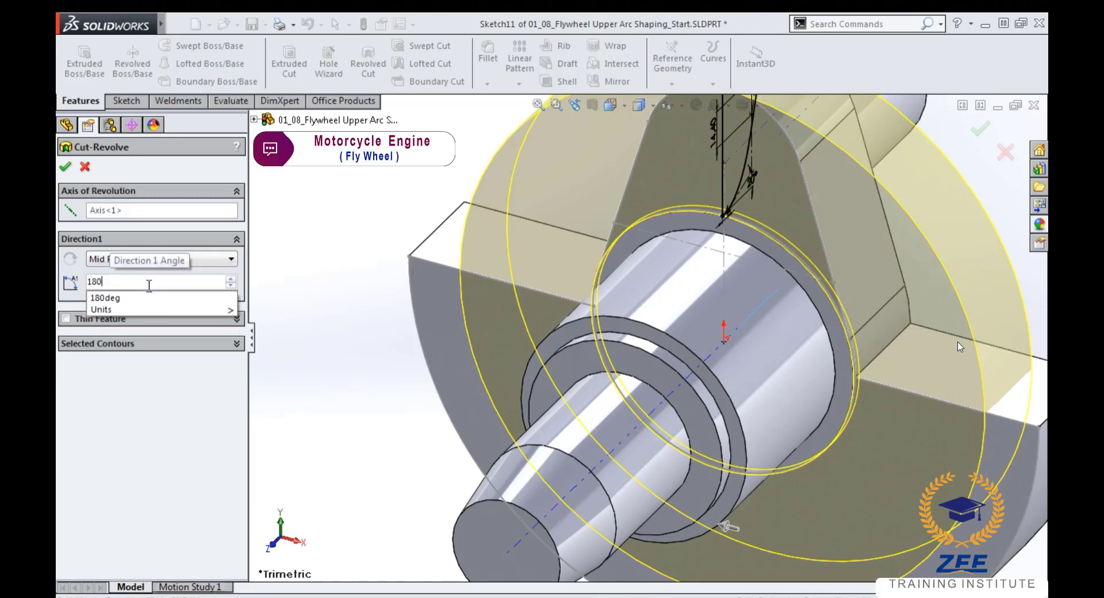
pyautogui.press('Return')
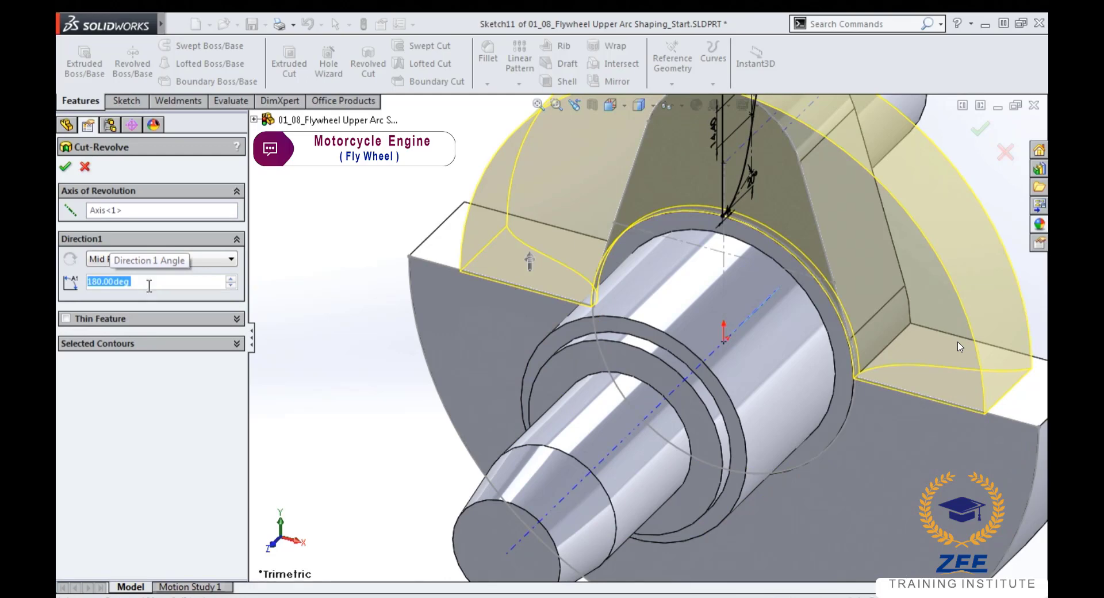
pyautogui.press('Return')
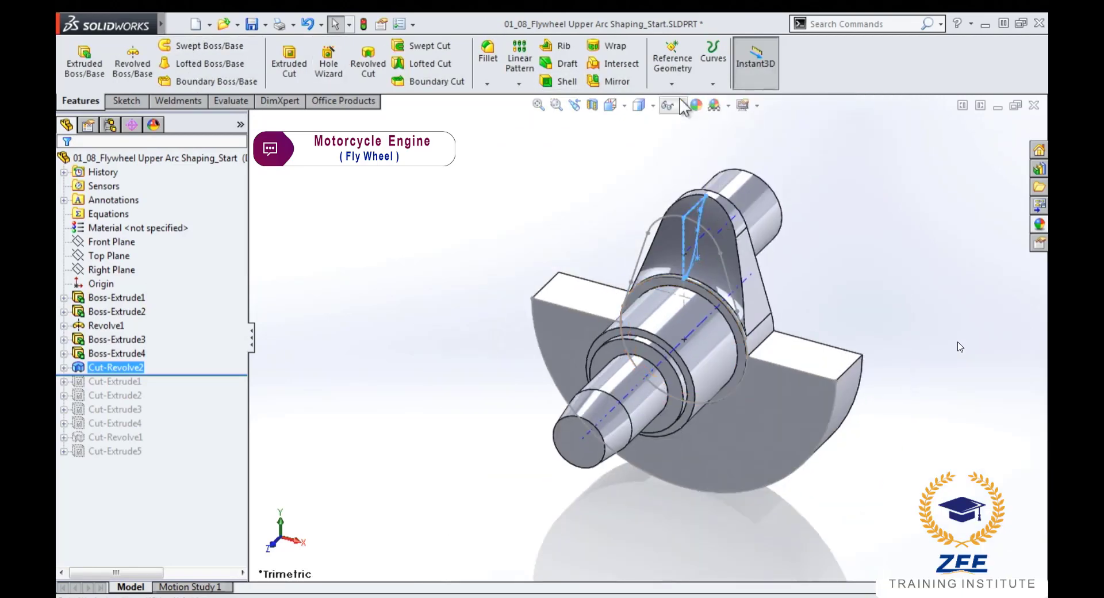
# - Hide the arc-shaping sketch Sketch11
pyautogui.click(682, 105)
pyautogui.scroll(-5, 638, 221)
pyautogui.click(654, 289)
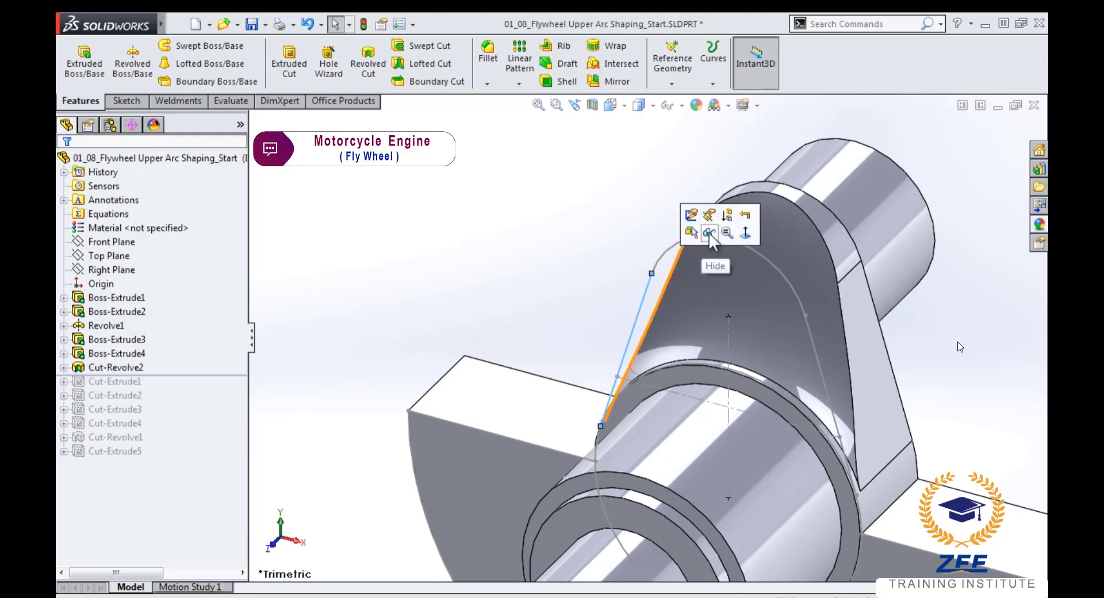
pyautogui.click(708, 232)
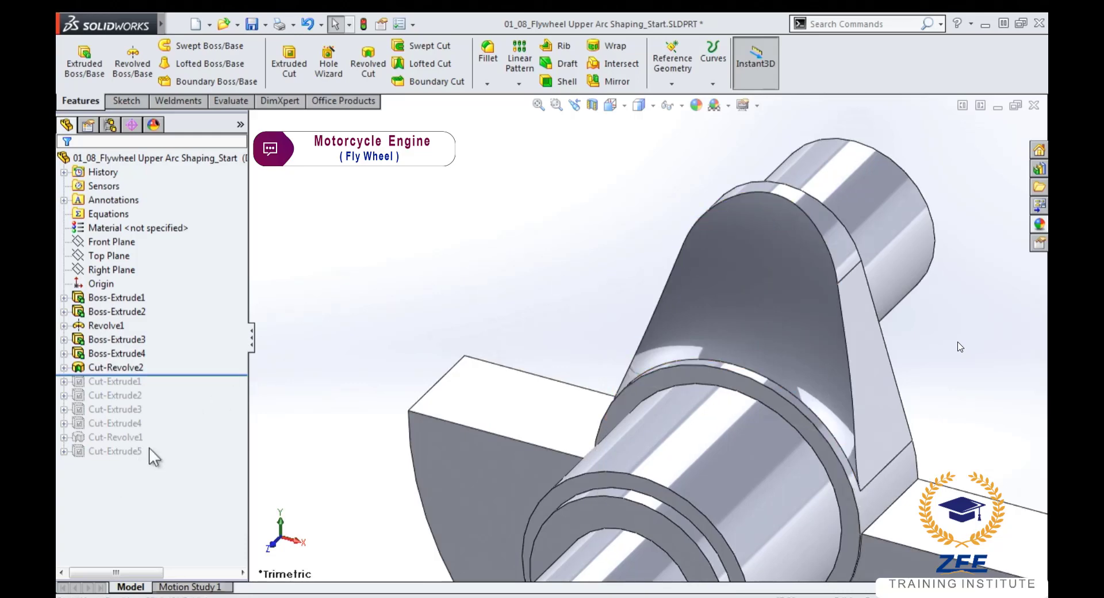
# - Roll the feature tree to the end and zoom to fit the whole part
pyautogui.rightClick(174, 419)
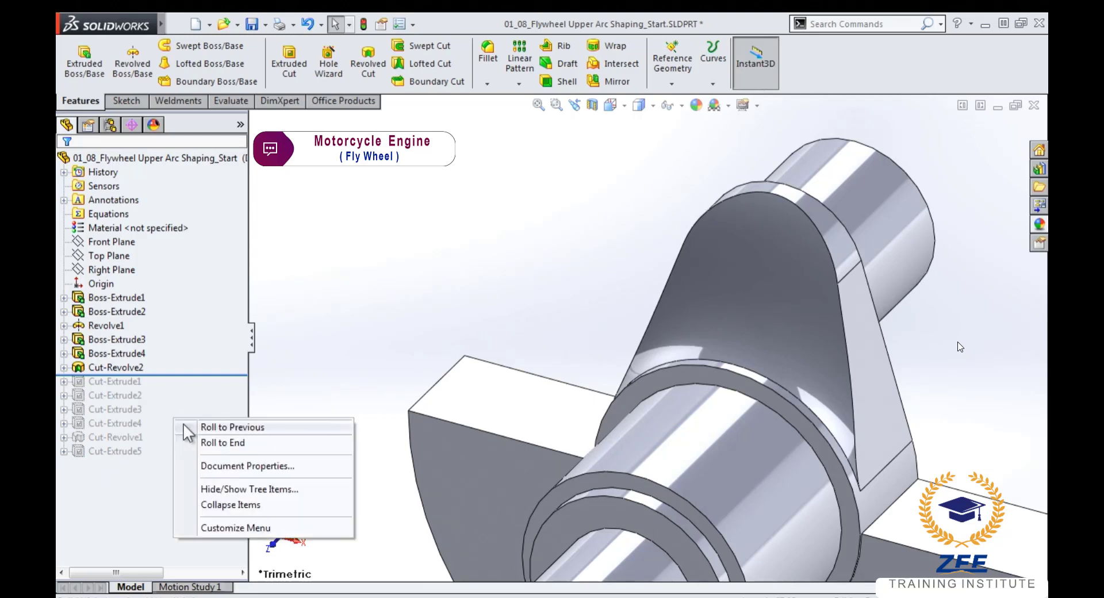
pyautogui.click(296, 442)
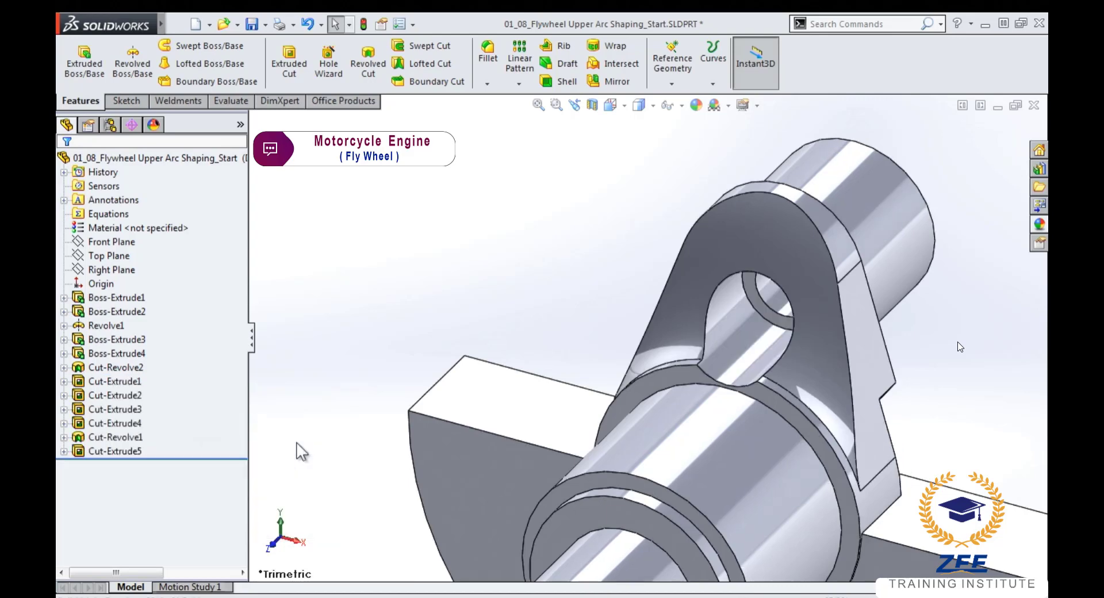
pyautogui.moveTo(494, 279); pyautogui.dragTo(519, 253, button='right')
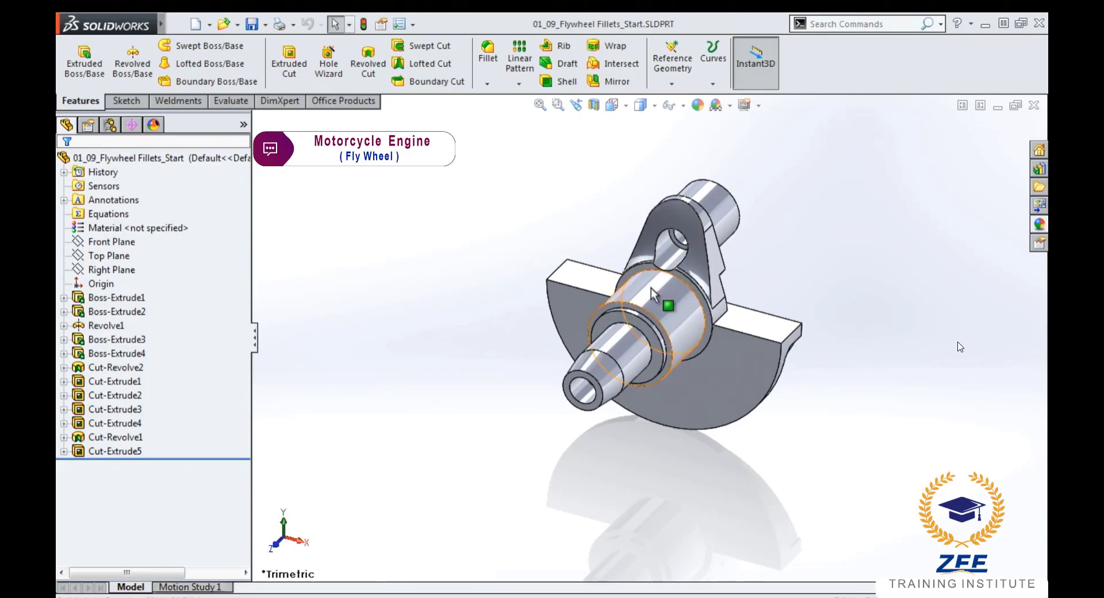
pyautogui.scroll(-1, 650, 288)
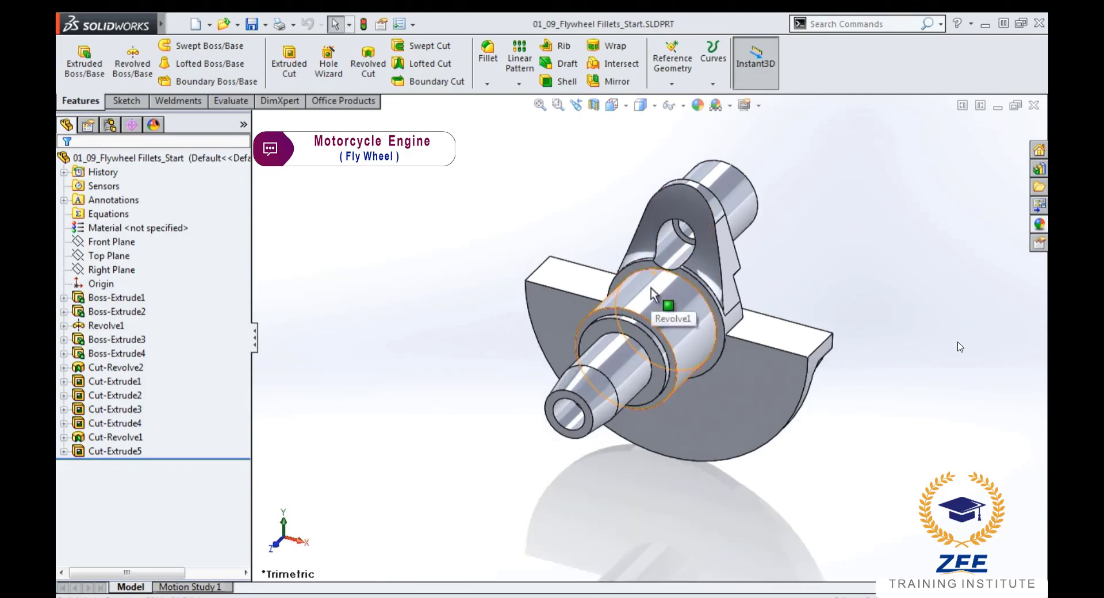
pyautogui.scroll(-1, 651, 288)
pyautogui.scroll(-1, 651, 288)
pyautogui.scroll(-1, 650, 288)
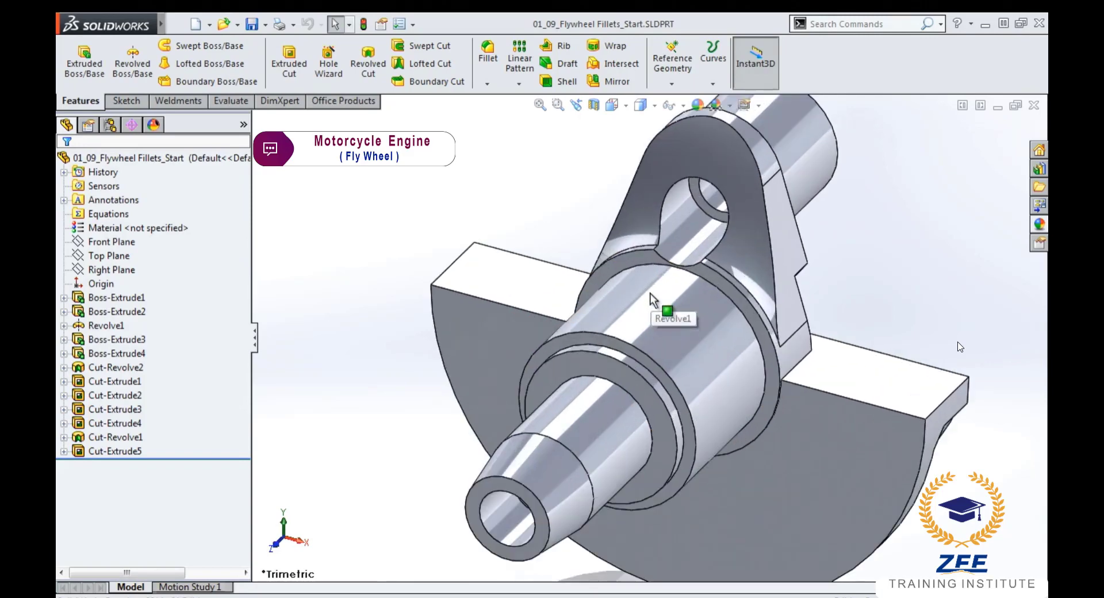
pyautogui.scroll(-1, 662, 314)
pyautogui.moveTo(662, 314); pyautogui.dragTo(689, 326, button='middle')
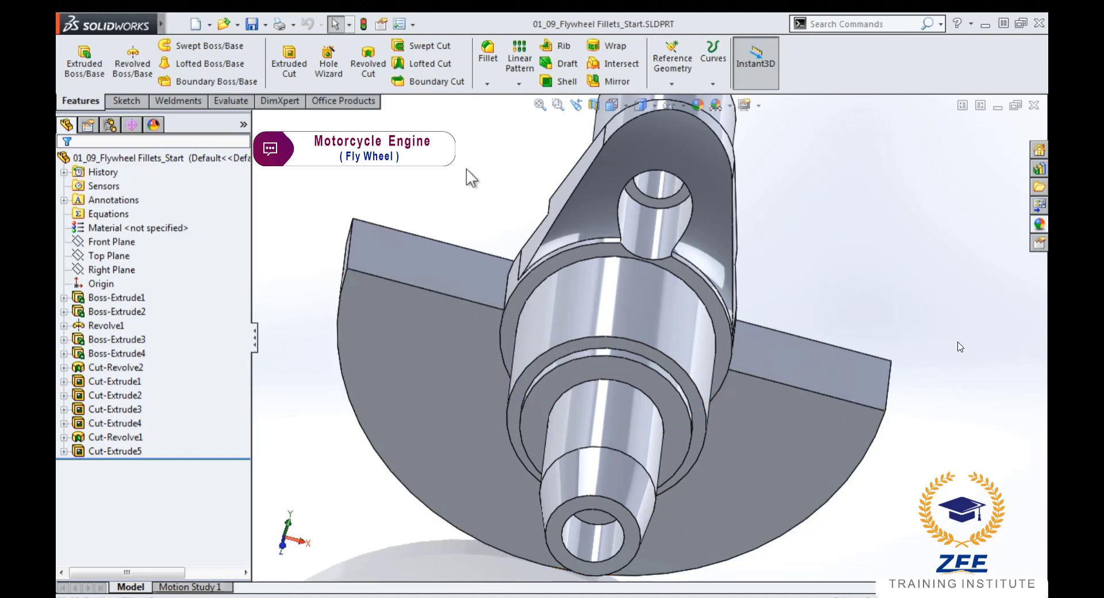
# - Round the front-face edge and the second edge near the block with a 20 mm fillet
pyautogui.click(488, 60)
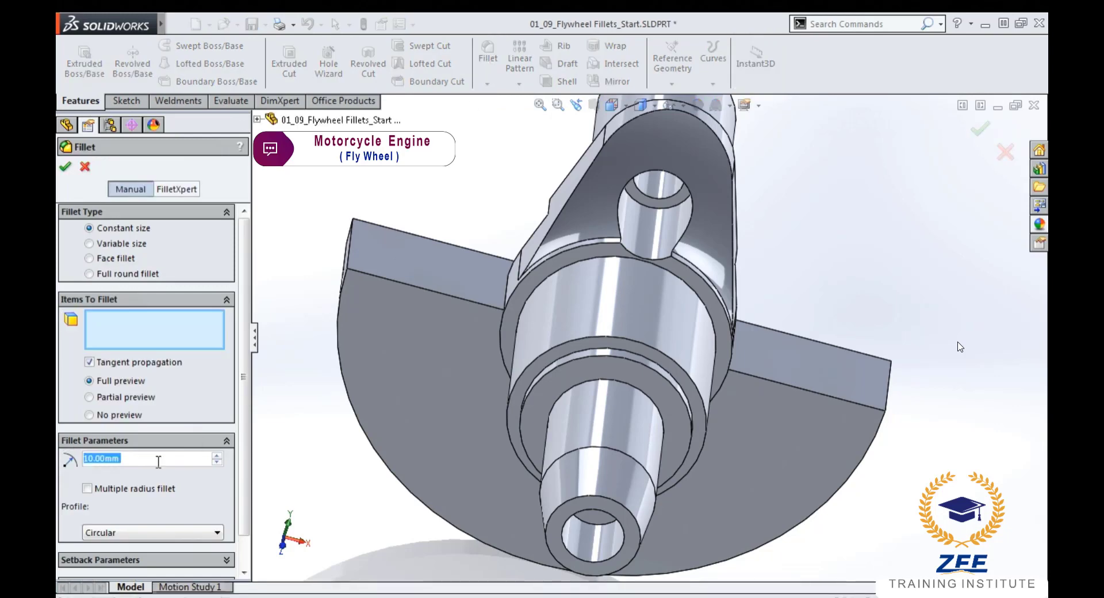
pyautogui.write('20')
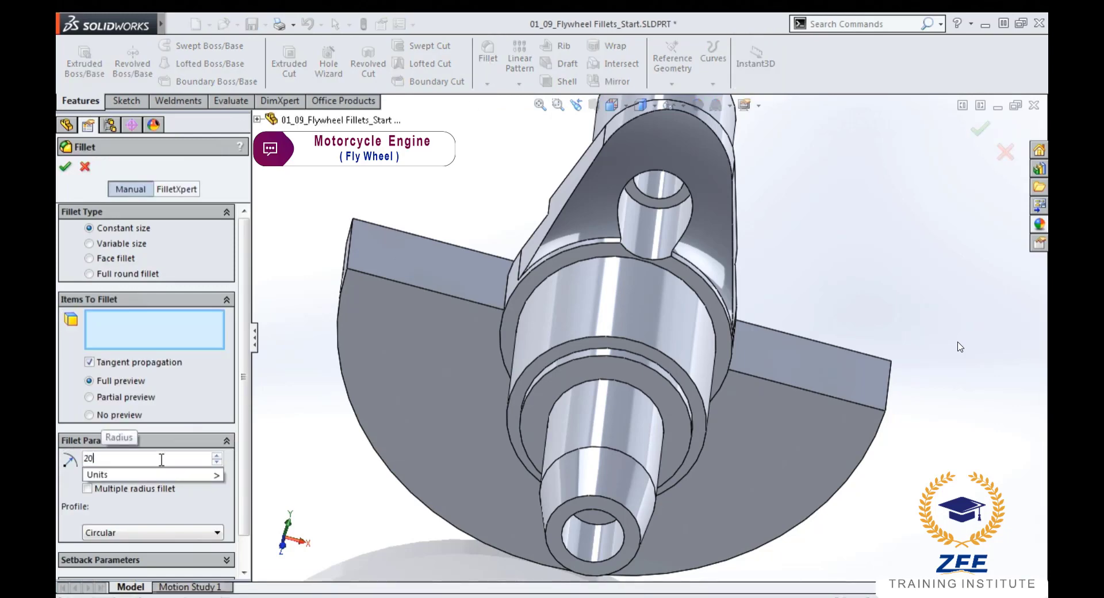
pyautogui.press('Return')
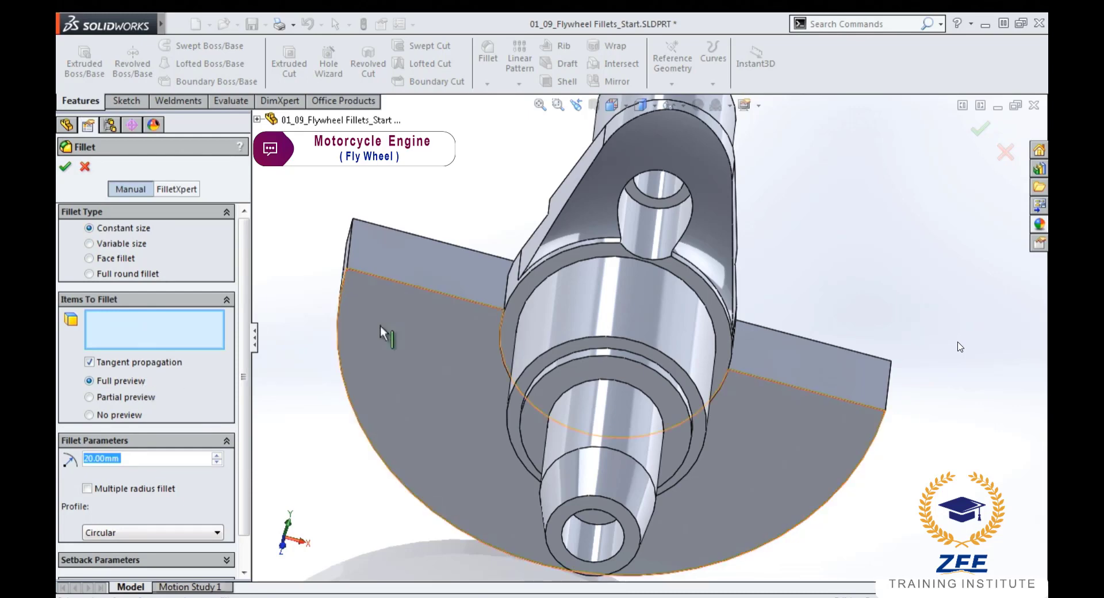
pyautogui.click(508, 293)
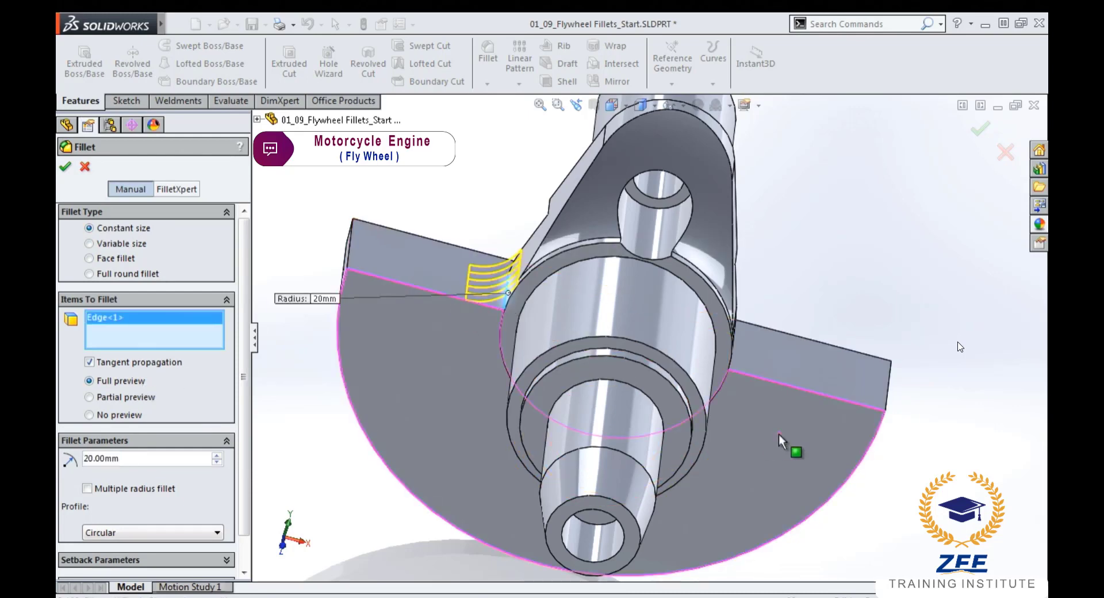
pyautogui.moveTo(759, 434); pyautogui.dragTo(761, 361, button='middle')
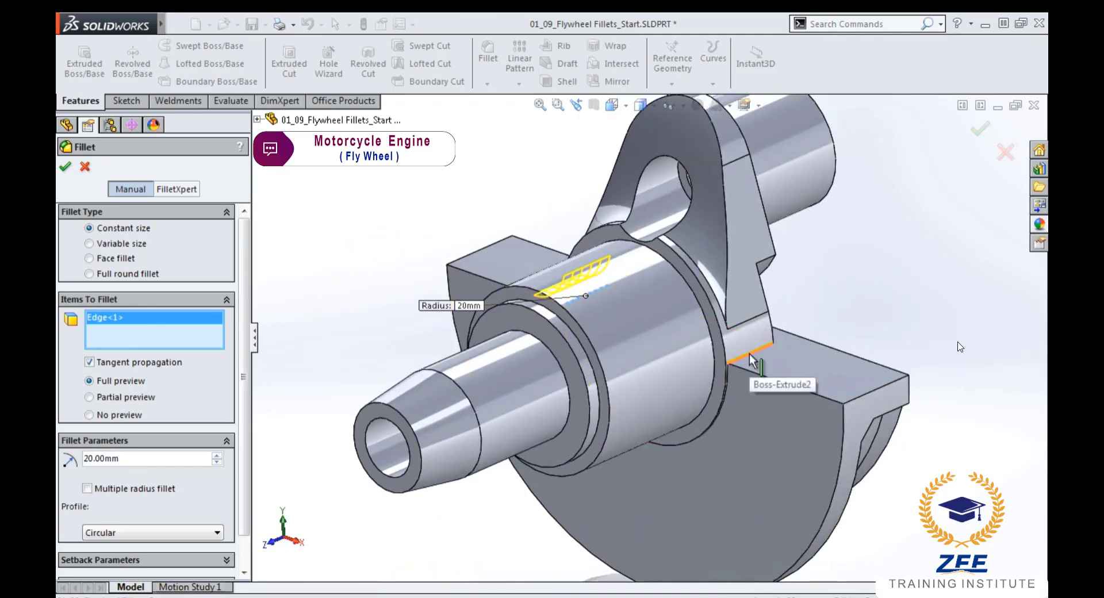
pyautogui.click(750, 361)
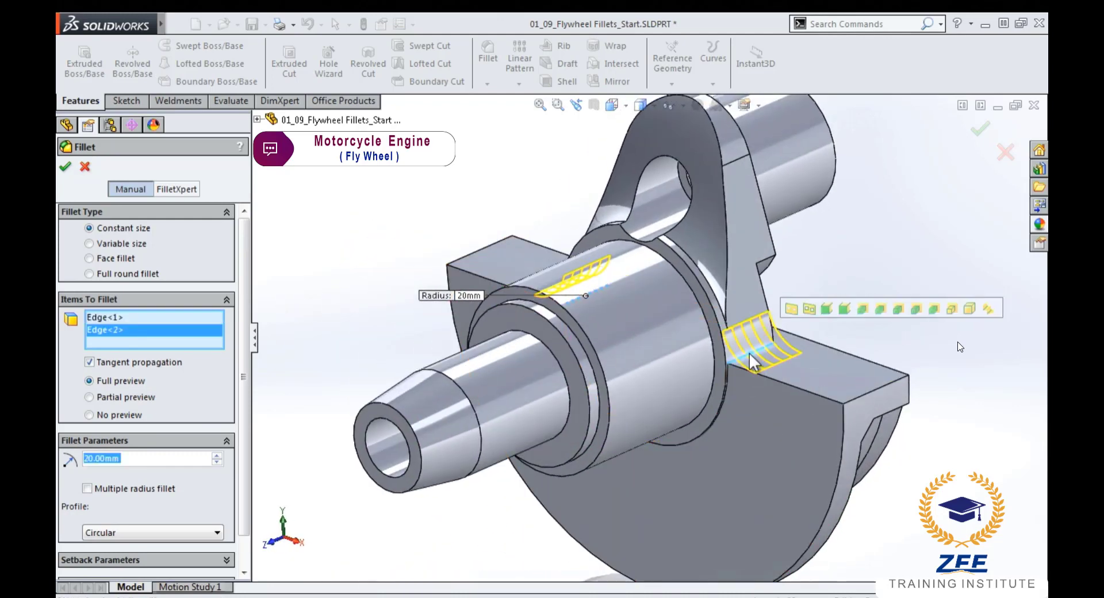
pyautogui.press('Return')
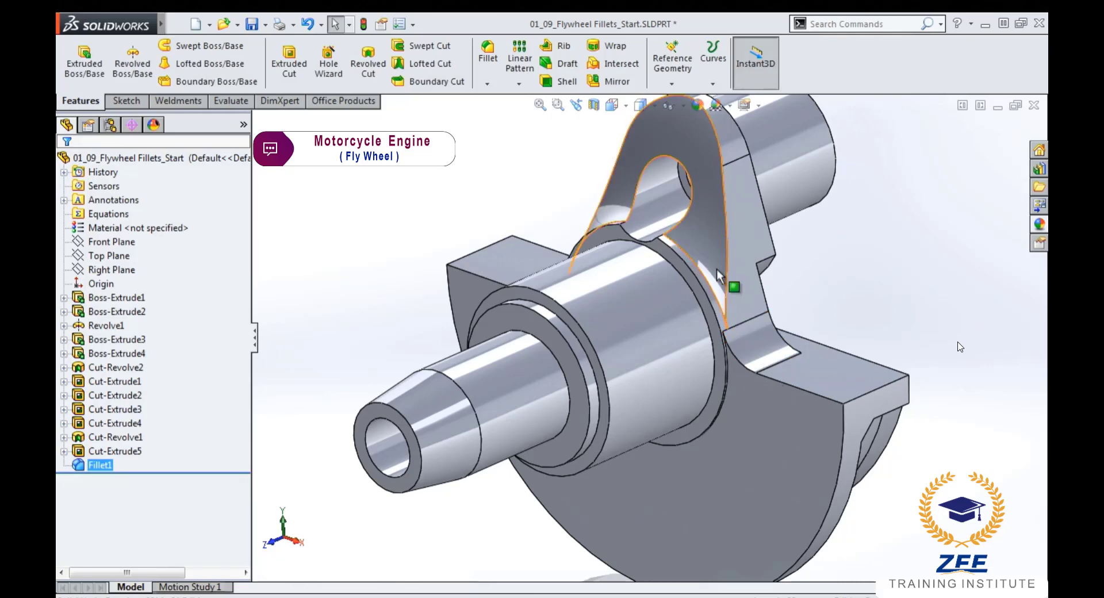
# - Fillet the curved edge where the web meets the boss at 13 mm
pyautogui.click(684, 254)
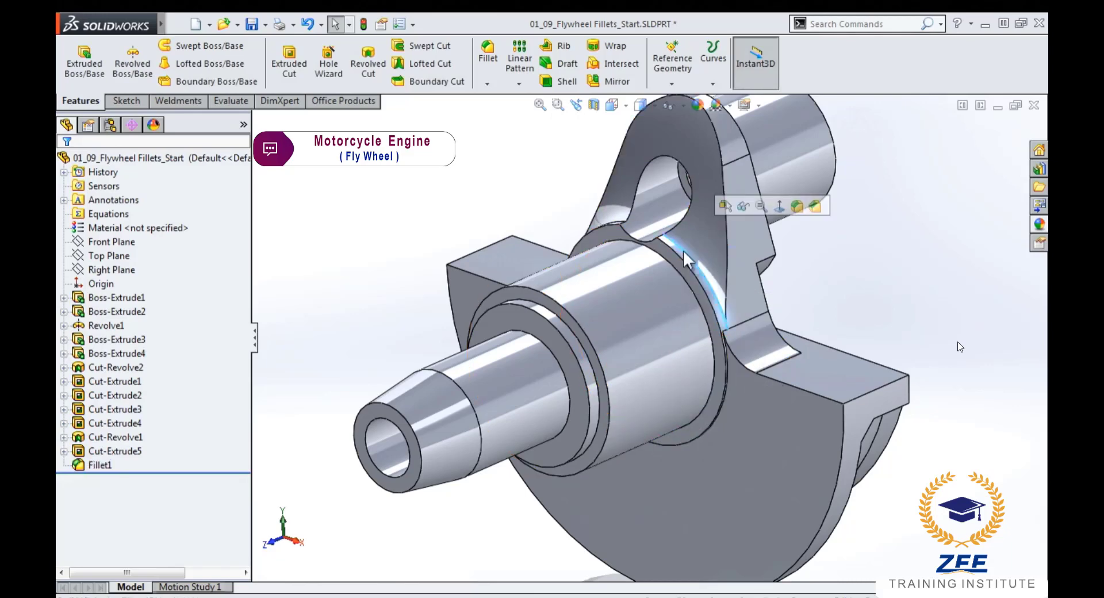
pyautogui.click(798, 207)
pyautogui.write('13')
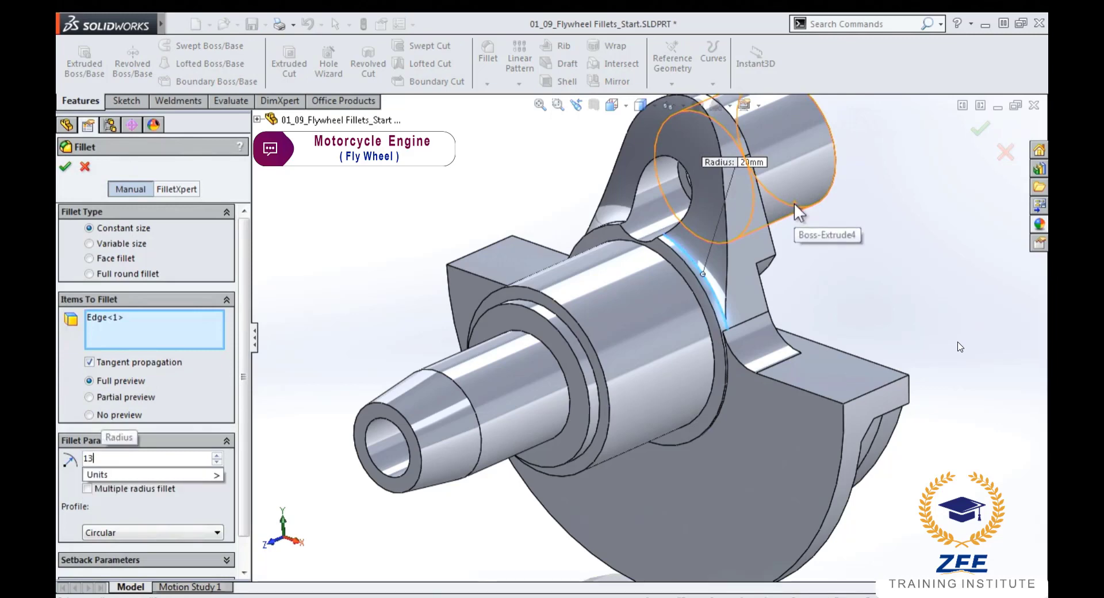
pyautogui.press('Return')
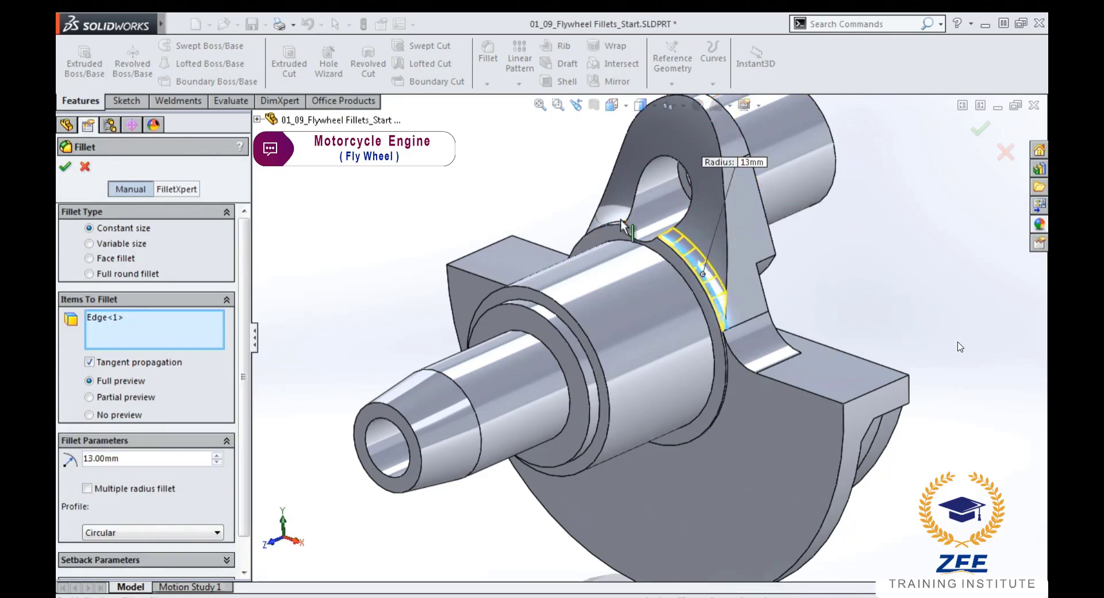
pyautogui.press('Return')
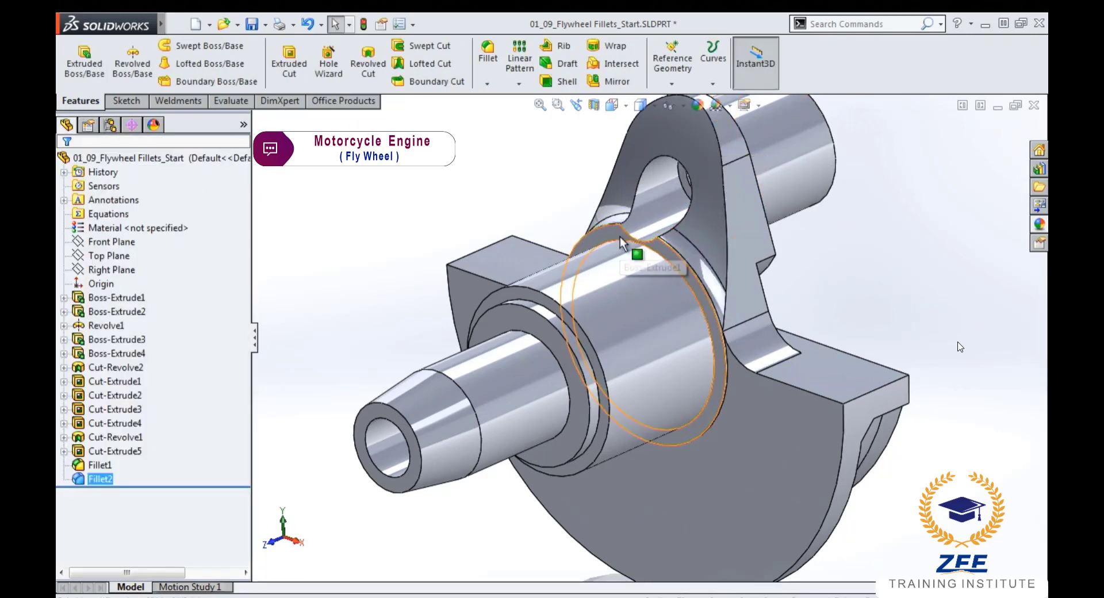
# - Add an 8 mm fillet to the web's outer edge and the top and right block edges
pyautogui.click(488, 52)
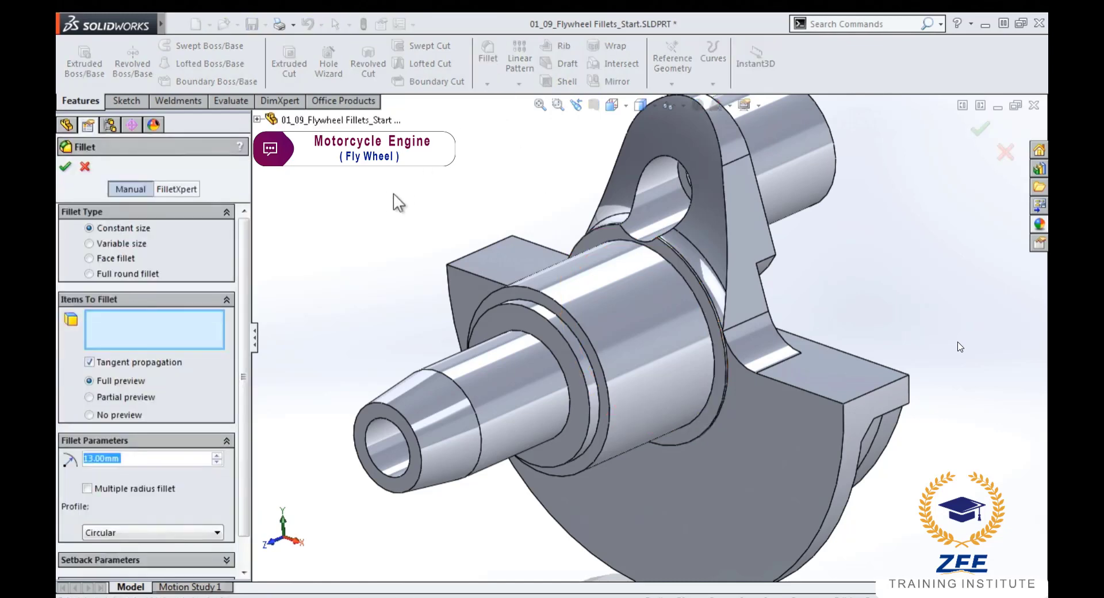
pyautogui.write('8')
pyautogui.press('Return')
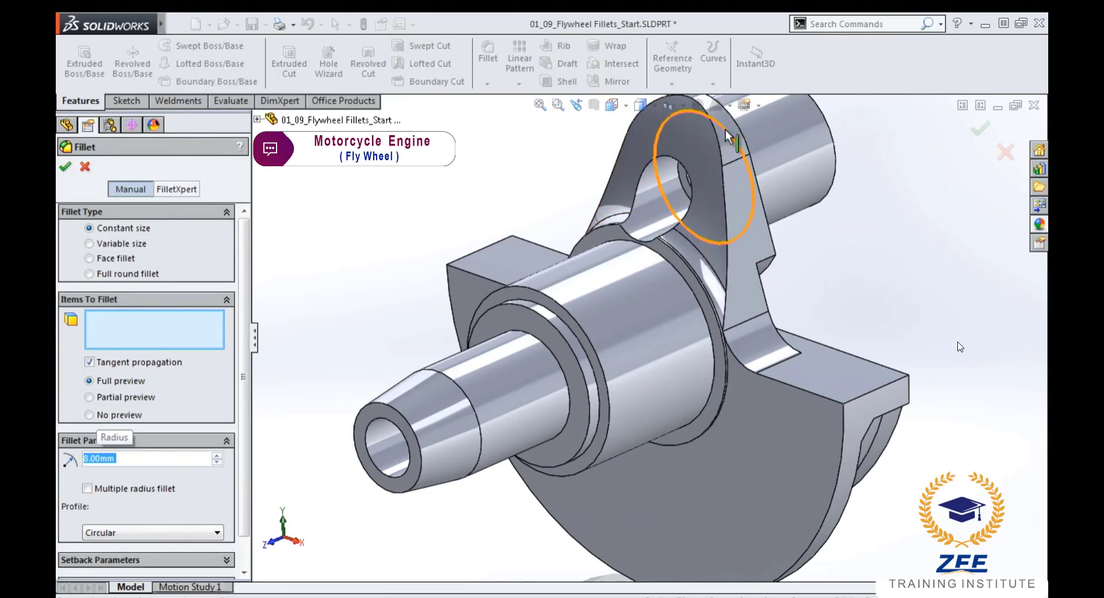
pyautogui.click(715, 127)
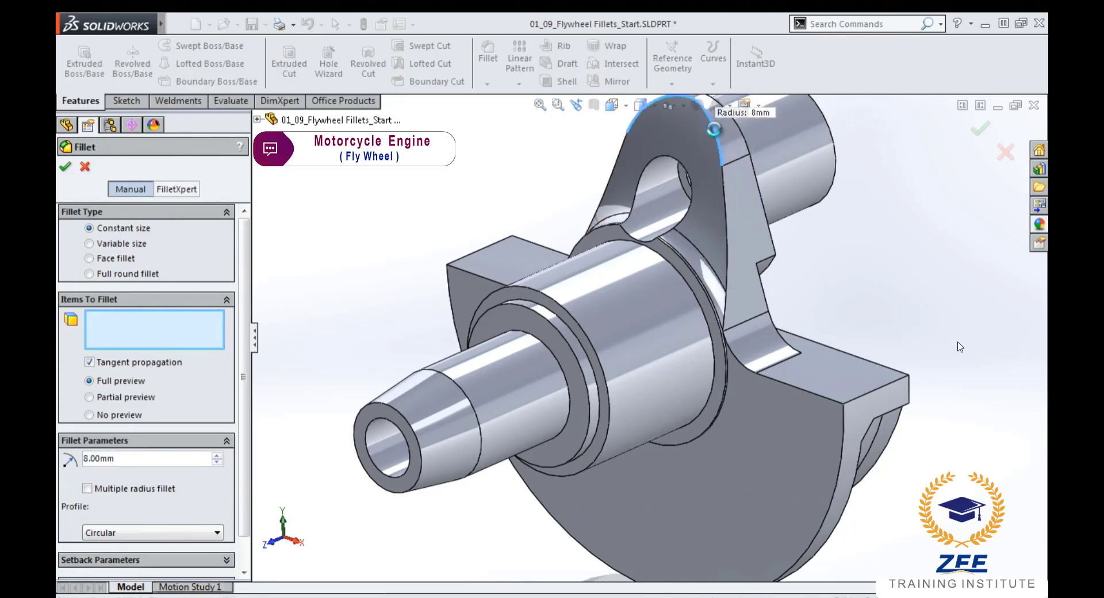
pyautogui.click(505, 236)
pyautogui.click(851, 401)
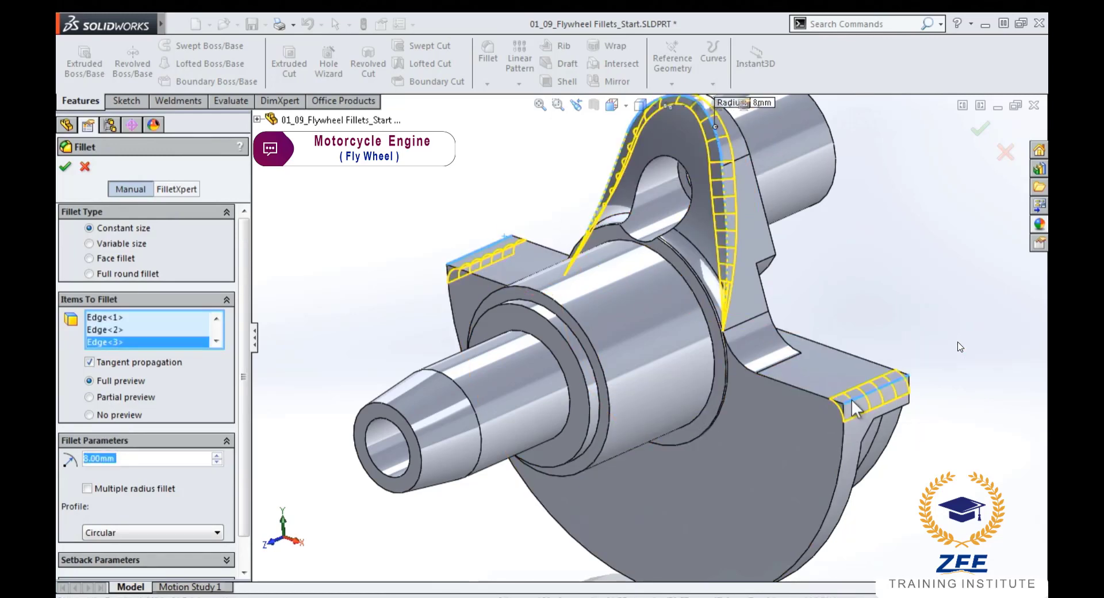
pyautogui.press('Return')
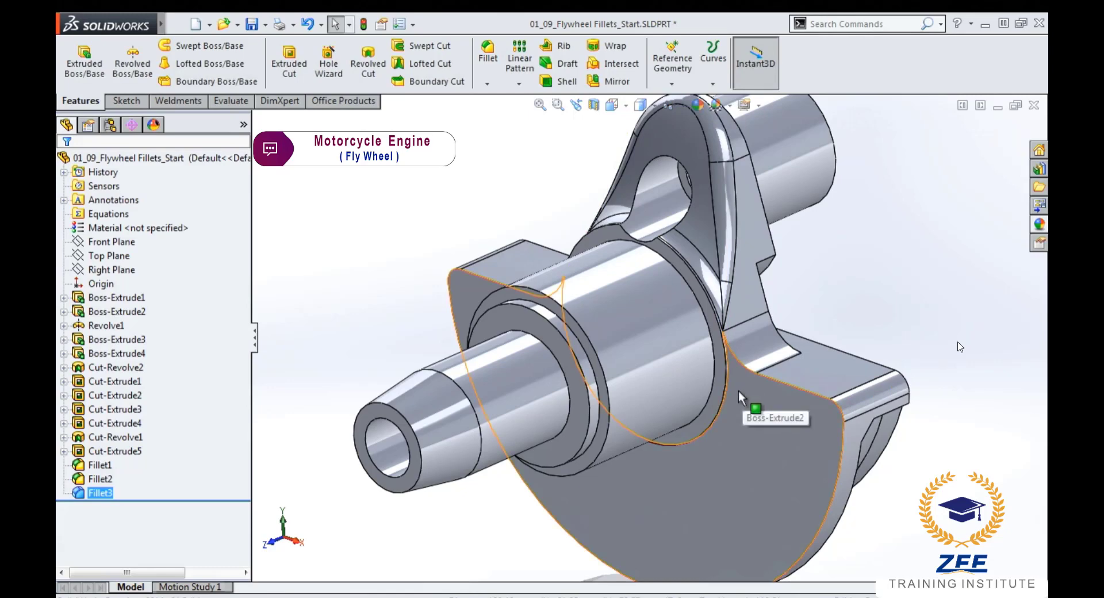
# - Change Revolve1's 43 dimension to 40 and rebuild the part
pyautogui.click(703, 313)
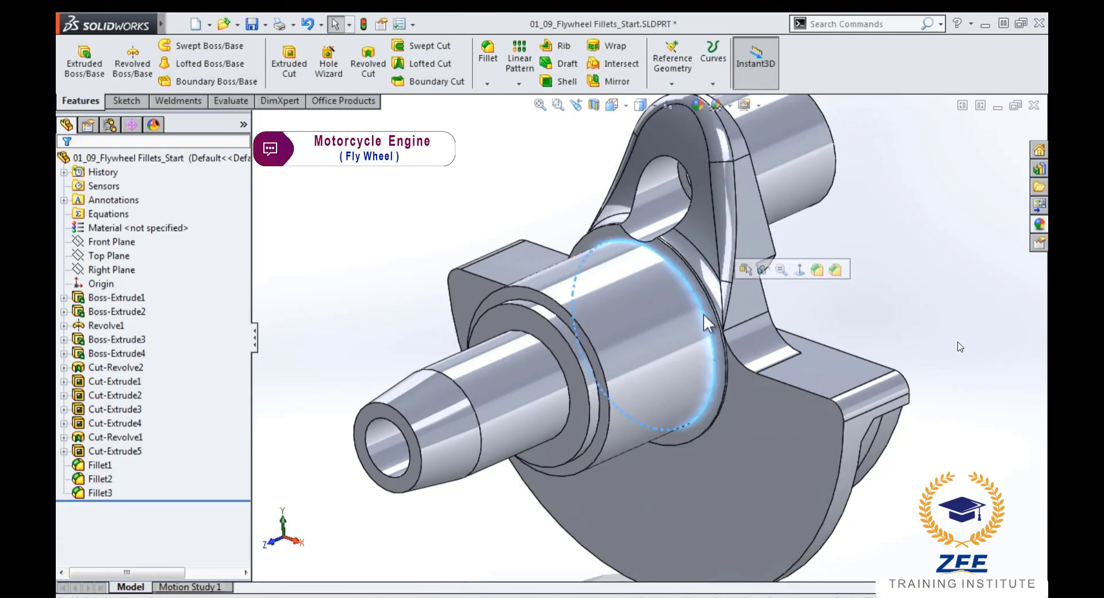
pyautogui.doubleClick(633, 273)
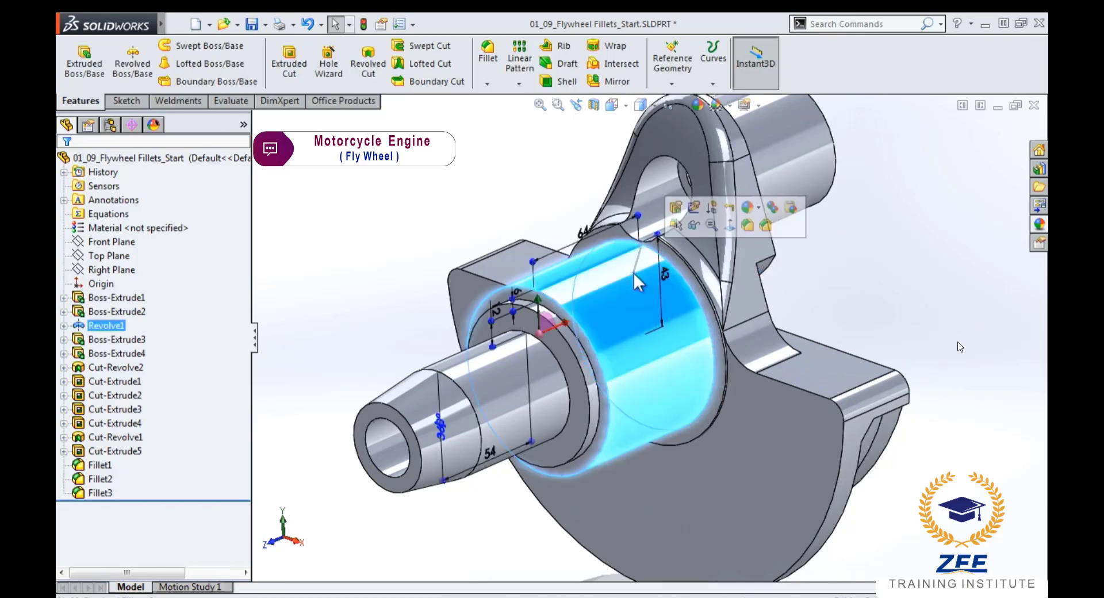
pyautogui.doubleClick(665, 278)
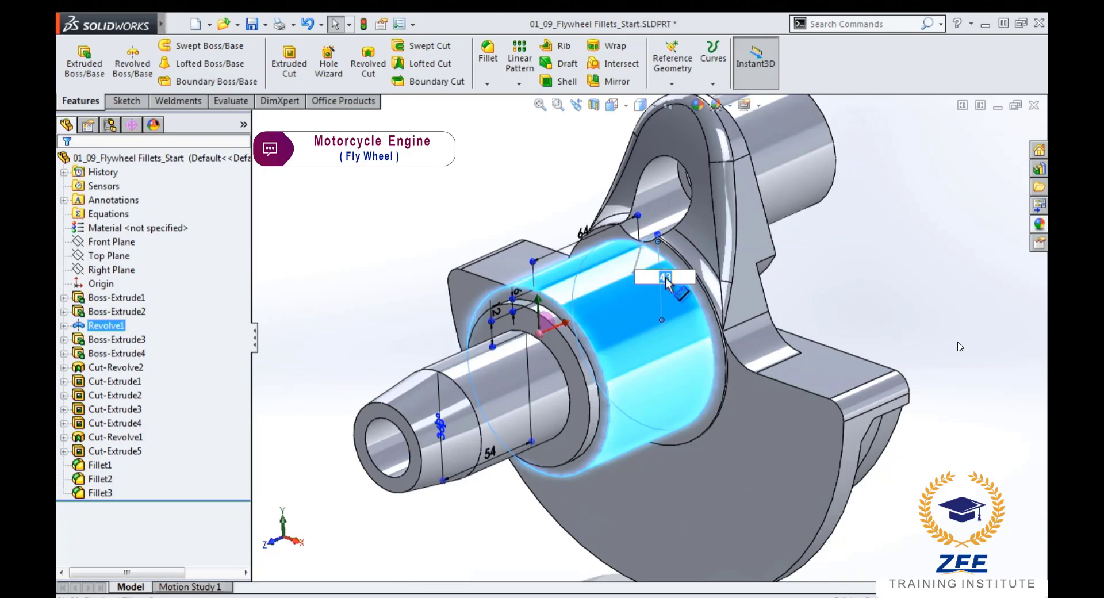
pyautogui.write('4')
pyautogui.press('Return')
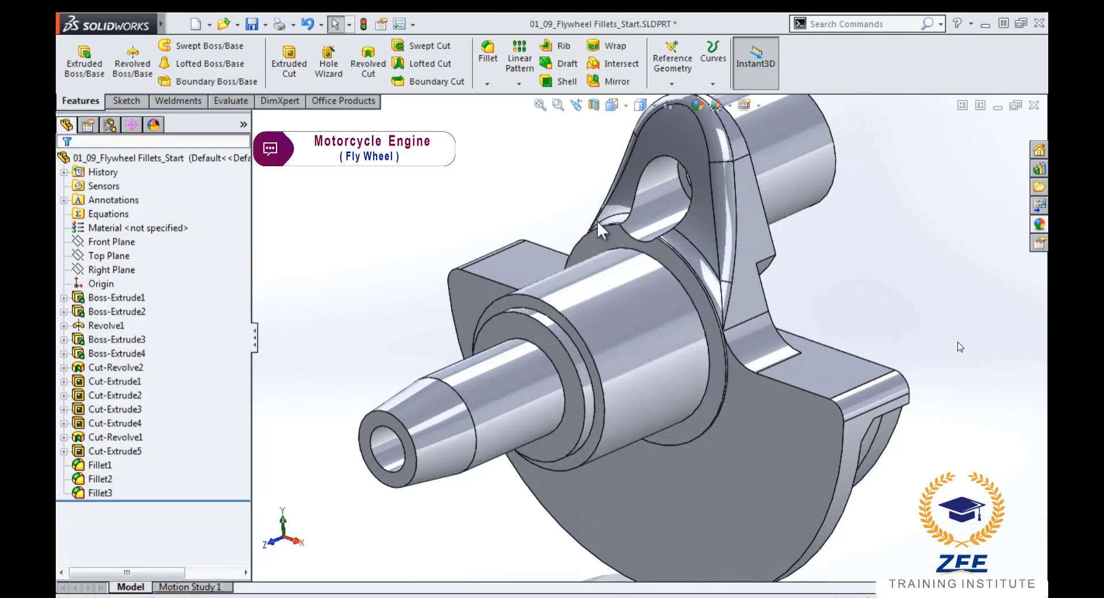
# - Round the circular edge where the shaft boss meets the web with a 4 mm fillet
pyautogui.scroll(-3, 597, 221)
pyautogui.scroll(-3, 632, 242)
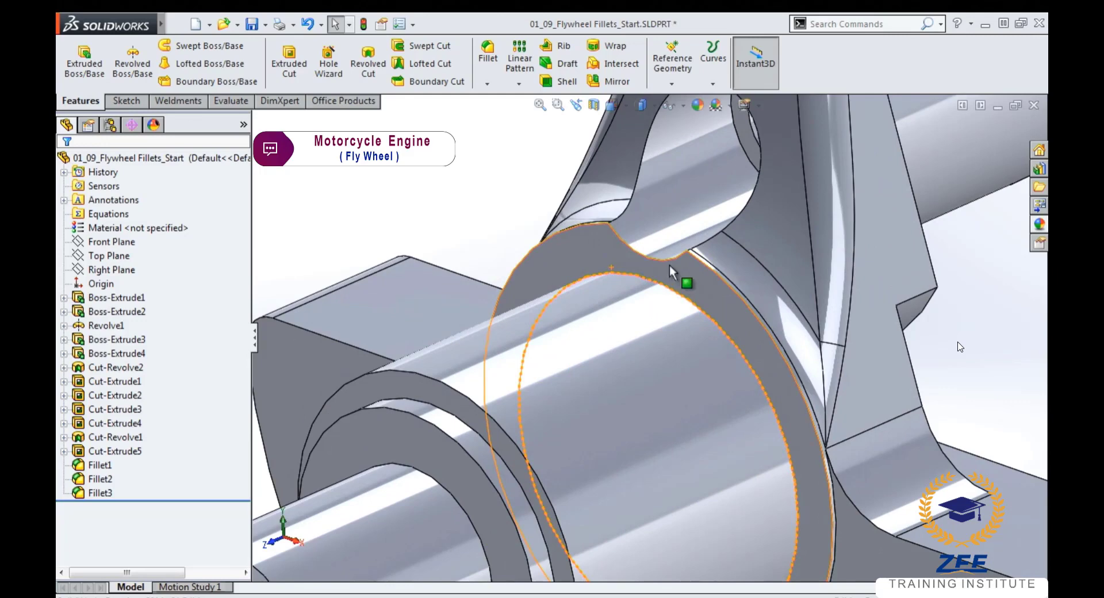
pyautogui.click(488, 54)
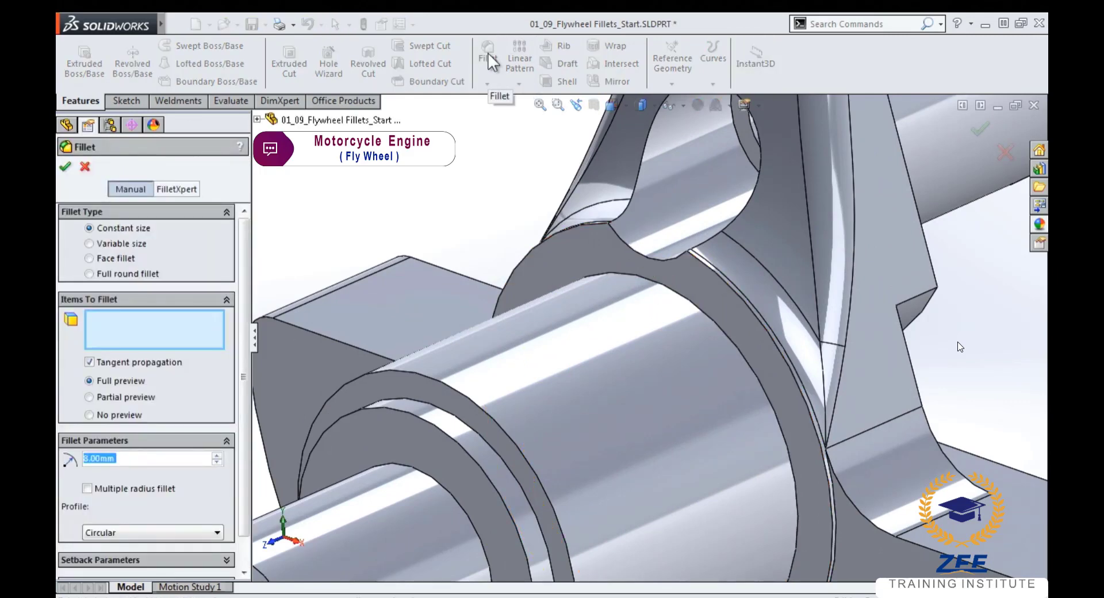
pyautogui.write('4')
pyautogui.press('Return')
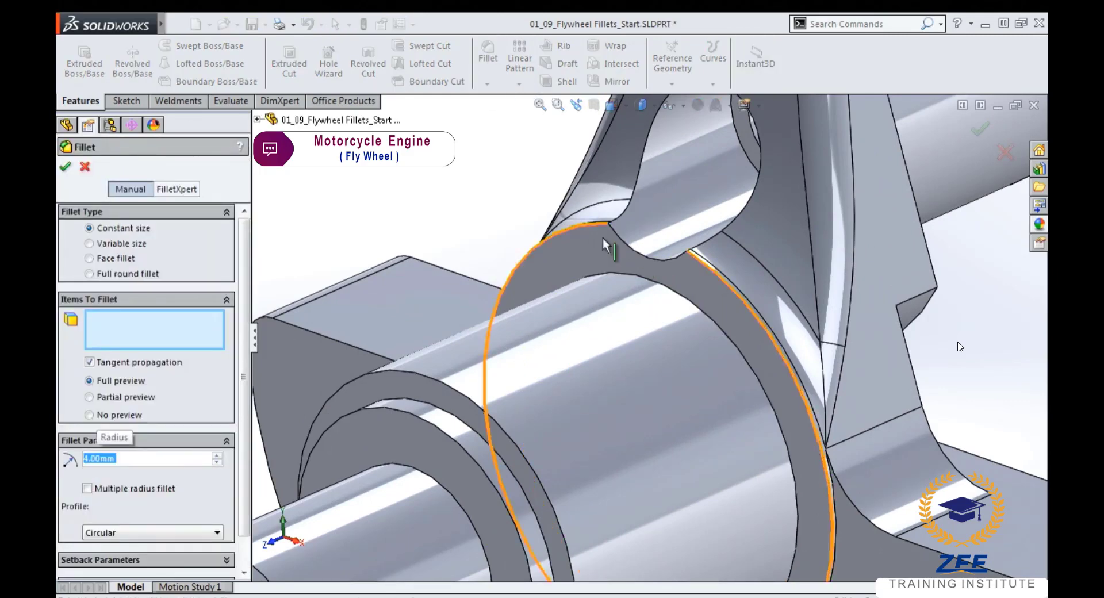
pyautogui.click(663, 285)
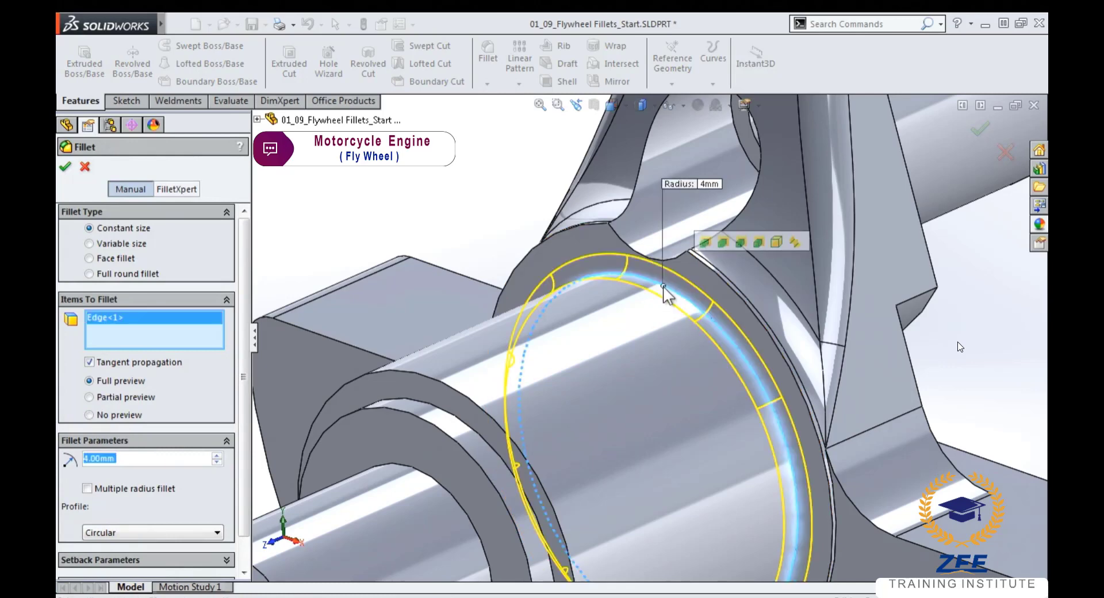
pyautogui.press('Return')
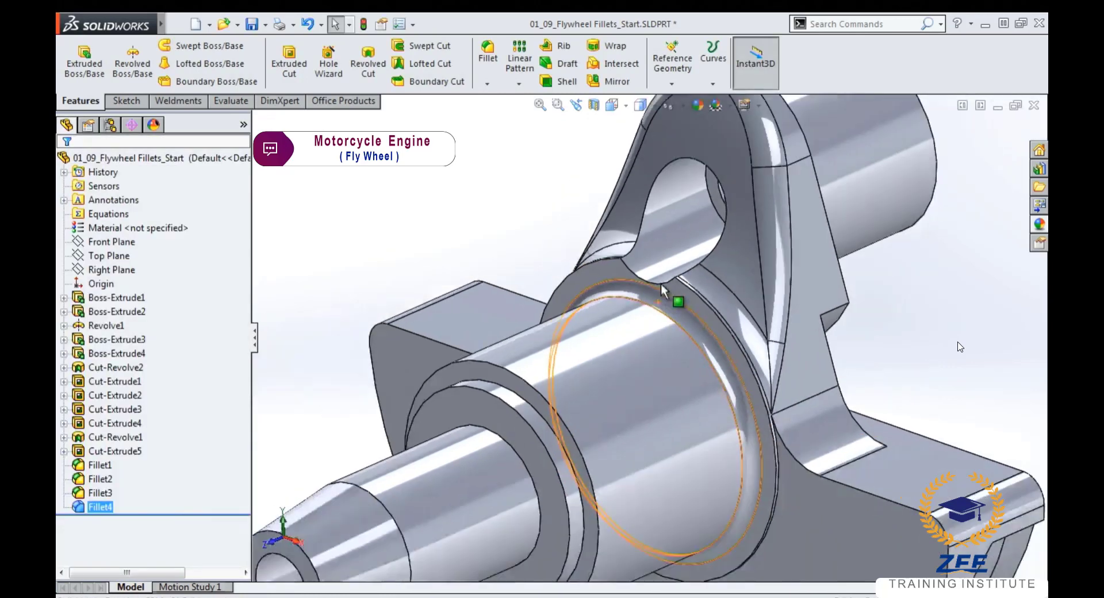
# - Apply a 1 mm fillet to the boss's circular edge, the hole edge loop, adjacent edges and shaft collar faces
pyautogui.click(506, 161)
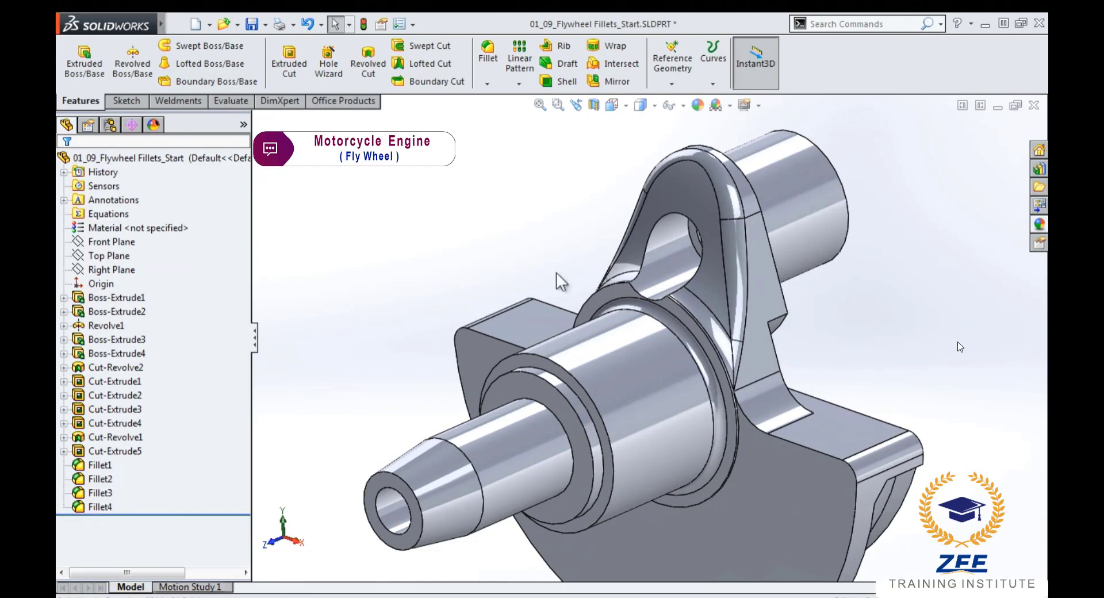
pyautogui.click(487, 51)
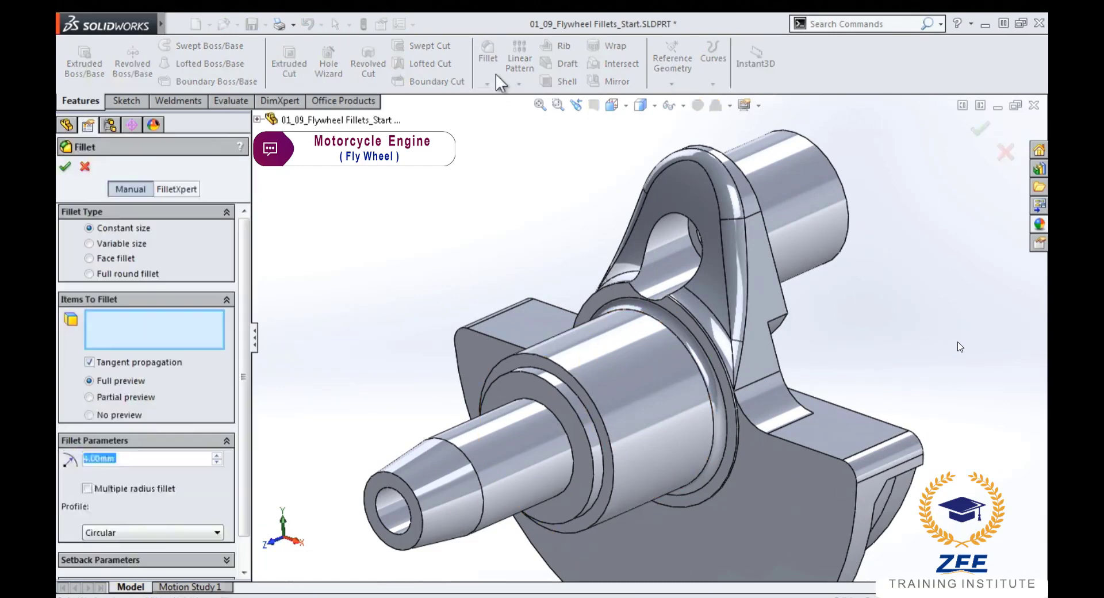
pyautogui.write('1')
pyautogui.press('Return')
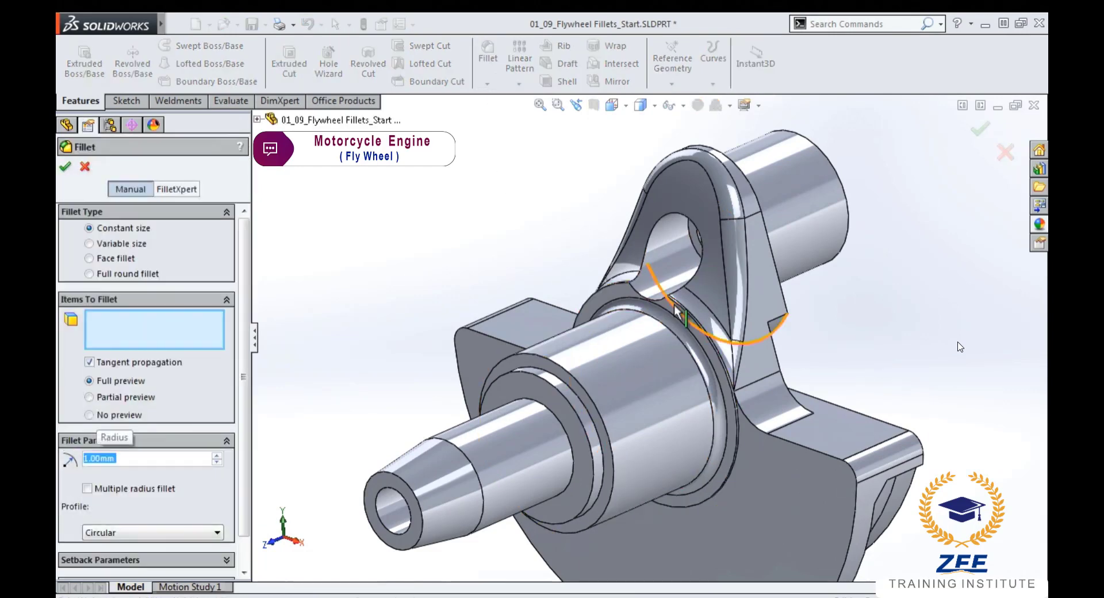
pyautogui.click(675, 303)
pyautogui.click(663, 298)
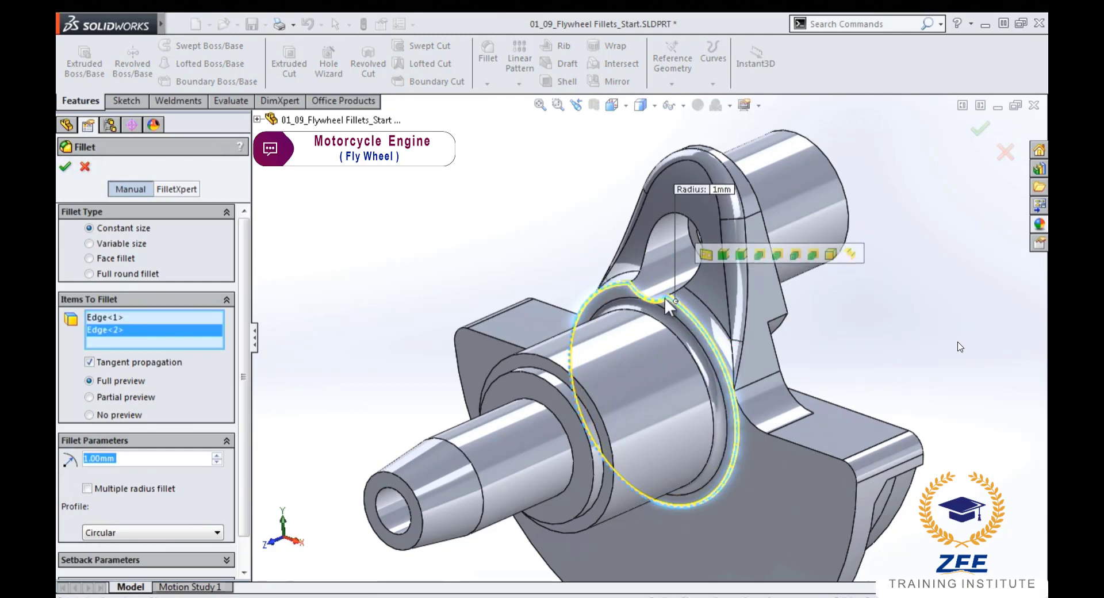
pyautogui.click(681, 290)
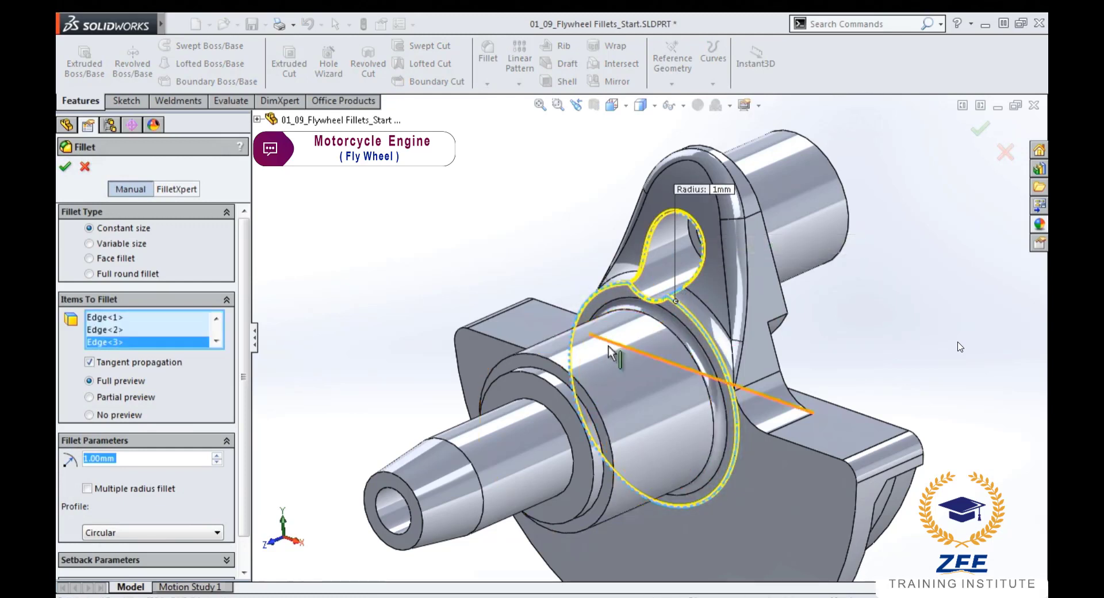
pyautogui.click(534, 360)
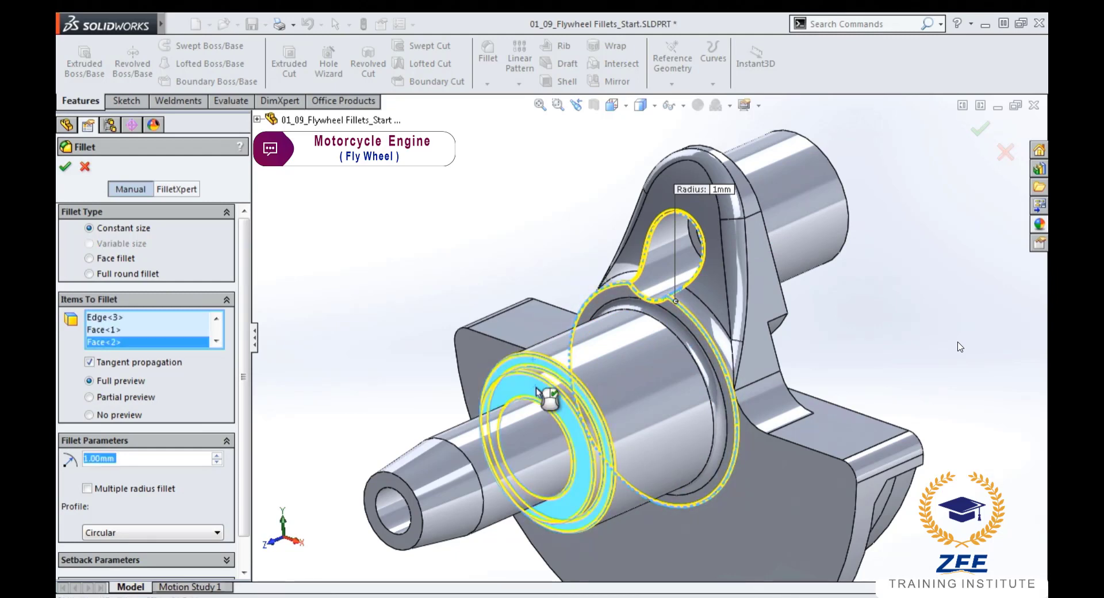
pyautogui.press('Return')
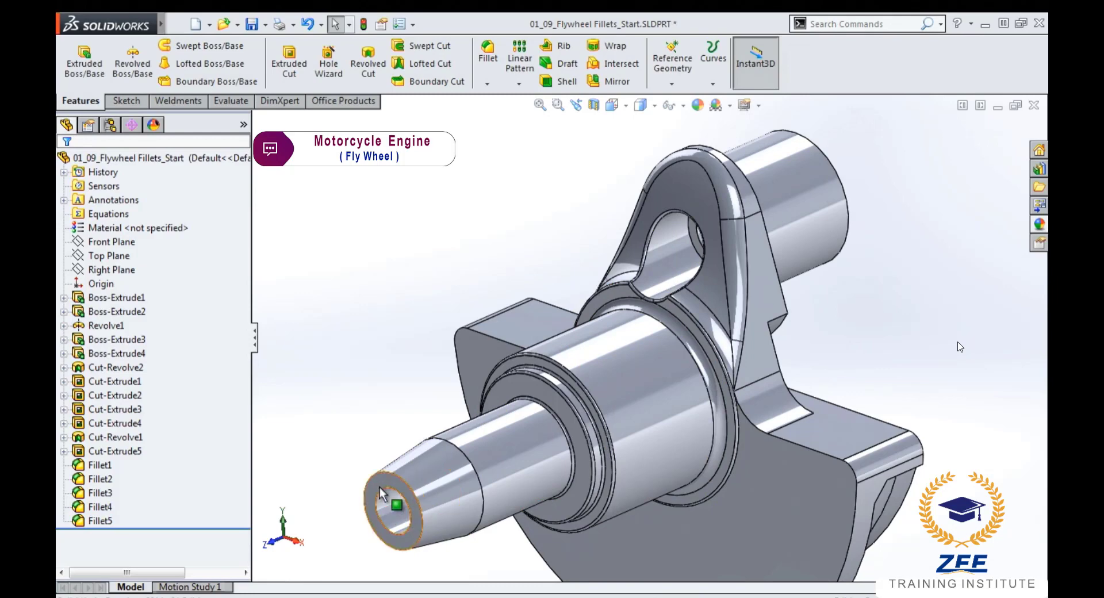
# - Fillet the edges of the shaft tip's flat end face, entering a 0.5 radius
pyautogui.scroll(-5, 391, 513)
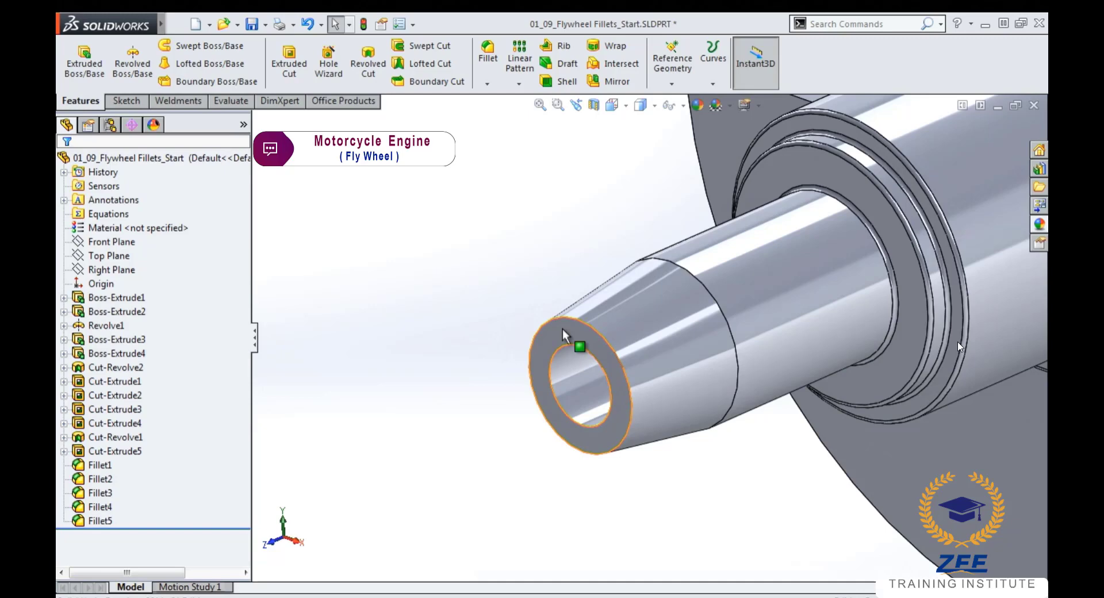
pyautogui.click(612, 314)
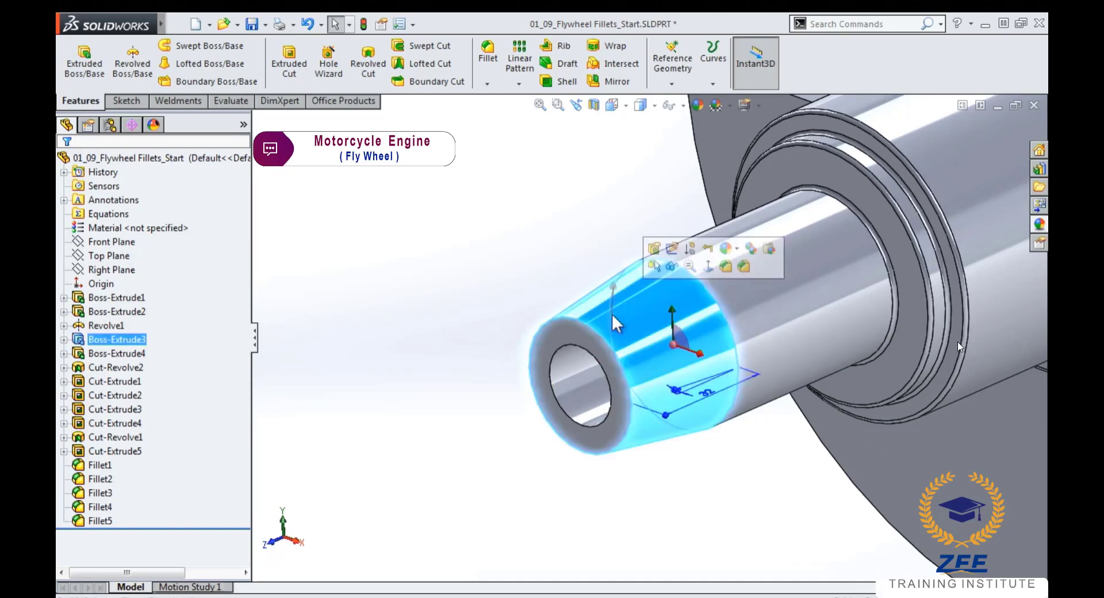
pyautogui.click(559, 263)
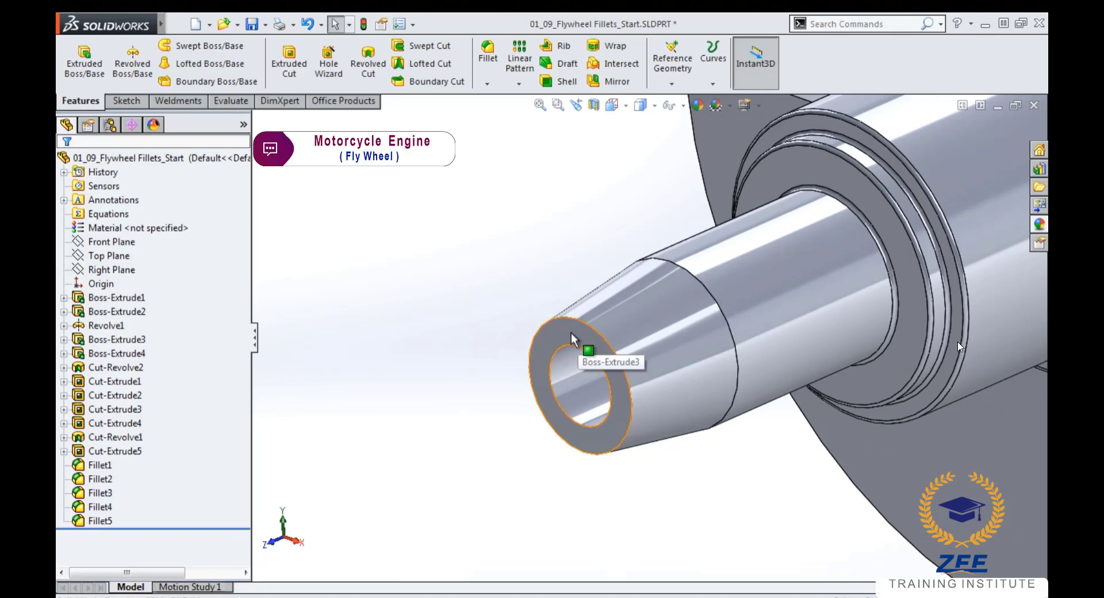
pyautogui.rightClick(598, 311)
pyautogui.click(561, 273)
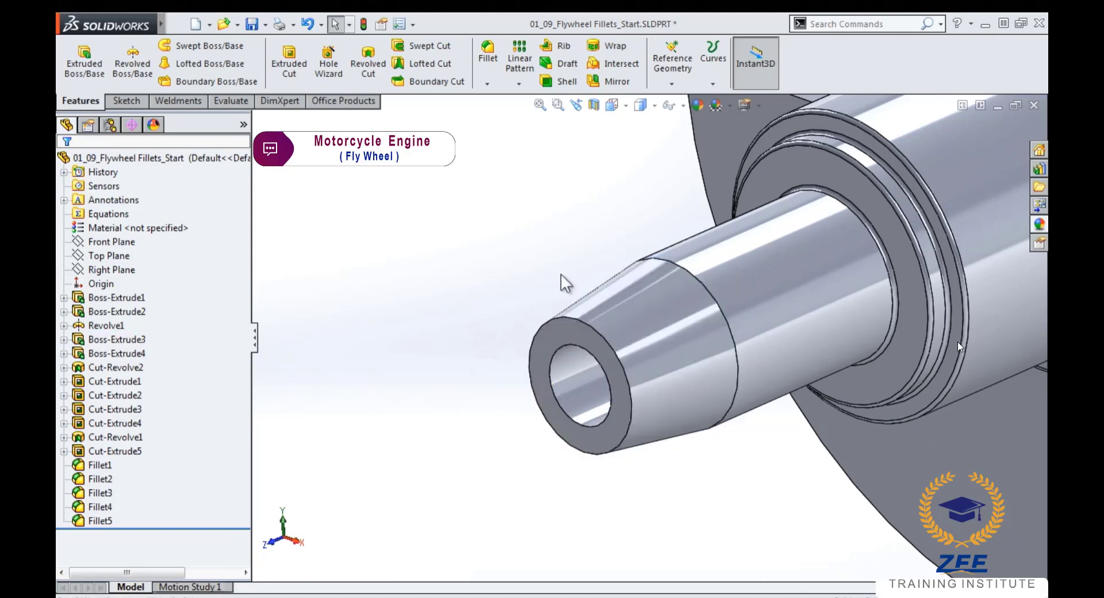
pyautogui.click(568, 329)
pyautogui.click(699, 281)
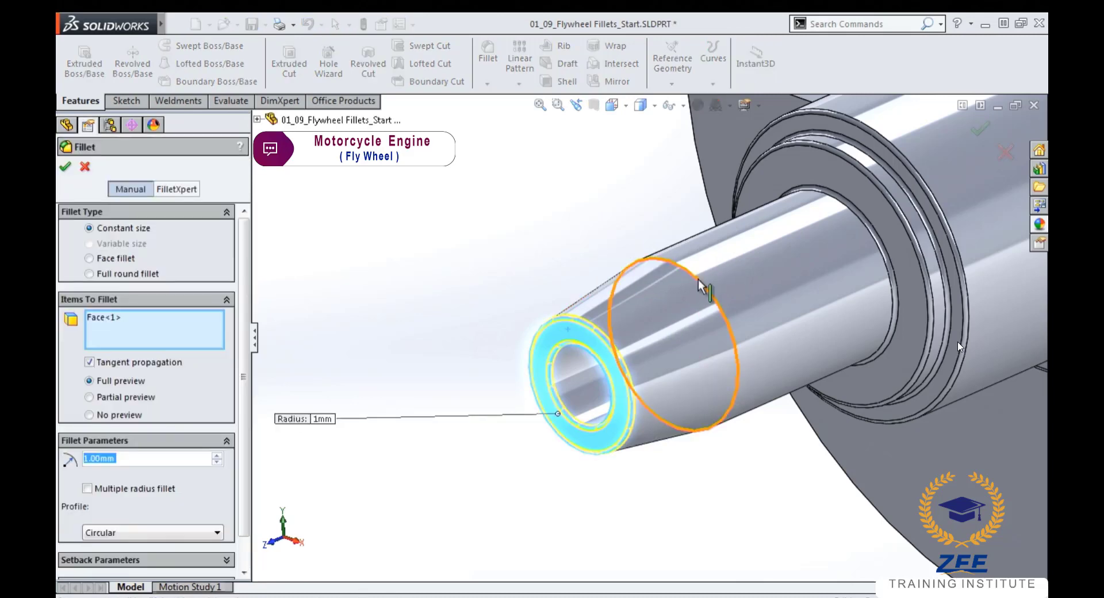
pyautogui.write('0.5')
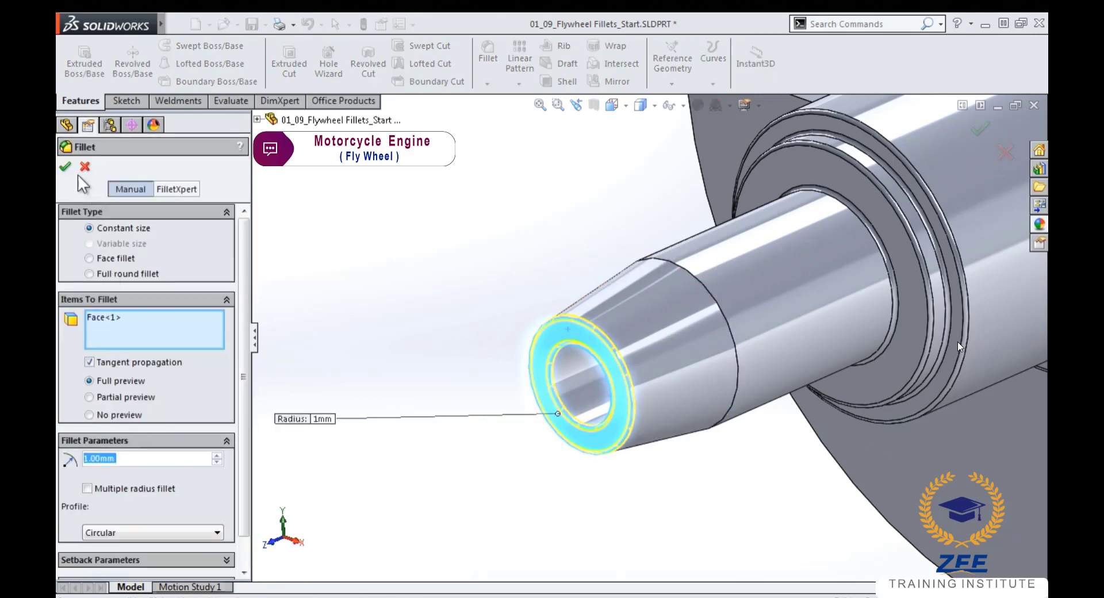
pyautogui.press('Return')
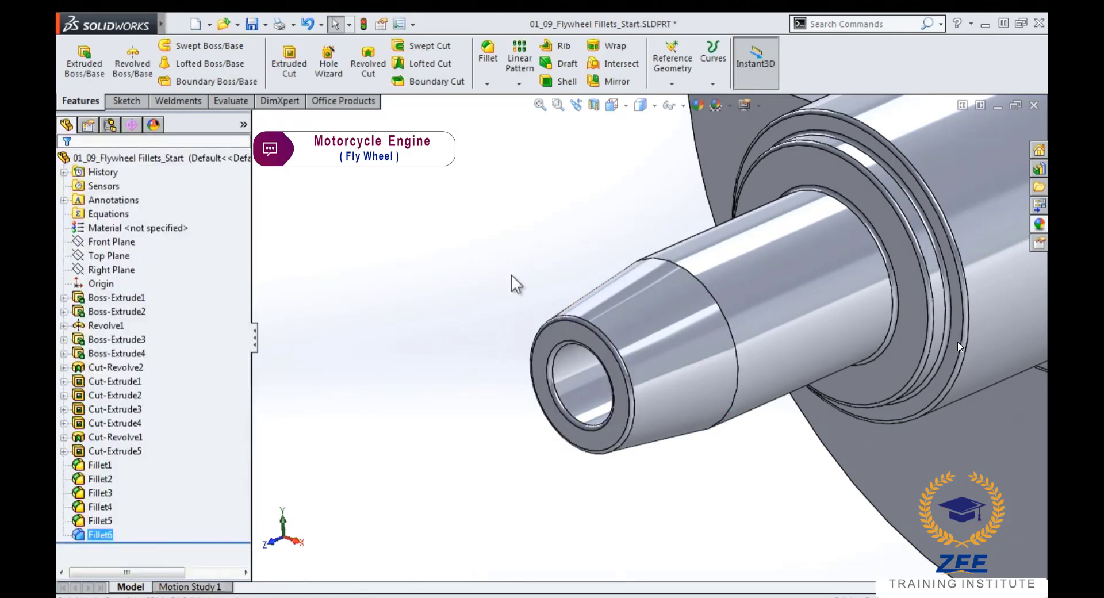
# - Review Fillet5's settings and cancel without changes
pyautogui.click(87, 520)
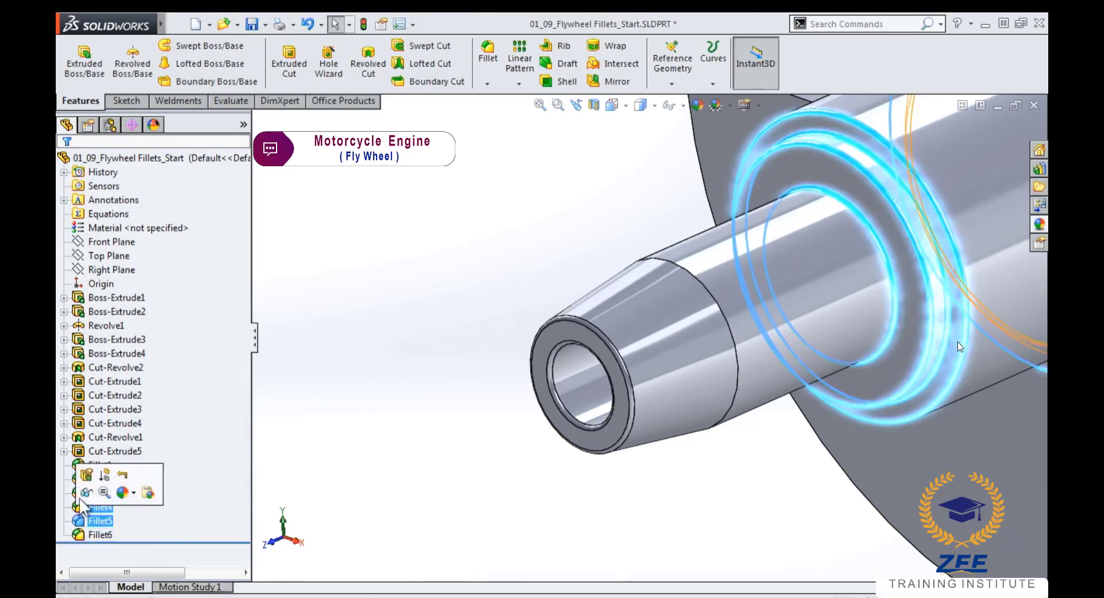
pyautogui.click(86, 474)
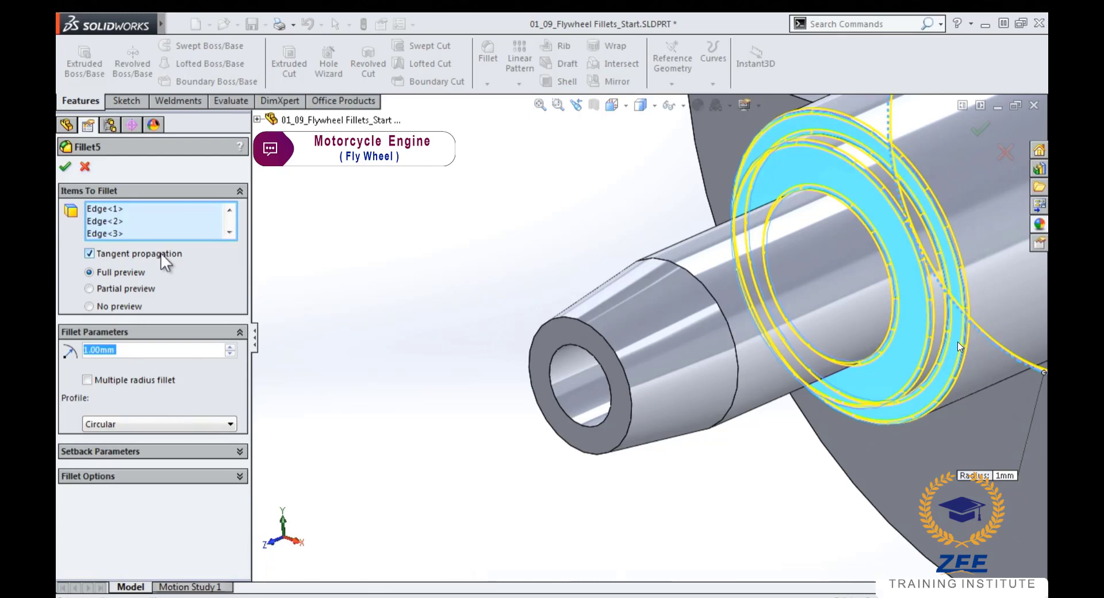
pyautogui.click(84, 166)
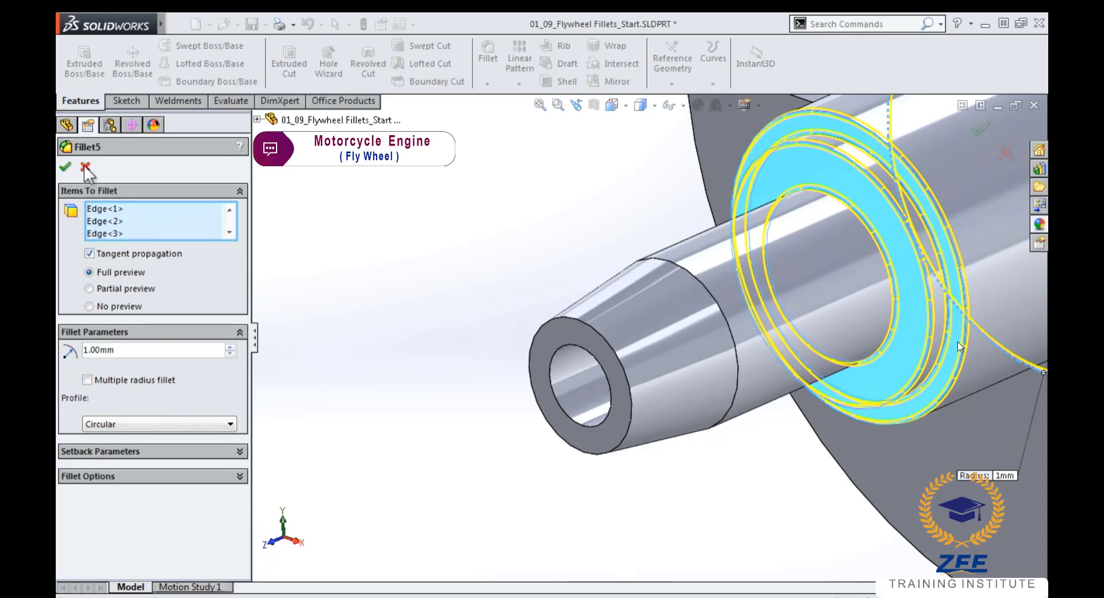
pyautogui.scroll(3, 802, 382)
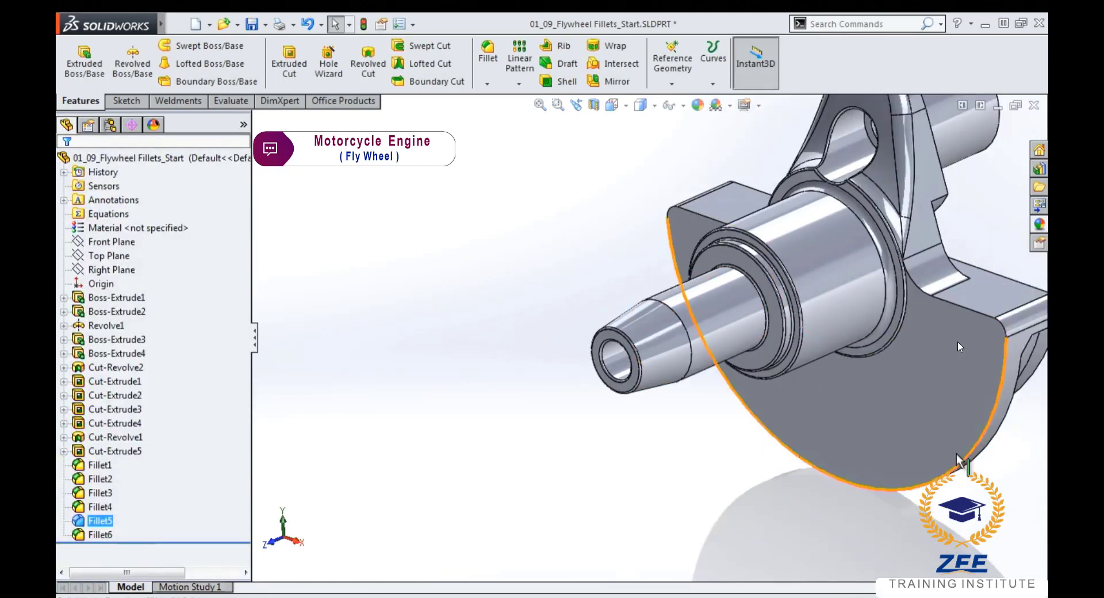
pyautogui.scroll(-2, 925, 397)
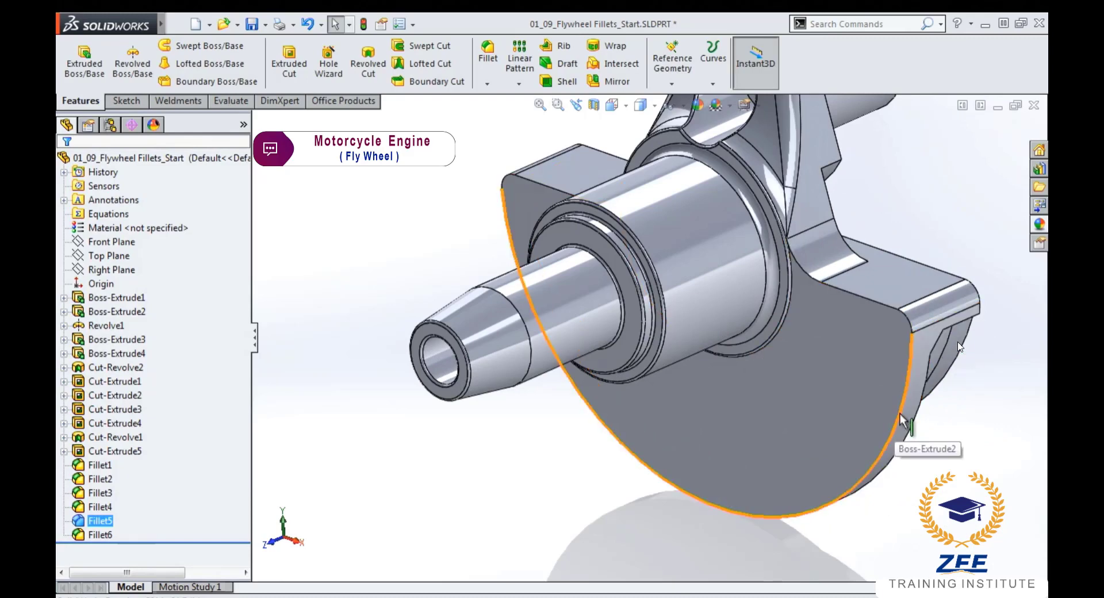
# - Fillet only the front face's curved outer edge at 1 mm with tangent propagation off
pyautogui.click(900, 414)
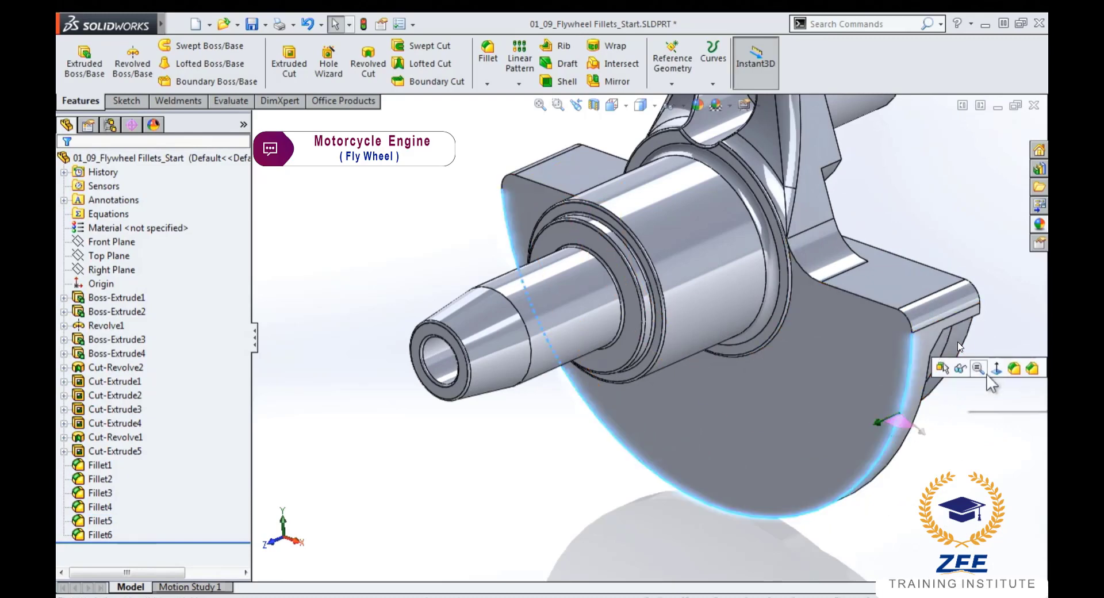
pyautogui.moveTo(1016, 368); pyautogui.dragTo(972, 357, button='right')
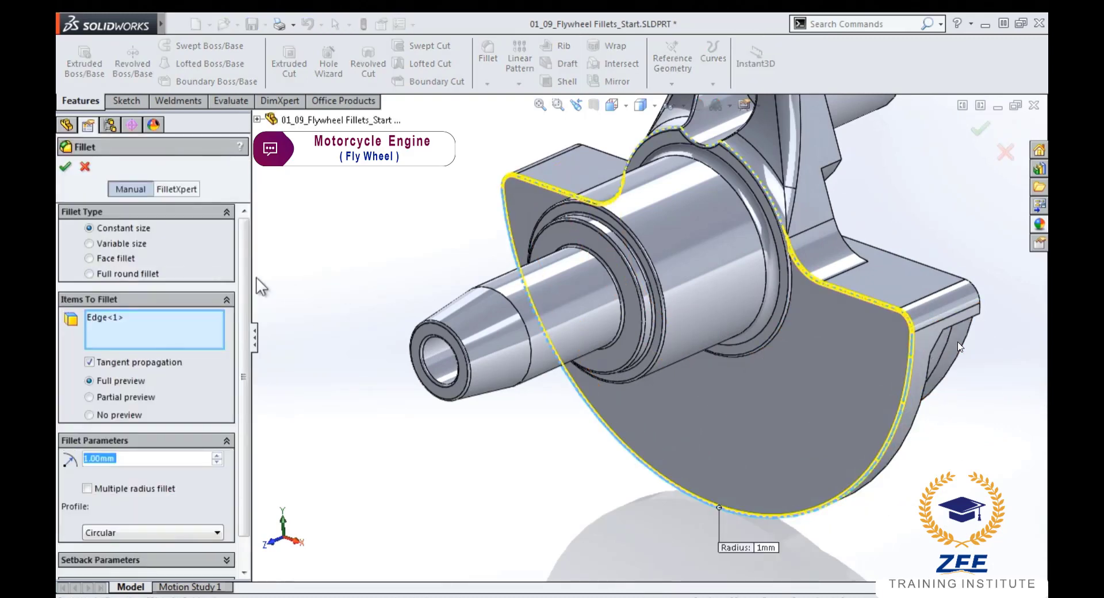
pyautogui.click(88, 362)
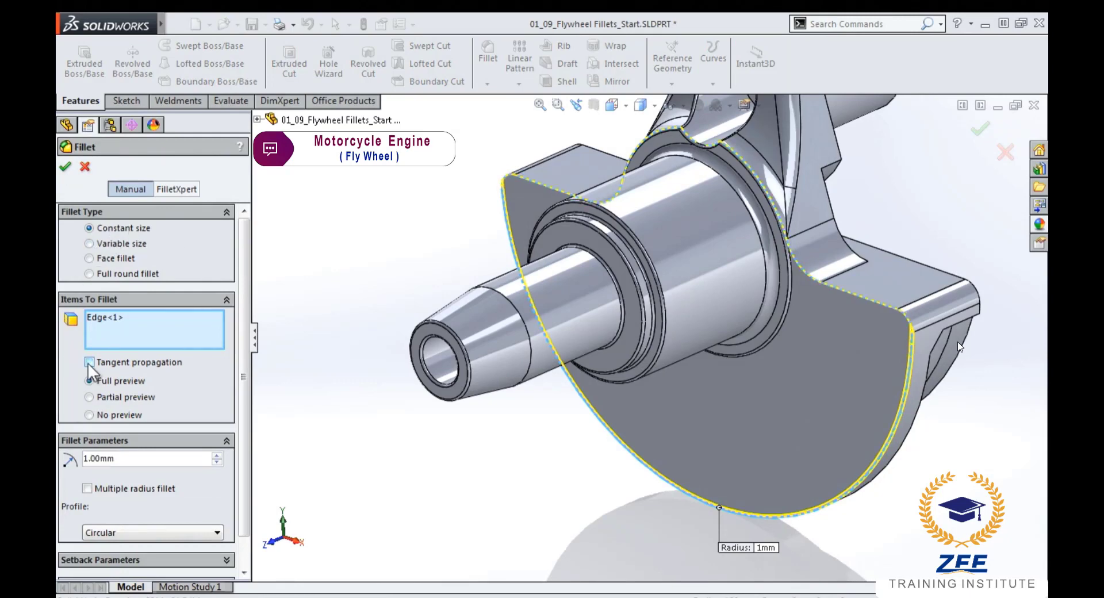
pyautogui.rightClick(604, 486)
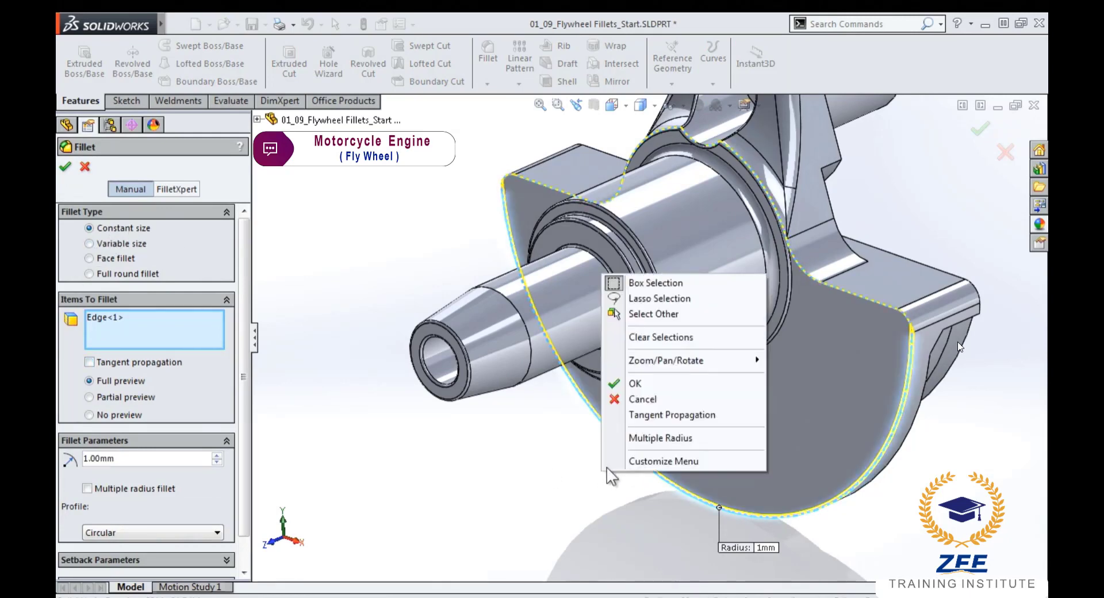
pyautogui.click(636, 383)
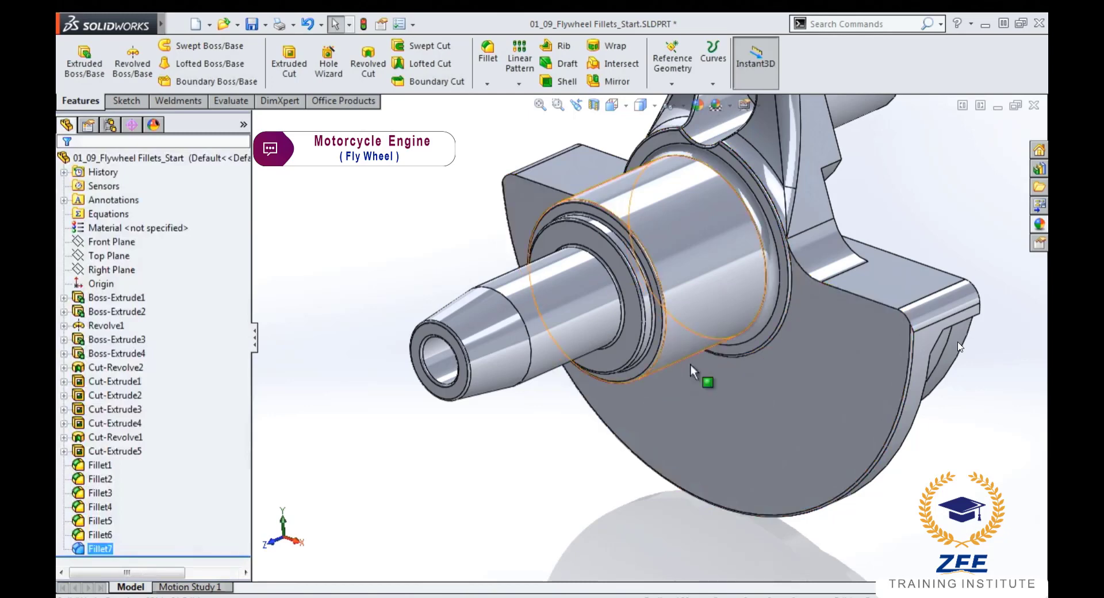
# - In Back Angled view, fillet the back half-disc face, curved face, flat band, rib and bore face
pyautogui.press('space')
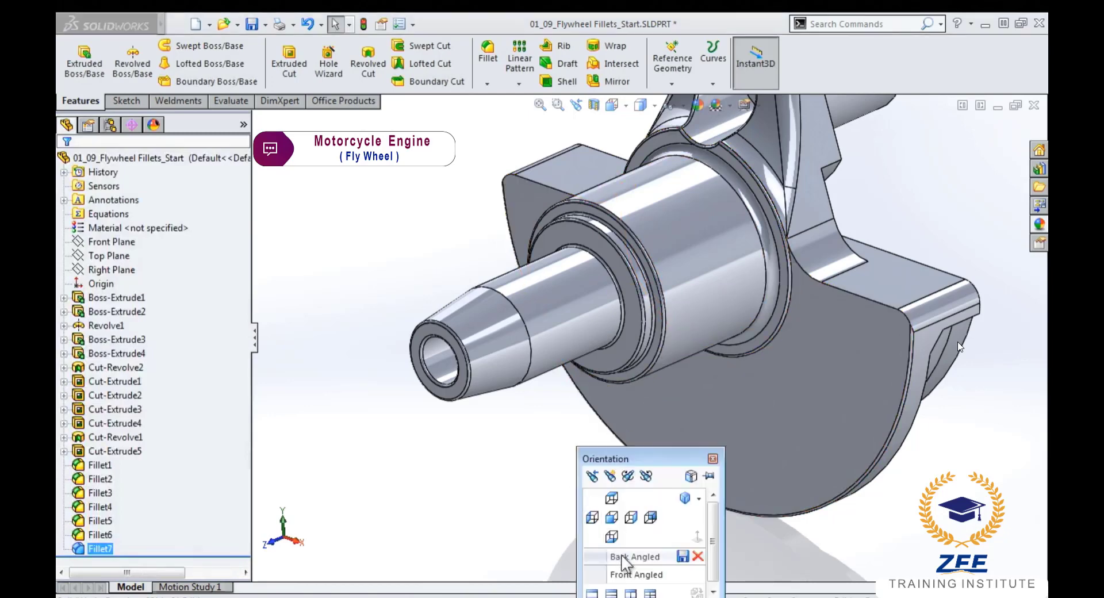
pyautogui.click(622, 556)
pyautogui.click(923, 261)
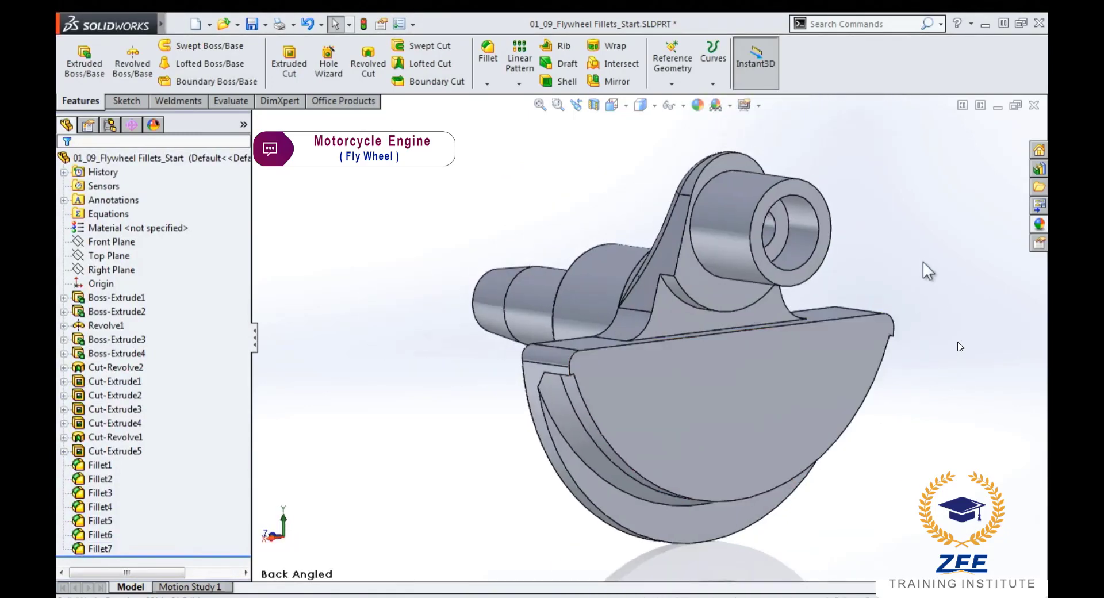
pyautogui.click(698, 391)
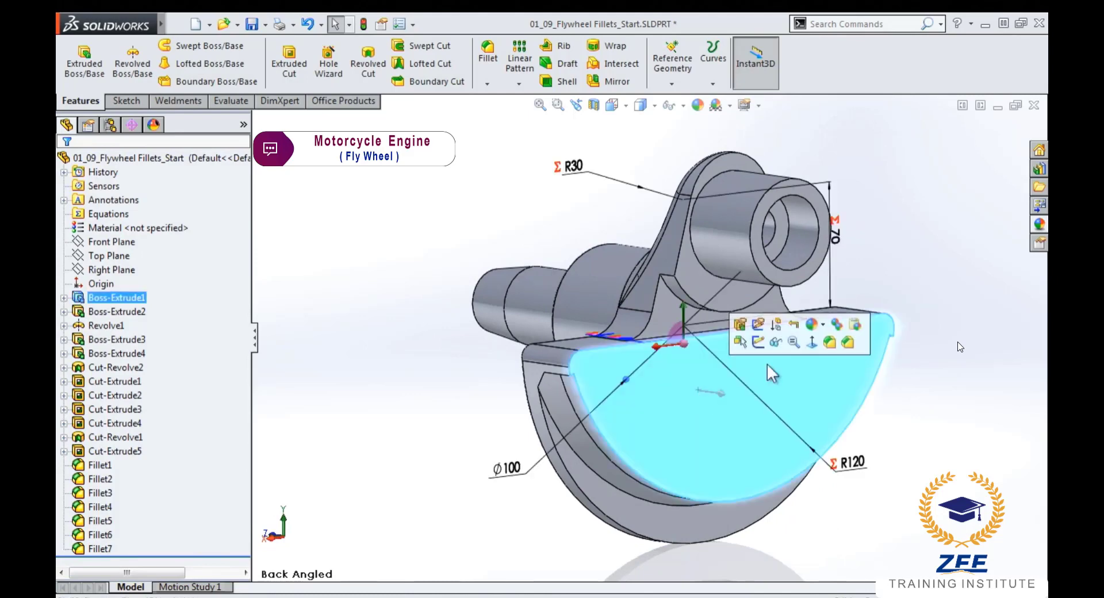
pyautogui.click(830, 343)
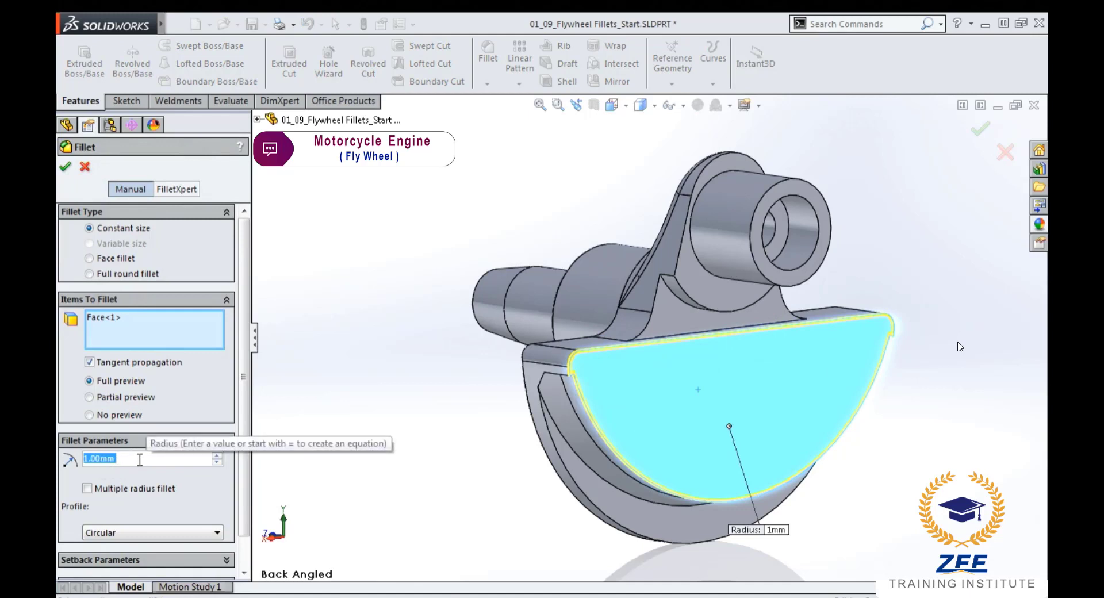
pyautogui.click(643, 516)
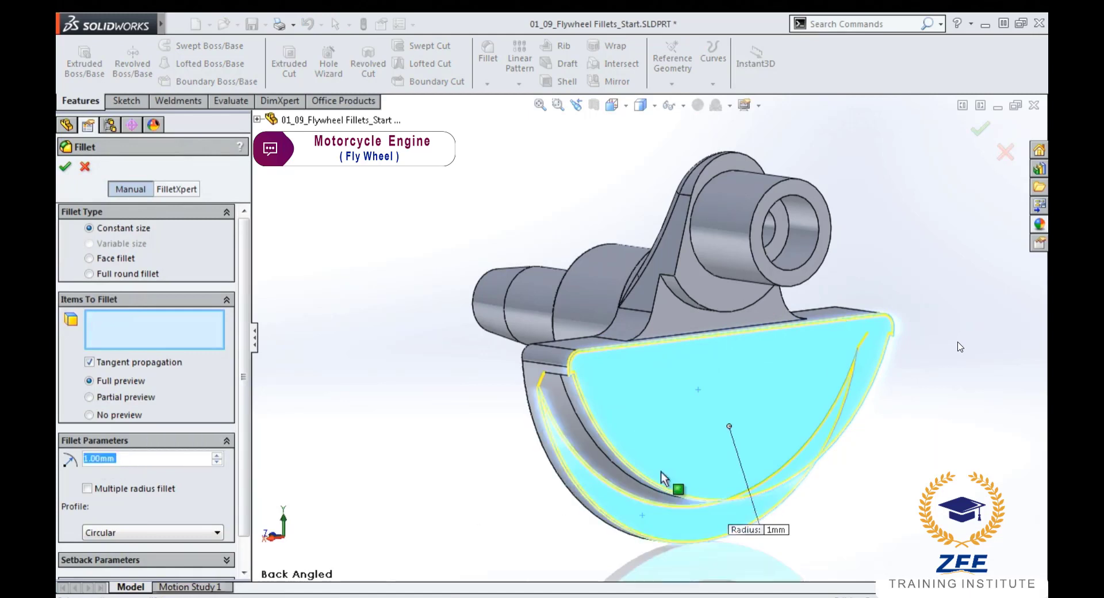
pyautogui.click(679, 319)
pyautogui.click(712, 298)
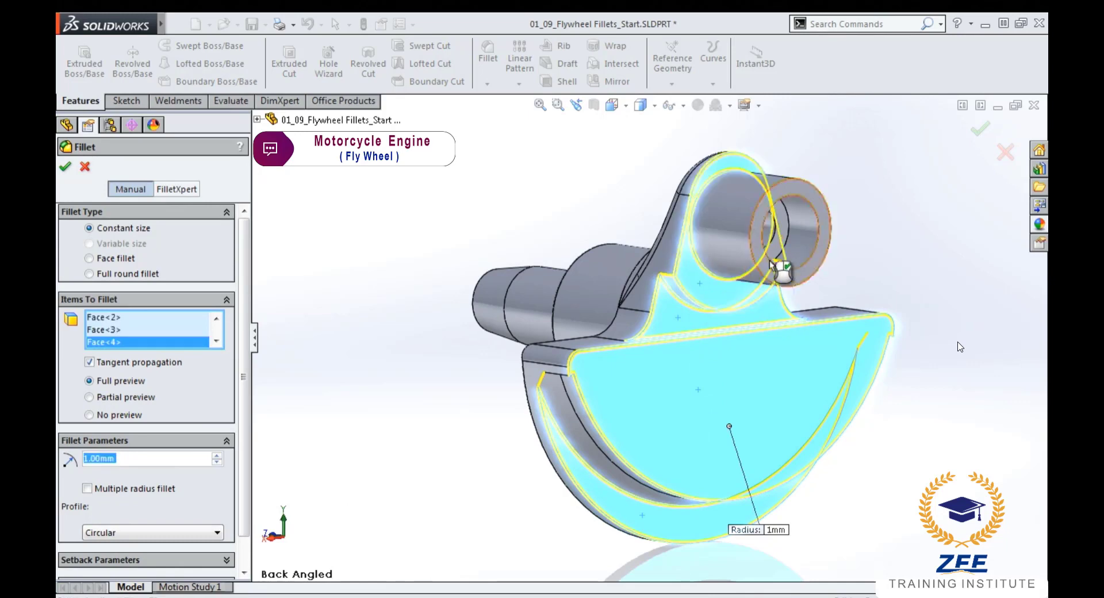
pyautogui.click(778, 244)
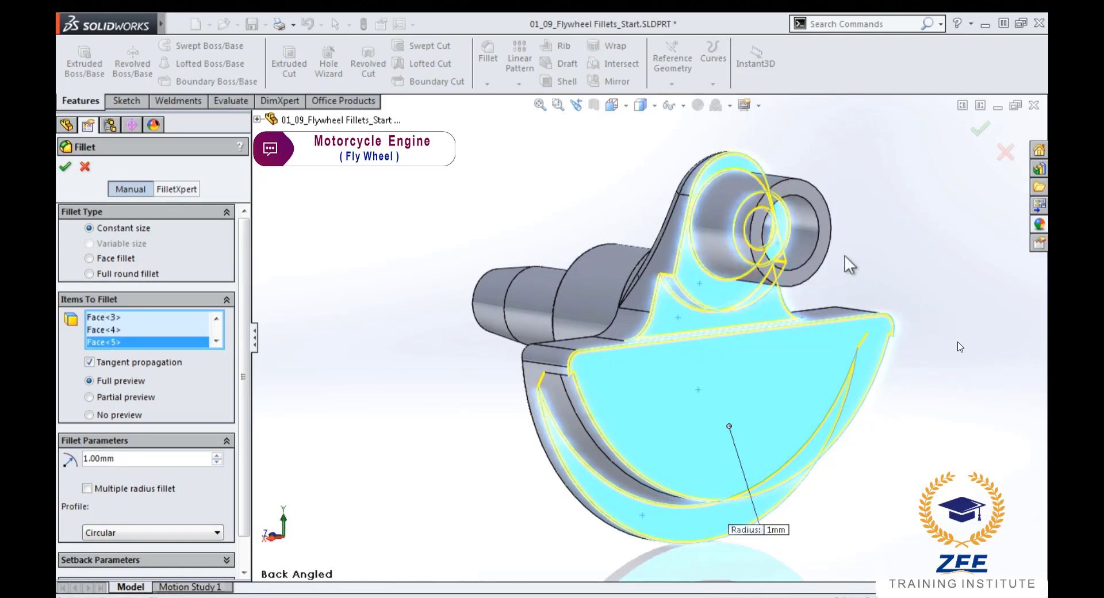
# - Add the inner hole face and boss's circular edge, then confirm the 1 mm Fillet8
pyautogui.press('space')
pyautogui.click(834, 272)
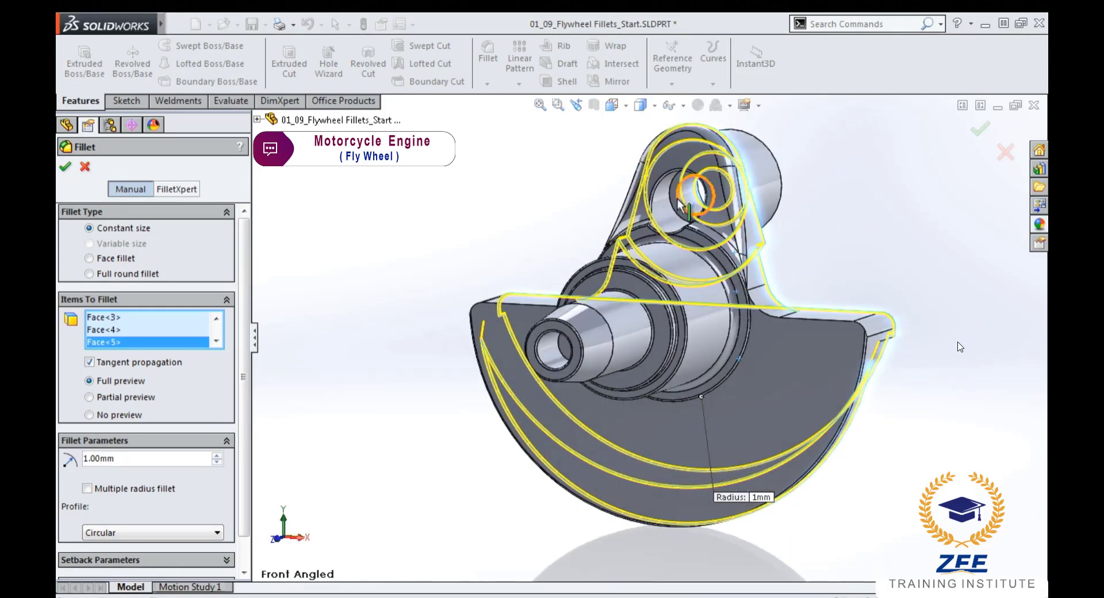
pyautogui.click(680, 202)
pyautogui.press('space')
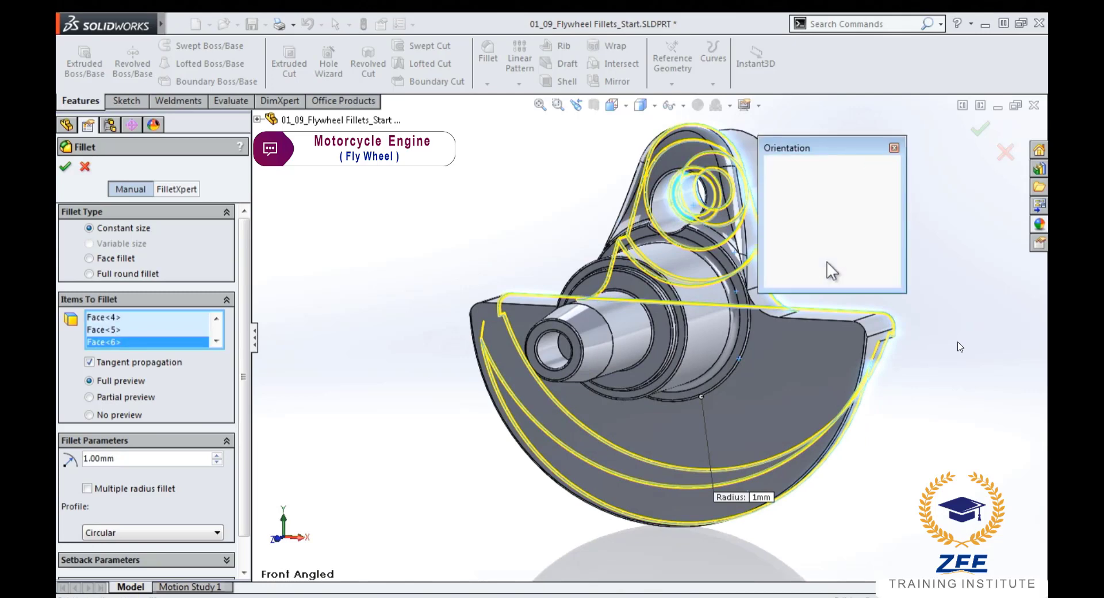
pyautogui.click(821, 246)
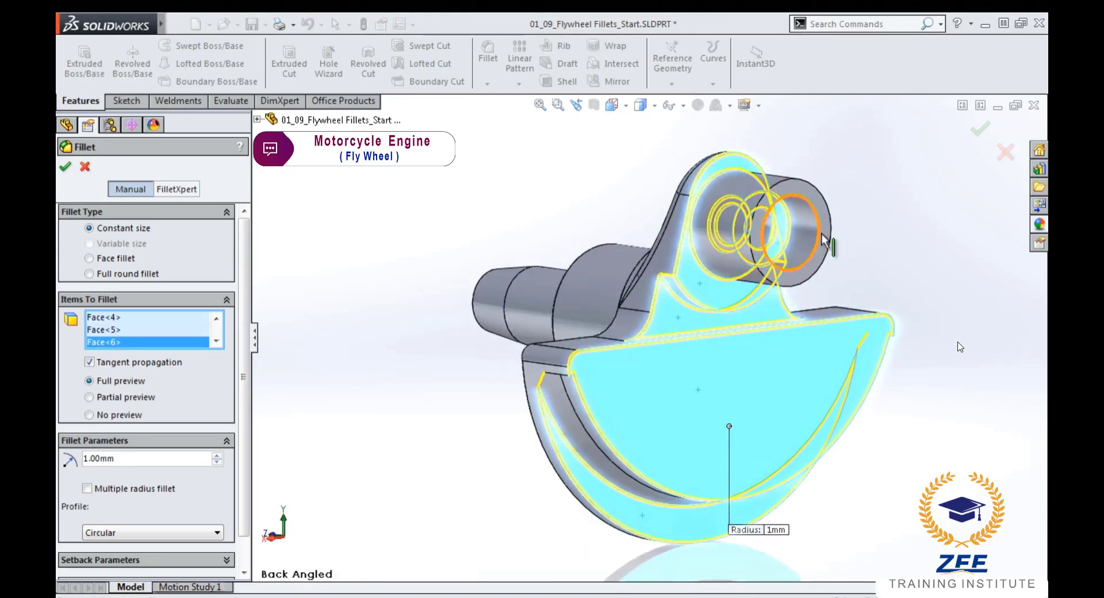
pyautogui.click(821, 232)
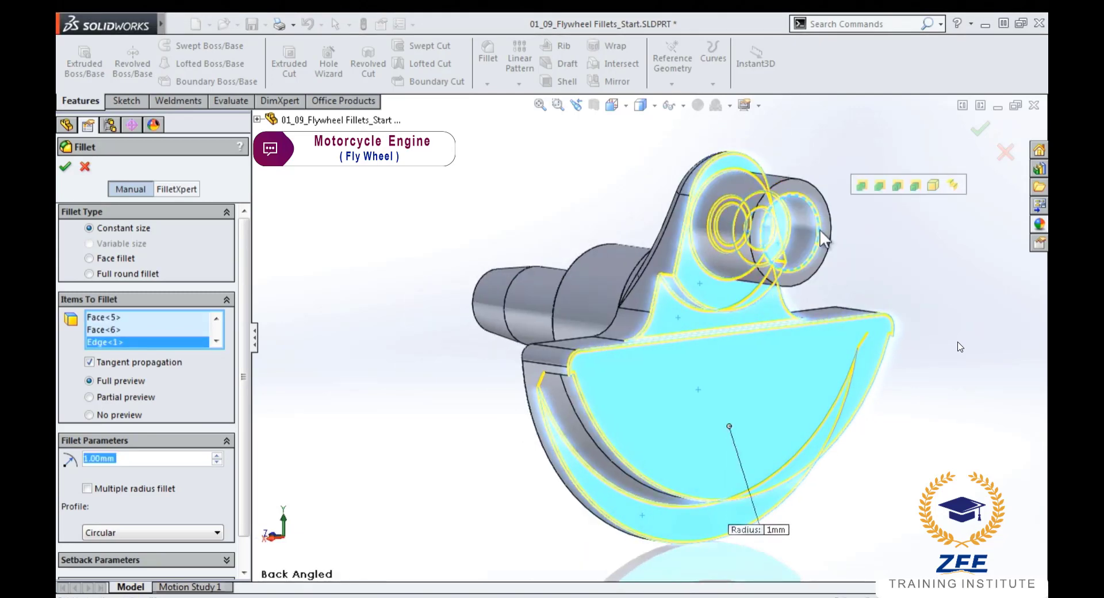
pyautogui.click(979, 130)
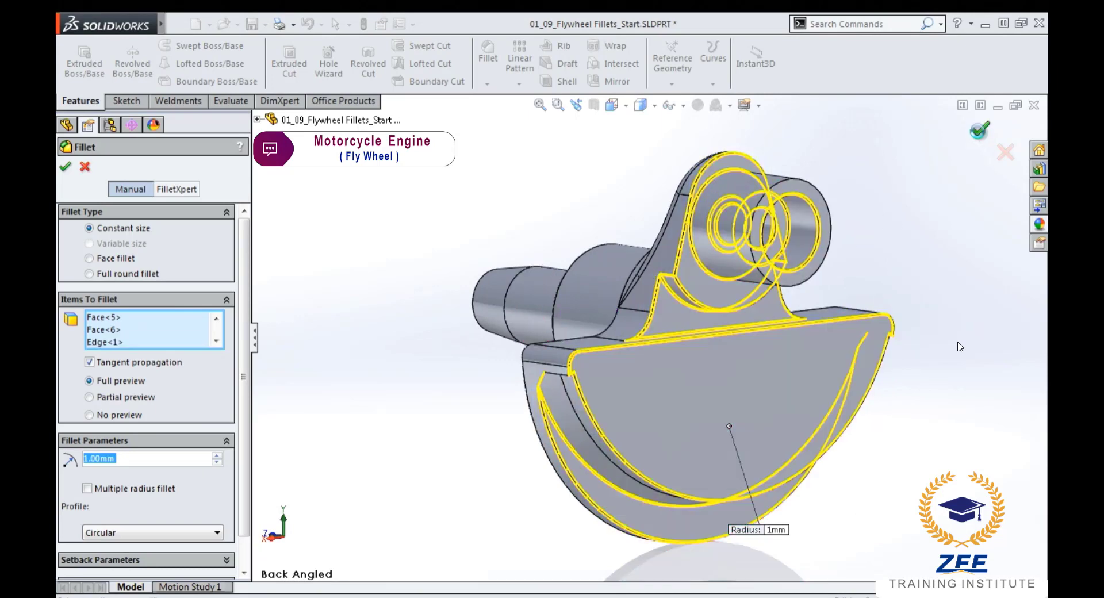
pyautogui.moveTo(916, 205); pyautogui.dragTo(929, 201, button='right')
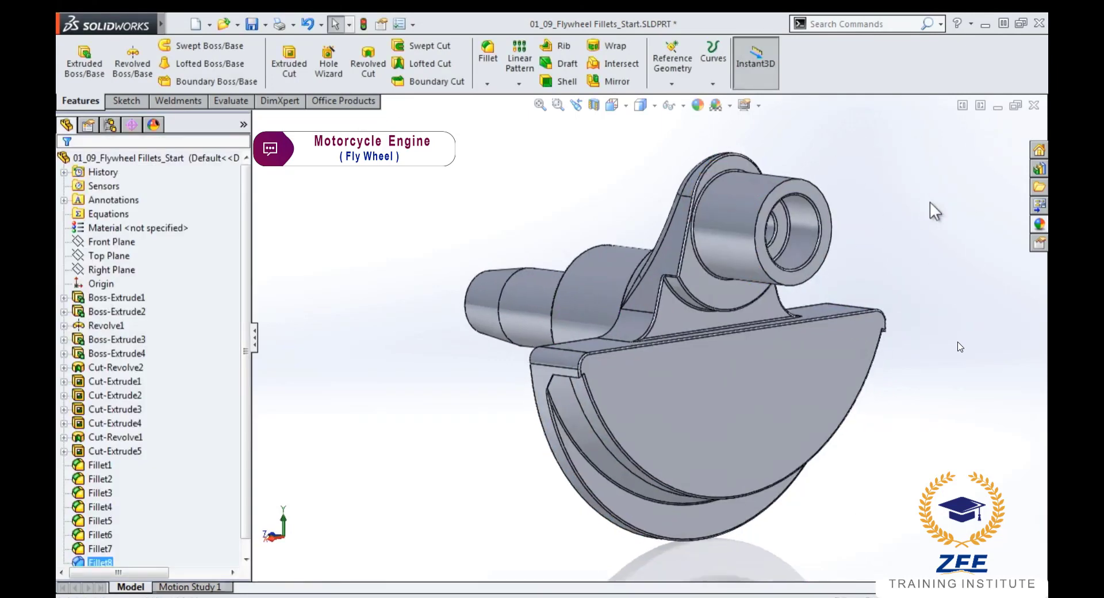
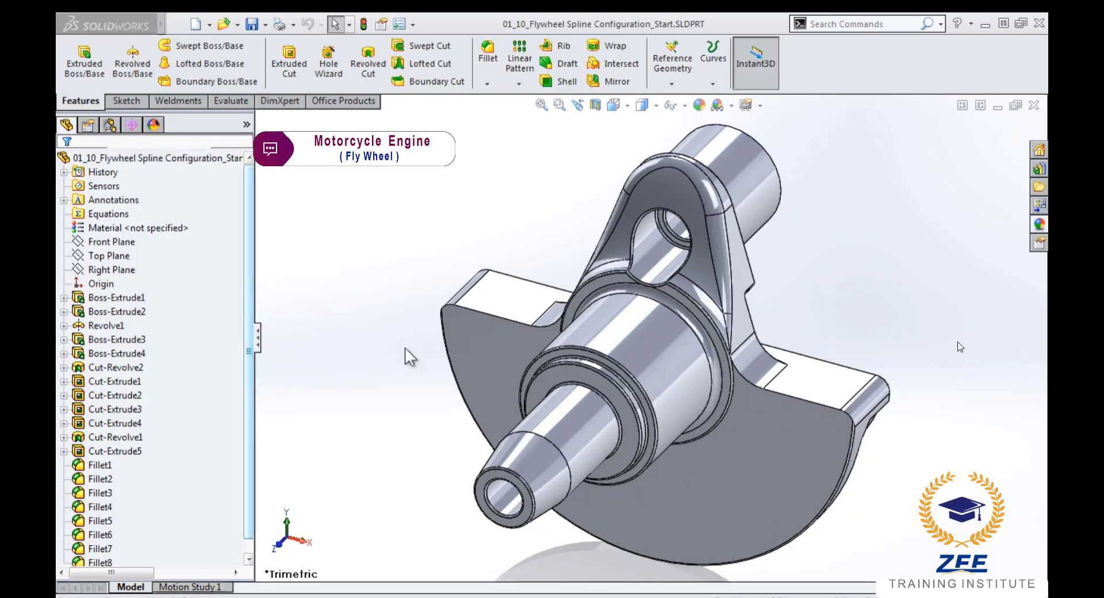
# - Open the ConfigurationManager to see the part's single Default configuration
pyautogui.click(529, 460)
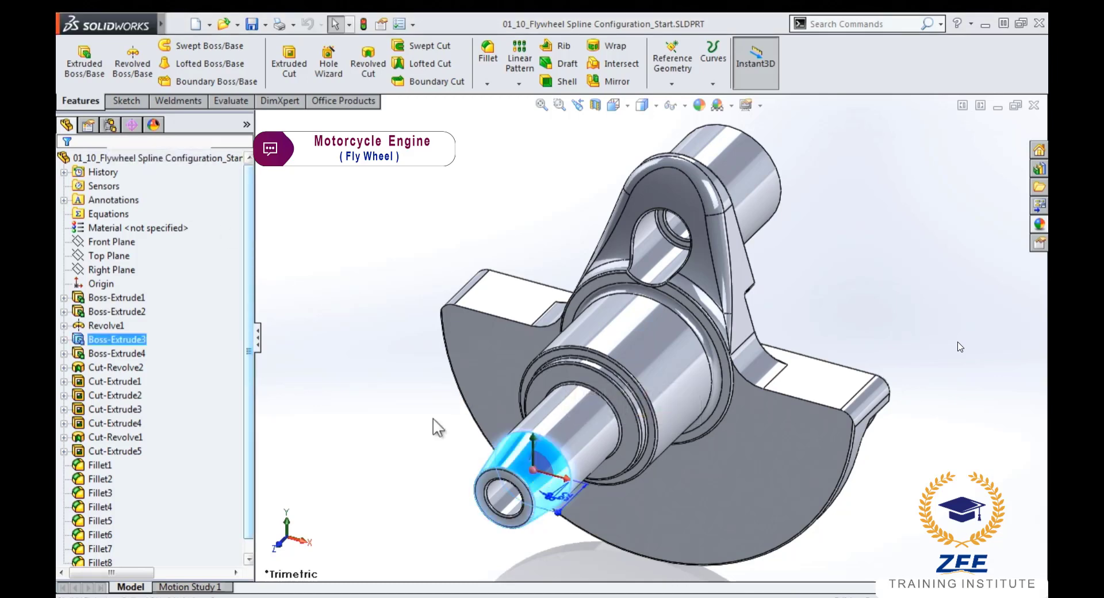
pyautogui.click(368, 245)
pyautogui.click(110, 125)
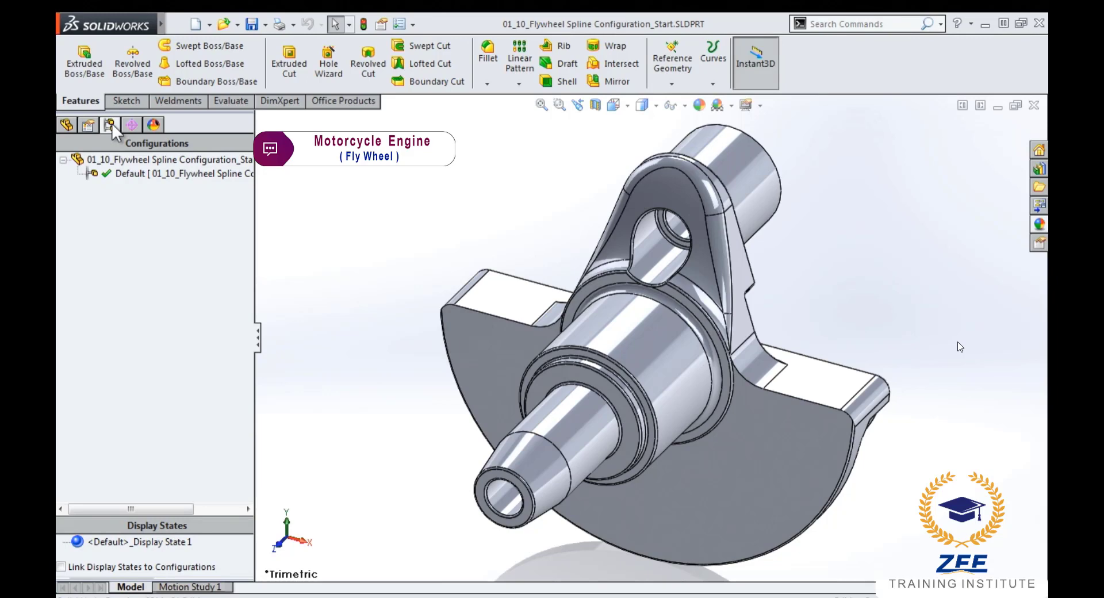
# - Add a new configuration named 'Spline Shaft' to the part
pyautogui.rightClick(133, 158)
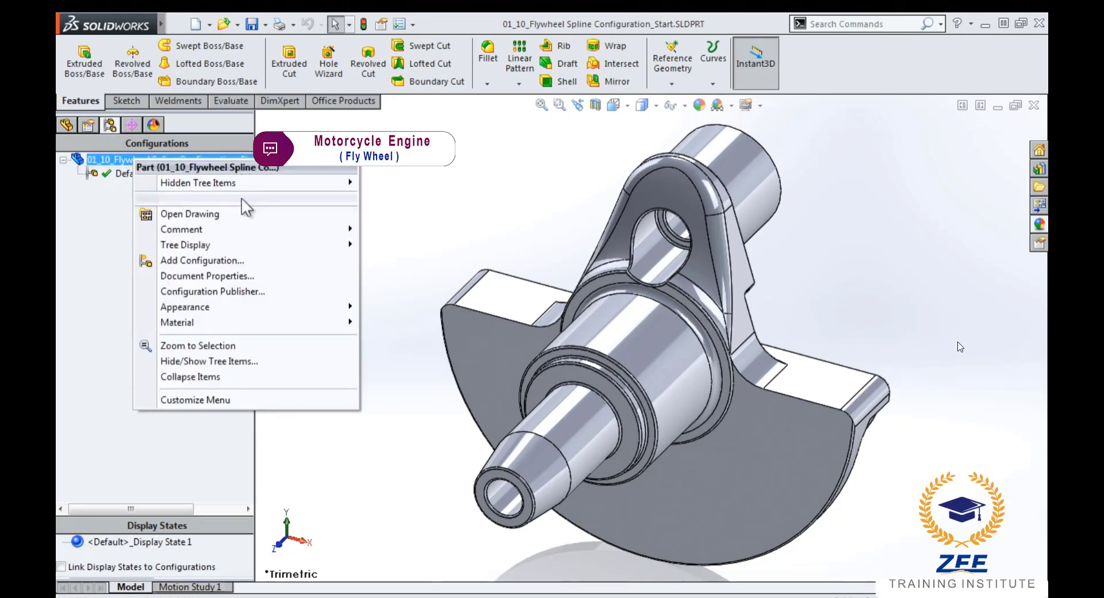
pyautogui.click(241, 261)
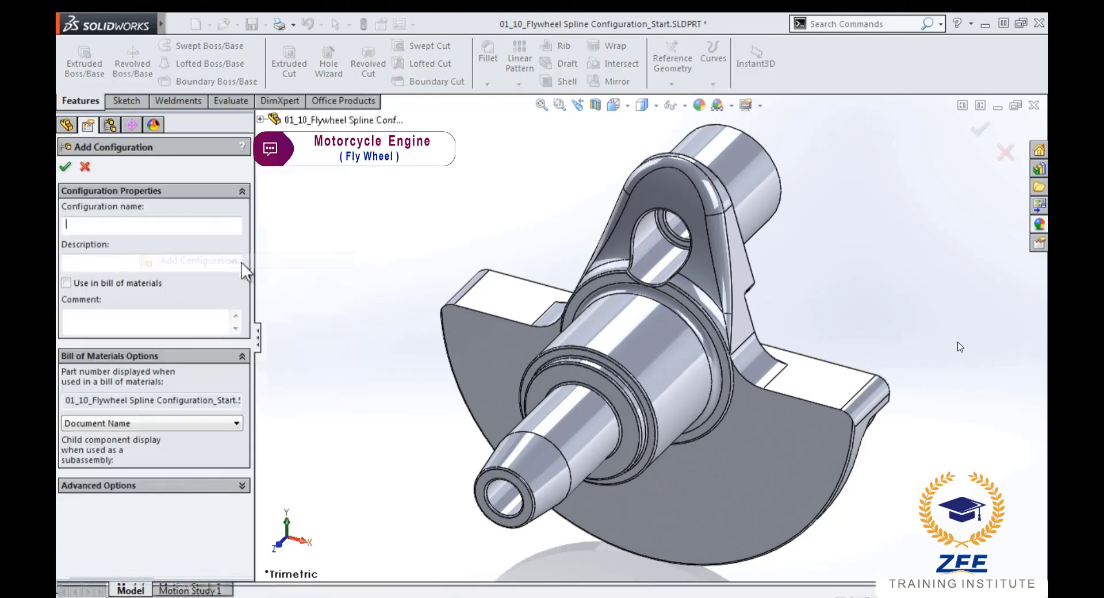
pyautogui.write('S')
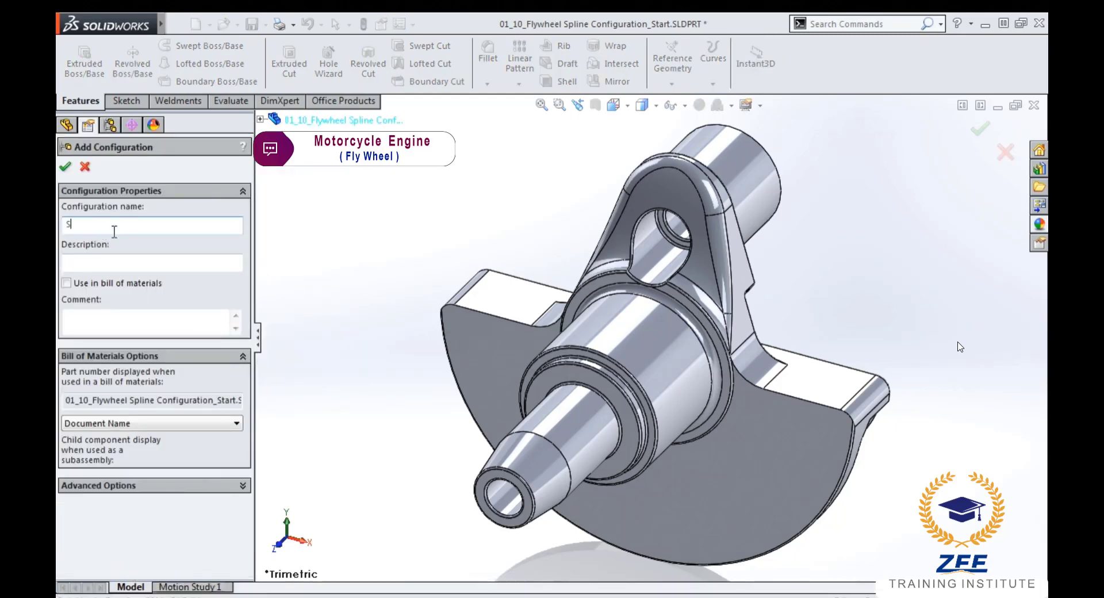
pyautogui.write('pline Sh')
pyautogui.write('aft')
pyautogui.click(65, 167)
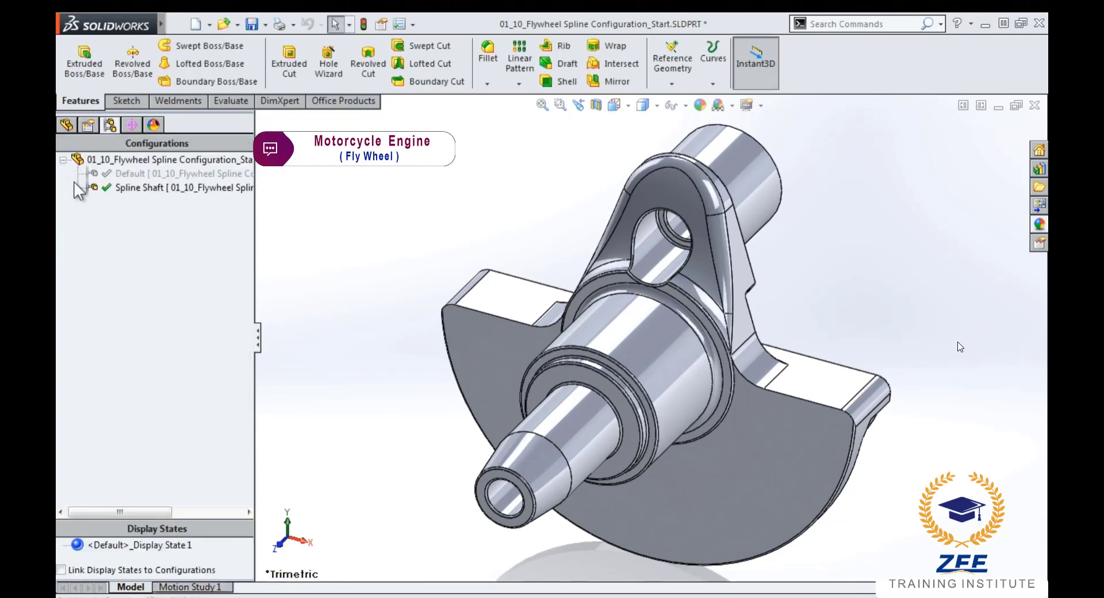
# - Rename the Default configuration to 'Taper Shaft'
pyautogui.click(136, 174)
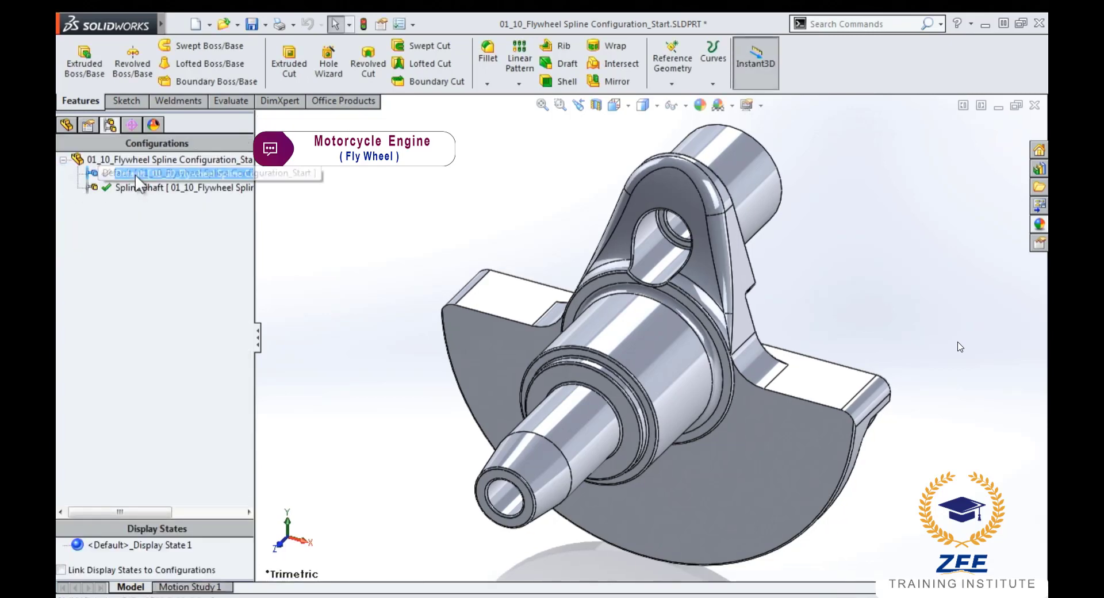
pyautogui.click(135, 174)
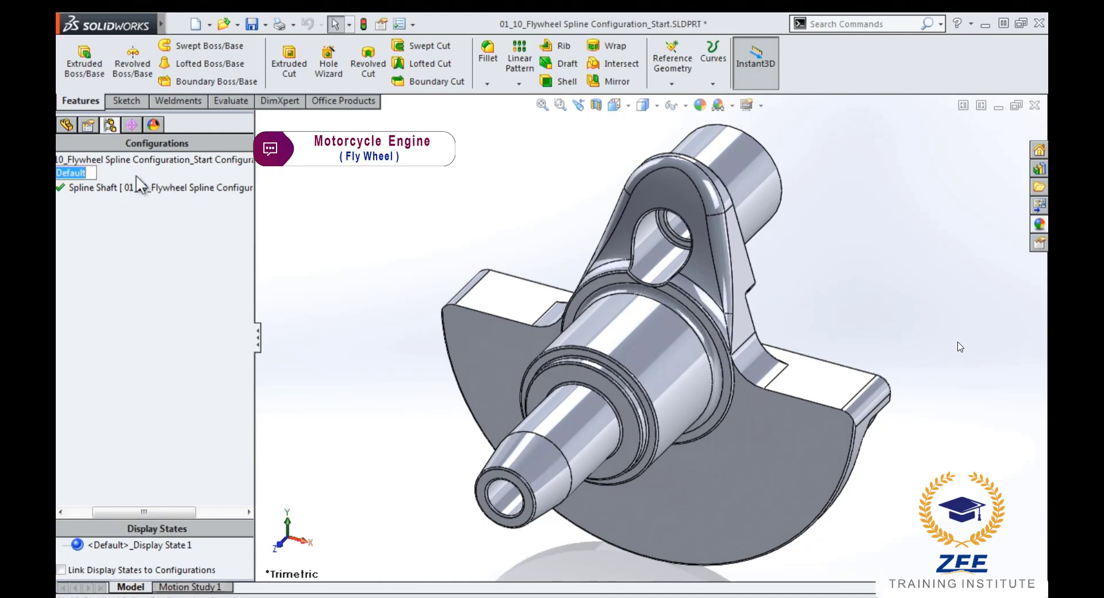
pyautogui.write('Taper Sha')
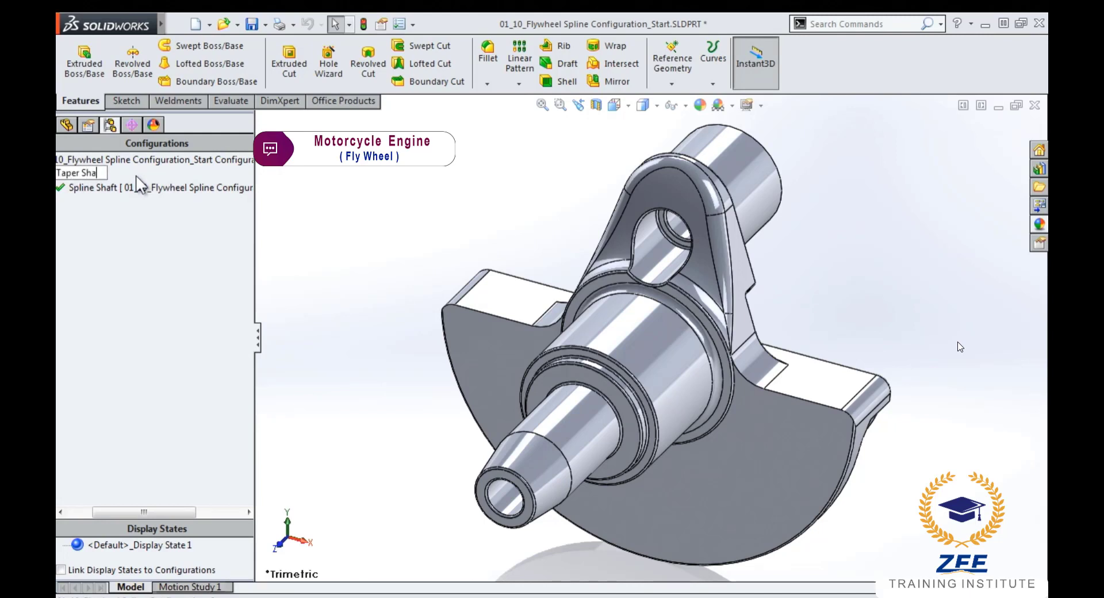
pyautogui.write('ft')
pyautogui.press('Return')
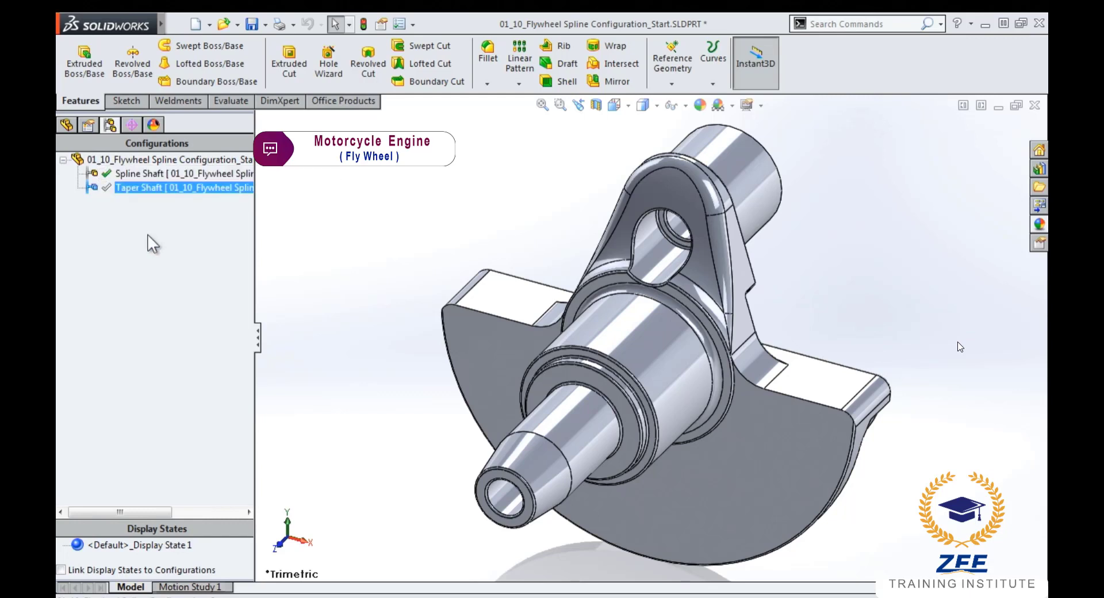
# - Show the feature tree above the configurations and identify Boss-Extrude3 as the shaft-end feature
pyautogui.click(106, 161)
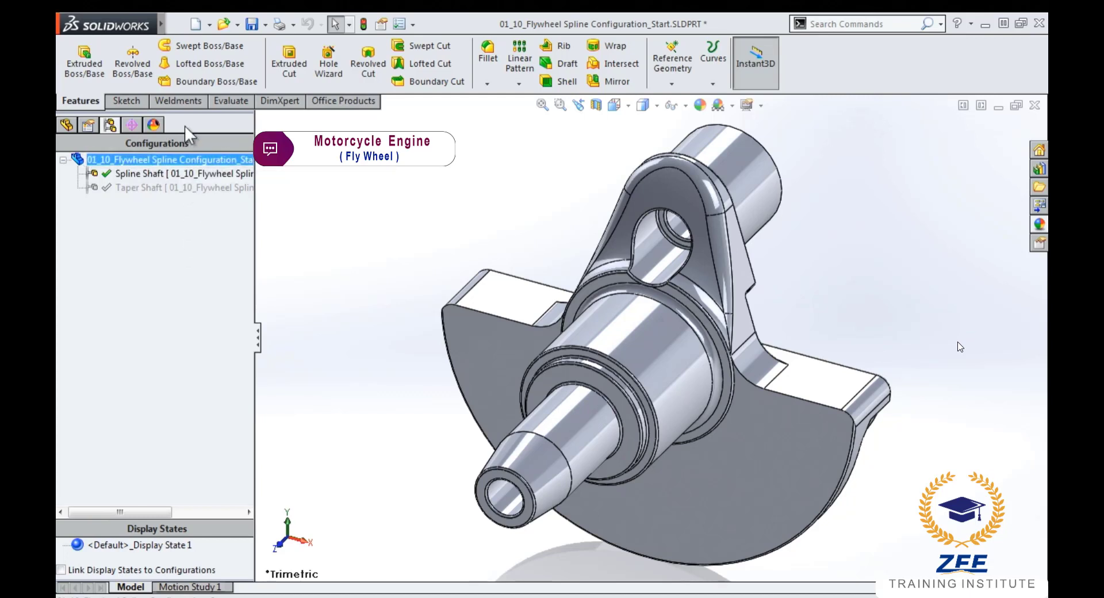
pyautogui.moveTo(184, 112); pyautogui.dragTo(188, 342)
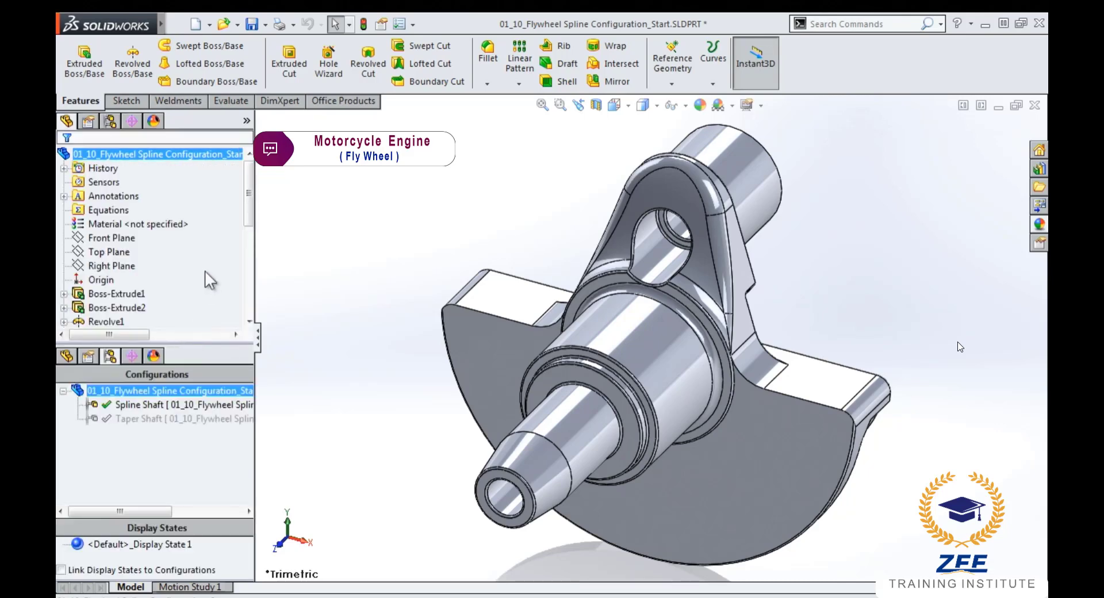
pyautogui.click(93, 238)
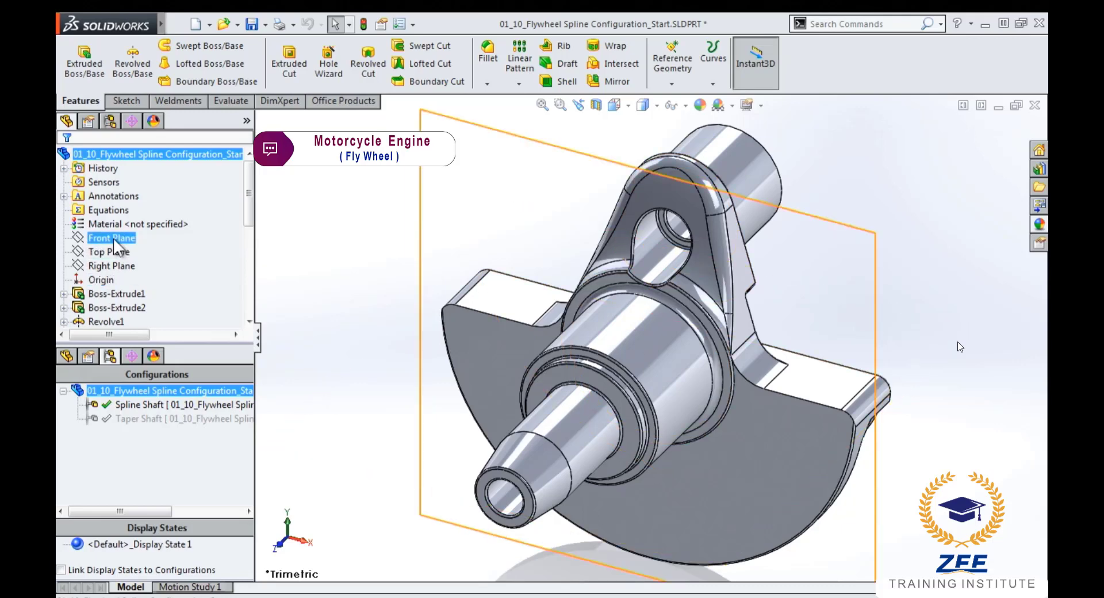
pyautogui.press('Escape')
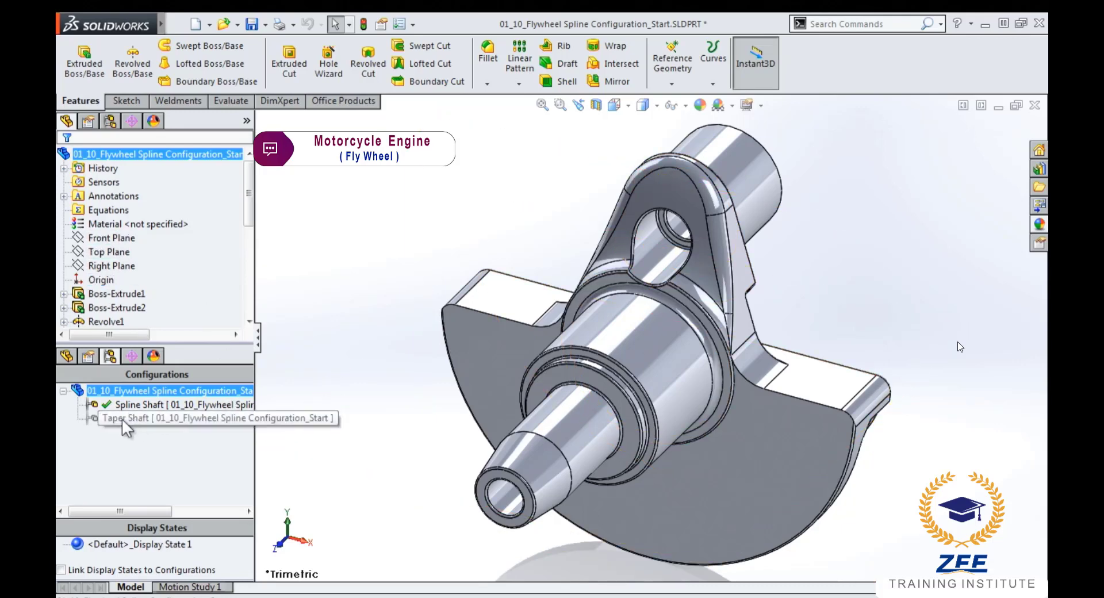
pyautogui.click(77, 253)
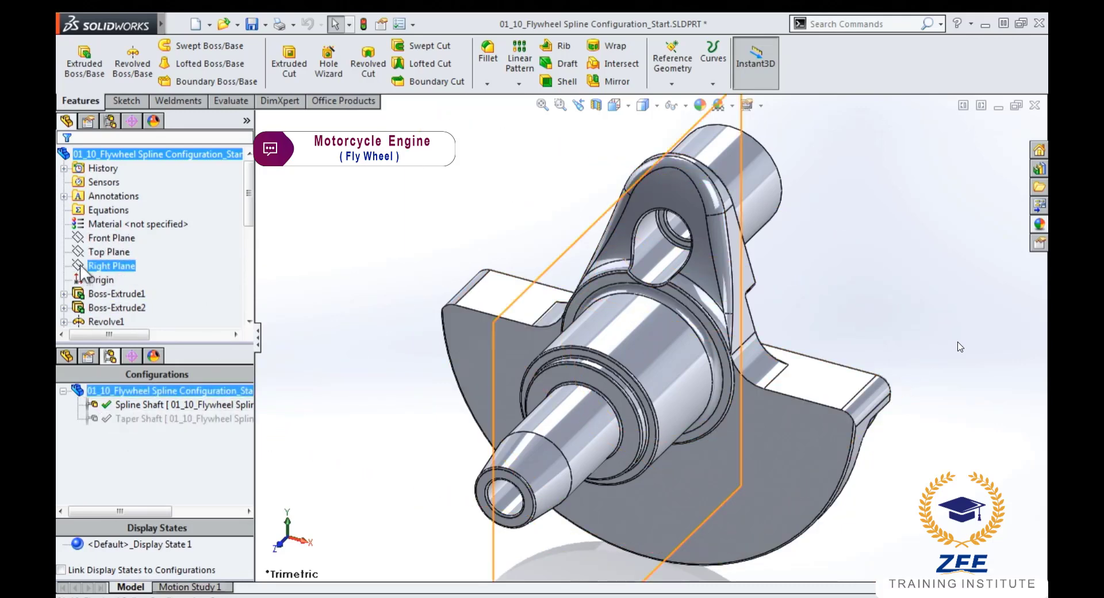
pyautogui.click(105, 322)
pyautogui.click(543, 468)
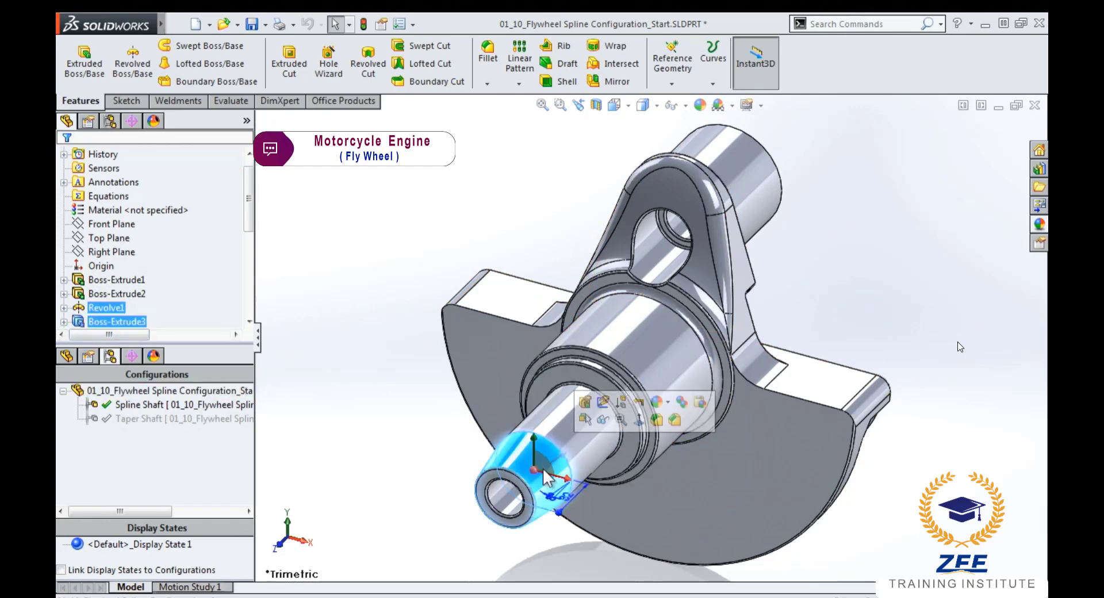
pyautogui.click(94, 323)
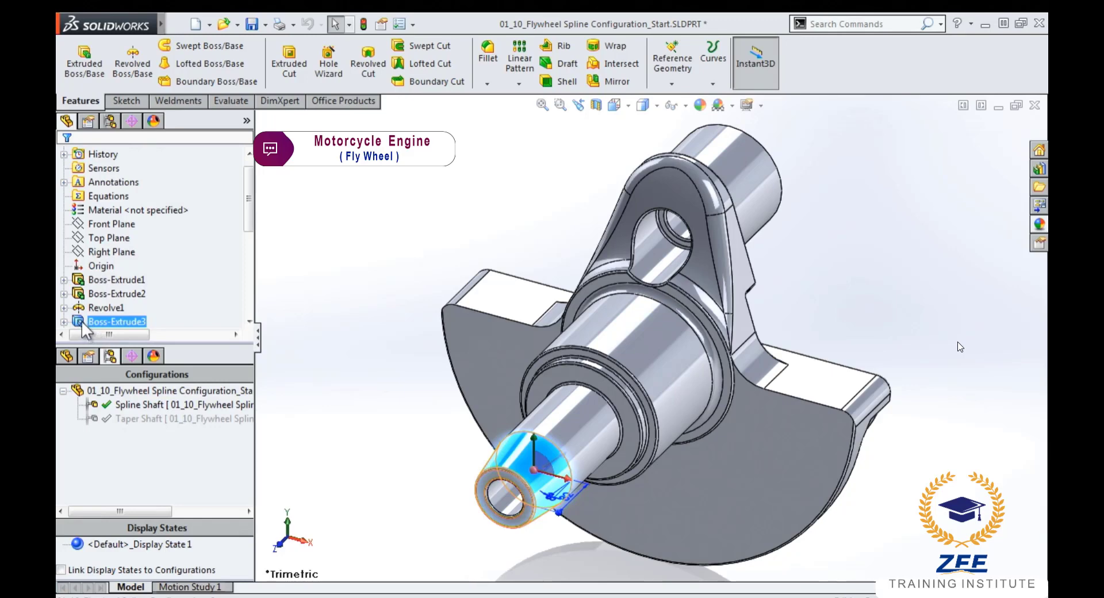
# - Review Boss-Extrude3's dependent features, Cut-Extrude4 and Fillet6
pyautogui.rightClick(81, 322)
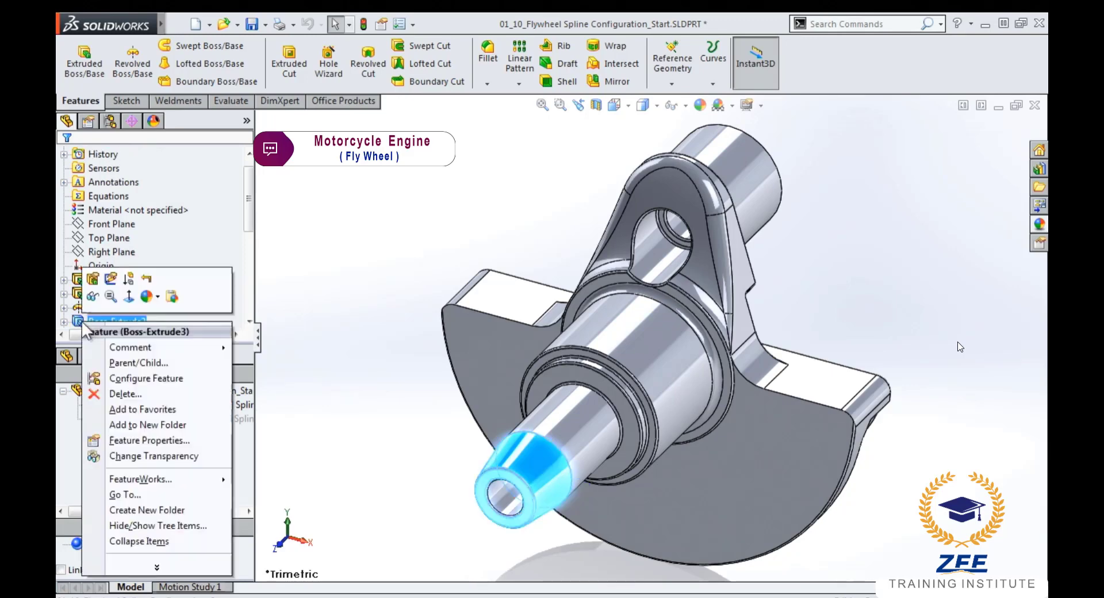
pyautogui.click(198, 364)
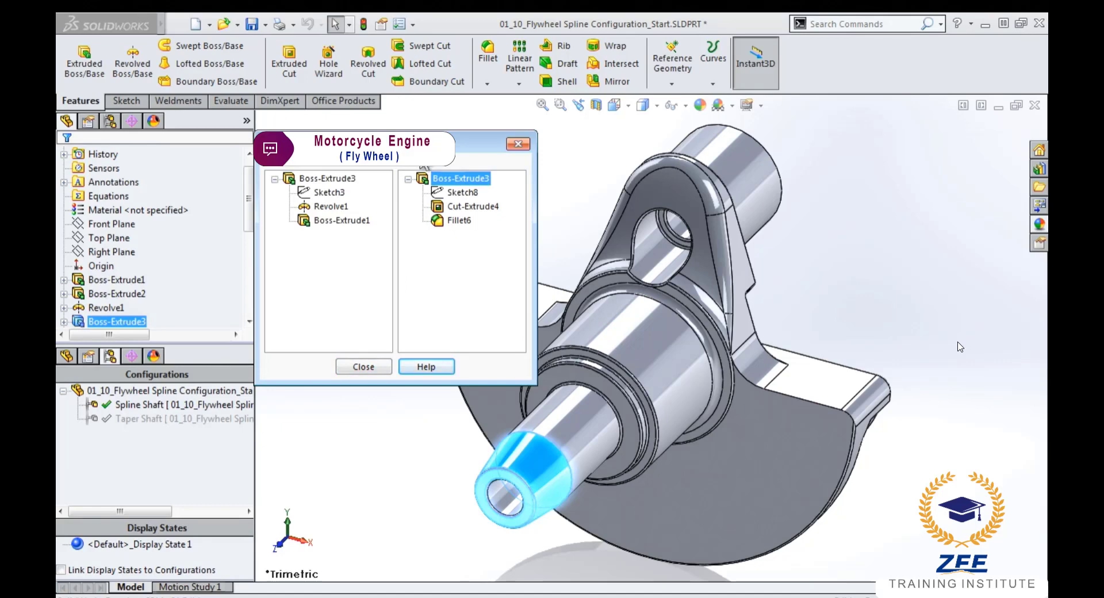
pyautogui.click(445, 206)
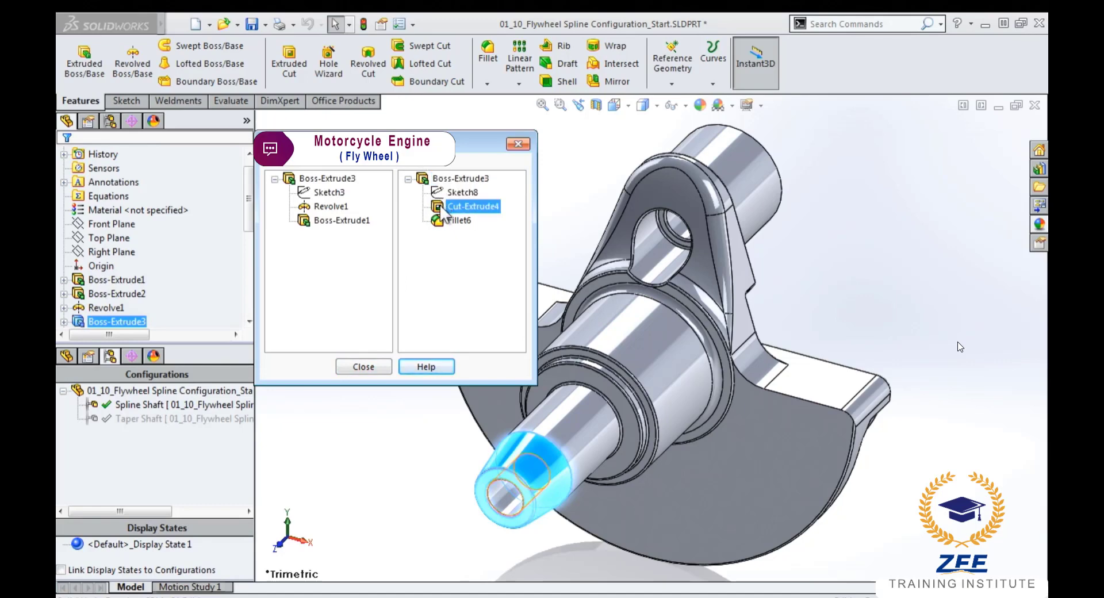
pyautogui.keyDown('ctrl'); pyautogui.click(442, 223); pyautogui.keyUp('ctrl')
pyautogui.click(441, 226)
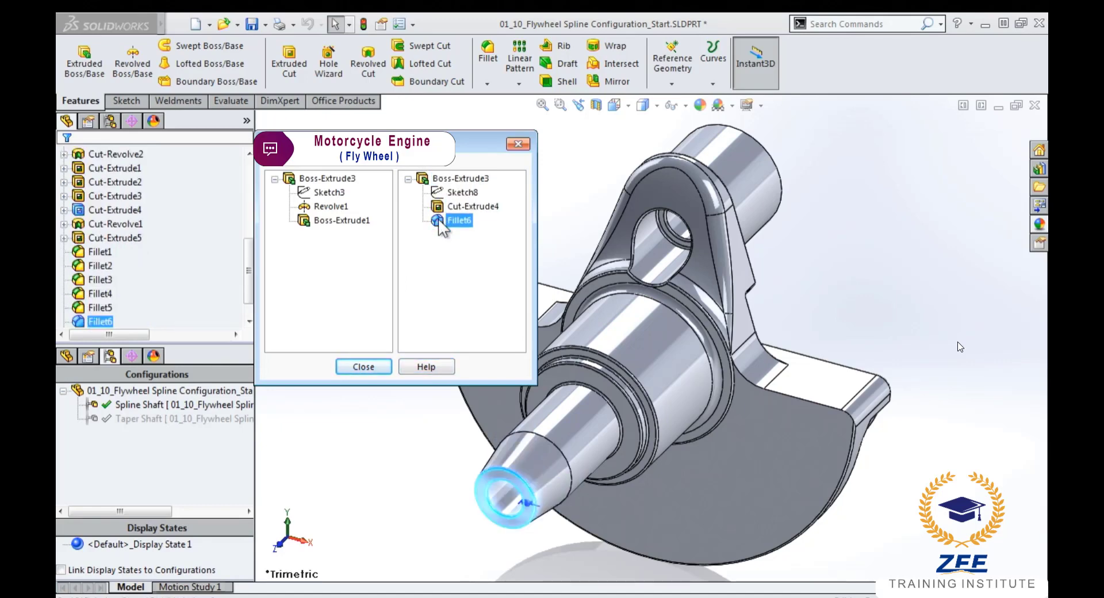
pyautogui.click(428, 179)
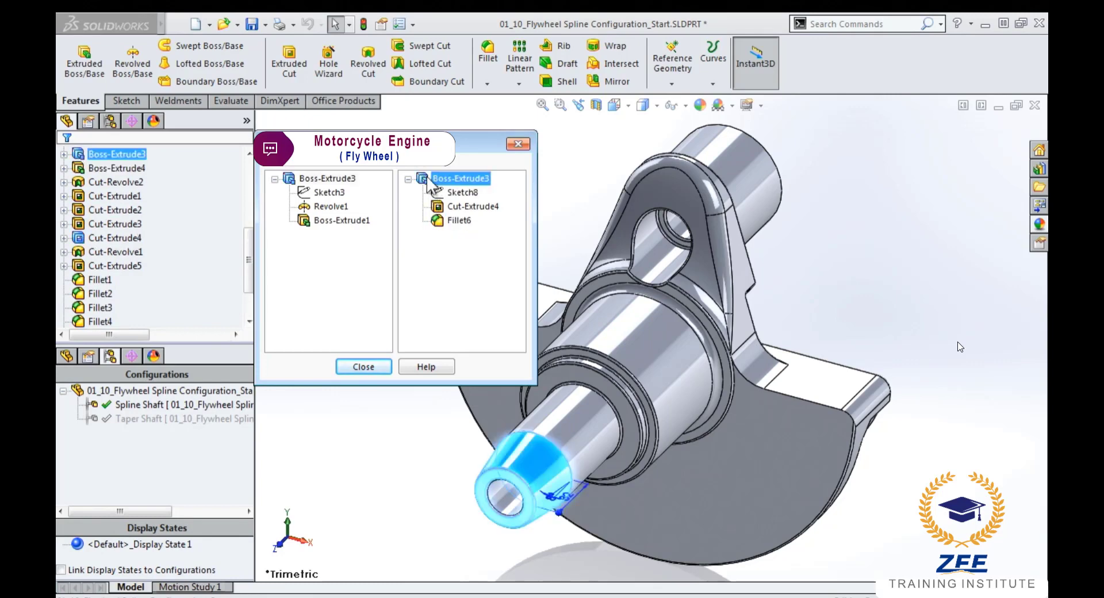
# - Suppress Boss-Extrude3 and its dependent cut, then activate the Spline Shaft configuration
pyautogui.rightClick(428, 181)
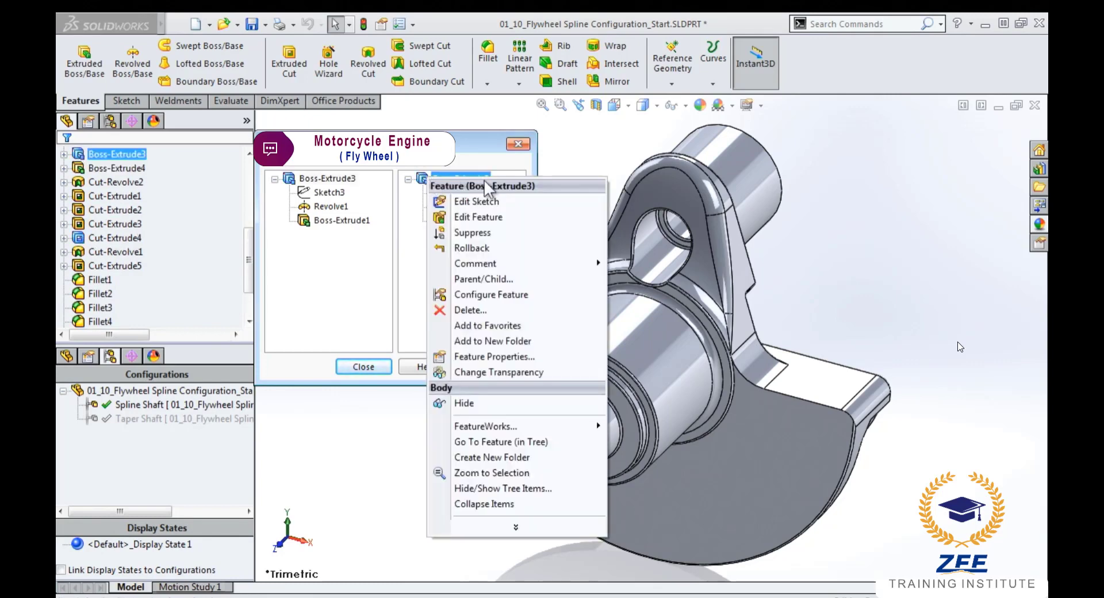
pyautogui.click(525, 234)
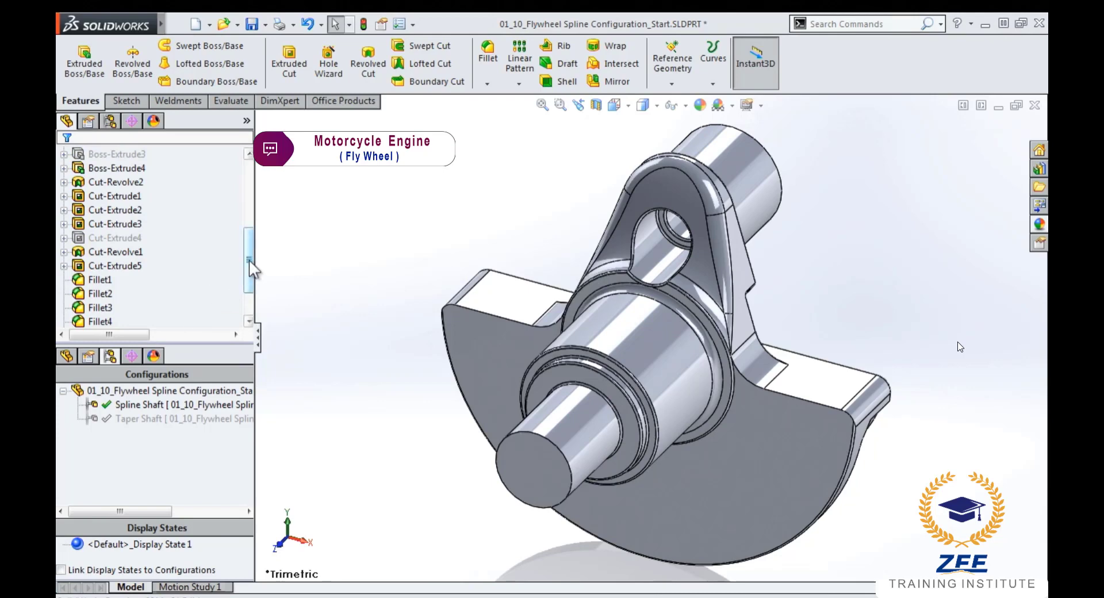
pyautogui.moveTo(249, 256); pyautogui.dragTo(250, 183)
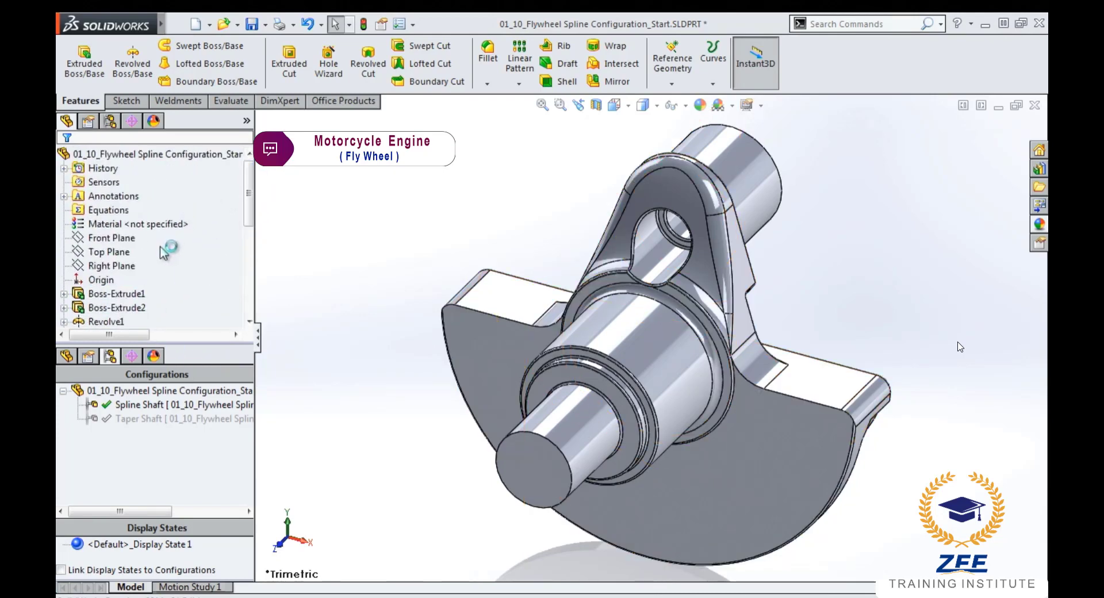
pyautogui.doubleClick(142, 420)
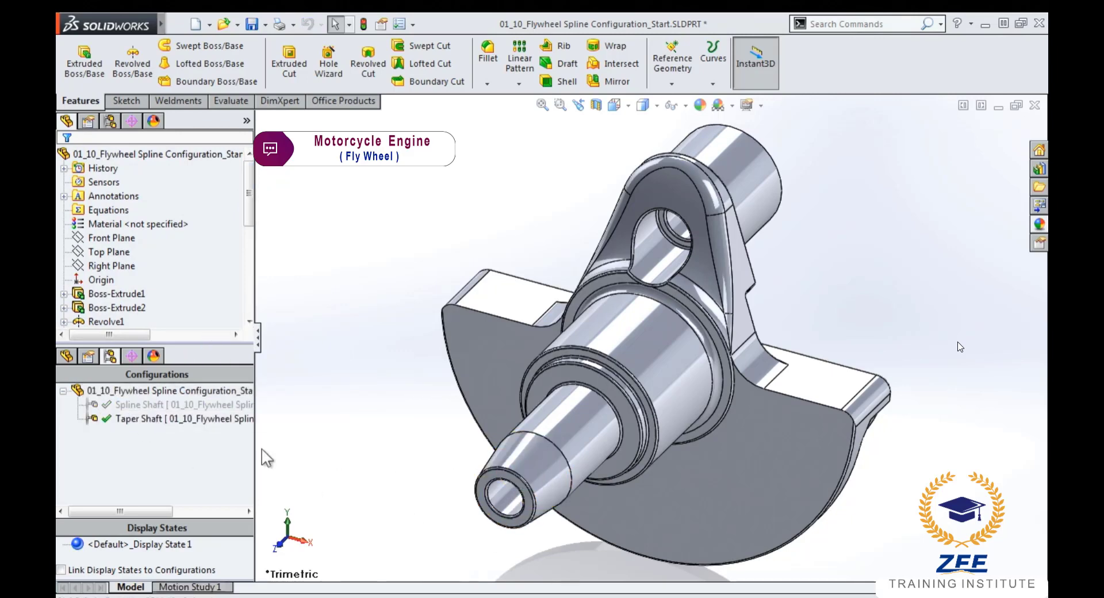
pyautogui.doubleClick(136, 405)
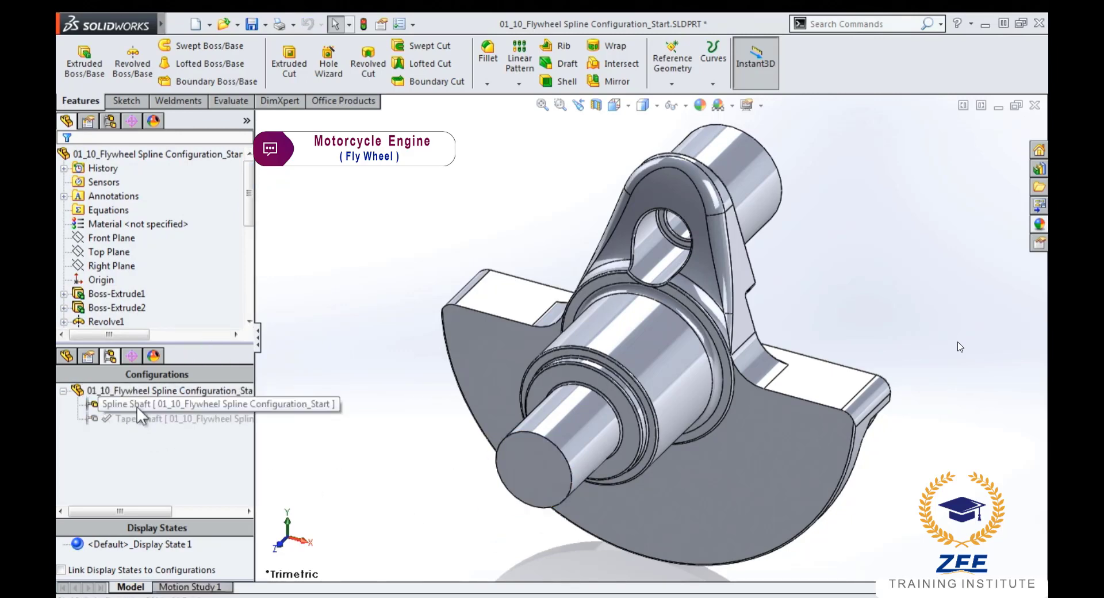
# - Start a sketch on the Right Plane viewed normal to it
pyautogui.click(86, 267)
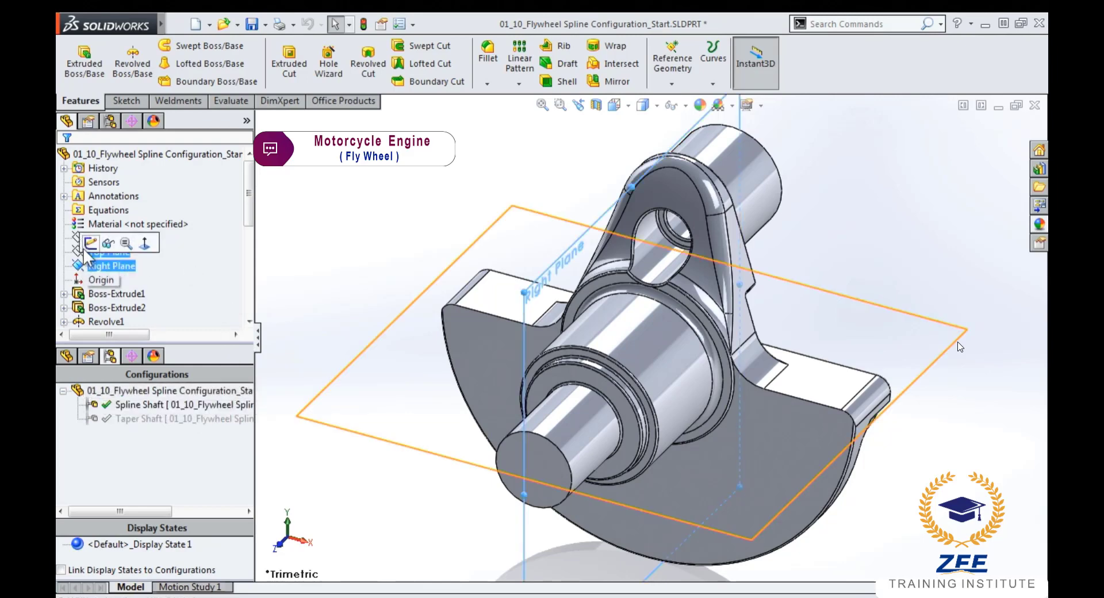
pyautogui.click(93, 253)
pyautogui.press('space')
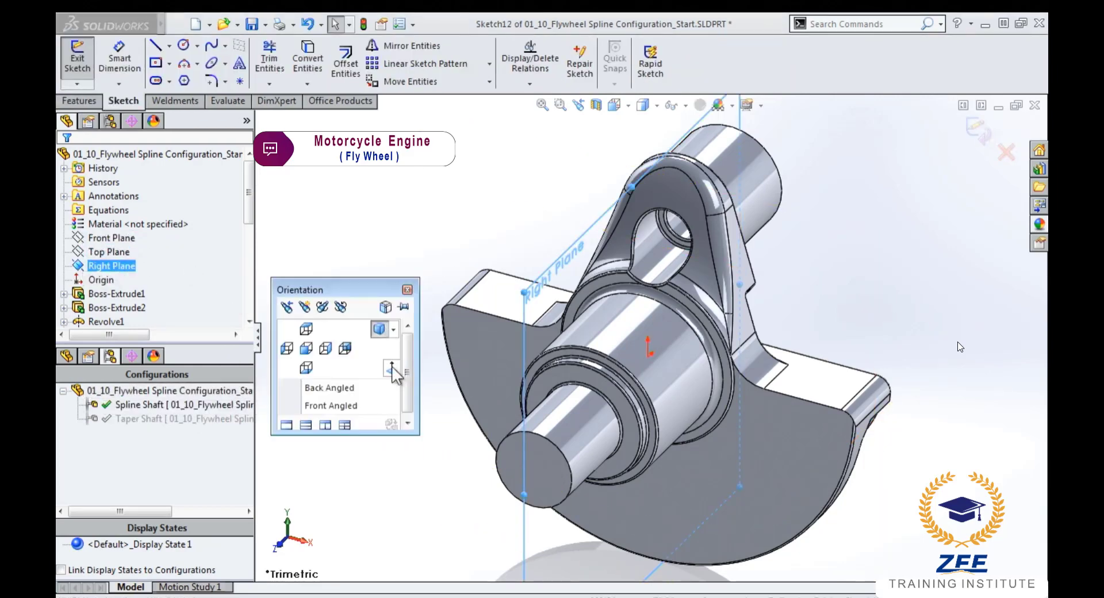
pyautogui.click(391, 365)
pyautogui.scroll(-5, 477, 299)
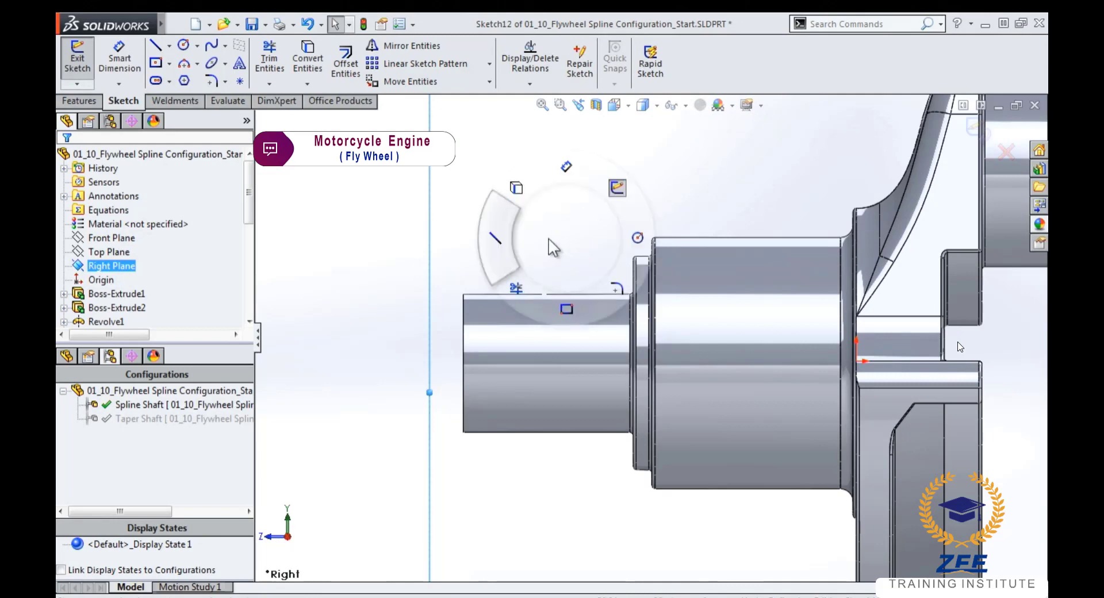
# - Draw a closed line profile with a sloped segment along the shaft end's upper edge
pyautogui.moveTo(566, 240); pyautogui.dragTo(517, 241, button='right')
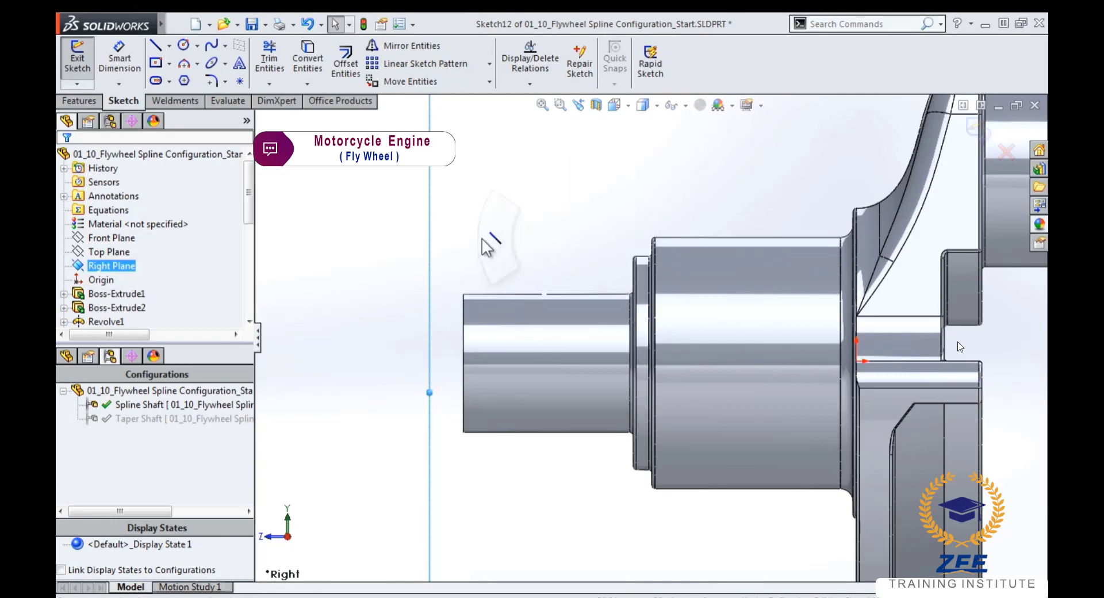
pyautogui.click(464, 311)
pyautogui.click(550, 312)
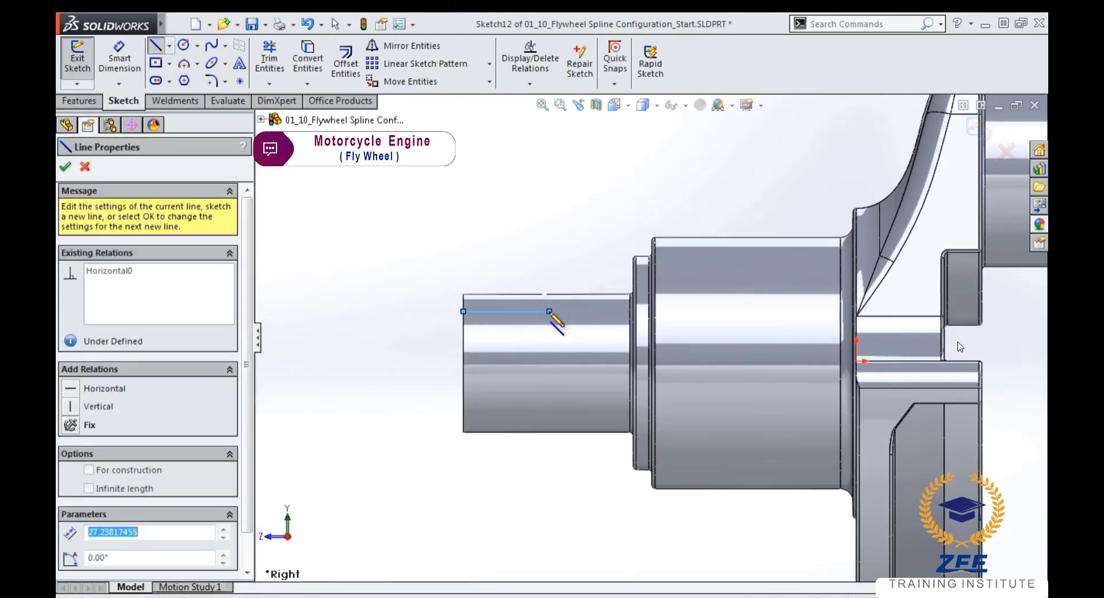
pyautogui.click(595, 304)
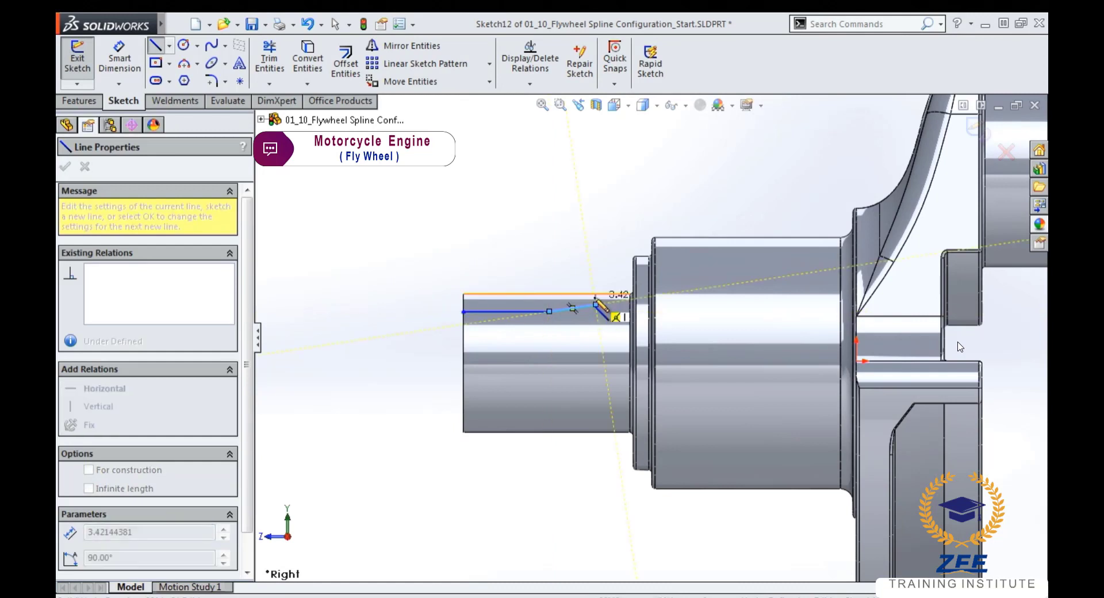
pyautogui.click(596, 295)
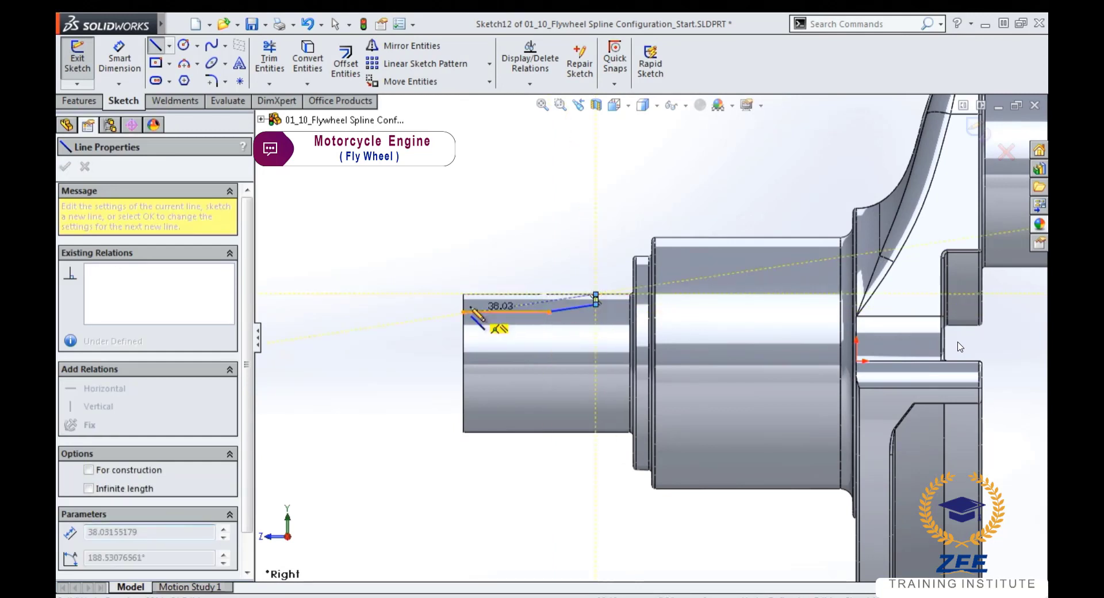
pyautogui.click(464, 295)
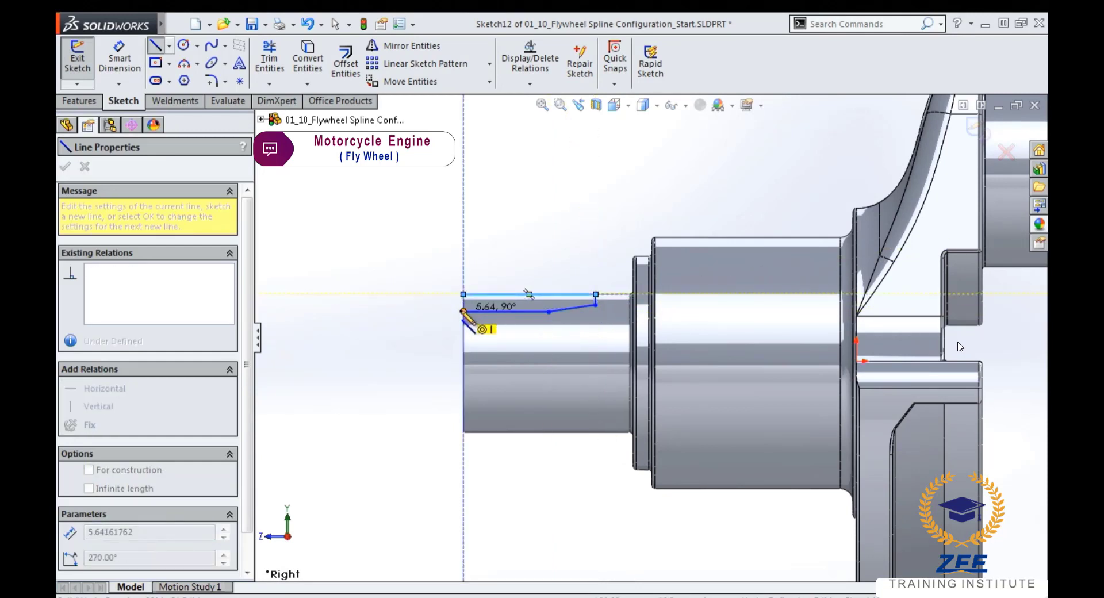
pyautogui.click(463, 311)
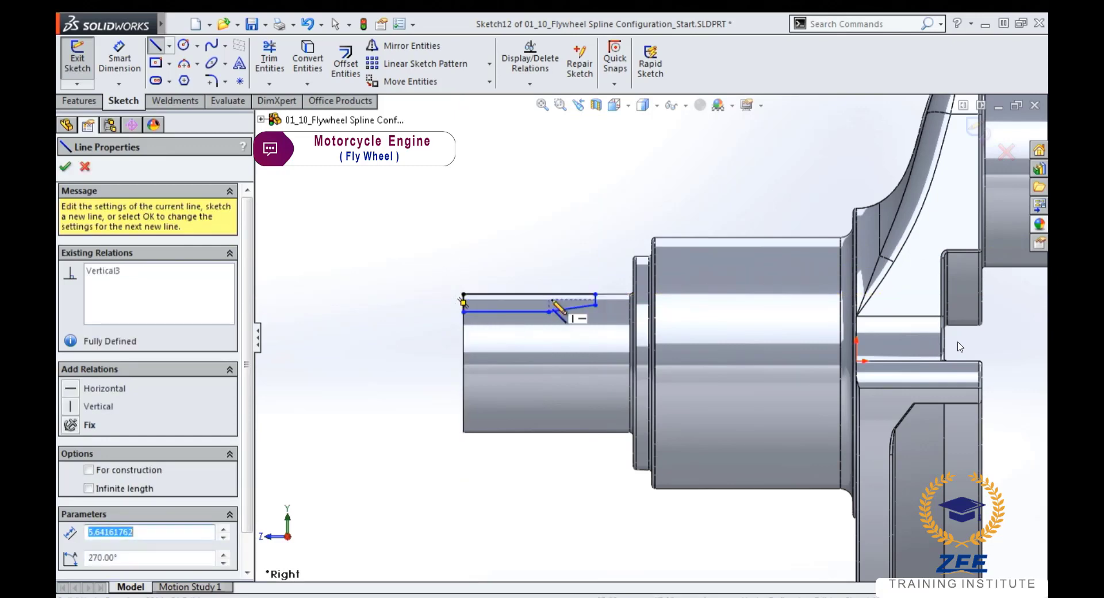
pyautogui.scroll(-3, 526, 293)
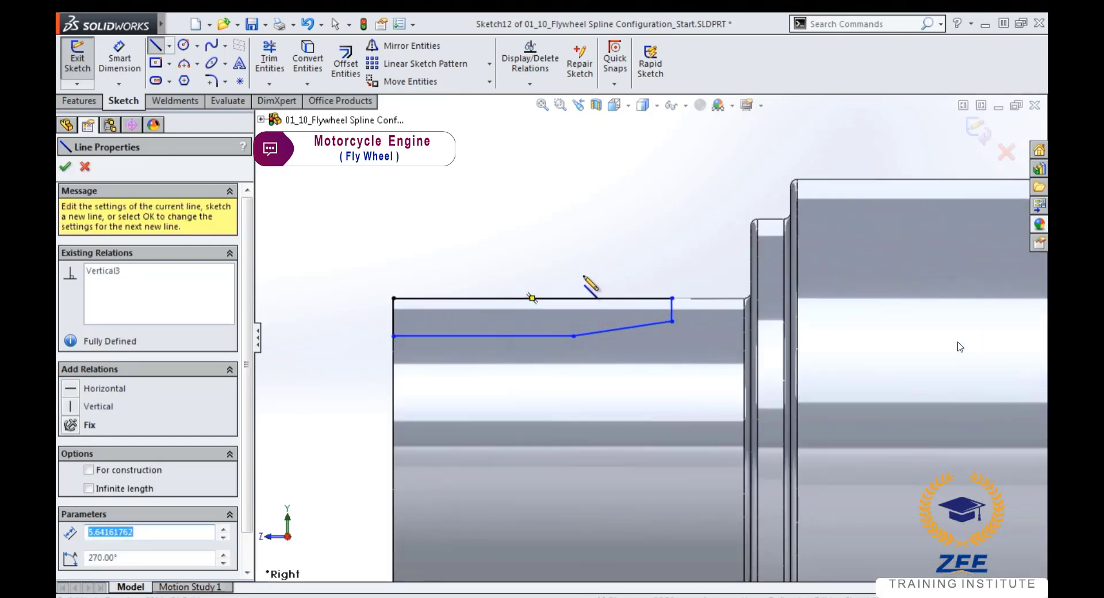
pyautogui.moveTo(585, 277); pyautogui.dragTo(577, 237, button='right')
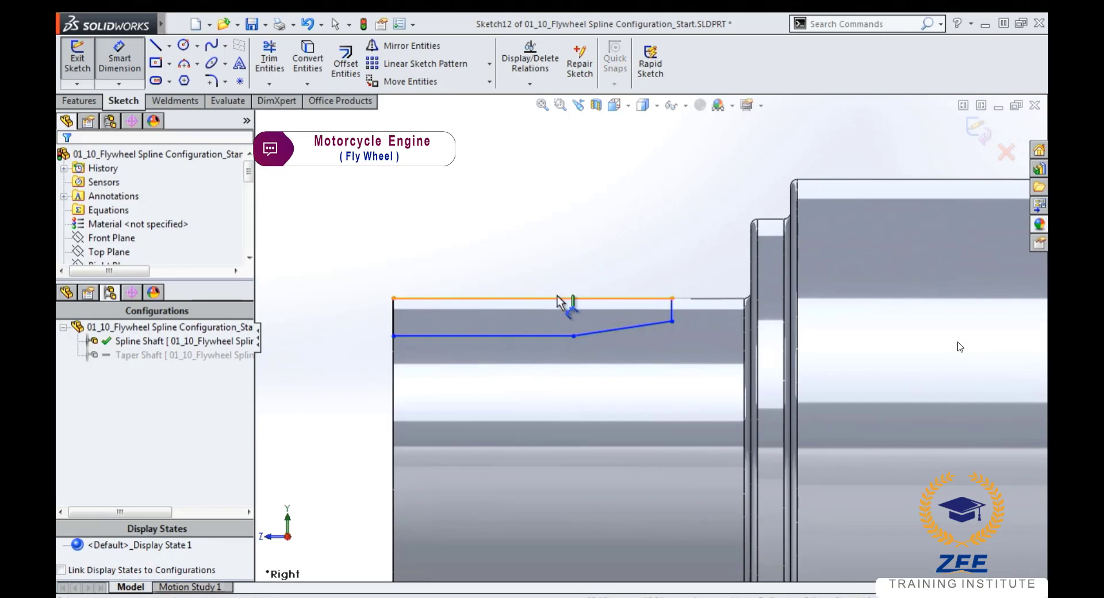
pyautogui.click(558, 299)
# - Dimension the profile's top line at 48 mm and its right end at 1 mm
pyautogui.click(555, 271)
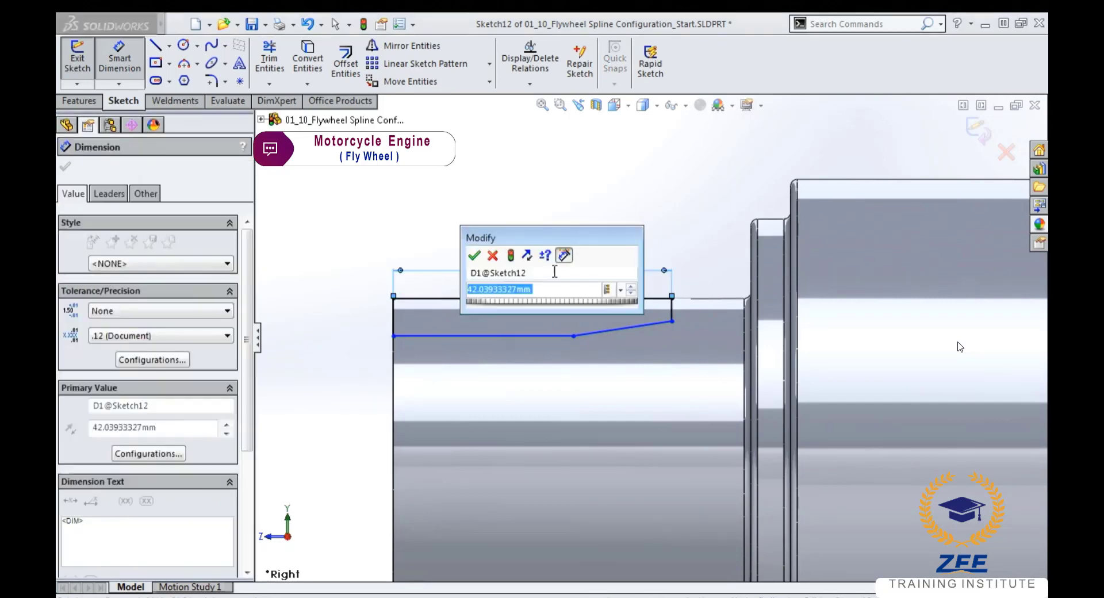
pyautogui.write('48')
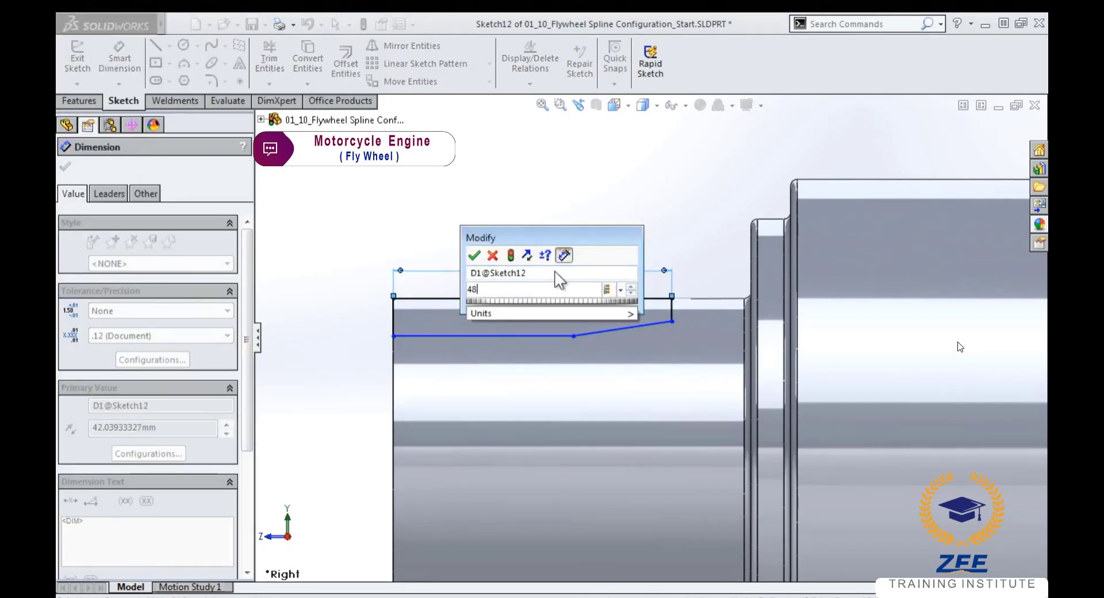
pyautogui.press('Return')
pyautogui.press('space')
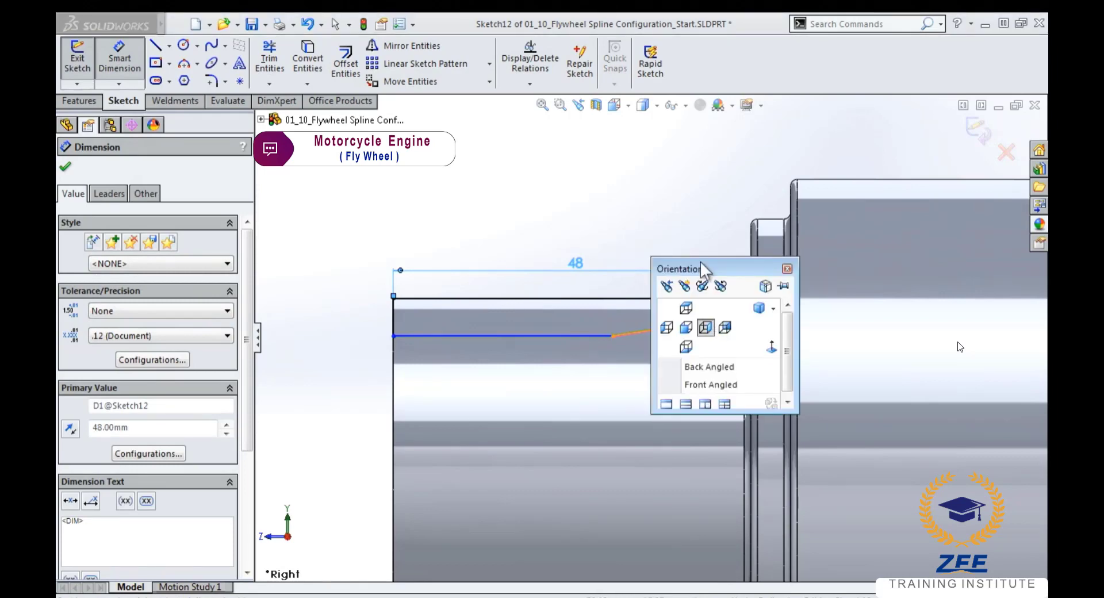
pyautogui.click(786, 265)
pyautogui.click(726, 269)
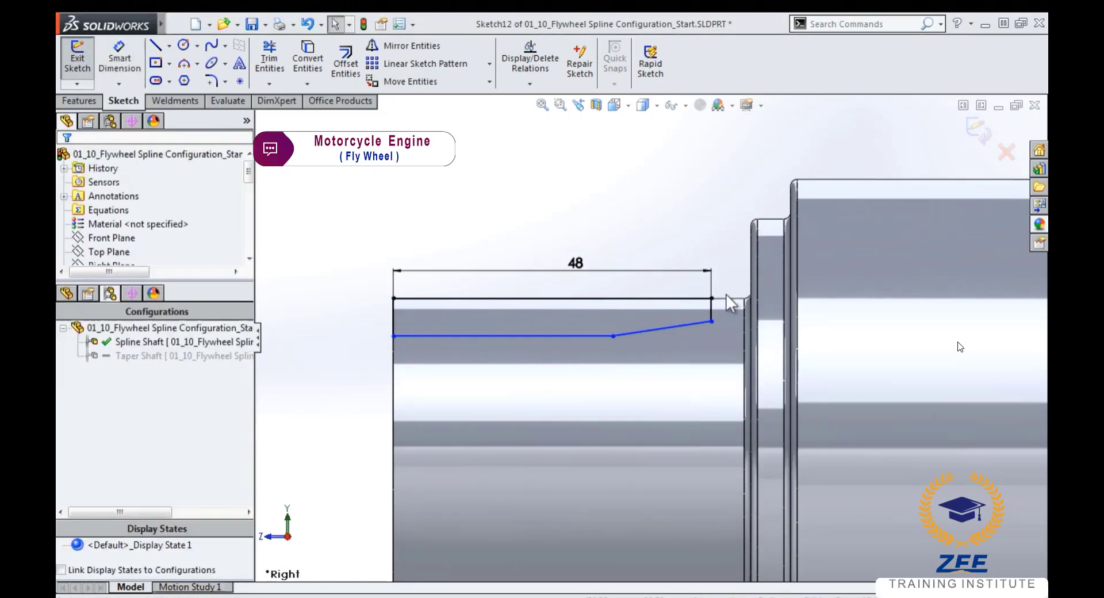
pyautogui.click(711, 309)
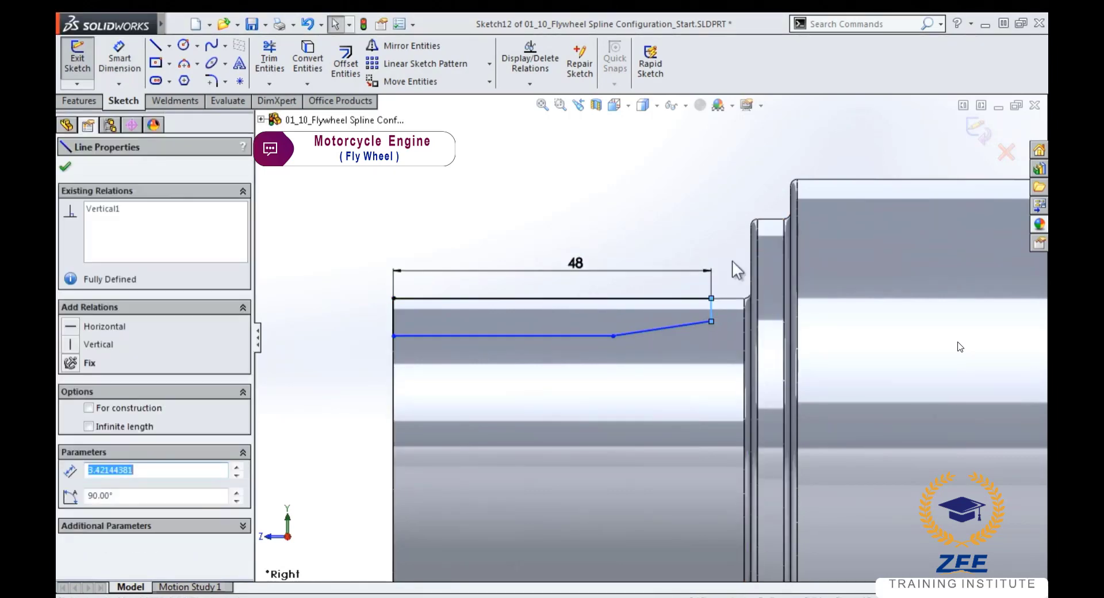
pyautogui.click(702, 230)
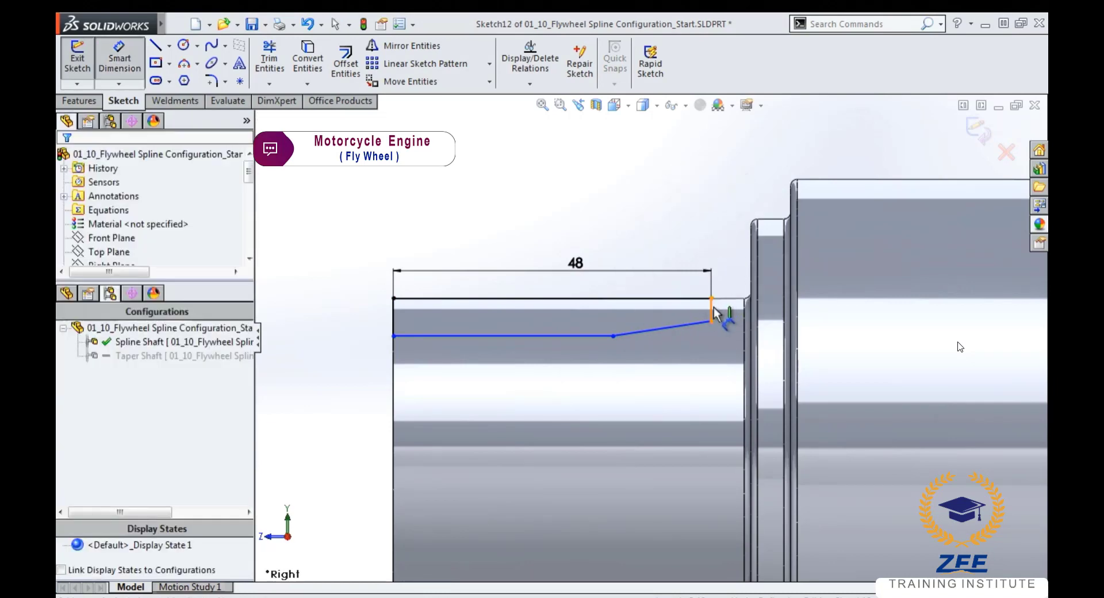
pyautogui.click(713, 314)
pyautogui.click(785, 284)
pyautogui.press('Return')
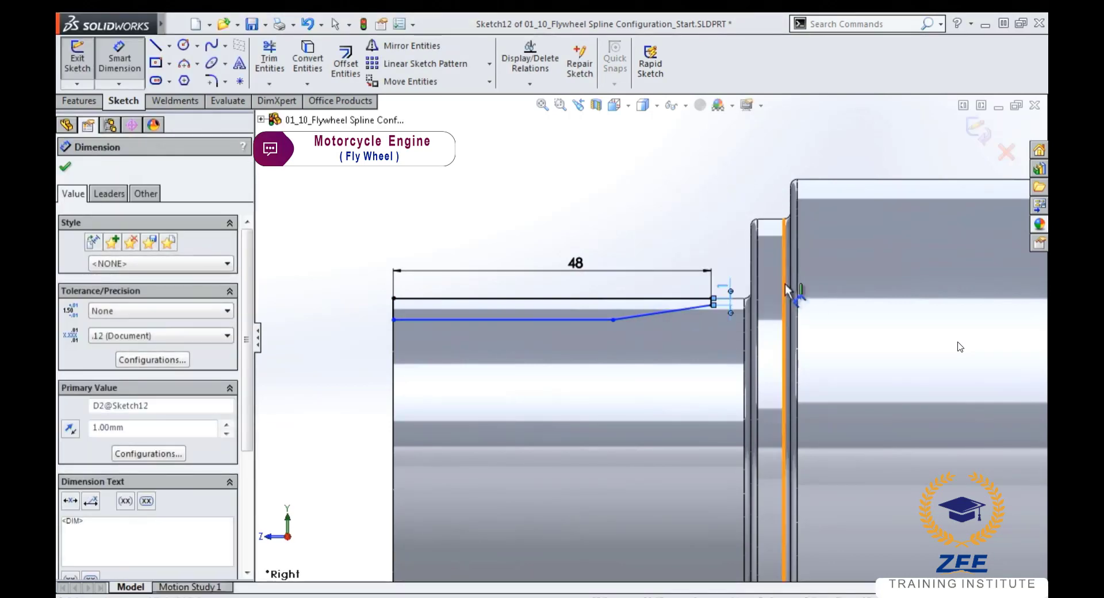
# - Dimension the left end at 2 mm and the lower flat section at 33 mm
pyautogui.click(392, 305)
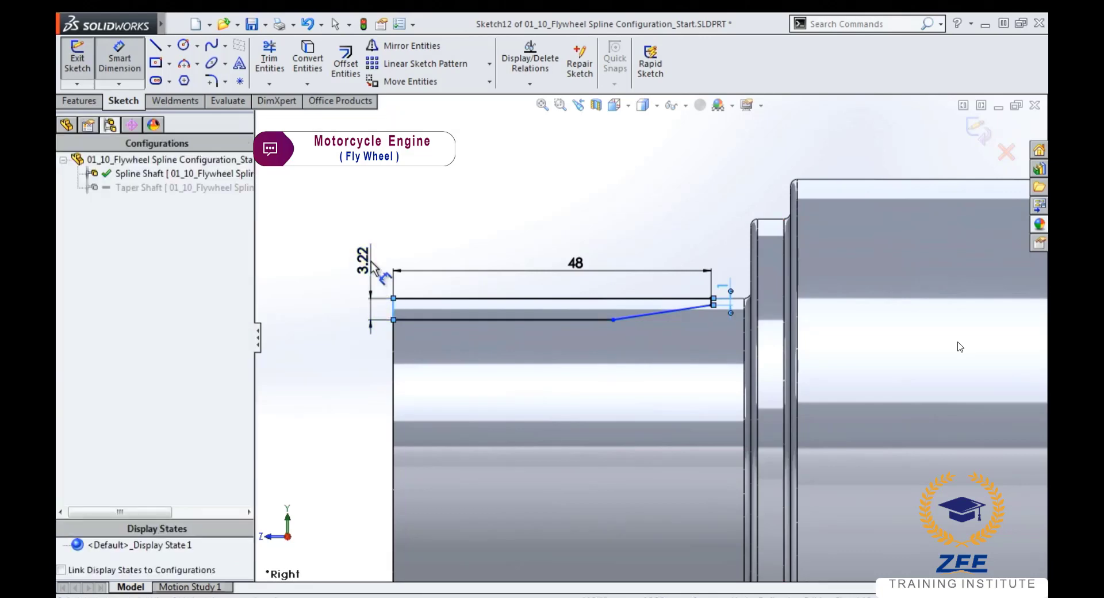
pyautogui.click(377, 270)
pyautogui.write('2.00mm')
pyautogui.press('Return')
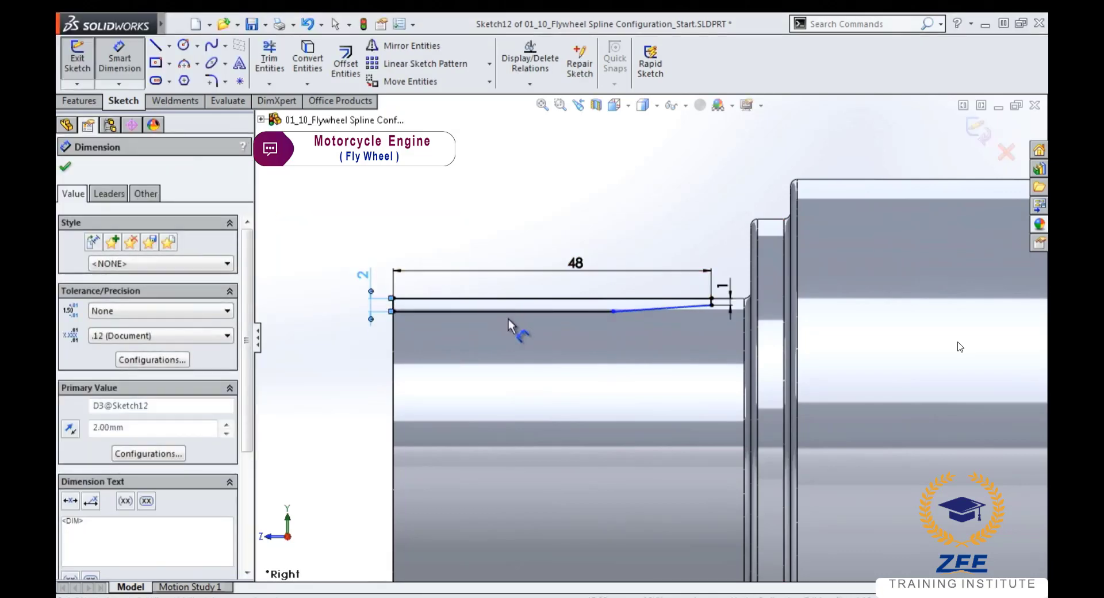
pyautogui.click(507, 312)
pyautogui.click(511, 363)
pyautogui.write('33')
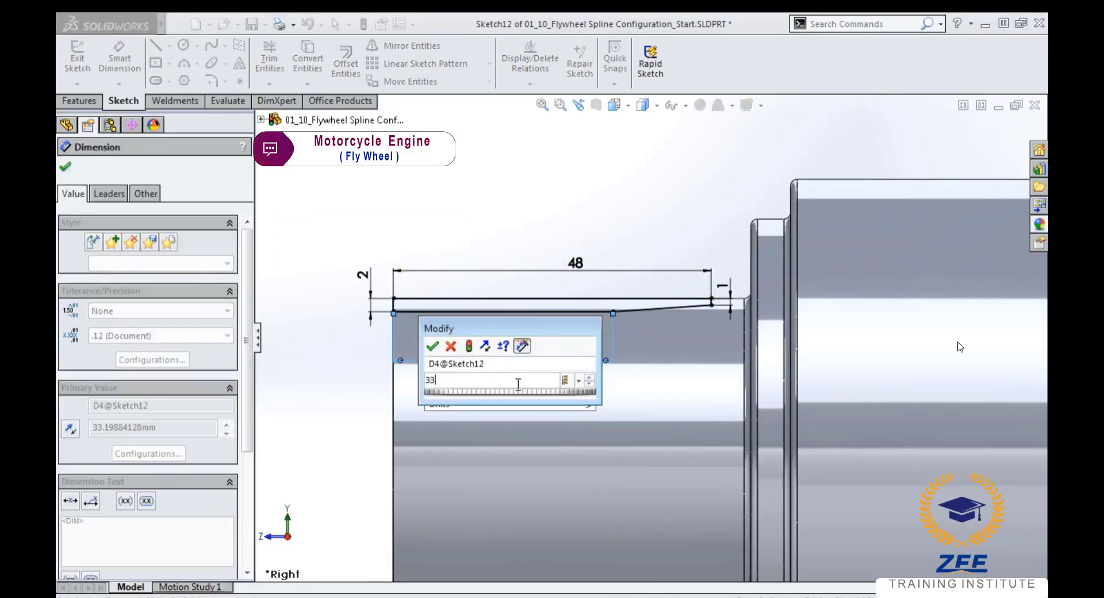
pyautogui.press('Return')
pyautogui.press('s')
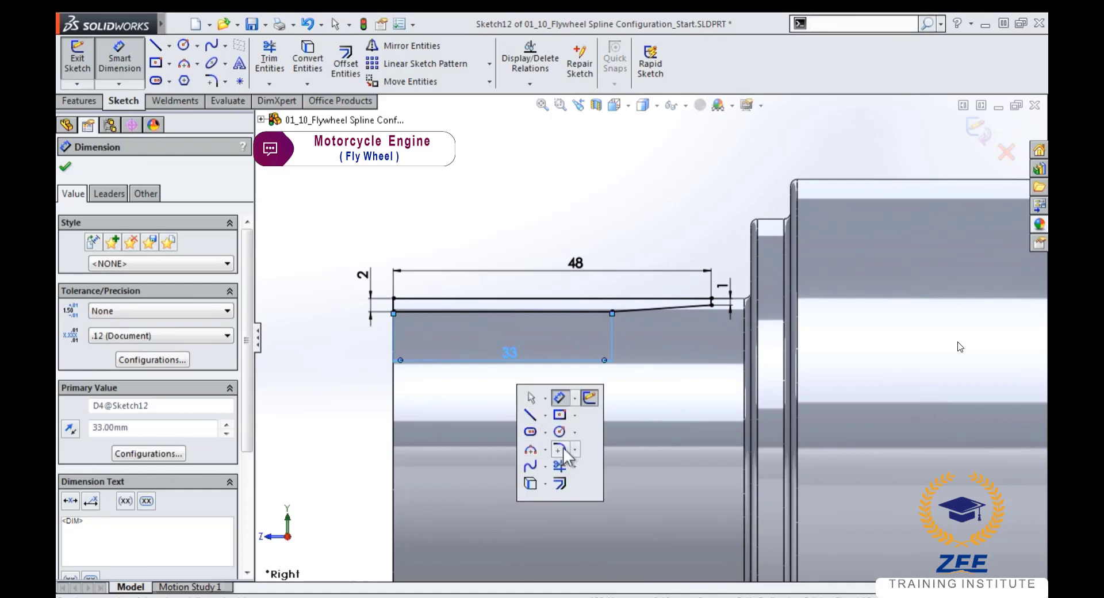
pyautogui.click(551, 455)
# - Round the sloped segment's corners with 1 mm sketch fillets, correcting the initial 50 mm radius
pyautogui.write('50')
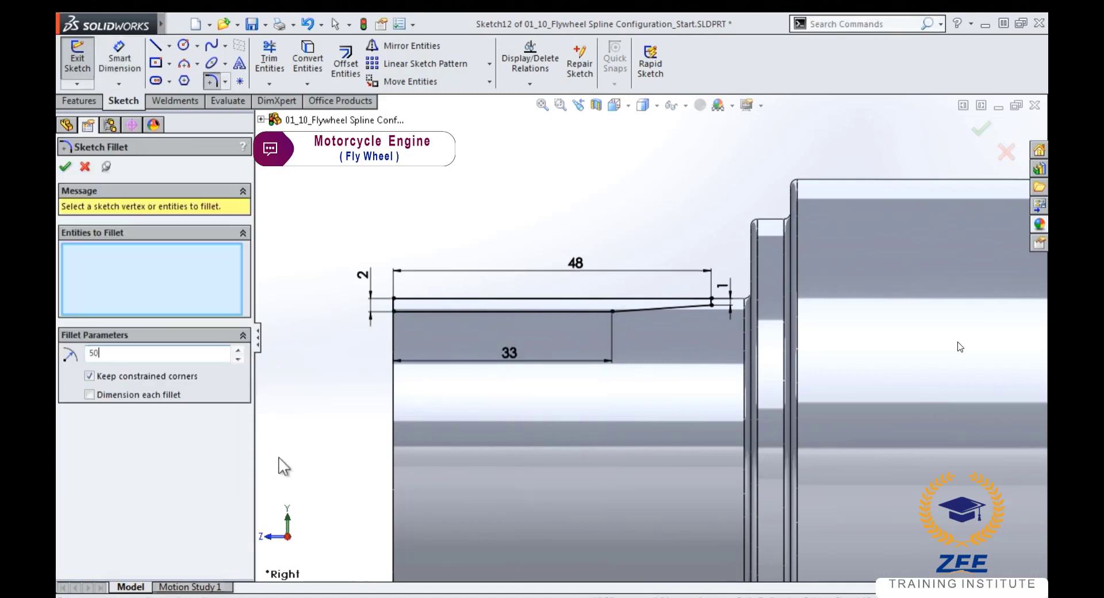
pyautogui.press('Return')
pyautogui.click(611, 312)
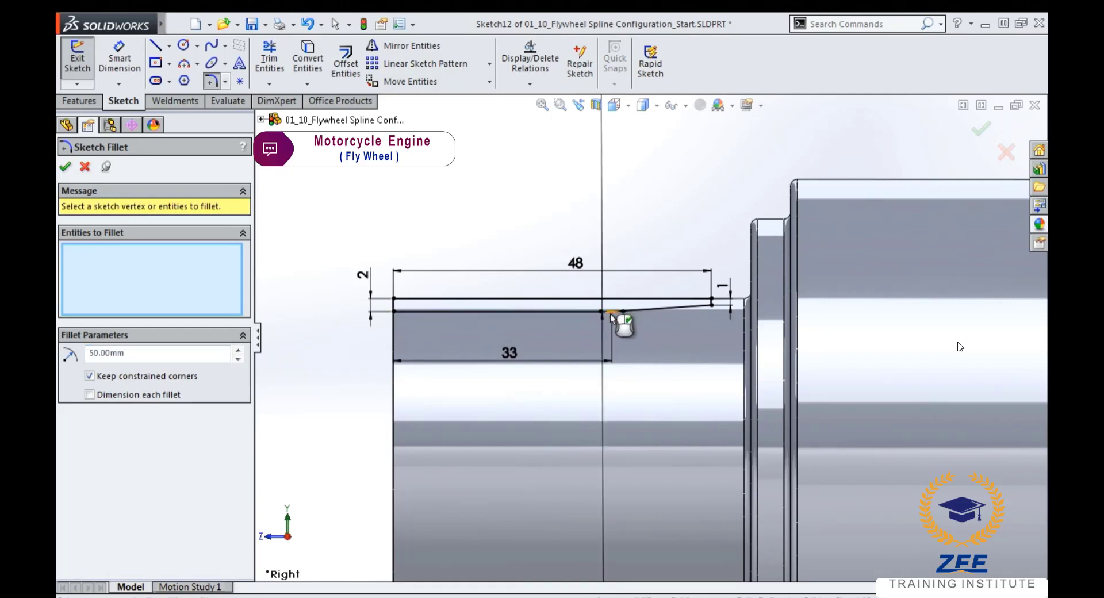
pyautogui.doubleClick(139, 353)
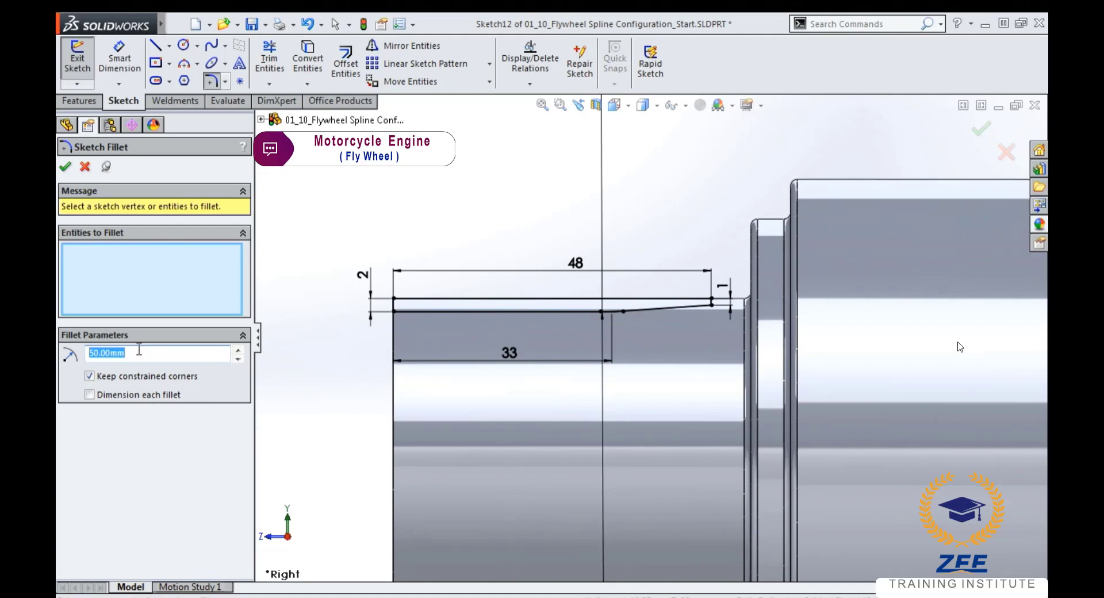
pyautogui.write('1')
pyautogui.click(713, 305)
pyautogui.press('Escape')
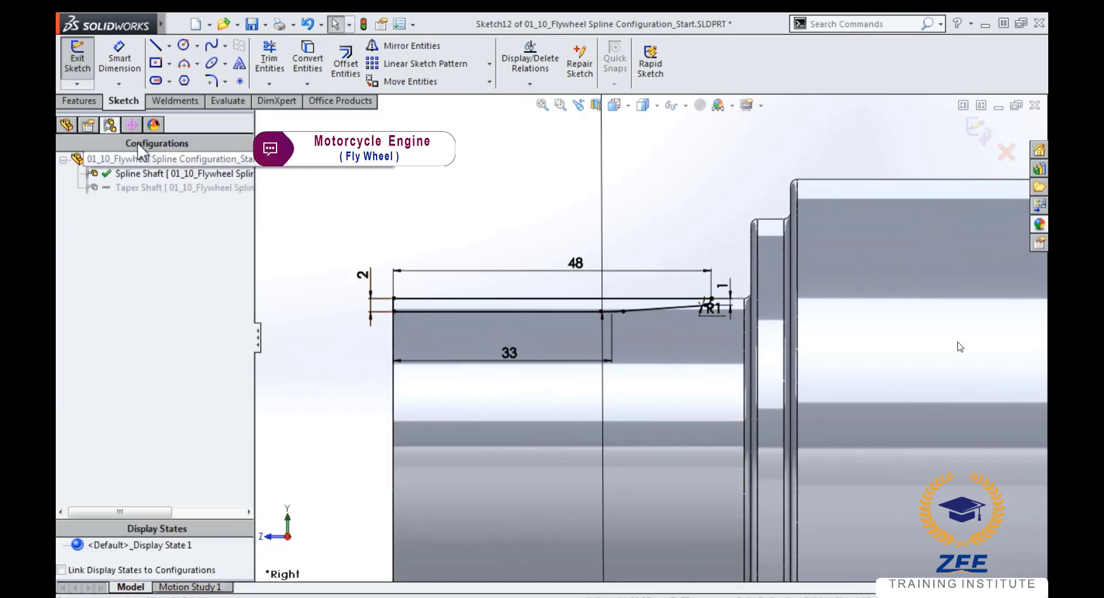
# - Revolve-cut the sketch 360° about its top line to form Cut-Revolve3
pyautogui.click(87, 102)
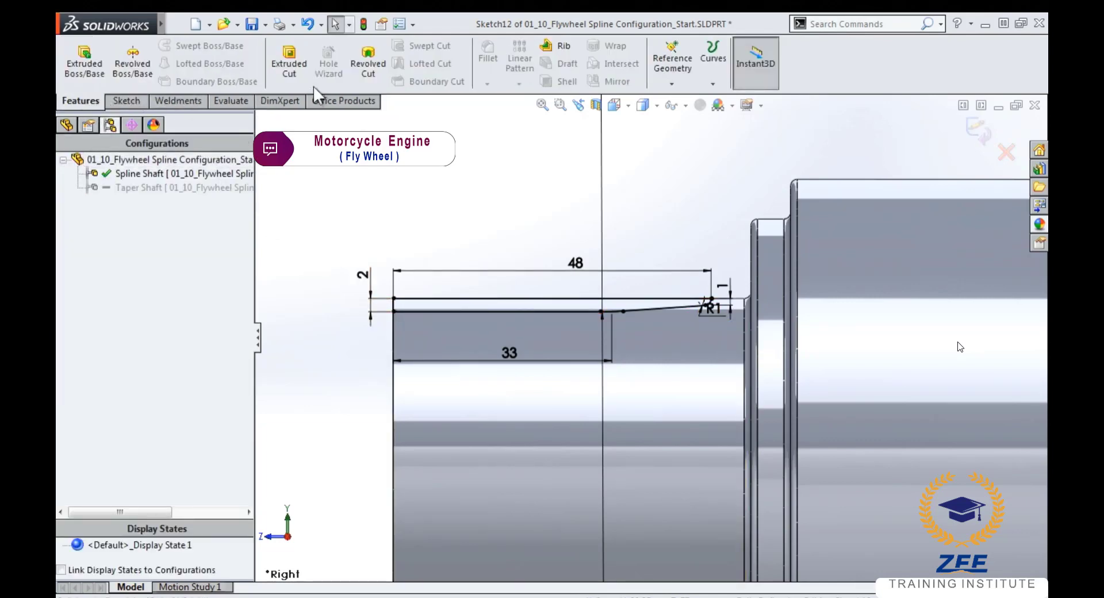
pyautogui.click(365, 63)
pyautogui.click(469, 299)
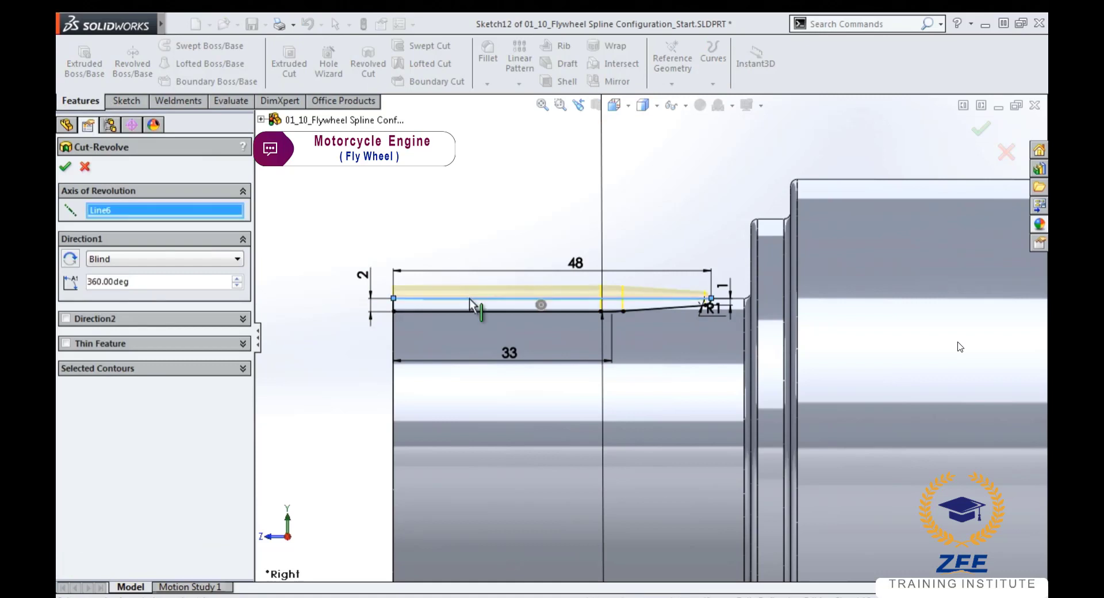
pyautogui.click(67, 168)
# - Rotate the view to inspect the groove and select Cut-Revolve3 in the feature tree
pyautogui.moveTo(543, 268); pyautogui.dragTo(599, 238, button='right')
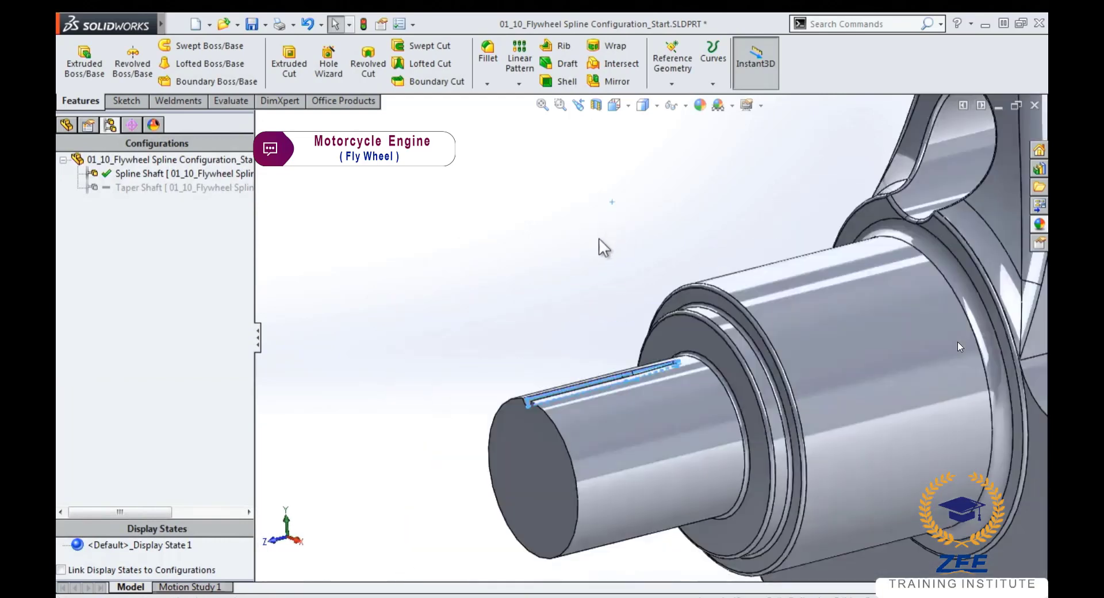
pyautogui.scroll(-5, 588, 367)
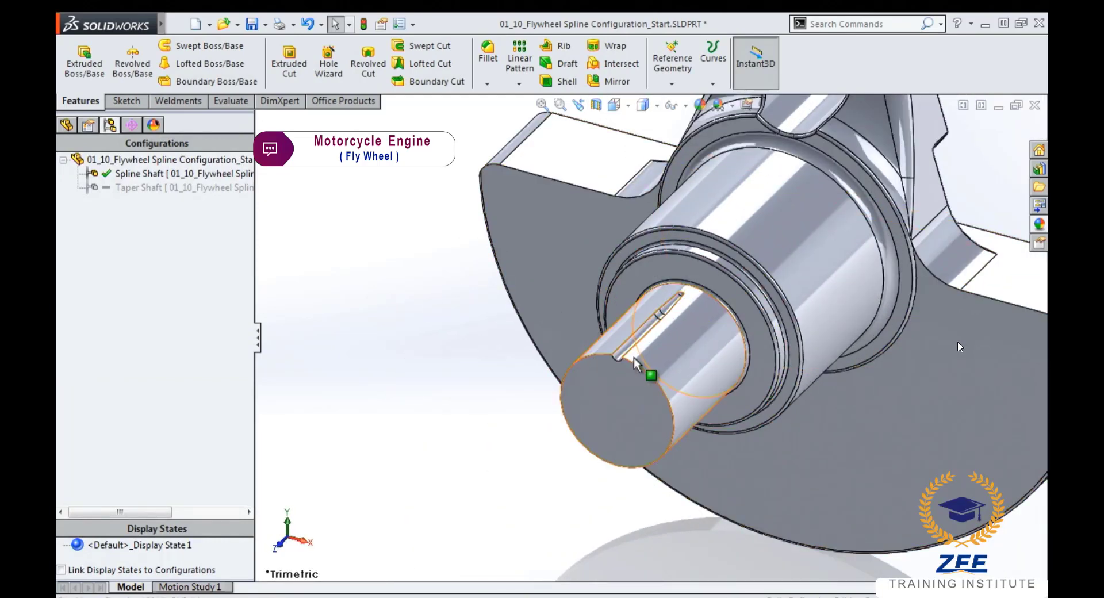
pyautogui.click(67, 125)
pyautogui.click(131, 424)
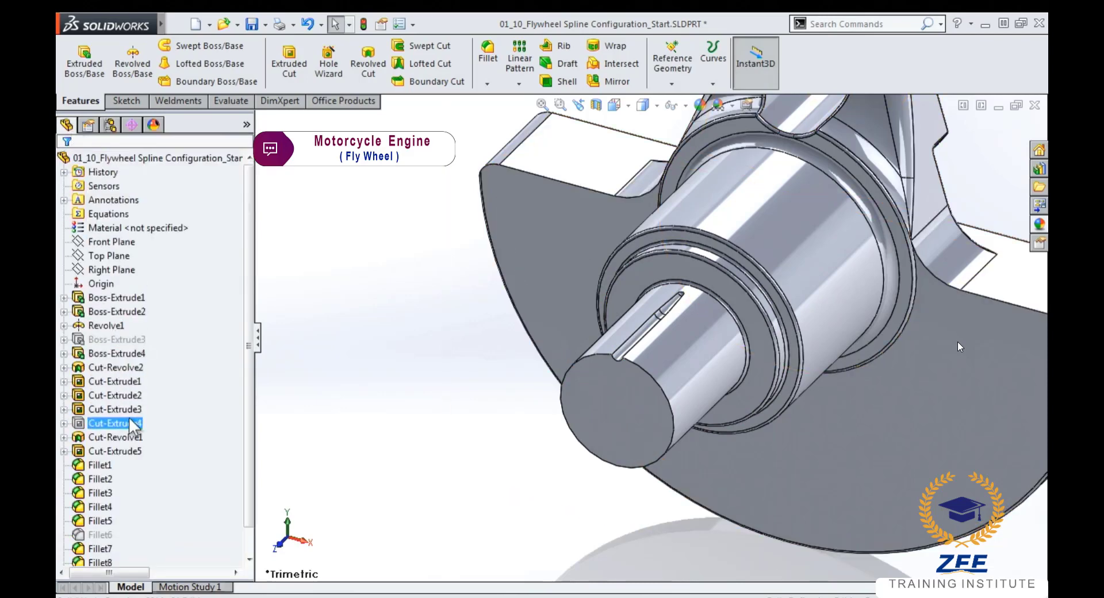
pyautogui.scroll(-1, 133, 428)
pyautogui.click(107, 549)
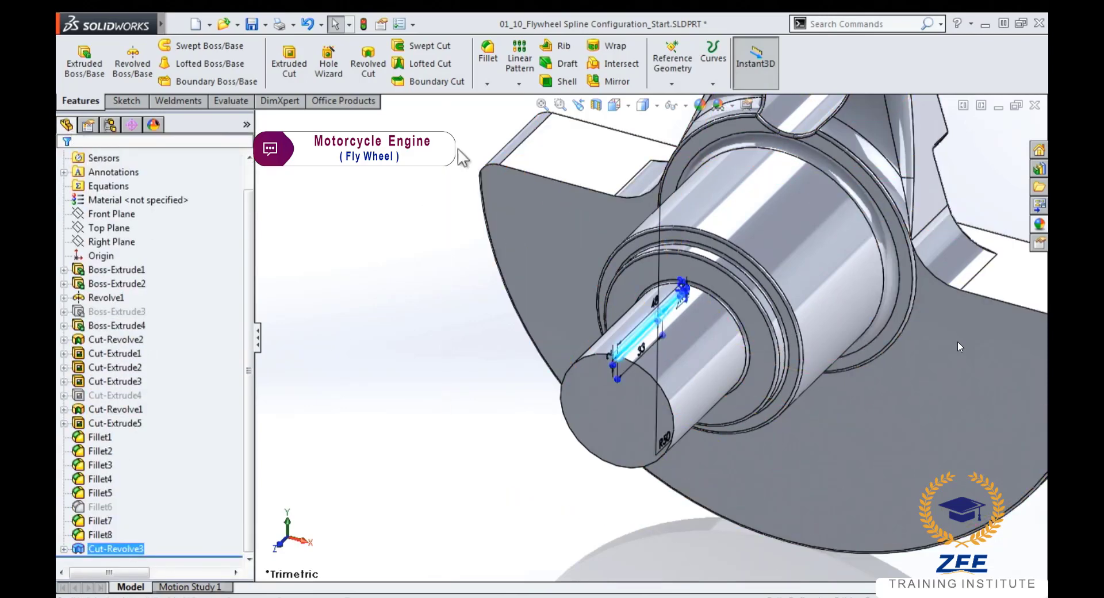
# - Circular-pattern Cut-Revolve3 20 times over 360° about the shaft's temporary axis, then hide axes
pyautogui.click(519, 84)
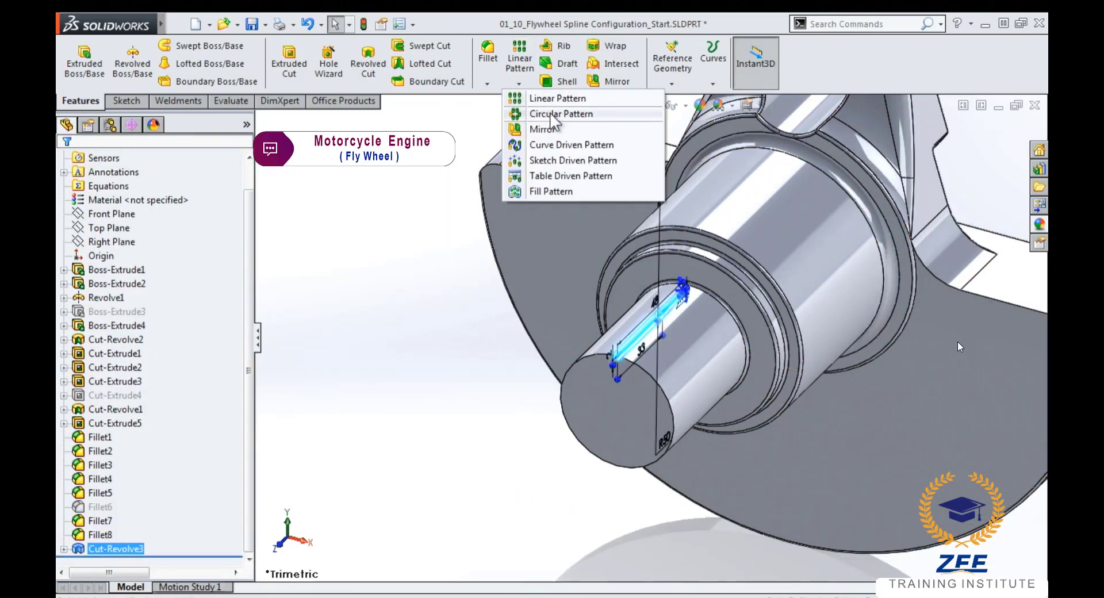
pyautogui.click(600, 116)
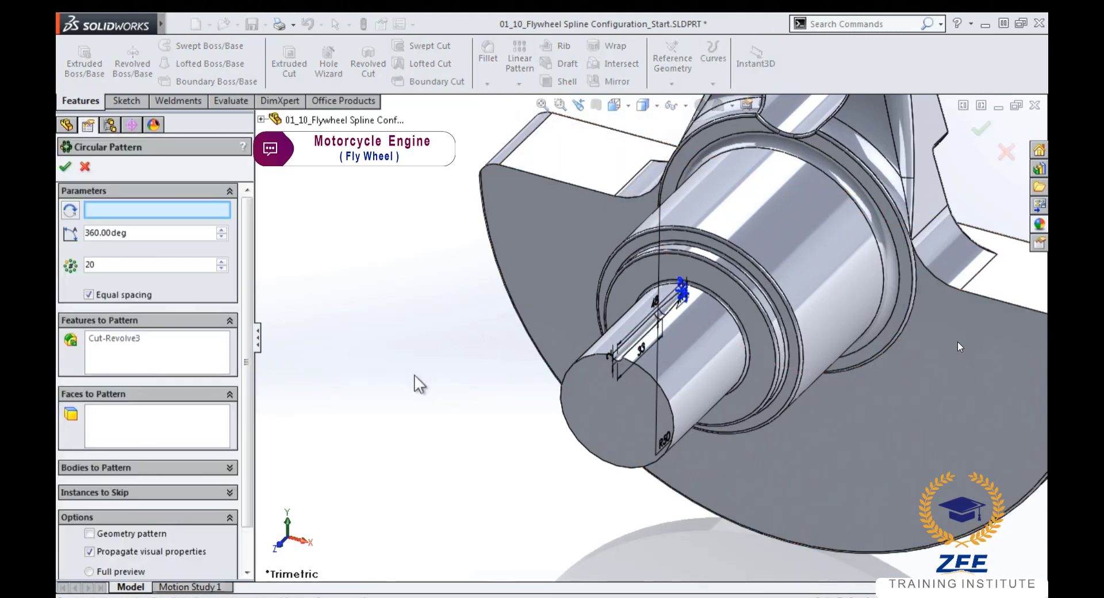
pyautogui.click(685, 106)
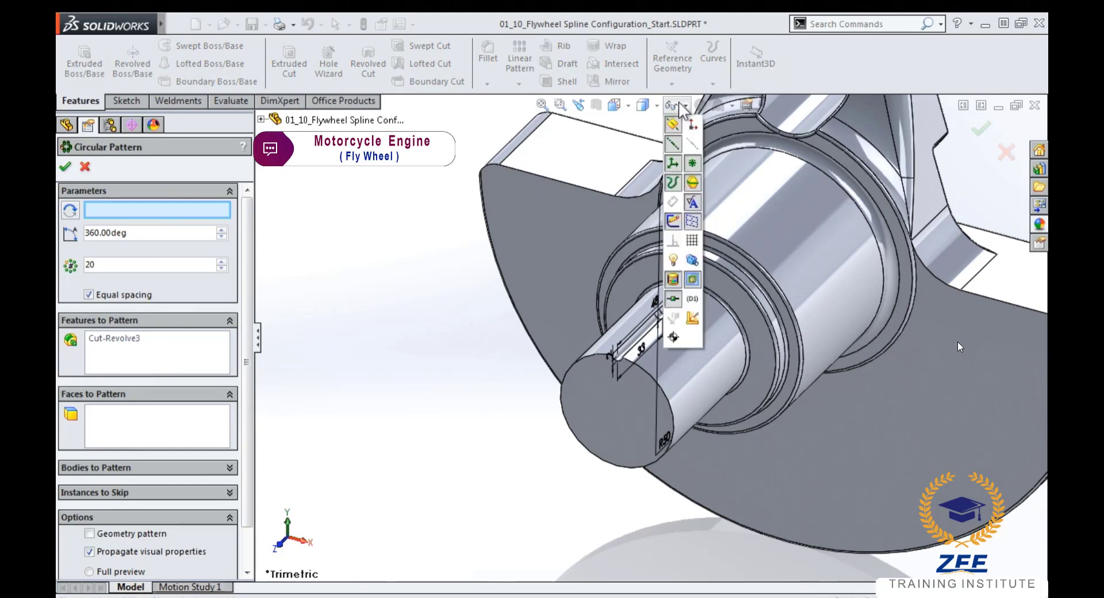
pyautogui.click(694, 143)
pyautogui.click(700, 333)
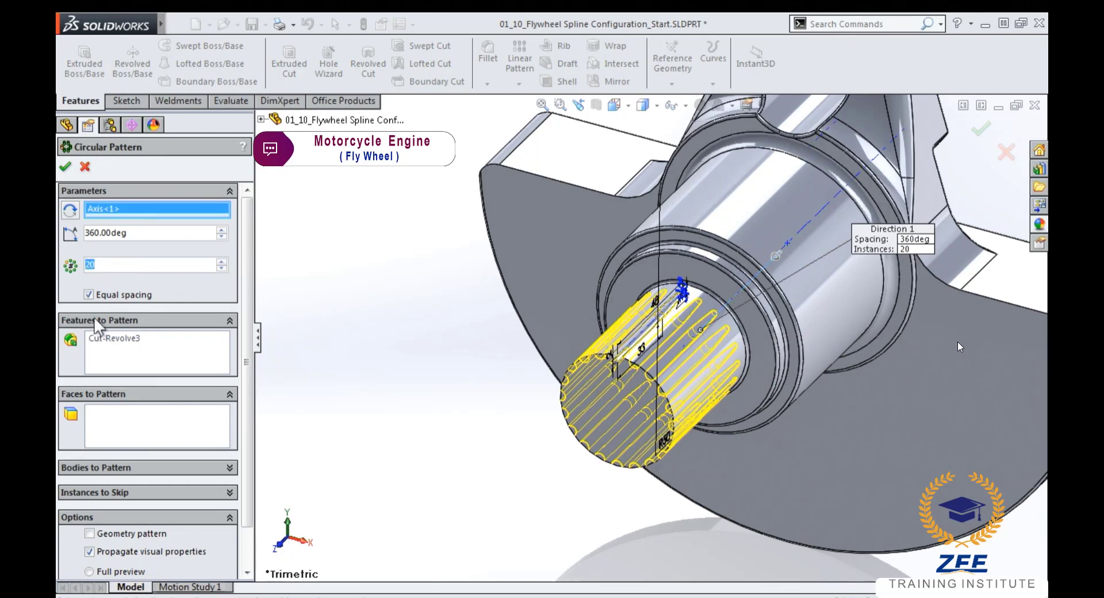
pyautogui.click(68, 168)
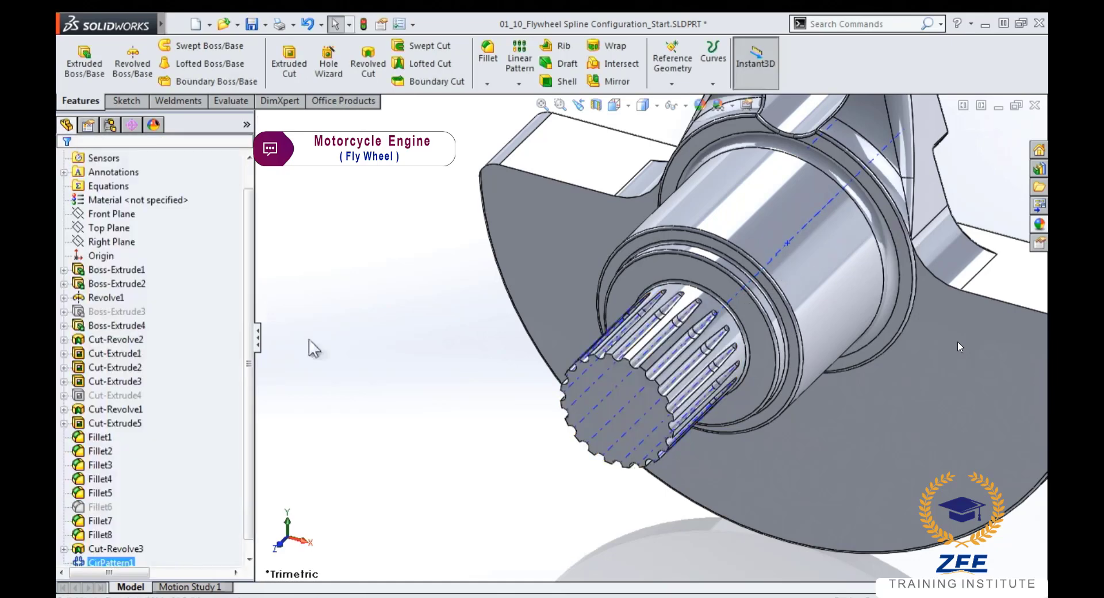
pyautogui.click(686, 105)
pyautogui.click(694, 148)
# - Add a distance-distance chamfer to the splined end face with D1 = 1 mm and D2 = 0.5 mm
pyautogui.click(615, 401)
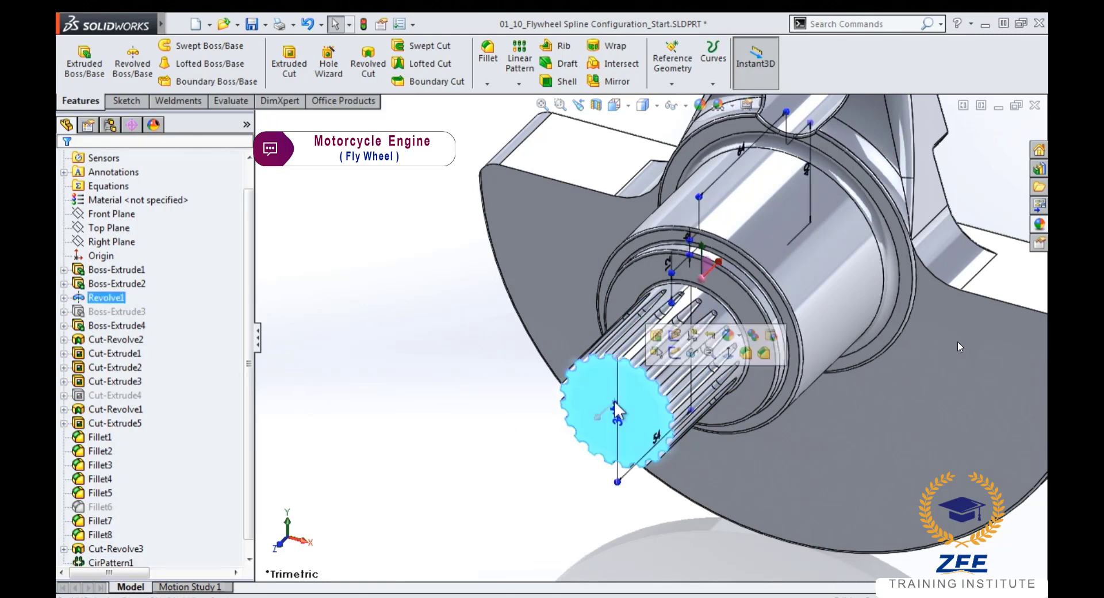
pyautogui.click(763, 352)
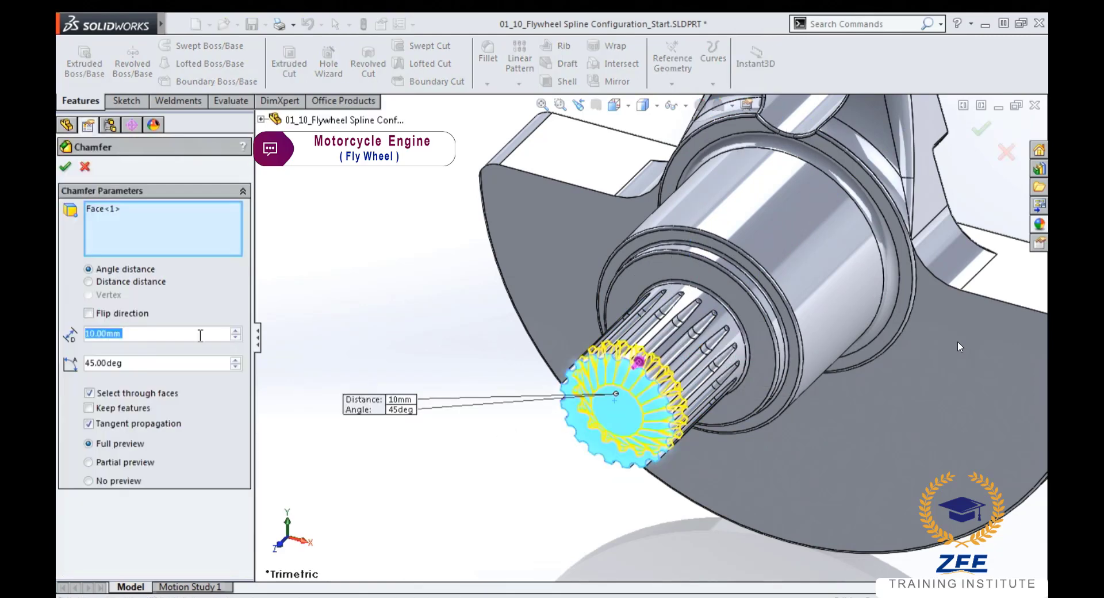
pyautogui.click(88, 281)
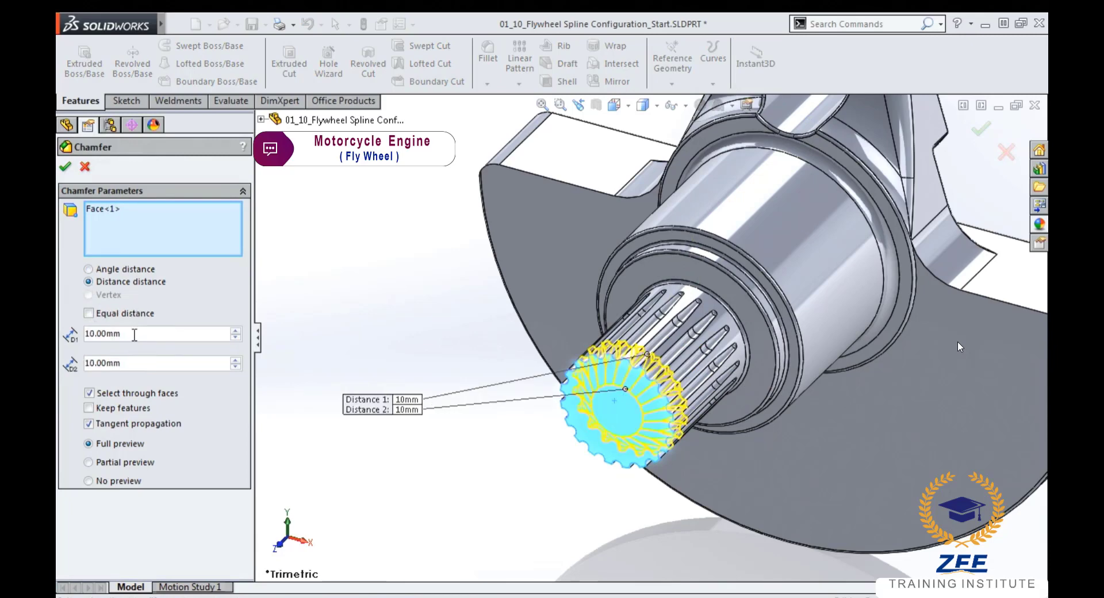
pyautogui.write('1')
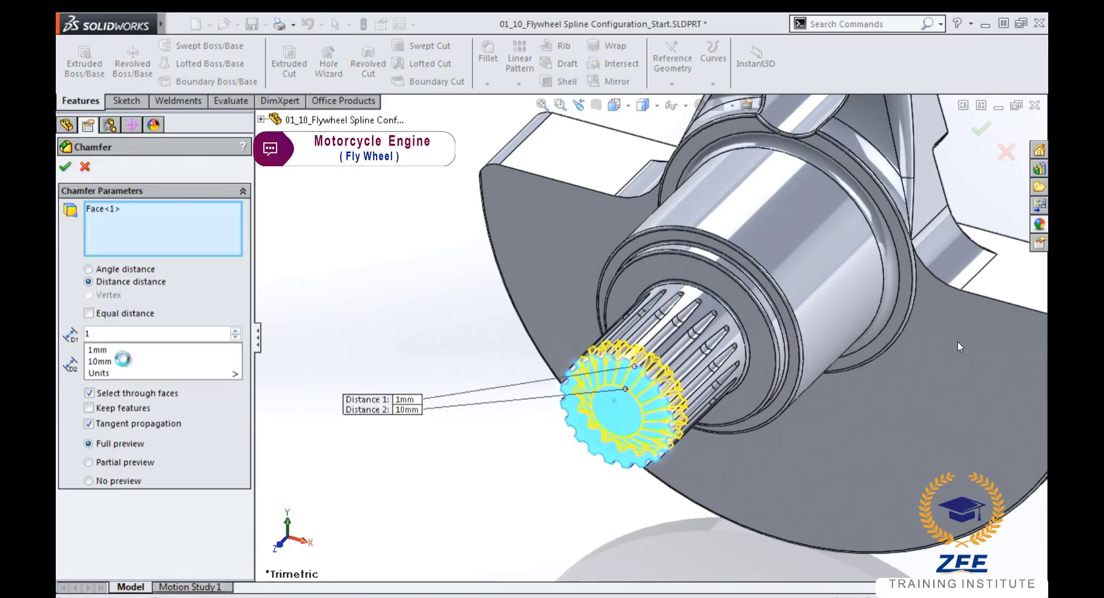
pyautogui.click(126, 362)
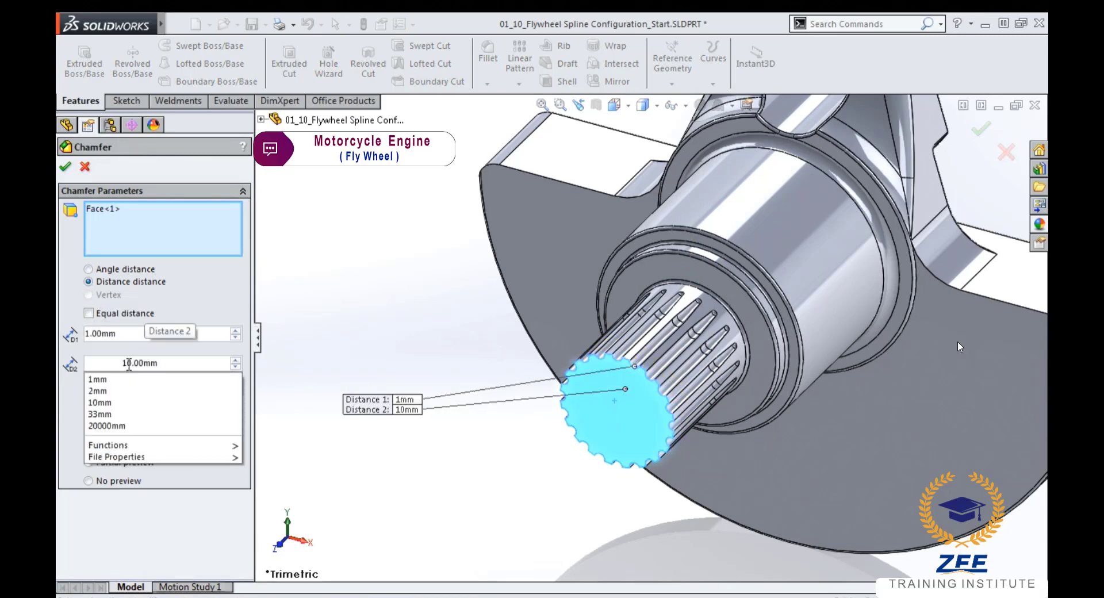
pyautogui.doubleClick(142, 362)
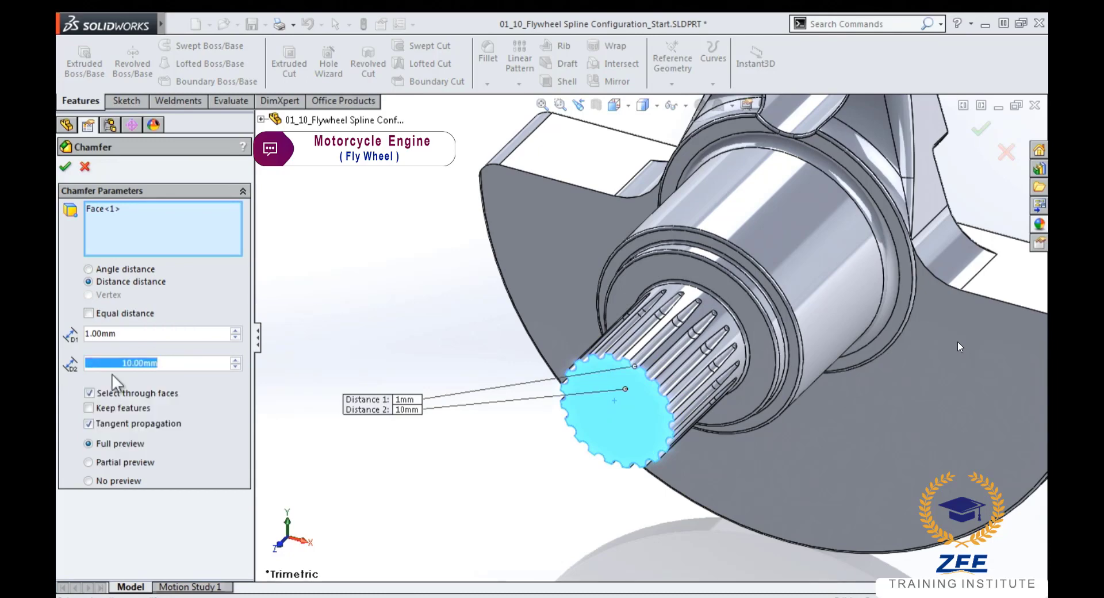
pyautogui.write('0.5')
pyautogui.press('Return')
pyautogui.press('Return')
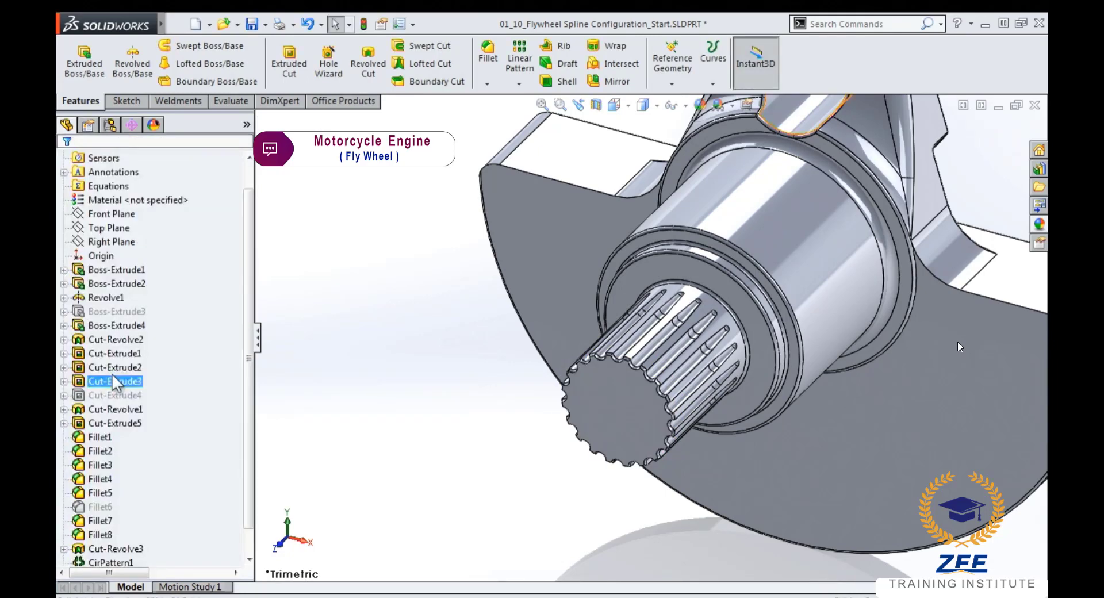
# - Start a 0.25 mm fillet with Cut-Revolve3 and CirPattern1 selected from the feature tree as its items
pyautogui.click(486, 58)
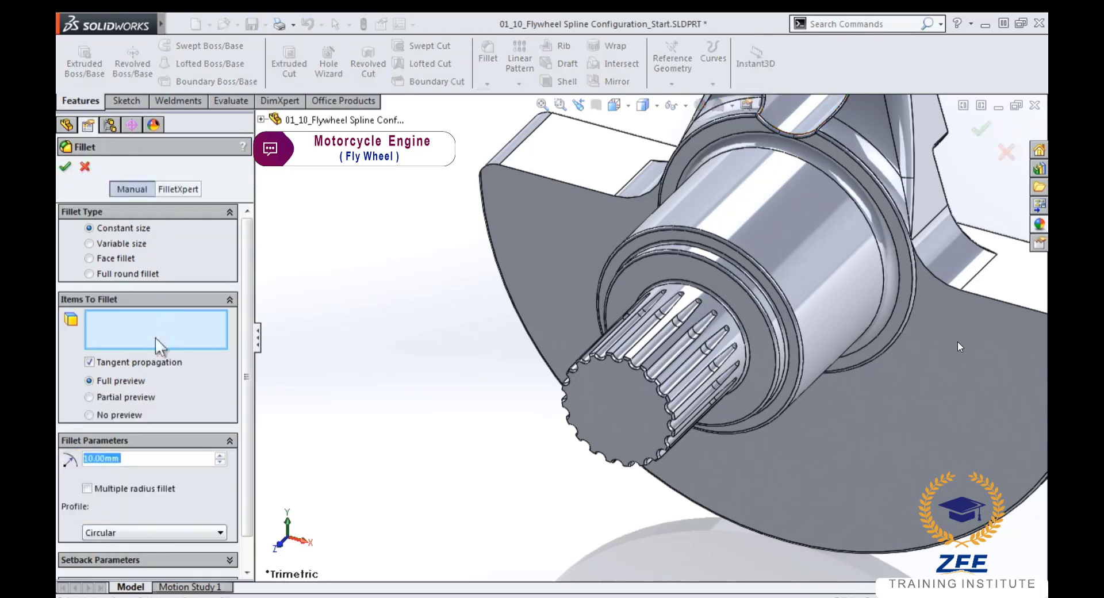
pyautogui.write('0.25')
pyautogui.press('Return')
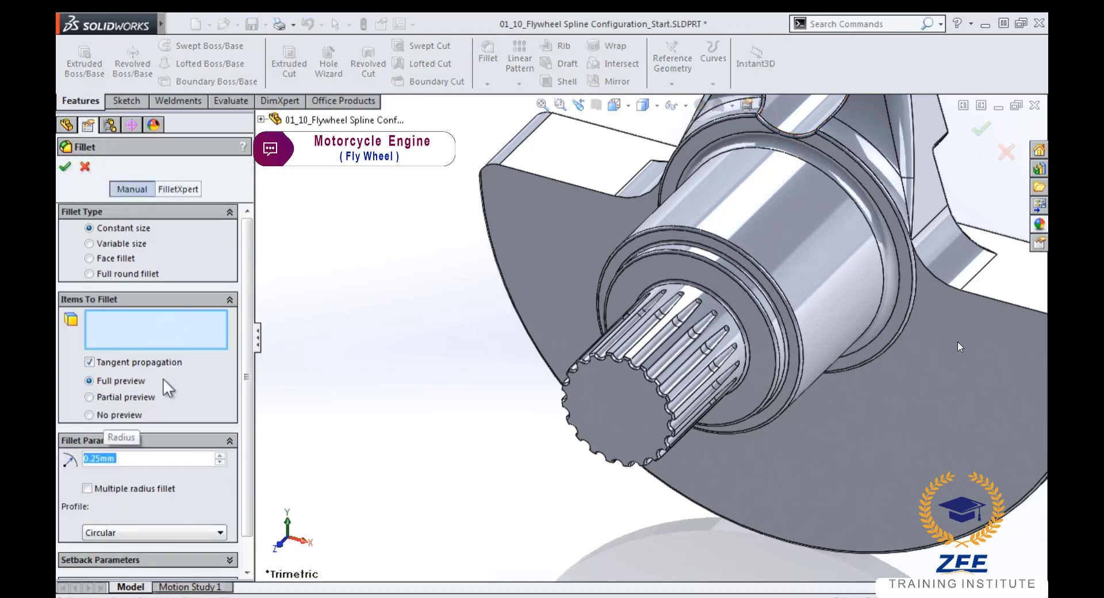
pyautogui.click(261, 119)
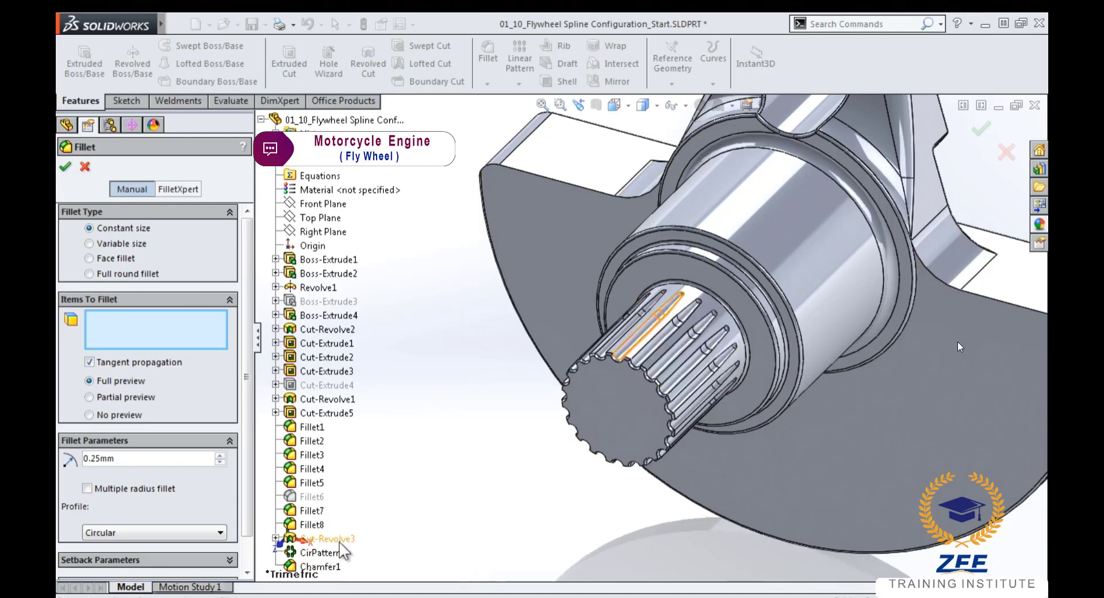
pyautogui.click(339, 539)
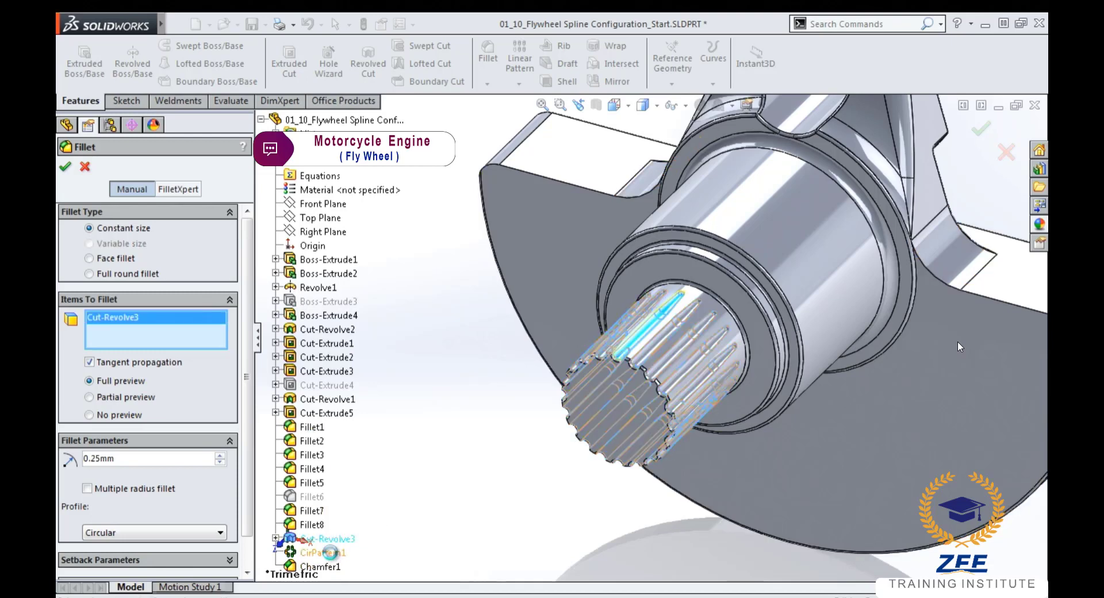
pyautogui.click(330, 553)
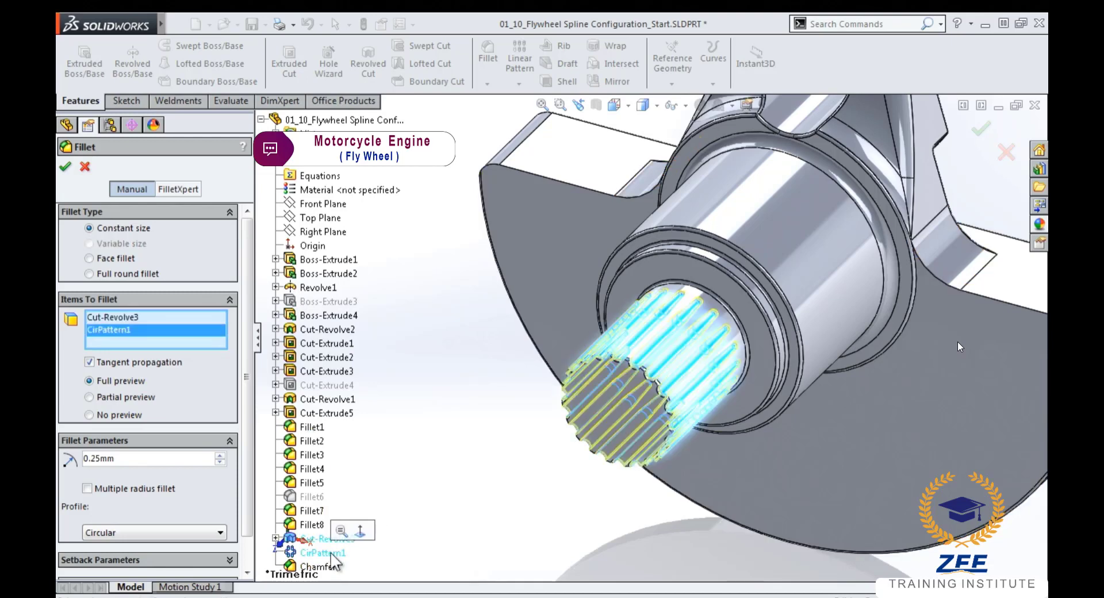